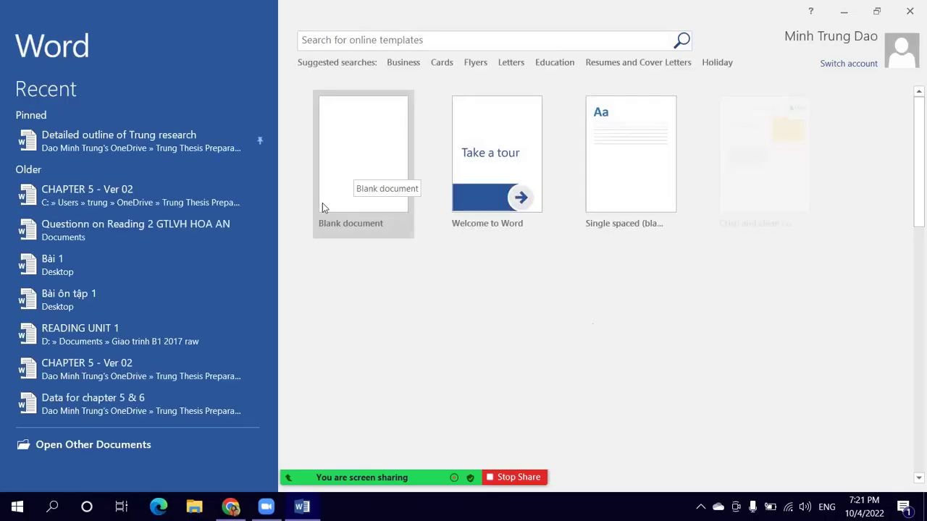
Step: Start a blank Word document and pin the Home ribbon so it stays permanently visible
click(361, 143)
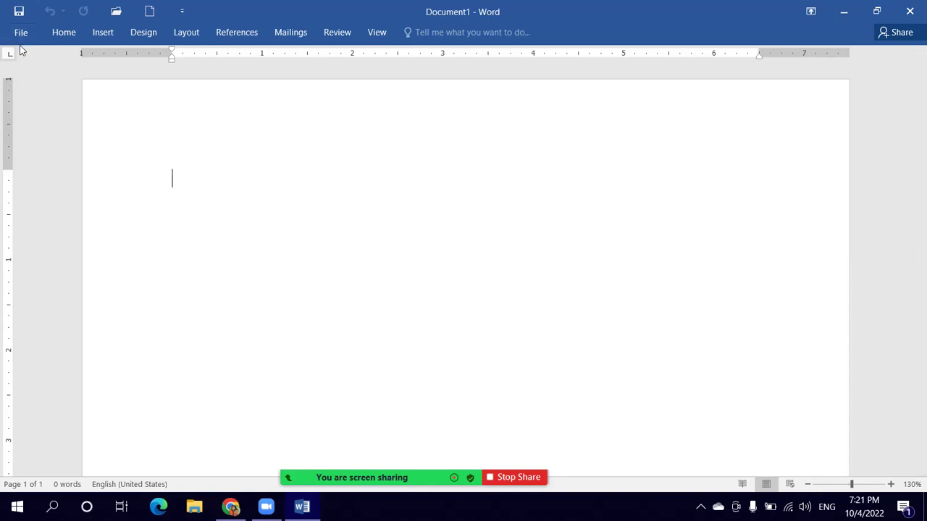
key(ctrl+a)
click(63, 33)
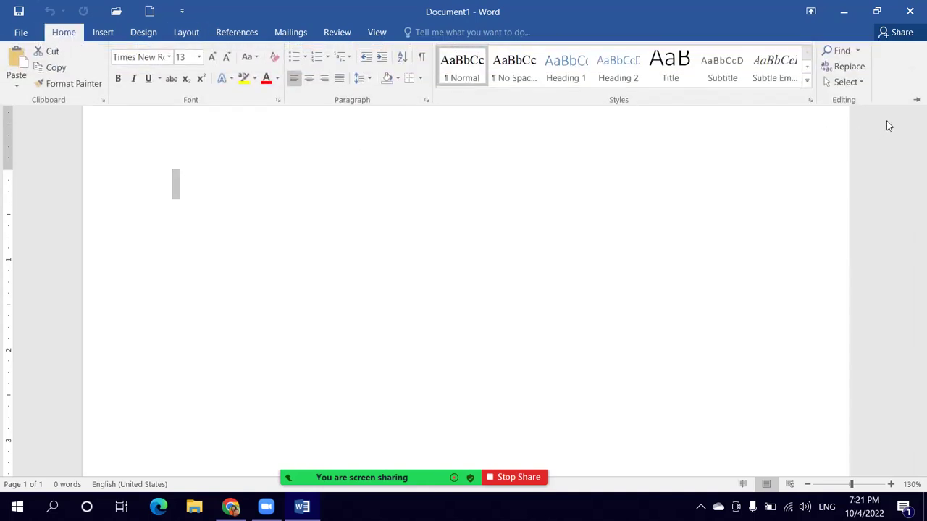
click(916, 99)
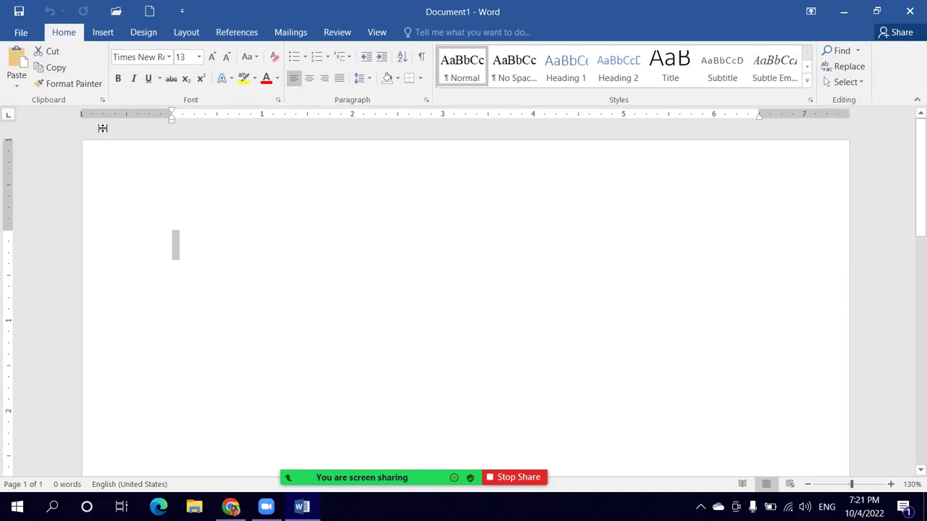
click(196, 244)
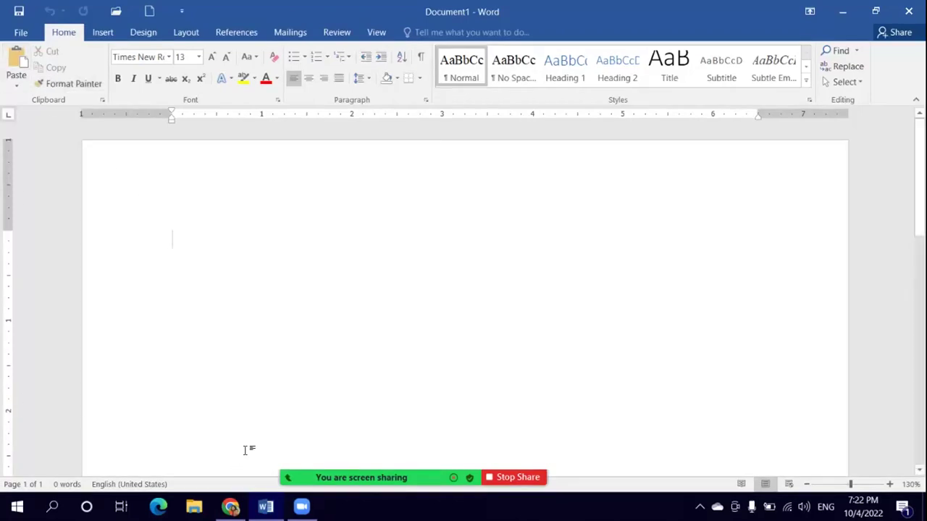
Step: View the Office account information under File > Account, then return to the document
click(21, 33)
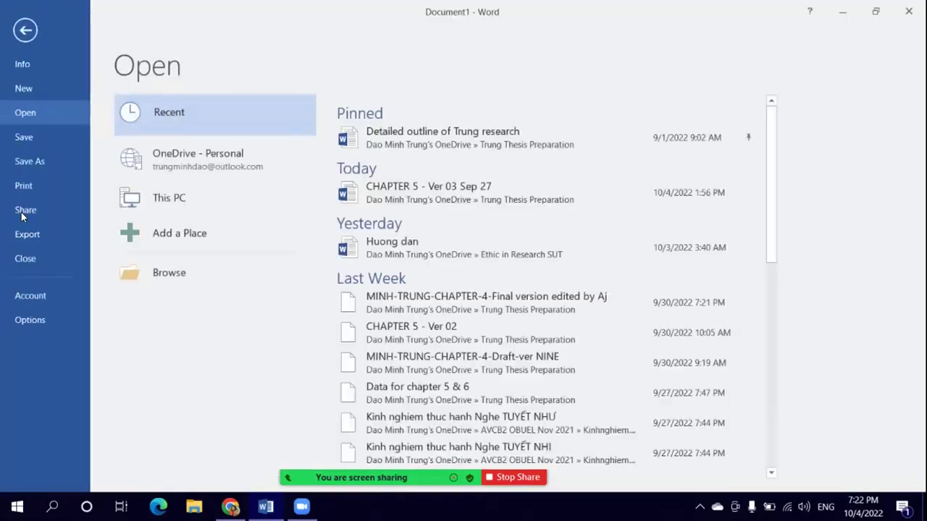
click(37, 293)
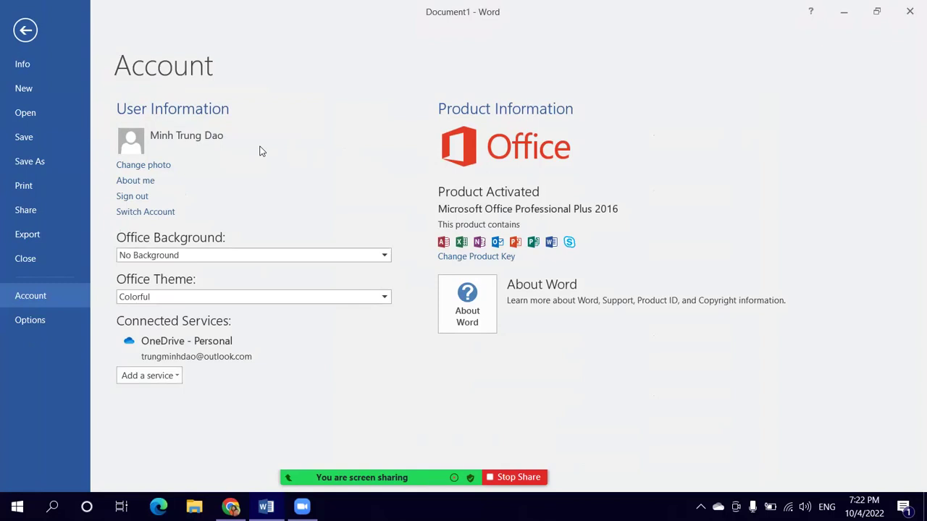
click(25, 30)
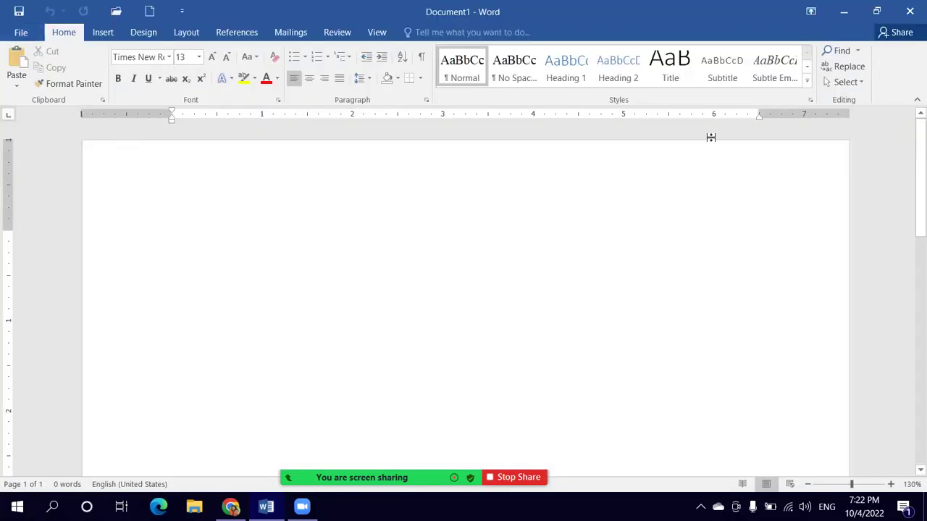
Step: Close Word, go up from Phần mềm to the ICT 2022 folder, and select Phần mềm
click(910, 15)
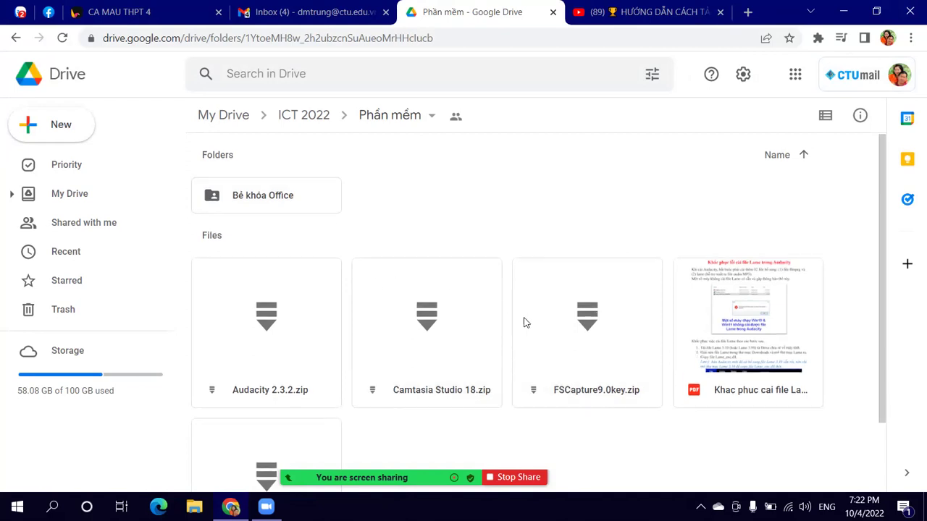
scroll(525, 322, down, 1)
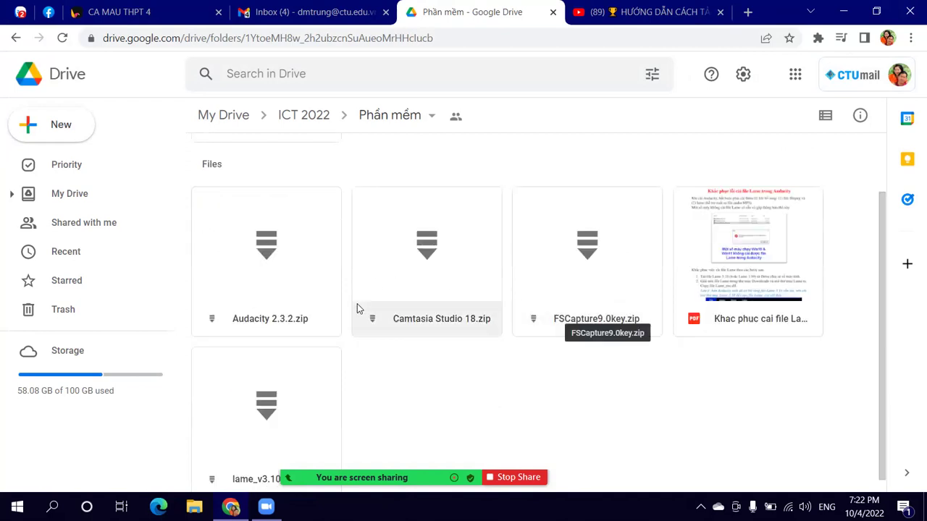
scroll(327, 314, down, 1)
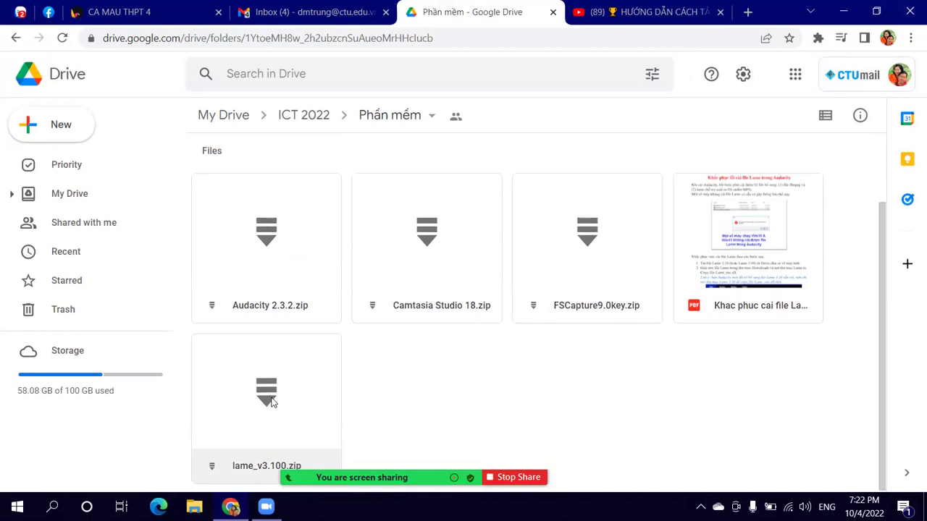
scroll(271, 402, up, 2)
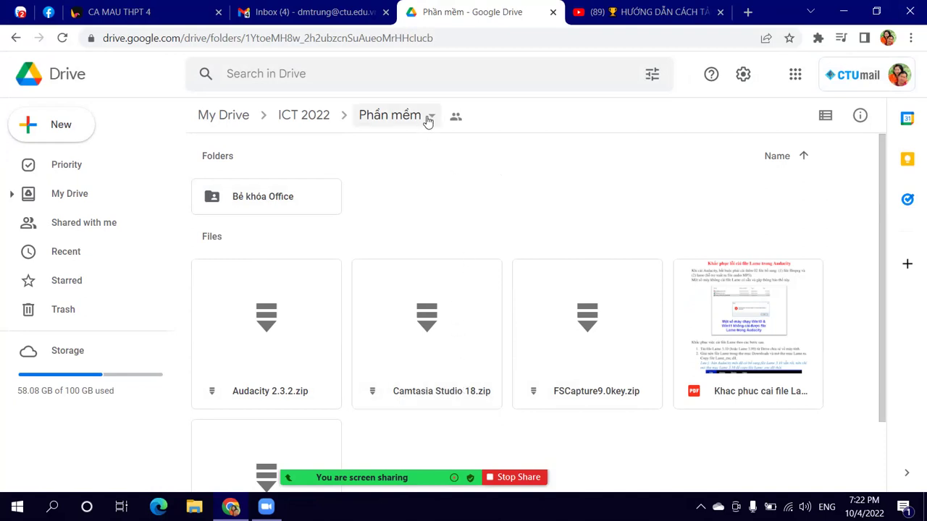
click(319, 119)
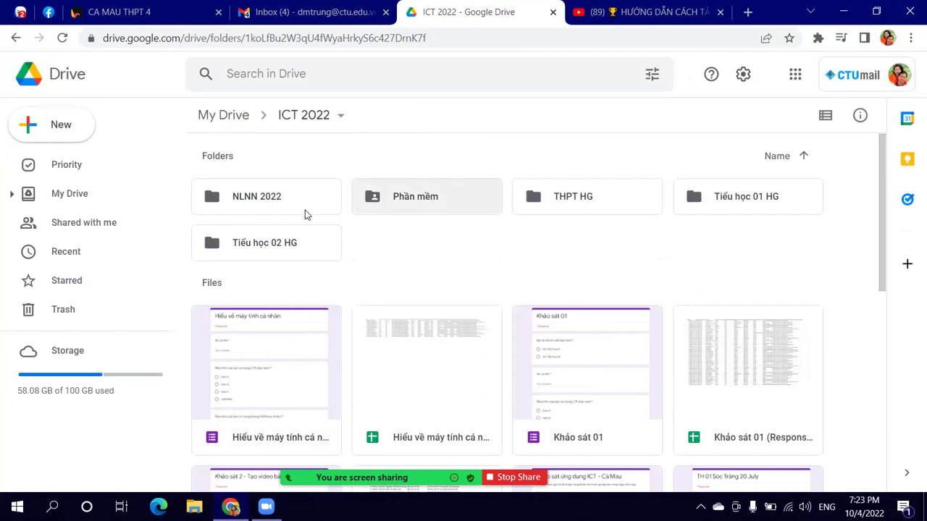
click(436, 193)
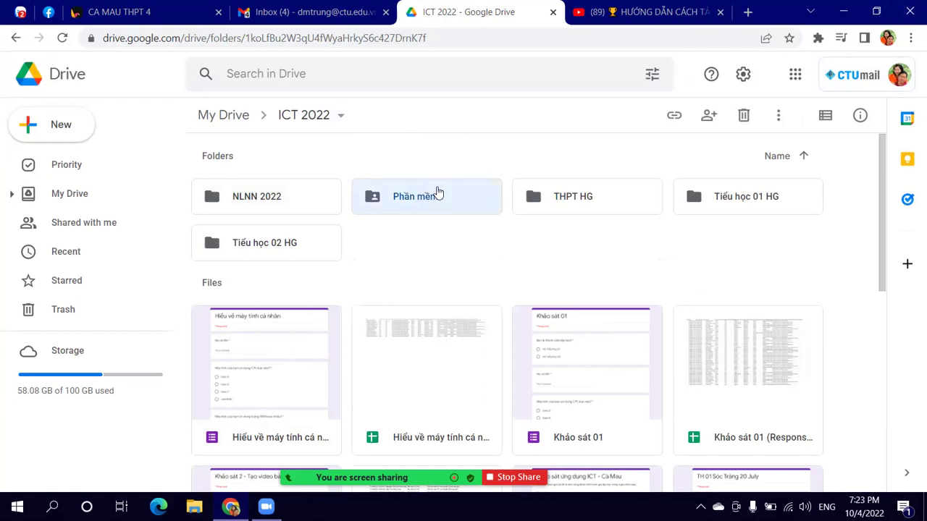
Step: Open sharing for the Phần mềm folder and keep General access as Anyone with the link
right_click(438, 193)
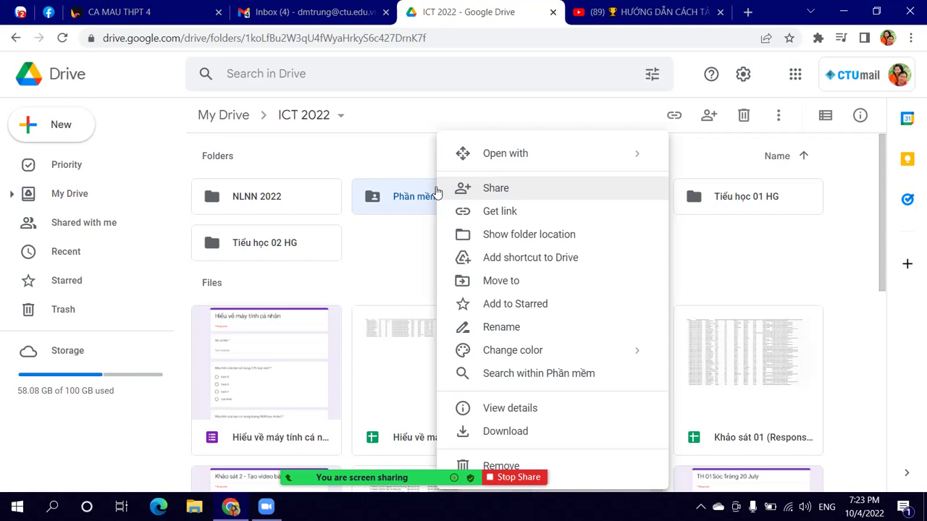
click(509, 191)
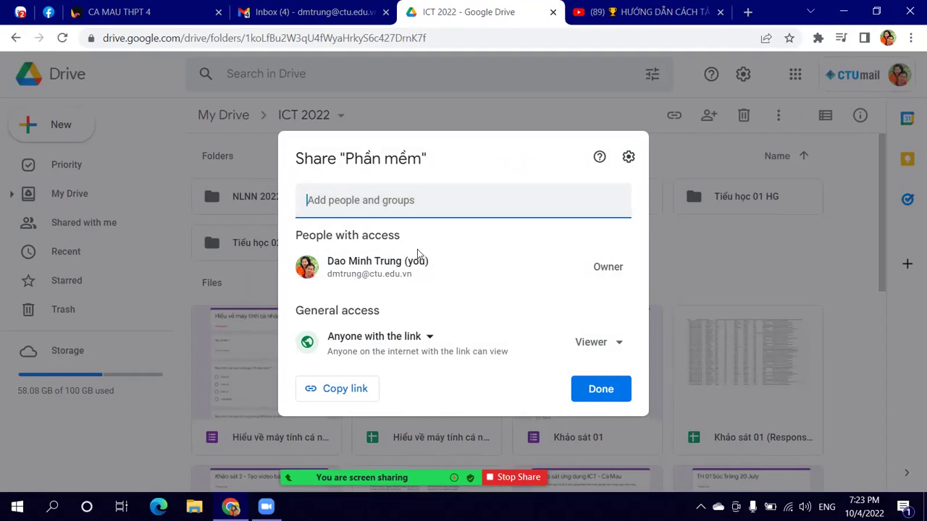
mouse_move(426, 255)
click(430, 339)
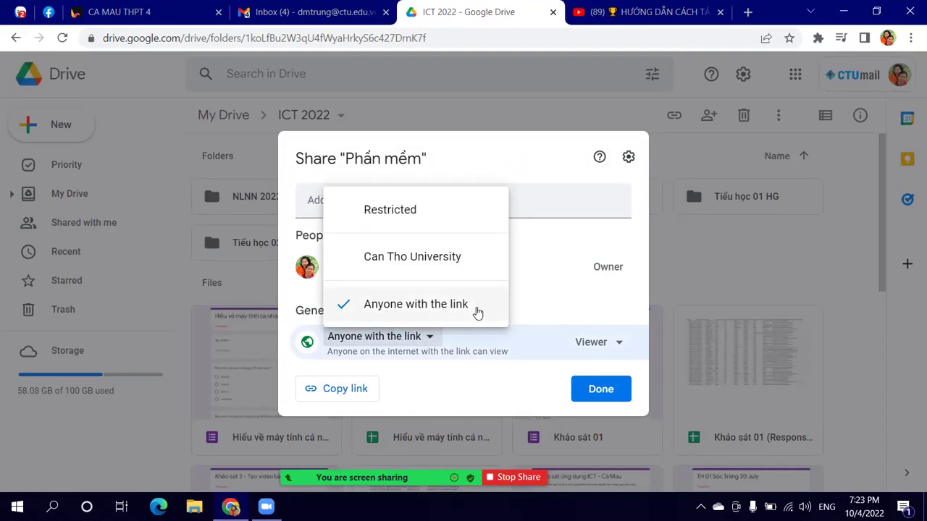
click(480, 379)
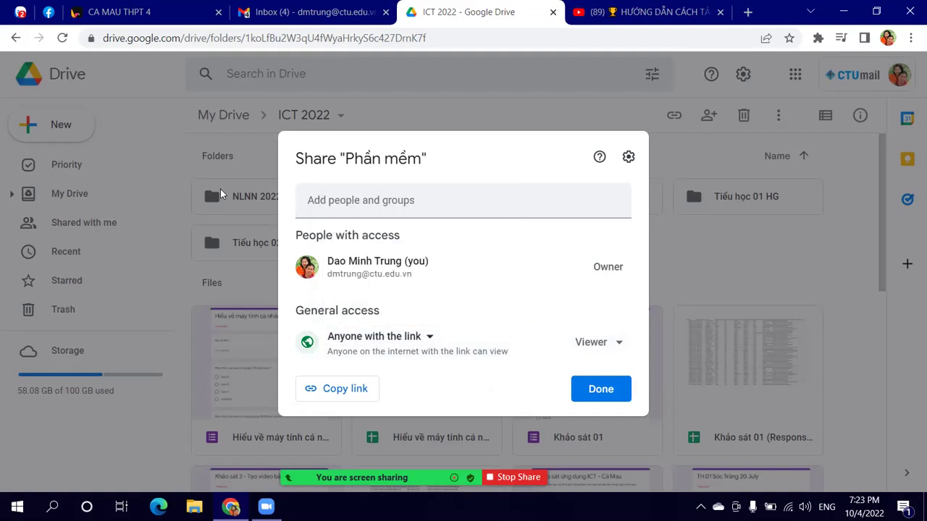
Step: Keep link recipients as Viewer, copy the Phần mềm folder link, and close the dialog
click(621, 351)
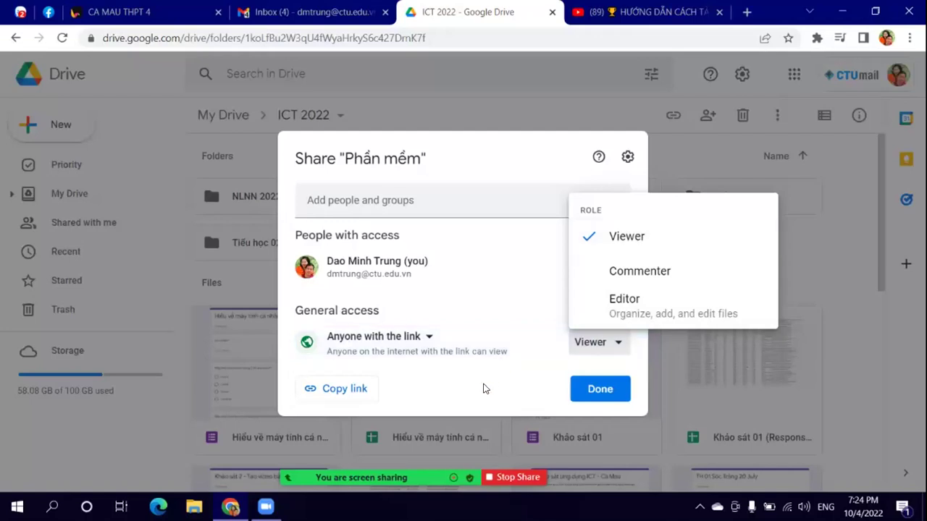
click(595, 349)
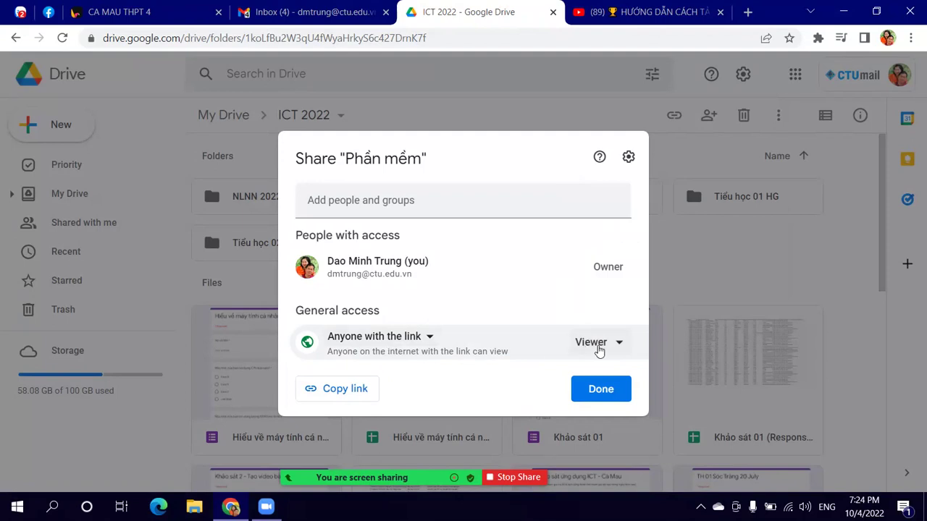
click(365, 395)
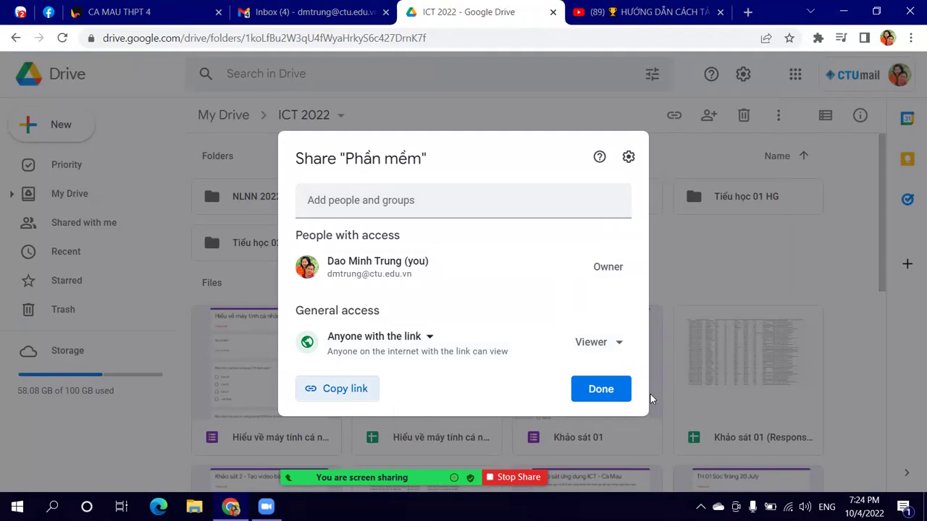
click(601, 391)
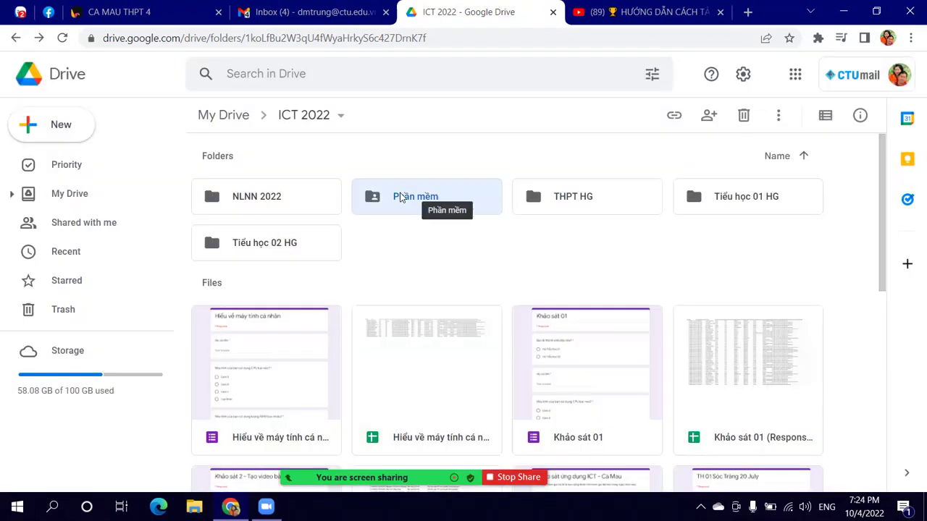
Step: Paste the Phần mềm folder link into the 22 NVSP Ca Mau THPT dot 2 chat and send it
click(21, 12)
mouse_move(438, 320)
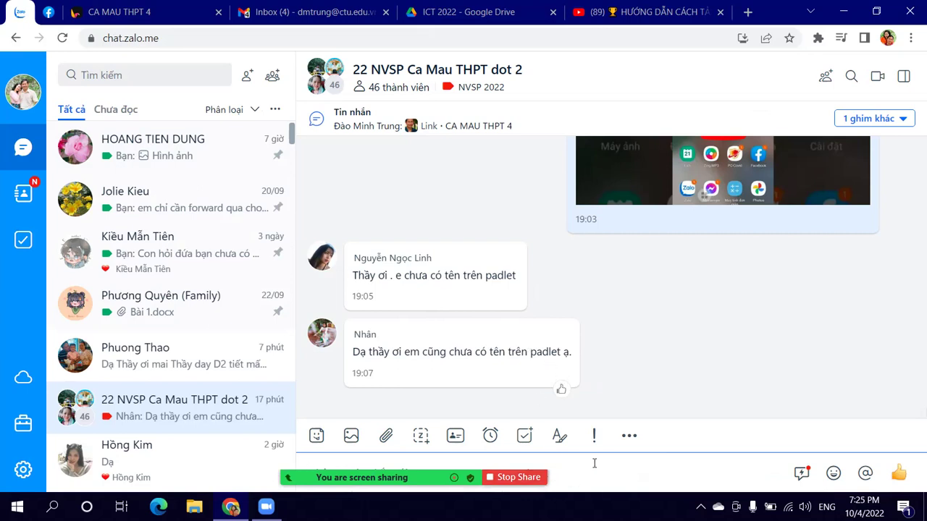
key(ctrl+v)
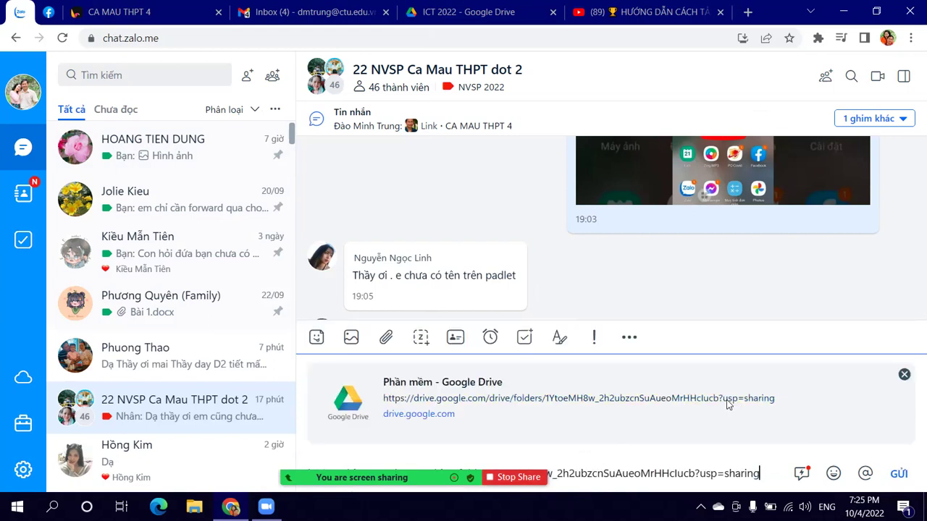
click(898, 474)
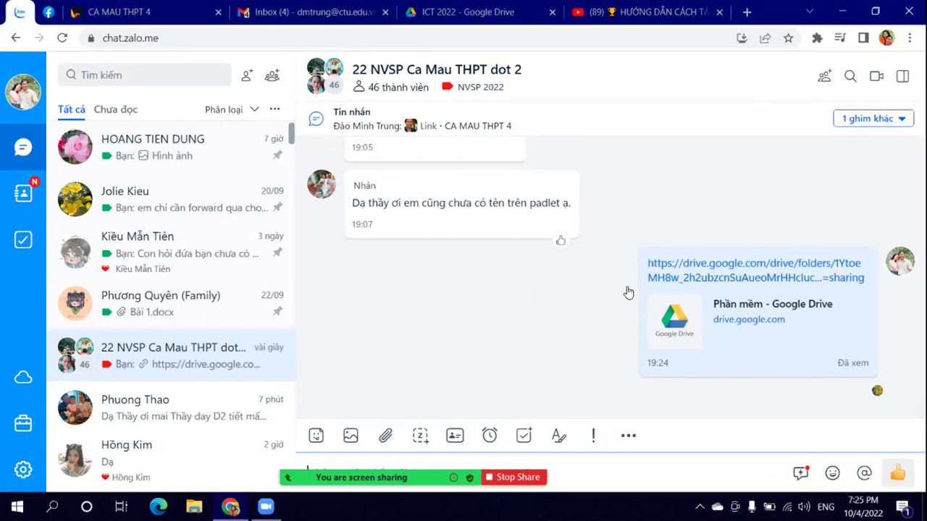
Step: Back in Drive, open the Phần mềm folder and show its files as a detailed list
click(459, 12)
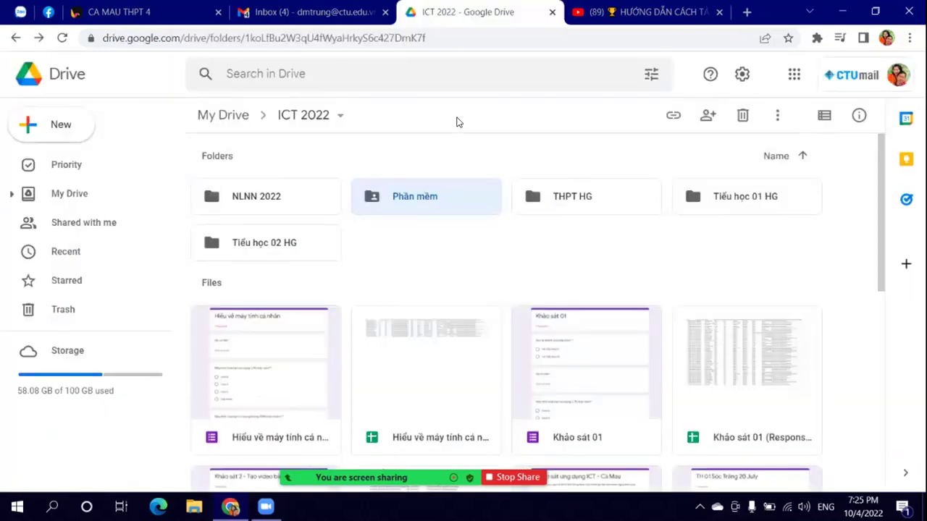
double_click(448, 188)
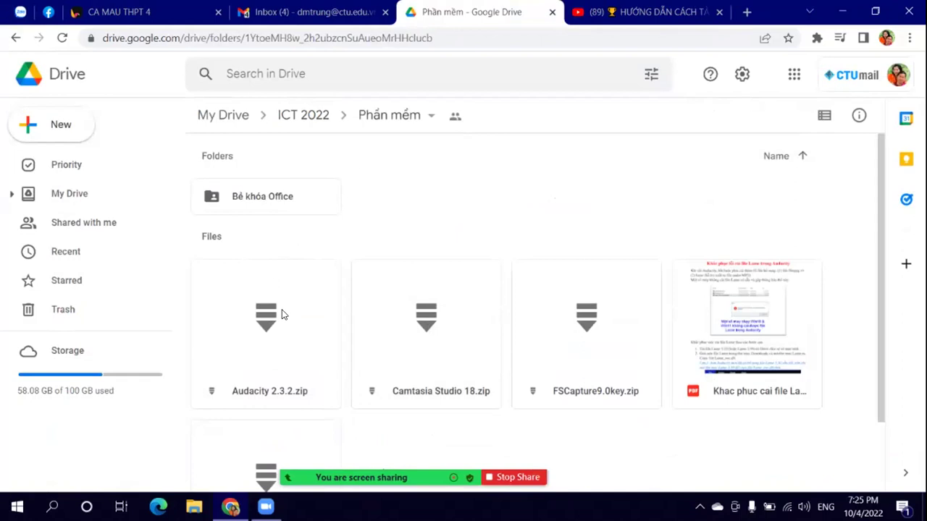
scroll(282, 309, down, 2)
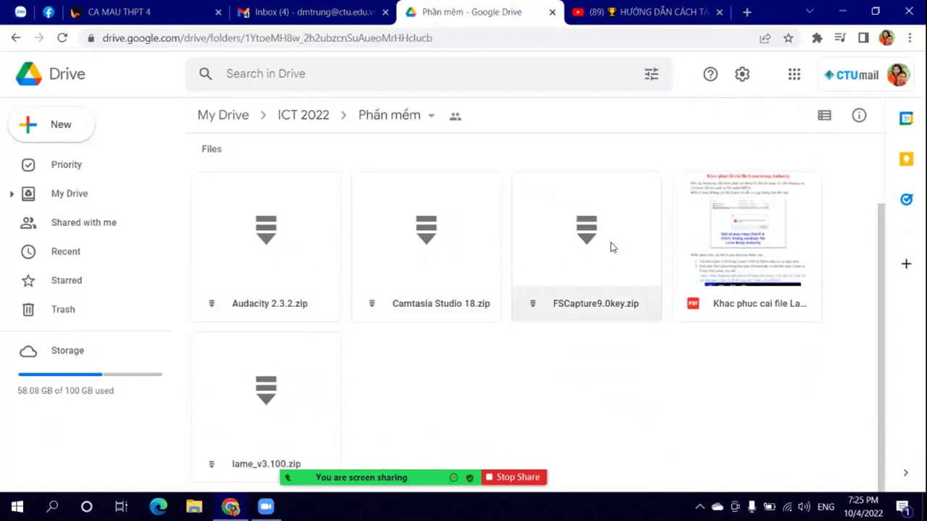
click(822, 115)
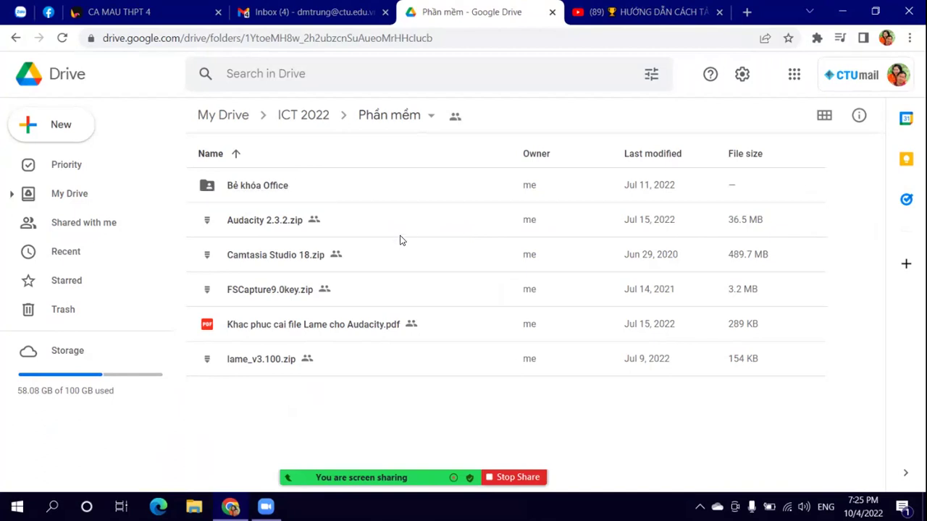
Step: Go up through ICT 2022 to the top of My Drive and switch its folders to grid view
click(304, 115)
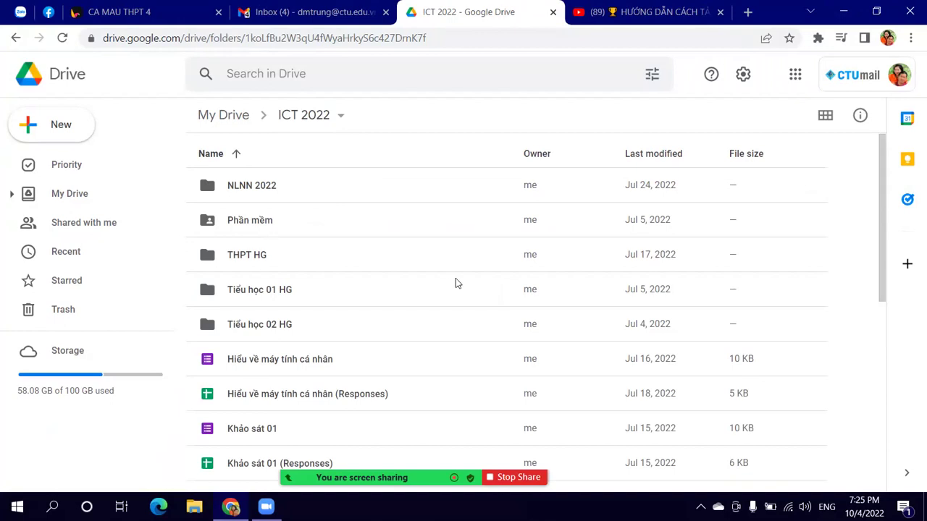
scroll(452, 282, down, 2)
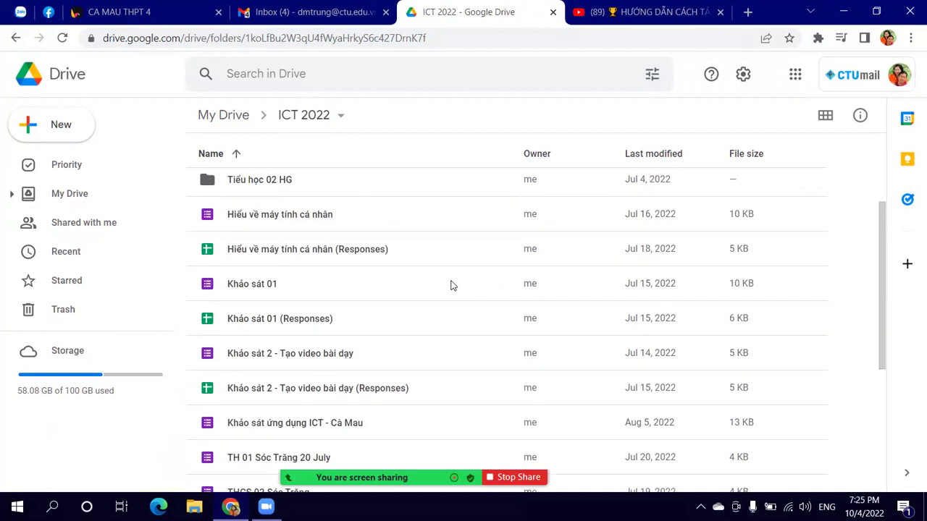
scroll(451, 284, down, 3)
click(242, 121)
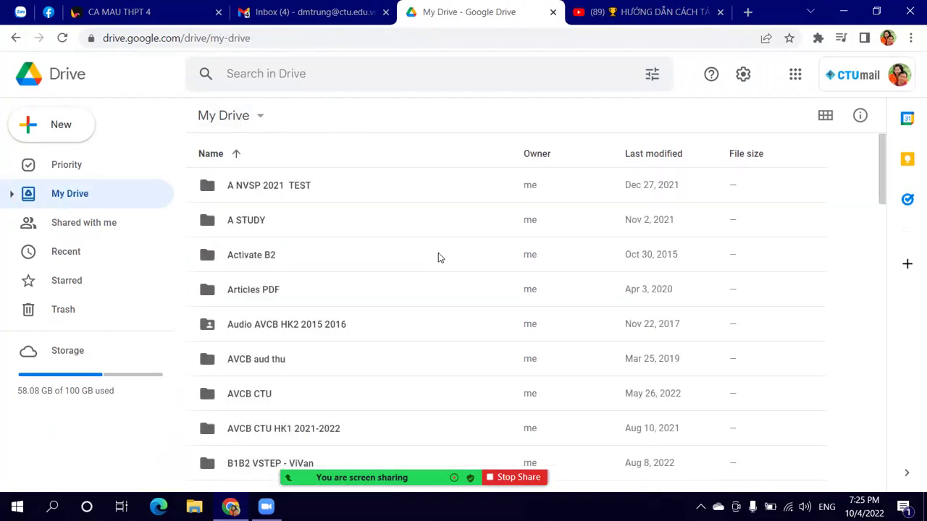
scroll(438, 258, down, 6)
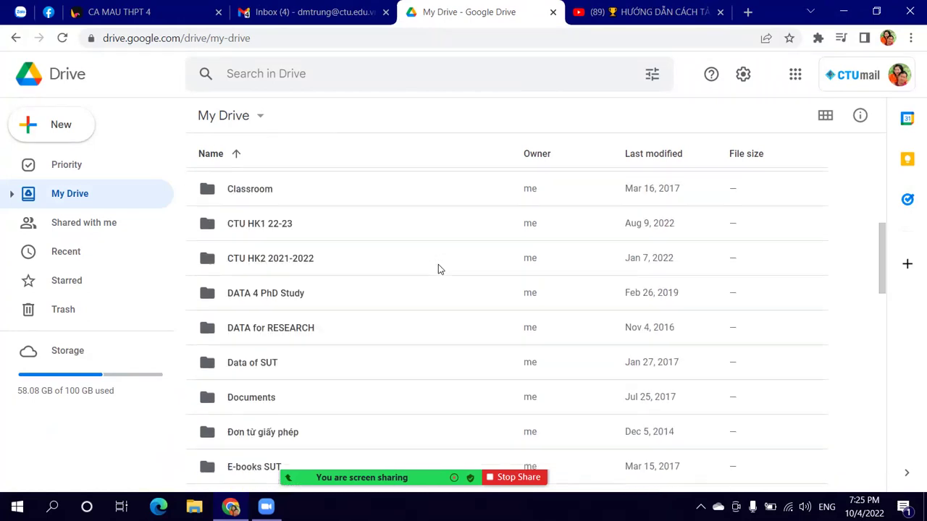
scroll(438, 269, down, 2)
click(826, 115)
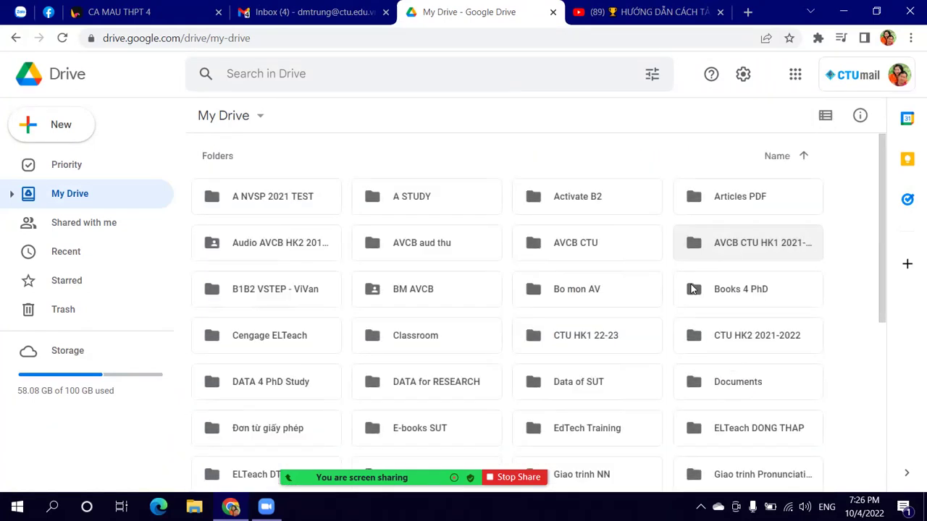
scroll(760, 331, down, 2)
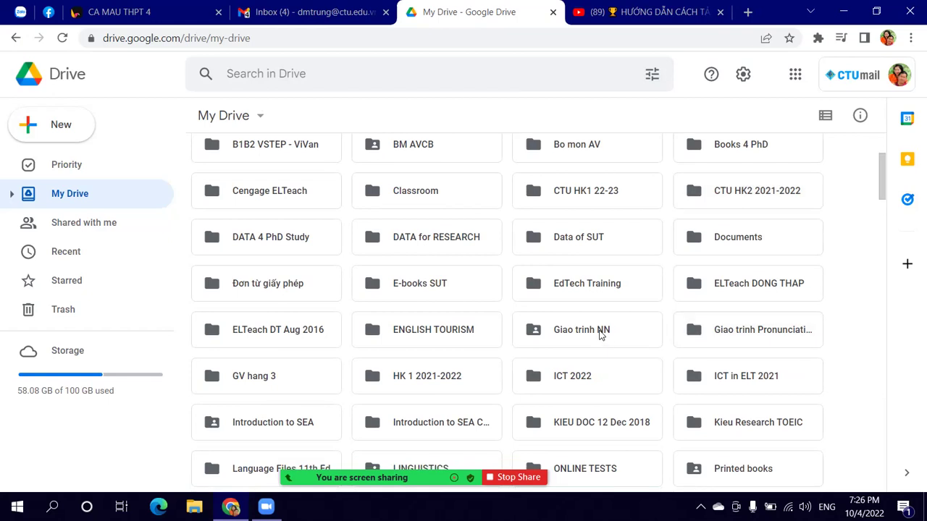
Step: Open Giao trinh NN as a list and browse its PDFs down to the Harmer 5th ed 2015 file
double_click(599, 334)
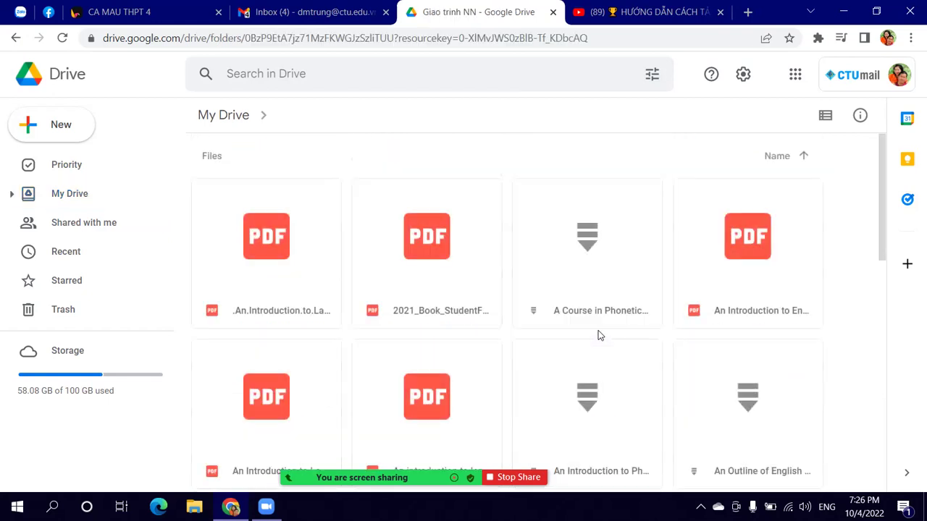
click(827, 117)
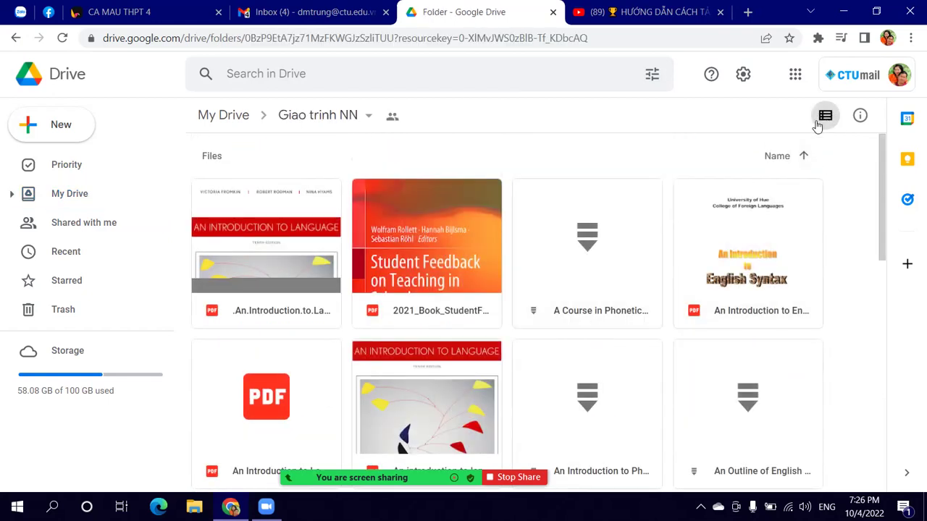
scroll(479, 282, down, 1)
scroll(479, 282, down, 3)
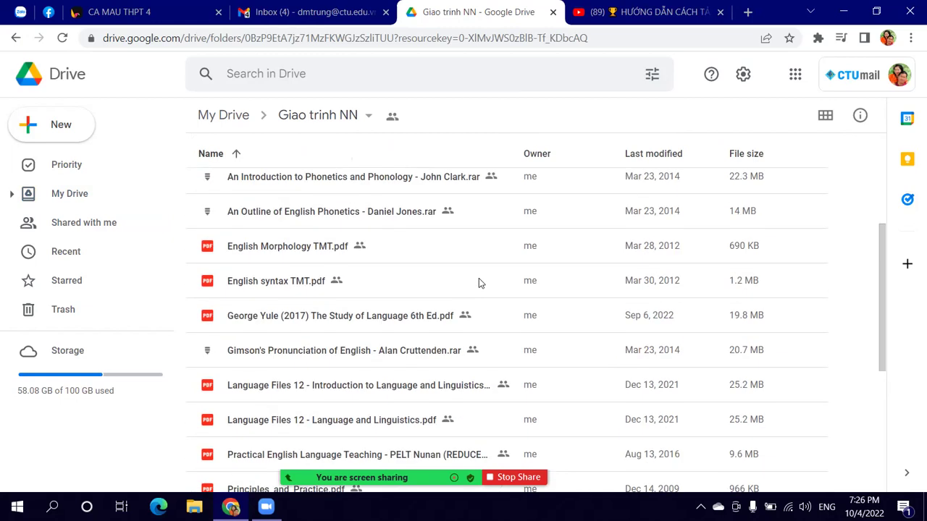
scroll(479, 282, down, 3)
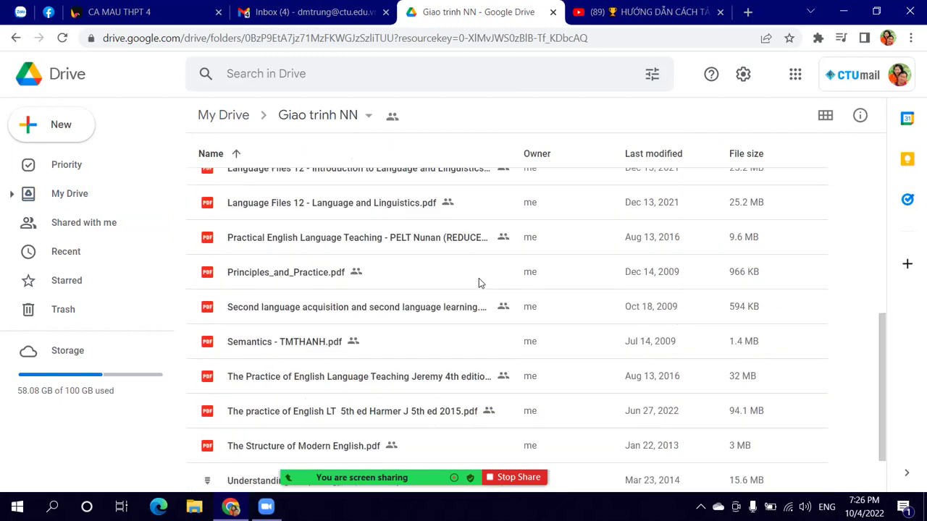
click(305, 274)
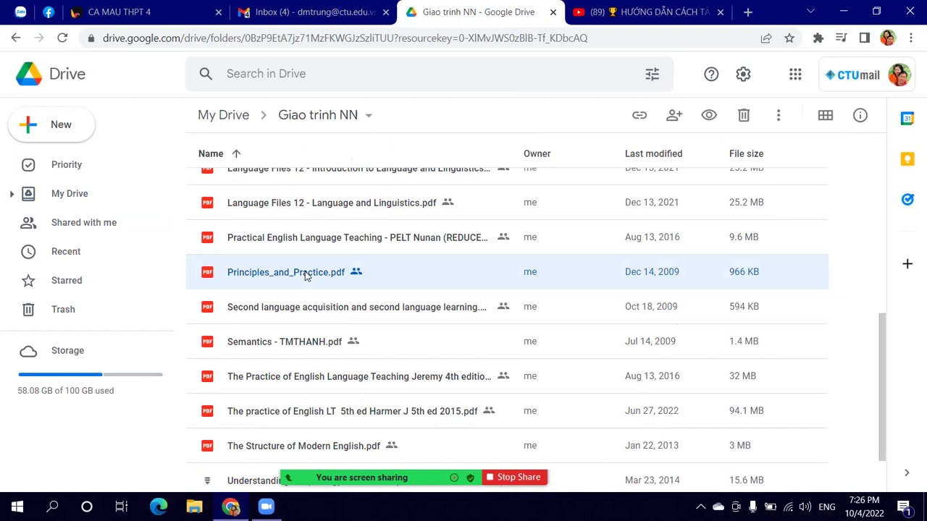
scroll(443, 366, down, 1)
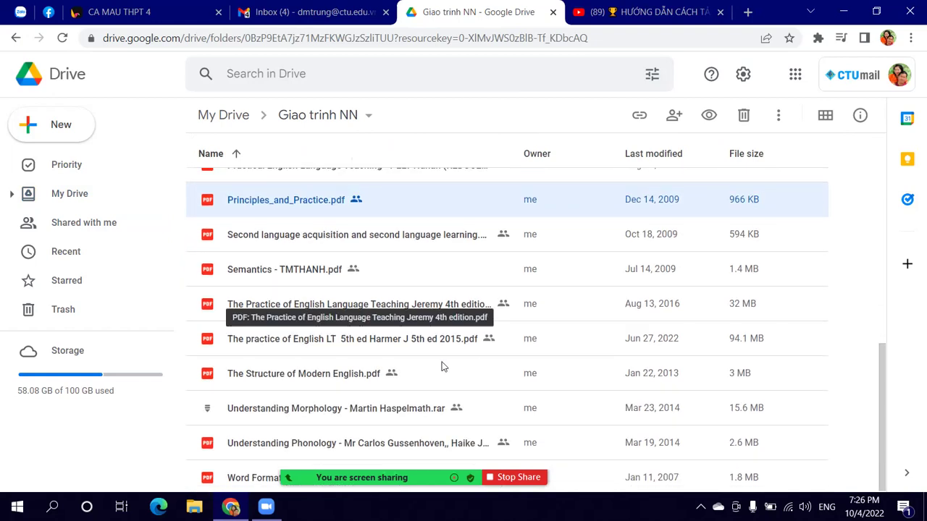
click(421, 310)
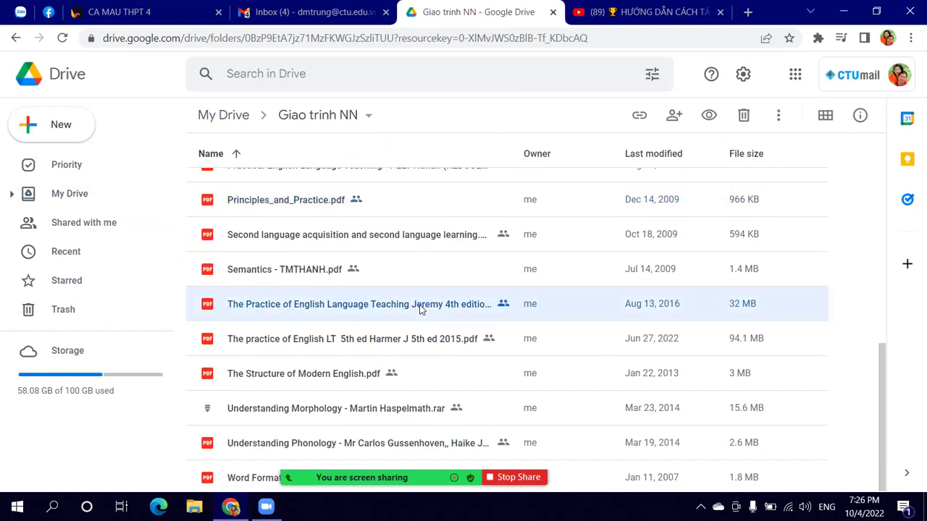
right_click(421, 310)
click(374, 344)
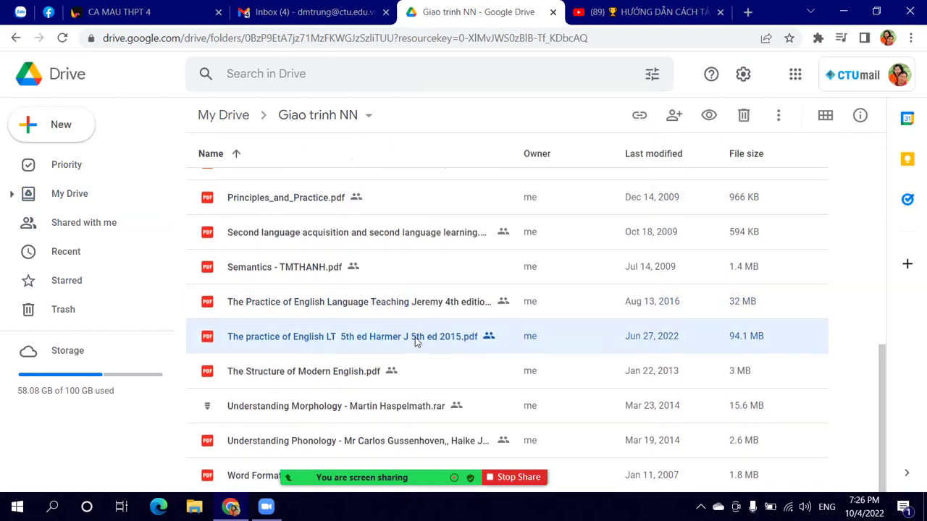
right_click(341, 338)
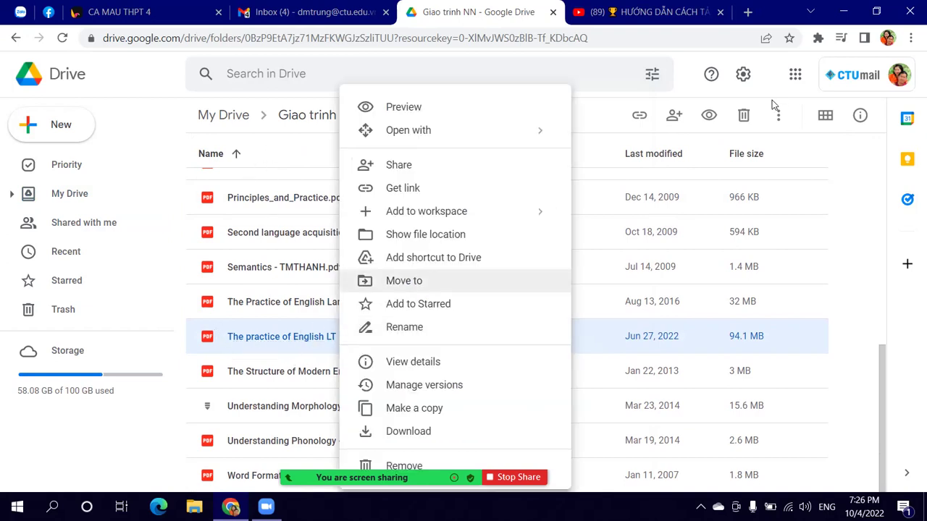
Step: Restore list view and bring up the actions for the Harmer 5th ed 2015 PDF
click(827, 115)
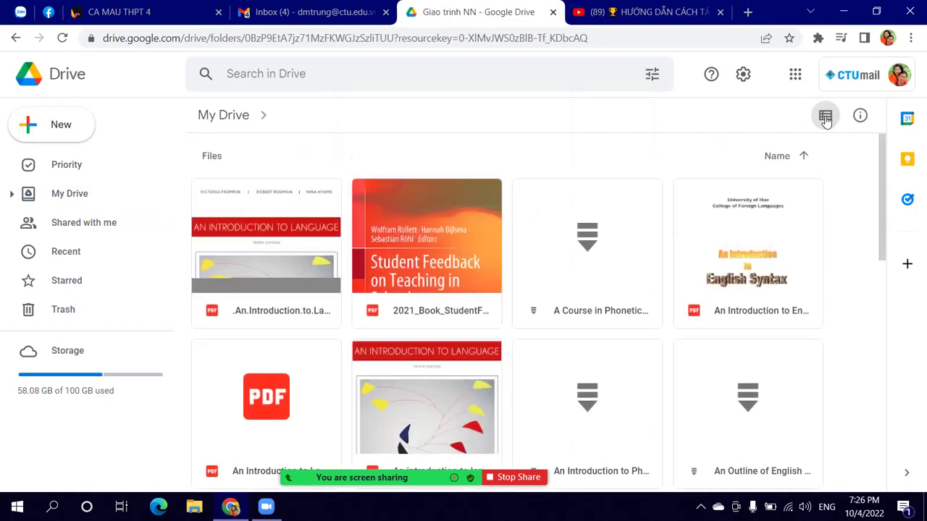
click(826, 116)
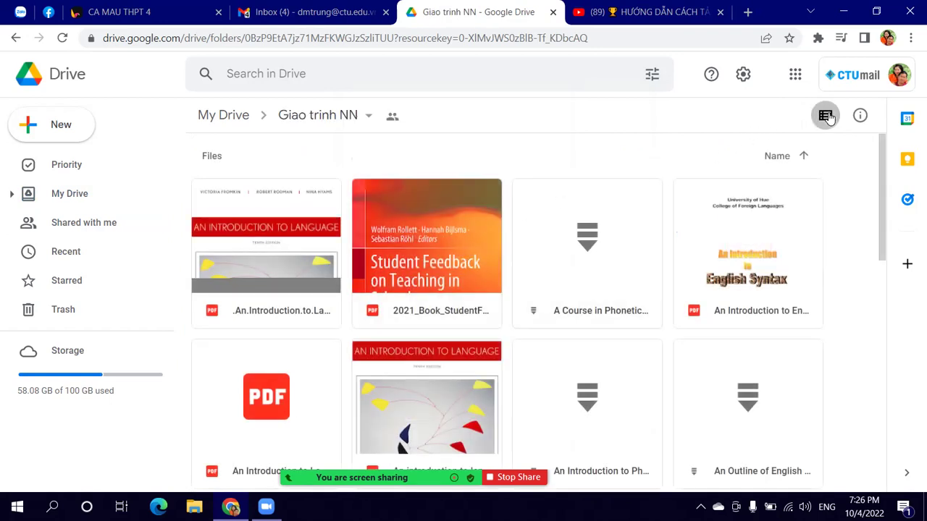
scroll(384, 355, down, 5)
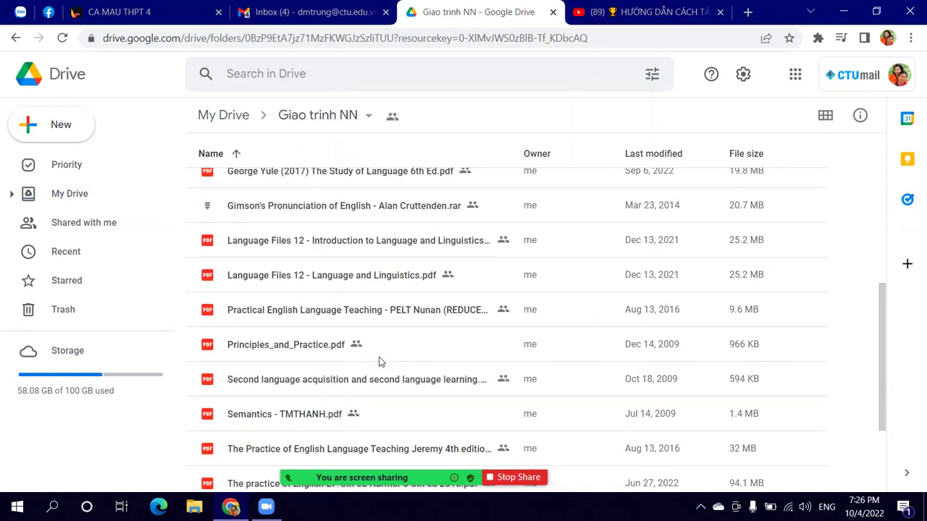
scroll(386, 354, down, 2)
click(400, 339)
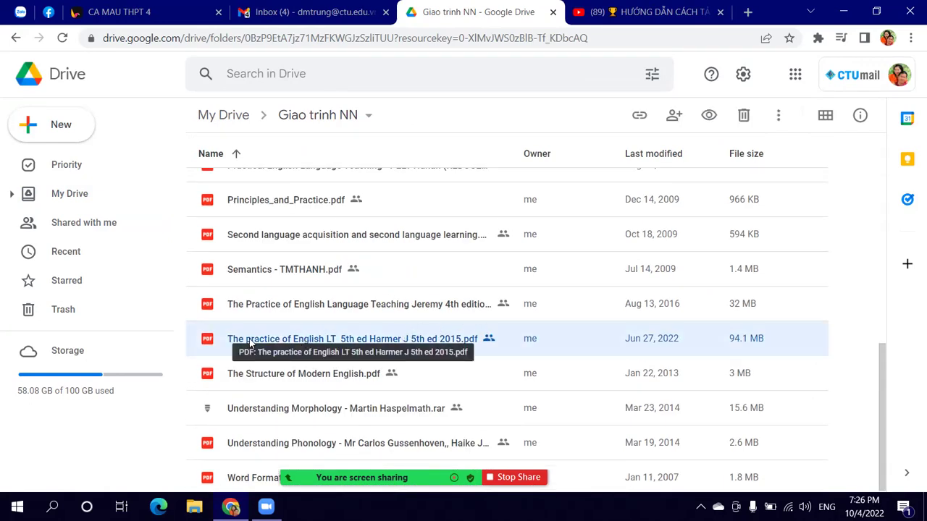
right_click(314, 337)
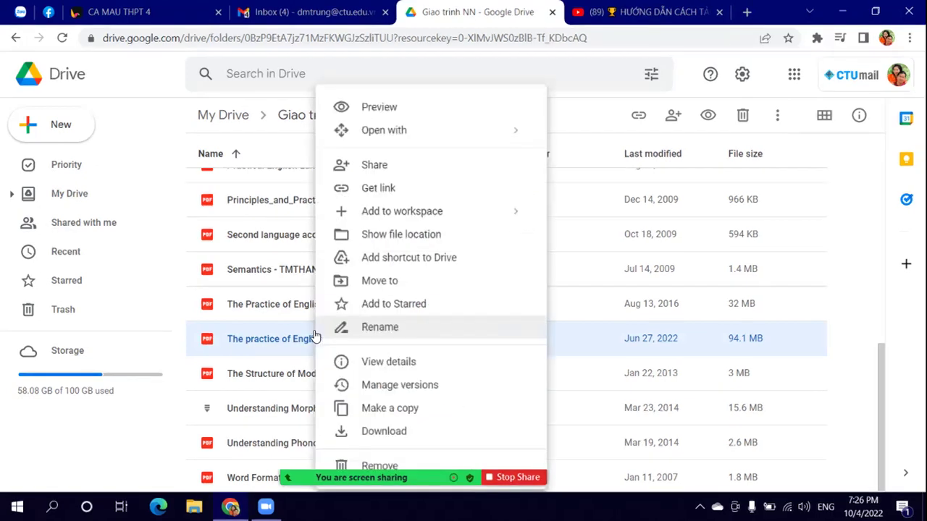
Step: Share the Harmer PDF with Anyone with the link as viewer and copy its link
click(362, 161)
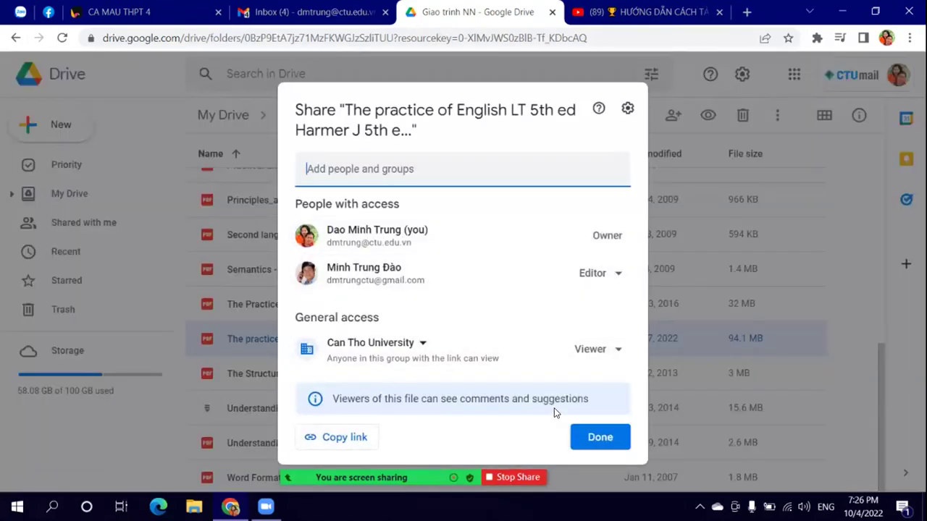
click(423, 345)
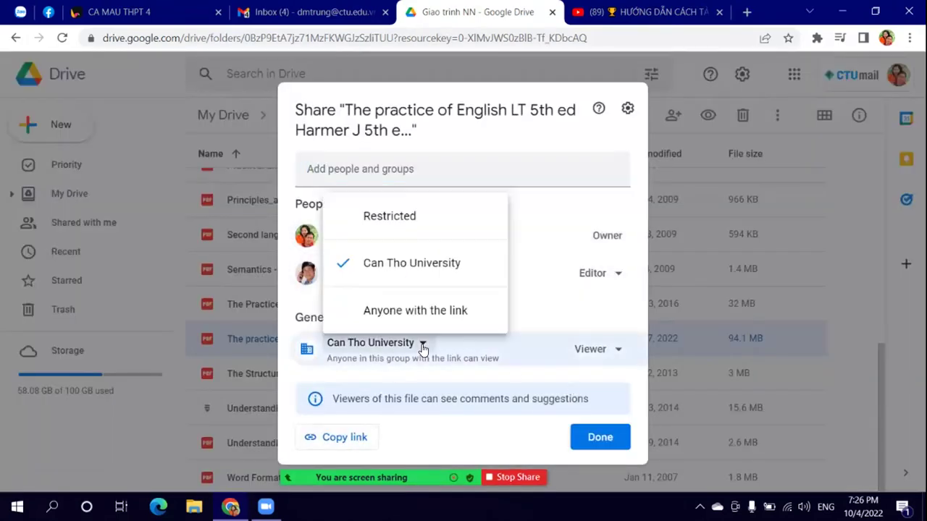
click(438, 312)
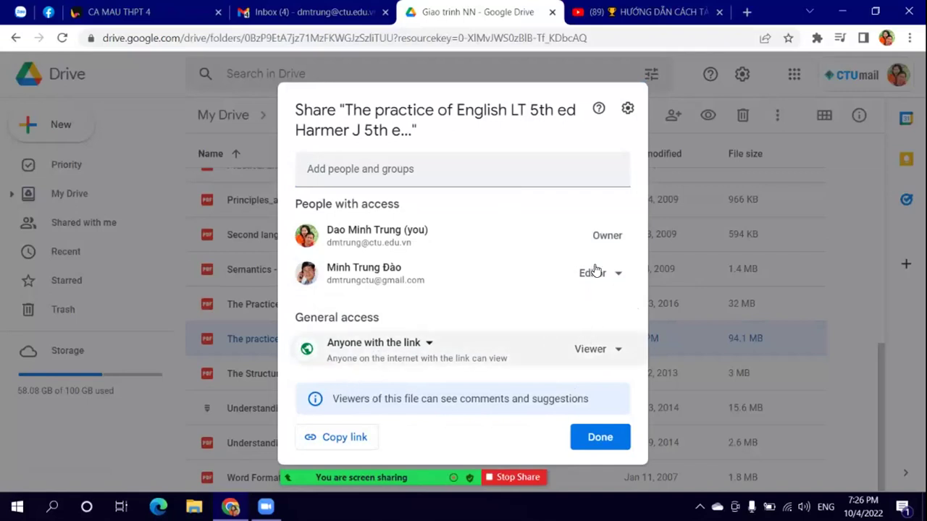
click(345, 437)
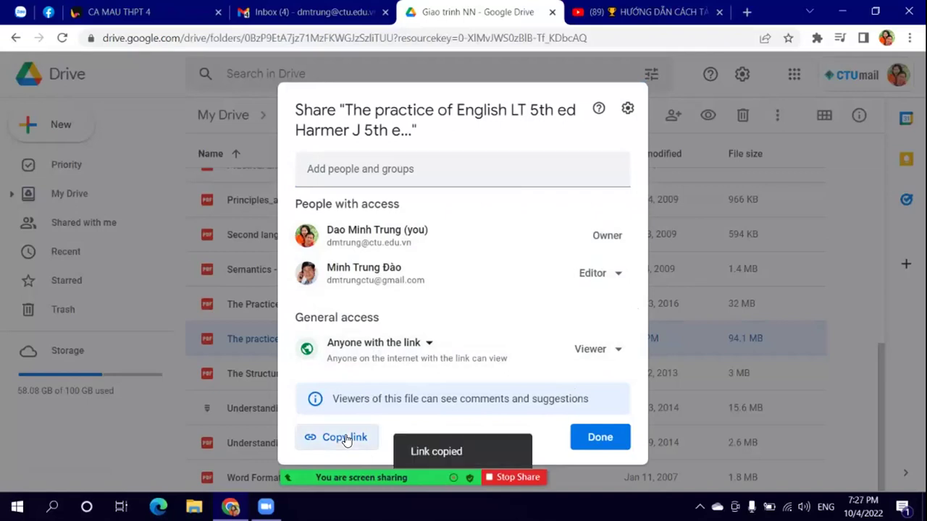
click(599, 436)
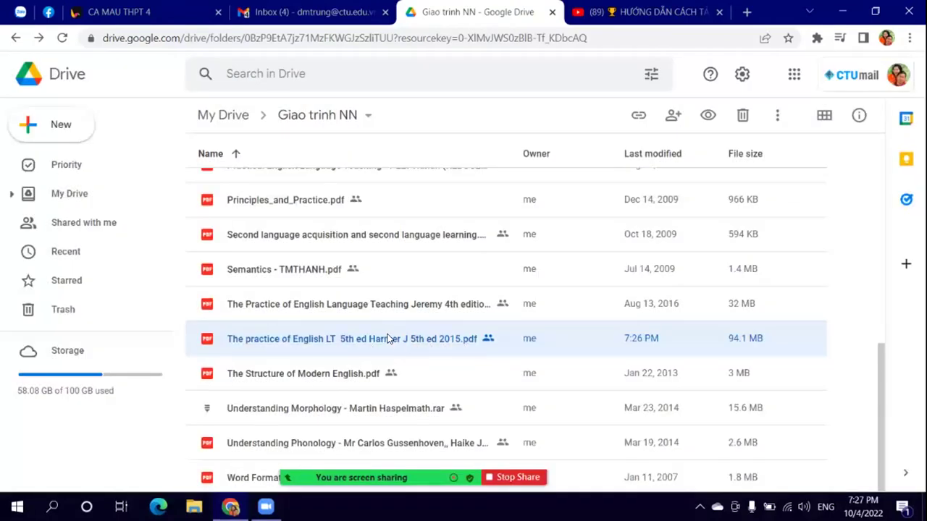
mouse_move(358, 478)
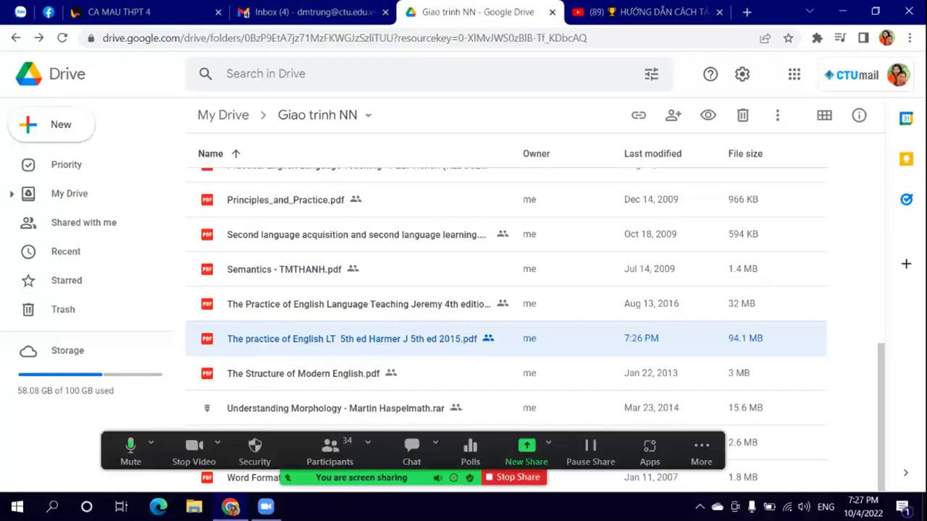
Step: Paste the Harmer PDF link with Dán into the Zalo group, send it, and return to Drive
click(20, 11)
right_click(669, 460)
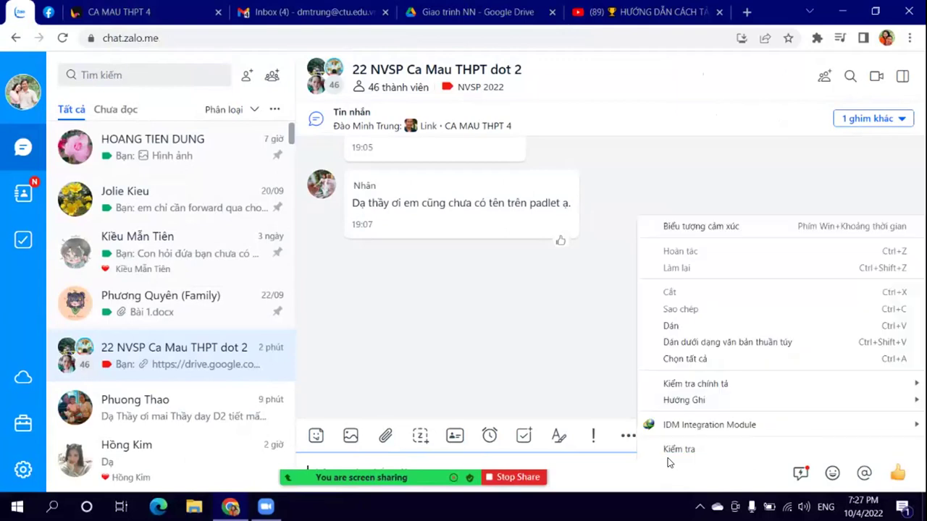
click(674, 326)
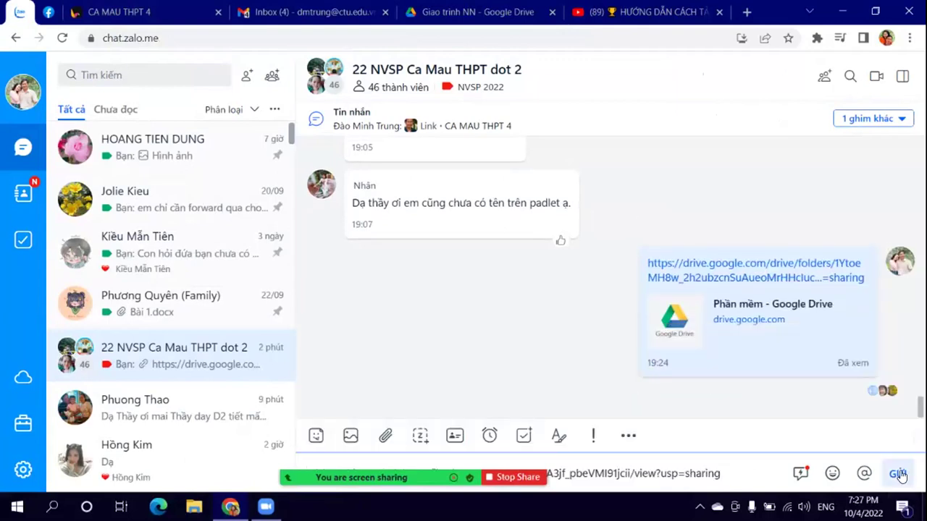
click(898, 475)
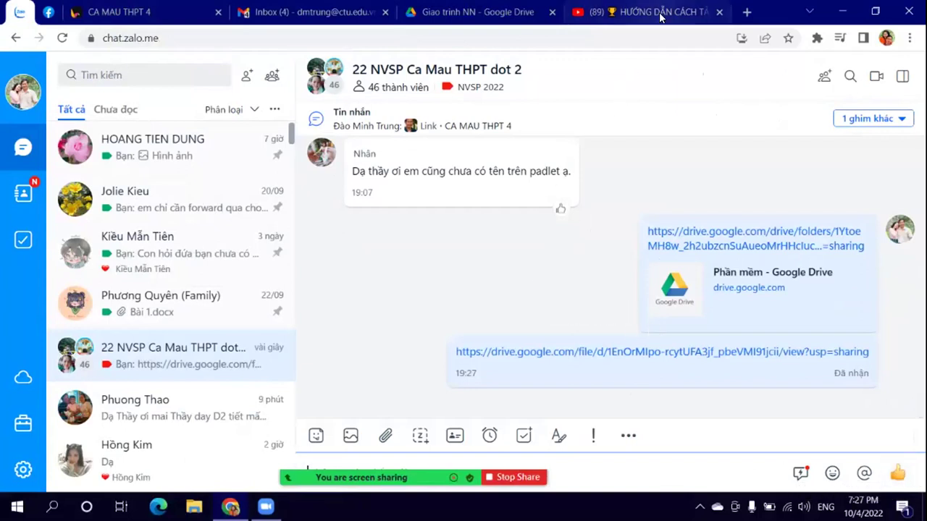
click(520, 15)
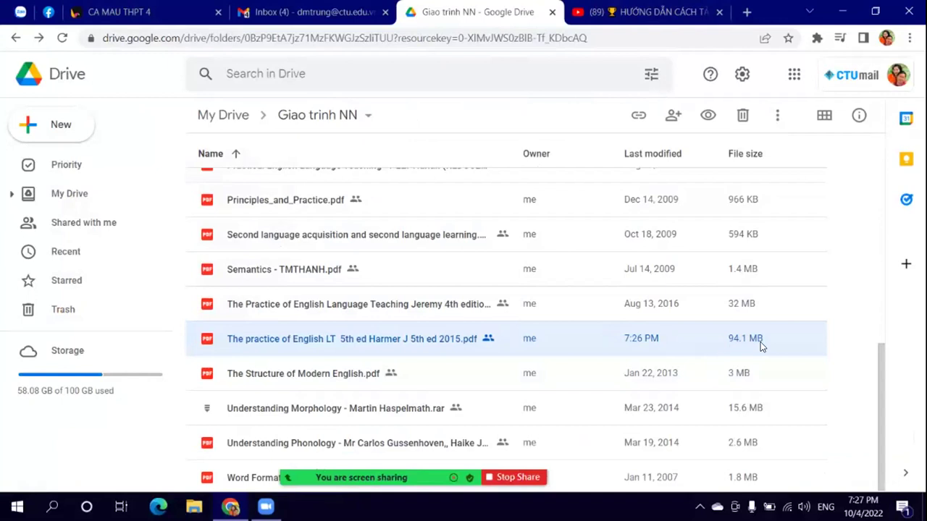
Step: Deselect the Harmer PDF and go from Giao trinh NN back to My Drive via the breadcrumb
click(840, 341)
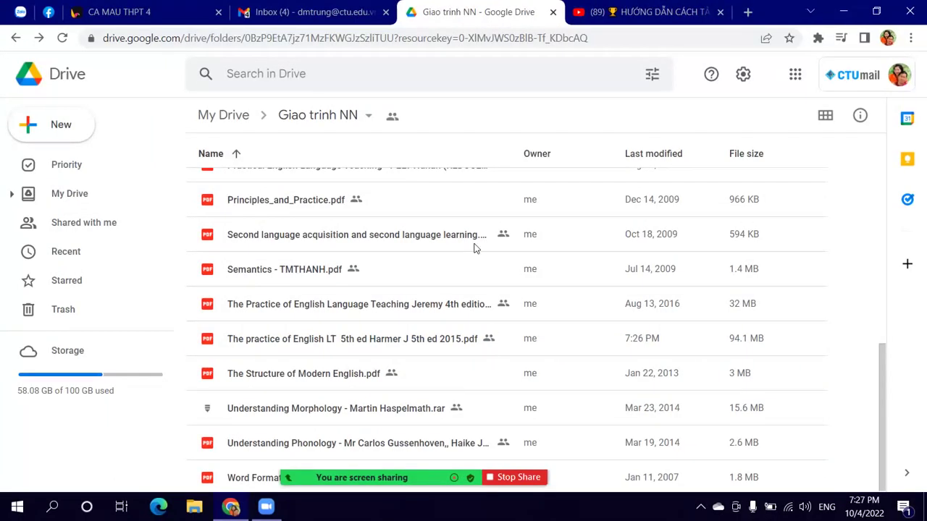
click(306, 121)
click(244, 123)
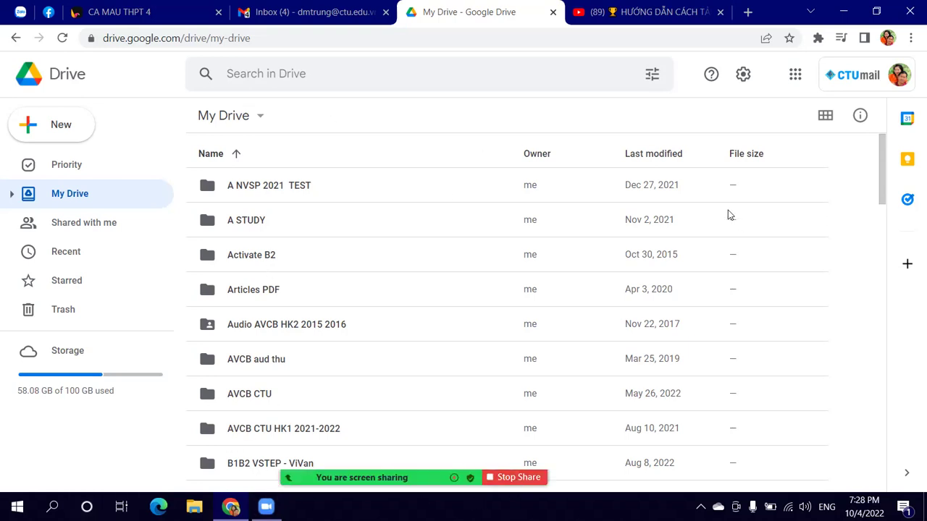
mouse_move(381, 480)
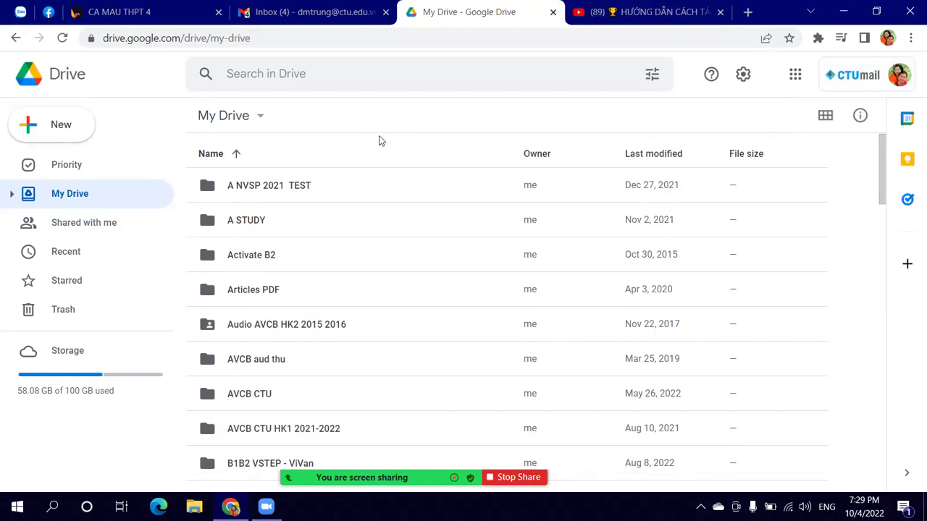
mouse_move(337, 18)
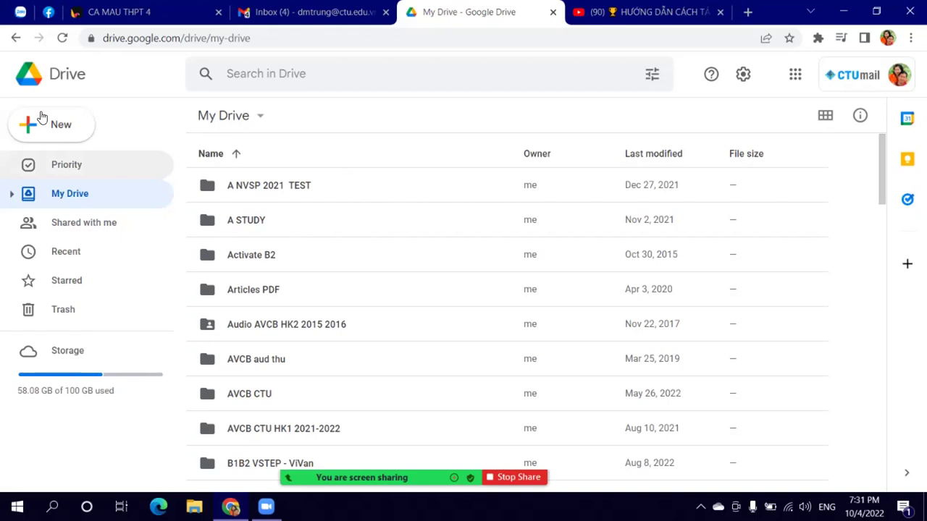
Step: Start a new folder in My Drive from the New menu
click(71, 107)
click(112, 79)
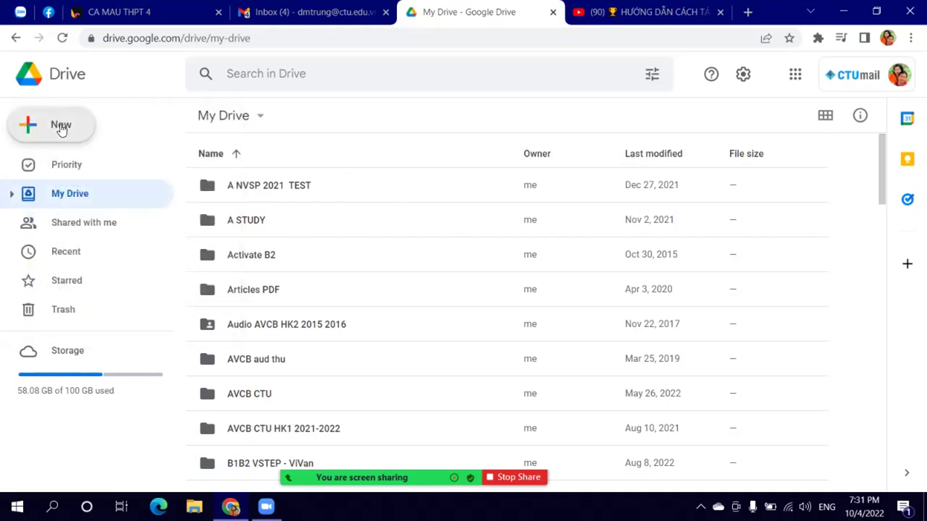
click(61, 126)
click(89, 134)
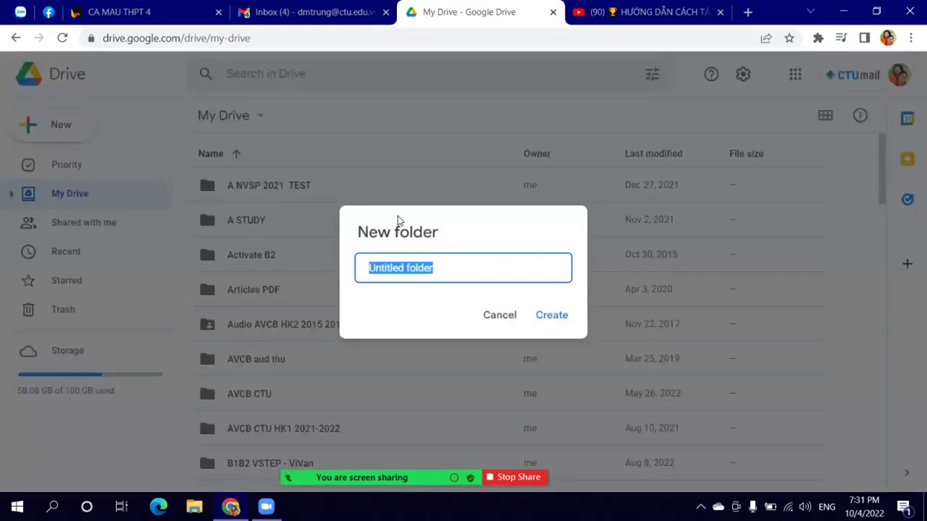
Step: Name the folder KHOI 12, confirm it, and open the empty folder
text(KHOIA)
key(BackSpace)
key(BackSpace)
text(OE)
key(BackSpace)
key(BackSpace)
key(BackSpace)
text(OOI)
key(BackSpace)
key(BackSpace)
text(I)
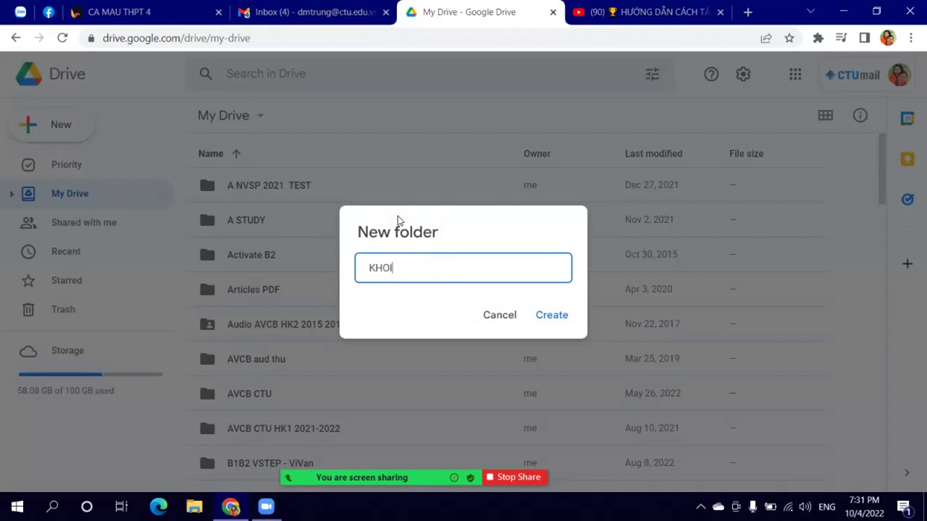
text( 12)
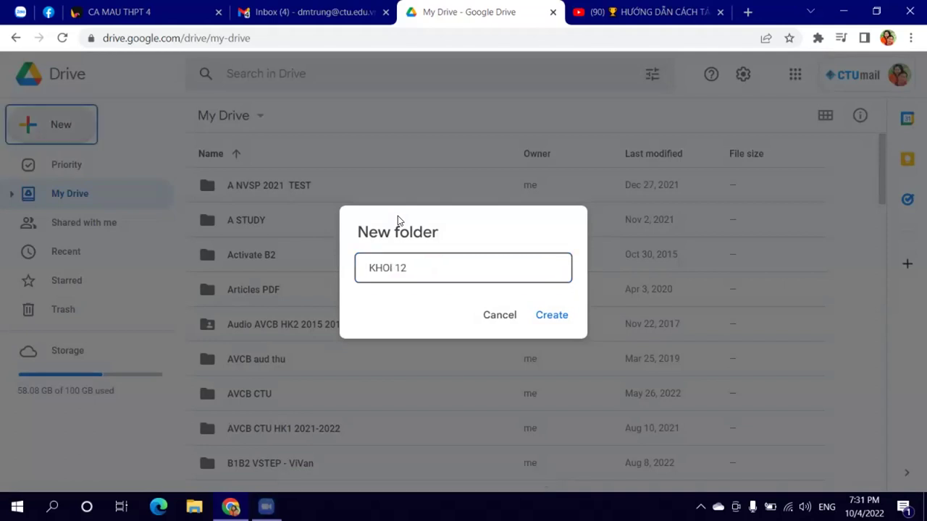
key(Return)
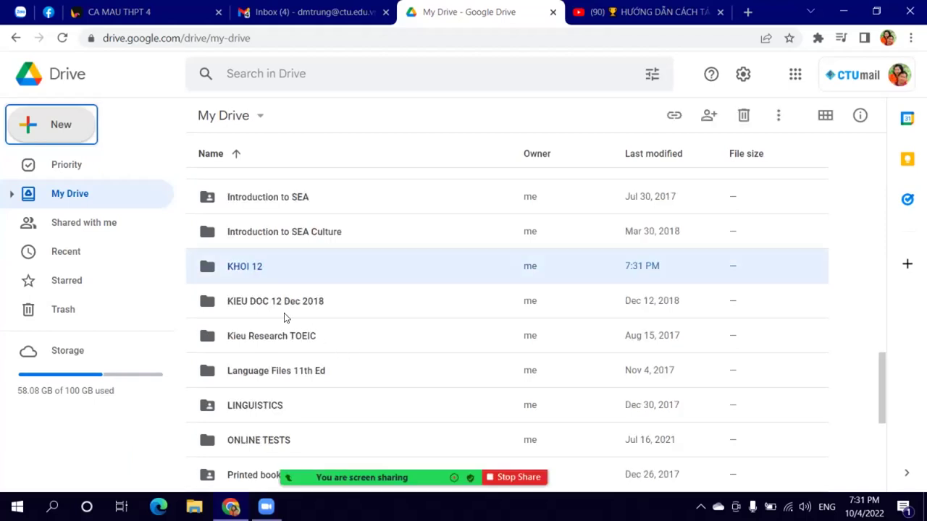
double_click(252, 275)
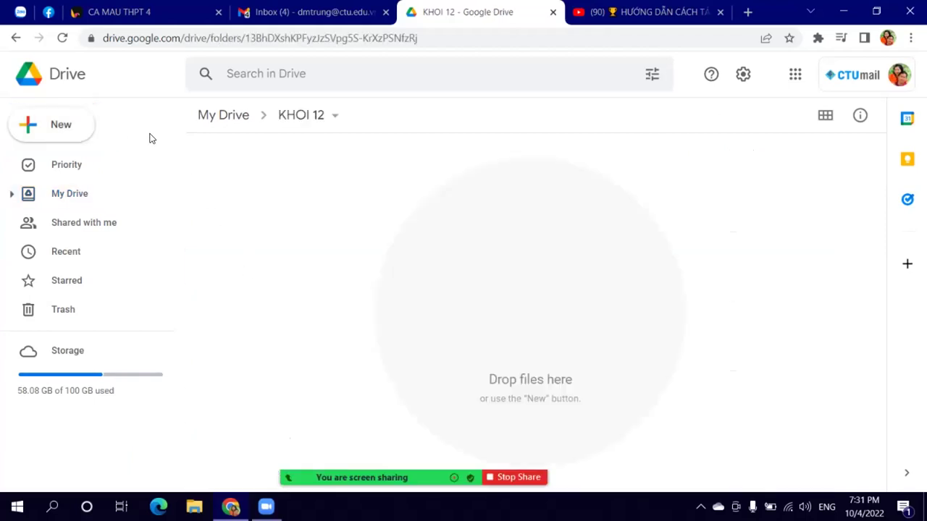
Step: Create the subfolders Mini Test and Test - 45 inside KHOI 12
click(66, 126)
click(101, 132)
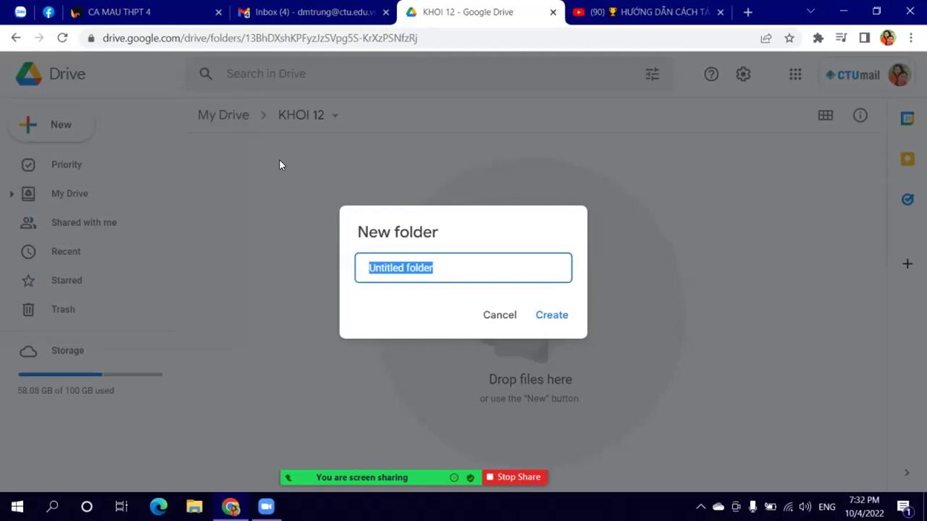
text(15)
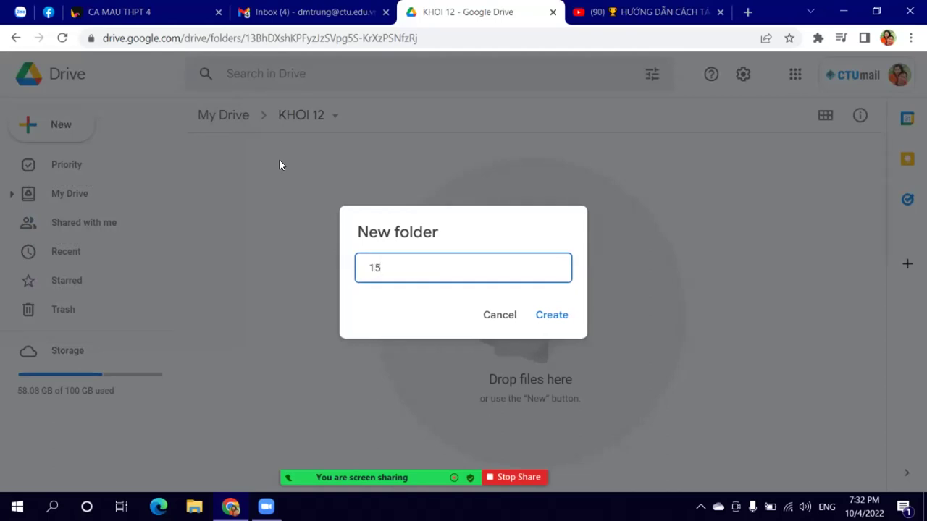
key(BackSpace)
key(BackSpace)
text(tr)
key(BackSpace)
key(BackSpace)
text(Mini Test)
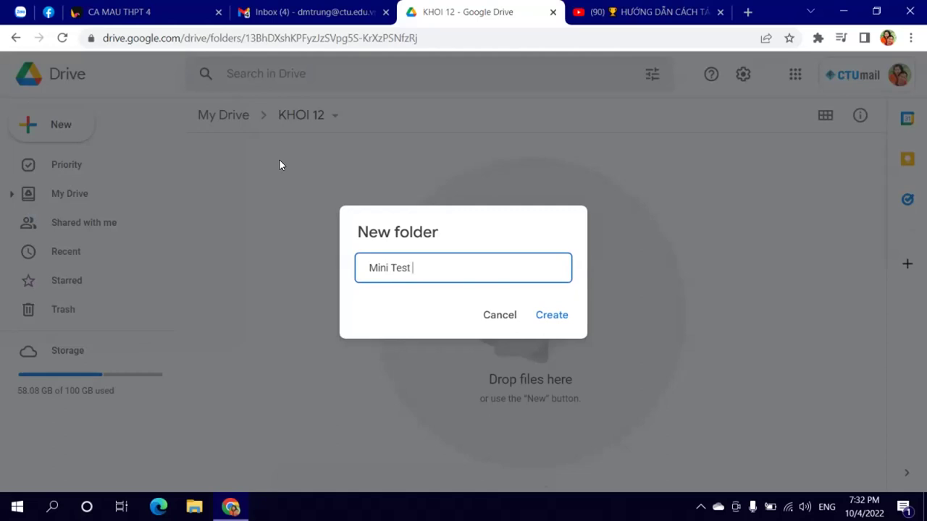
key(Return)
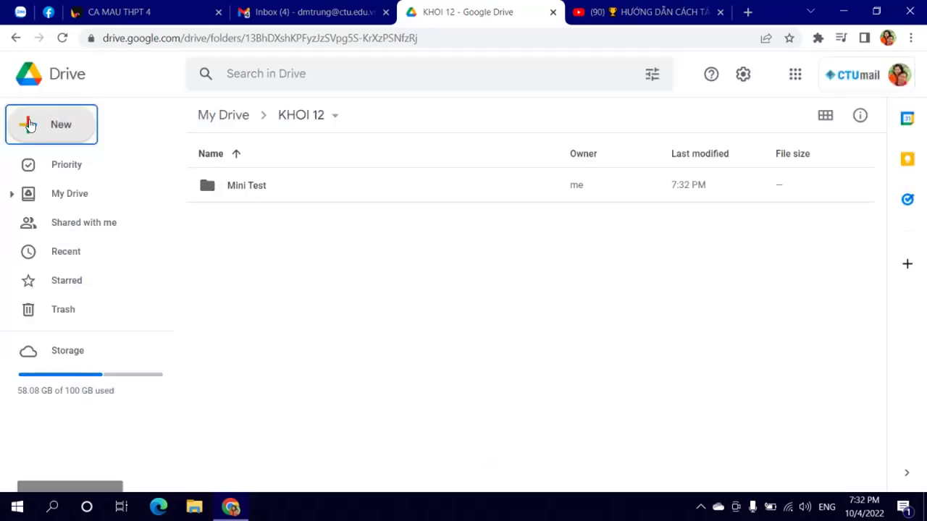
click(63, 139)
click(70, 138)
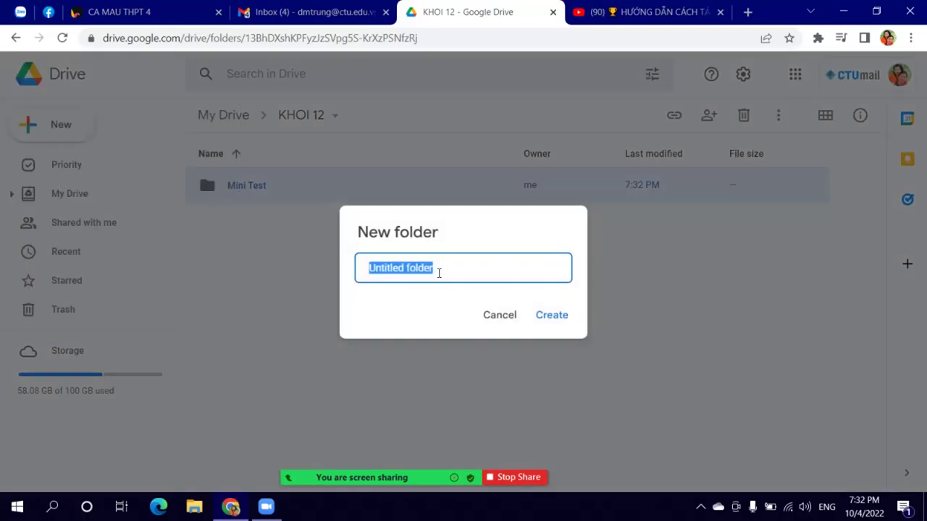
text(T)
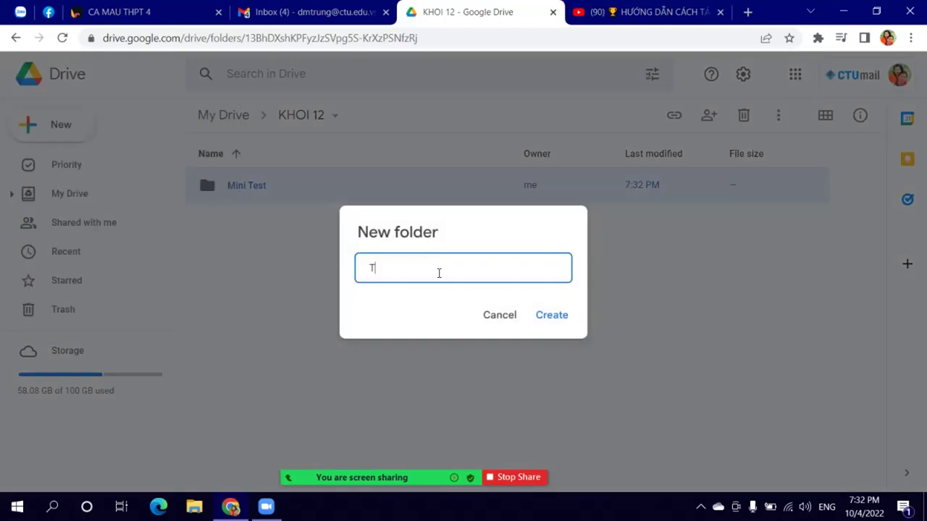
text(est - 45)
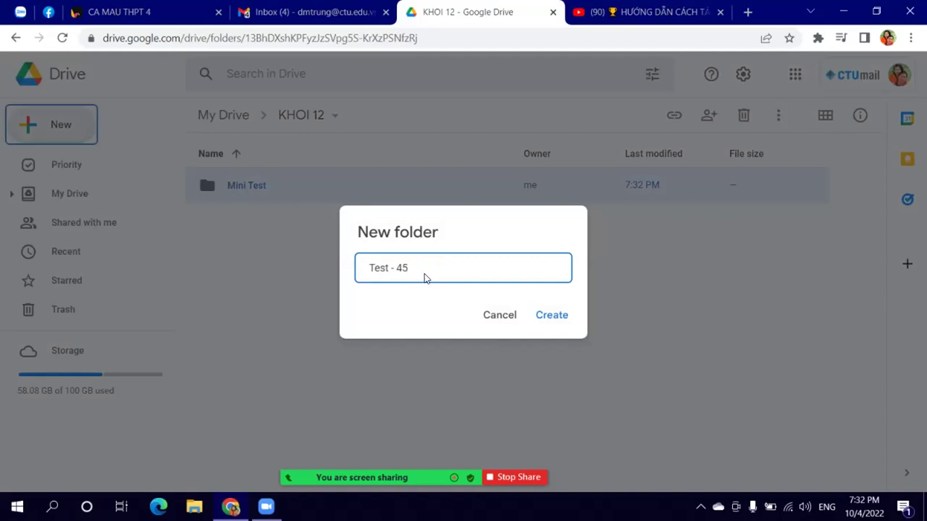
key(Return)
Step: Create the subfolders PowerPoints and Audio inside KHOI 12
click(45, 124)
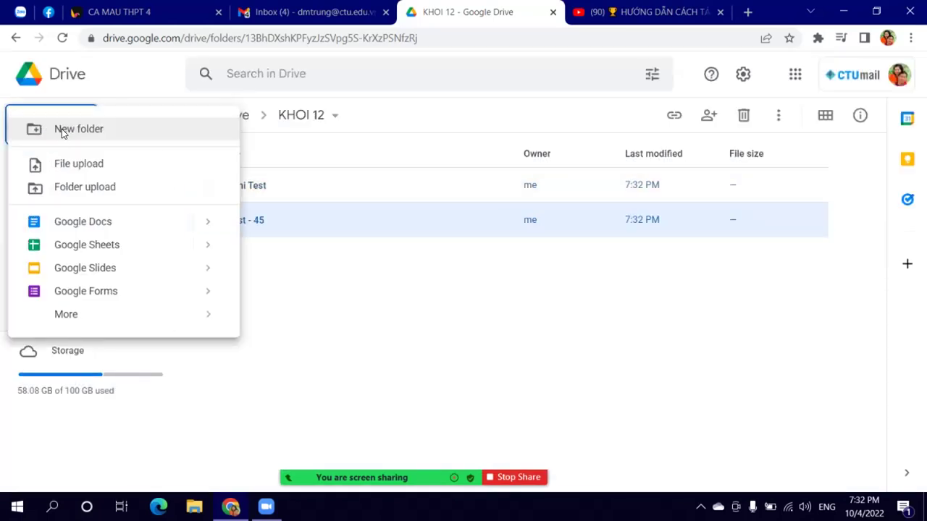
click(61, 129)
text(P)
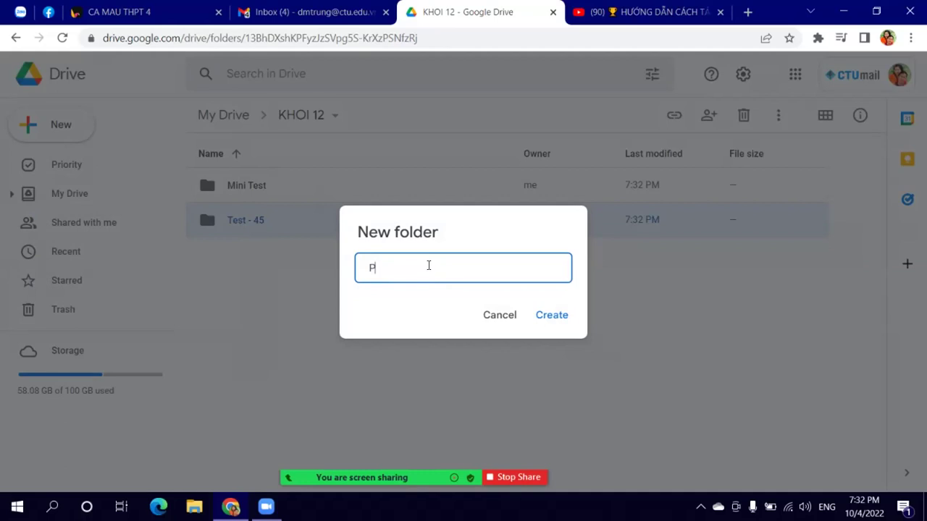
text(P o)
key(BackSpace)
key(BackSpace)
key(BackSpace)
text(owerPoints)
key(Return)
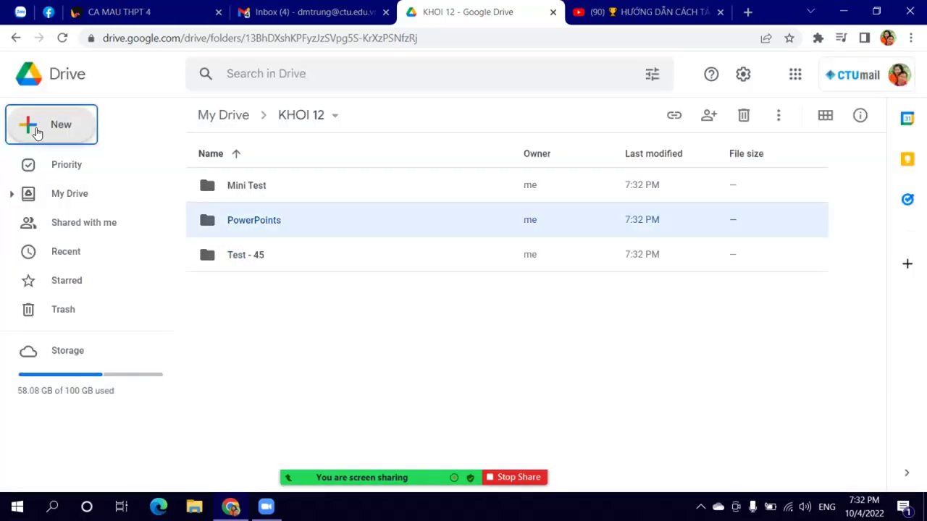
click(38, 130)
click(111, 136)
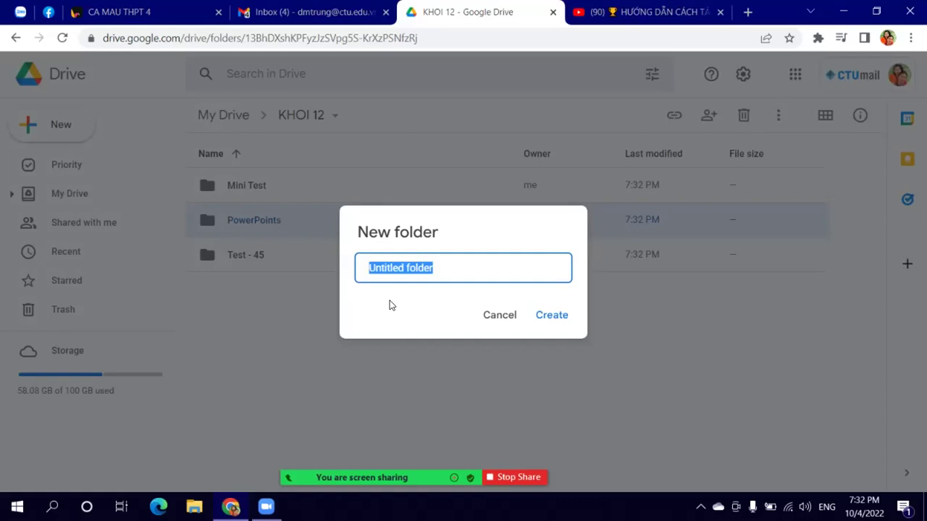
text(Audio)
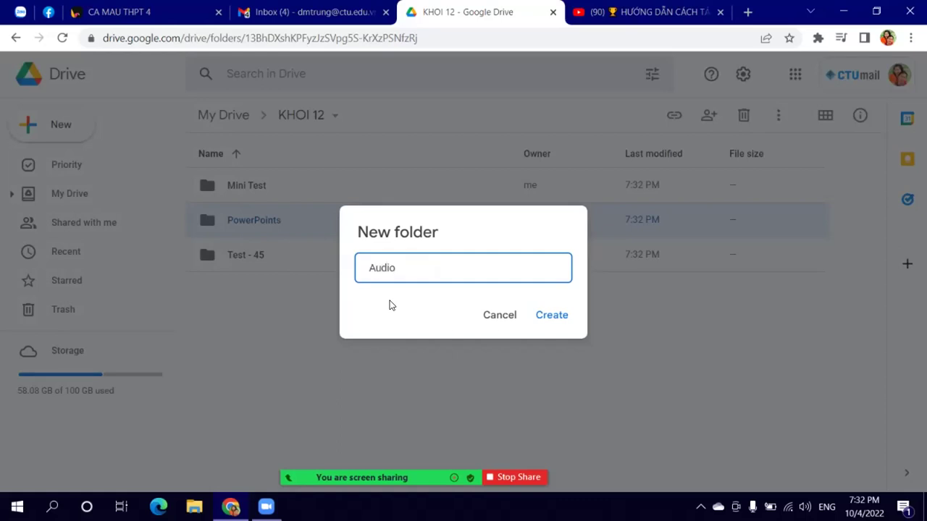
key(Return)
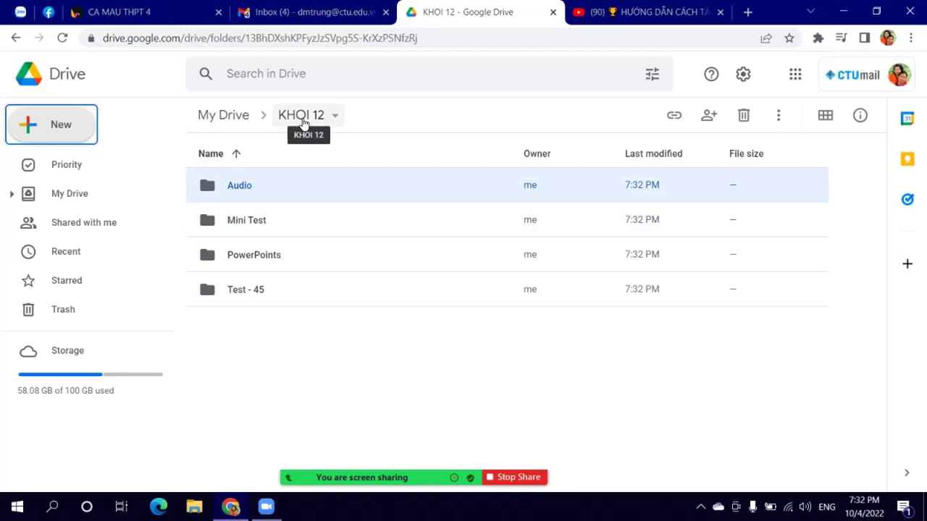
Step: Open the empty Mini Test folder in KHOI 12 and bring up the New menu
click(259, 221)
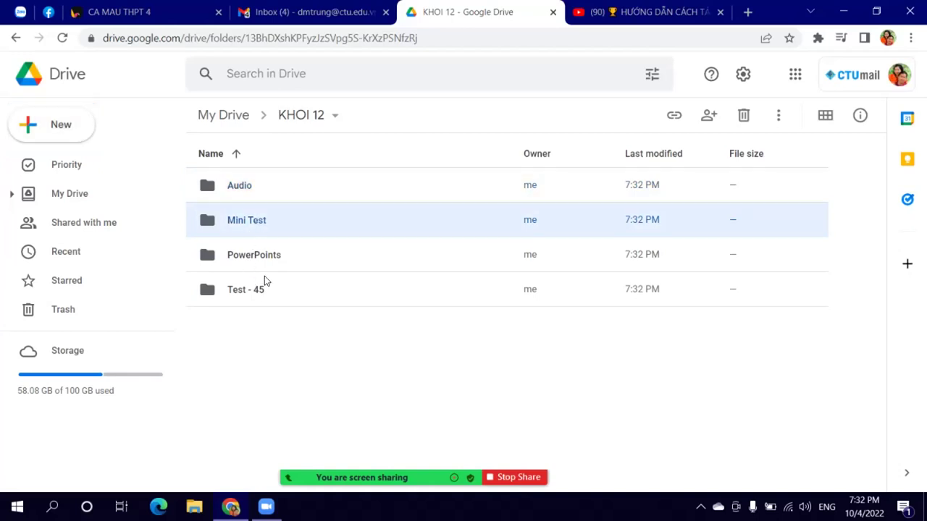
double_click(260, 226)
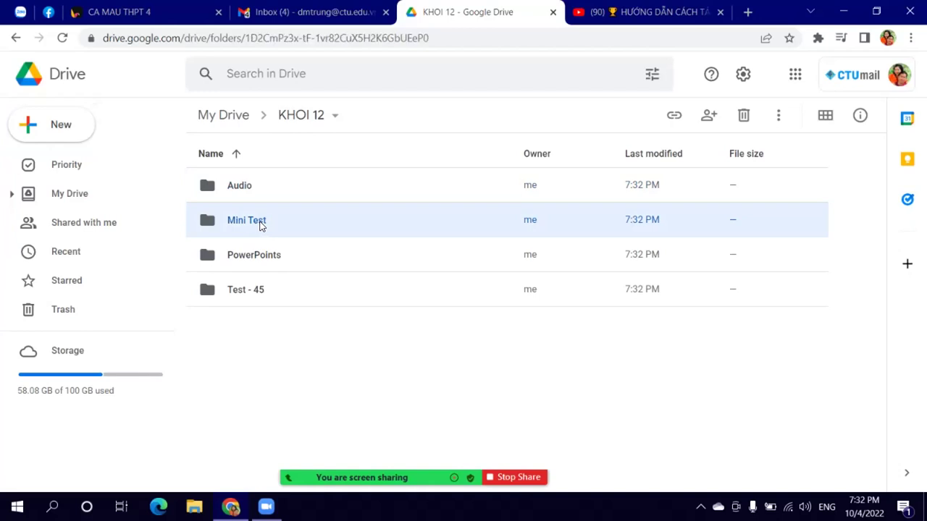
click(295, 122)
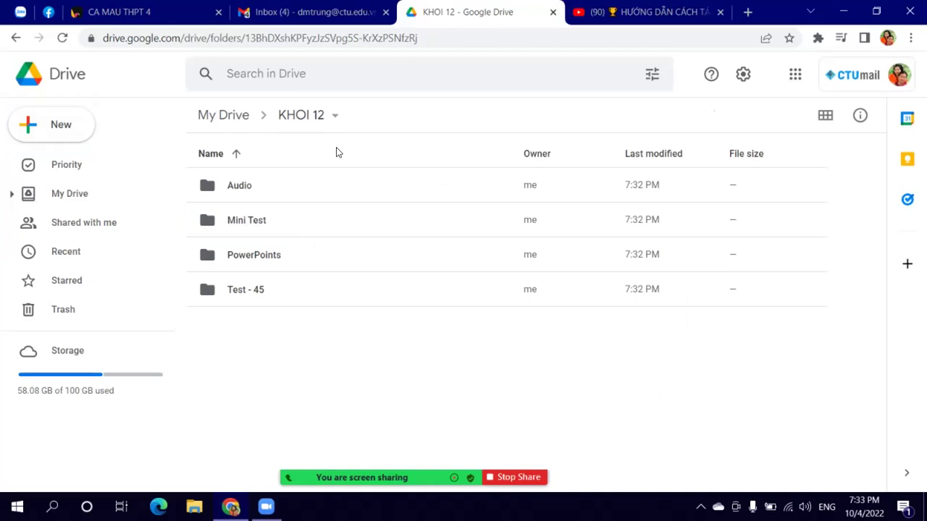
double_click(233, 222)
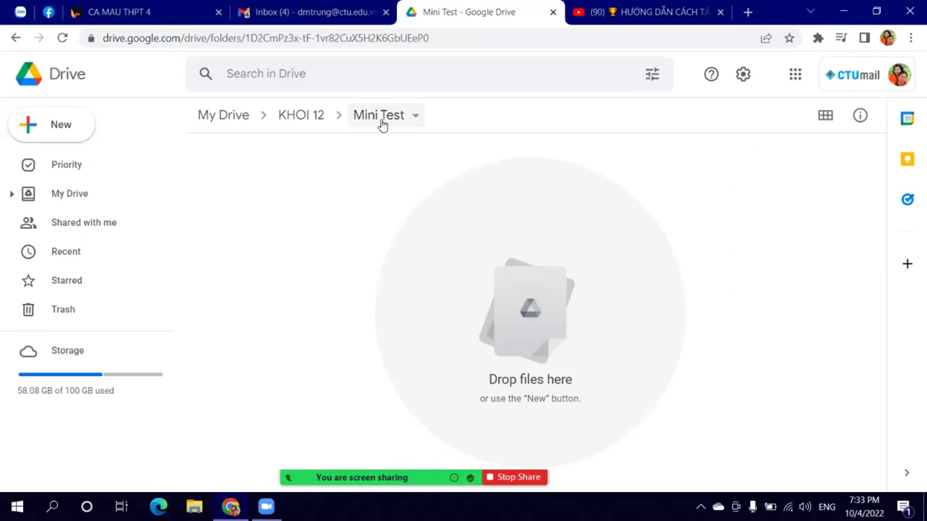
mouse_move(230, 506)
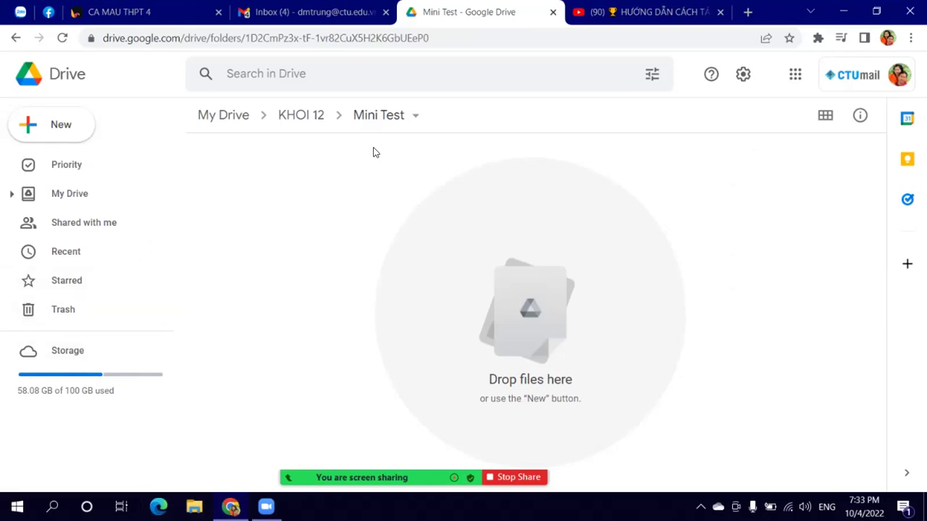
click(123, 157)
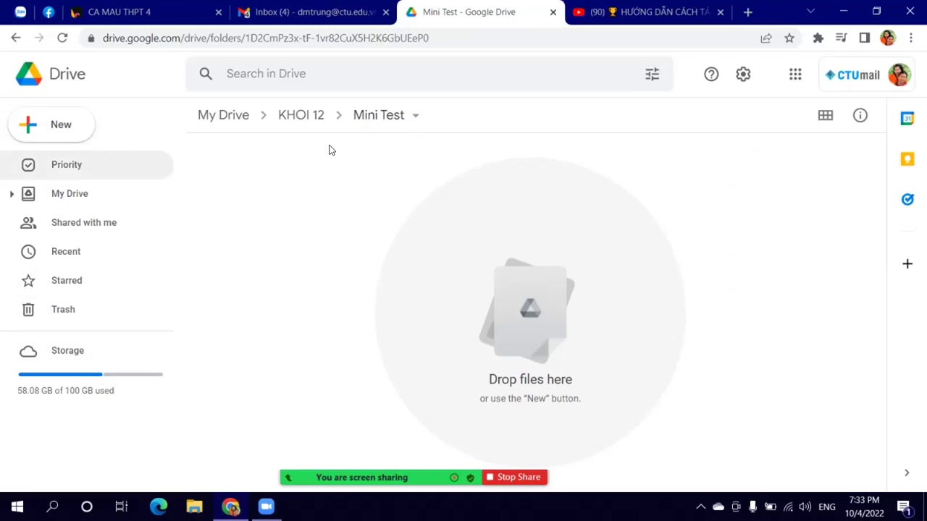
click(62, 124)
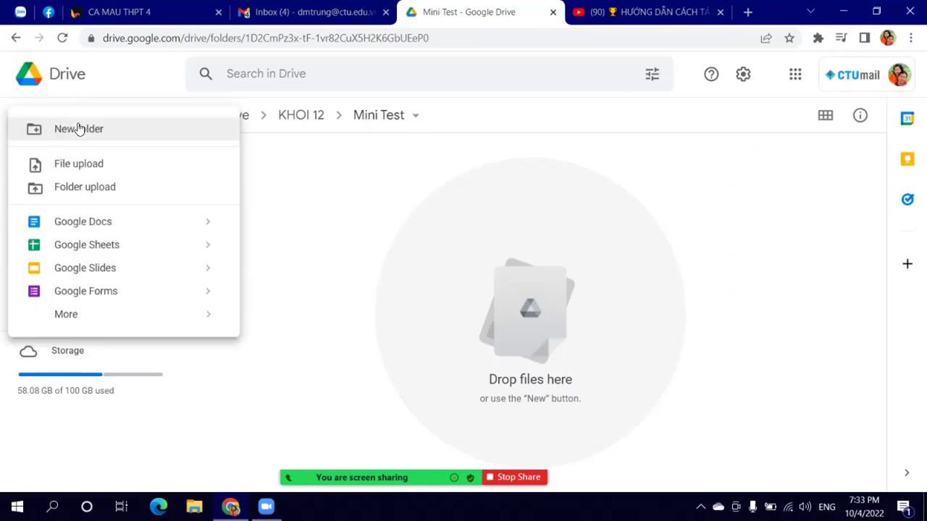
Step: Upload Questionn on Reading 2 GTLVH HOA AN.pdf from Documents into Mini Test
click(108, 165)
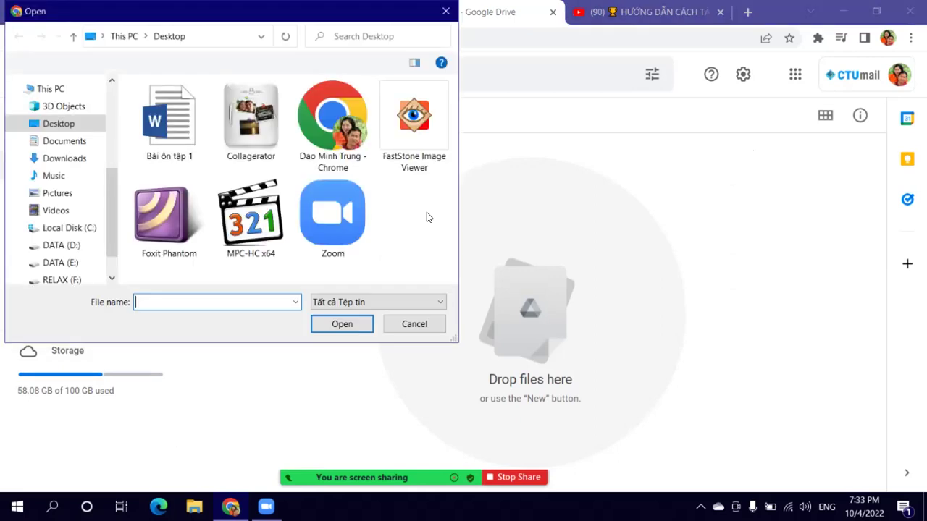
click(63, 142)
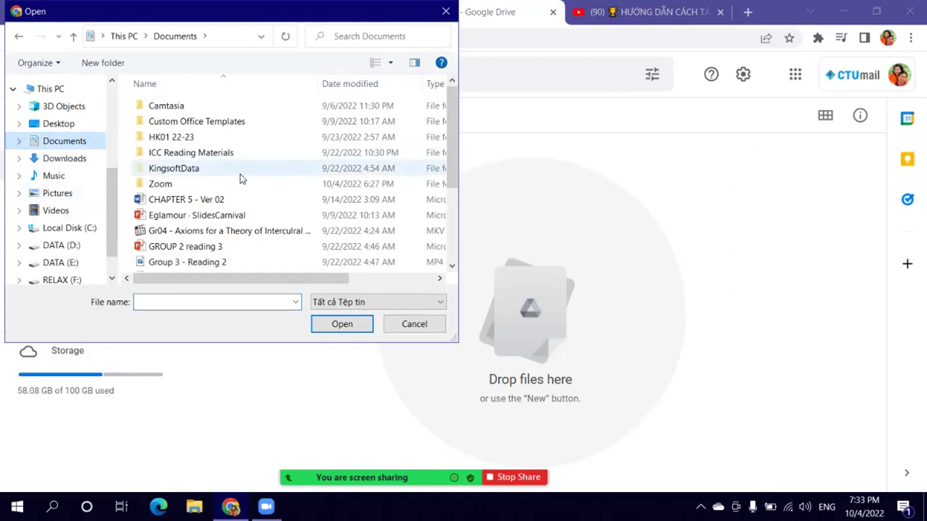
scroll(246, 196, down, 3)
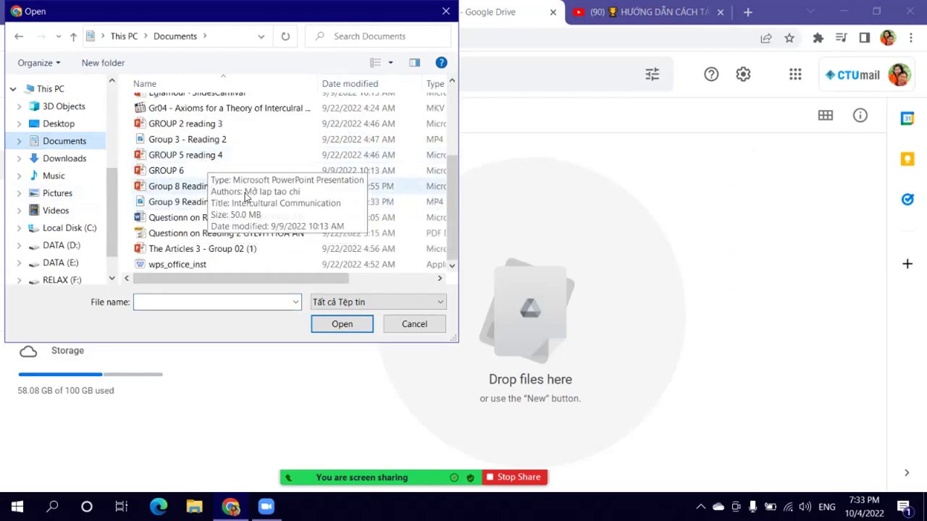
click(241, 236)
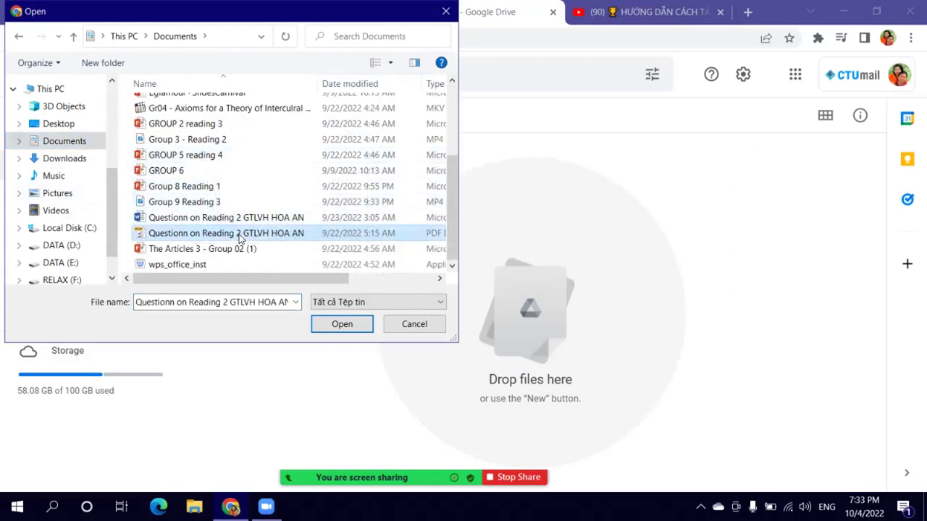
click(341, 325)
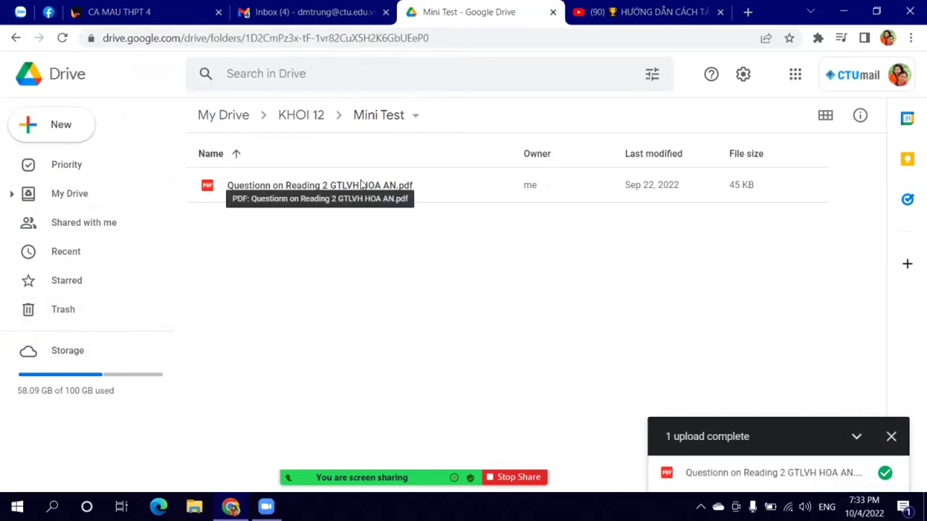
Step: Cancel a second file upload and select the uploaded PDF in Mini Test
click(50, 125)
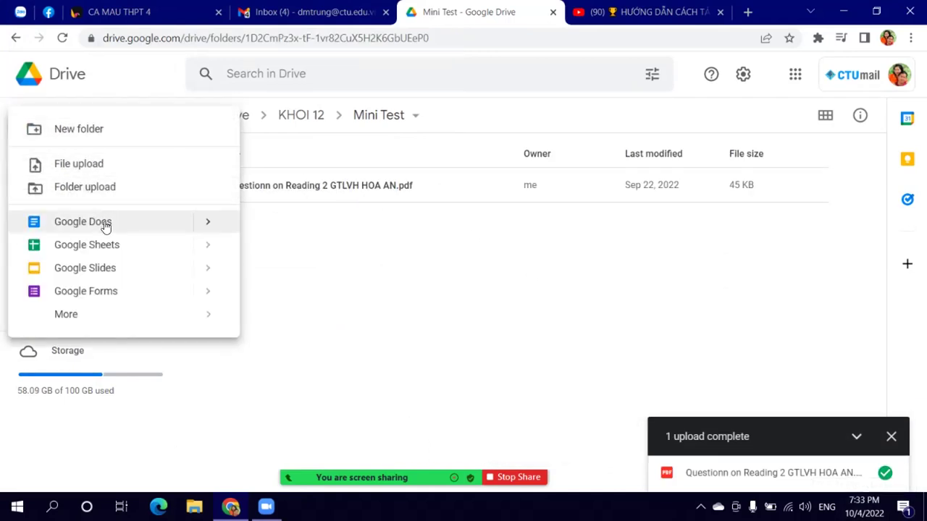
click(89, 165)
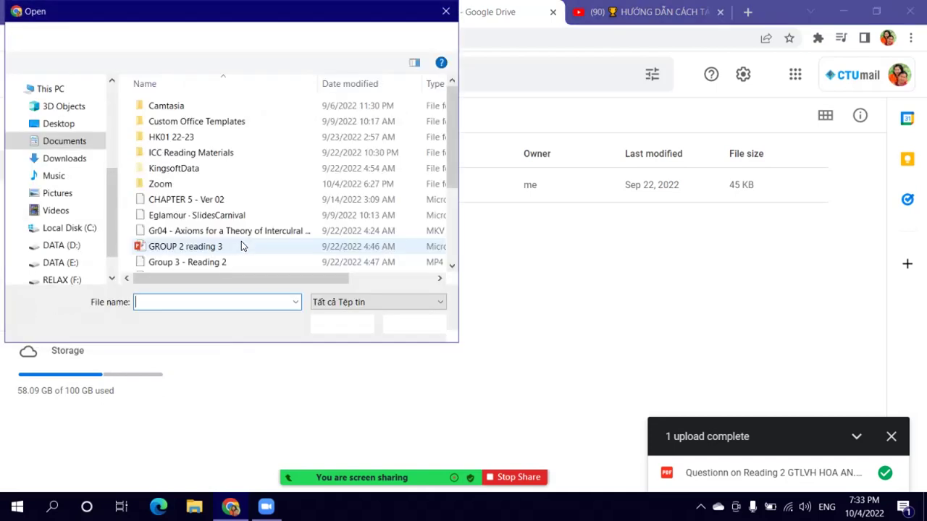
scroll(257, 190, down, 3)
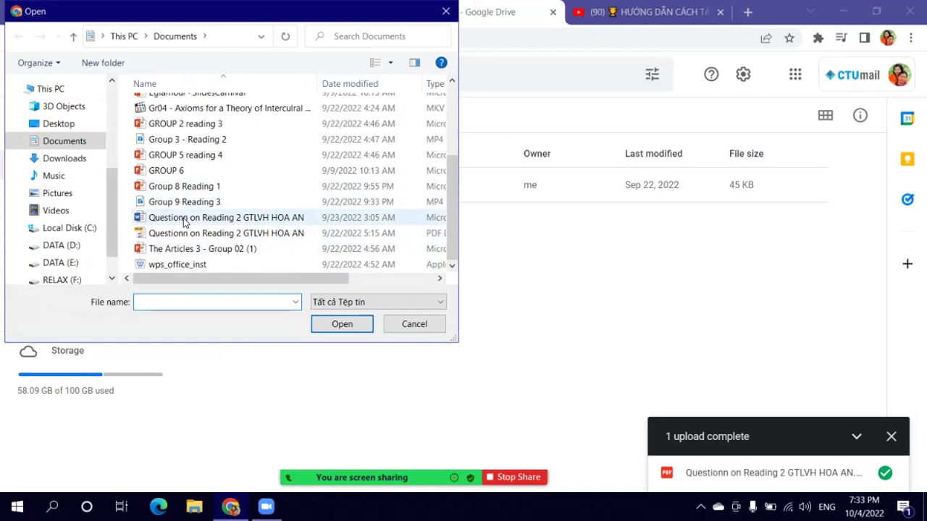
scroll(175, 180, up, 3)
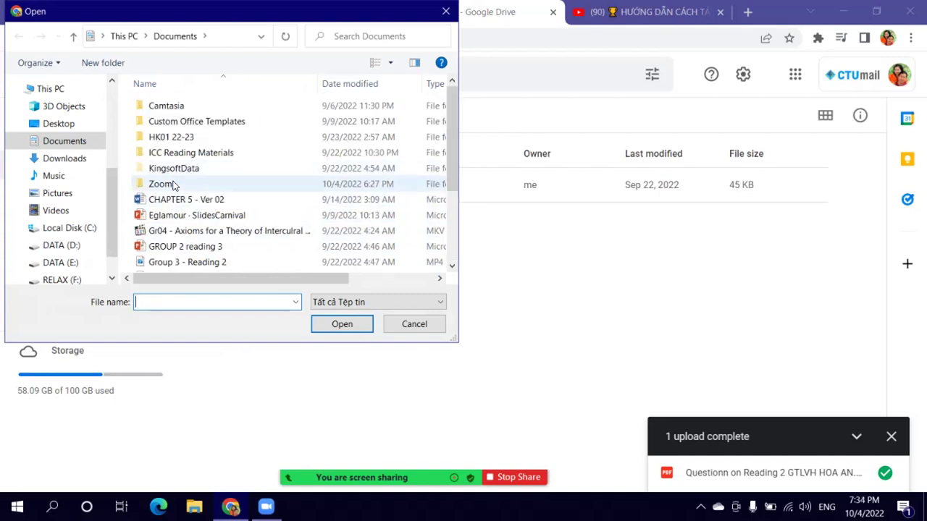
scroll(181, 182, down, 3)
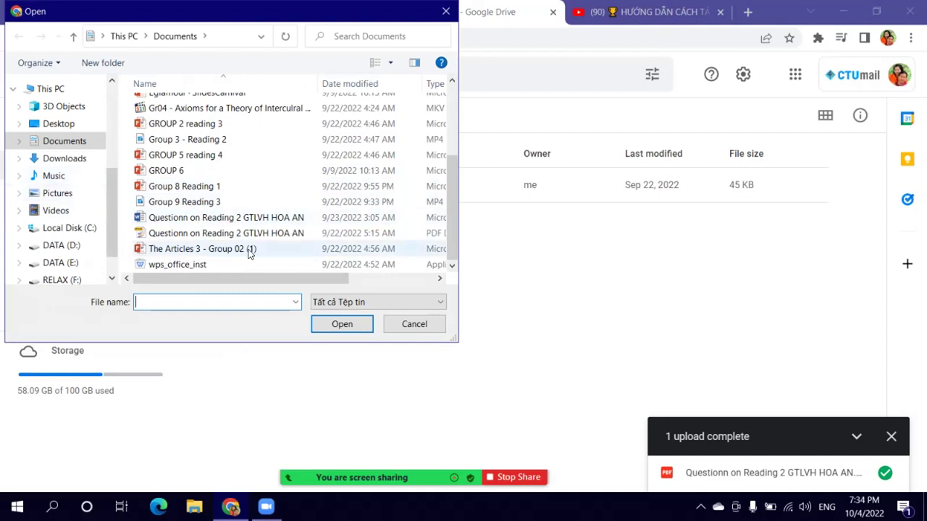
click(414, 325)
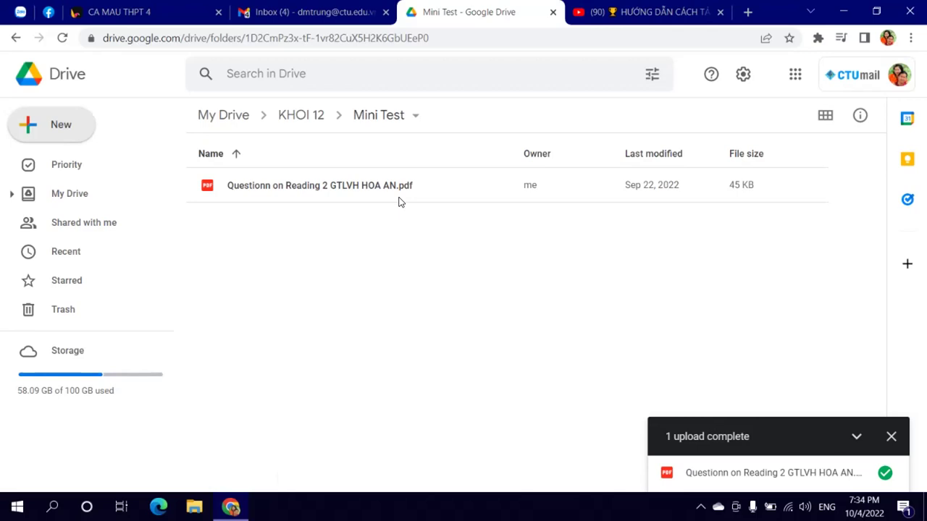
click(399, 202)
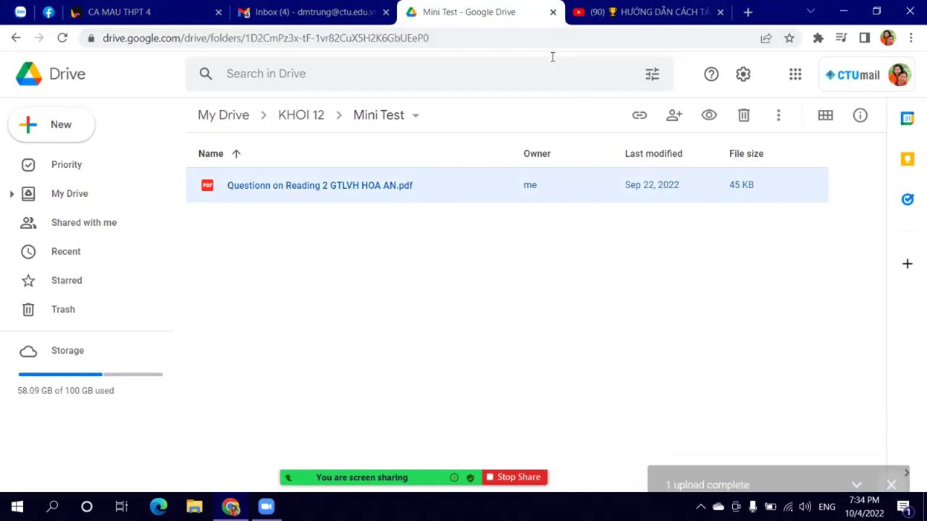
Step: Return to My Drive in grid view and move KHOI 12 to the trash
click(239, 117)
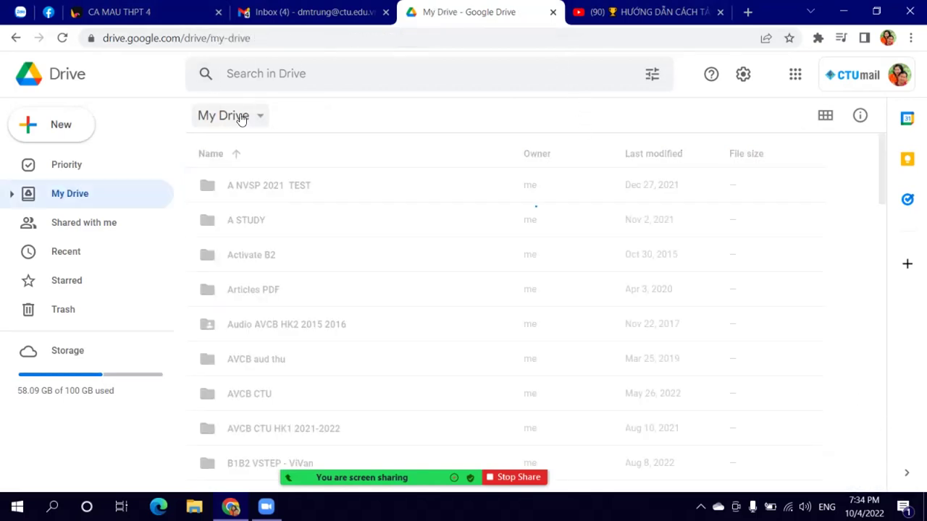
scroll(271, 297, down, 3)
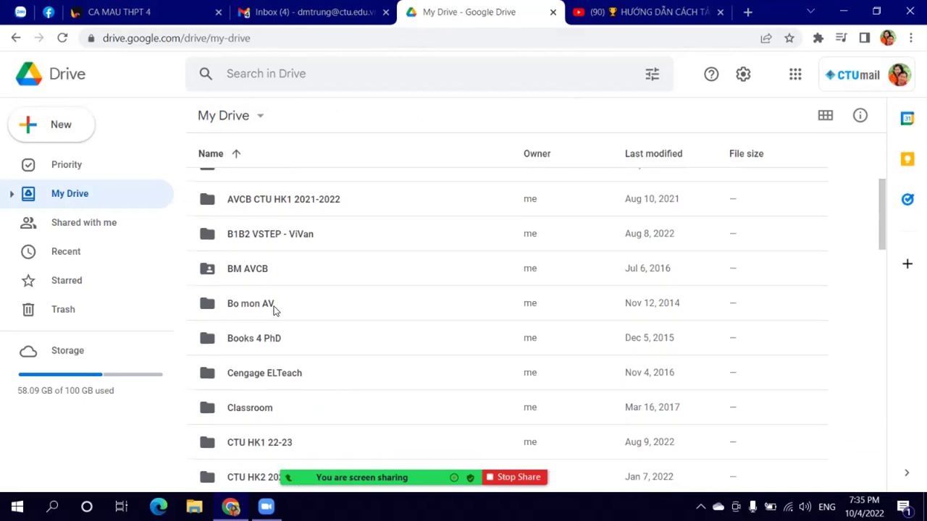
scroll(274, 311, down, 8)
click(824, 117)
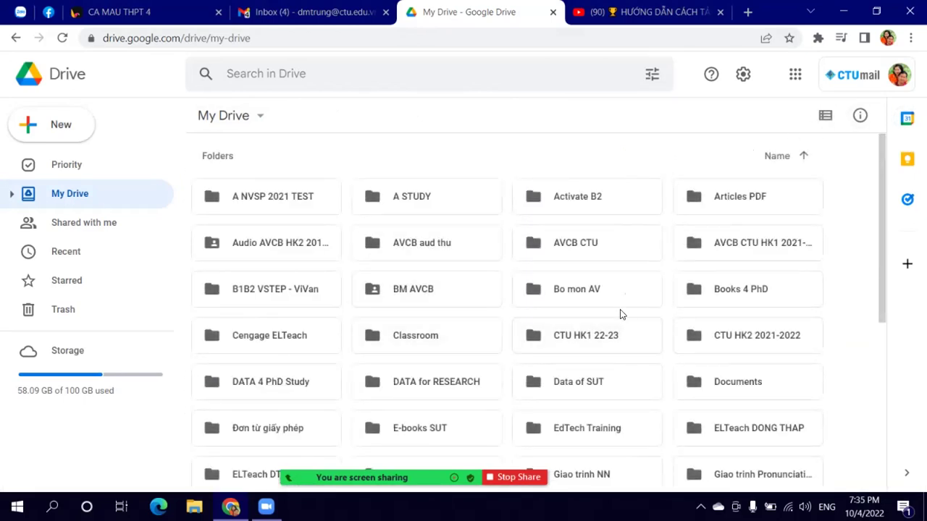
scroll(623, 317, down, 2)
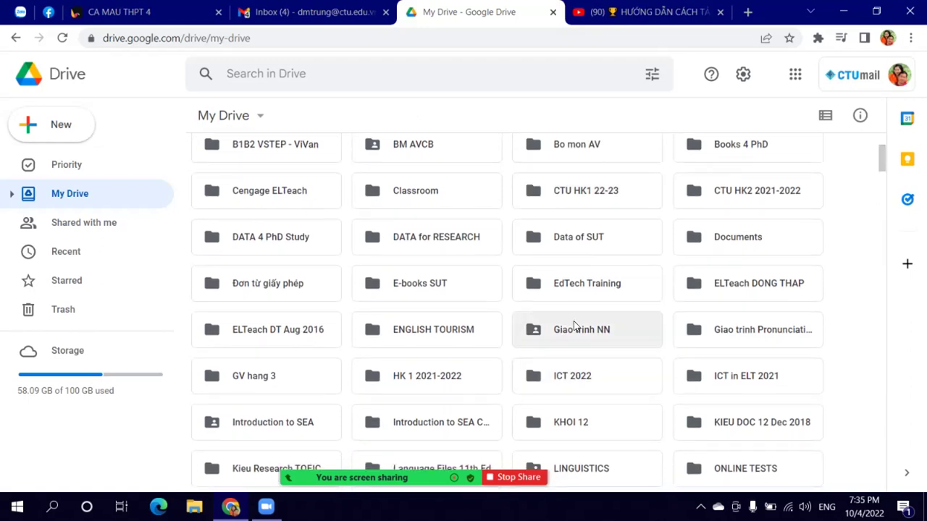
click(571, 426)
right_click(570, 426)
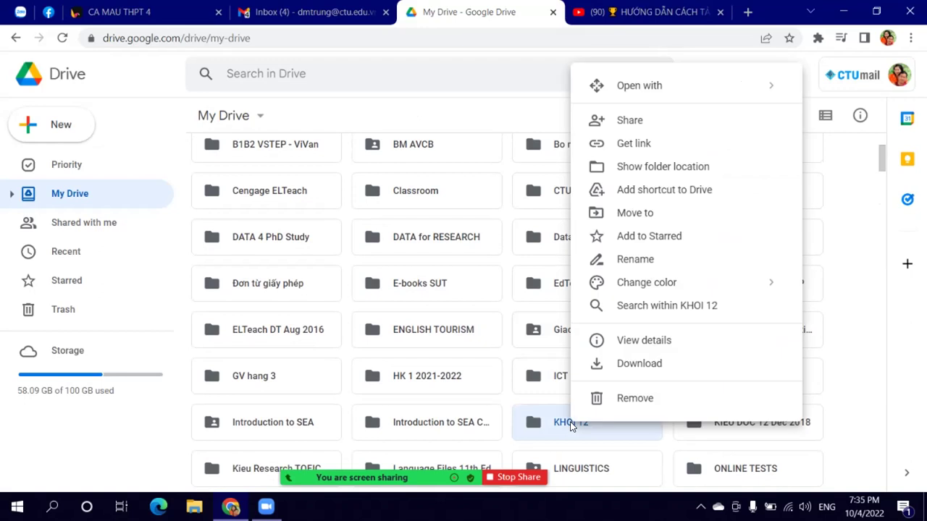
click(601, 400)
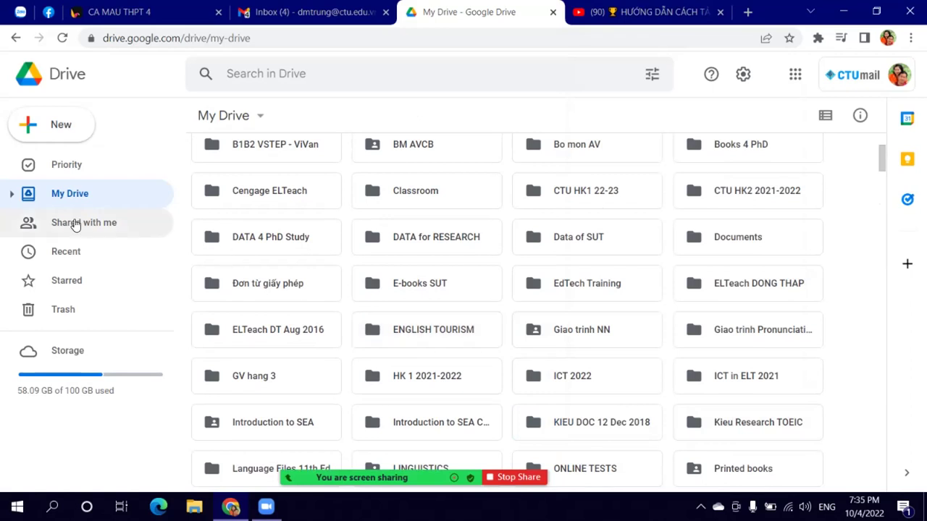
Step: Close the YouTube tab and bring up the Google apps launcher
click(651, 14)
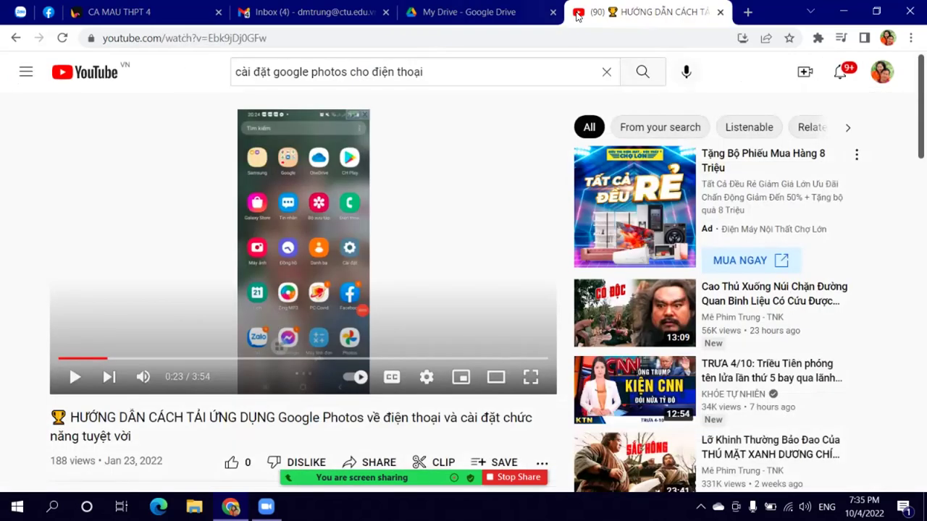
click(720, 12)
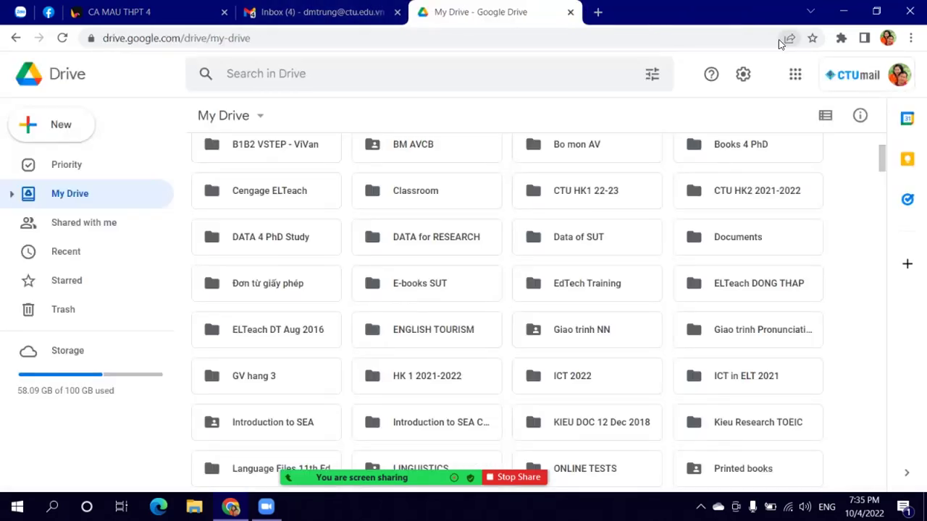
click(802, 78)
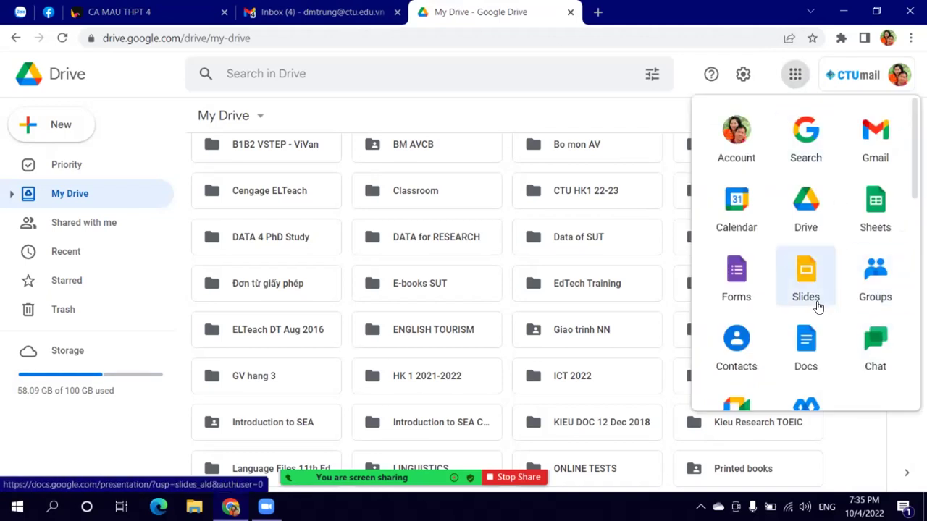
scroll(833, 307, down, 3)
Step: Open Google Photos in a new tab and browse the photo timeline
click(868, 288)
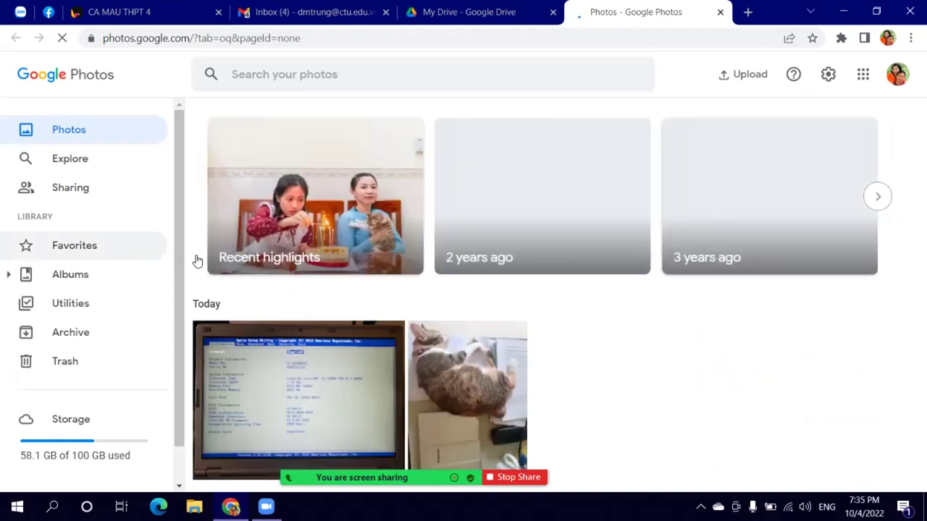
scroll(561, 361, down, 5)
scroll(561, 361, down, 10)
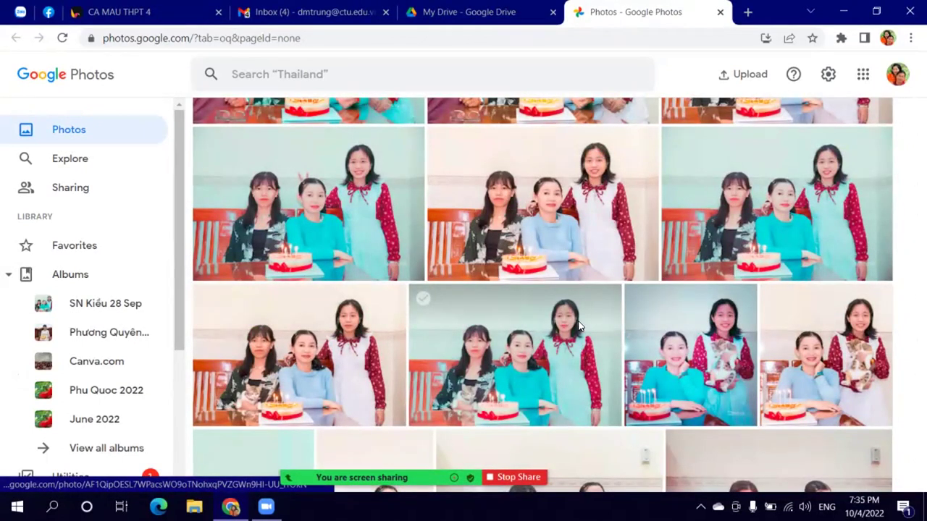
scroll(579, 327, down, 2)
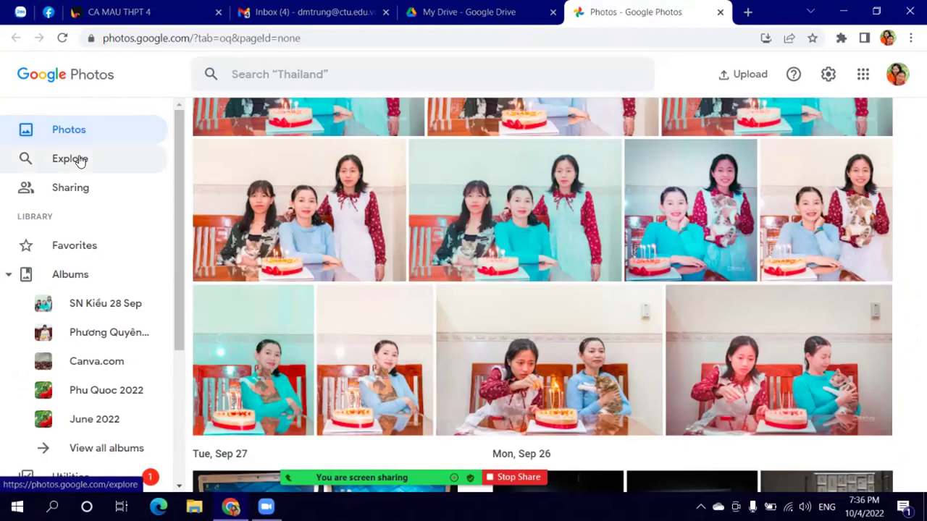
click(113, 136)
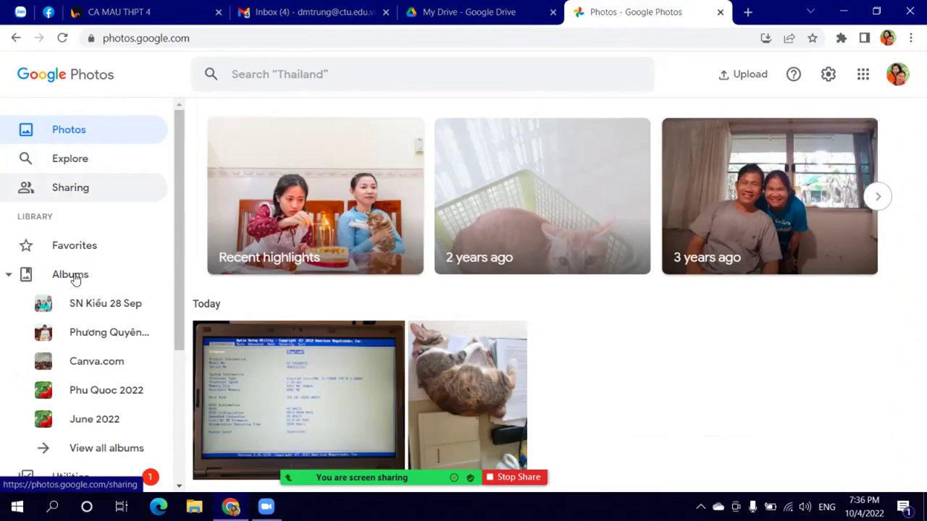
scroll(72, 275, down, 1)
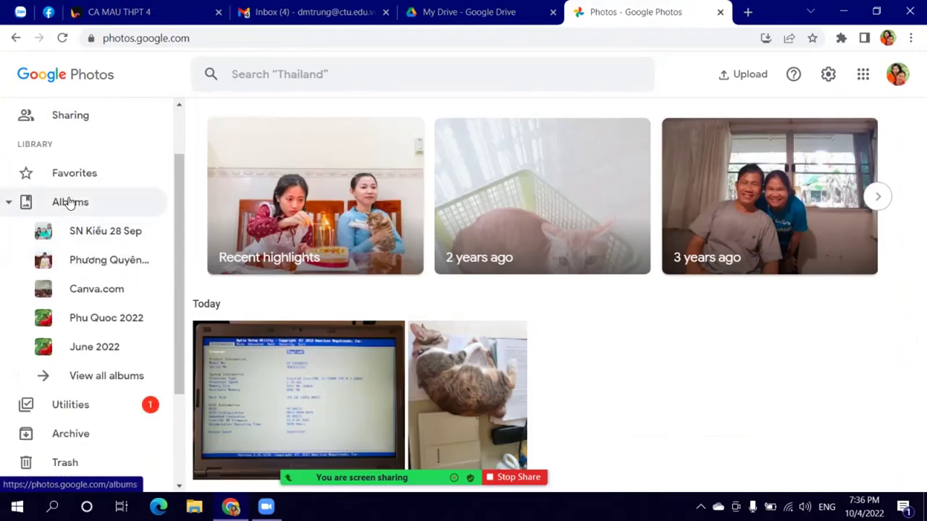
Step: Go to Albums and start a new empty album
click(69, 204)
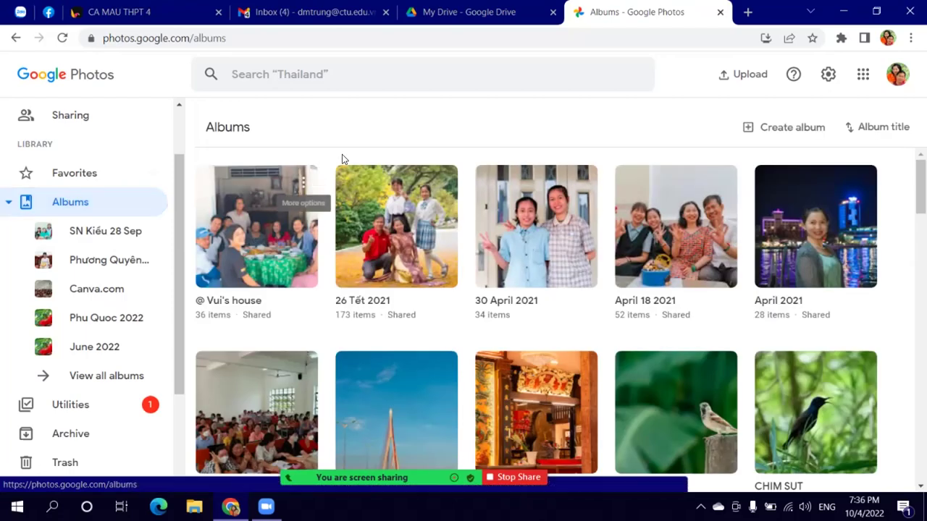
scroll(630, 255, down, 5)
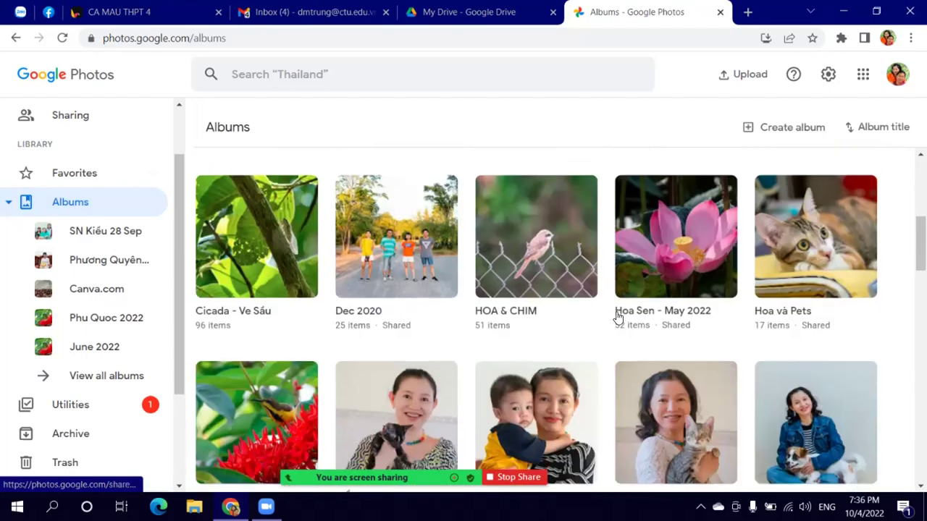
scroll(618, 317, down, 5)
scroll(620, 319, up, 10)
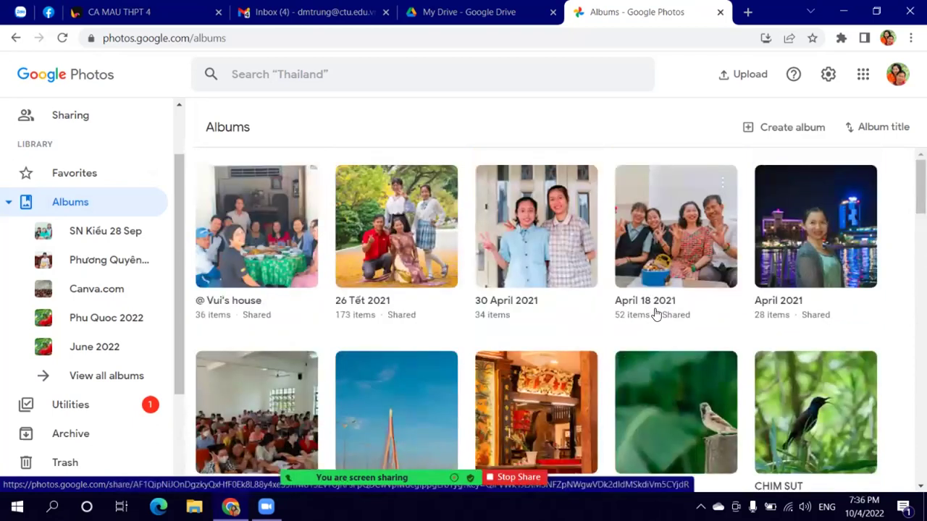
click(770, 130)
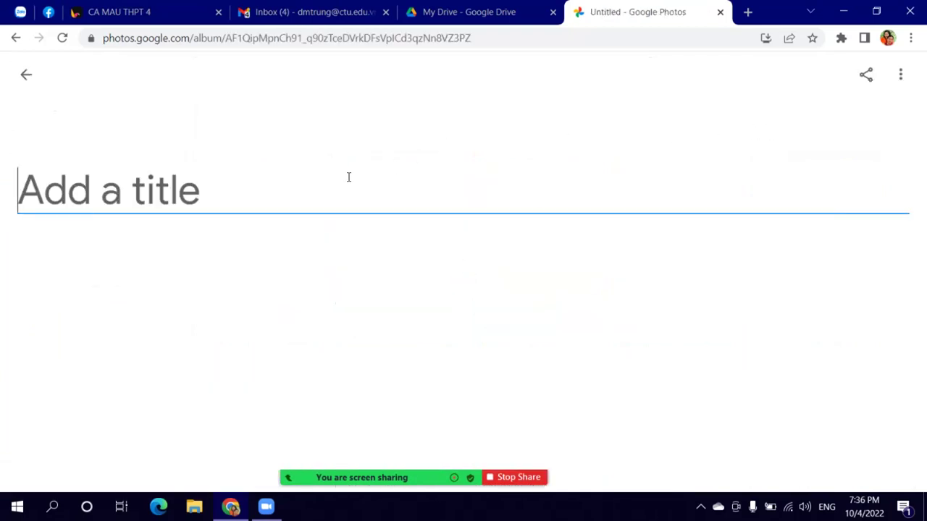
Step: Title the new album ICT 2022 and bring up its photo picker
text(T)
key(BackSpace)
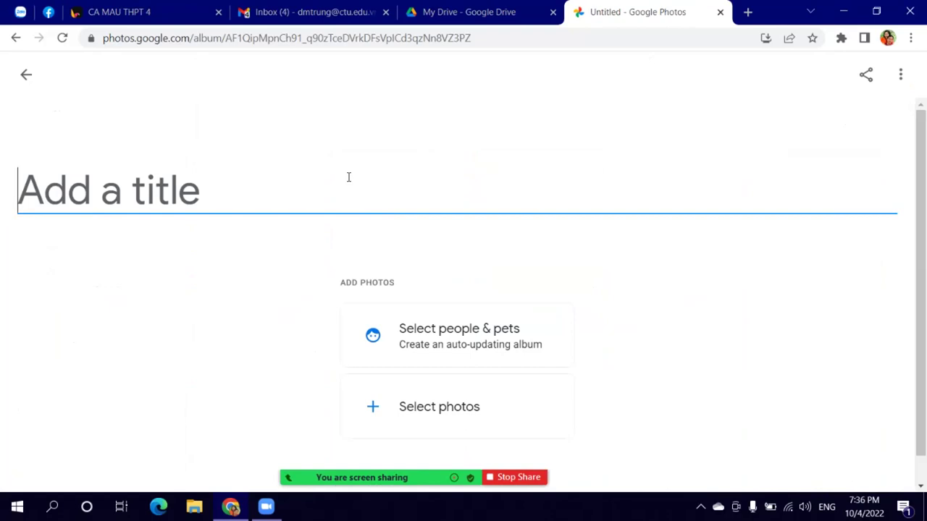
text(ICT 29)
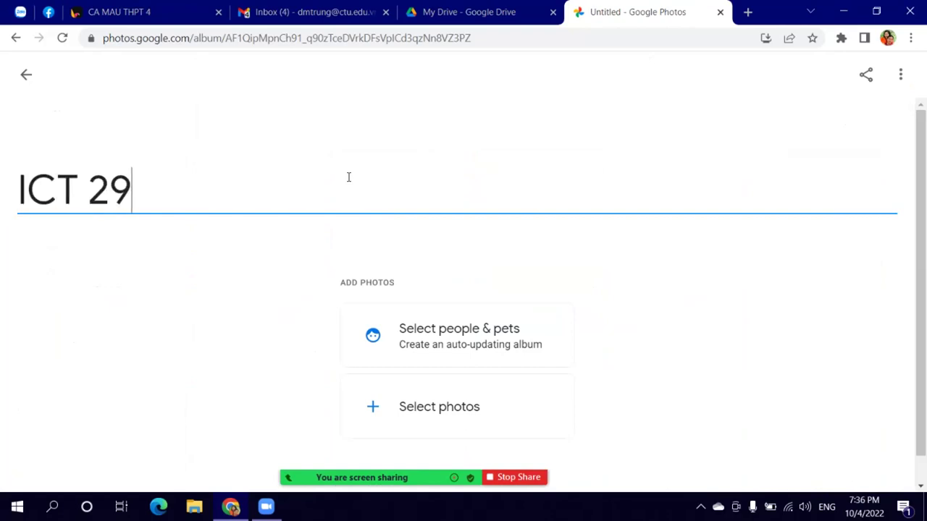
key(BackSpace)
text(022)
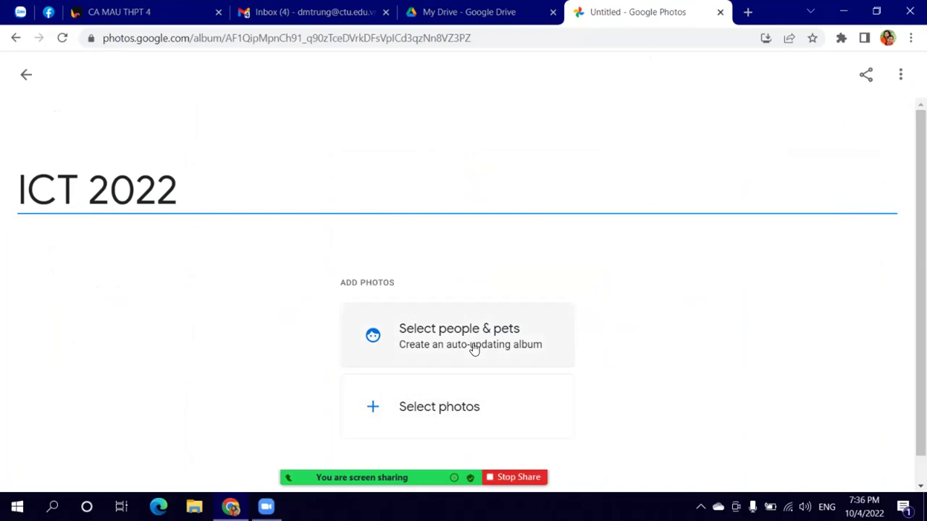
click(425, 410)
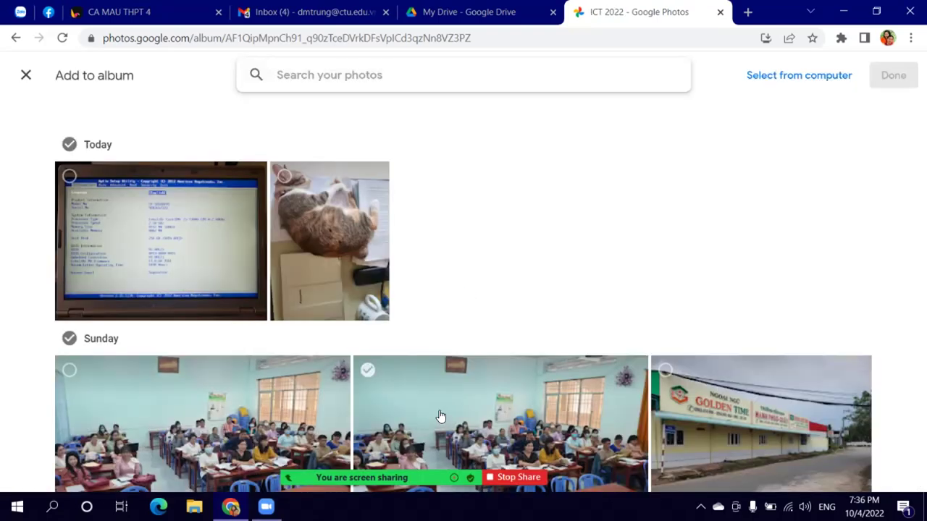
Step: Select the two Sunday classroom photos, another classroom shot, and the Sep 8 and Sep 7 photos
scroll(571, 226, down, 2)
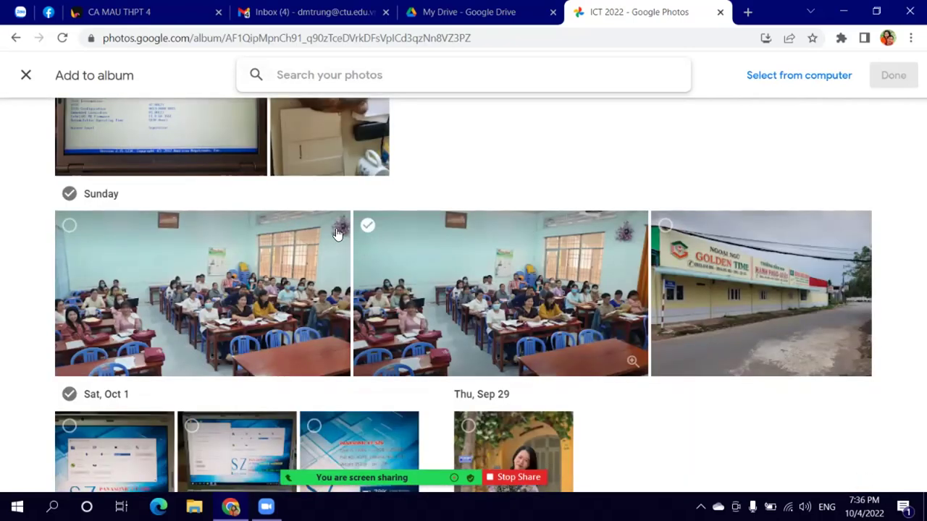
click(368, 225)
click(69, 225)
scroll(481, 302, down, 3)
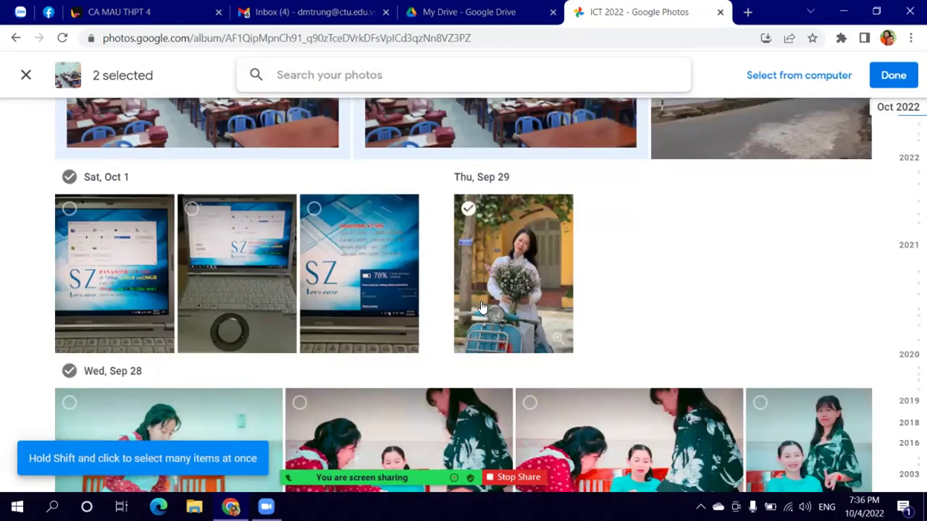
scroll(480, 307, down, 15)
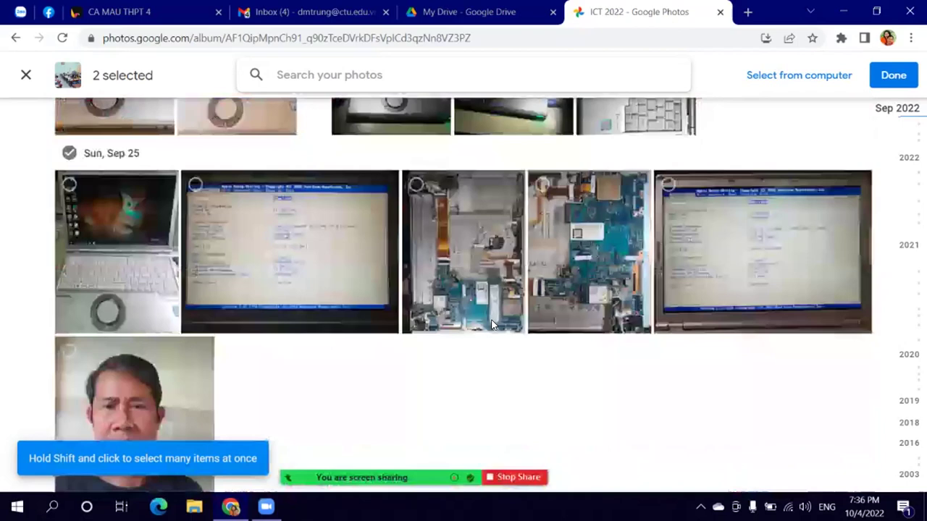
scroll(493, 325, down, 10)
click(349, 162)
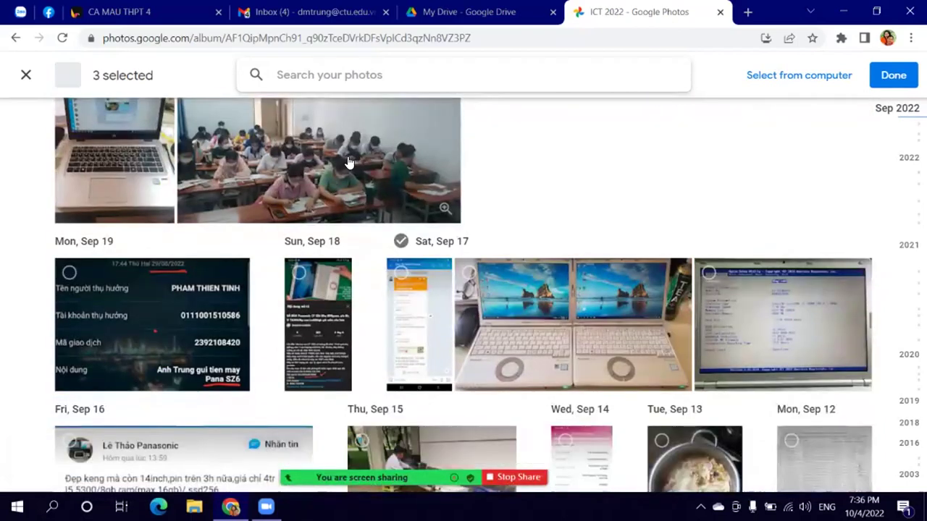
scroll(341, 205, up, 2)
scroll(358, 260, down, 4)
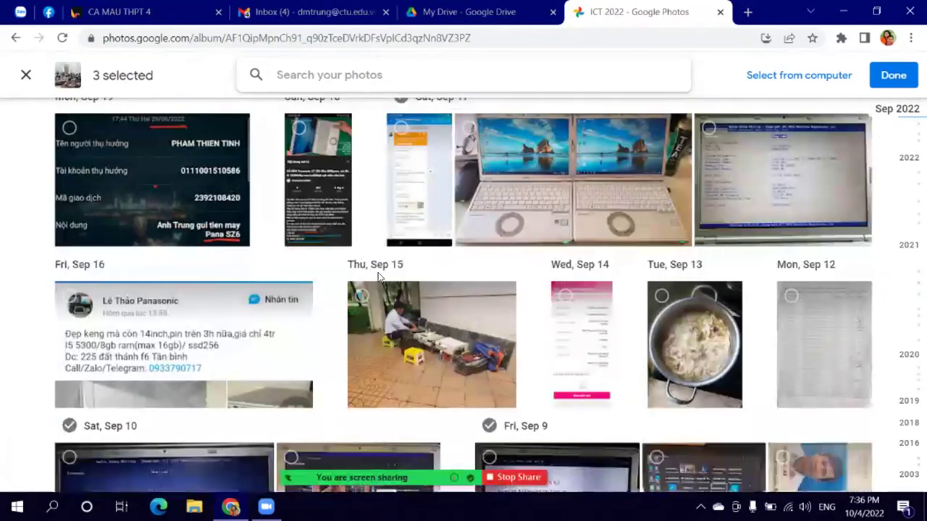
scroll(380, 278, down, 5)
click(435, 341)
click(304, 329)
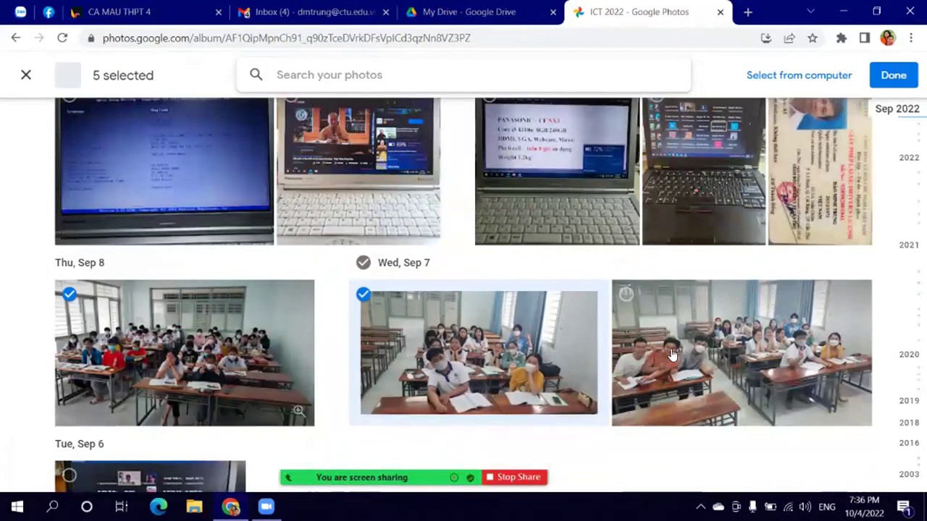
click(672, 355)
Step: Select the Aug 31 and Aug 30 photos plus two more, adding all 12 to ICT 2022
scroll(658, 350, down, 7)
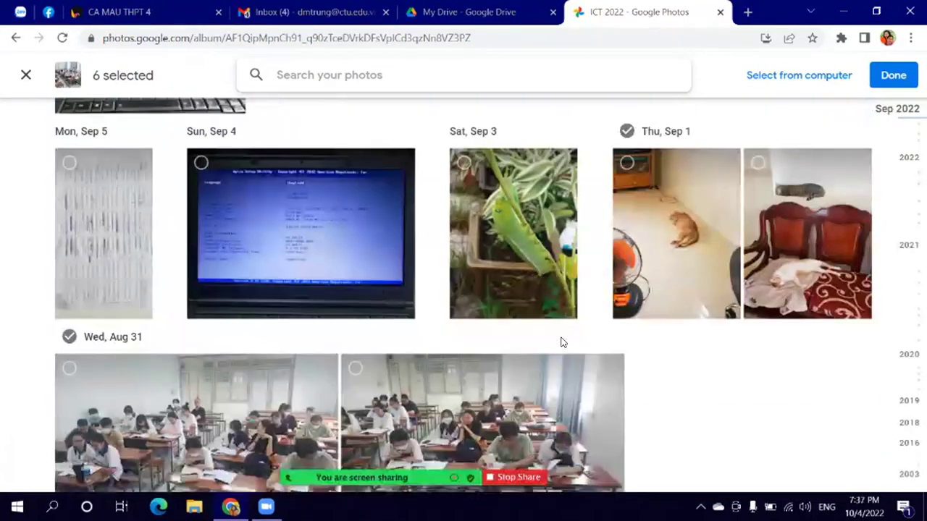
scroll(561, 343, down, 3)
click(478, 217)
click(456, 377)
click(659, 372)
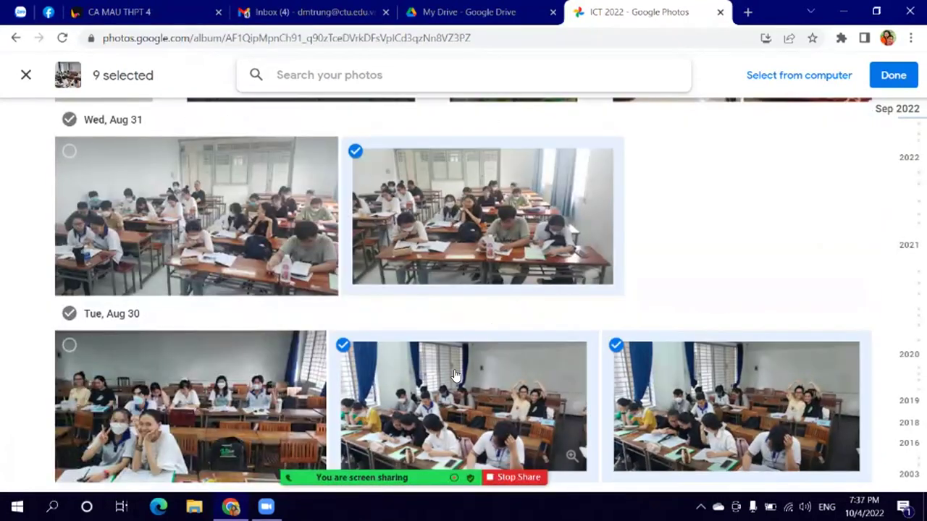
scroll(456, 375, down, 2)
click(232, 293)
scroll(438, 307, down, 3)
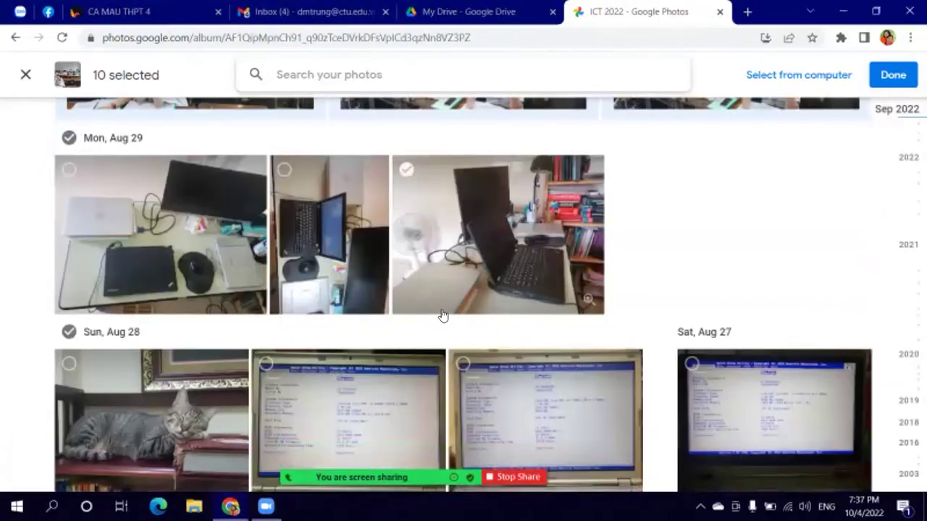
scroll(445, 317, down, 8)
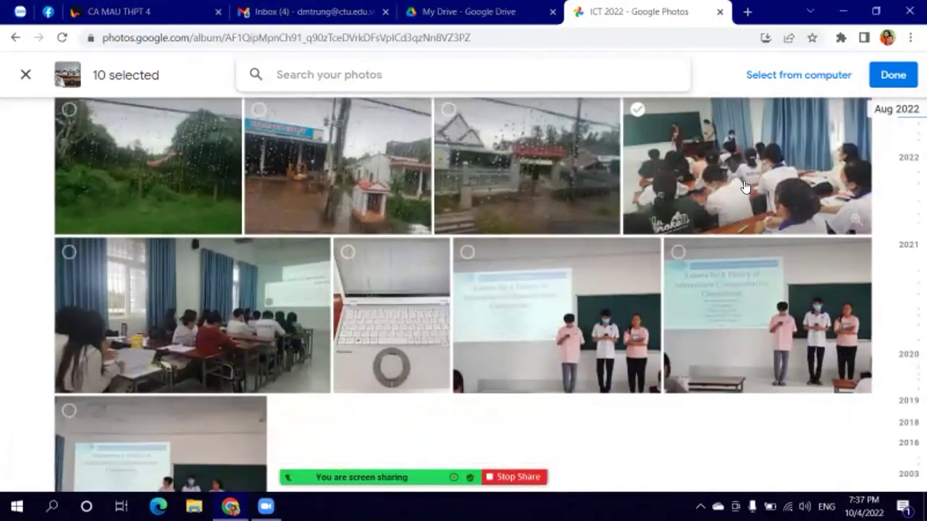
click(746, 186)
click(289, 270)
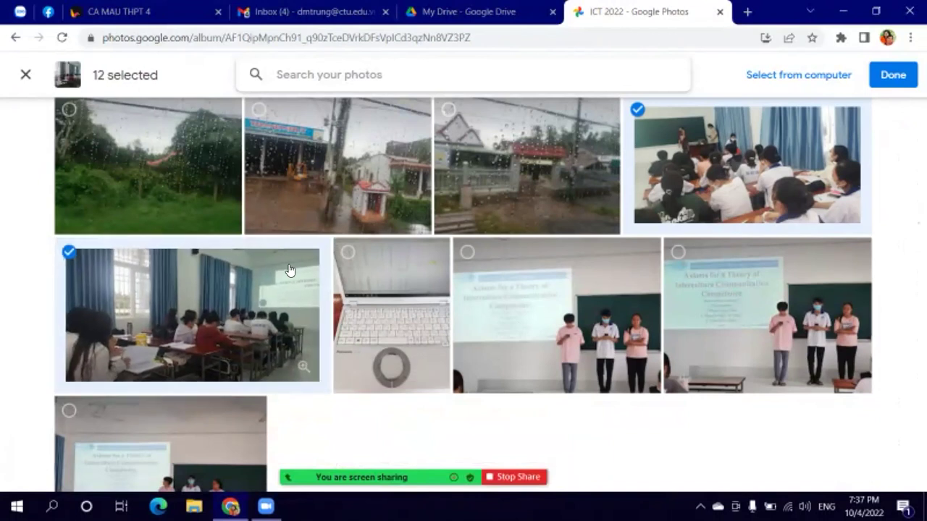
scroll(387, 265, up, 10)
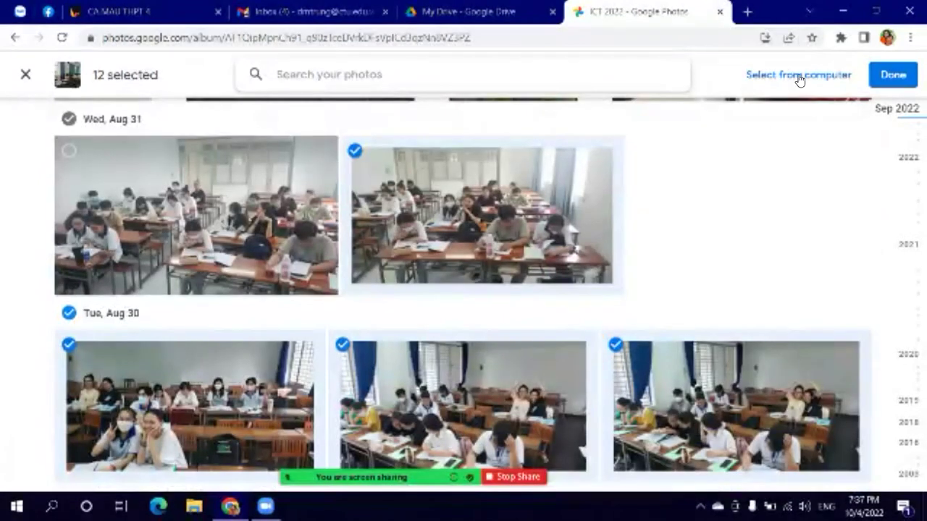
click(891, 75)
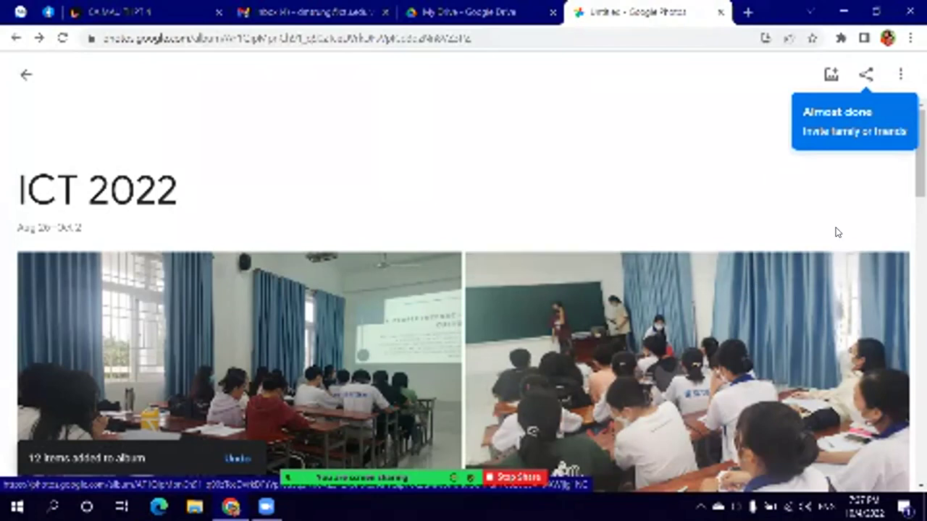
scroll(476, 245, down, 8)
scroll(525, 287, down, 15)
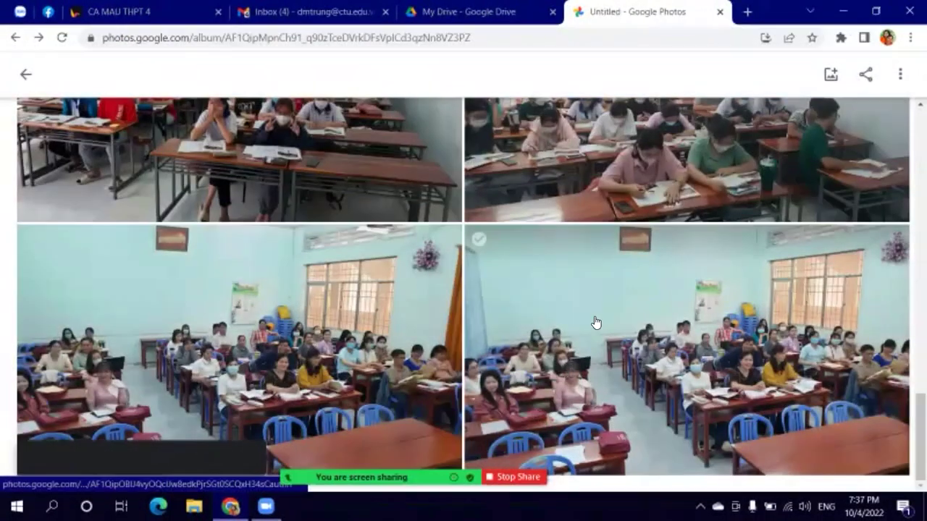
Step: Choose to add more photos to the album from the computer
click(831, 75)
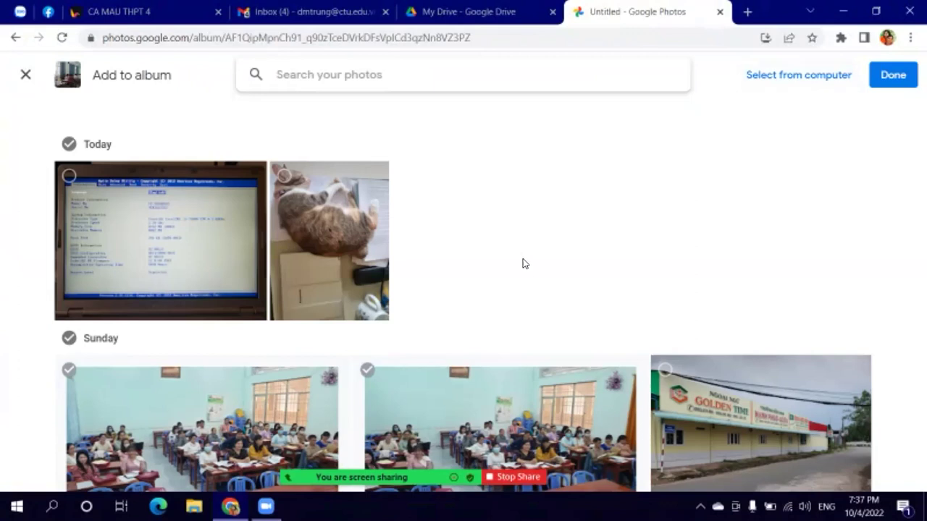
scroll(581, 347, down, 15)
scroll(588, 369, down, 5)
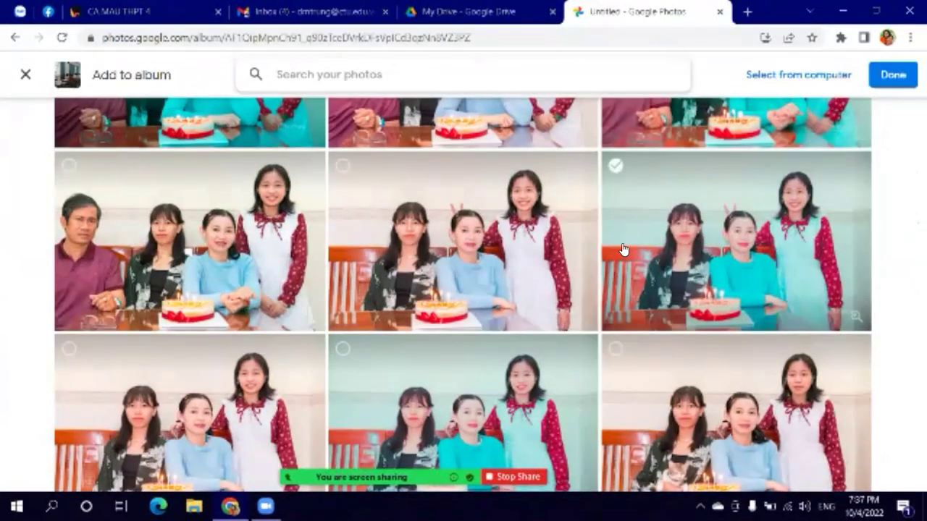
click(797, 76)
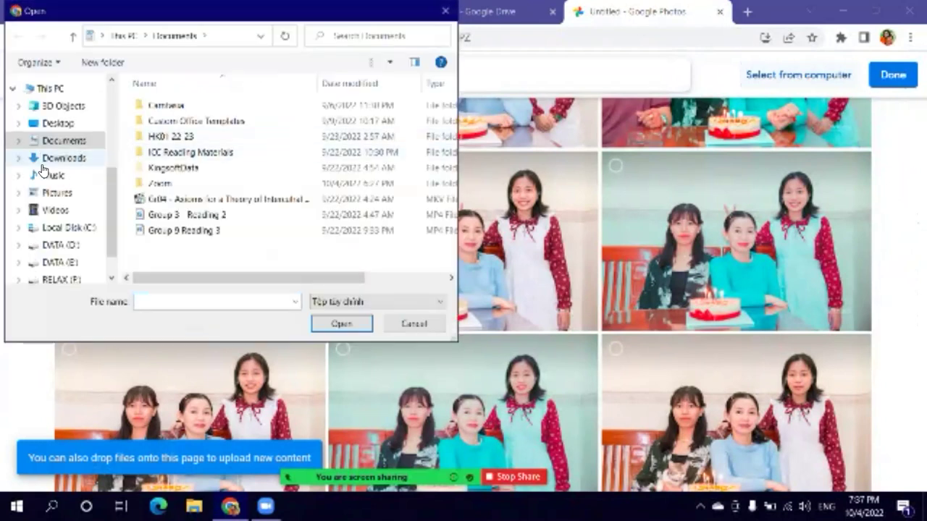
Step: Upload the image anh_b from Pictures > Edited Folder into ICT 2022
click(47, 197)
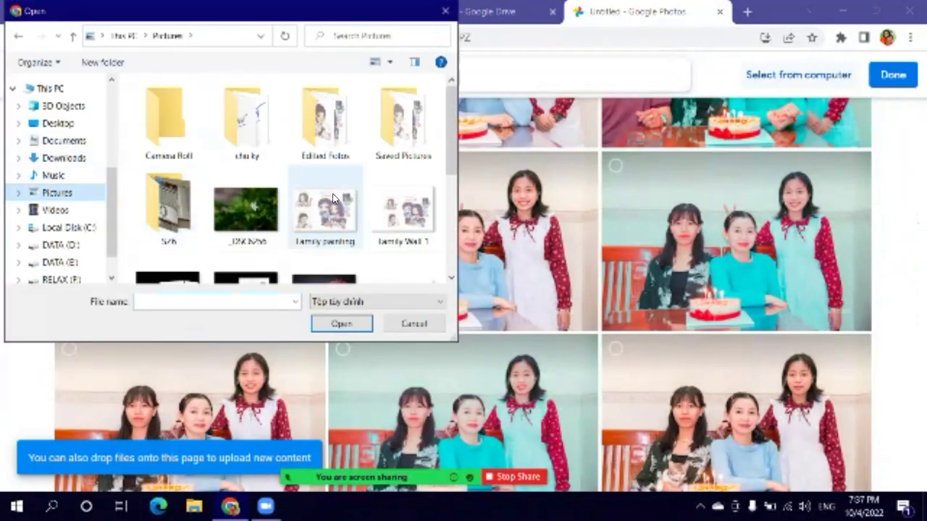
scroll(381, 222, down, 1)
scroll(326, 222, down, 3)
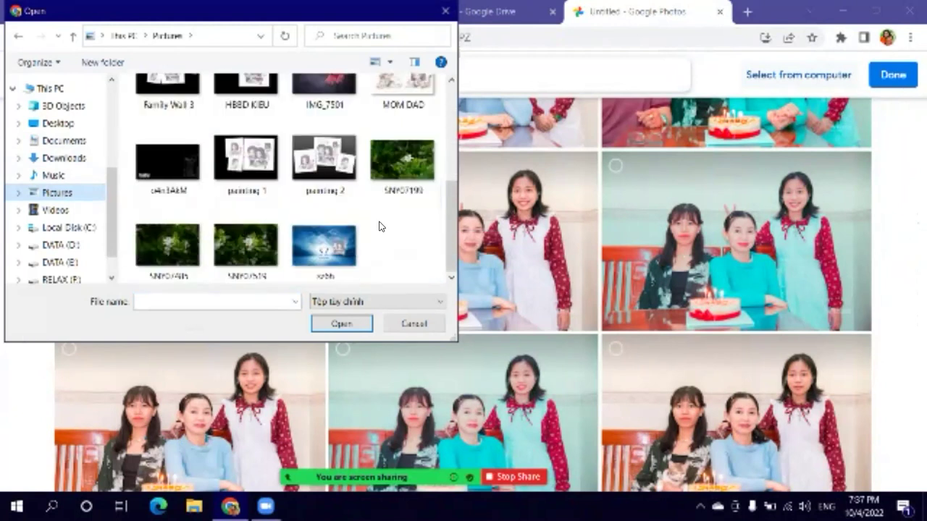
scroll(382, 227, up, 2)
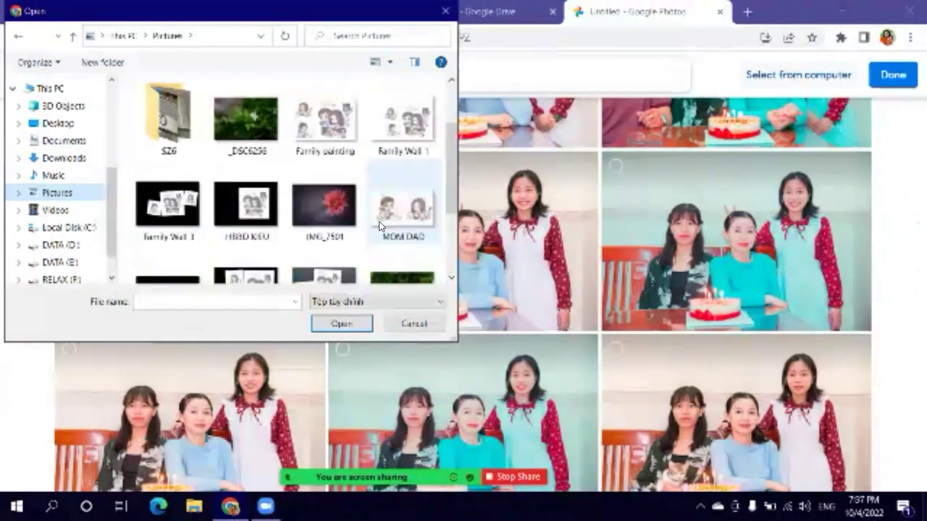
scroll(333, 141, up, 2)
double_click(325, 136)
scroll(351, 208, down, 6)
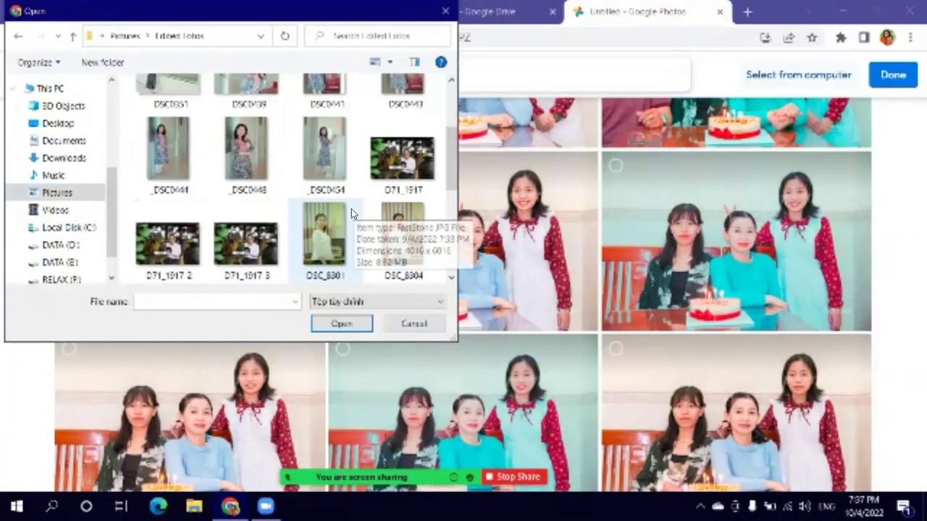
scroll(345, 222, up, 1)
scroll(345, 222, down, 1)
click(246, 242)
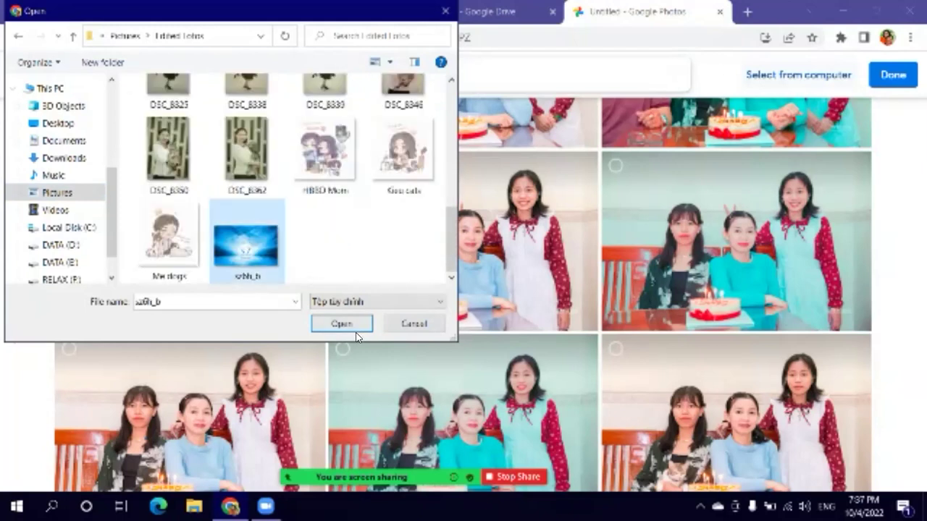
click(341, 325)
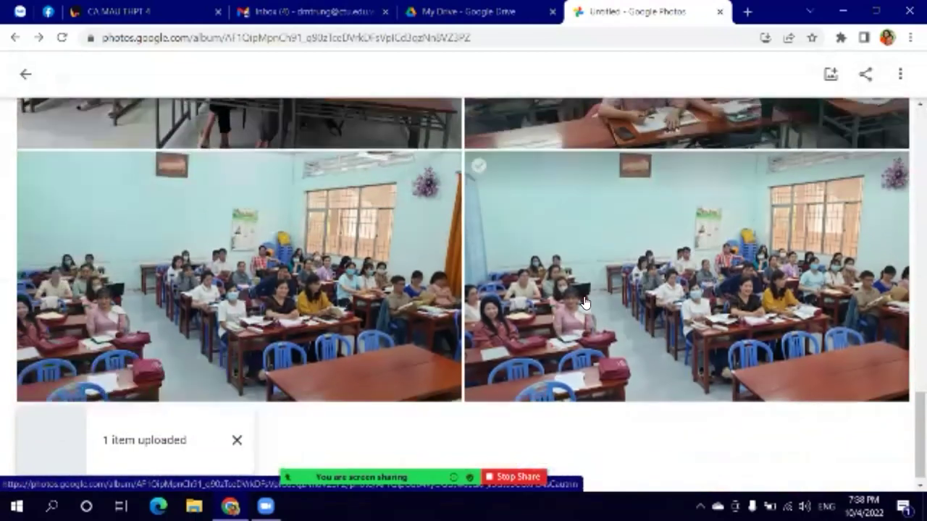
Step: Select and then deselect the SZ image, and go back to the albums list
scroll(582, 297, up, 10)
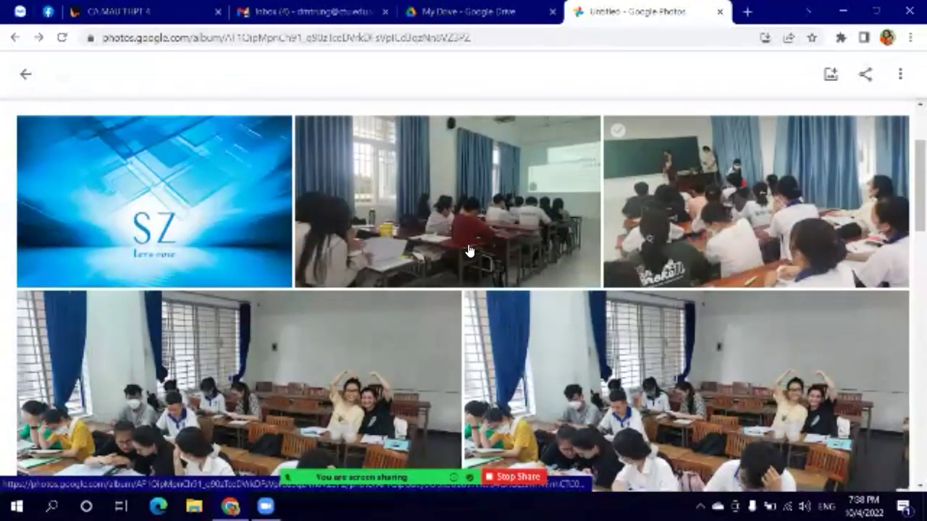
click(31, 131)
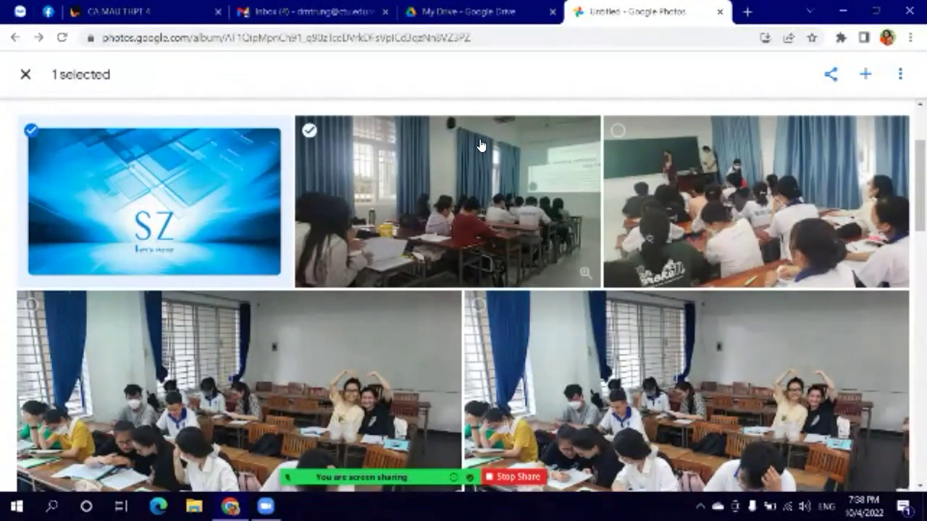
click(29, 132)
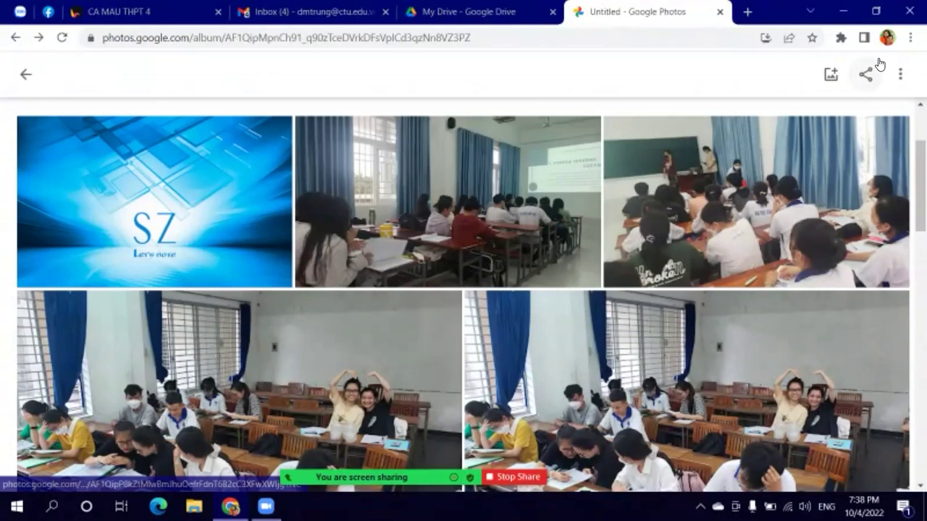
click(39, 89)
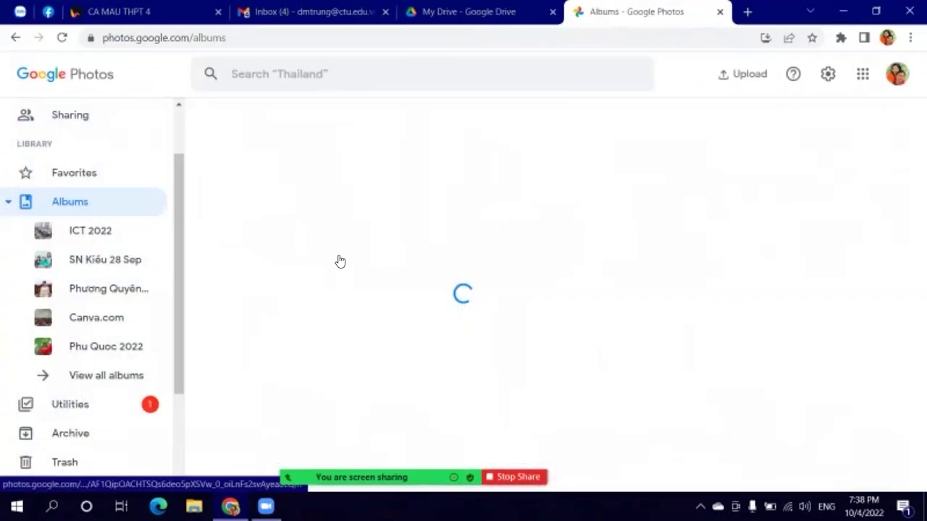
Step: Scroll the albums list to locate the ICT 2022 tile with 13 items
scroll(522, 282, down, 5)
scroll(525, 282, down, 10)
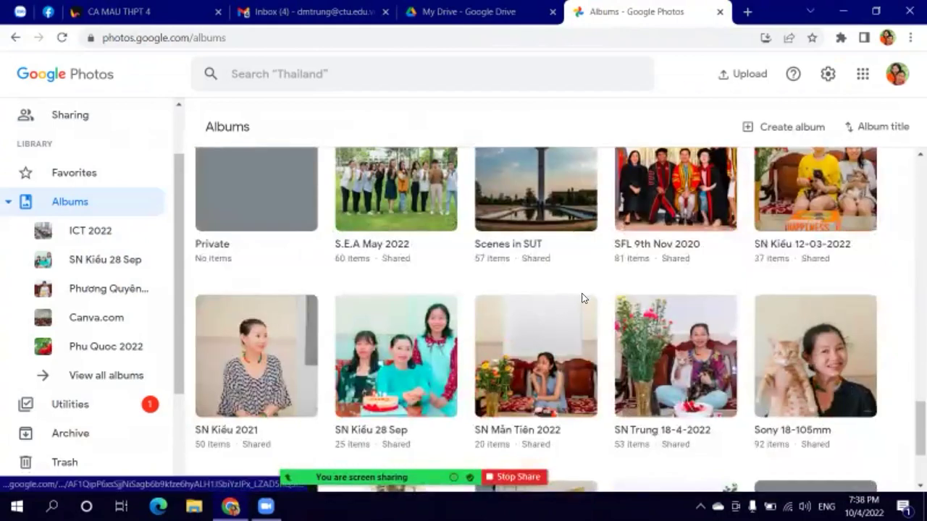
scroll(572, 300, up, 10)
scroll(600, 298, up, 6)
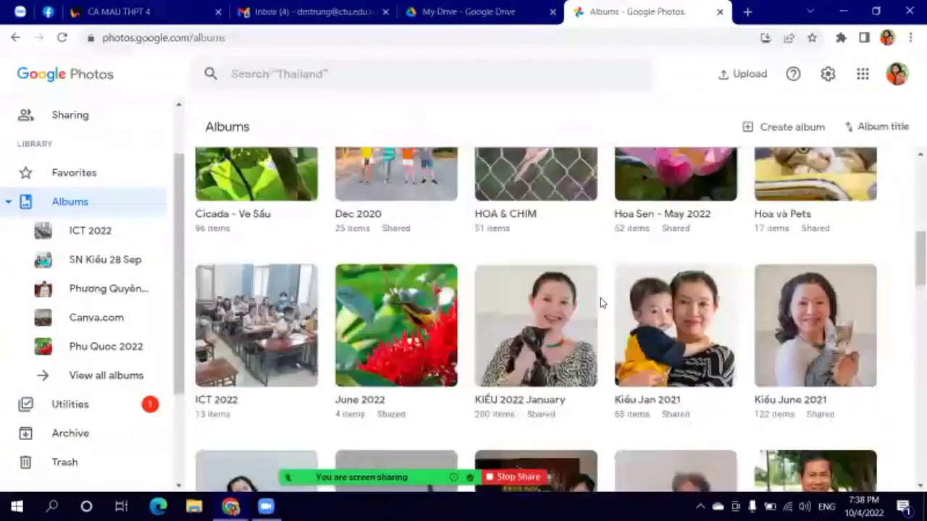
scroll(601, 297, down, 5)
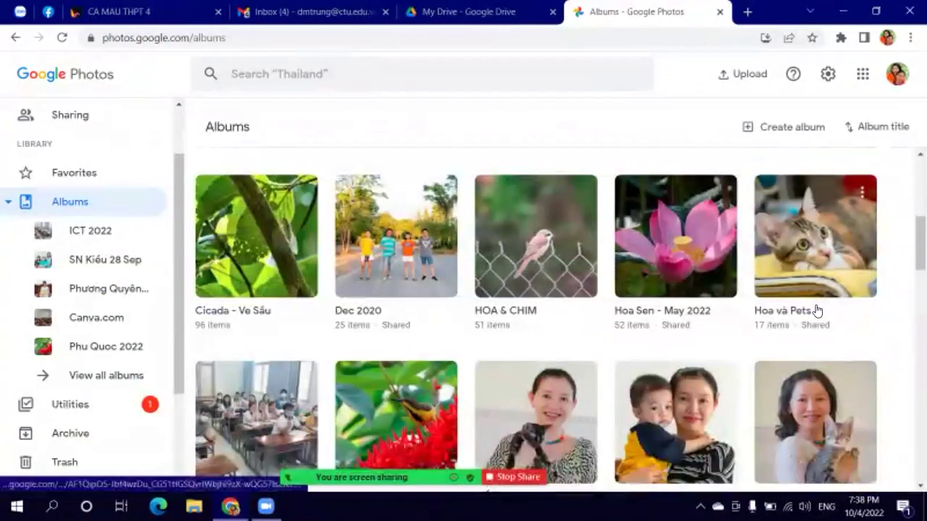
scroll(817, 310, down, 4)
scroll(817, 313, down, 3)
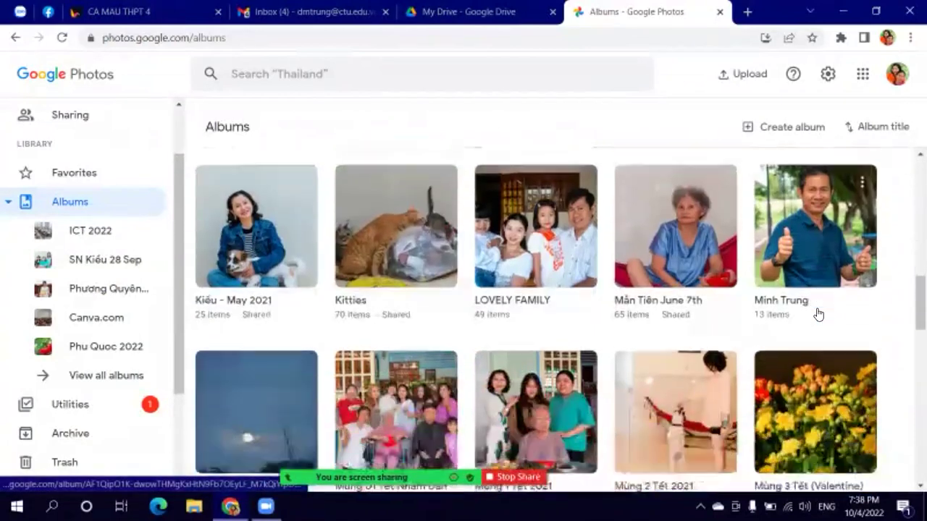
scroll(818, 312, up, 5)
scroll(819, 312, up, 1)
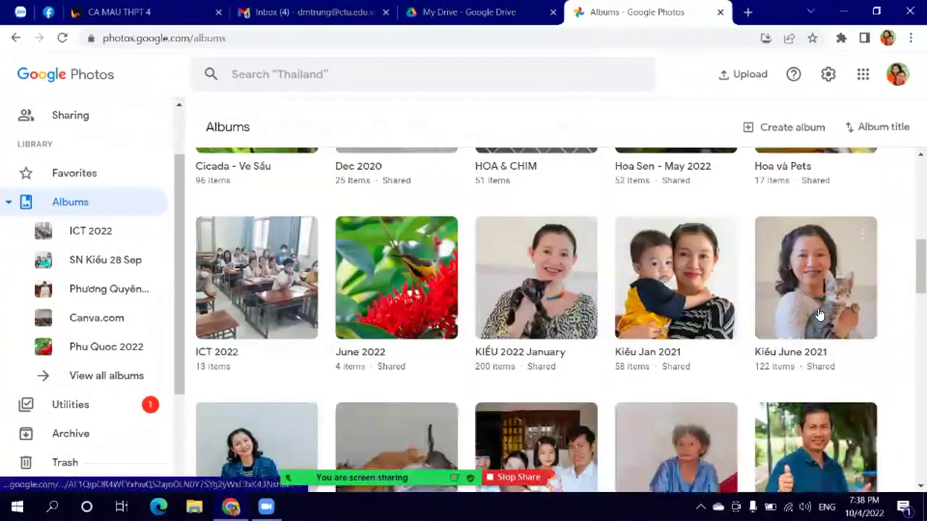
scroll(818, 313, up, 2)
scroll(818, 313, down, 4)
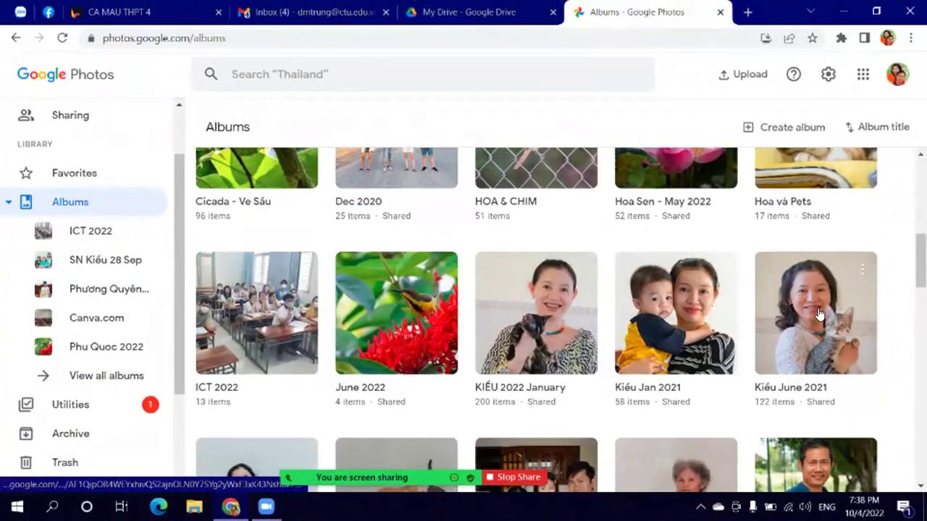
scroll(821, 312, up, 3)
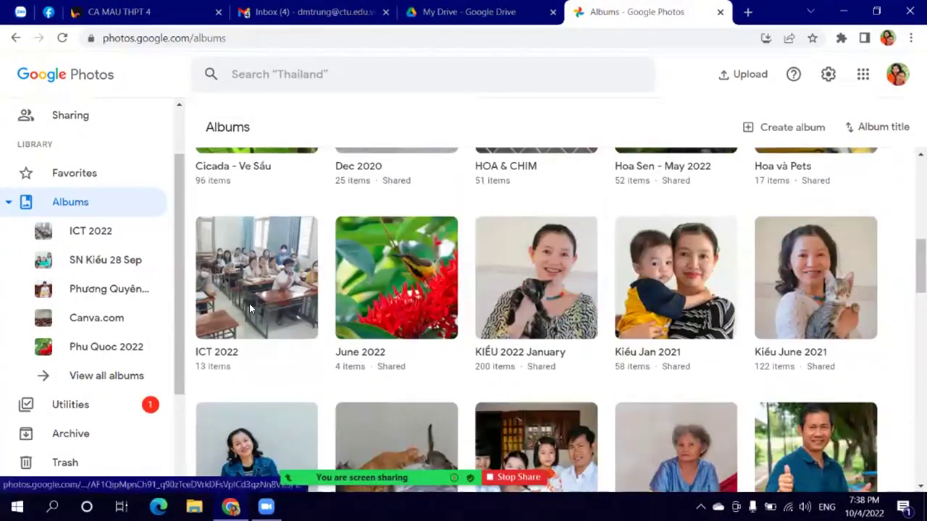
Step: Open the ICT 2022 album, step back to the list, and reopen it from its tile
click(250, 308)
click(23, 76)
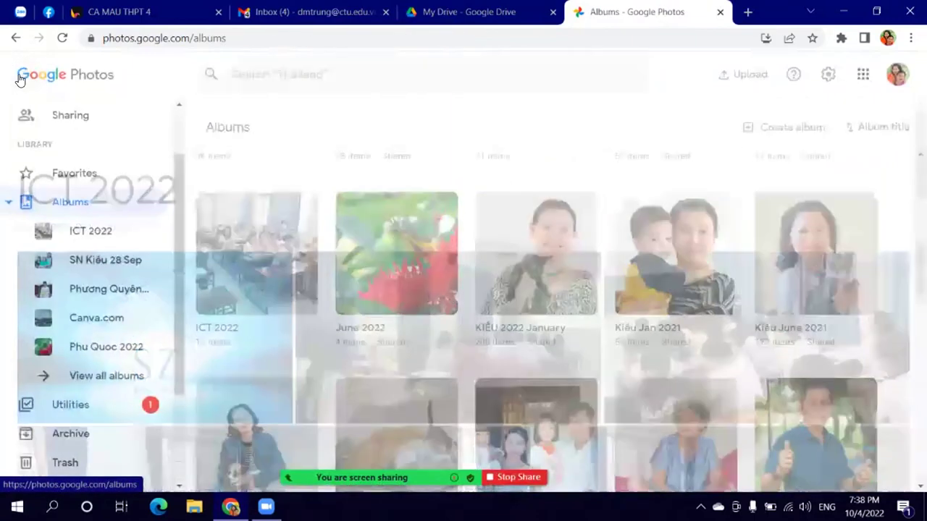
right_click(252, 249)
click(202, 328)
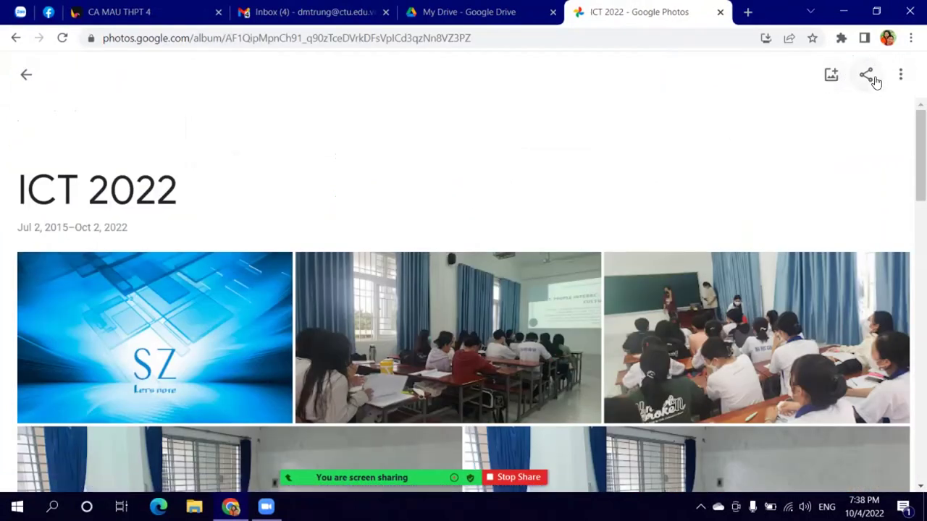
Step: Generate a photos.app.goo.gl share link for the ICT 2022 album and copy it
click(866, 78)
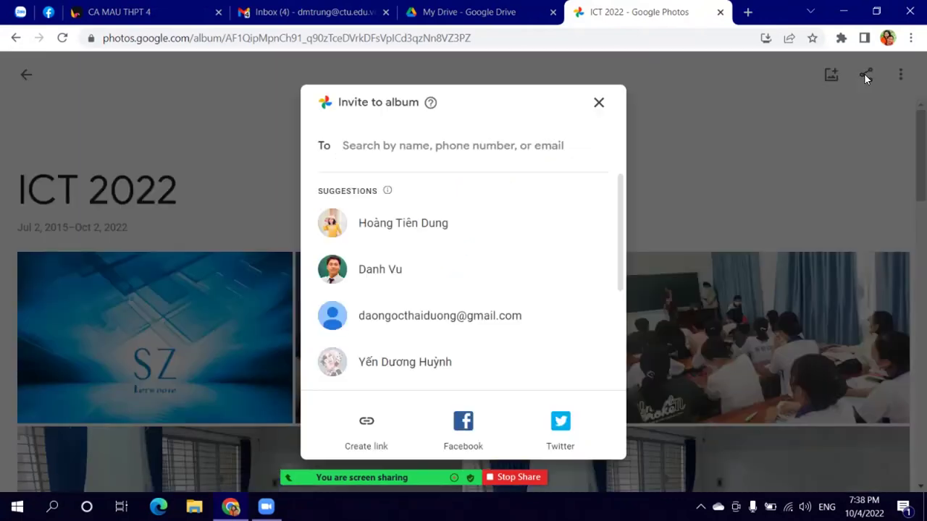
click(366, 427)
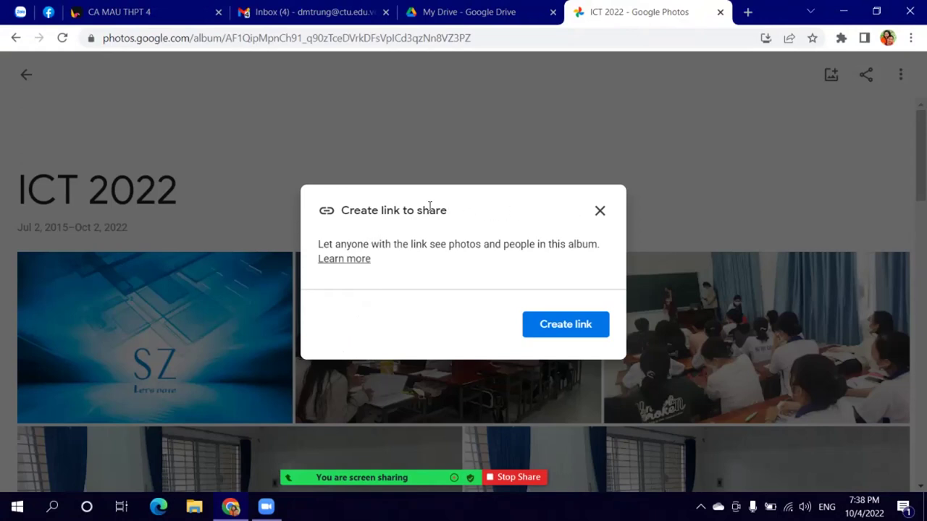
click(555, 324)
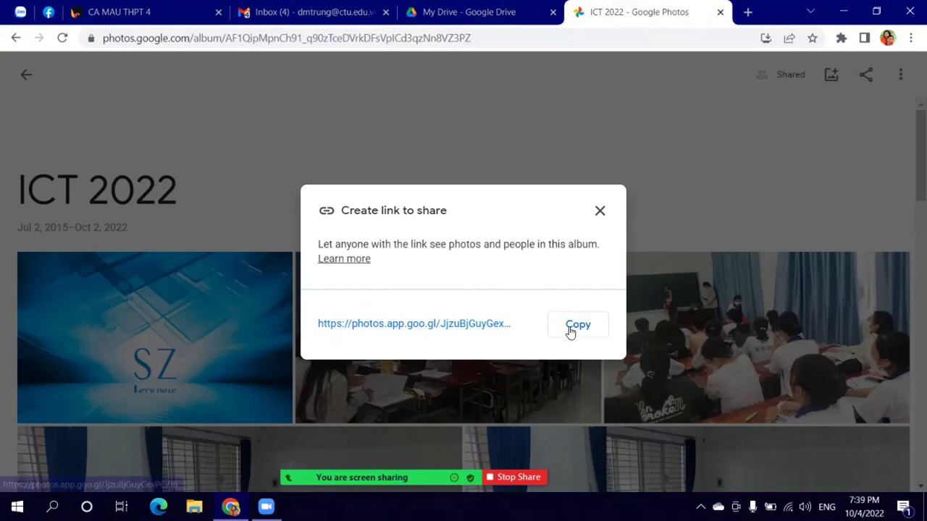
click(578, 330)
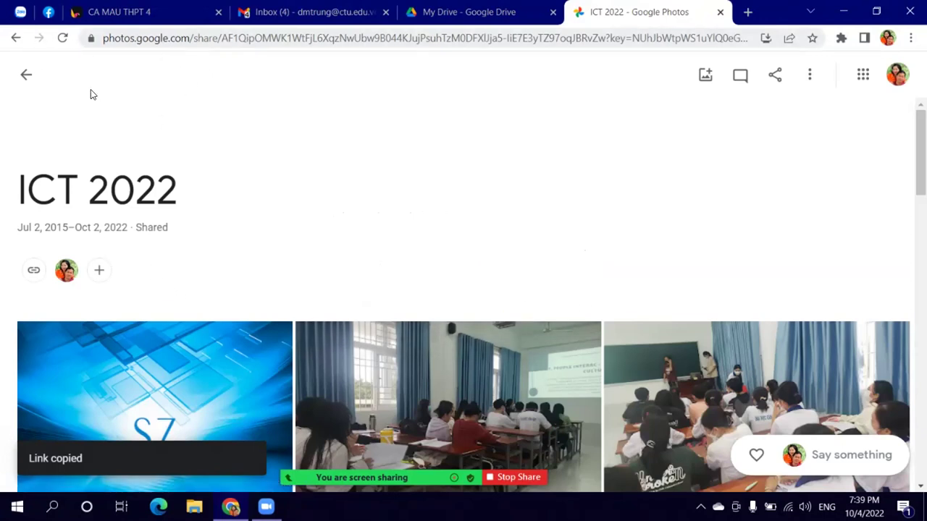
scroll(730, 356, down, 10)
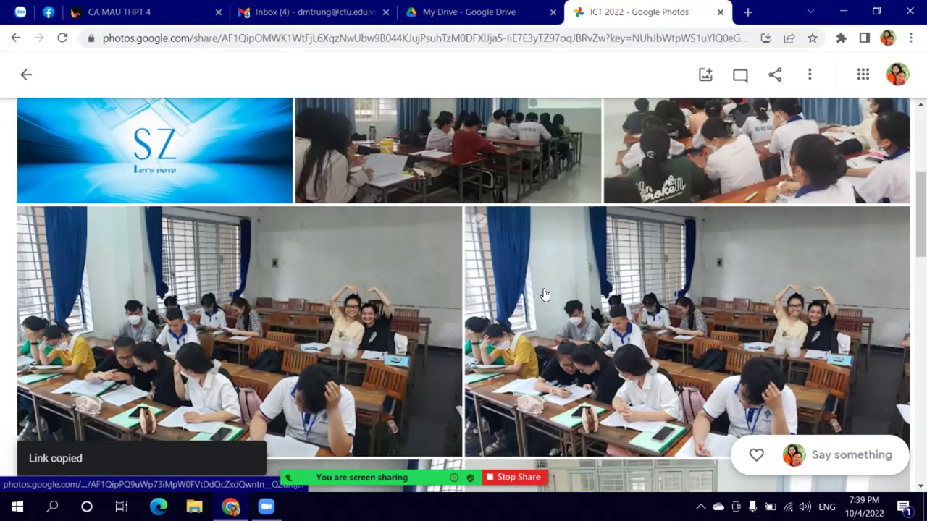
scroll(676, 321, down, 5)
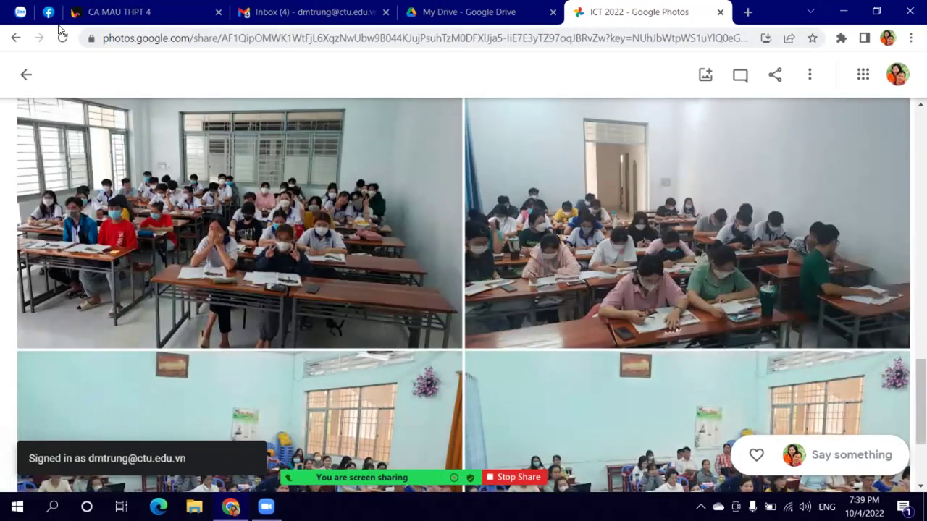
Step: Paste the ICT 2022 album link into the 22 NVSP Ca Mau THPT dot 2 Zalo chat and send it
click(26, 12)
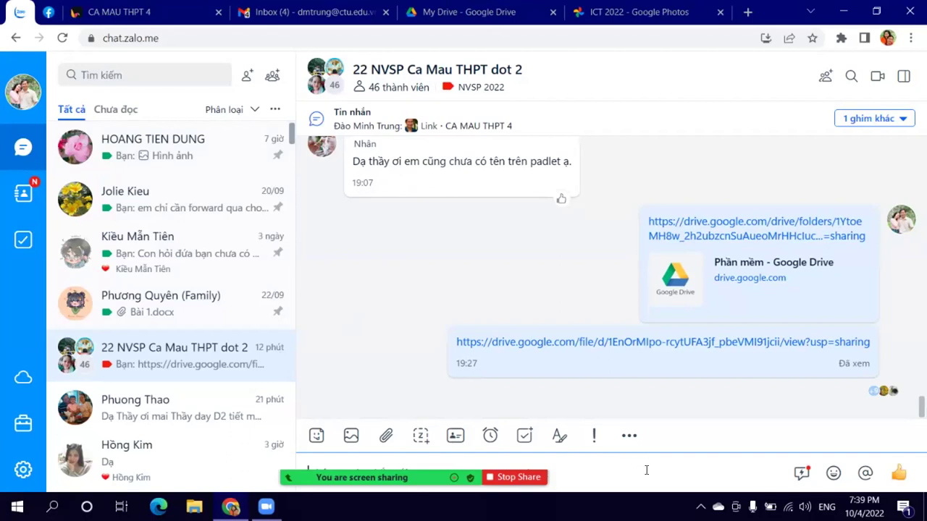
right_click(640, 468)
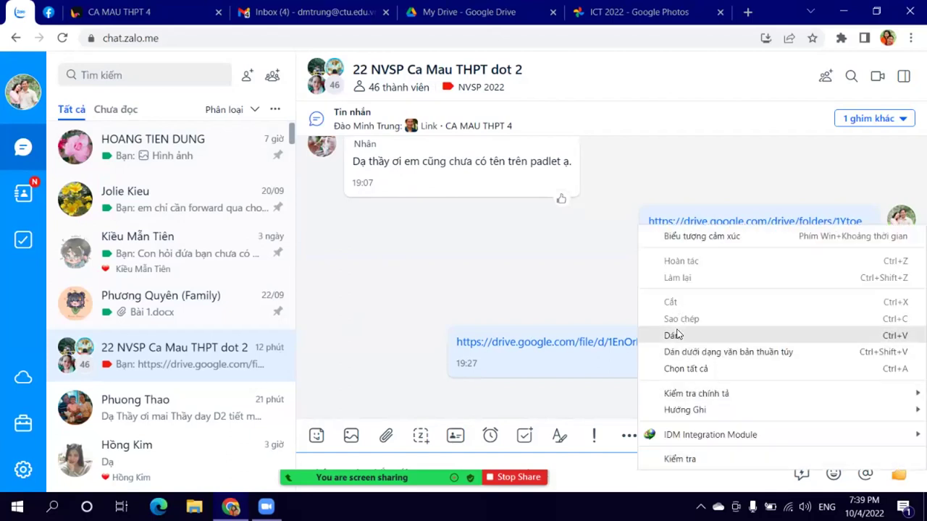
click(680, 337)
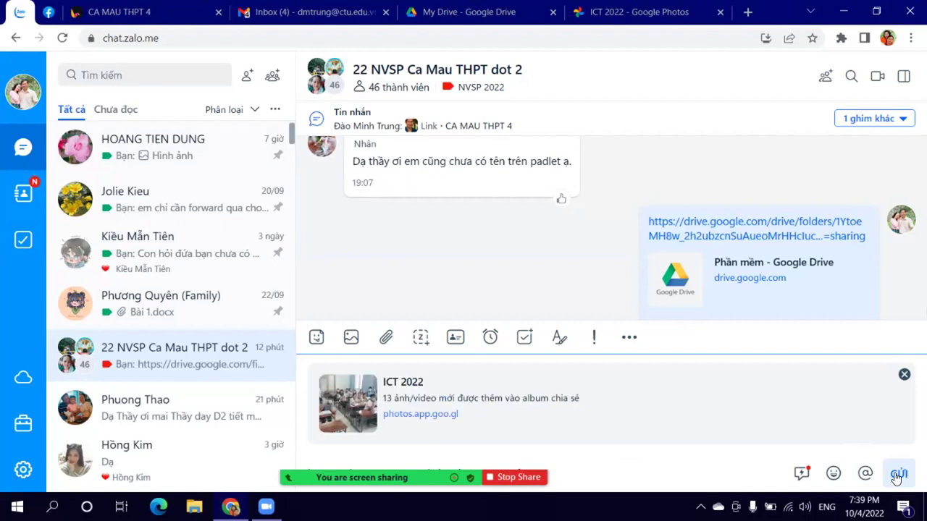
click(897, 475)
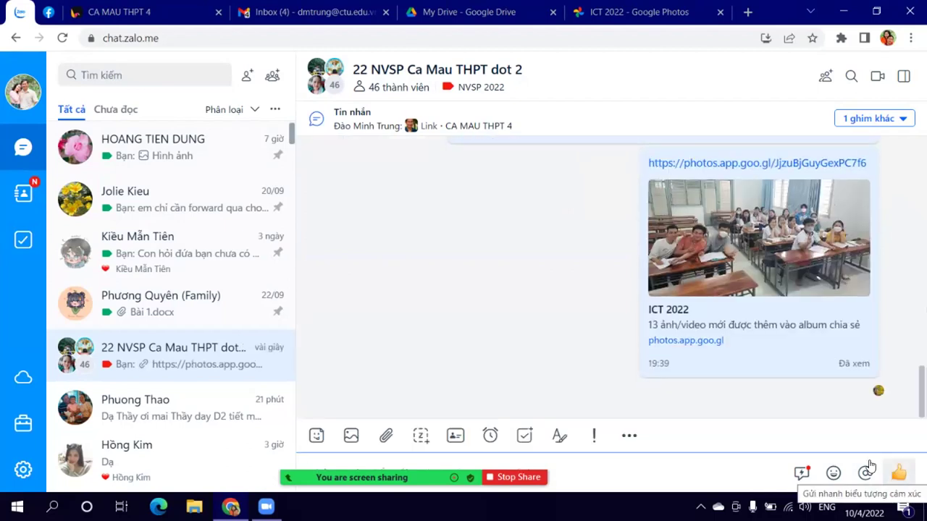
click(643, 13)
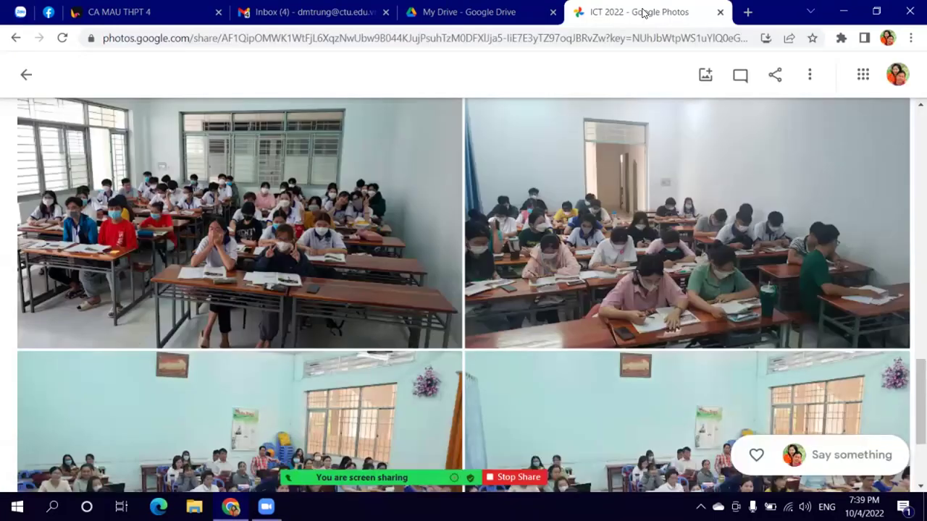
Step: Go back from the shared ICT 2022 album to the Albums page
click(22, 84)
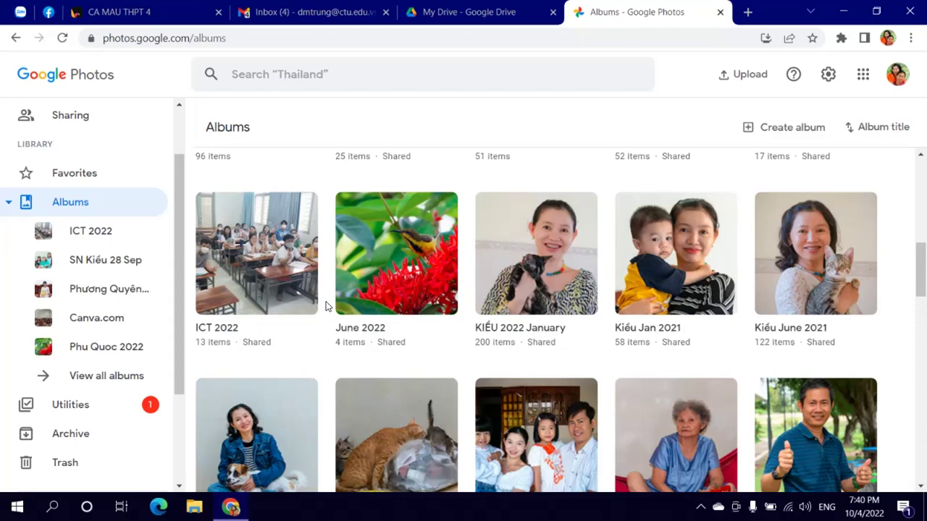
Step: Scroll down the Albums grid and open the Pi Manyy Dec 2020 album
scroll(336, 347, up, 2)
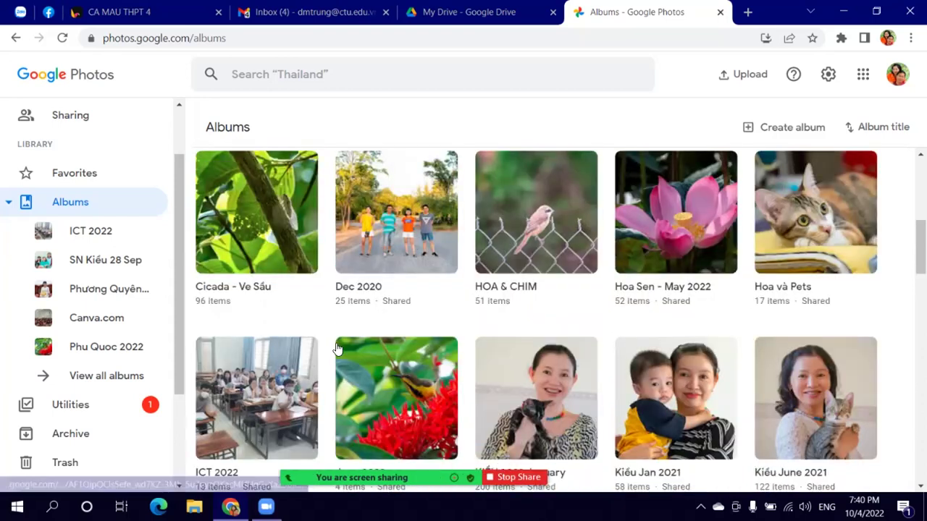
scroll(336, 345, down, 1)
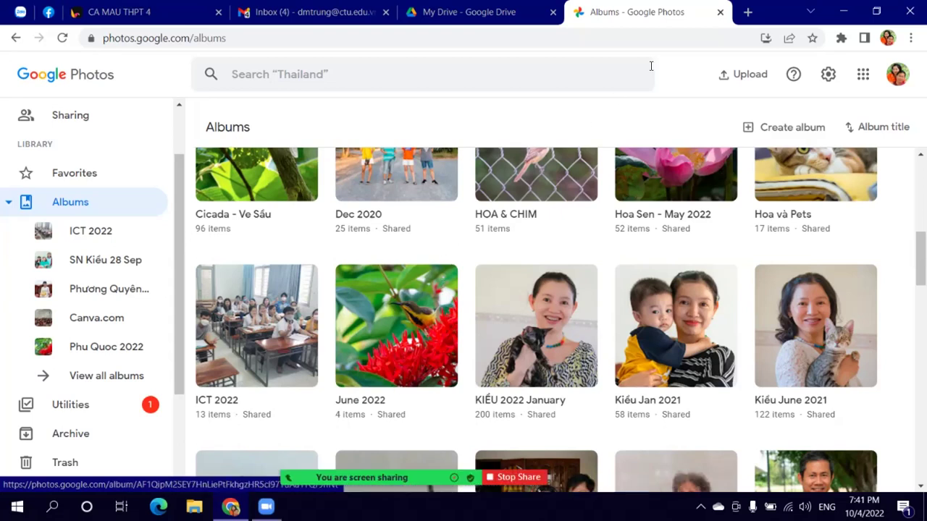
scroll(476, 207, down, 3)
scroll(637, 253, down, 4)
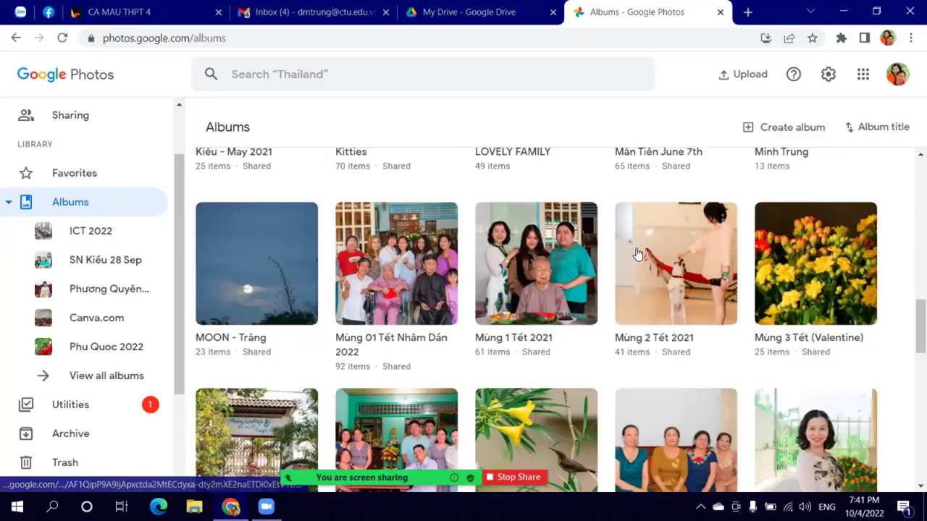
scroll(645, 260, down, 2)
scroll(653, 268, down, 1)
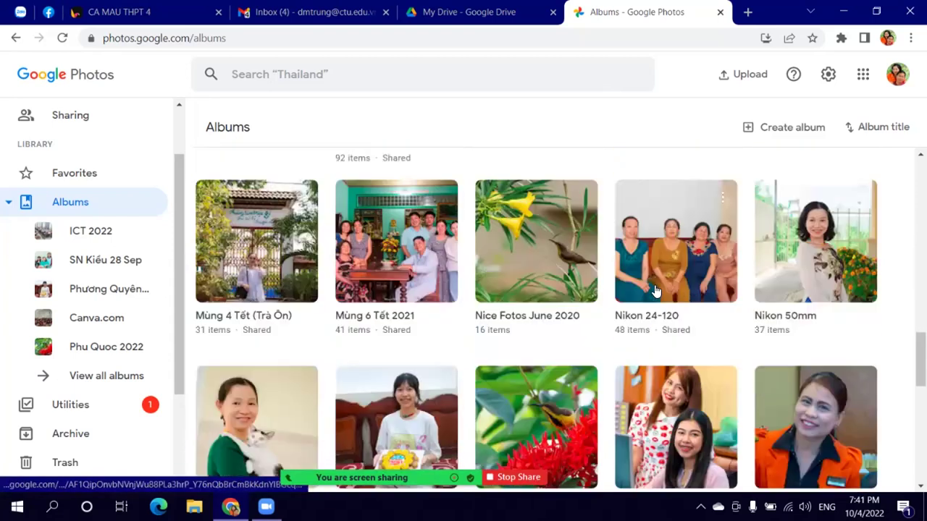
scroll(655, 291, down, 2)
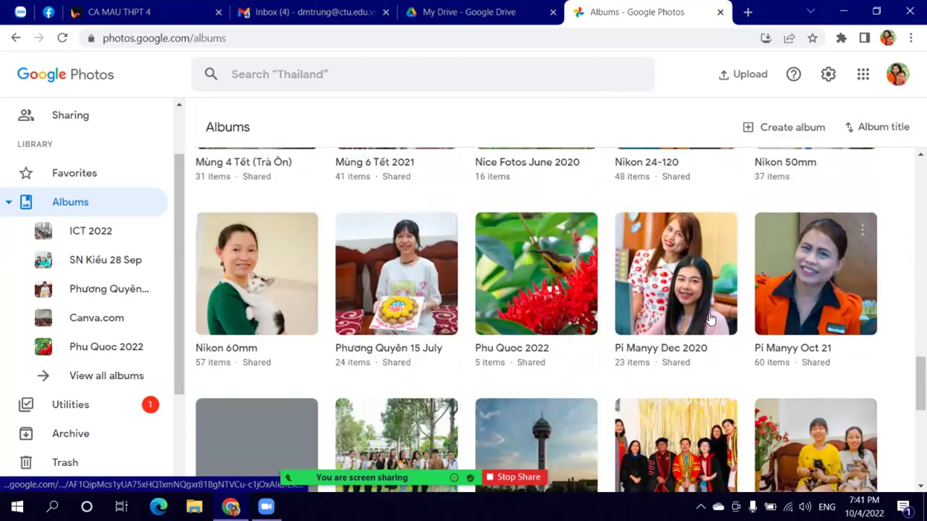
click(686, 293)
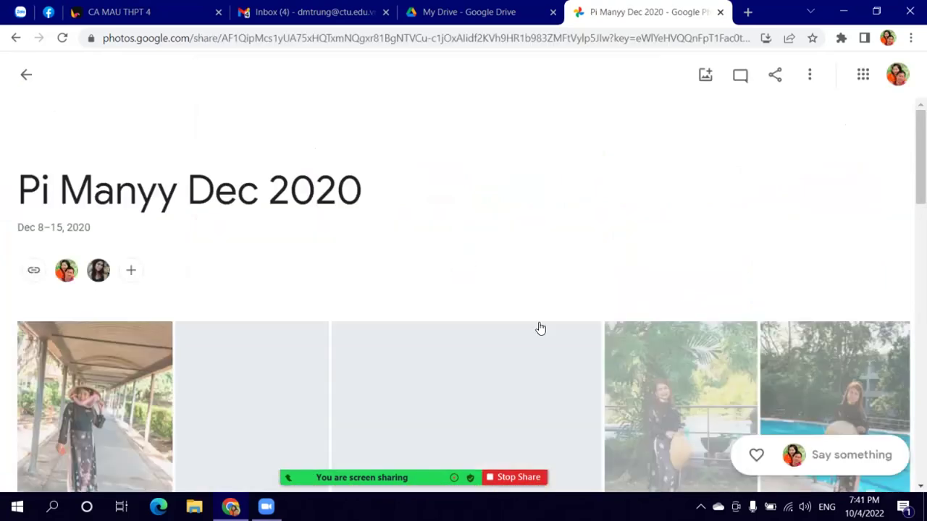
Step: Browse the Pi Manyy Dec 2020 photos, then return to the albums list
scroll(539, 326, down, 5)
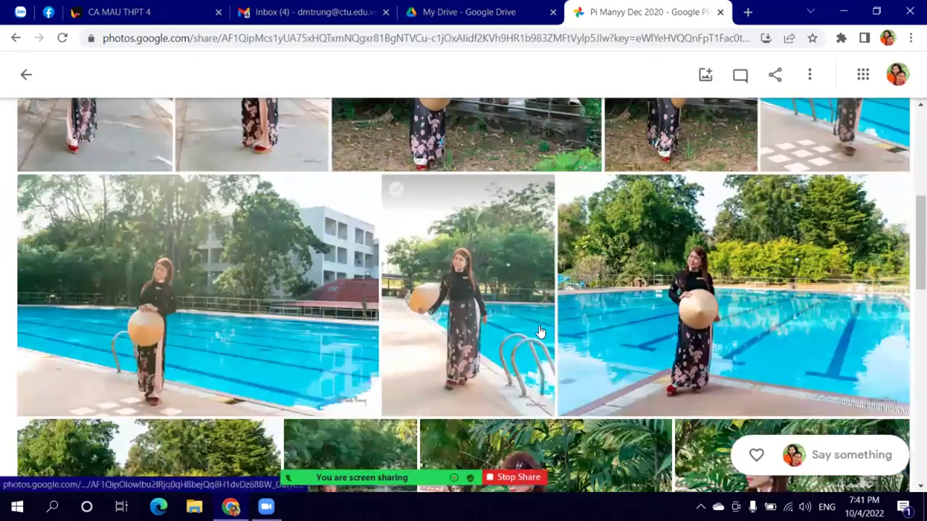
scroll(539, 330, down, 10)
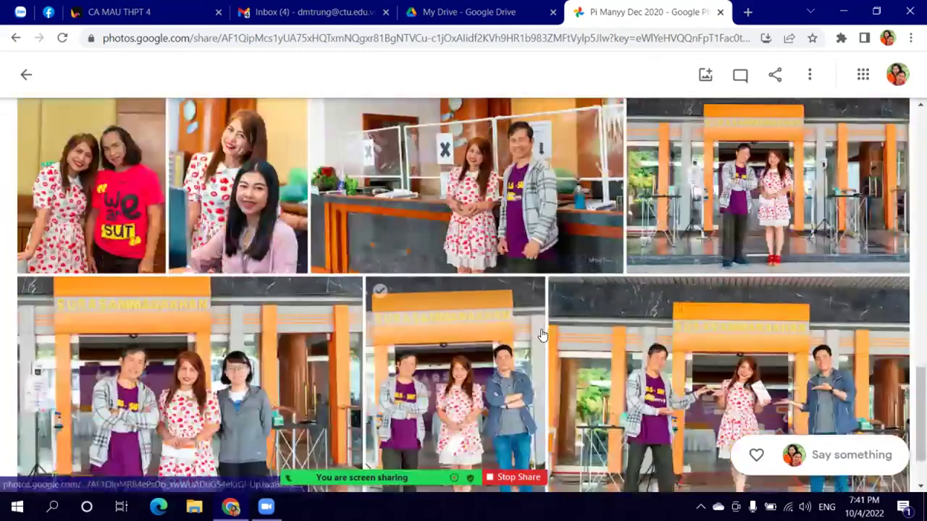
scroll(541, 334, down, 1)
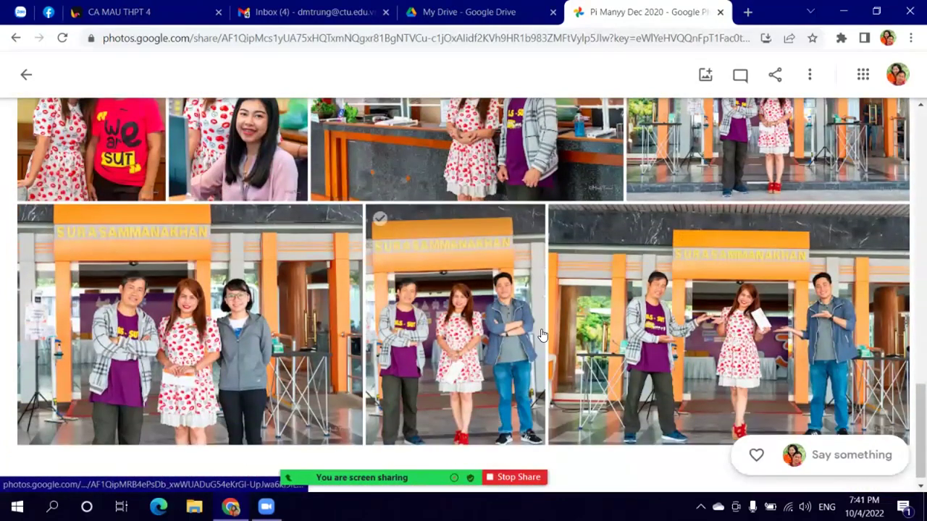
scroll(545, 329, up, 5)
scroll(545, 328, up, 10)
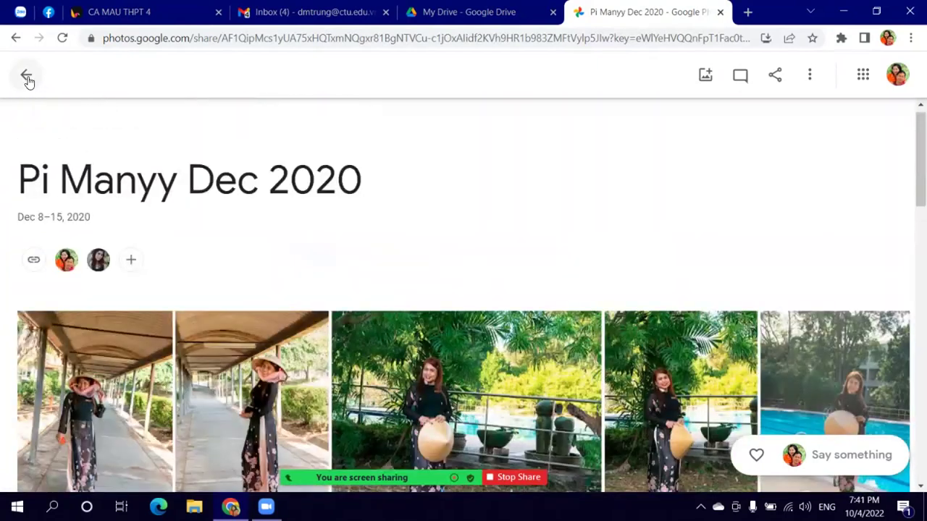
click(27, 79)
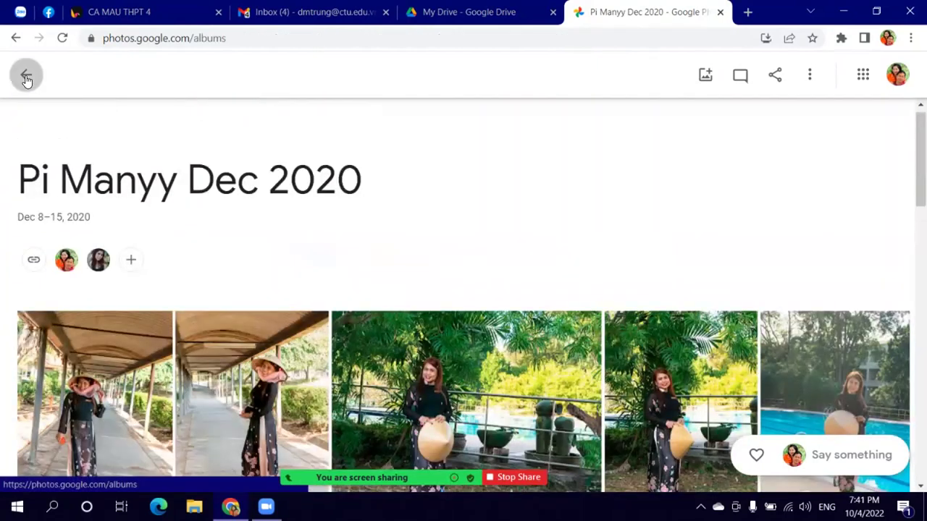
Step: Scroll the Albums grid and open the S.E.A May 2022 album
scroll(621, 276, down, 4)
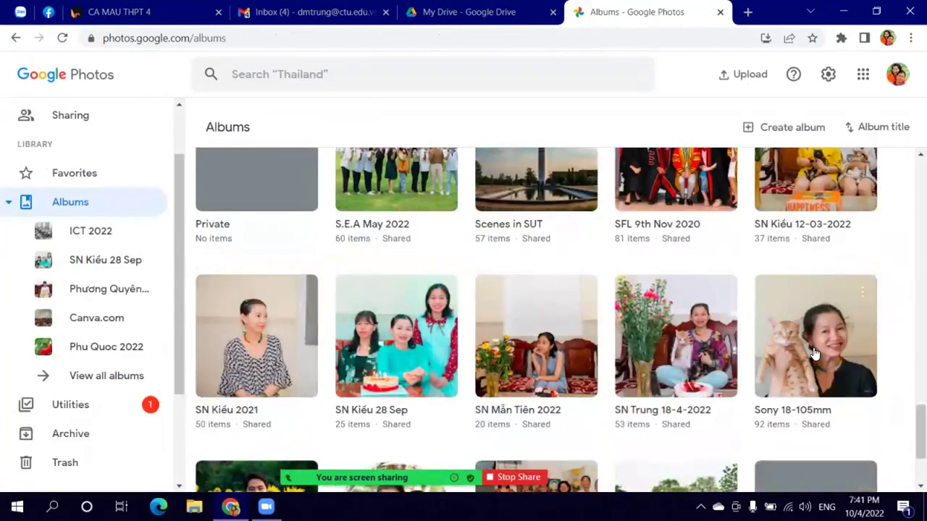
scroll(813, 354, down, 2)
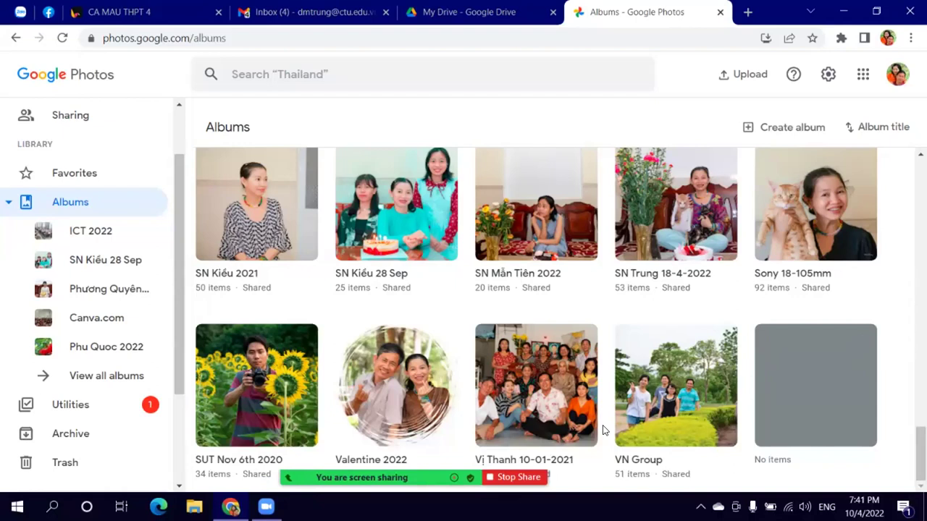
scroll(710, 312, up, 3)
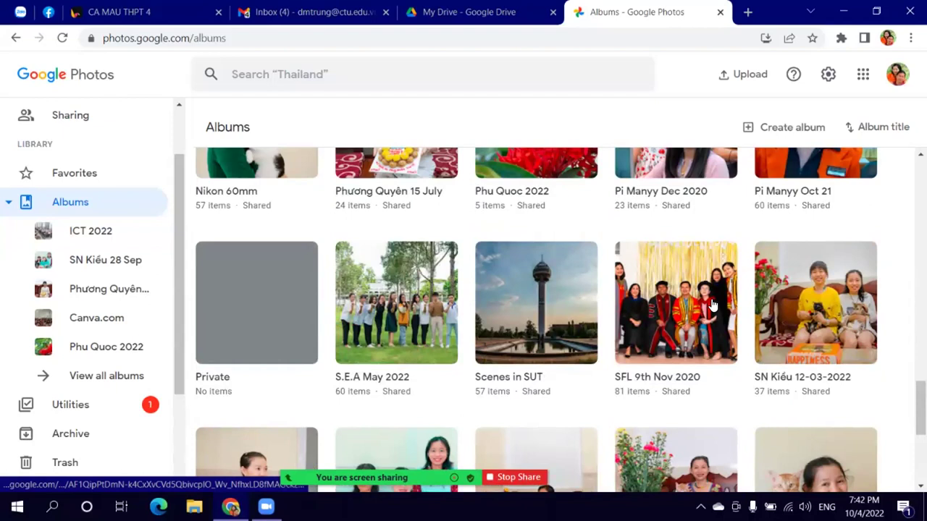
click(423, 319)
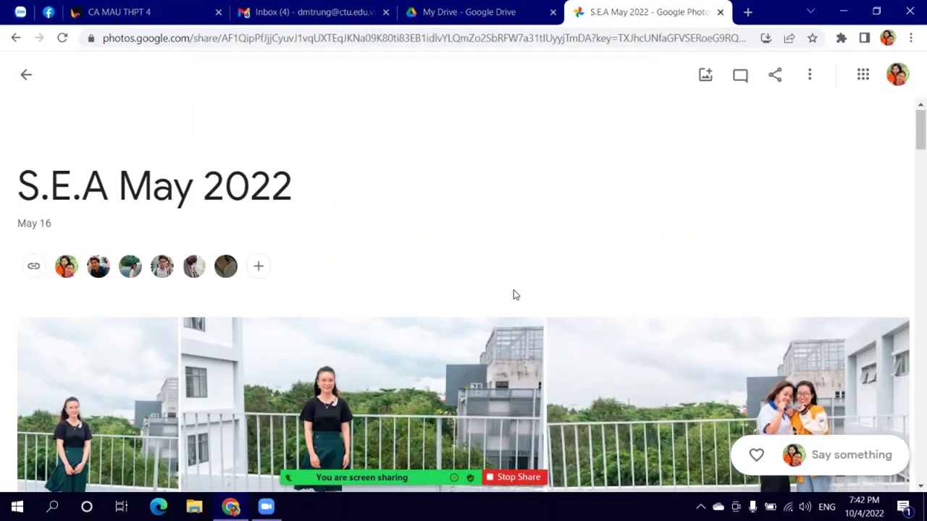
Step: Scroll through the S.E.A May 2022 photos, then switch to the Scenes in SUT album
scroll(513, 295, down, 2)
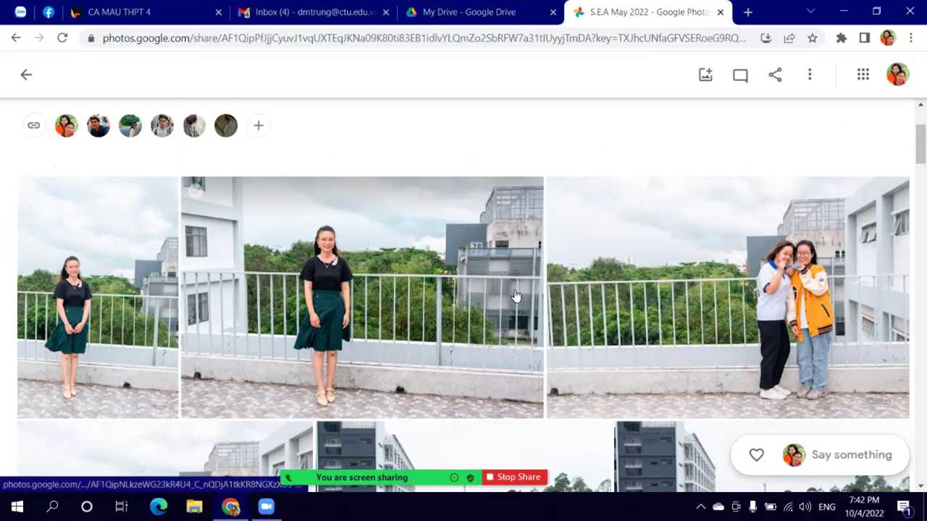
scroll(515, 296, down, 4)
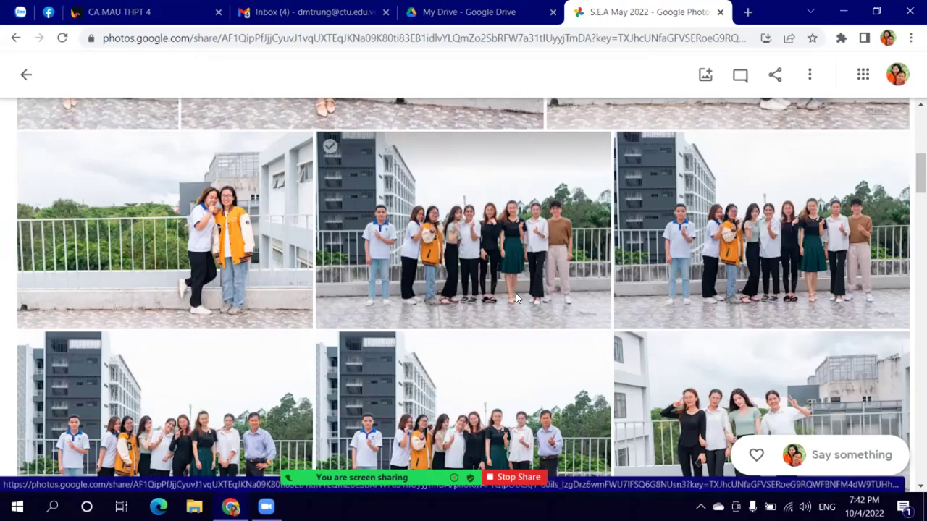
scroll(516, 297, down, 6)
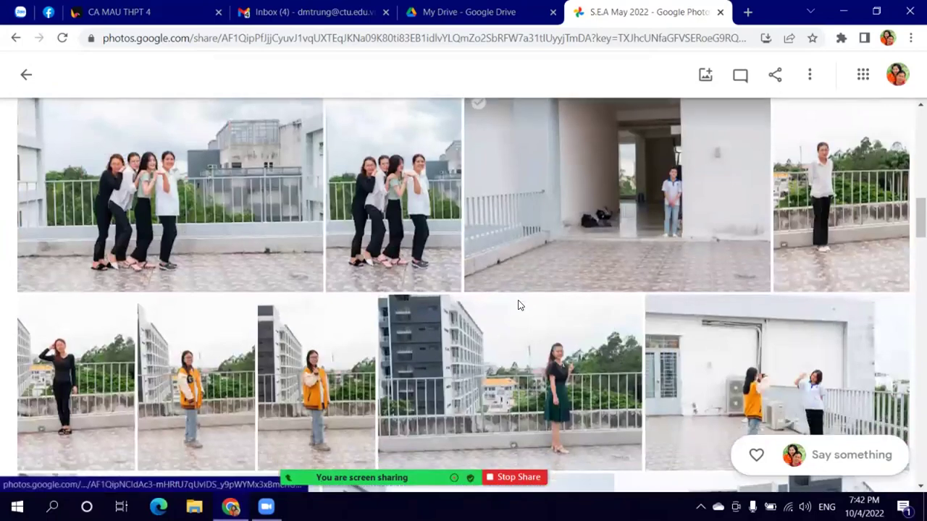
scroll(518, 305, down, 3)
scroll(519, 309, down, 8)
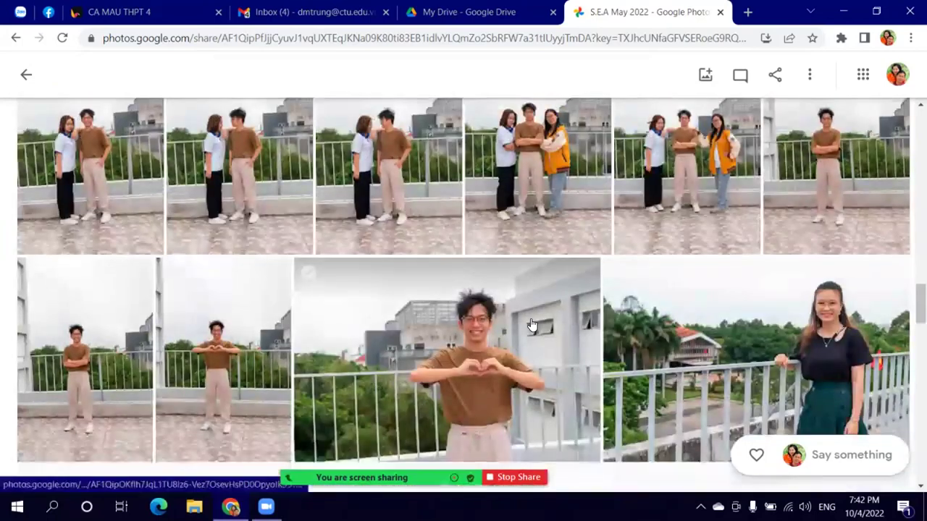
scroll(534, 323, down, 7)
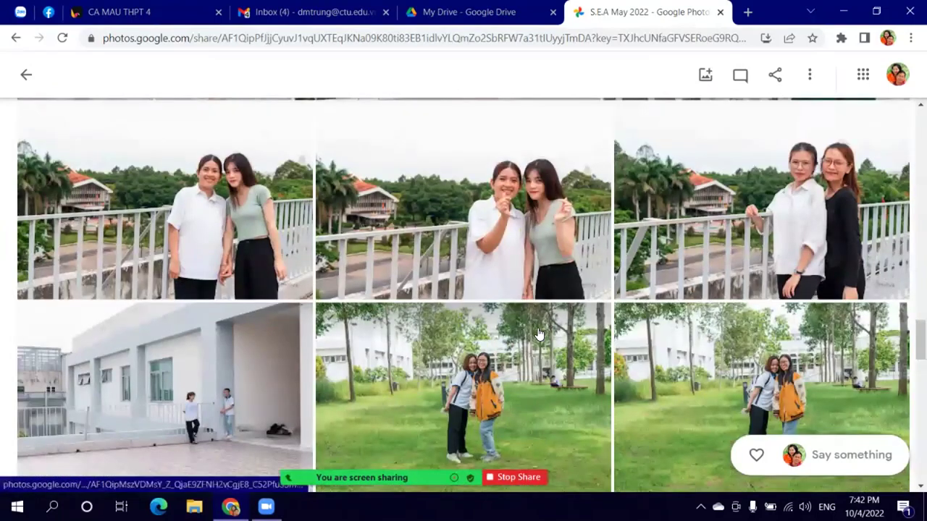
scroll(537, 330, down, 4)
scroll(539, 341, down, 6)
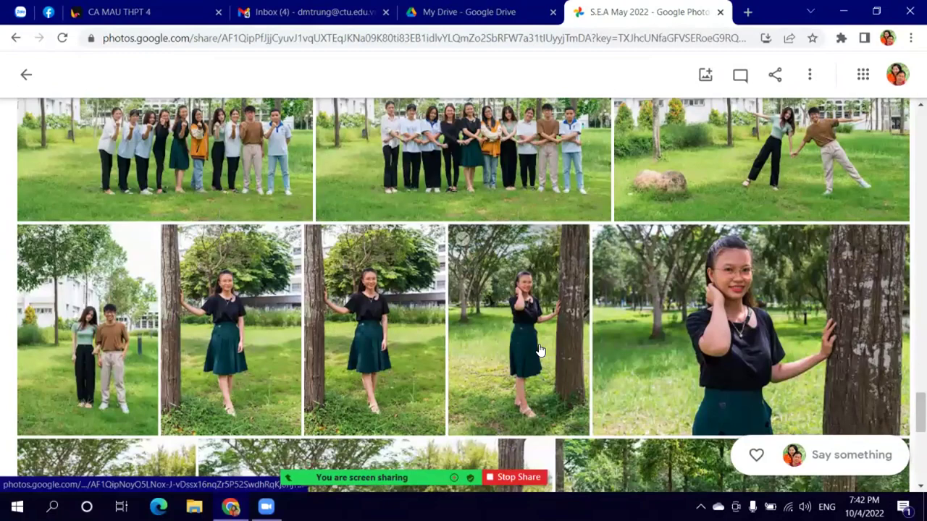
scroll(539, 347, down, 6)
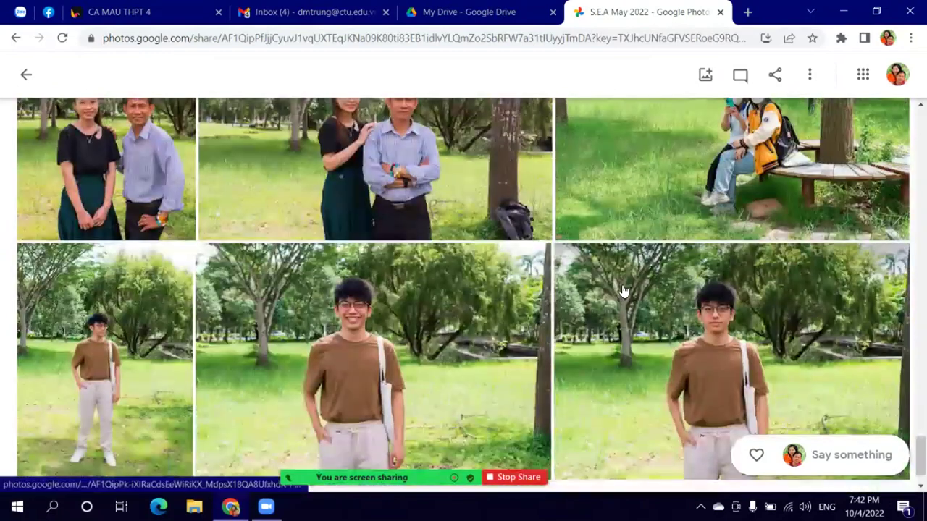
scroll(622, 290, down, 1)
scroll(441, 172, up, 4)
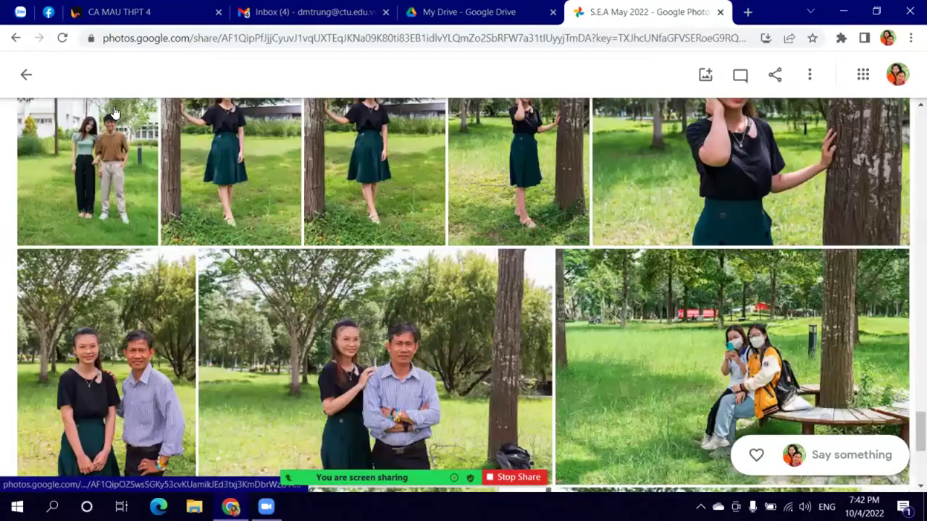
click(25, 75)
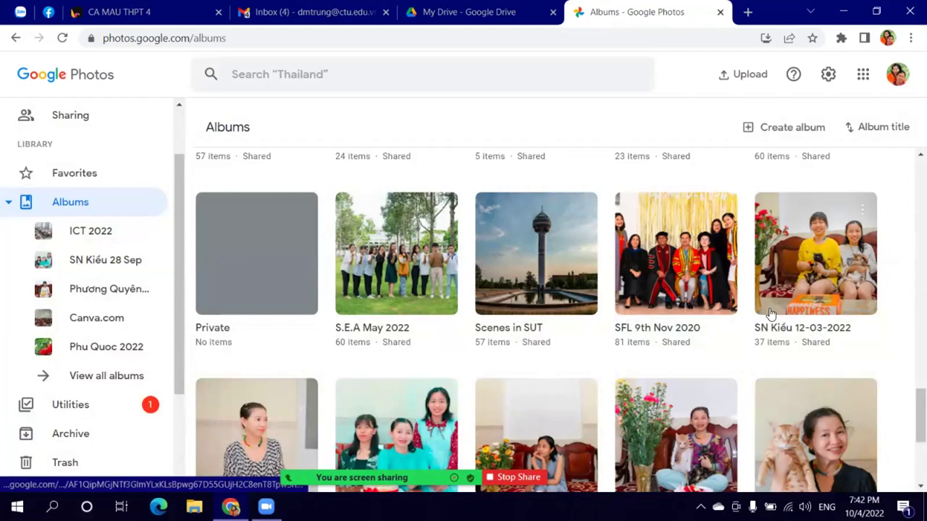
click(527, 266)
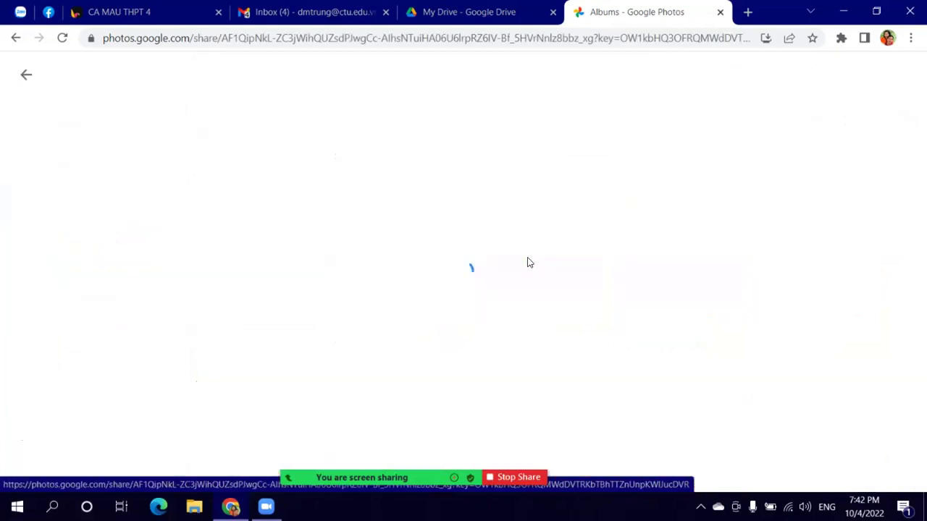
Step: Scroll through the photos in the Scenes in SUT album
scroll(529, 290, down, 3)
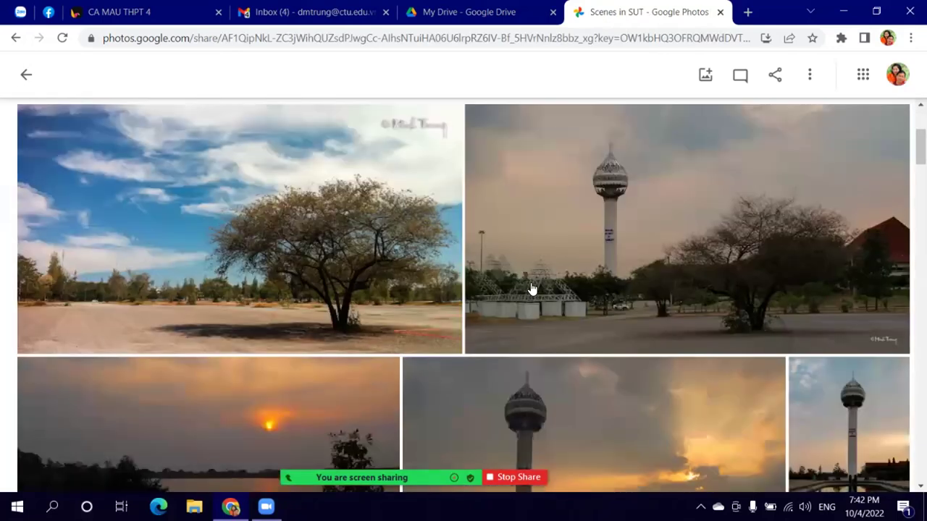
scroll(531, 289, down, 2)
scroll(530, 289, down, 3)
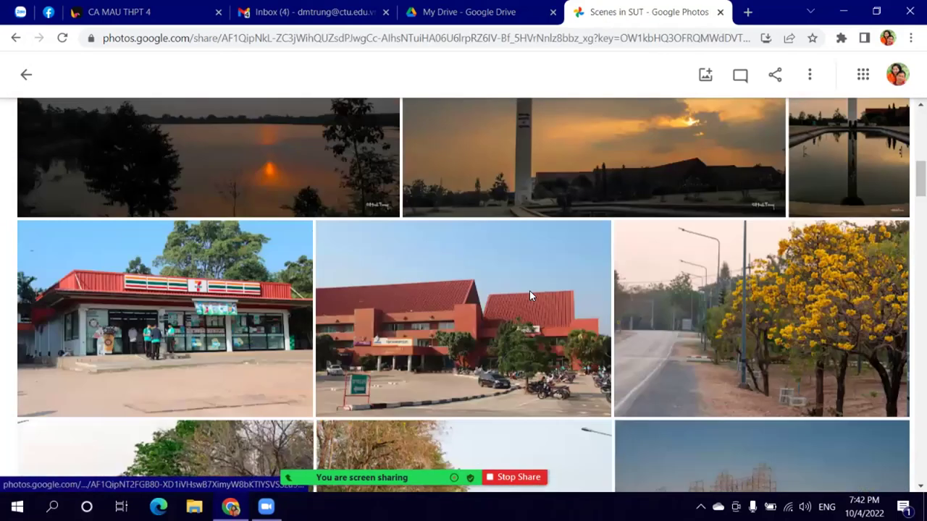
scroll(530, 294, up, 4)
scroll(530, 294, up, 1)
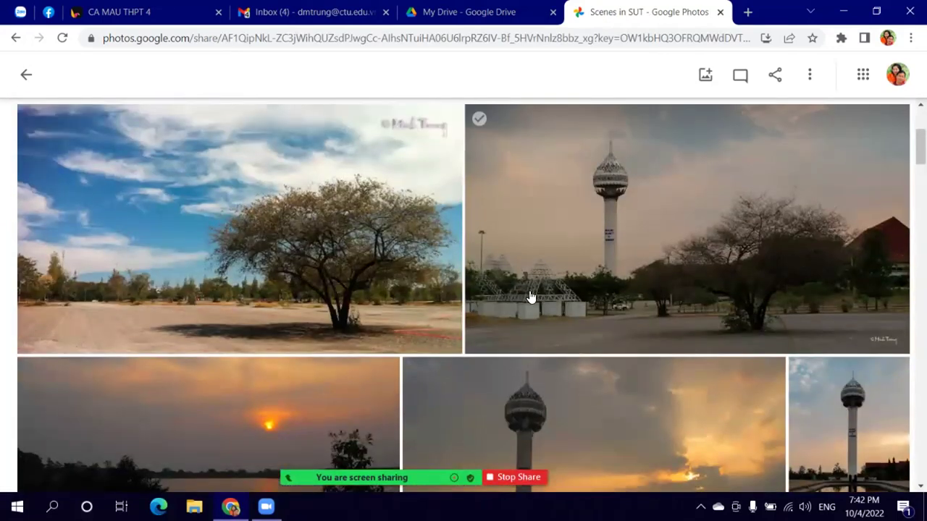
scroll(529, 294, down, 3)
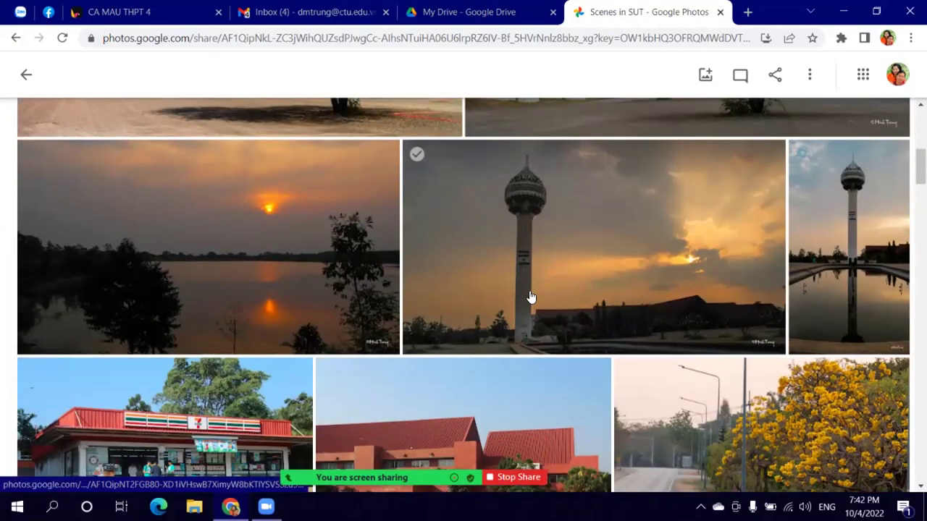
scroll(529, 293, down, 4)
scroll(530, 294, down, 4)
scroll(529, 296, down, 7)
scroll(529, 296, down, 6)
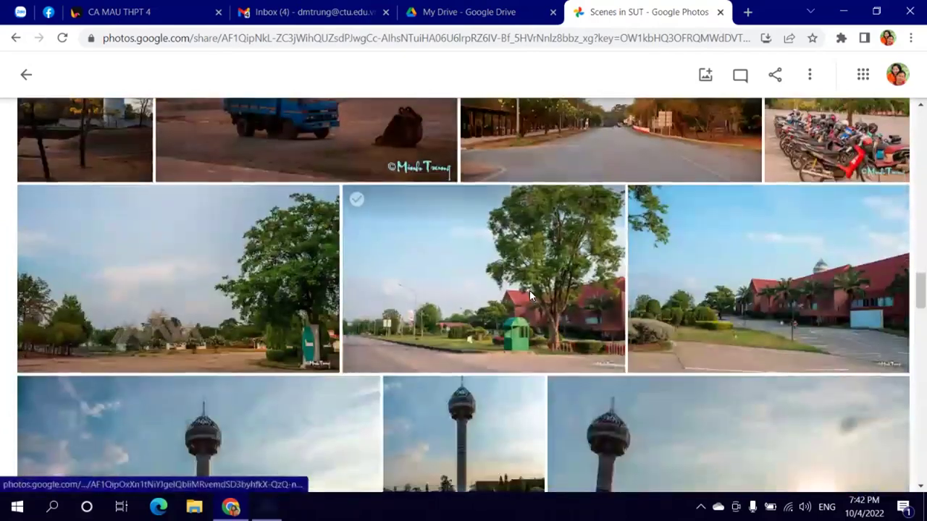
scroll(529, 290, down, 4)
scroll(529, 290, down, 4)
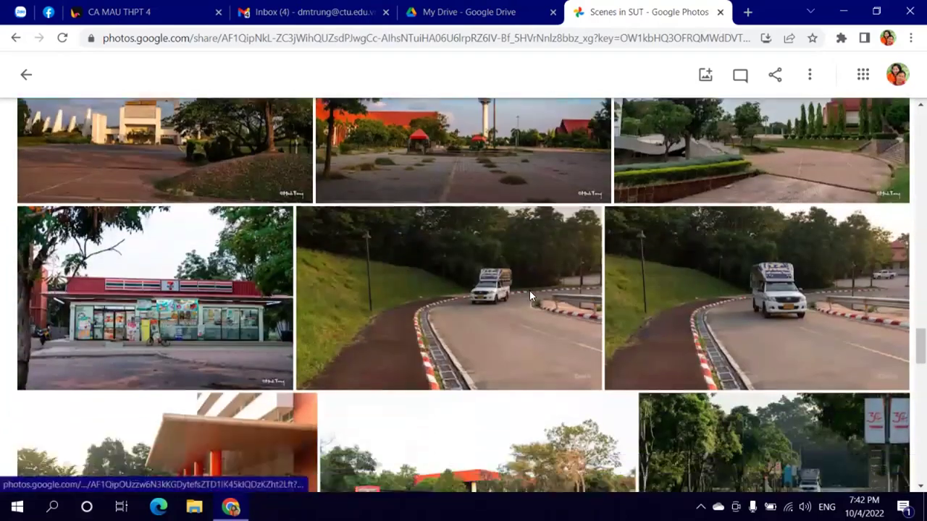
scroll(530, 295, down, 3)
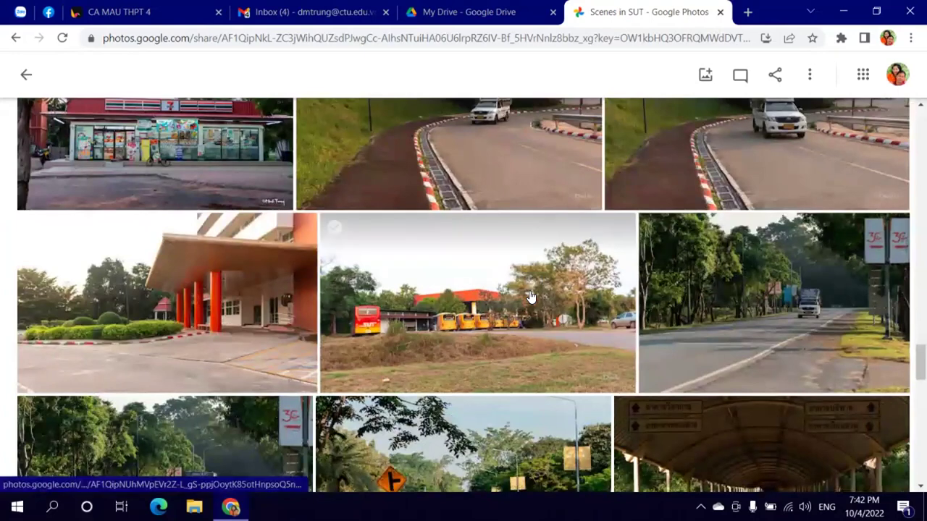
scroll(529, 290, up, 5)
scroll(529, 296, down, 4)
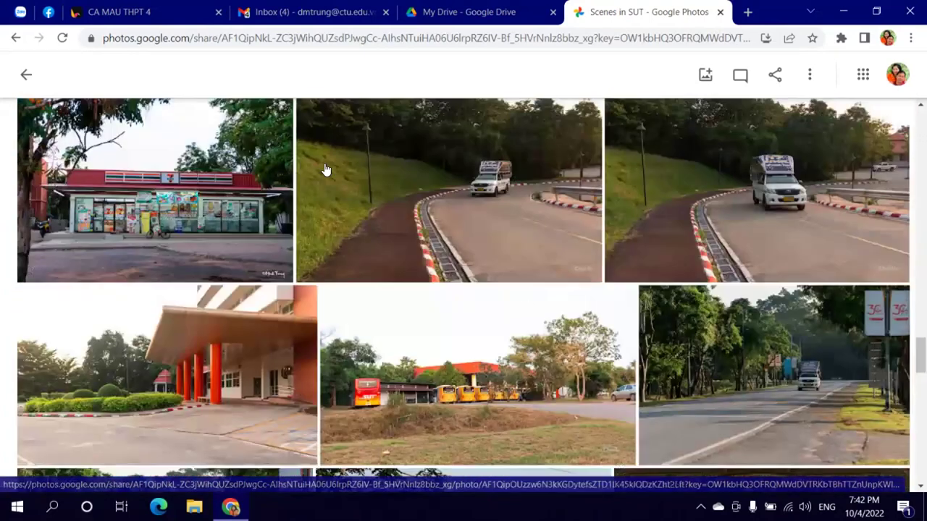
Step: Leave Scenes in SUT and go to the main Photos timeline
click(26, 74)
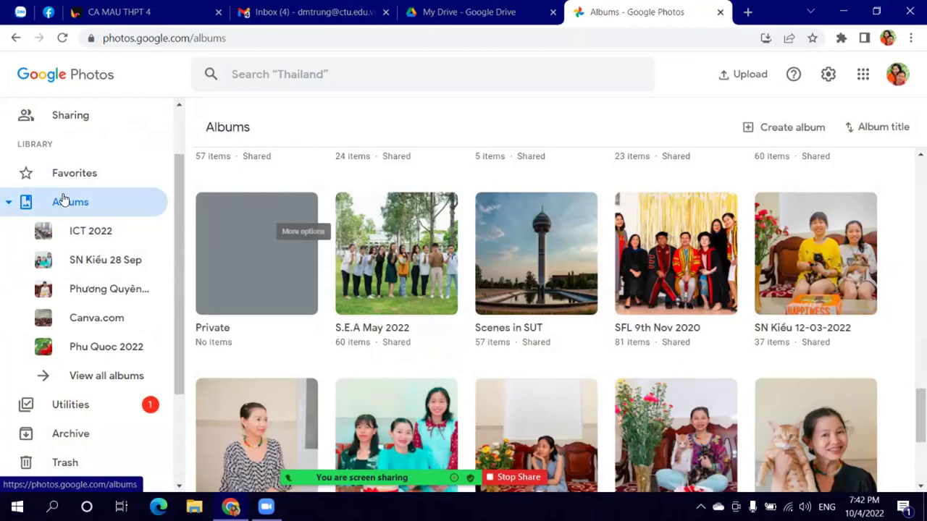
scroll(64, 170, up, 2)
click(68, 134)
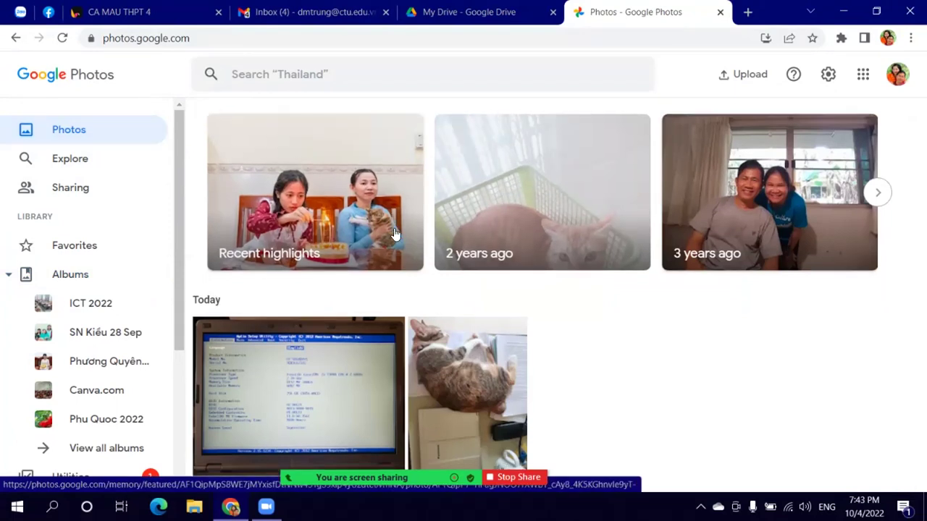
Step: Switch from the Photos timeline to Albums and scroll toward SN Trung 18-4-2022
scroll(394, 233, down, 4)
scroll(394, 234, up, 2)
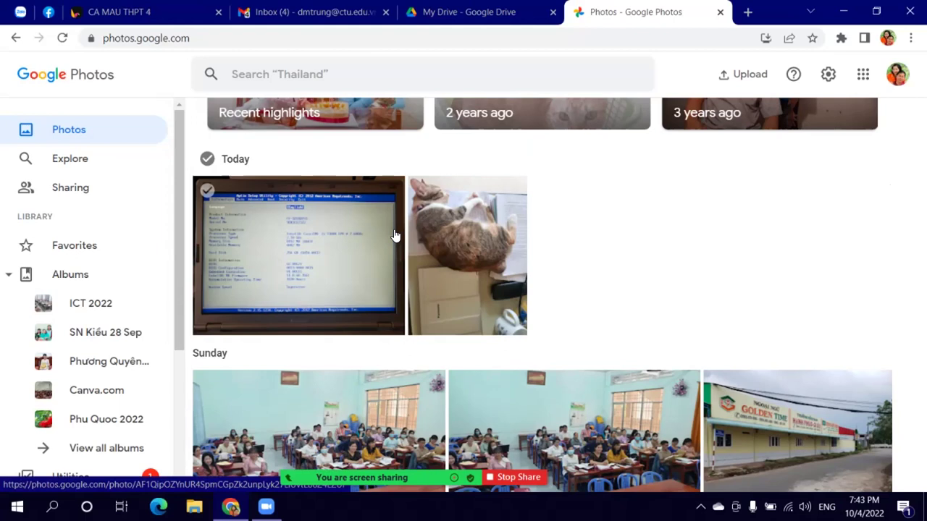
scroll(394, 236, up, 1)
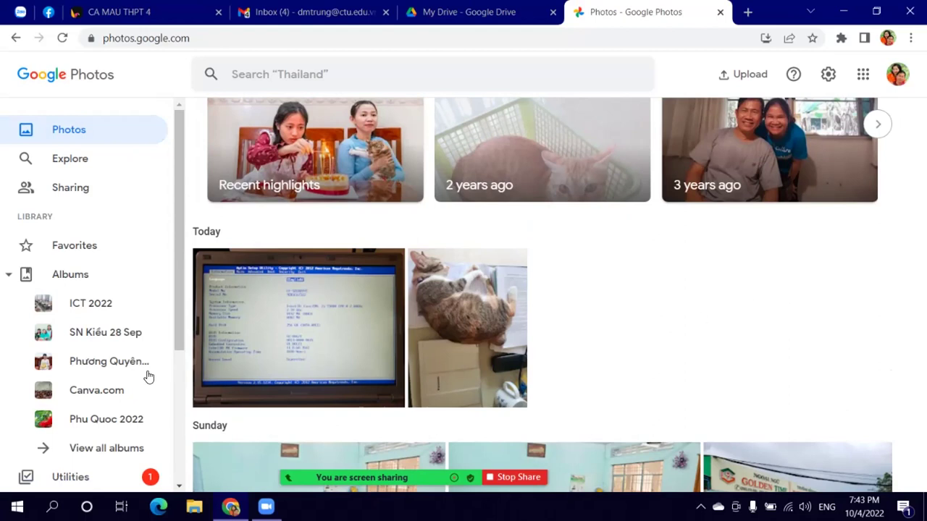
click(75, 279)
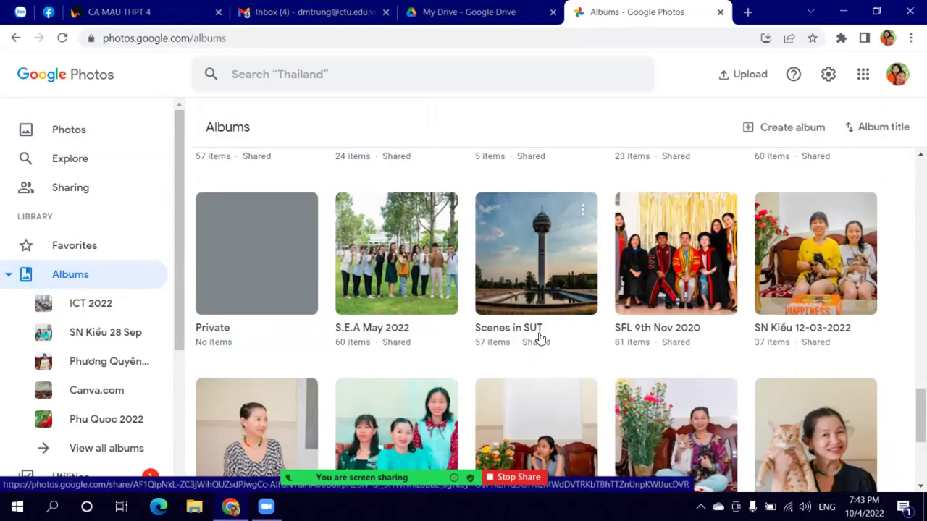
scroll(566, 293, down, 3)
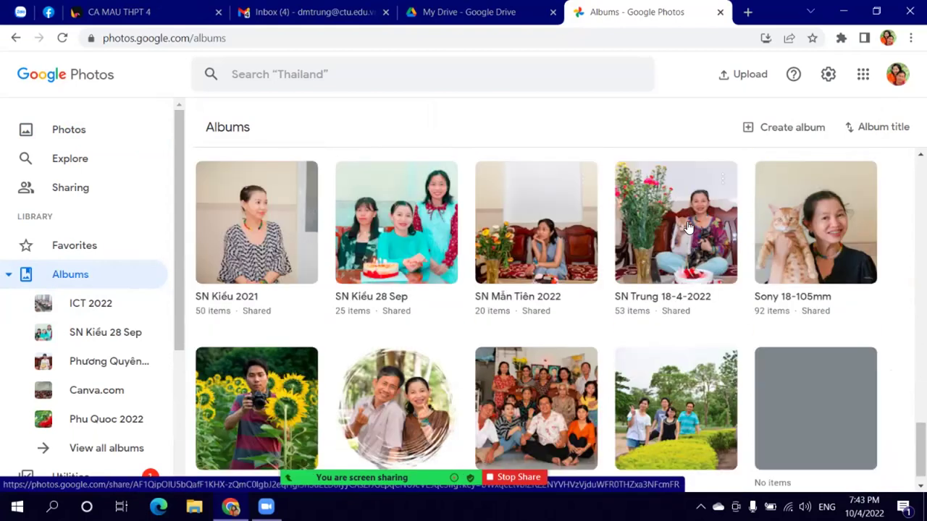
Step: Open the SN Trung 18-4-2022 album and scroll through its photos
click(691, 249)
scroll(528, 308, down, 3)
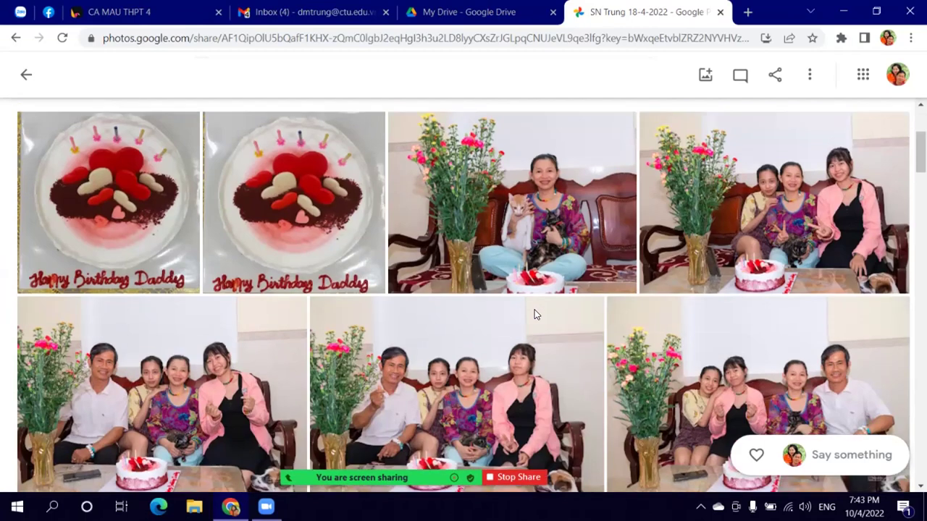
scroll(534, 314, down, 1)
scroll(535, 314, up, 1)
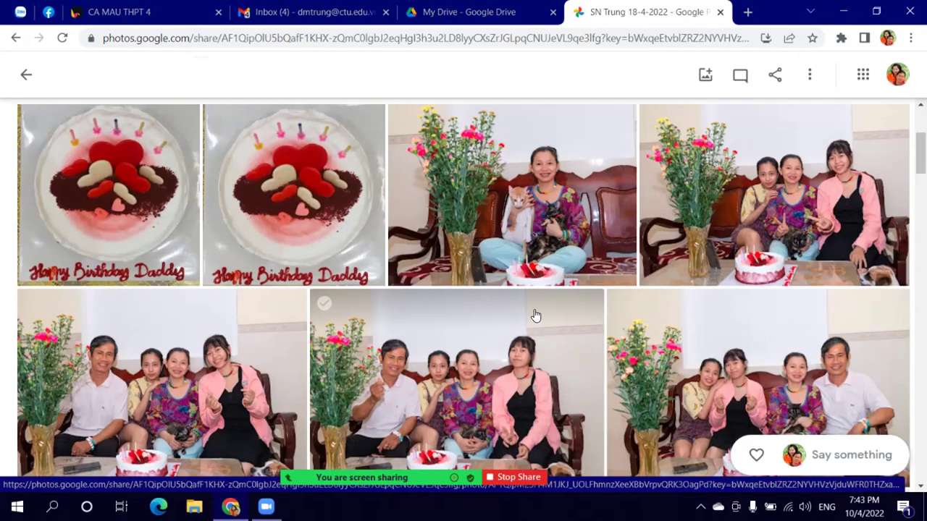
scroll(535, 316, down, 6)
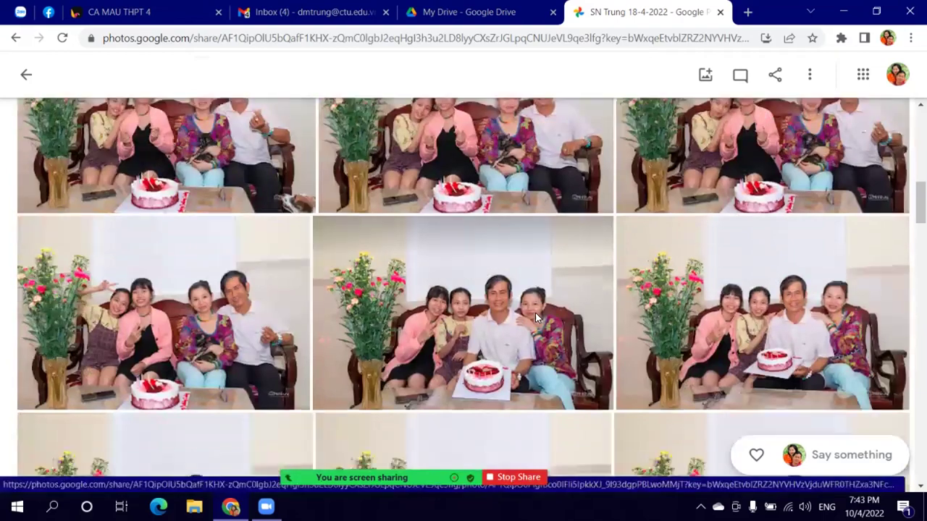
scroll(535, 313, down, 3)
scroll(539, 319, down, 5)
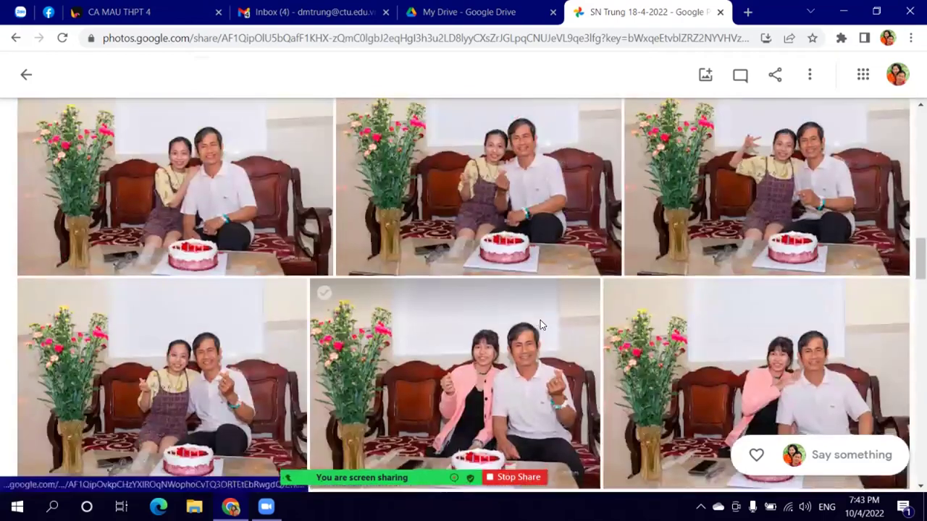
scroll(540, 320, down, 5)
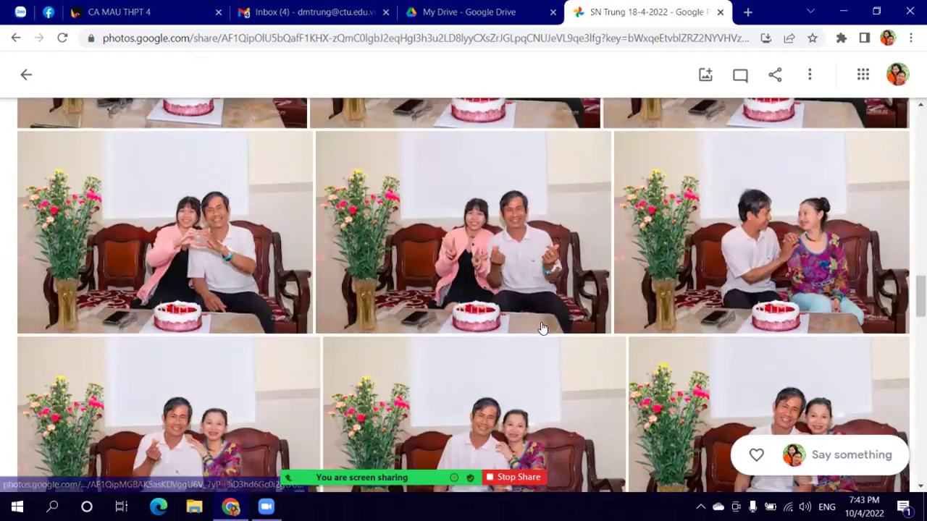
mouse_move(541, 328)
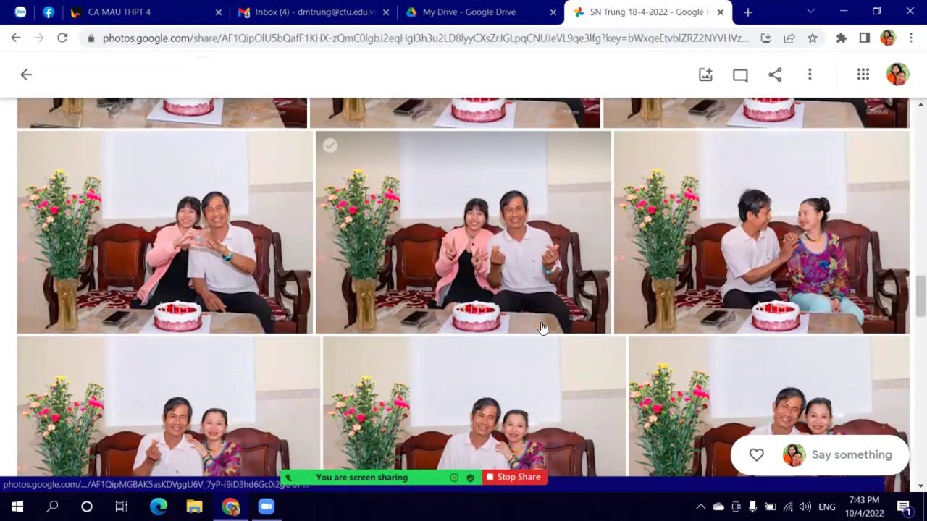
scroll(542, 328, down, 3)
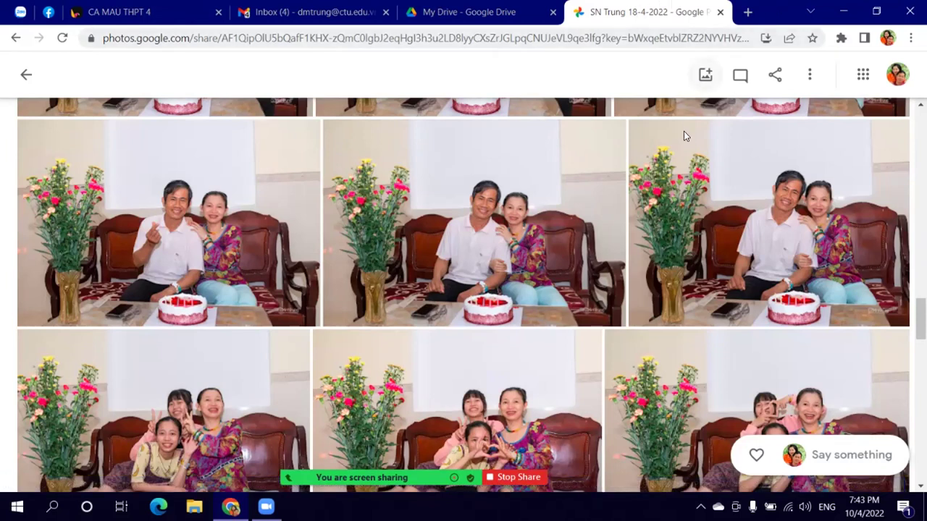
scroll(684, 132, down, 5)
Step: Leave the SN Trung album and close Google Photos to return to My Drive
scroll(683, 132, up, 10)
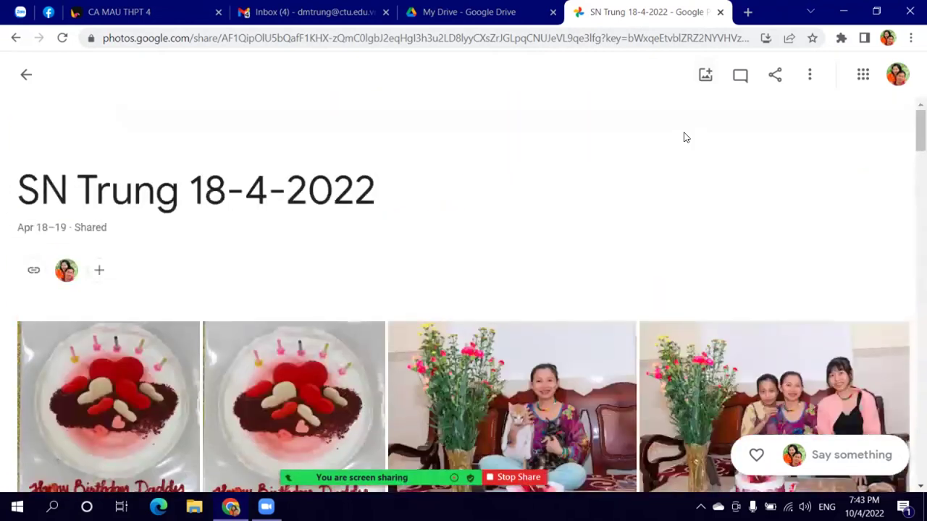
click(22, 76)
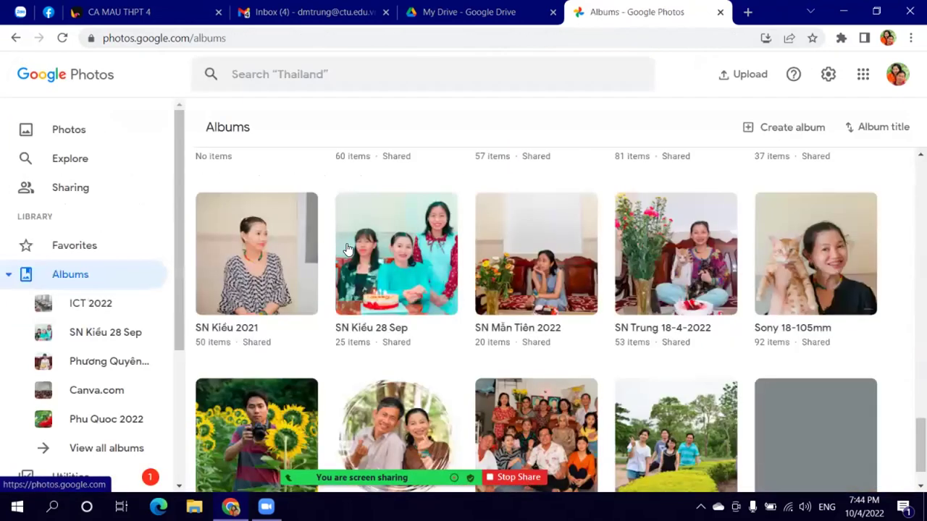
click(717, 12)
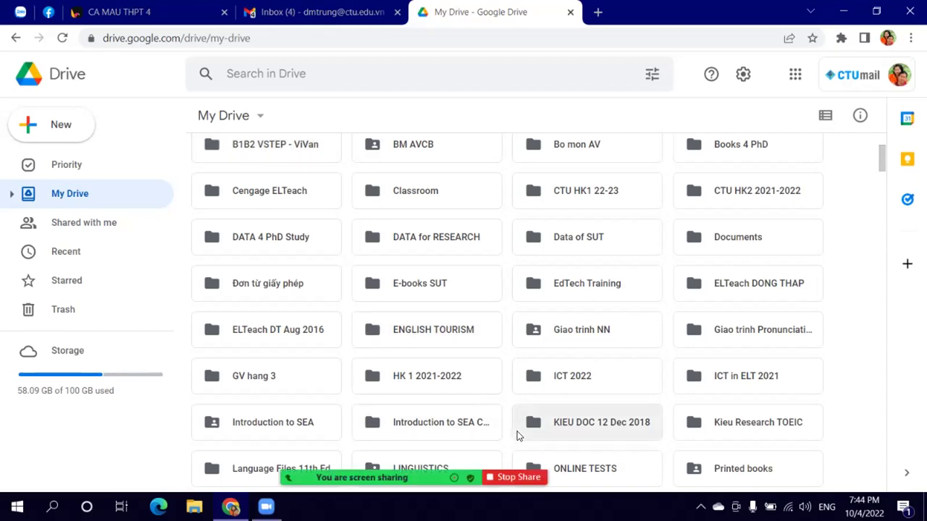
scroll(279, 197, up, 2)
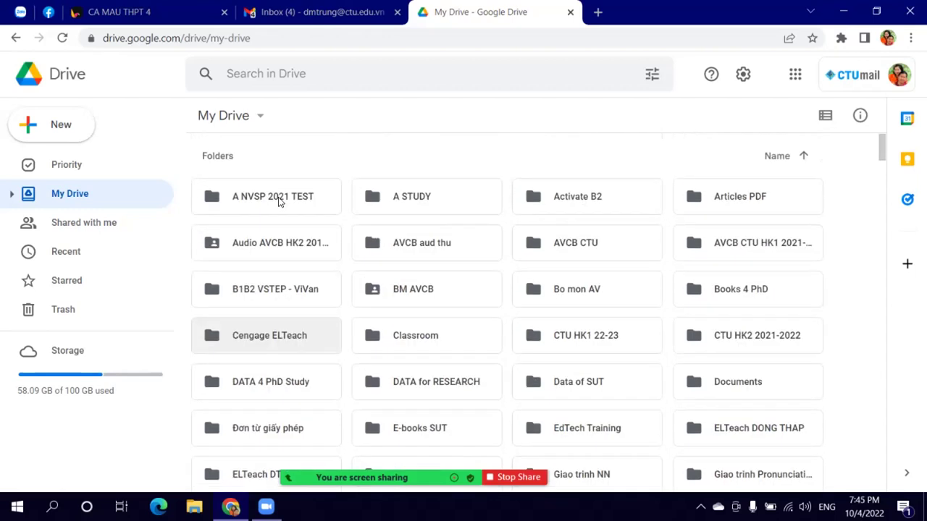
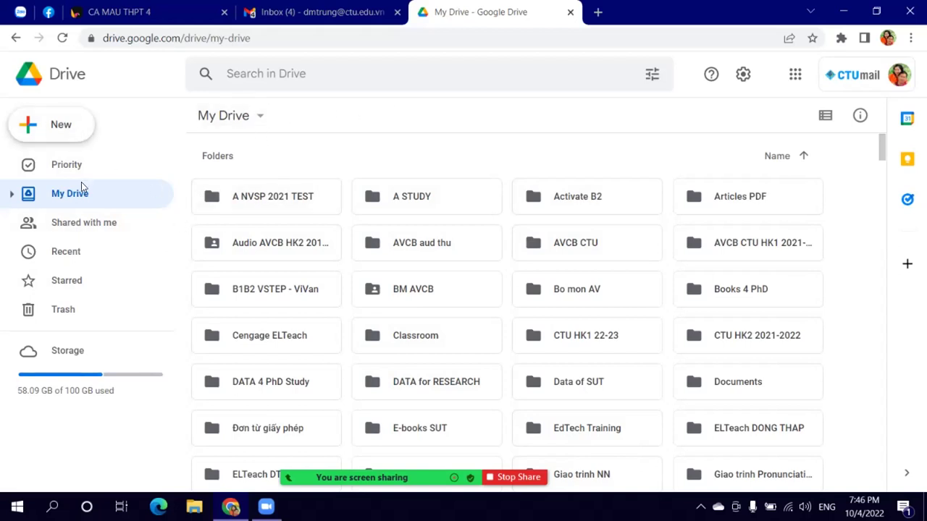
Step: Glance at the CA MAU THPT 4 Padlet board, then open a blank new tab beside Google Drive
click(75, 136)
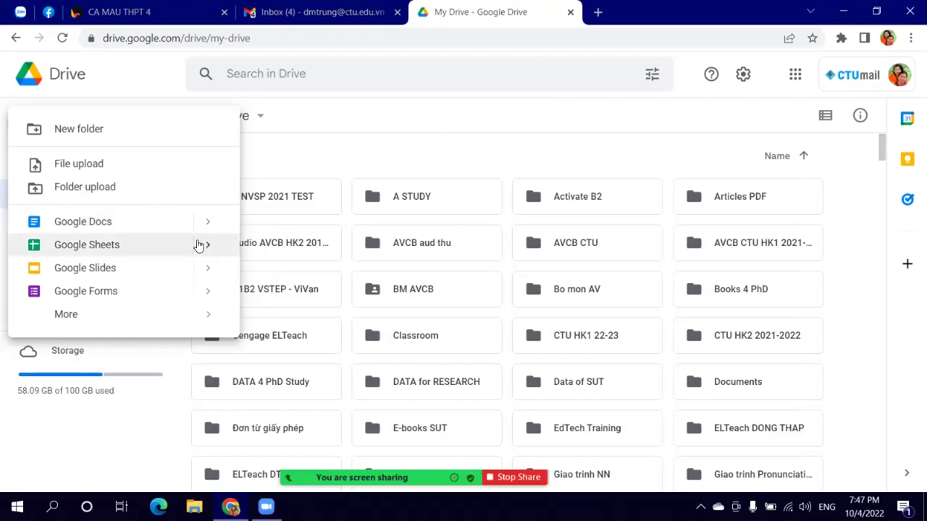
click(153, 13)
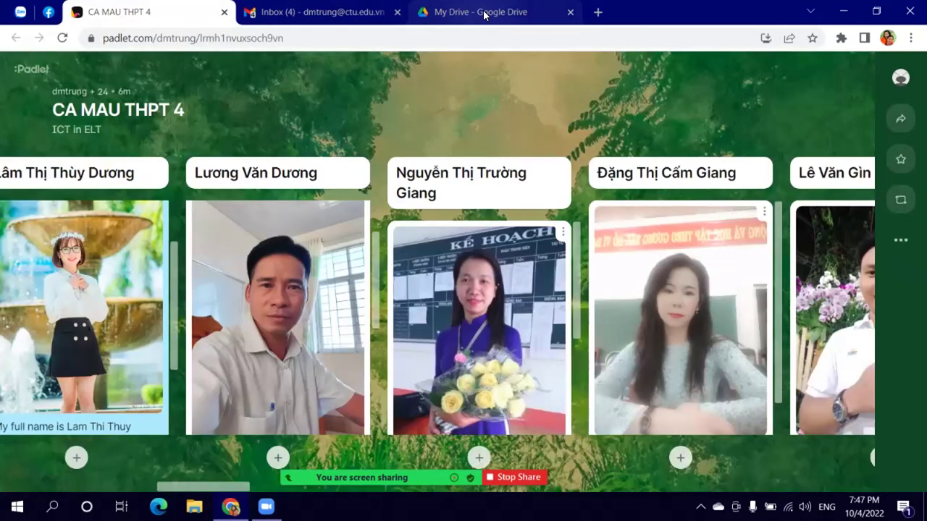
click(459, 12)
click(599, 12)
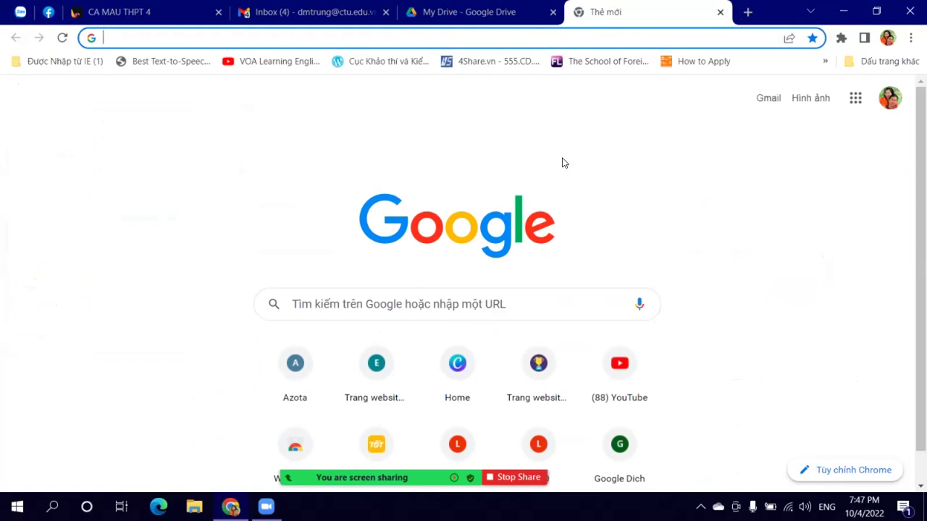
Step: Close the empty 'Thẻ mới' tab to get back to My Drive
scroll(563, 181, down, 1)
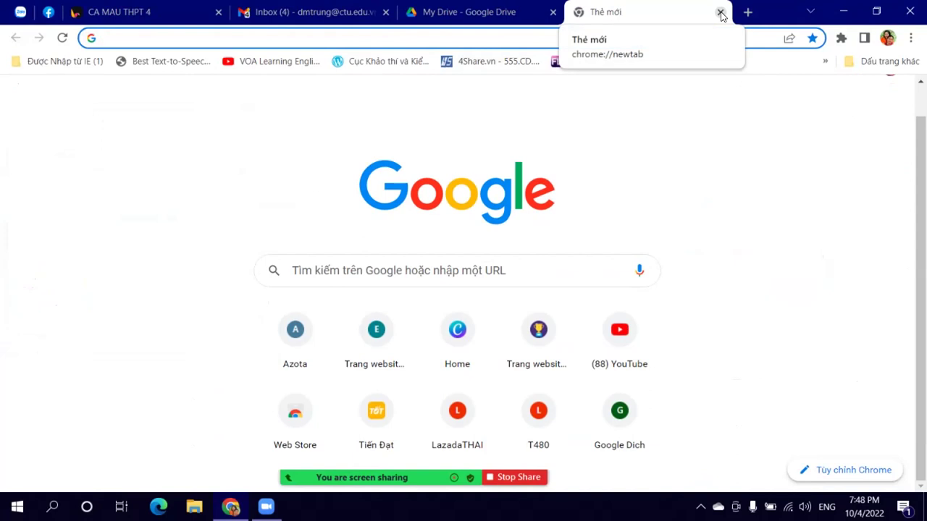
click(720, 13)
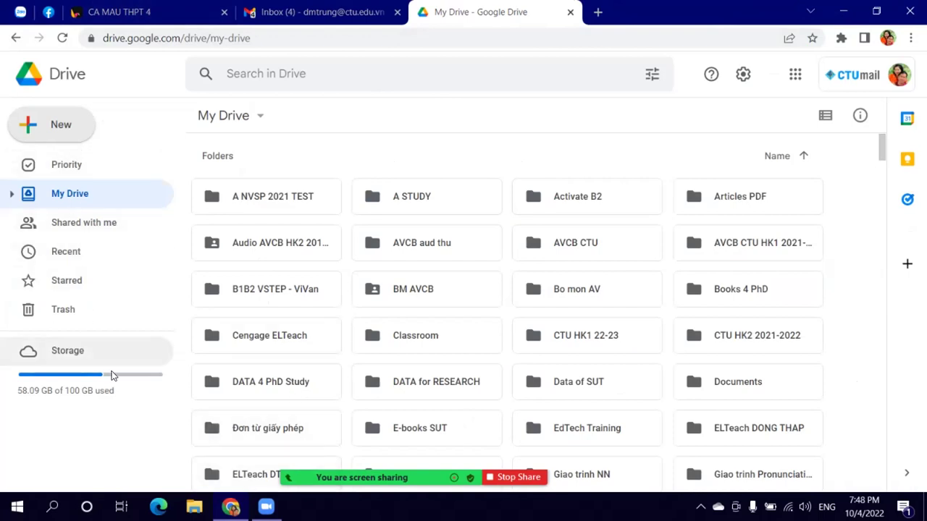
Step: Leave Google Drive and bring up the Zalo class group chat with the shared Drive folder link
click(65, 137)
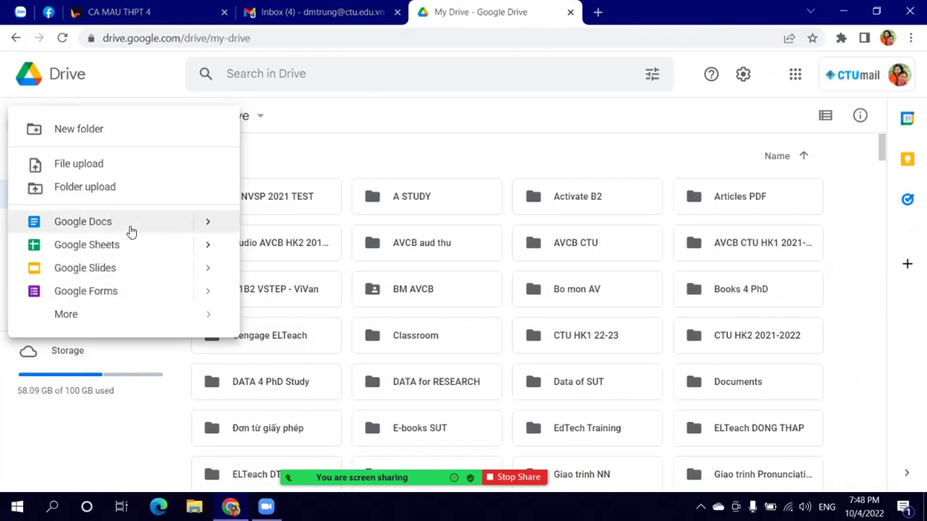
scroll(378, 151, down, 3)
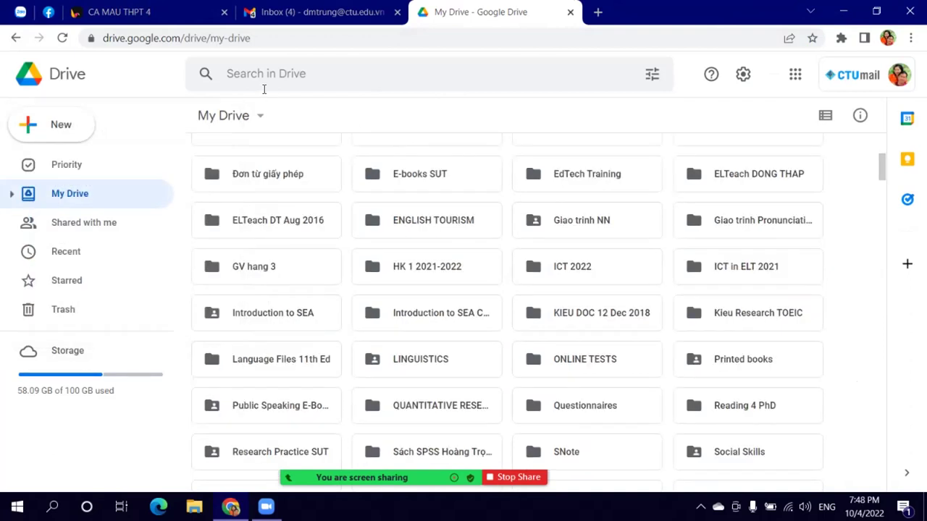
scroll(444, 313, up, 4)
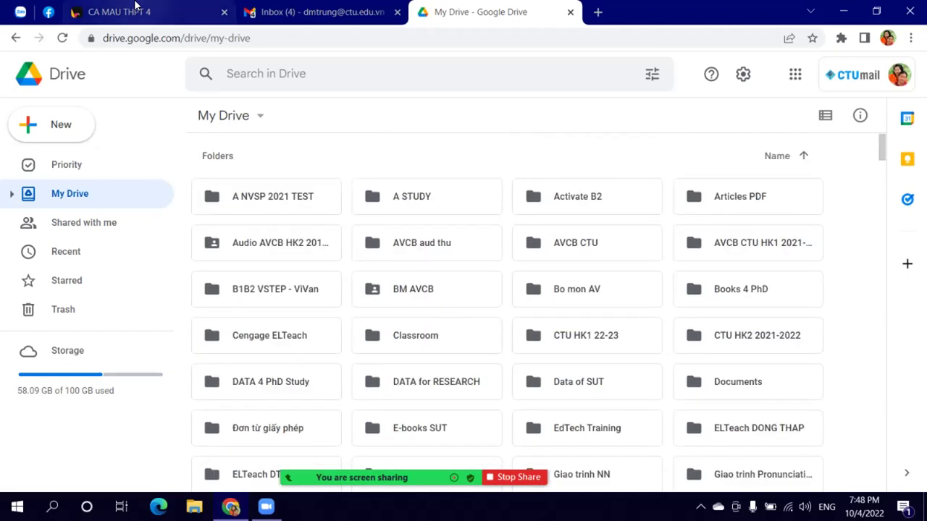
click(137, 10)
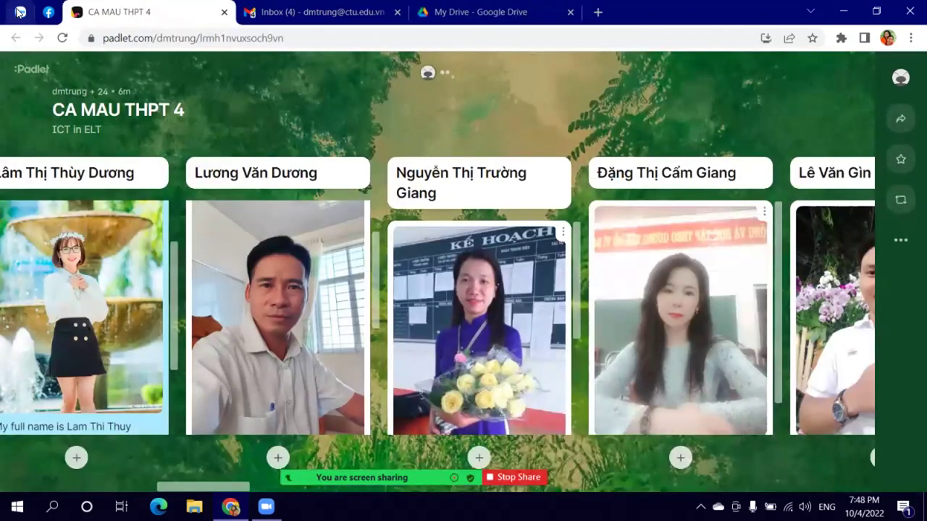
click(20, 12)
scroll(431, 316, up, 5)
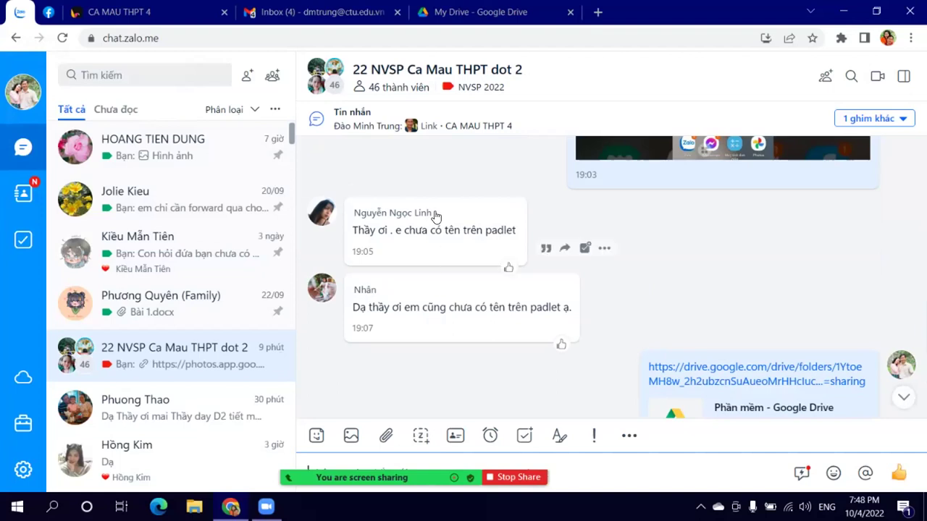
Step: Copy the missing student's name from their Zalo message
drag(431, 213, 347, 211)
right_click(371, 211)
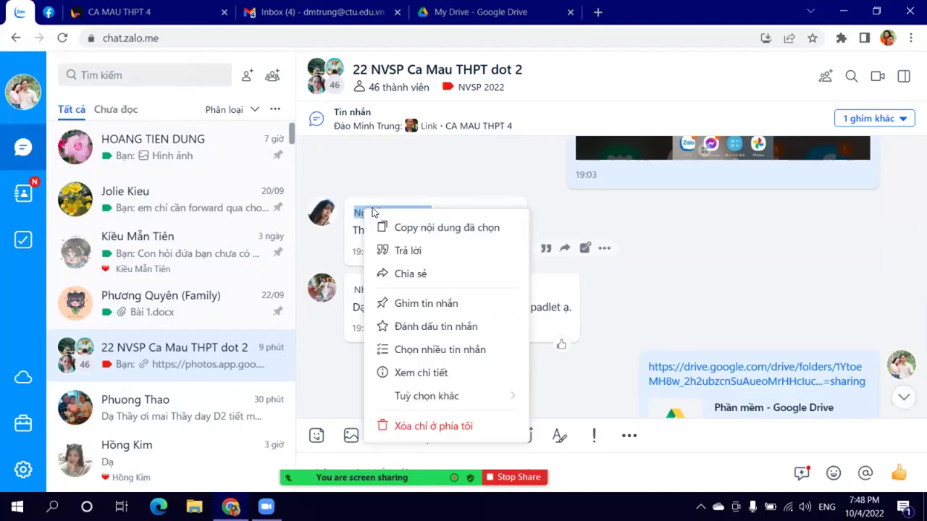
click(405, 228)
Step: Scroll across the CA MAU THPT 4 board's name sections looking for that student
click(163, 12)
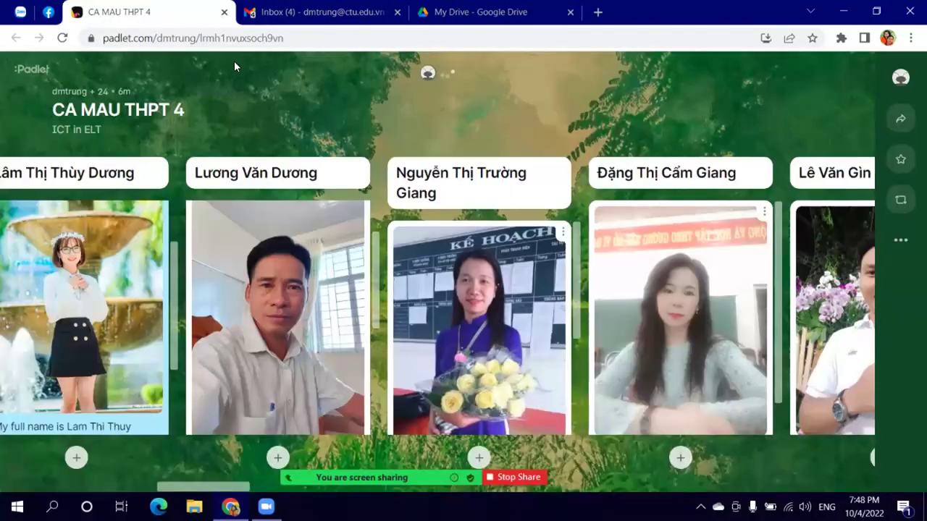
drag(240, 489, 669, 506)
drag(618, 487, 827, 487)
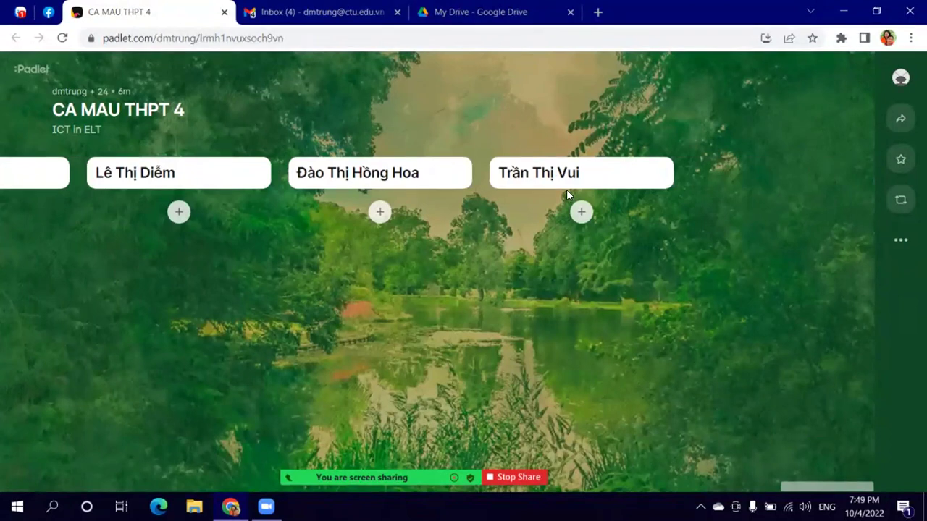
Step: Log in to Padlet with the teacher's Google account
click(900, 77)
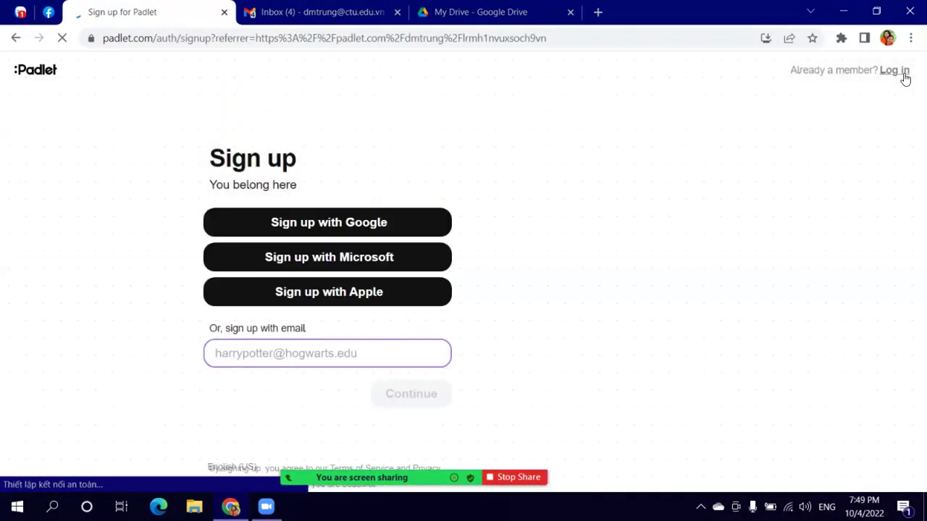
click(370, 223)
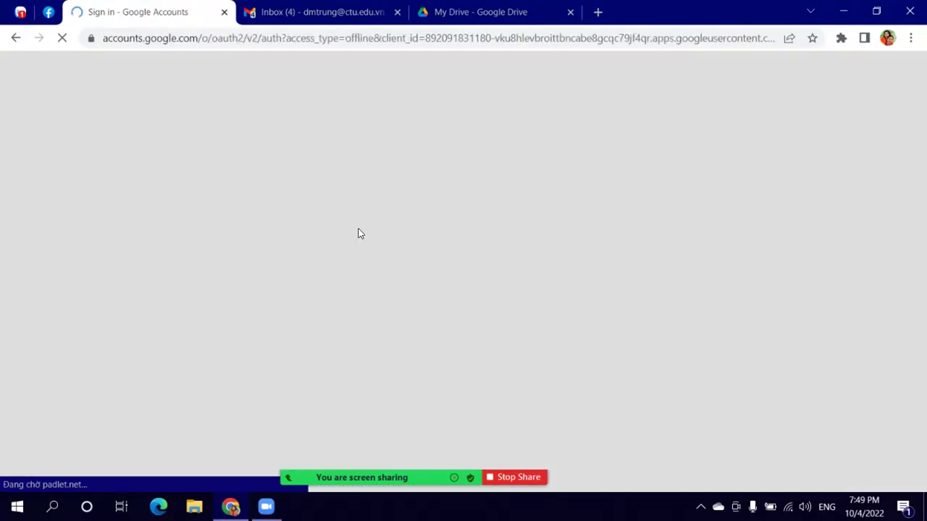
click(392, 264)
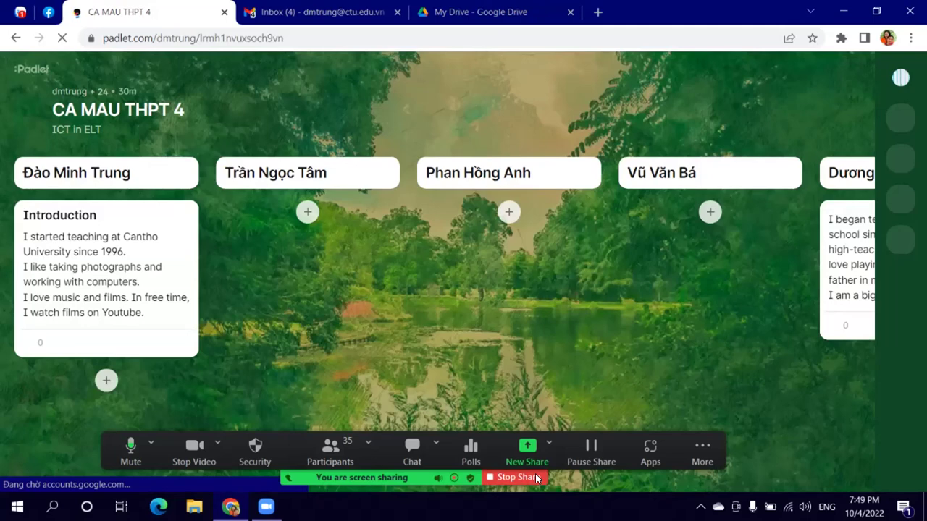
Step: Add a section titled with the pasted student name at the end of the board
drag(43, 487, 872, 490)
click(207, 121)
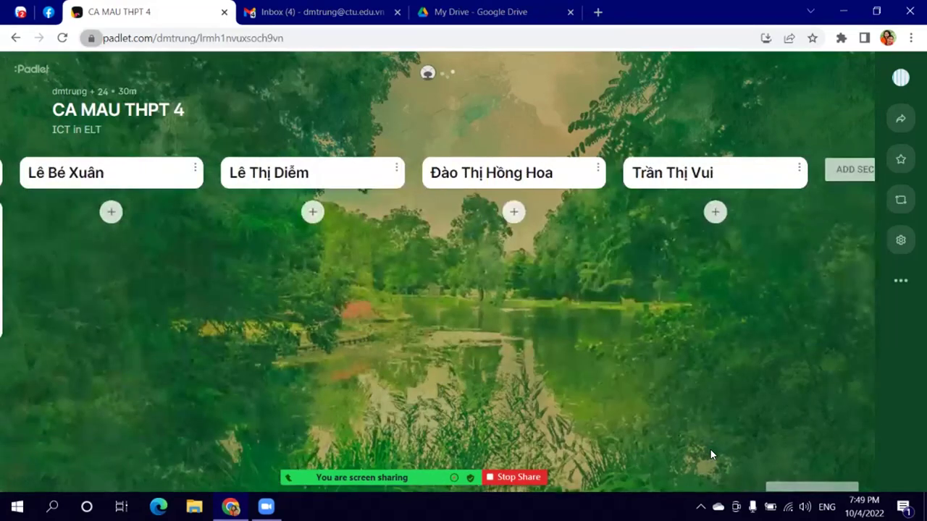
drag(805, 488, 822, 488)
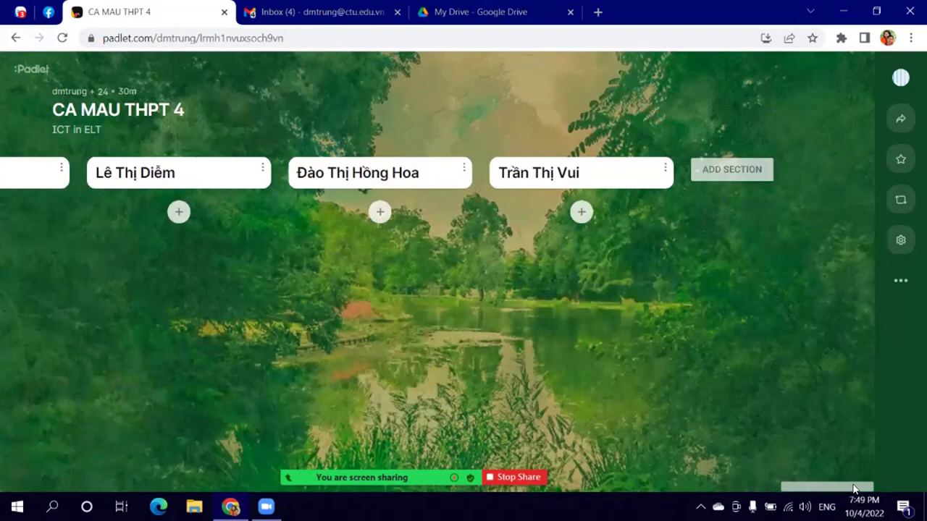
click(722, 172)
key(ctrl+v)
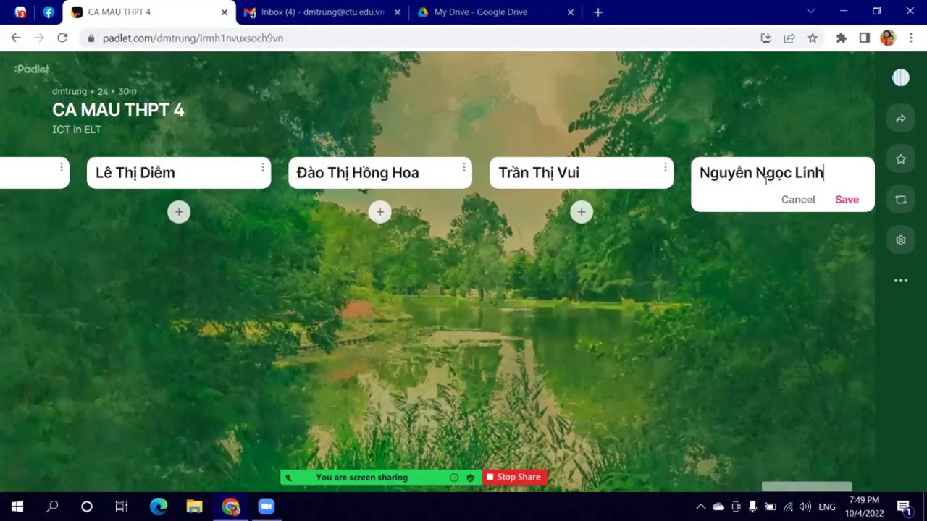
click(845, 201)
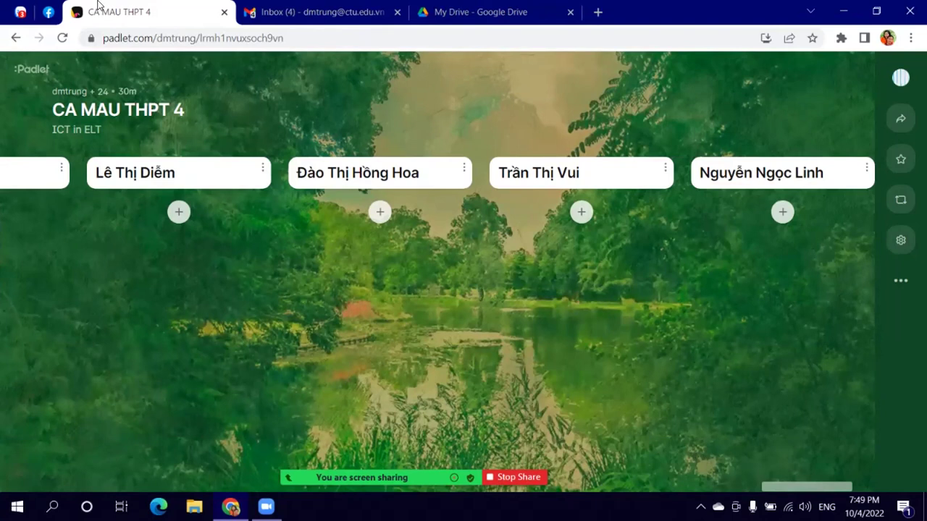
click(21, 11)
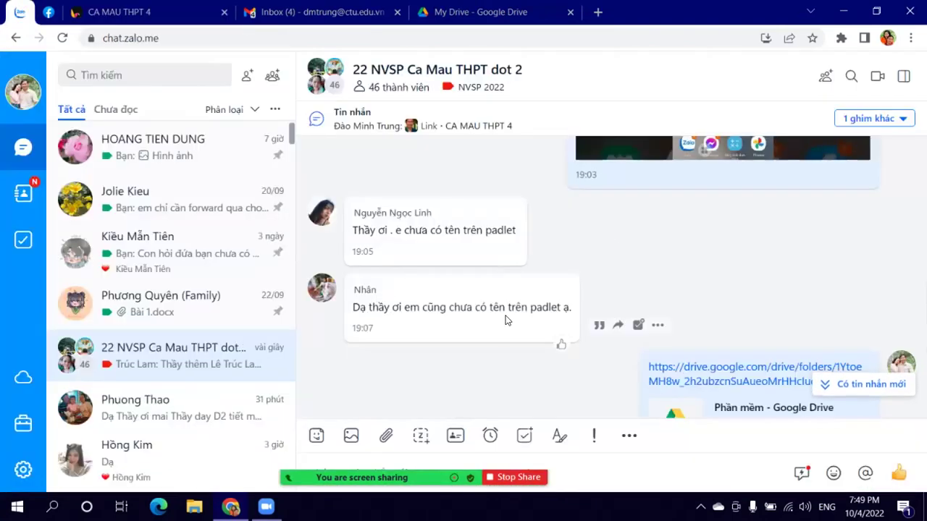
Step: Copy the next requested student's full name from the latest Zalo message
scroll(505, 320, down, 10)
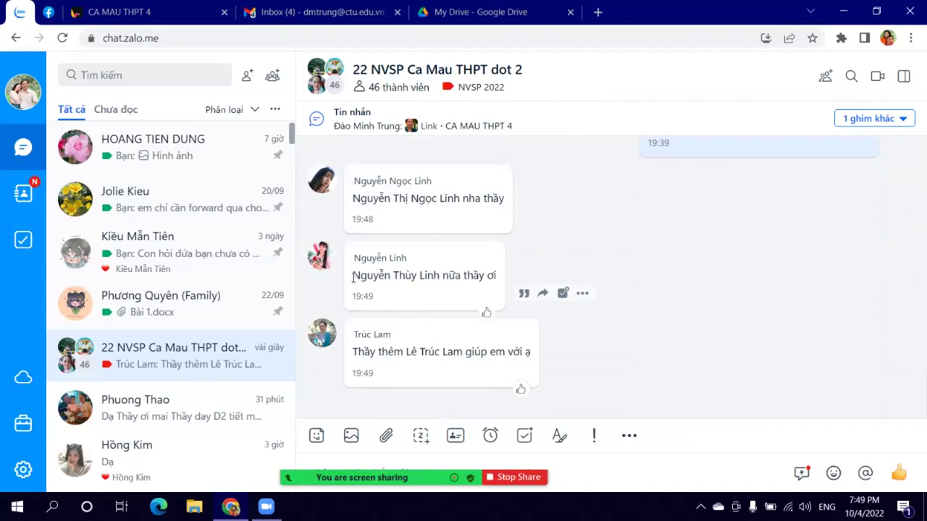
drag(352, 275, 441, 276)
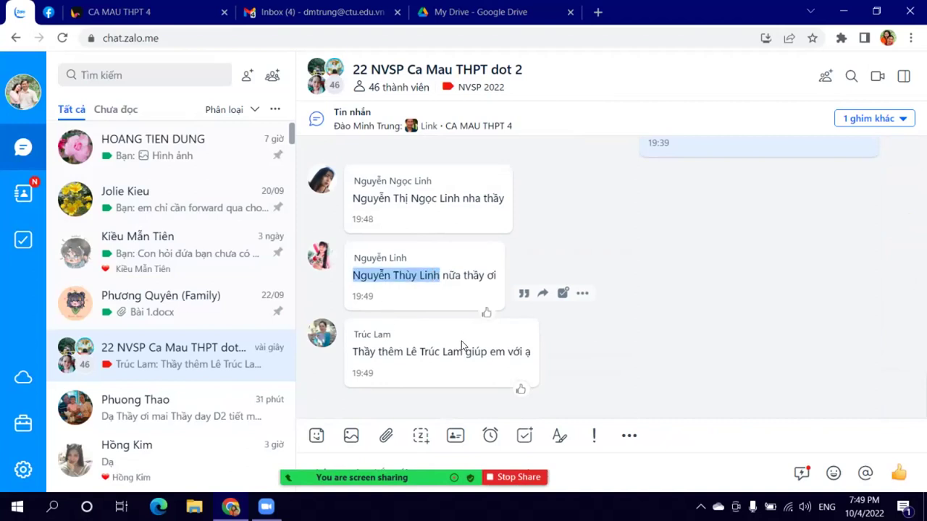
click(369, 424)
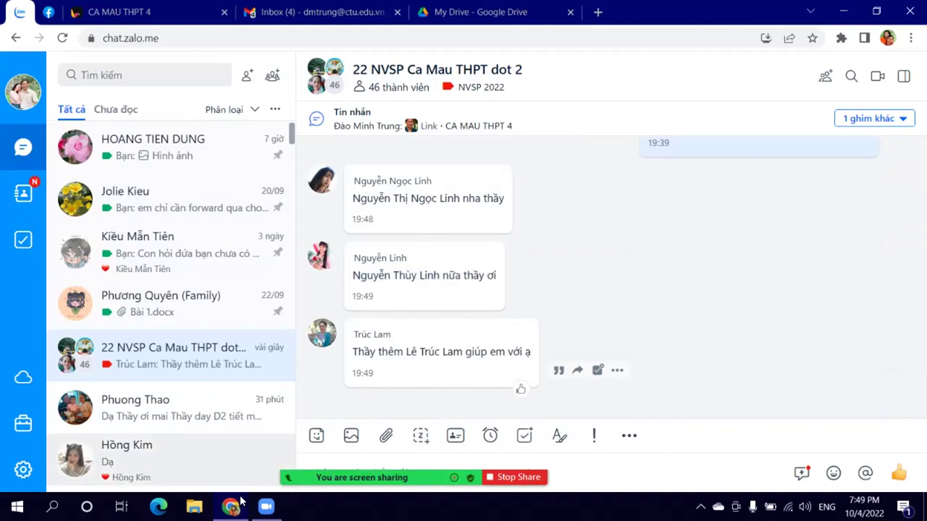
click(143, 13)
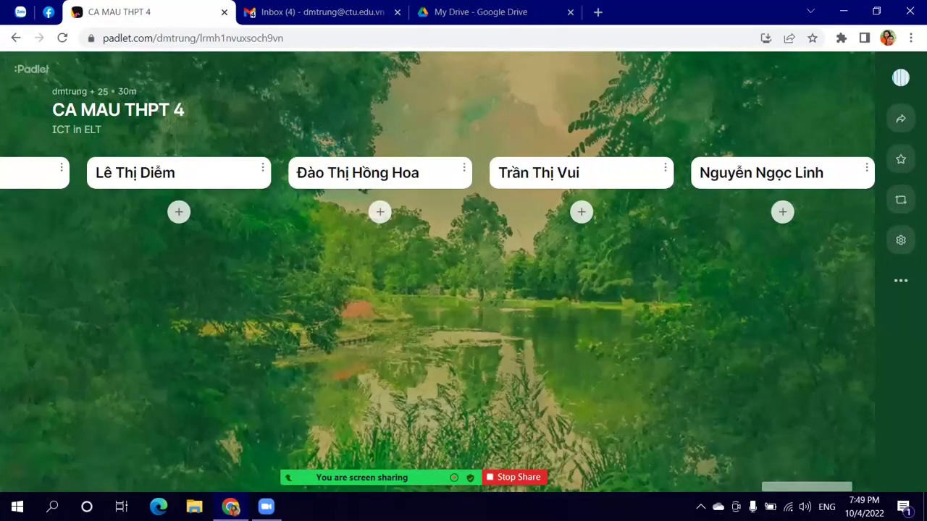
Step: Add a second section titled with the pasted student name
scroll(824, 492, right, 3)
click(722, 167)
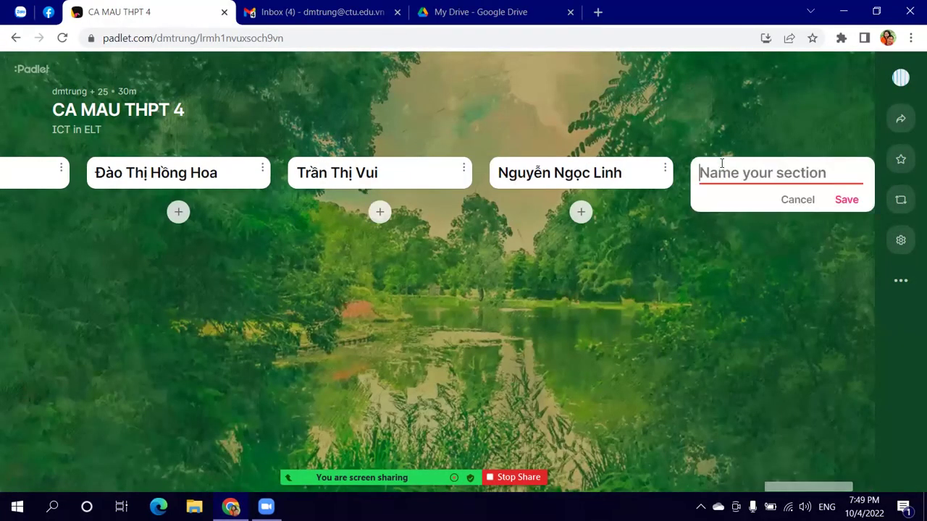
key(ctrl+v)
click(847, 201)
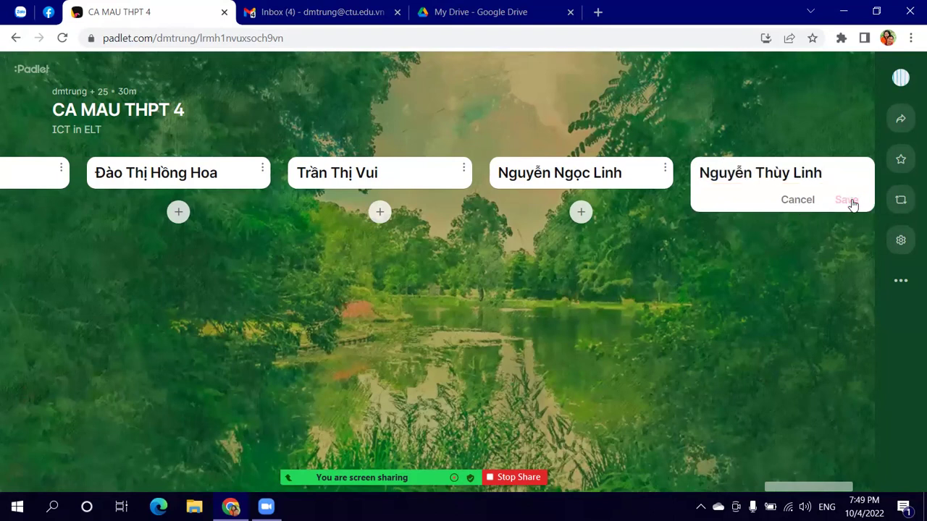
Step: Correct the earlier student's section title by inserting a 'T' after the surname
drag(553, 171, 560, 173)
click(550, 173)
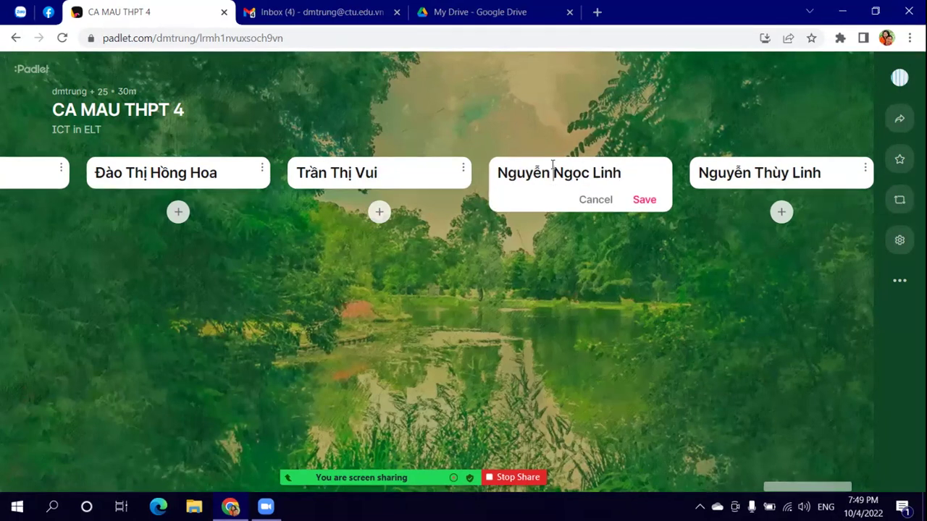
click(552, 173)
text(T)
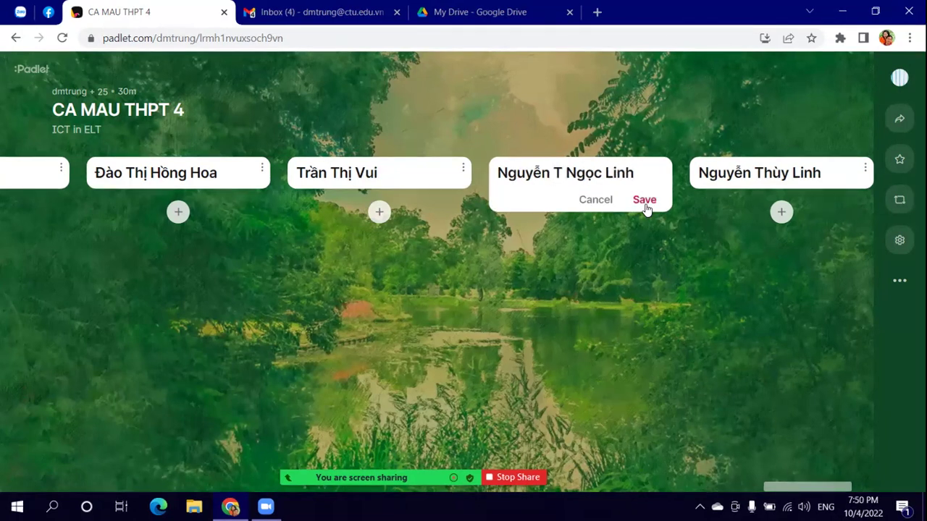
click(644, 201)
Step: Add another section with a typed-in student name, fixing typos before saving
scroll(754, 487, right, 3)
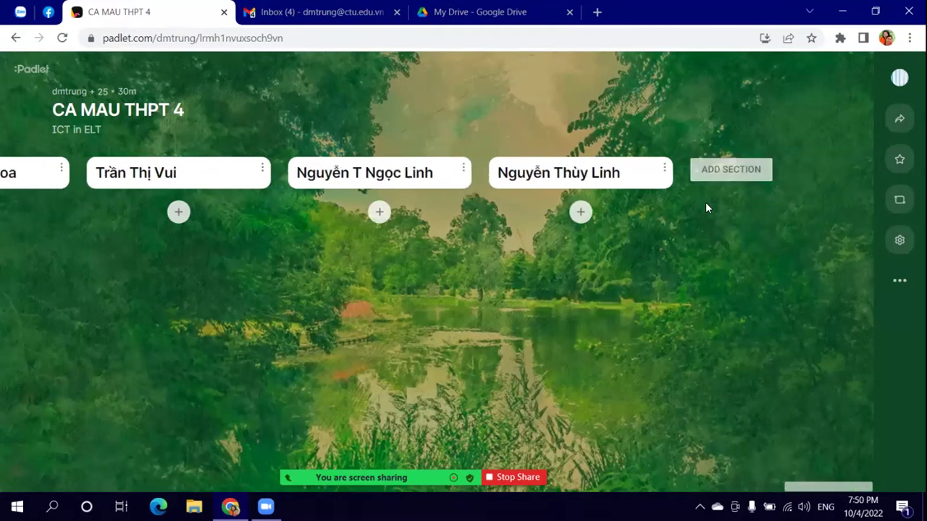
click(710, 168)
text(u)
key(BackSpace)
text(Hu)
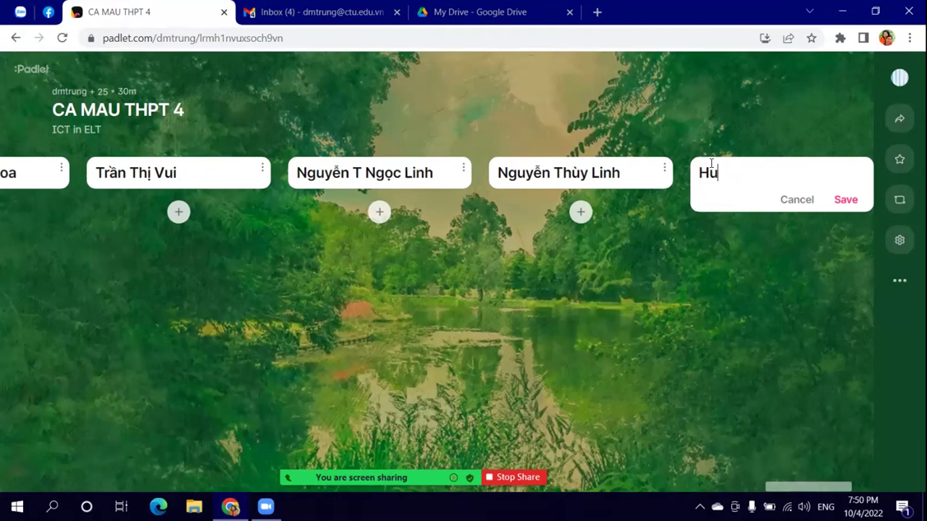
text(wuu)
key(BackSpace)
key(BackSpace)
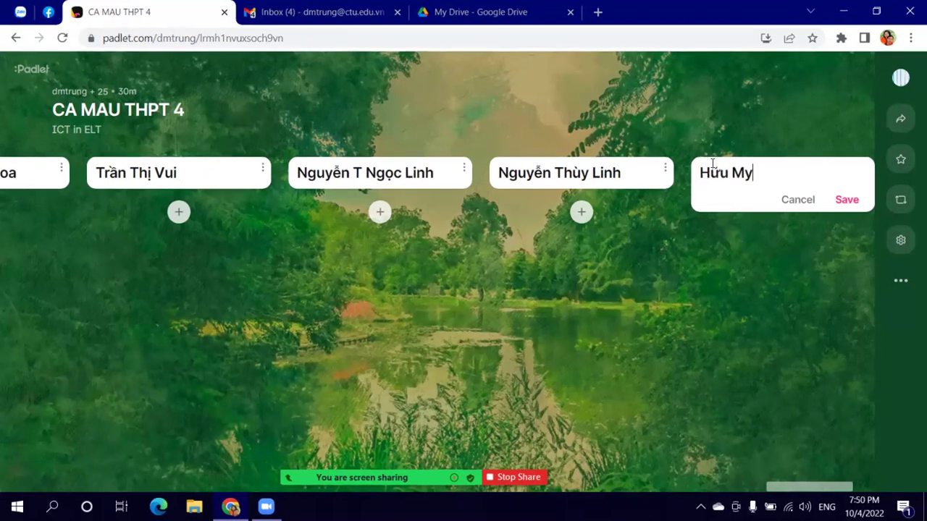
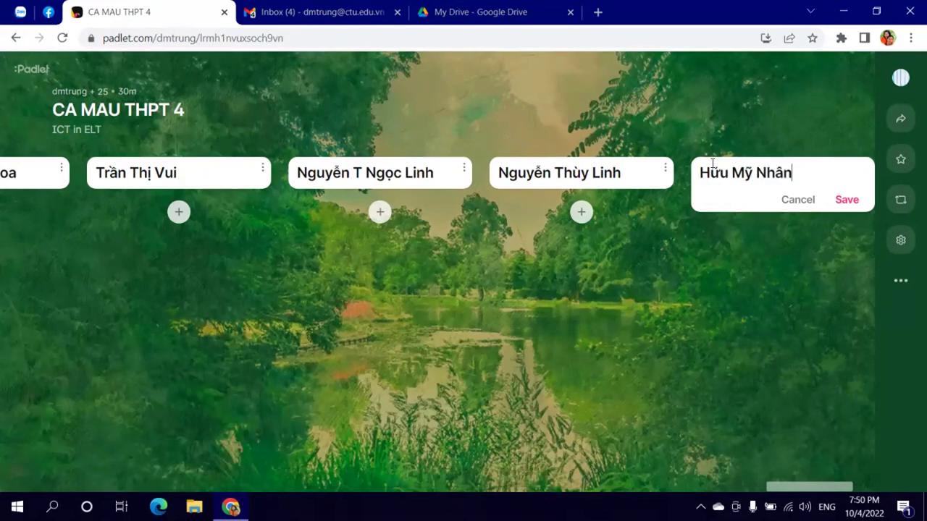
click(847, 200)
Step: Copy a student name requested in Zalo and add it as a new section at the board's end
click(10, 12)
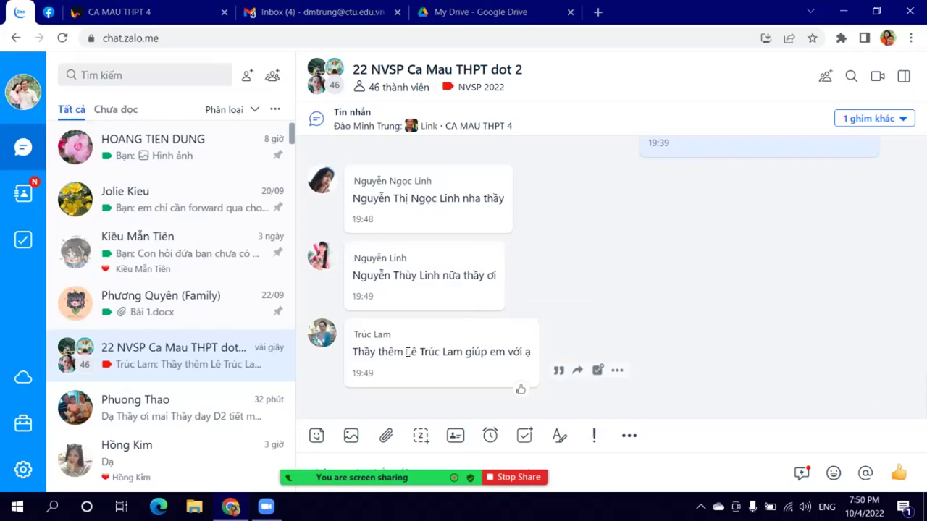
drag(406, 352, 459, 351)
key(ctrl+c)
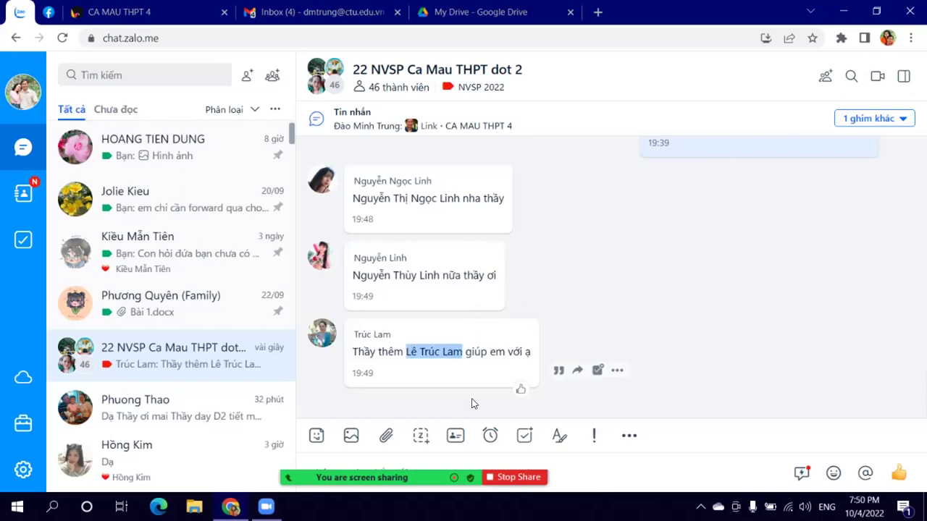
click(550, 465)
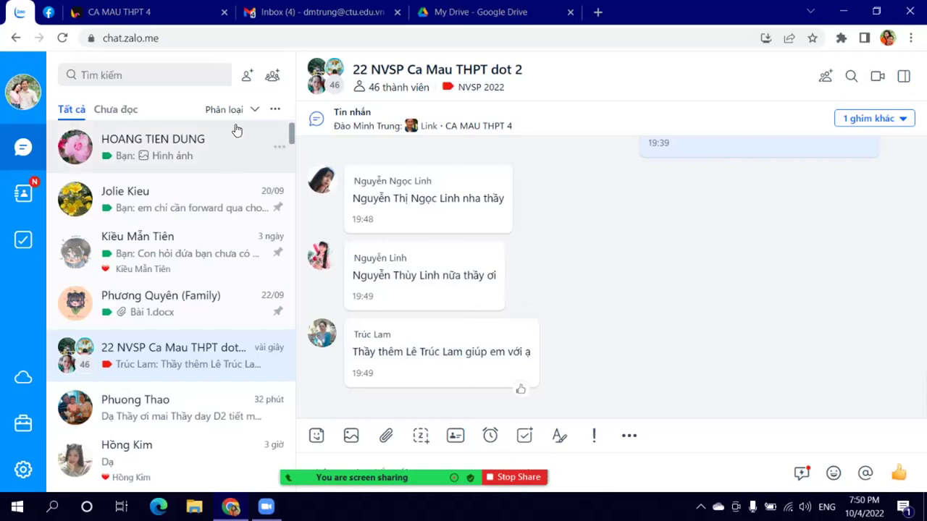
click(120, 11)
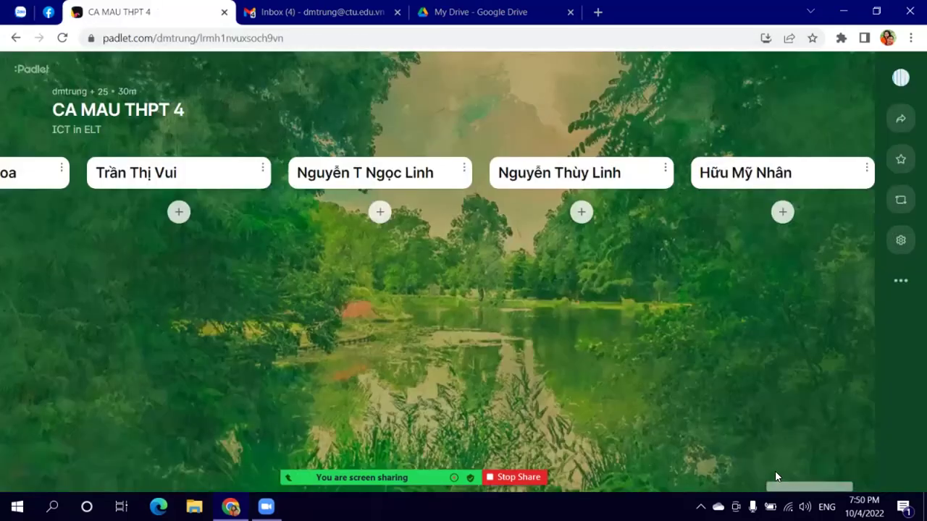
scroll(775, 476, right, 3)
click(730, 172)
key(ctrl+v)
click(842, 205)
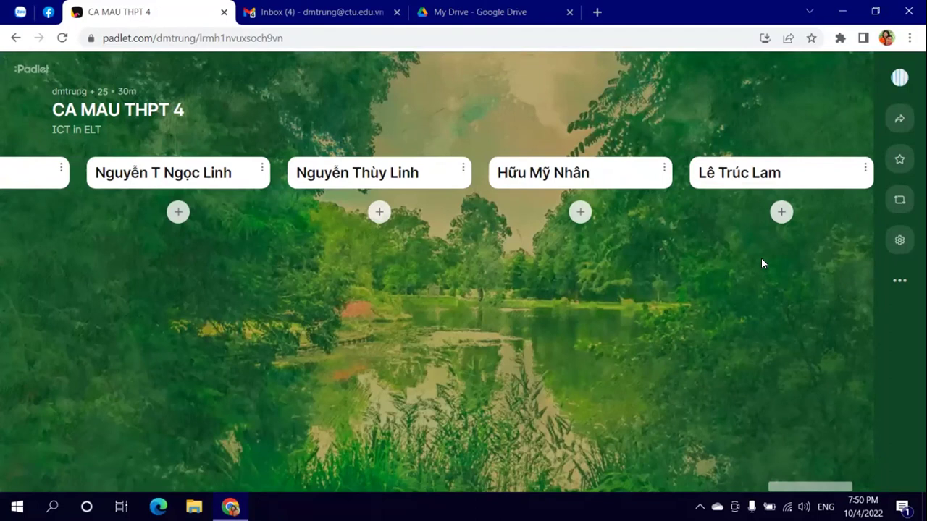
drag(826, 486, 719, 494)
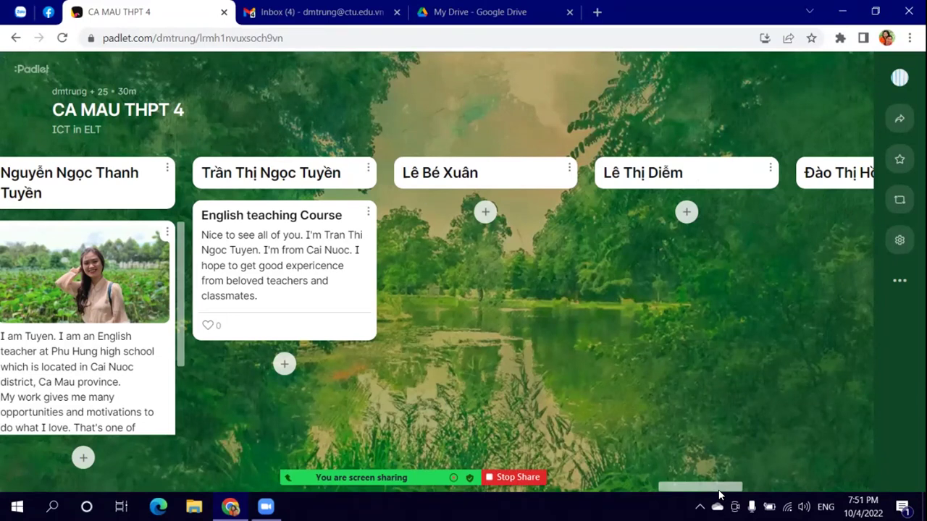
drag(721, 491, 547, 489)
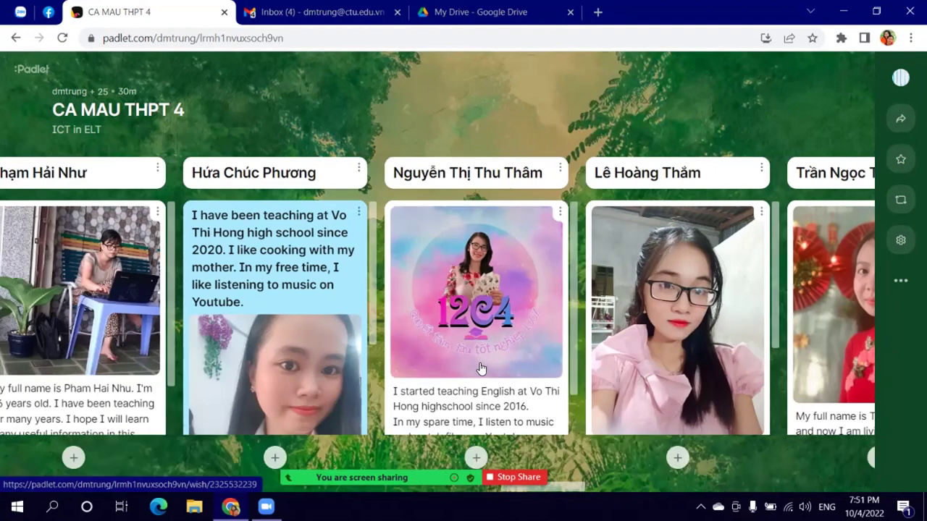
drag(544, 492, 505, 492)
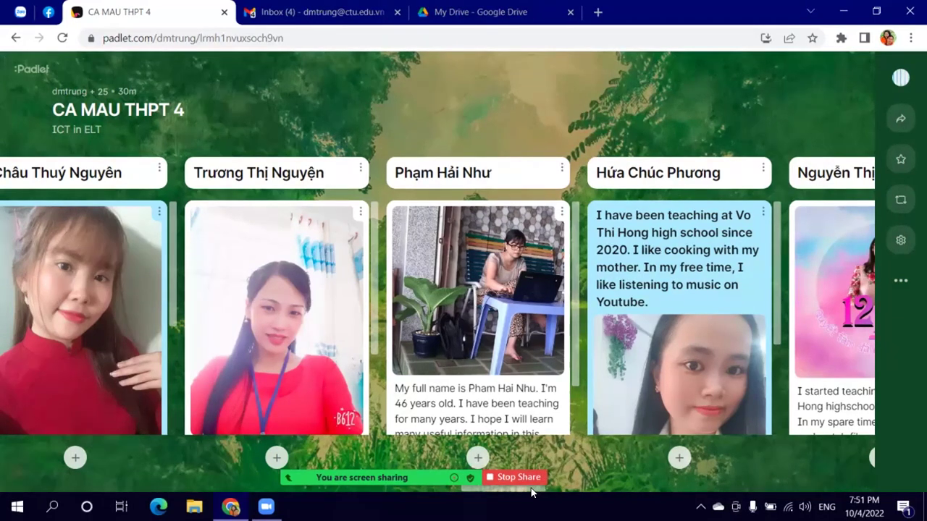
click(519, 477)
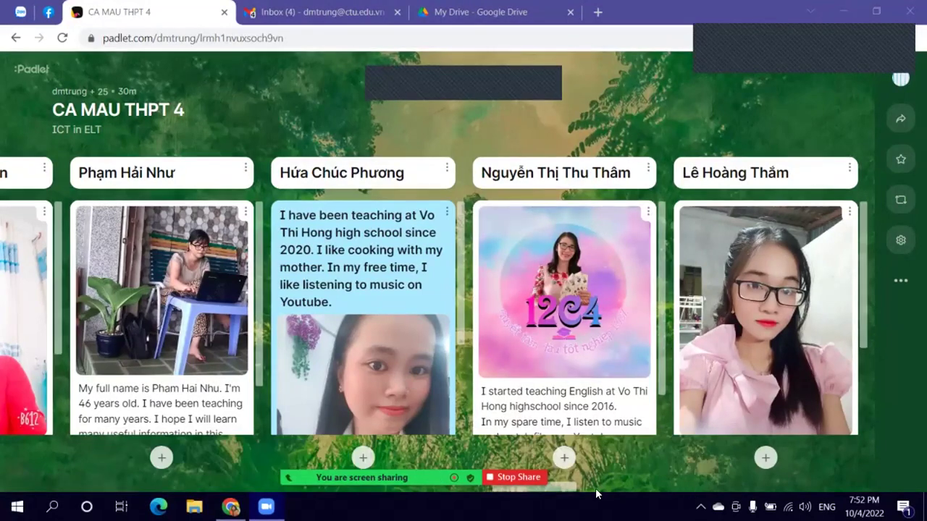
click(490, 489)
scroll(490, 490, left, 3)
scroll(489, 490, left, 10)
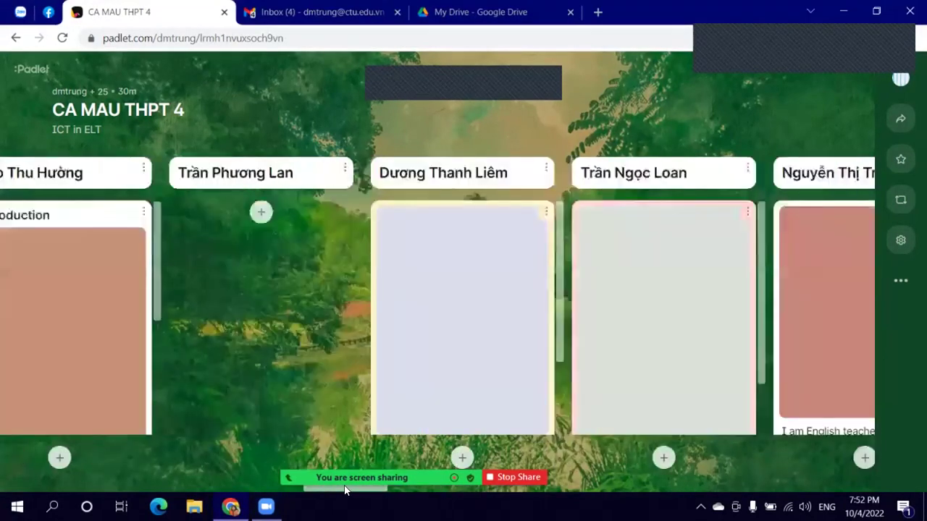
scroll(156, 472, left, 8)
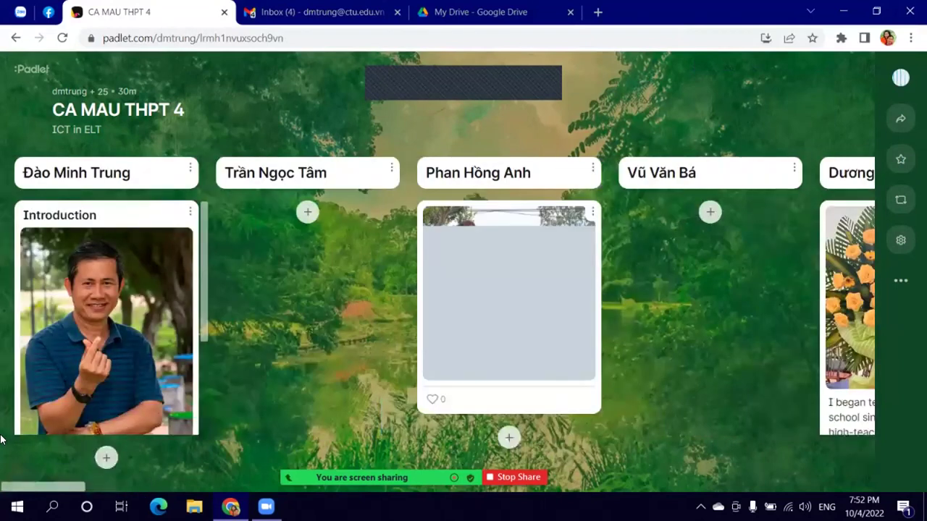
scroll(93, 243, down, 5)
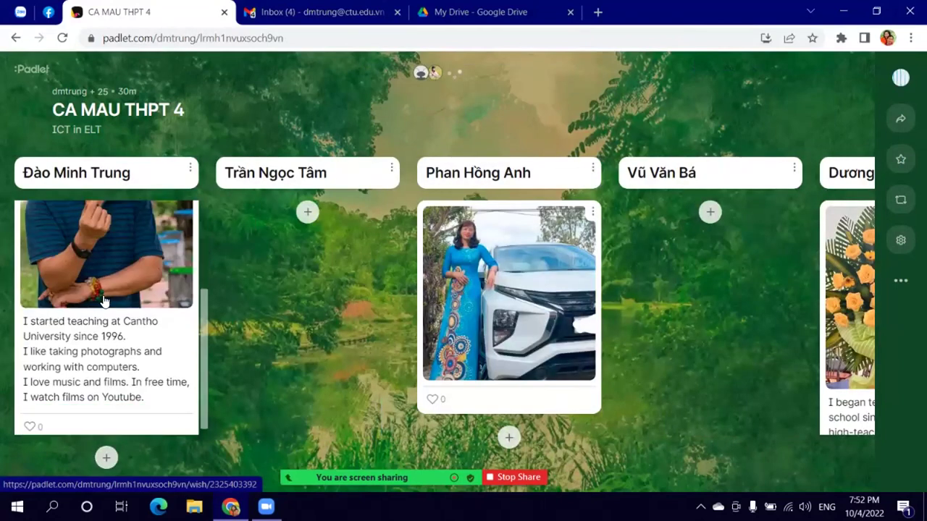
scroll(102, 297, up, 5)
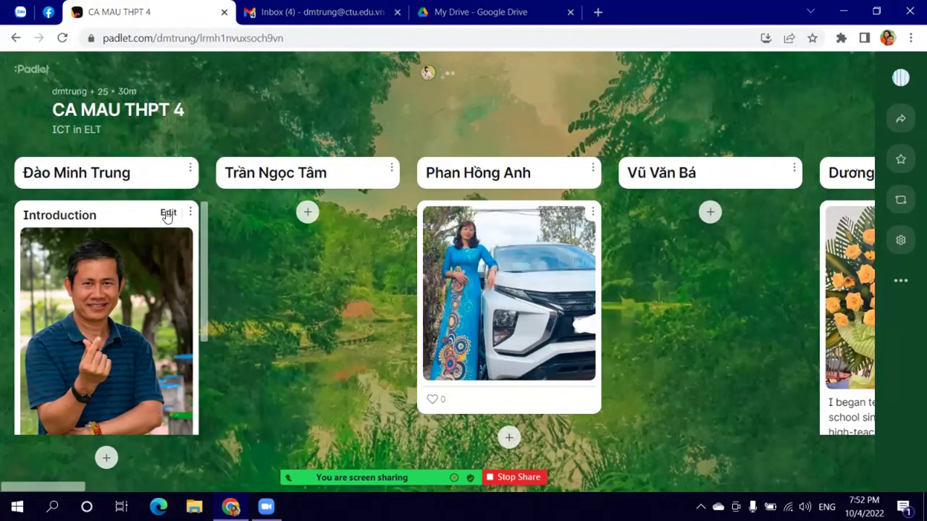
Step: Edit the Introduction post, remove its photo, and start uploading a replacement image
click(166, 214)
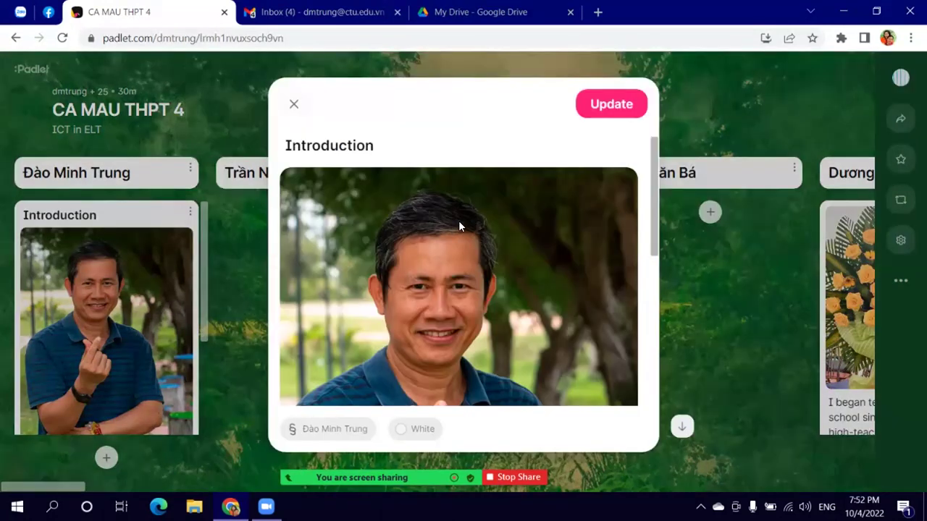
scroll(479, 241, down, 5)
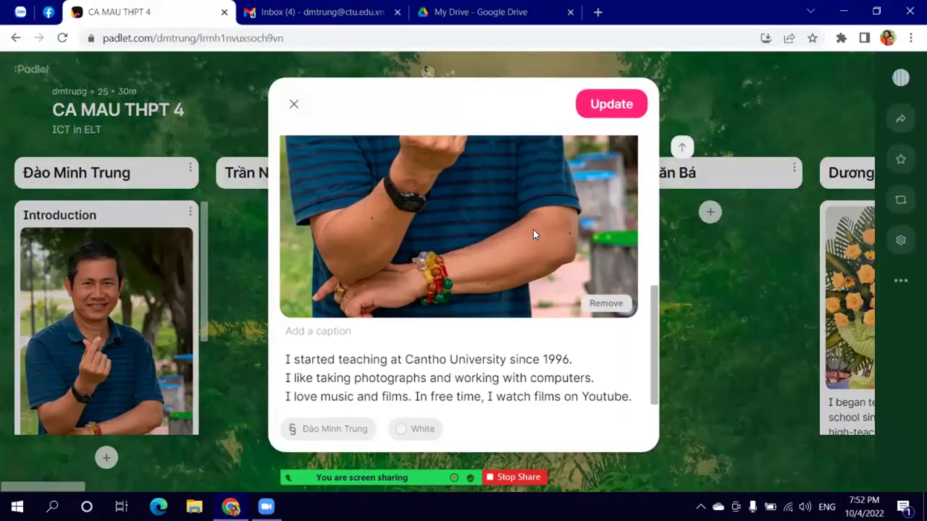
click(598, 305)
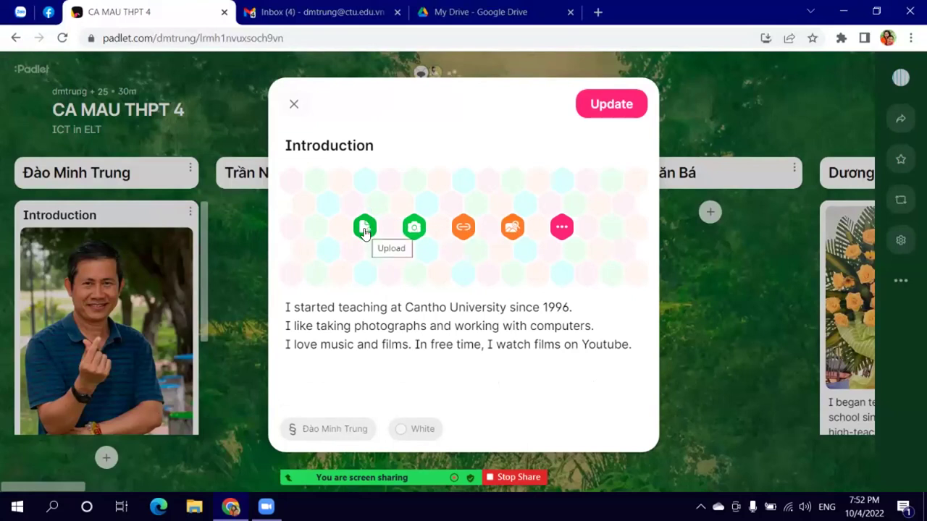
click(365, 229)
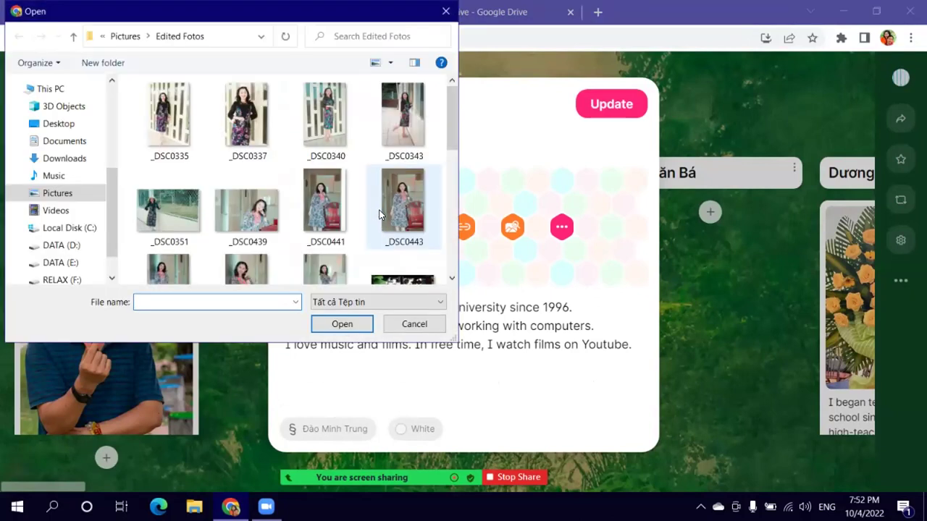
Step: Browse the Edited Fotos folder and the DATA (D:) drive for a suitable photo
scroll(376, 217, down, 2)
scroll(387, 221, down, 2)
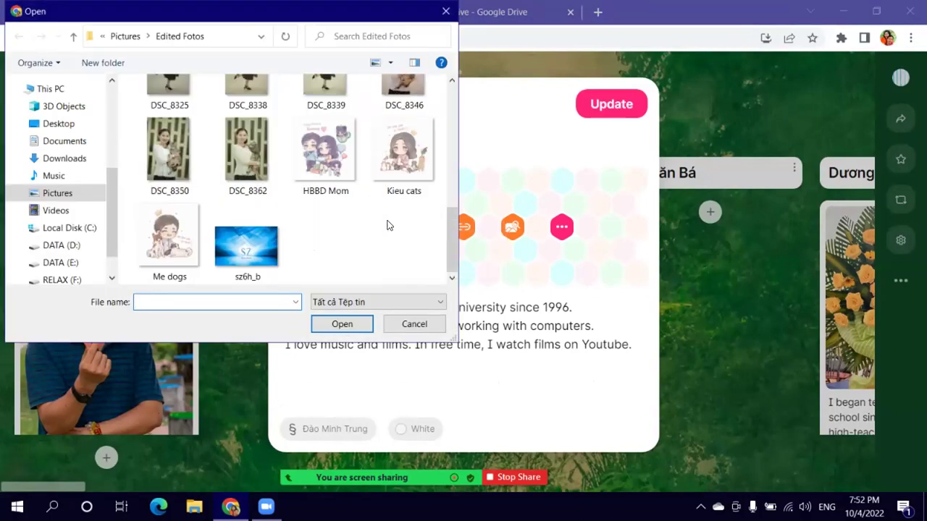
scroll(387, 225, up, 5)
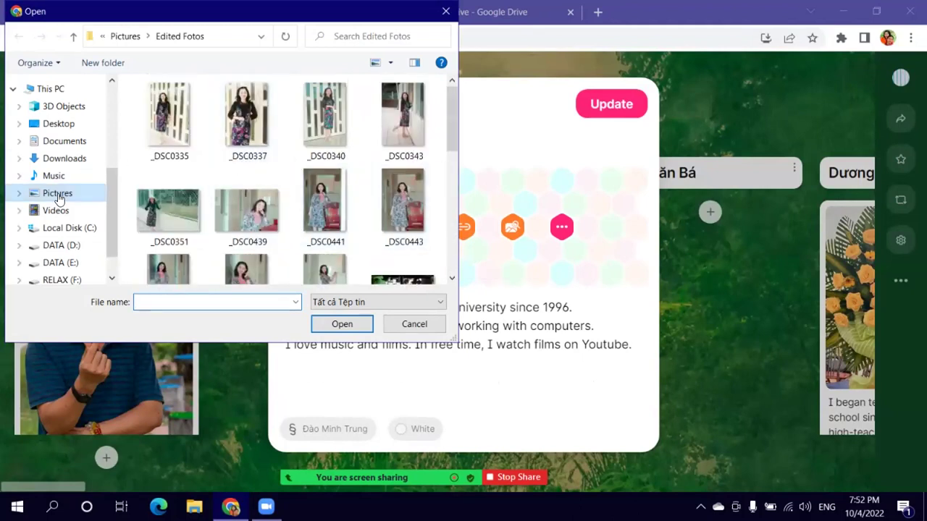
click(126, 36)
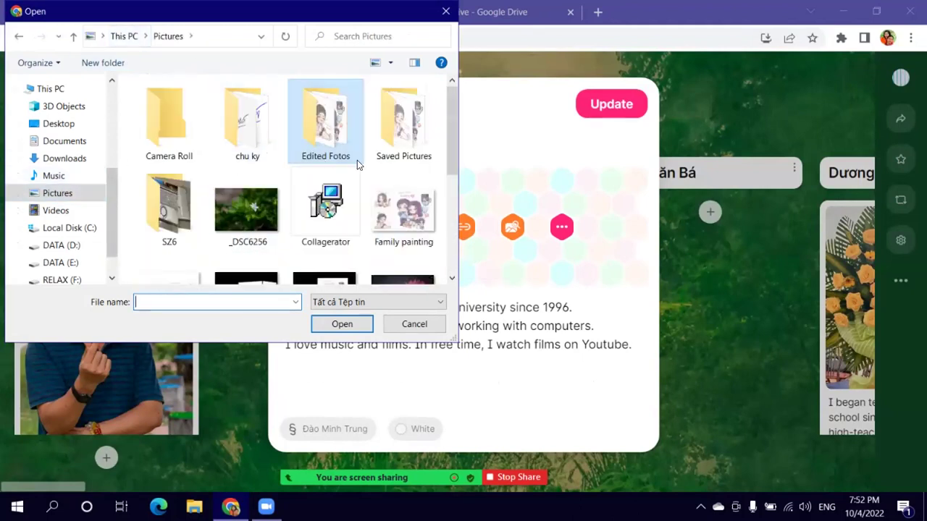
double_click(321, 141)
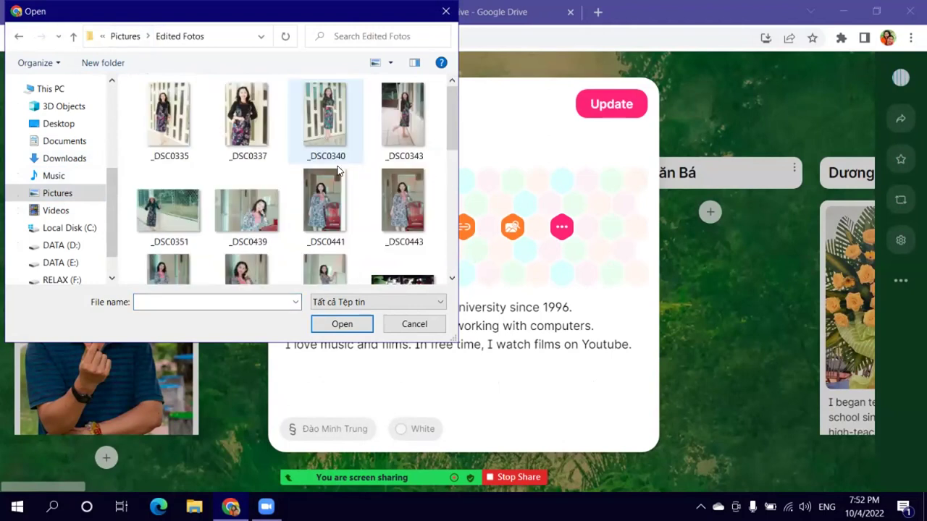
scroll(338, 171, down, 10)
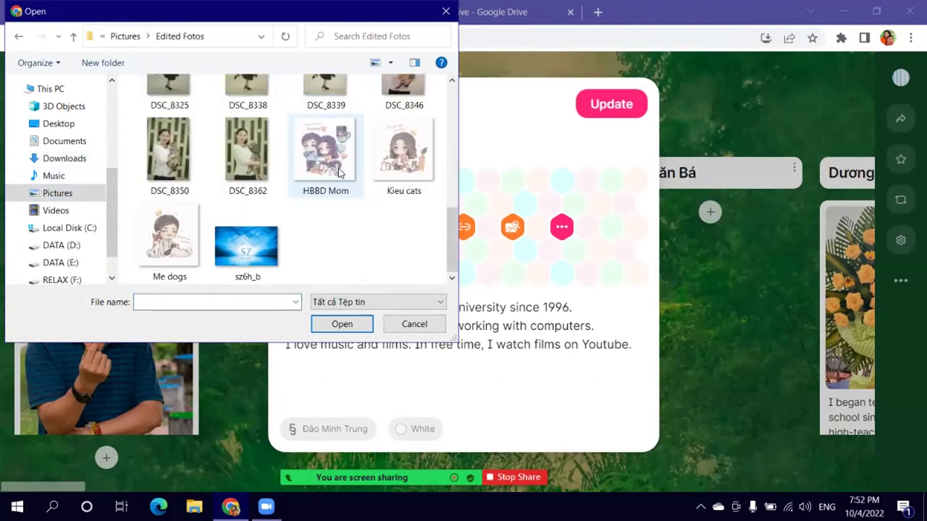
scroll(338, 170, up, 10)
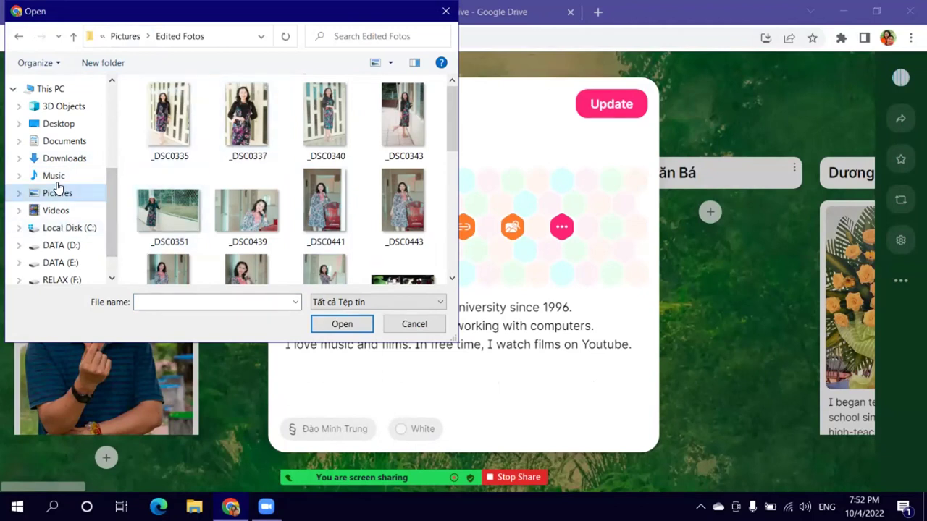
click(71, 244)
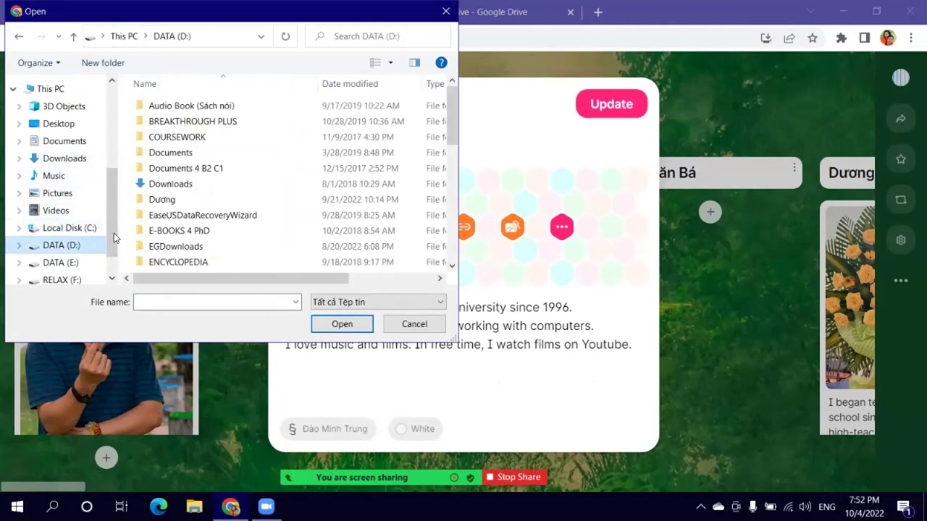
scroll(207, 197, down, 4)
scroll(213, 201, down, 1)
scroll(218, 205, up, 1)
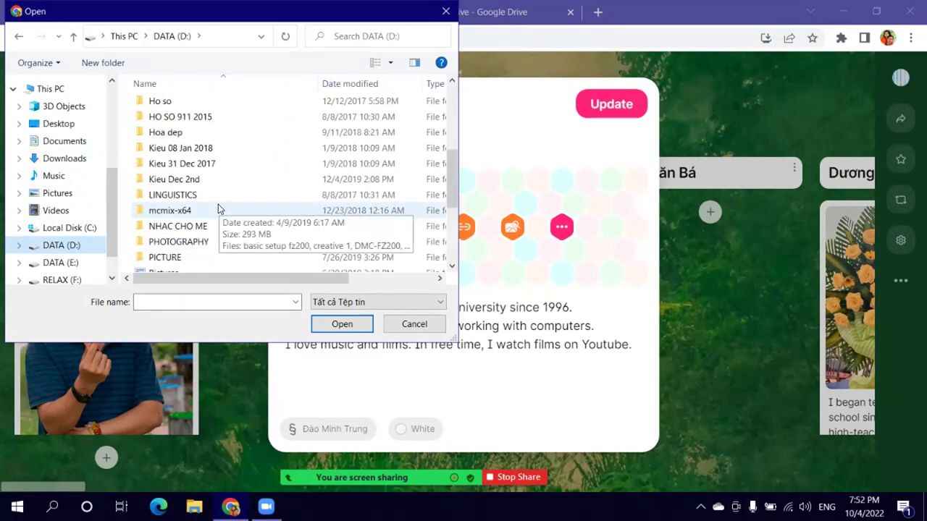
scroll(217, 204, up, 2)
scroll(218, 204, up, 2)
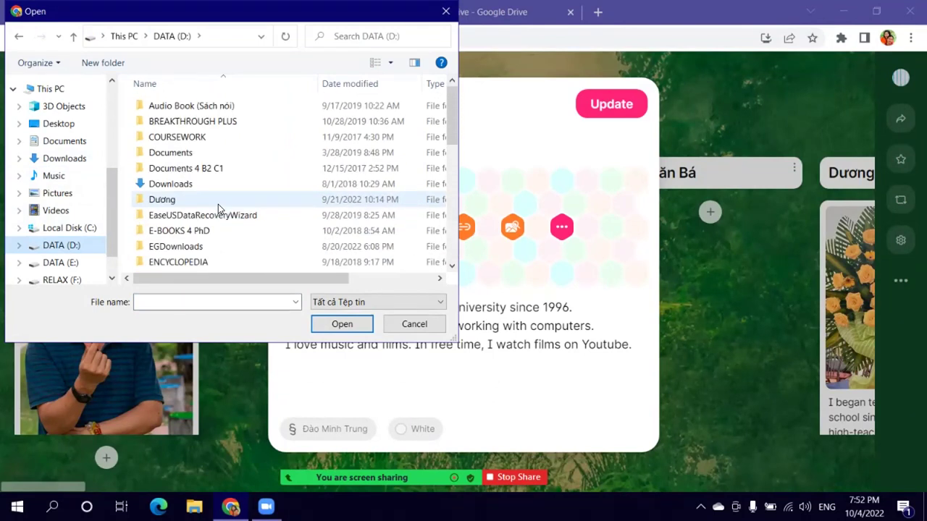
scroll(218, 205, down, 8)
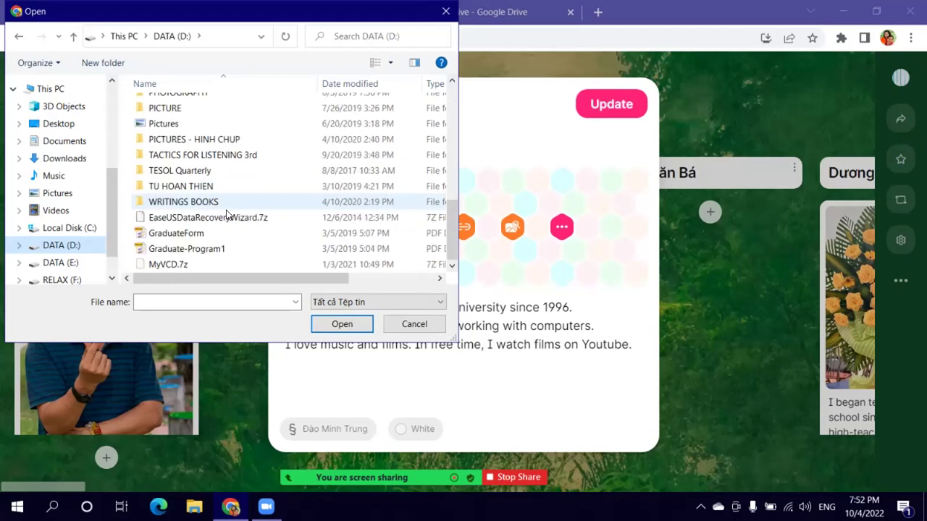
Step: Choose the Me dogs picture from Saved Pictures to upload
click(47, 194)
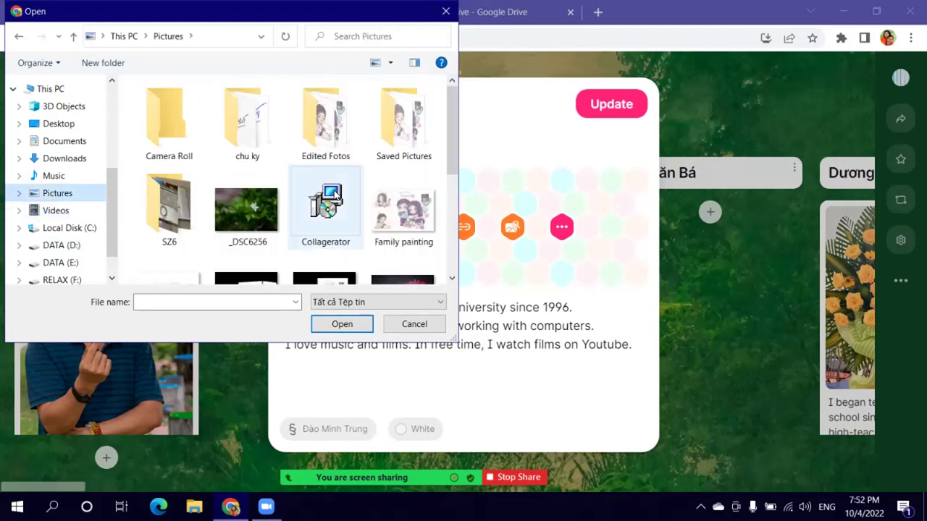
scroll(337, 195, down, 1)
scroll(355, 206, down, 2)
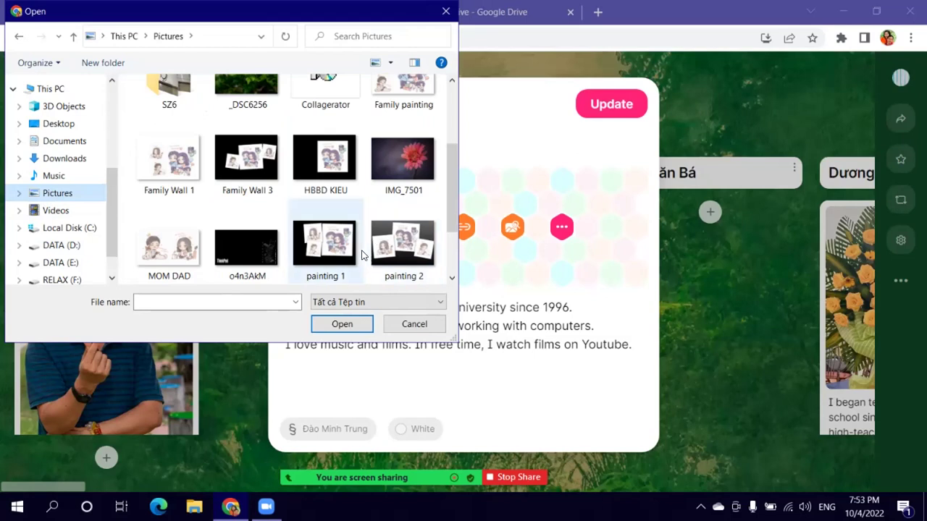
scroll(386, 268, down, 2)
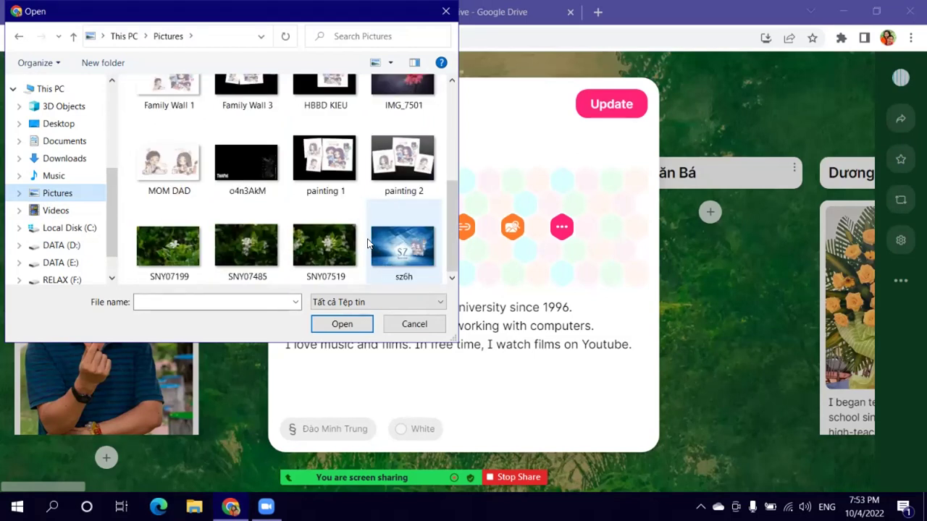
scroll(352, 196, up, 3)
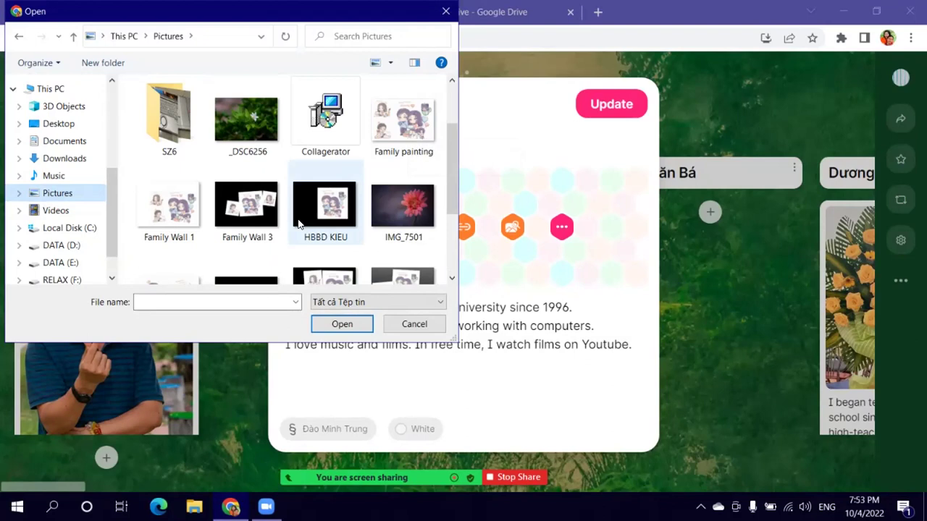
scroll(348, 209, up, 1)
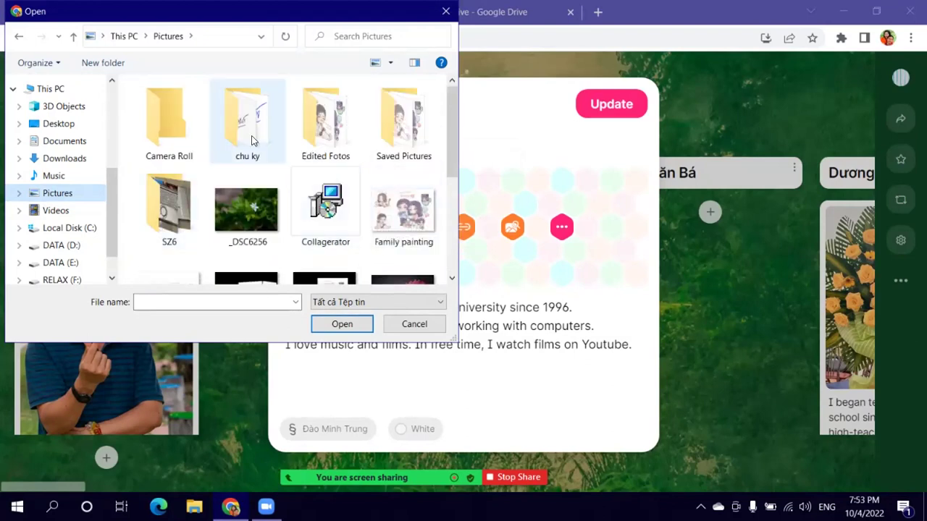
double_click(397, 141)
double_click(324, 130)
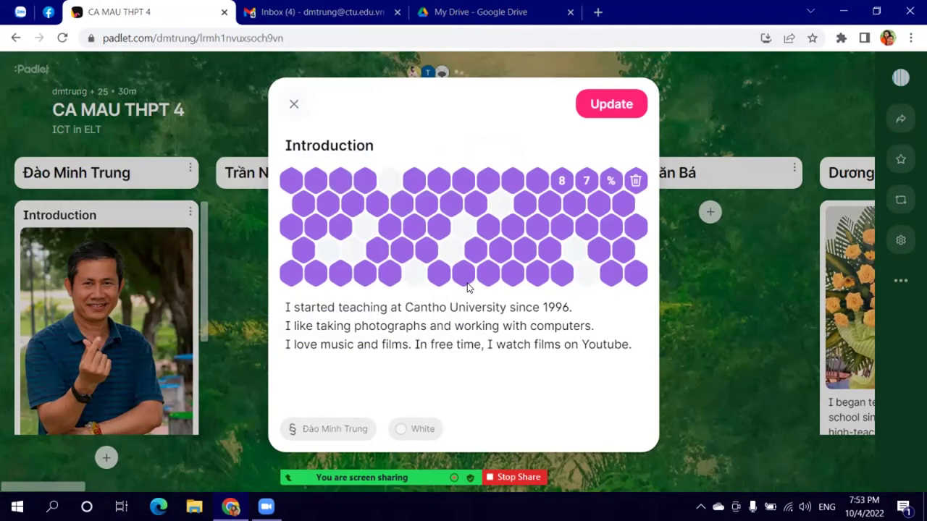
Step: Update the Introduction post with the Me dogs picture and check it on the board
scroll(488, 270, down, 2)
scroll(491, 276, down, 2)
scroll(502, 284, up, 2)
click(629, 108)
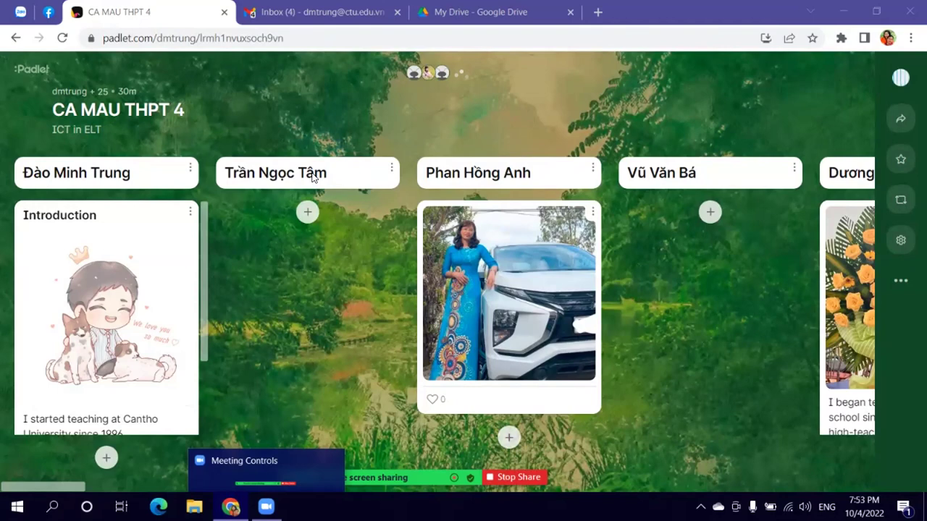
drag(71, 484, 71, 485)
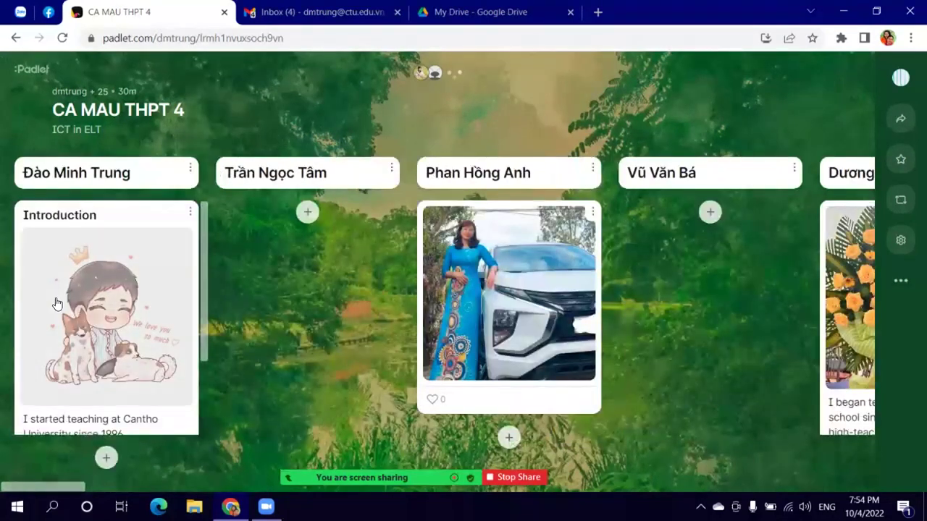
mouse_move(181, 211)
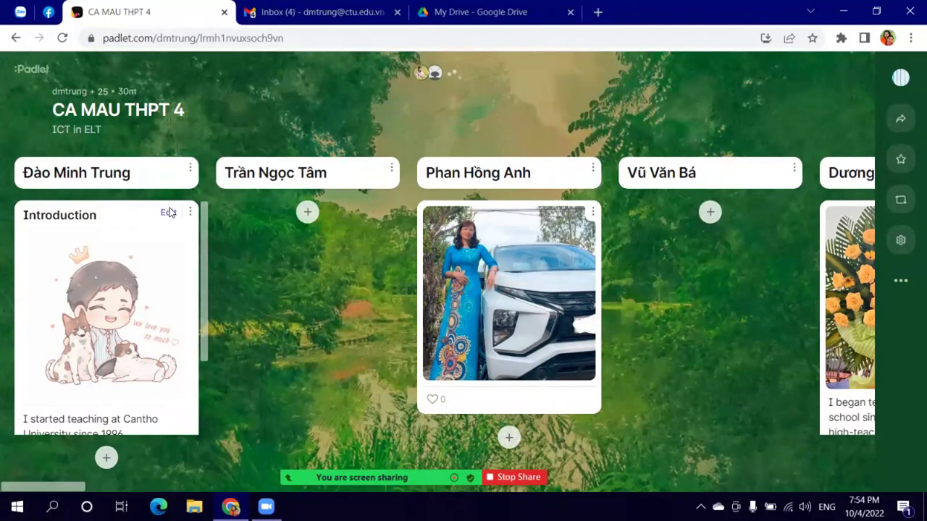
Step: Remove the dog picture from the Introduction post and upload the HBBD Mom picture instead
click(168, 212)
scroll(540, 224, down, 5)
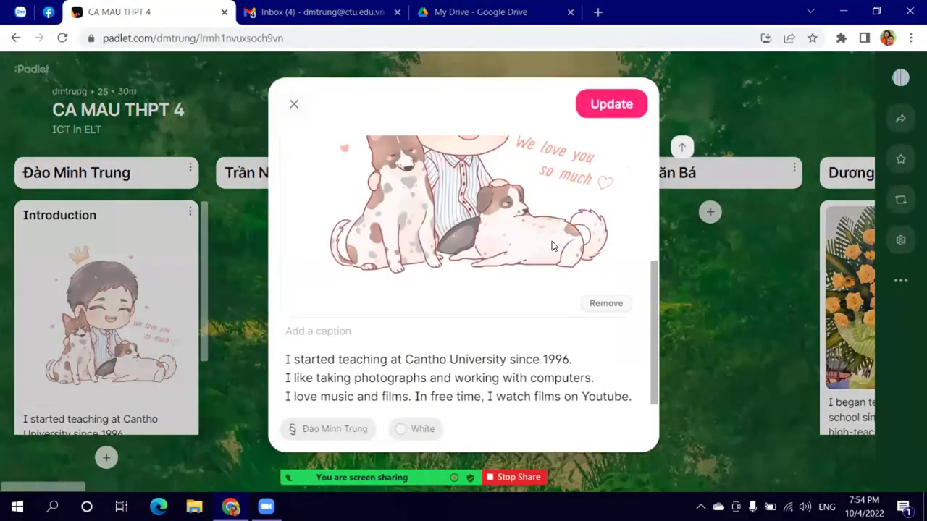
click(599, 304)
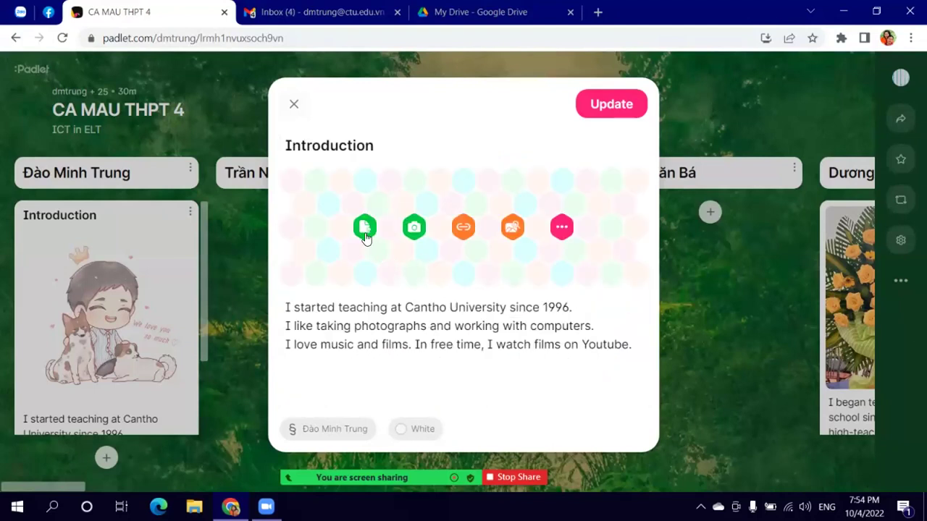
click(364, 228)
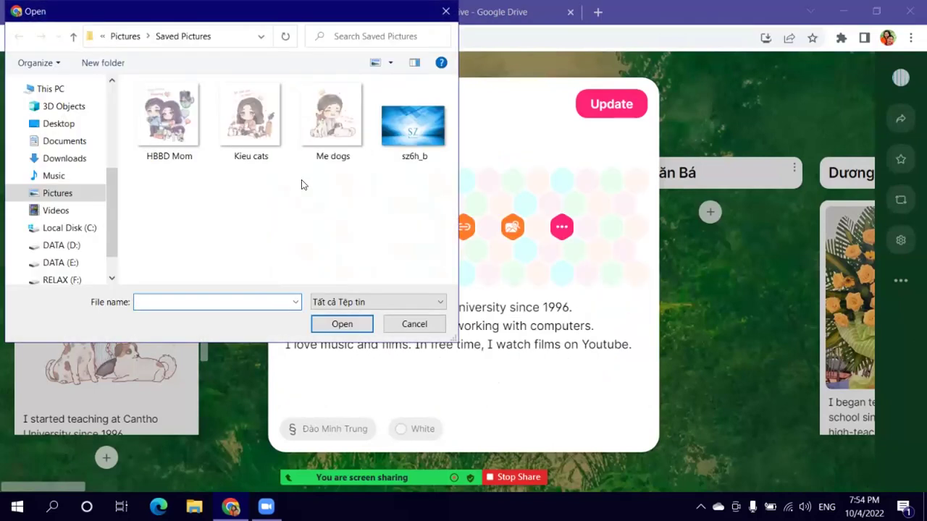
click(161, 131)
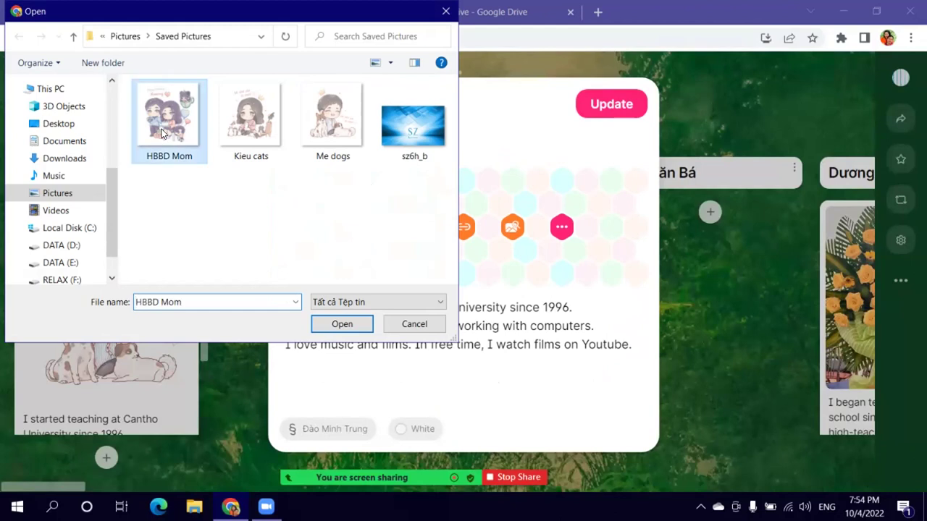
click(341, 324)
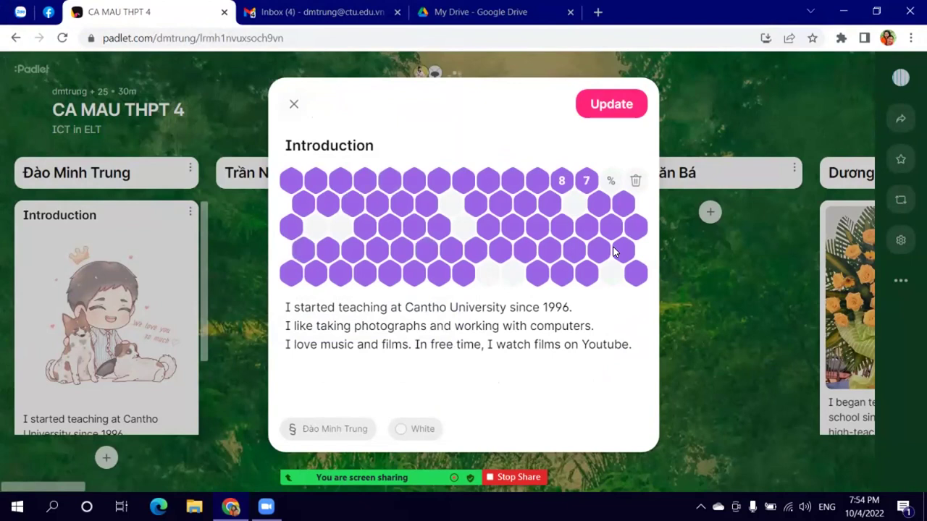
Step: Review the post with the Happy Birthday Mommy picture and click Update to save it
scroll(541, 255, down, 4)
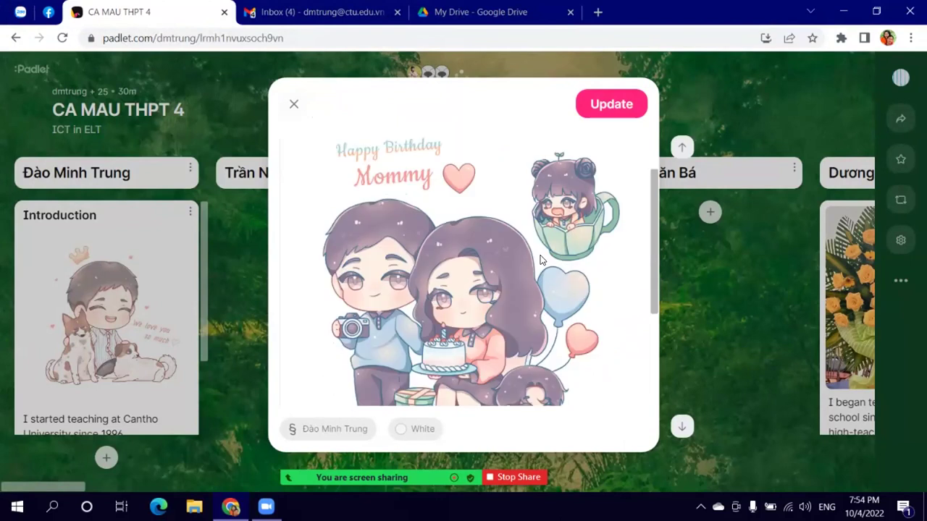
scroll(540, 255, up, 2)
scroll(541, 255, up, 1)
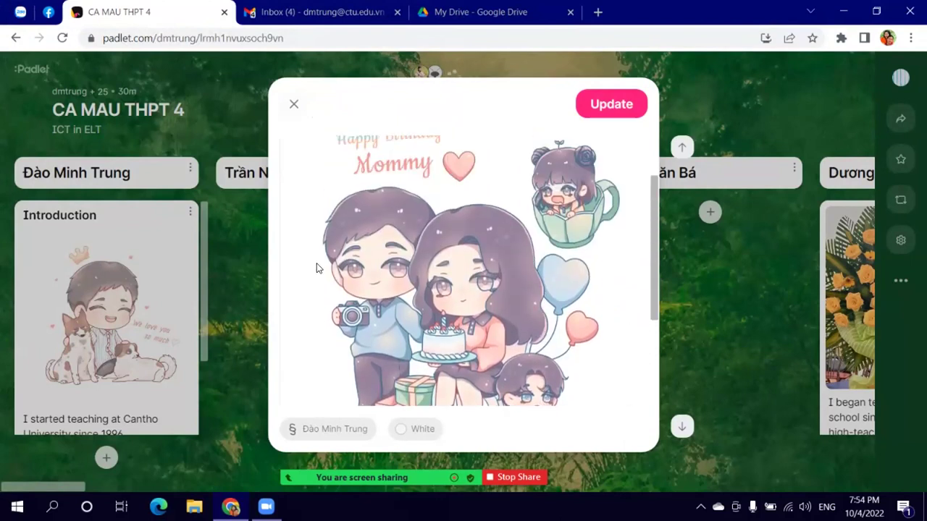
scroll(383, 305, down, 2)
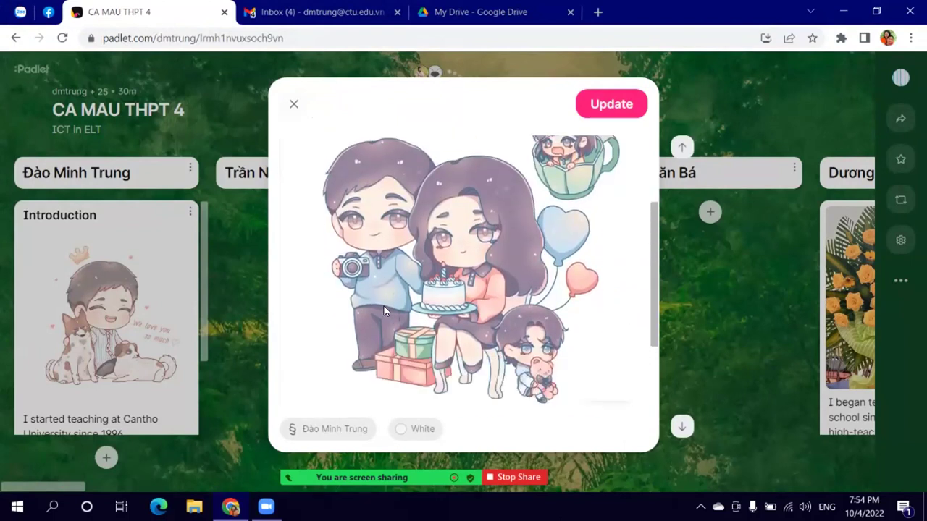
scroll(572, 195, up, 2)
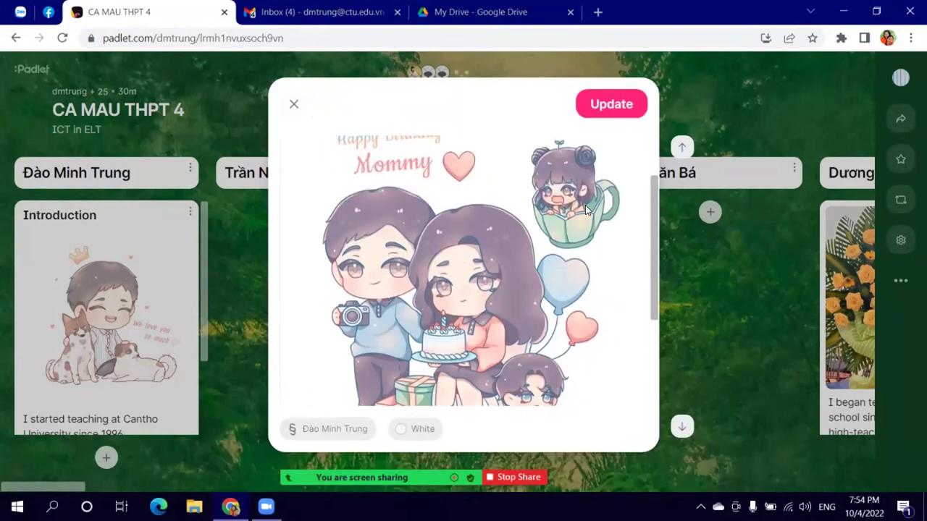
scroll(536, 334, down, 4)
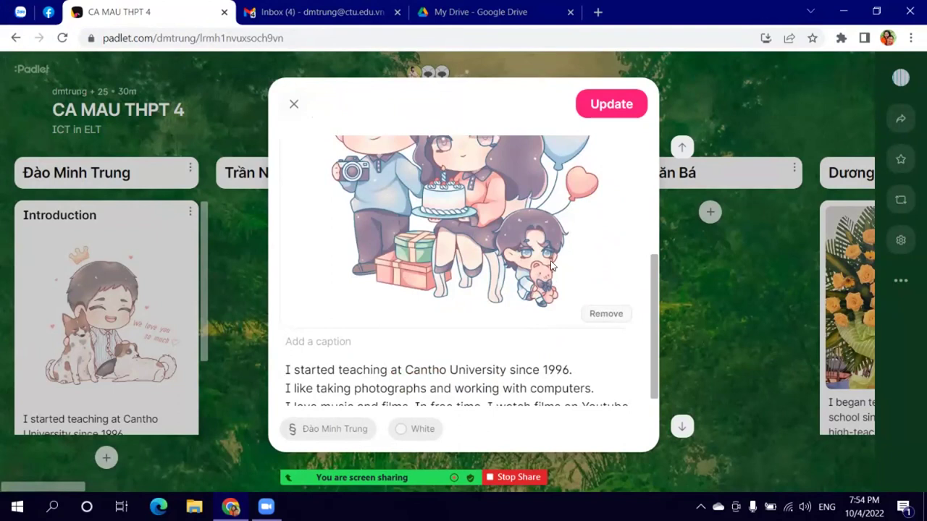
scroll(546, 290, up, 4)
scroll(500, 306, down, 2)
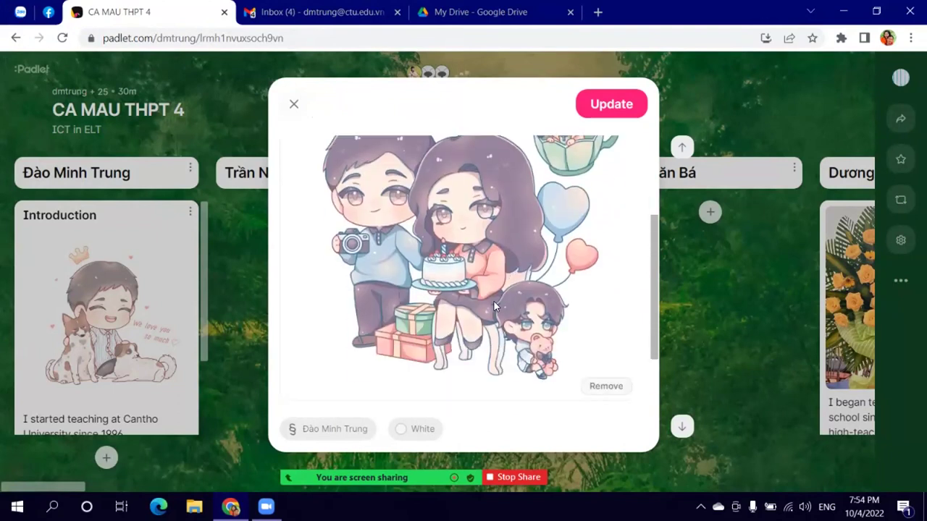
scroll(491, 291, up, 2)
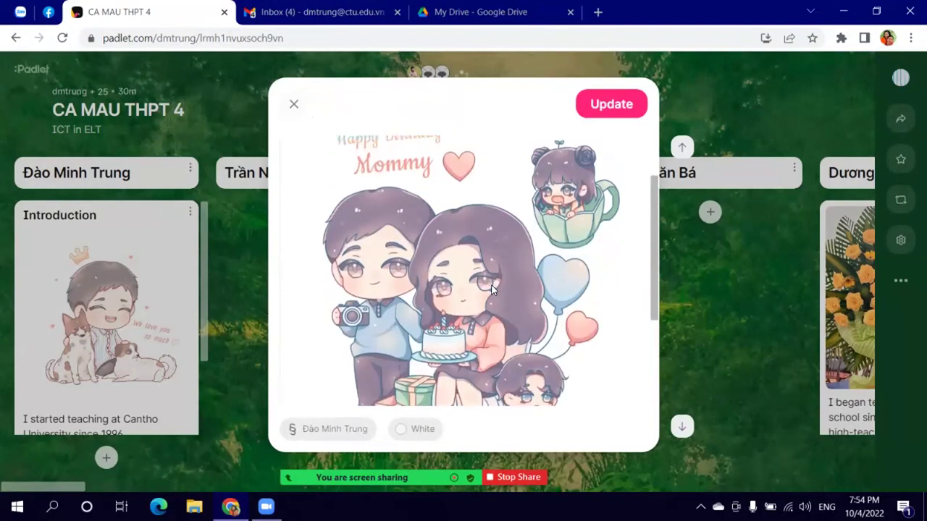
click(605, 105)
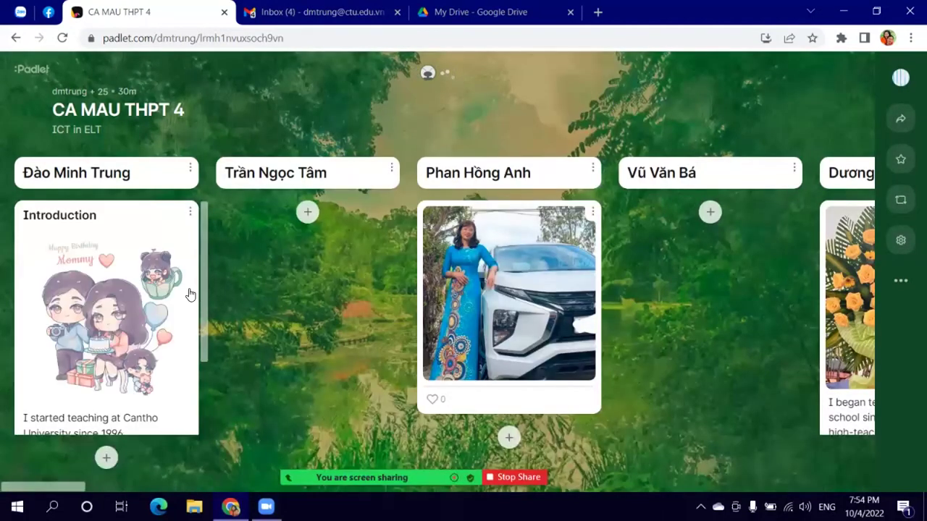
Step: Scroll the board right through later teachers' introduction posts, then switch to the Gmail inbox tab
scroll(190, 294, down, 3)
scroll(145, 319, up, 1)
scroll(132, 333, down, 1)
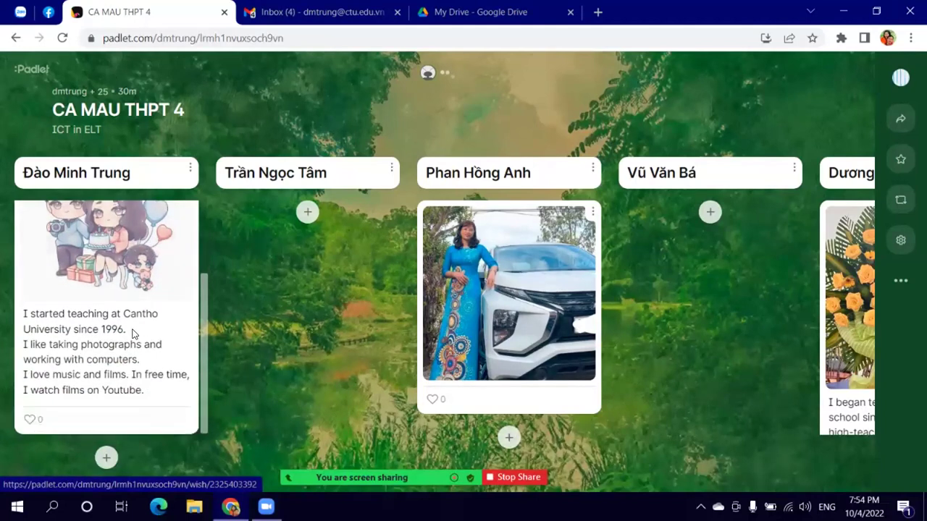
scroll(146, 310, up, 3)
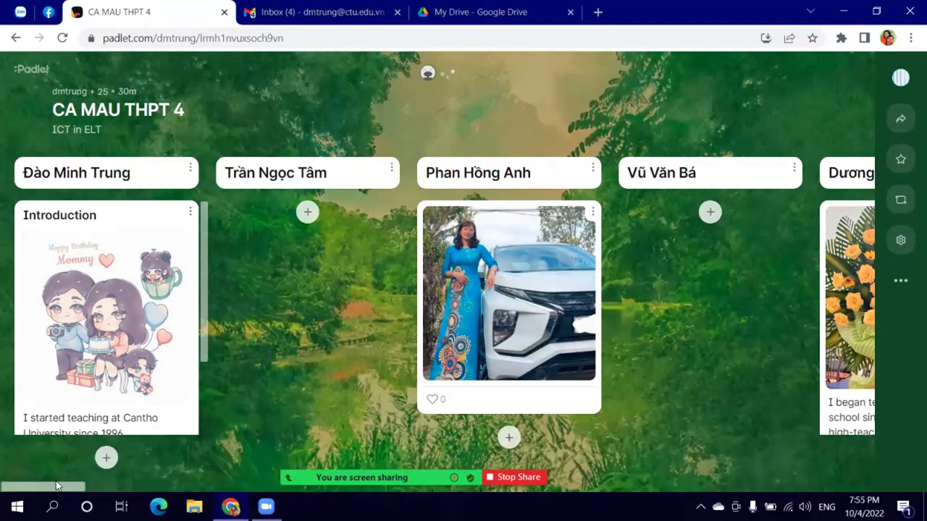
drag(55, 483, 637, 490)
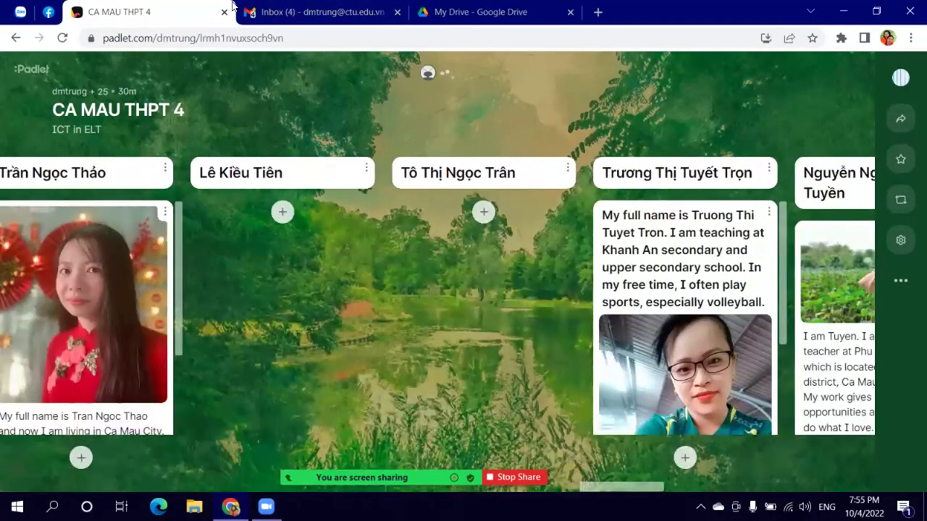
click(340, 12)
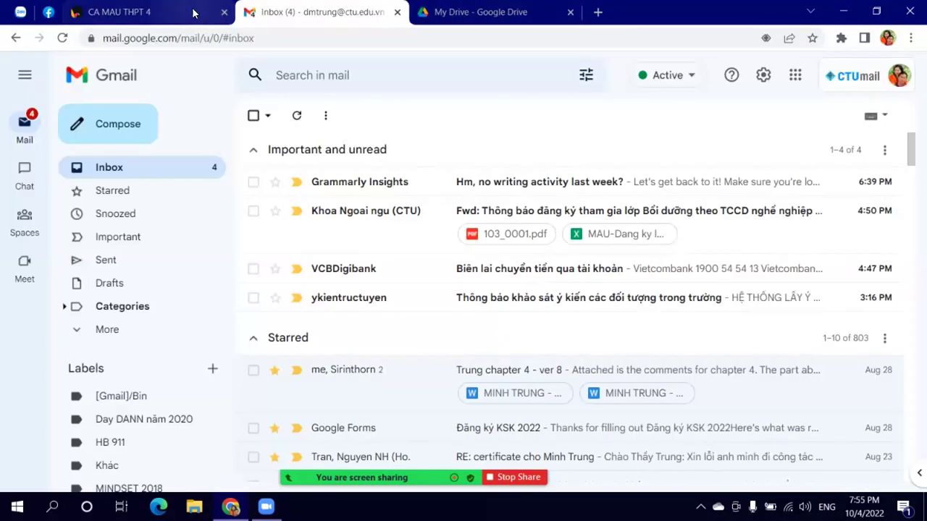
Step: Return to the CA MAU THPT 4 board and scroll across the teachers' introduction columns
click(188, 11)
drag(618, 488, 288, 469)
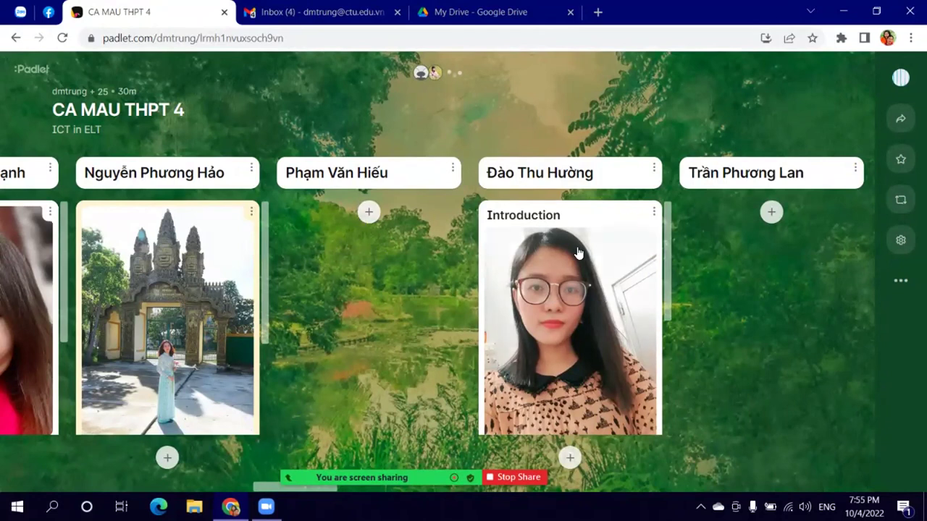
Step: Scroll back left across the teachers' posts, then switch to the My Drive tab
scroll(155, 311, down, 3)
scroll(167, 341, up, 3)
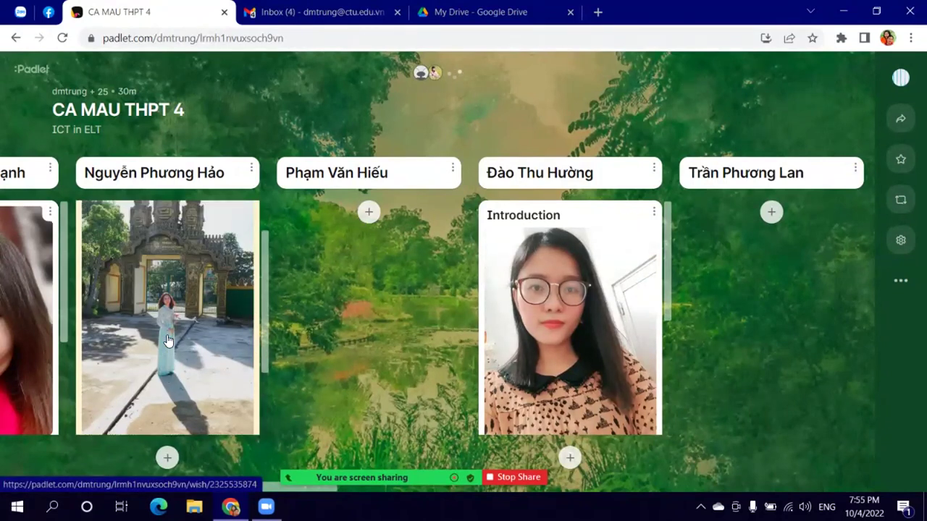
scroll(167, 338, down, 3)
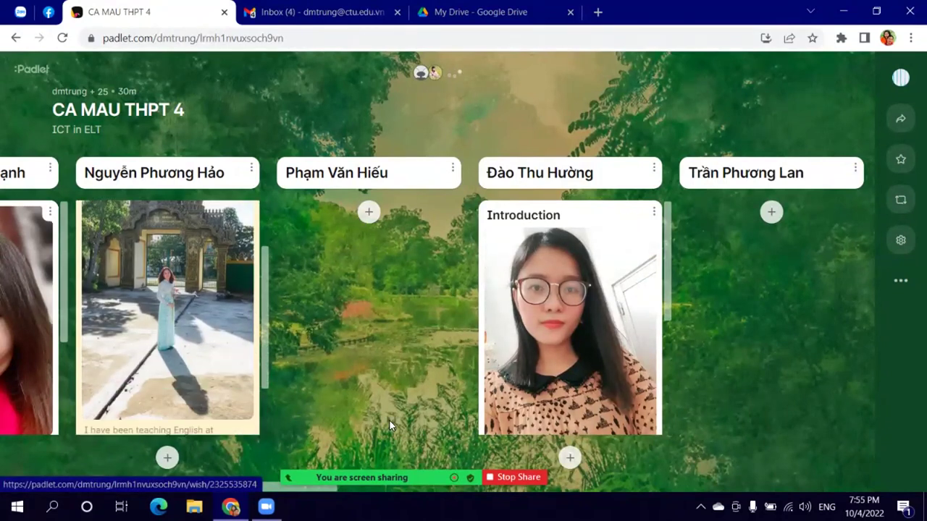
mouse_move(303, 490)
drag(302, 490, 158, 484)
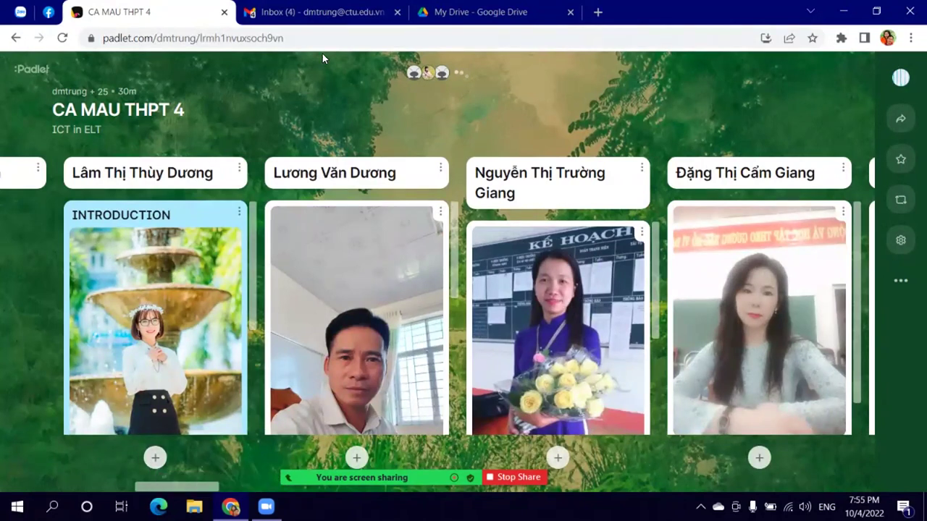
click(467, 13)
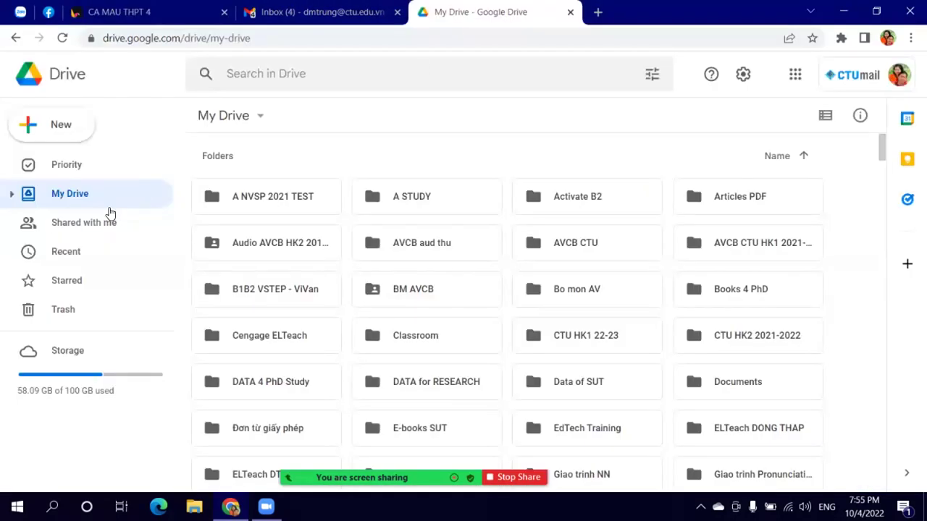
Step: Open the ICT 2022 folder in My Drive
click(75, 132)
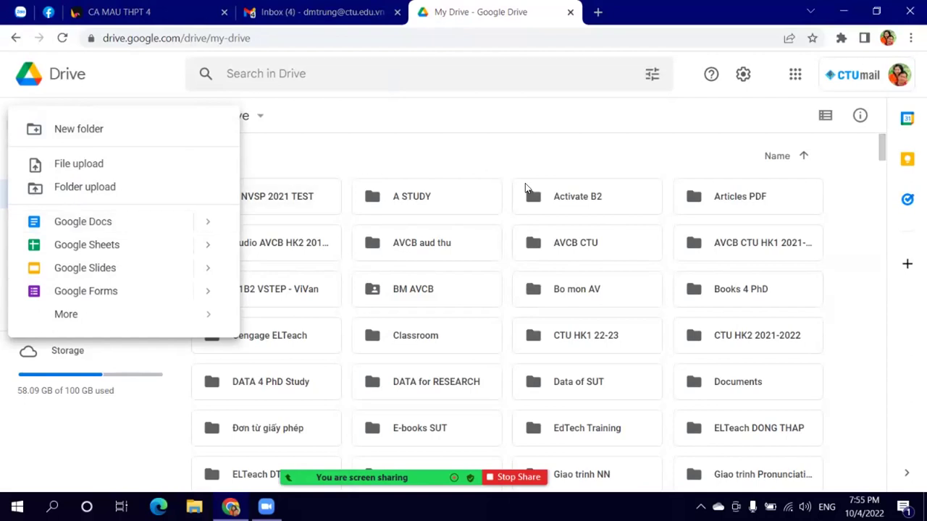
scroll(658, 302, down, 3)
click(566, 308)
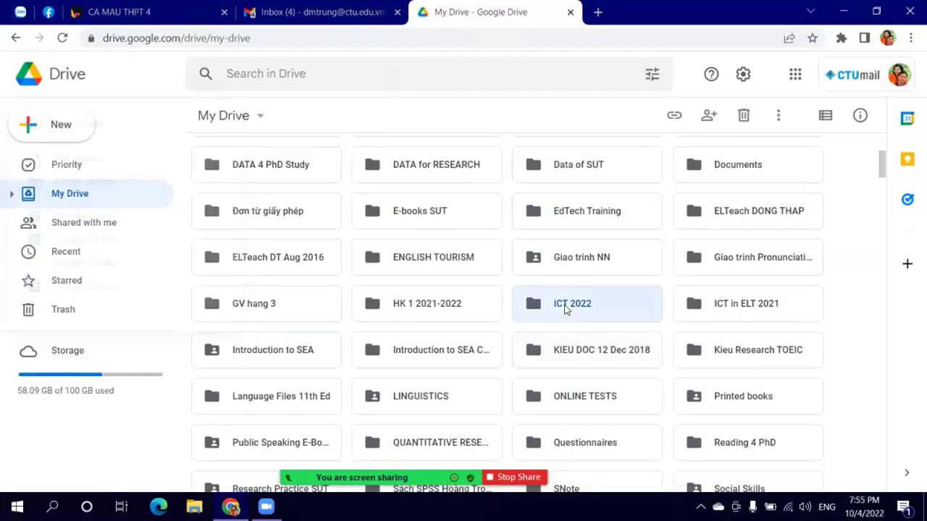
double_click(566, 309)
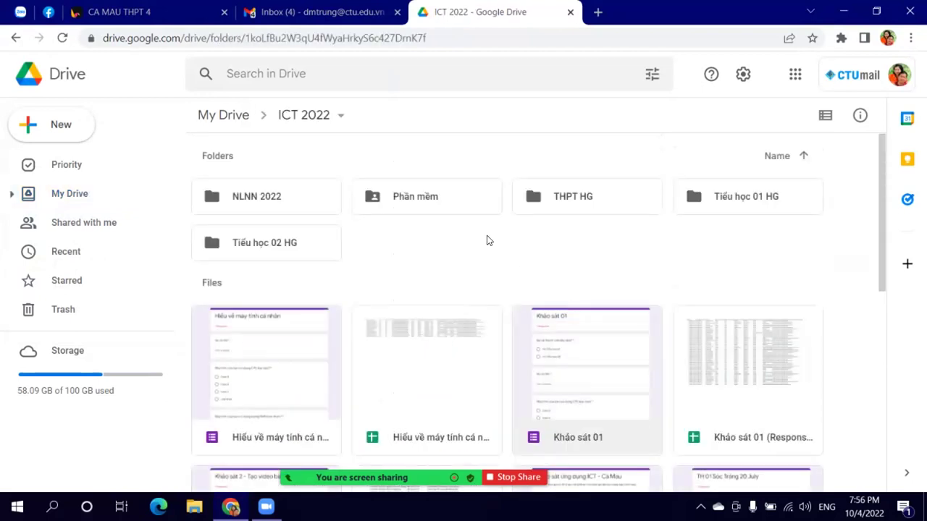
Step: Create a new folder named 'CA MAU THPT 4' inside ICT 2022
click(42, 129)
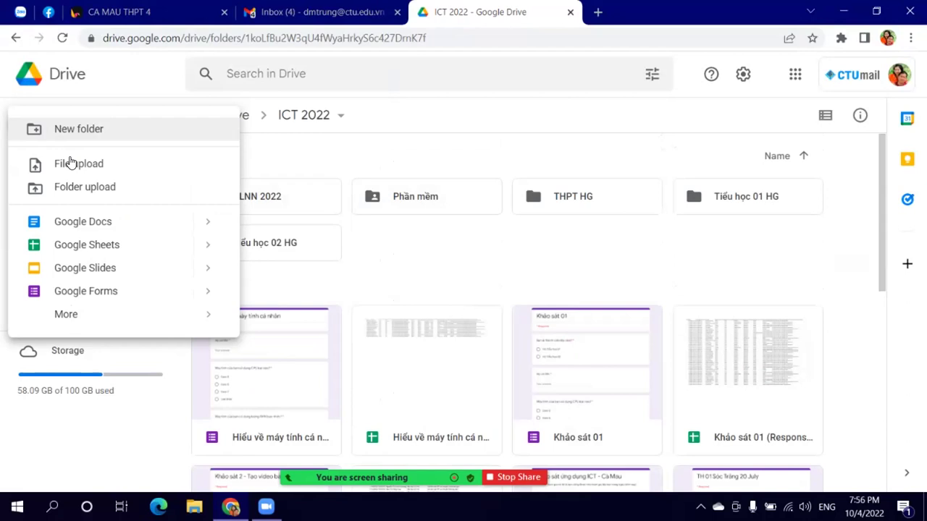
click(78, 129)
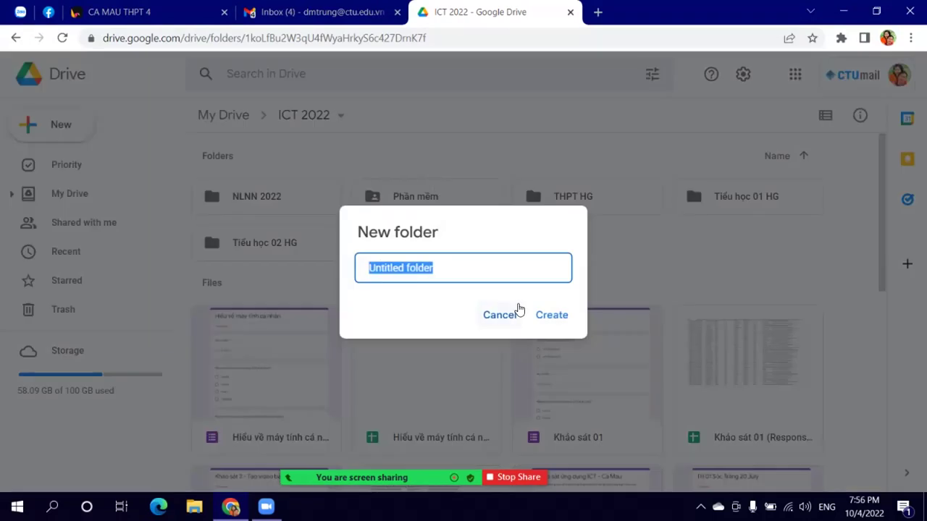
text(THPT C)
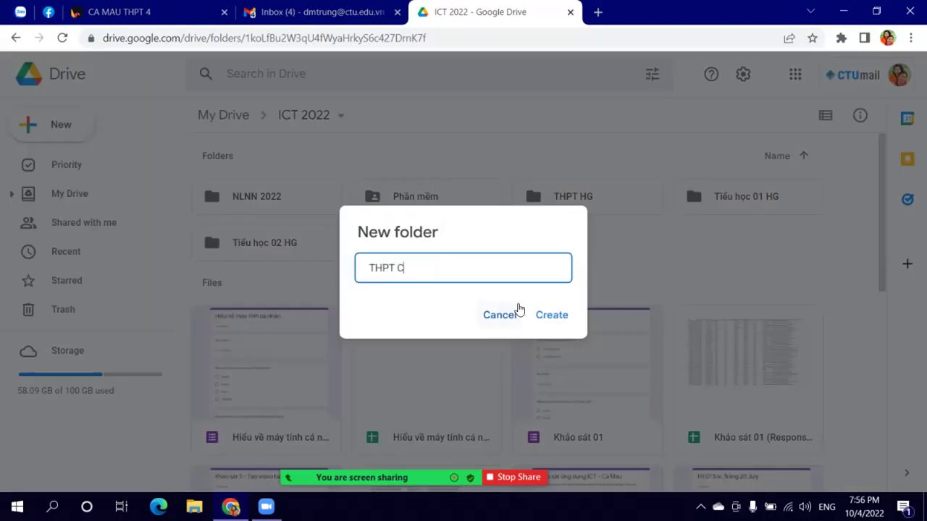
key(BackSpace)
text(CA MAU)
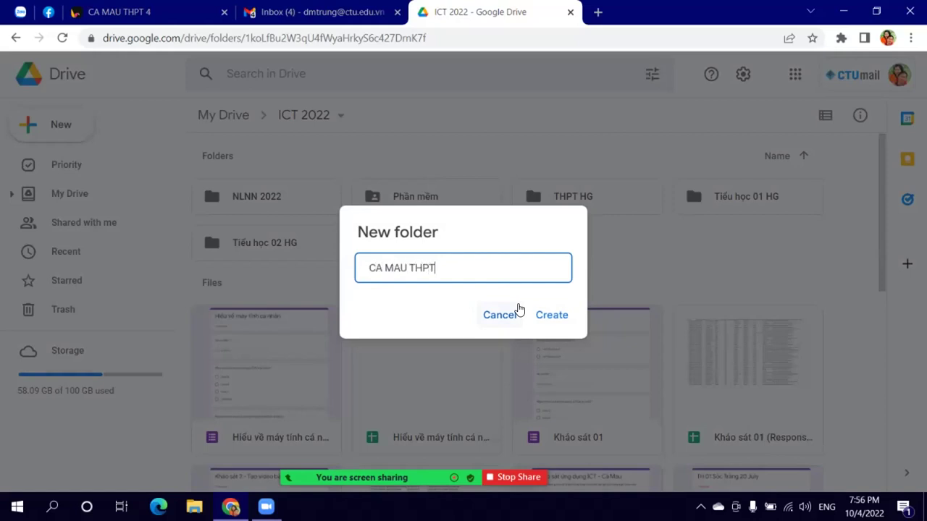
key(Return)
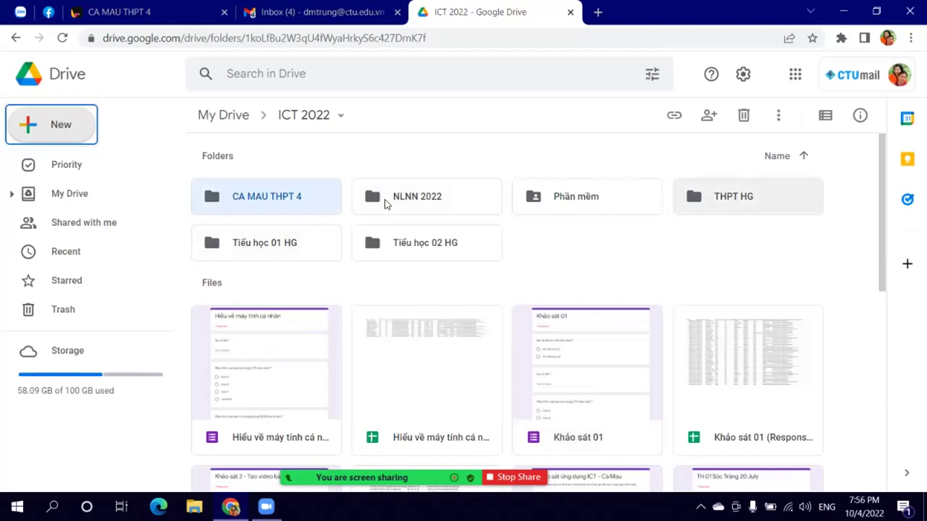
click(266, 203)
Step: Open the CA MAU THPT 4 folder and create a blank Google Docs document in it
double_click(267, 203)
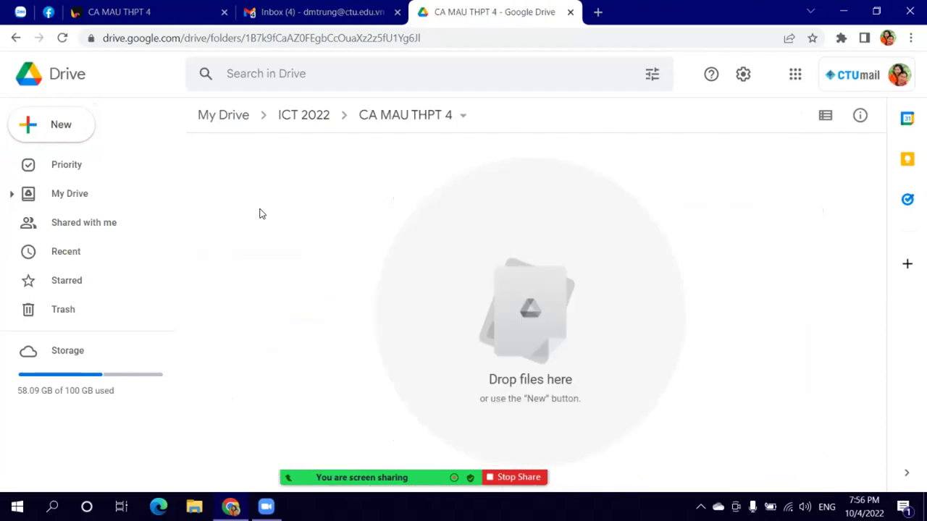
click(60, 132)
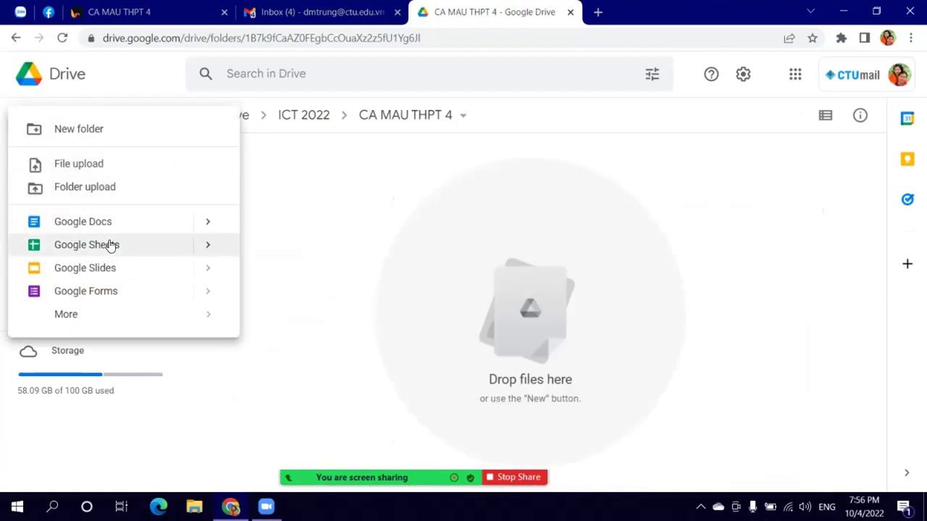
mouse_move(119, 308)
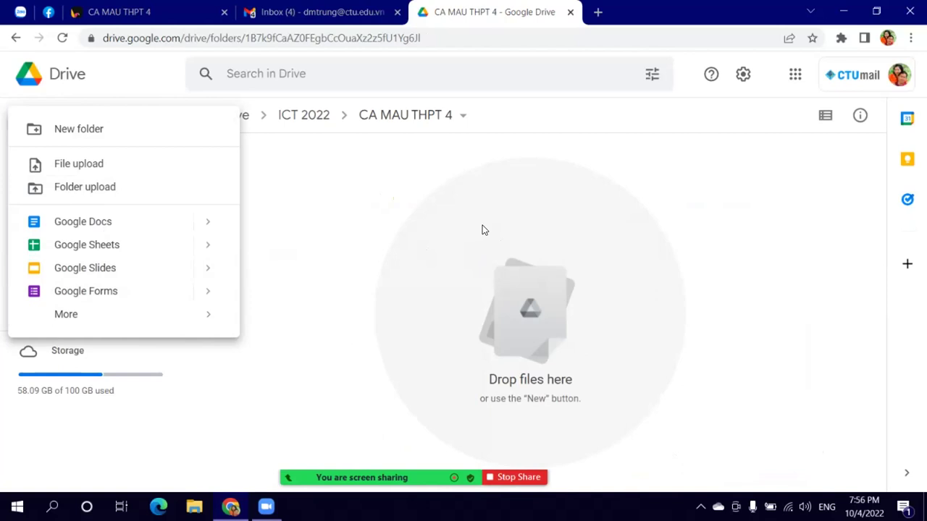
click(388, 182)
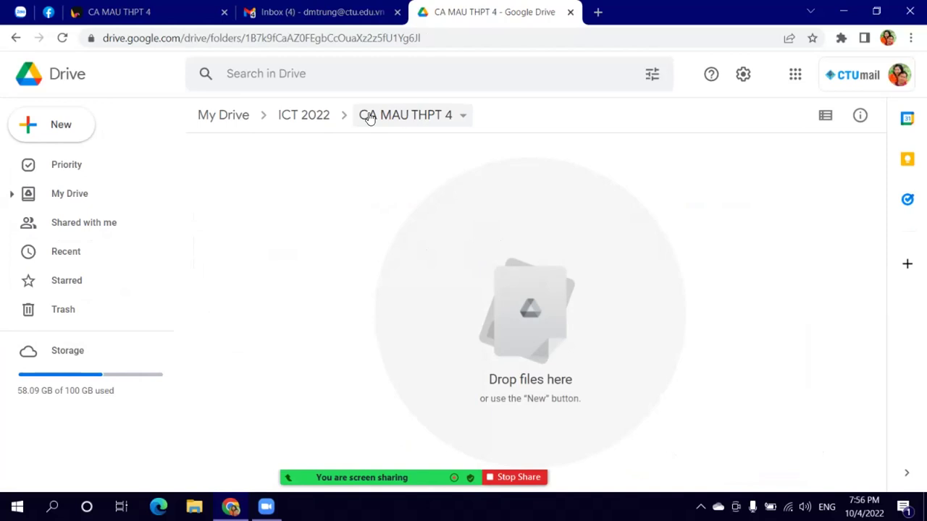
click(80, 133)
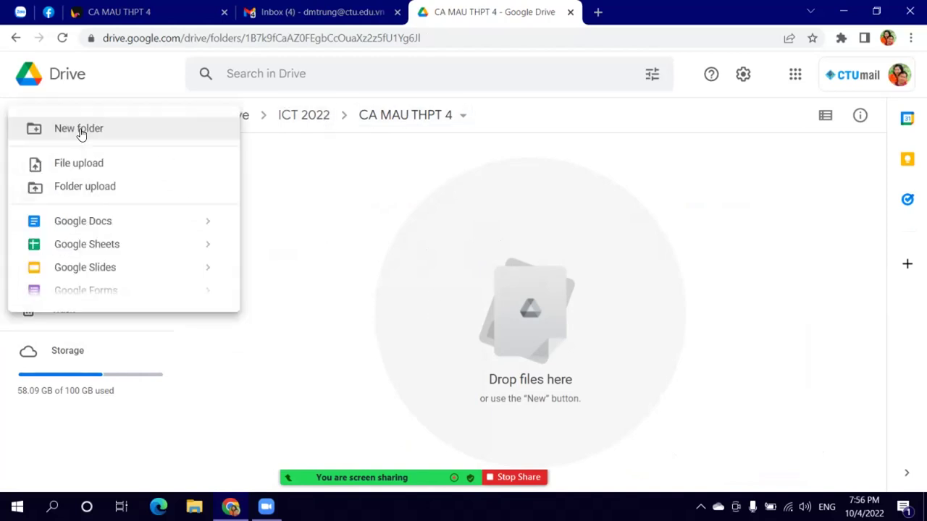
click(86, 224)
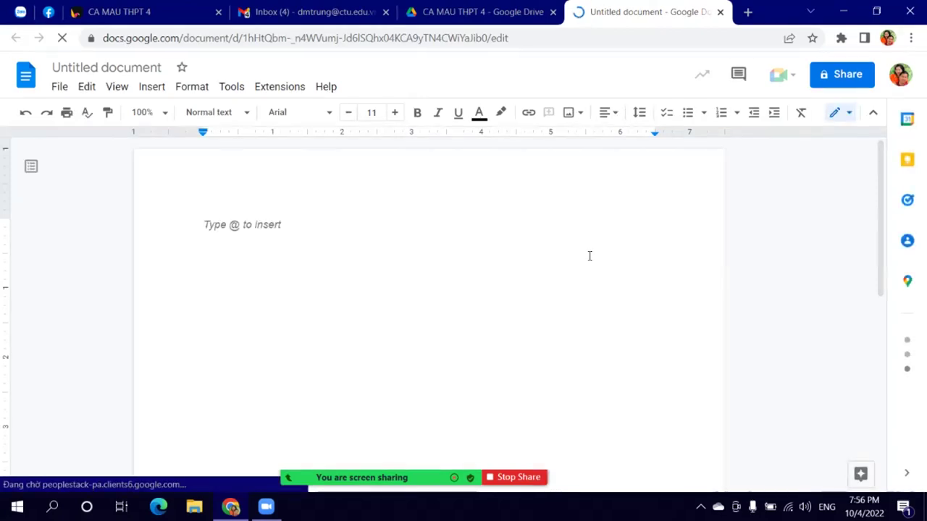
Step: Type the heading 'Nội dung học ICT tối ngày 04 tháng 10 năm 2022' and set it to Times New Roman
text(N)
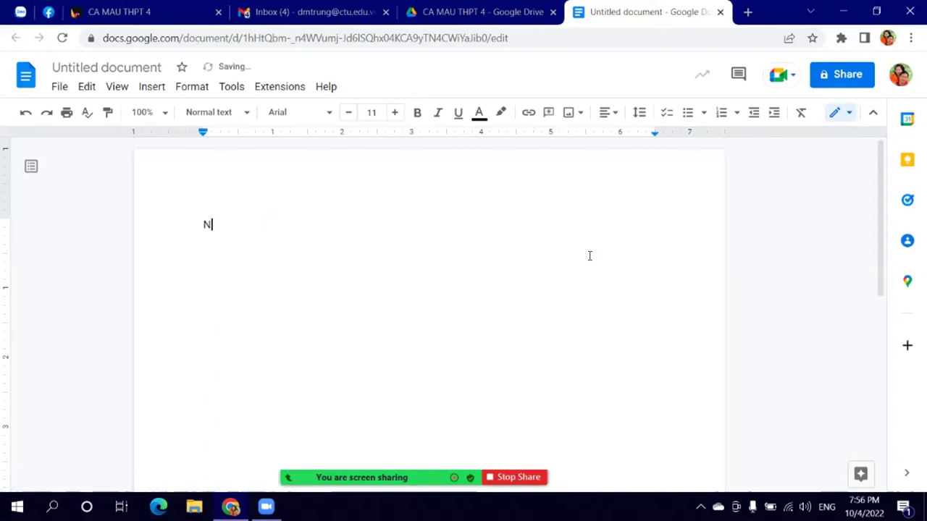
text(ội dung học)
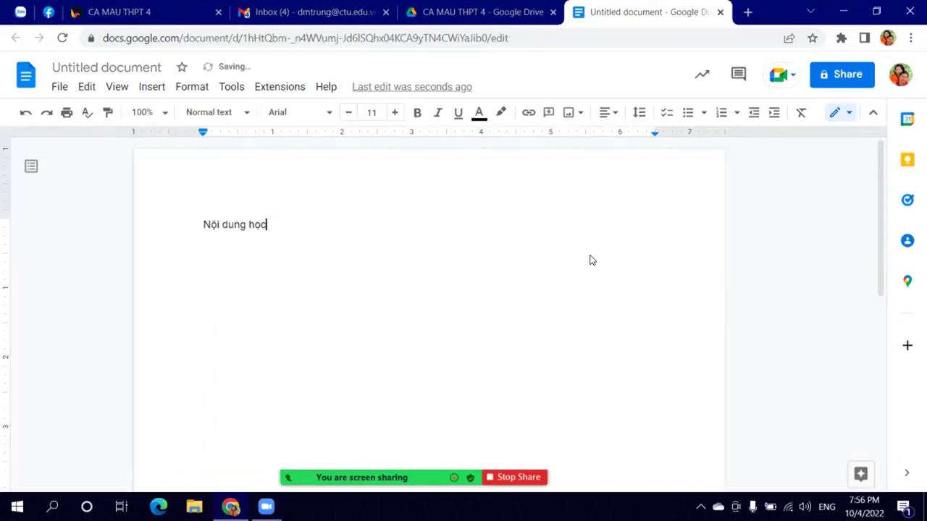
text( lCT to)
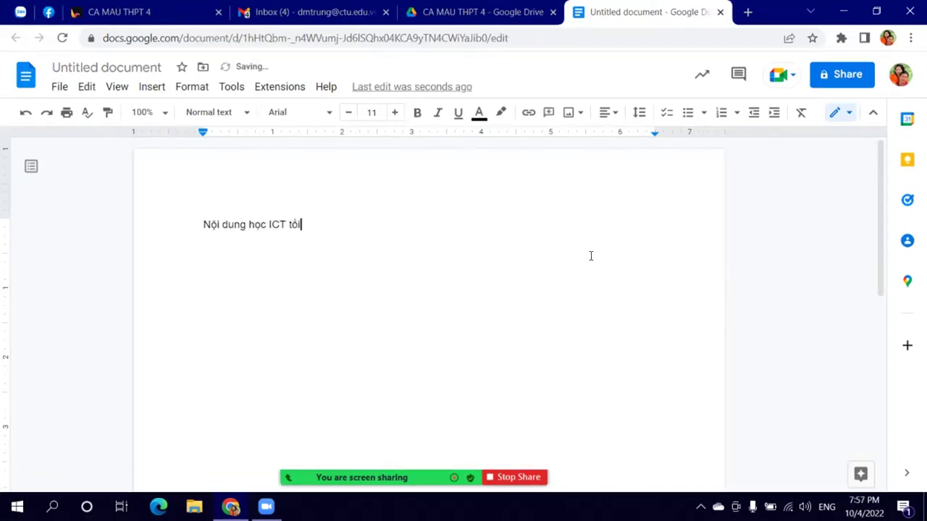
text(i ngày 04 tháng 10 năm 2022)
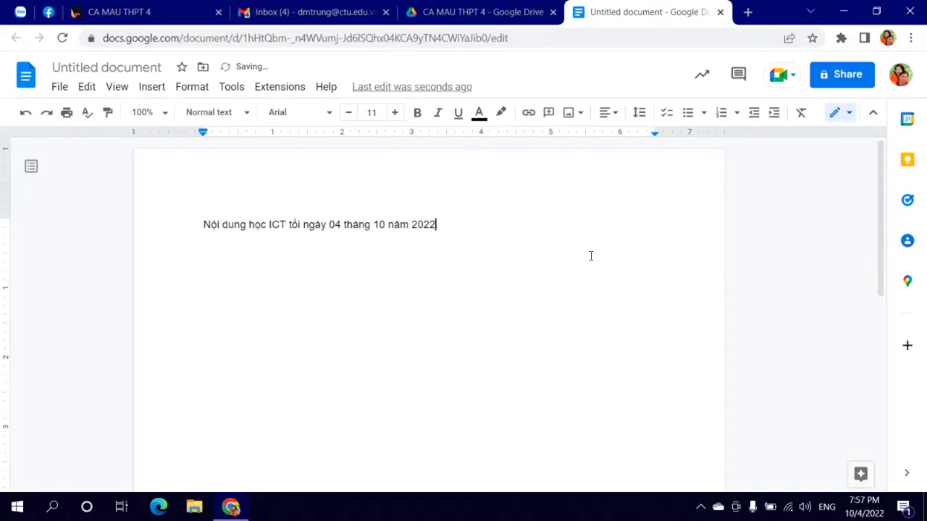
key(Return)
drag(204, 224, 435, 225)
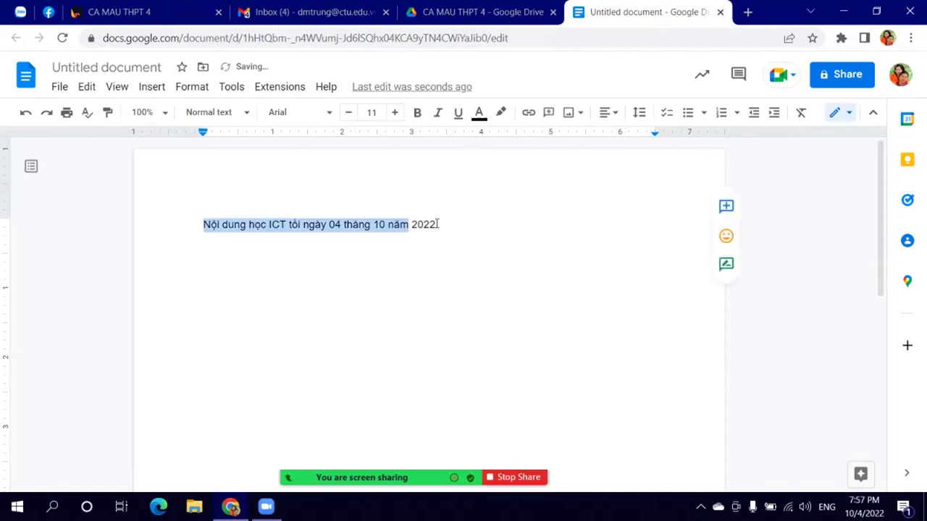
click(395, 112)
click(394, 112)
click(395, 112)
click(394, 113)
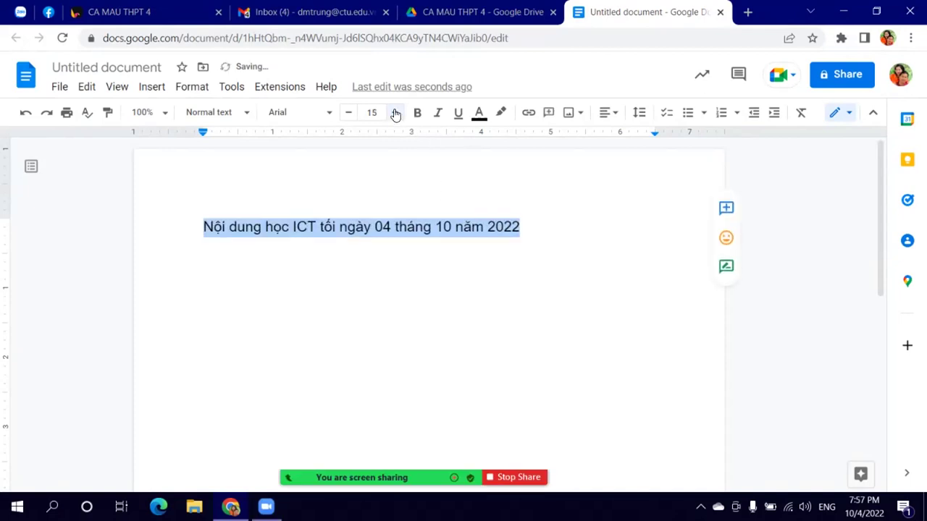
click(394, 112)
click(395, 112)
click(332, 114)
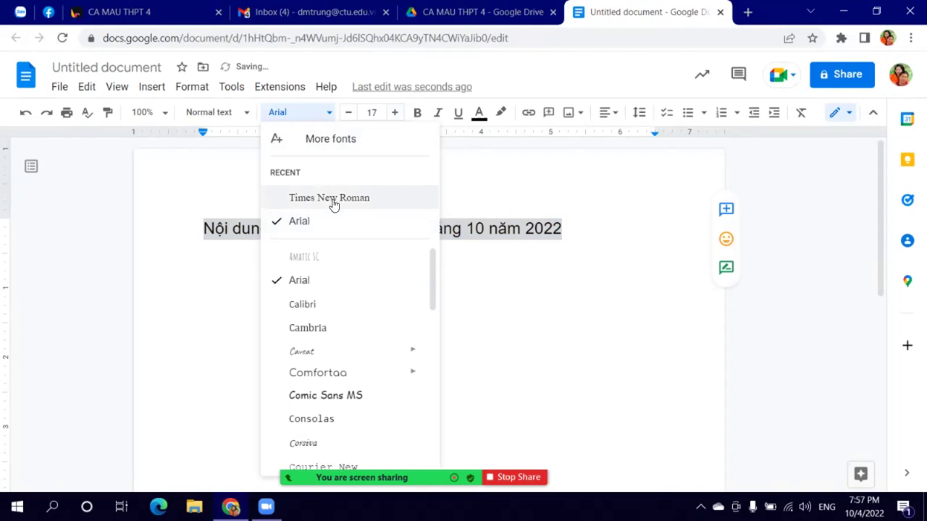
click(332, 199)
Step: Enlarge the heading to size 19, centre it, colour it dark red and make it bold
click(395, 112)
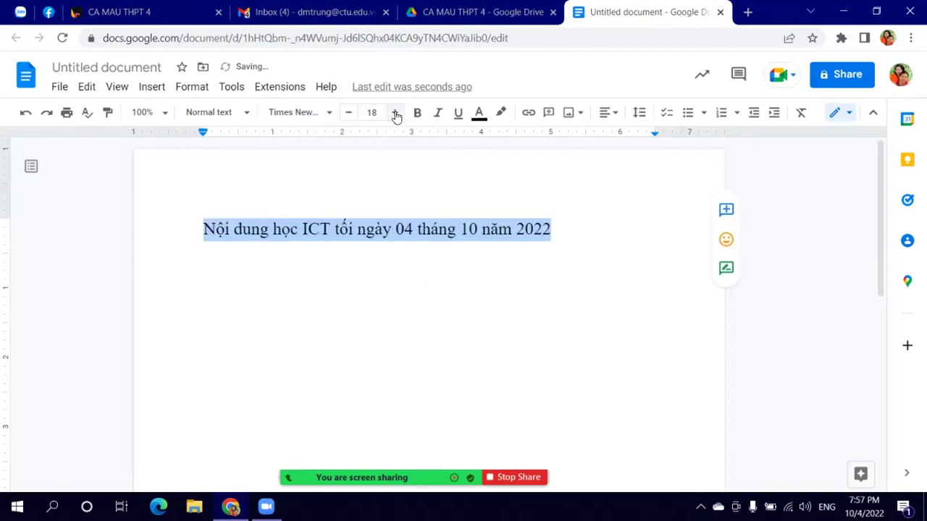
click(395, 113)
click(606, 114)
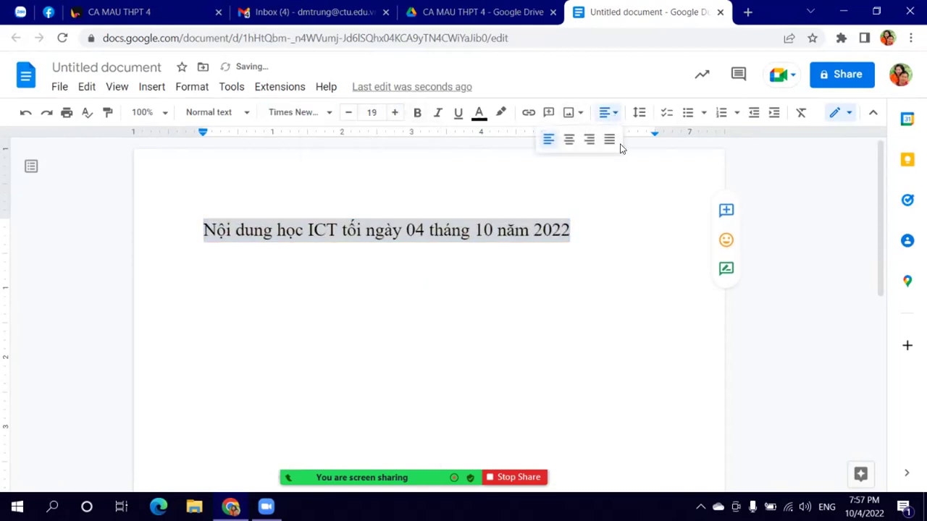
click(570, 141)
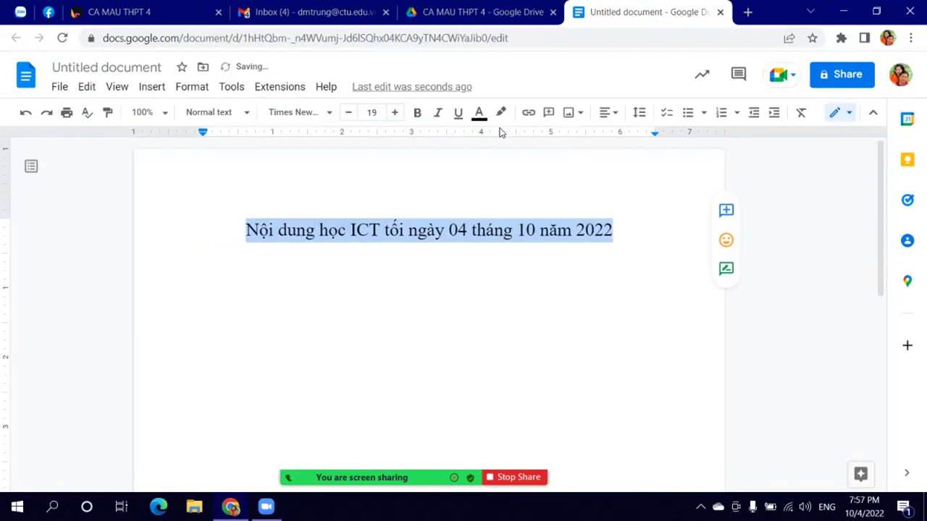
click(479, 112)
click(487, 161)
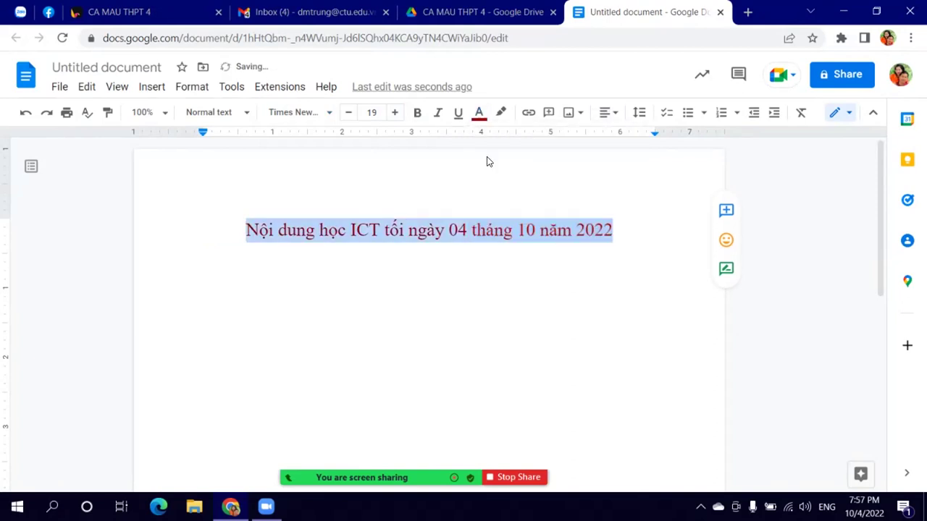
click(417, 112)
click(281, 277)
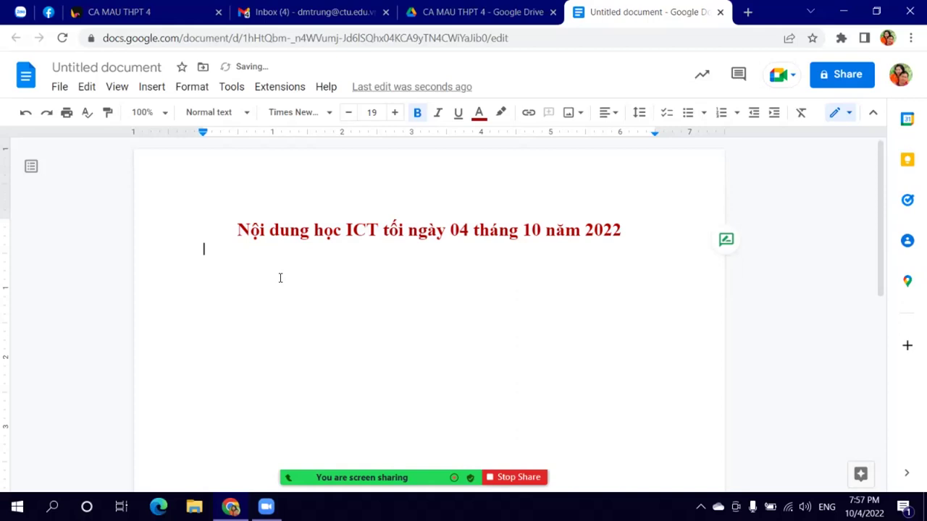
Step: Replace the dash bullet below the heading with a '1.' numbered list
text(- C)
key(BackSpace)
key(BackSpace)
key(BackSpace)
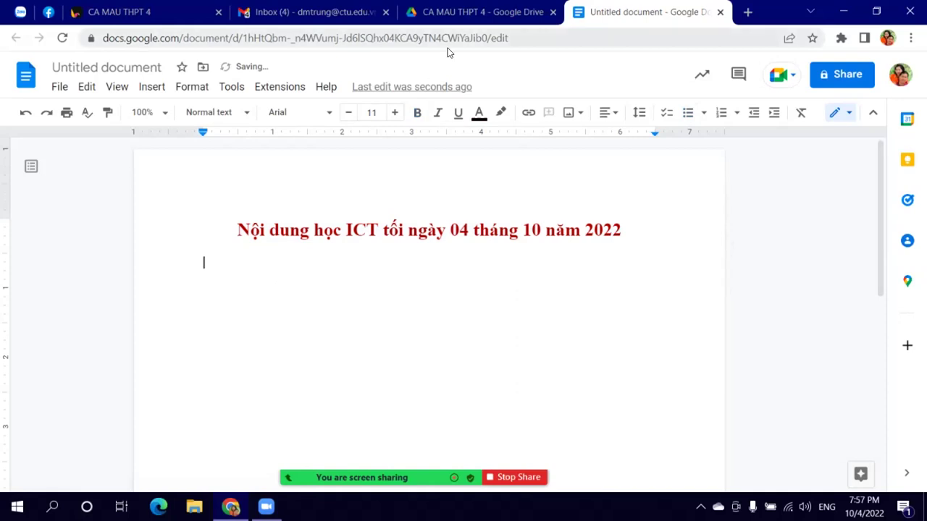
click(705, 116)
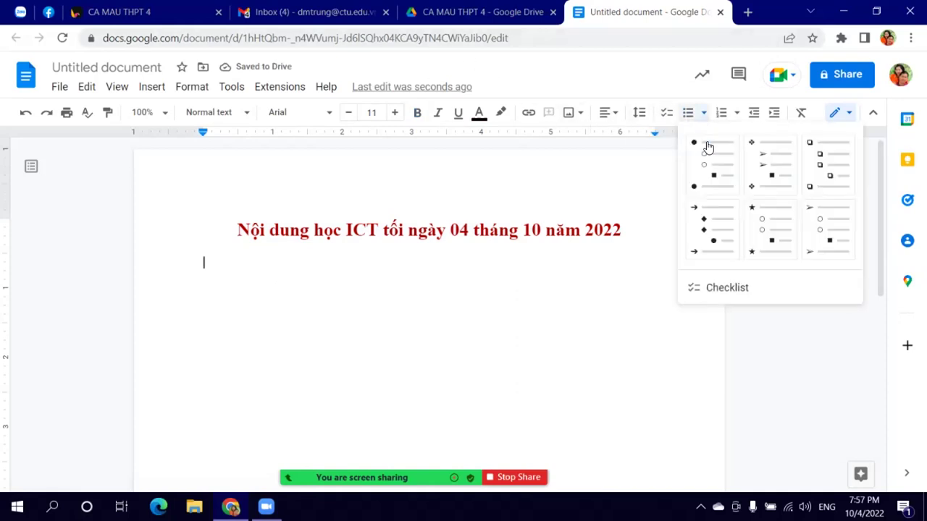
click(736, 113)
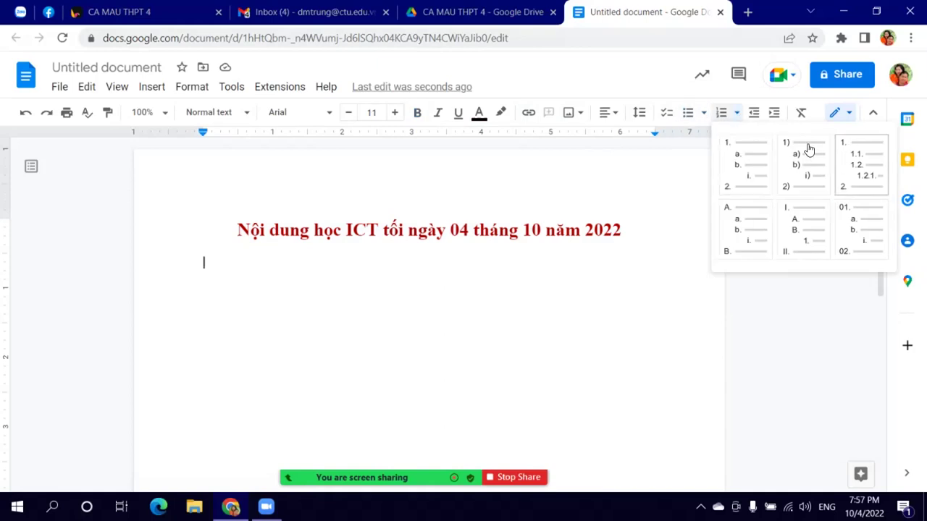
click(753, 149)
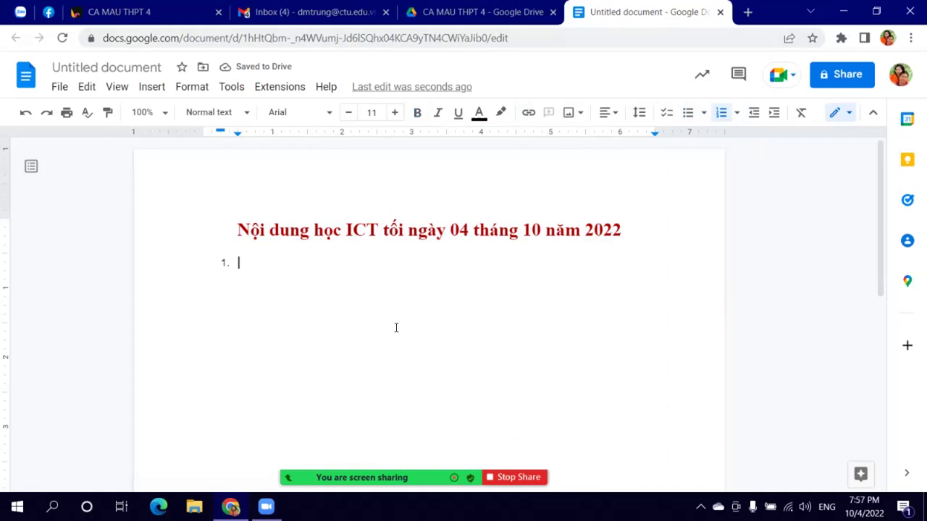
Step: Set the whole document to Times New Roman at size 14
key(ctrl+a)
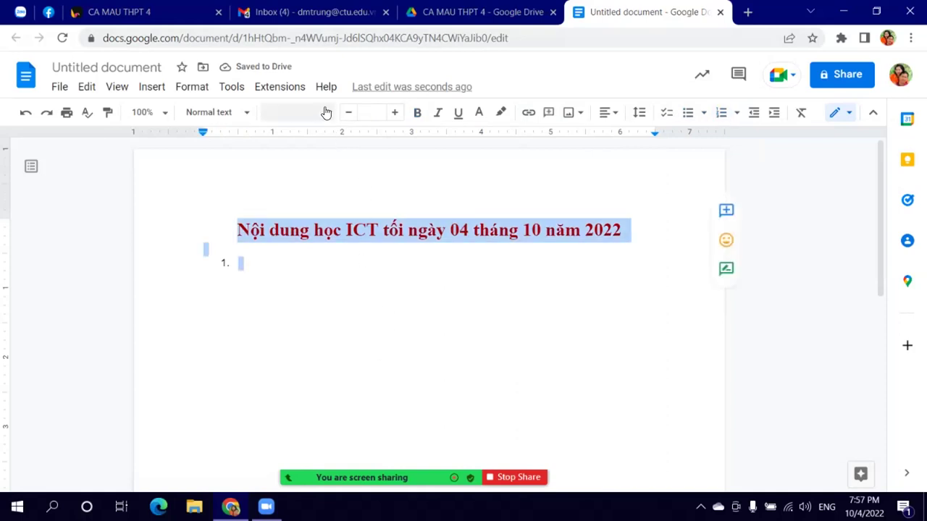
click(326, 114)
click(307, 198)
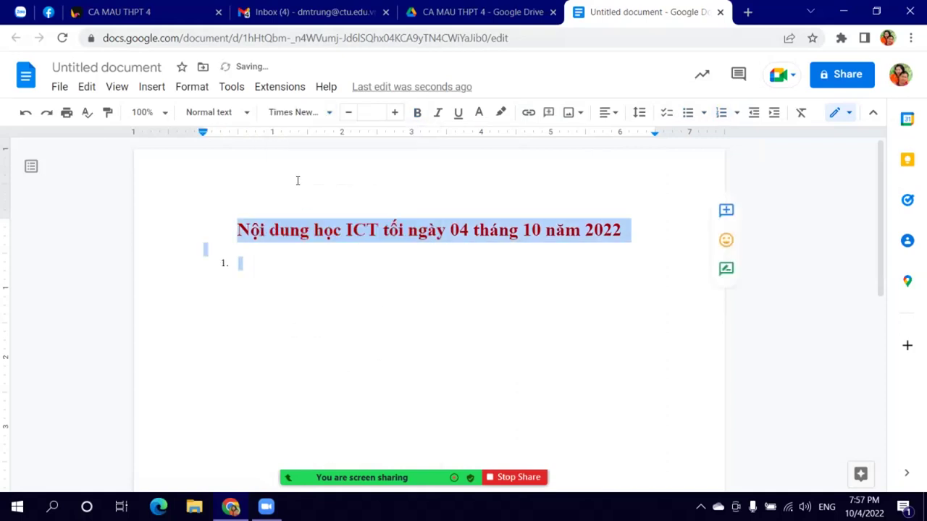
click(396, 112)
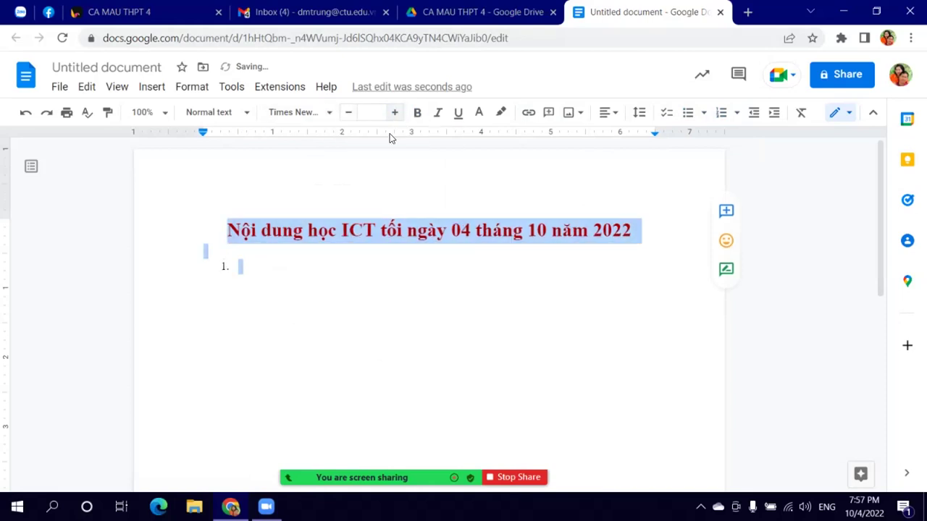
click(370, 111)
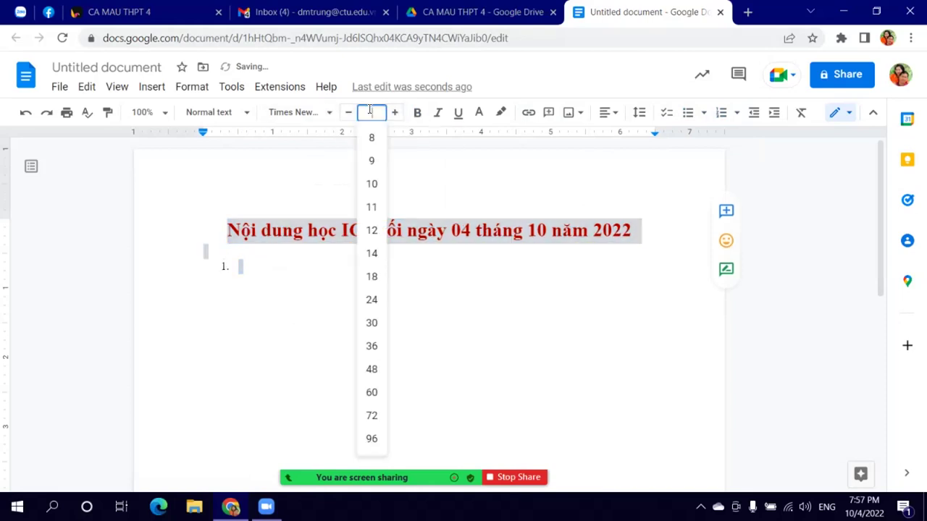
click(371, 253)
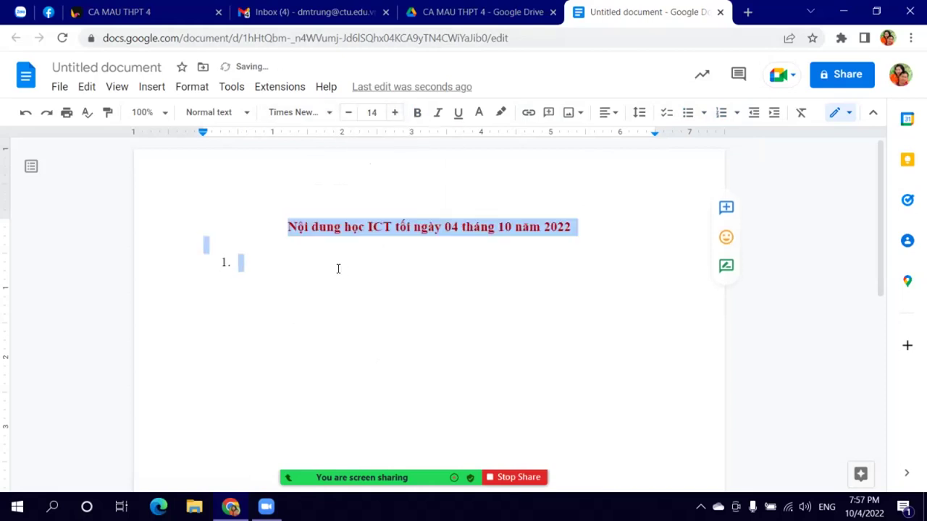
Step: Raise the font size of all the document text to 18
click(362, 240)
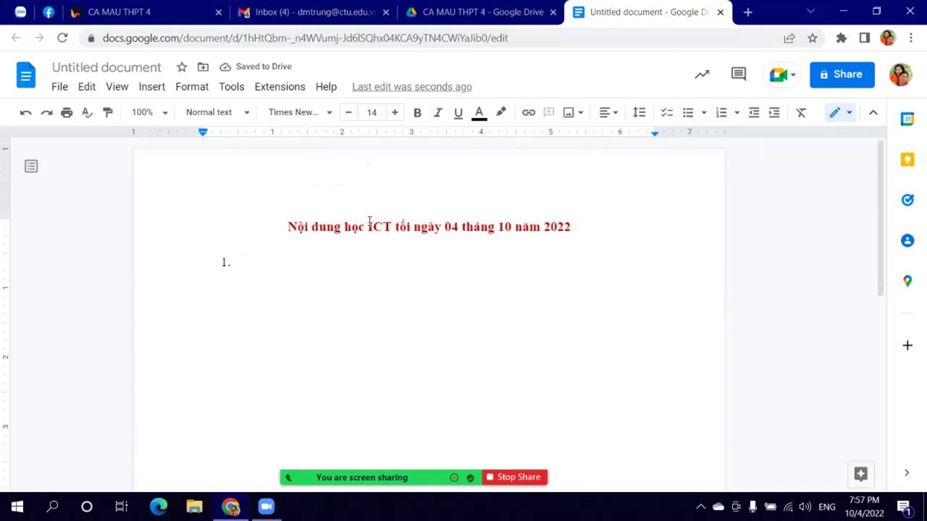
key(ctrl+a)
click(394, 113)
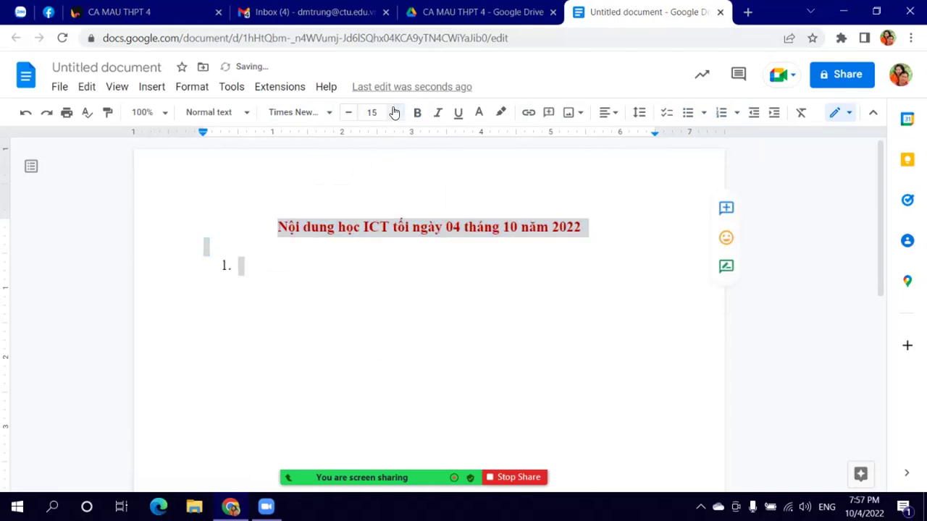
click(394, 112)
click(394, 112)
click(394, 112)
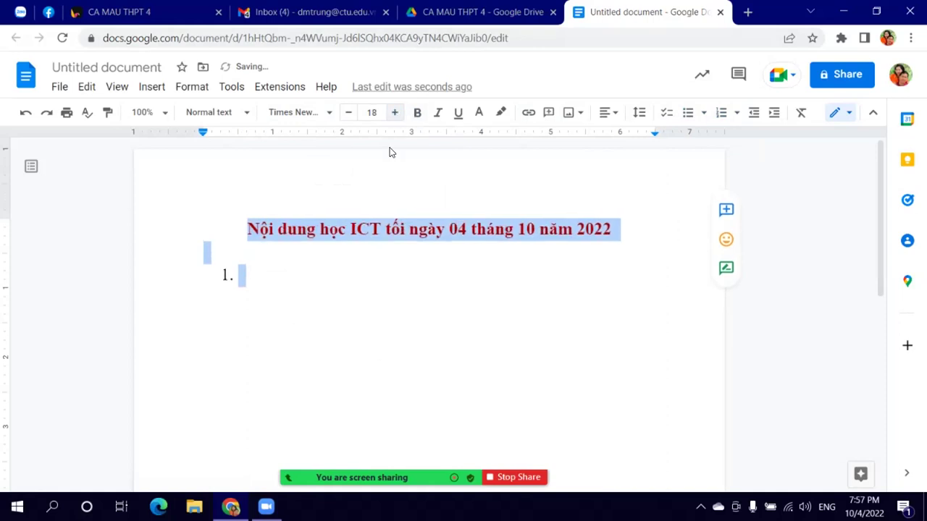
click(332, 268)
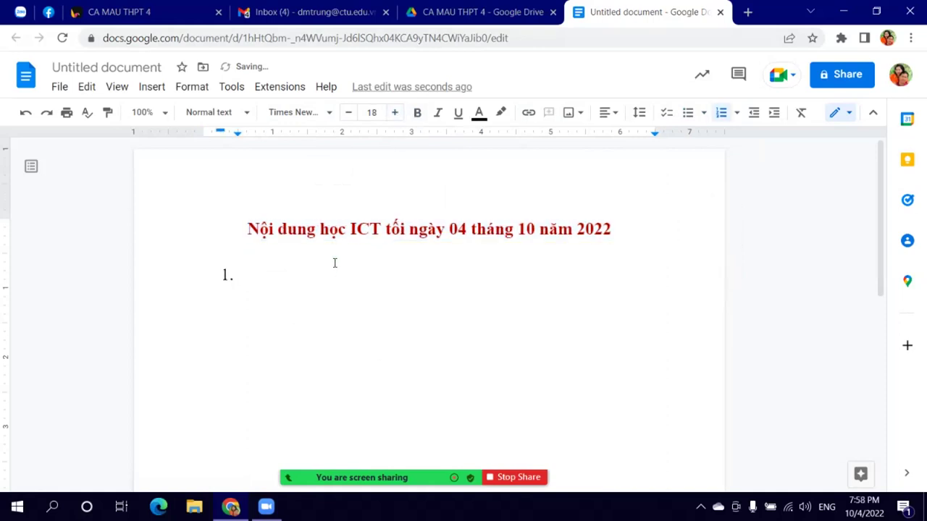
Step: Type numbered items: Google Photos, Drive sharing (folders, files, etc.), and Working online with Google
text(Google Pho)
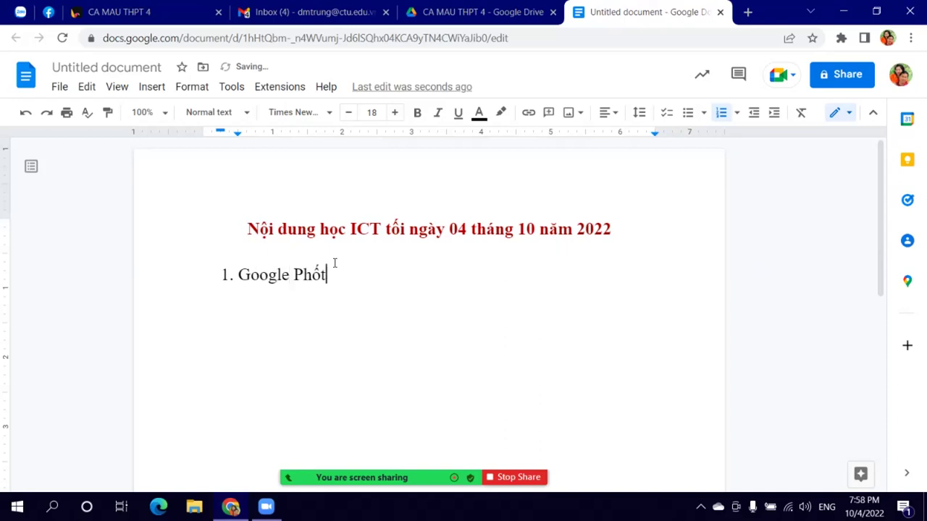
key(BackSpace)
text(otos)
key(Return)
text(Drive)
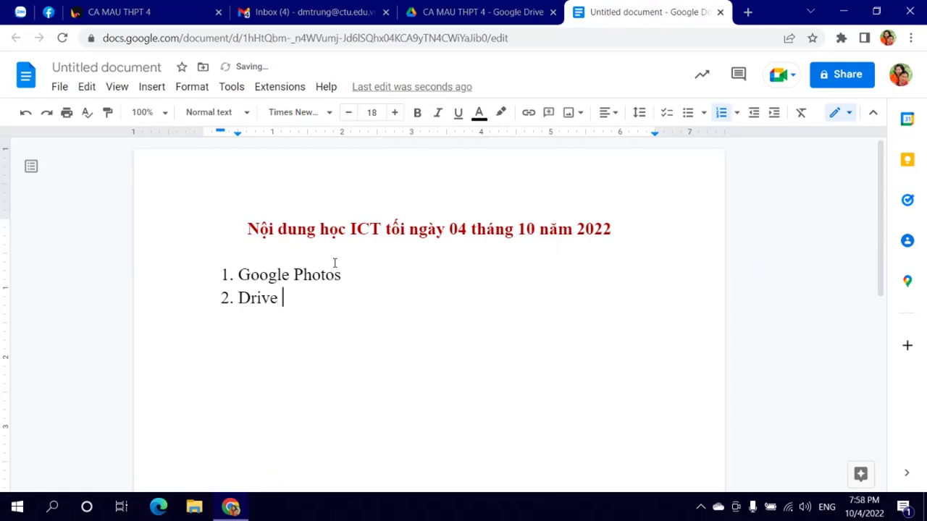
text( & sả)
key(BackSpace)
text(har)
text(e folders, files, etc.)
key(Return)
text(Gôogle)
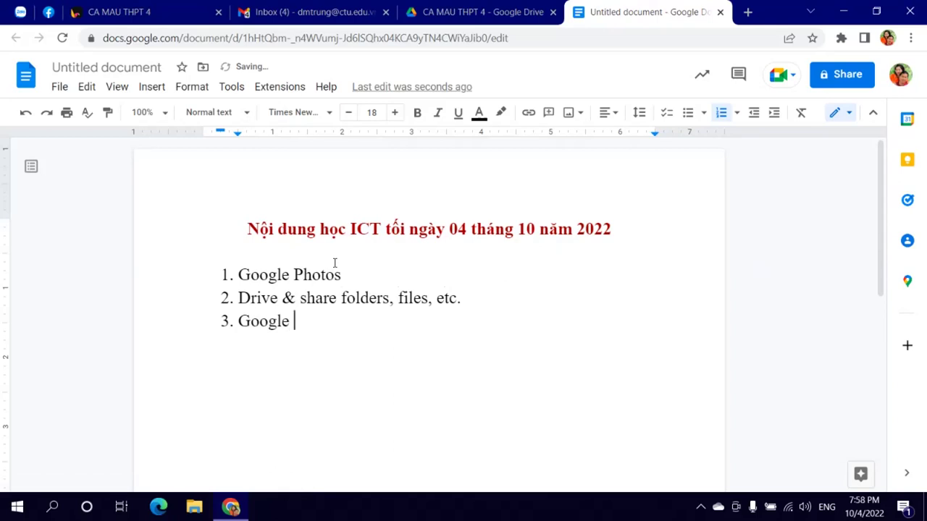
text( on)
key(BackSpace)
key(BackSpace)
key(BackSpace)
key(BackSpace)
key(BackSpace)
key(BackSpace)
key(BackSpace)
key(BackSpace)
key(BackSpace)
text(Uo)
key(BackSpace)
key(BackSpace)
text(Working online with )
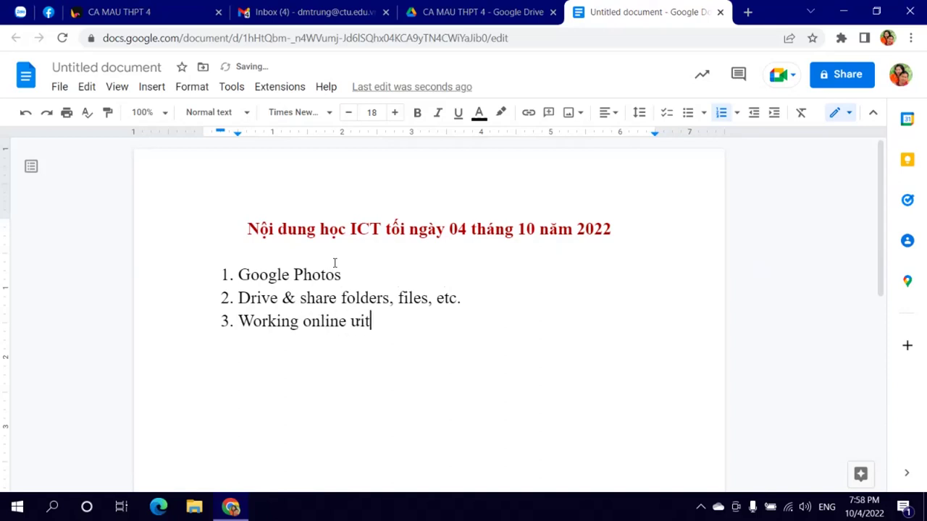
text(Google)
Step: Add indented sub-items a–d under item 3: Google Docs, Google Sheet, Google Slides, Google Forms
key(Return)
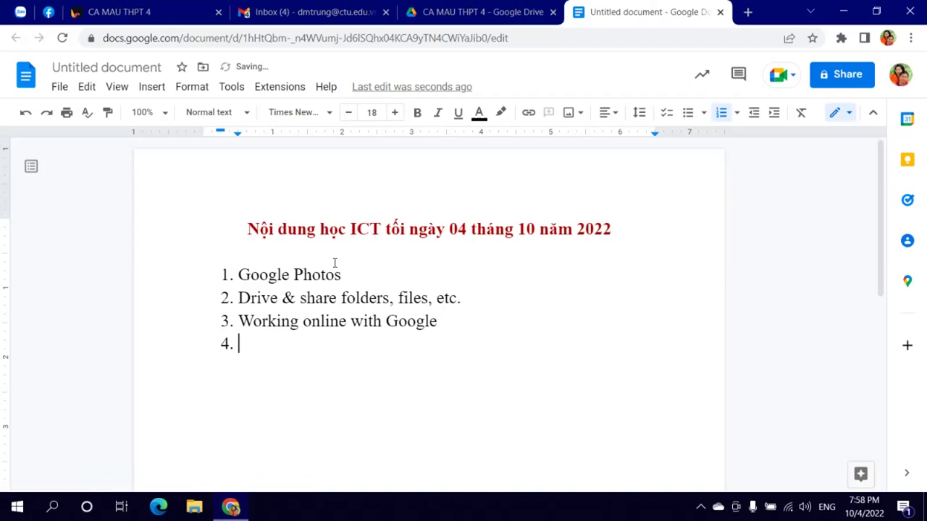
click(774, 112)
text(Googl)
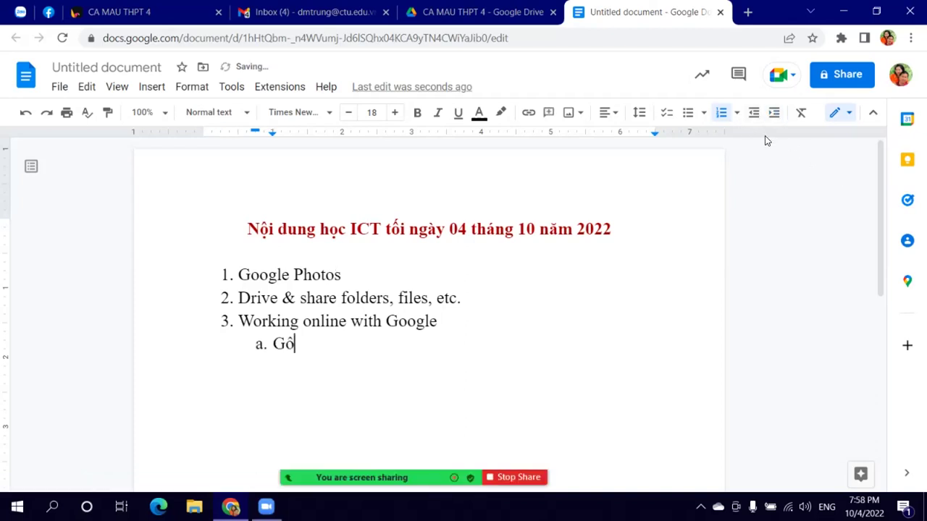
text(e Doc)
key(Return)
key(BackSpace)
key(BackSpace)
text(s)
key(BackSpace)
text(ocs)
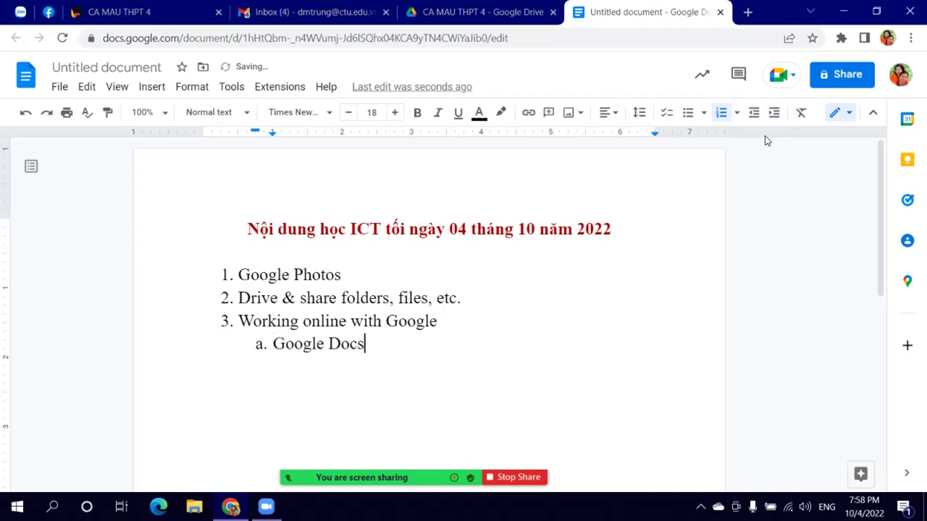
key(Return)
text(Goog)
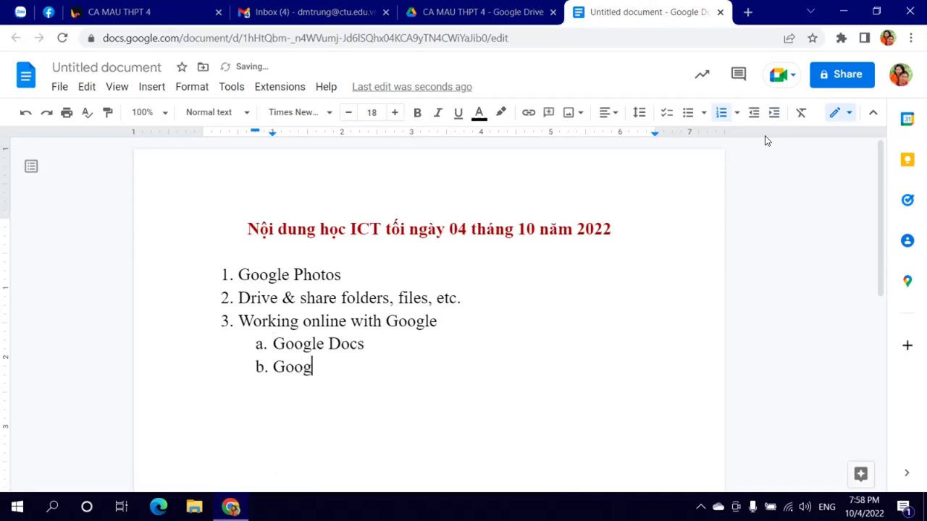
text(le Sheet)
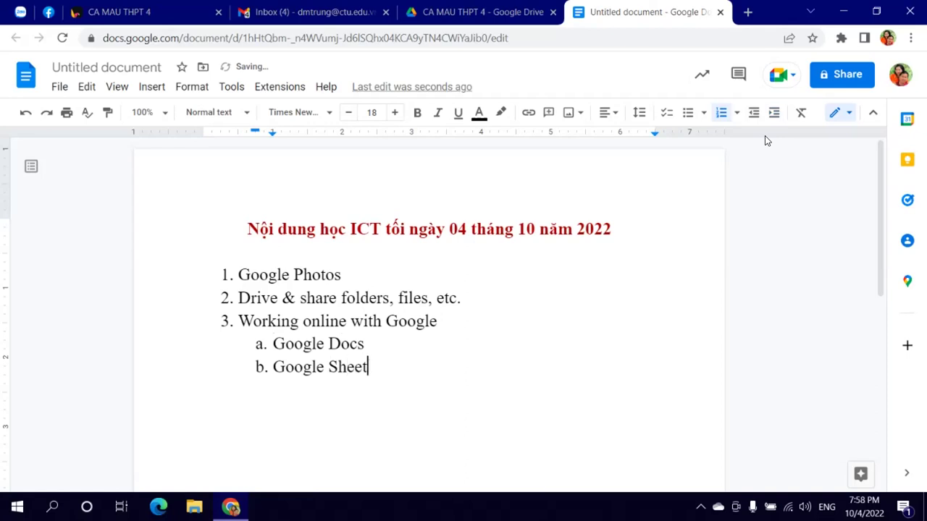
key(Return)
text(Google Sk)
key(BackSpace)
text(i)
text(ides)
key(Return)
text(Google Forms)
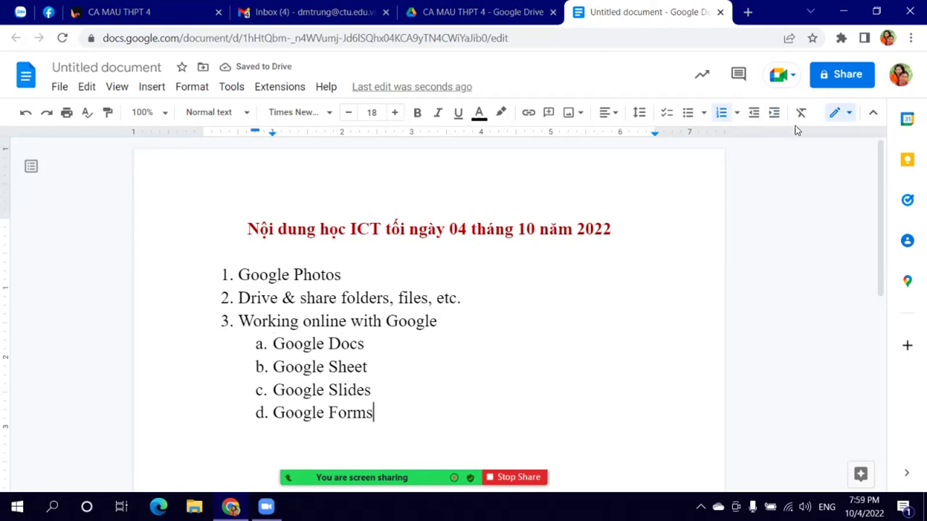
Step: End the list with a plain unnumbered line below Google Forms
double_click(563, 327)
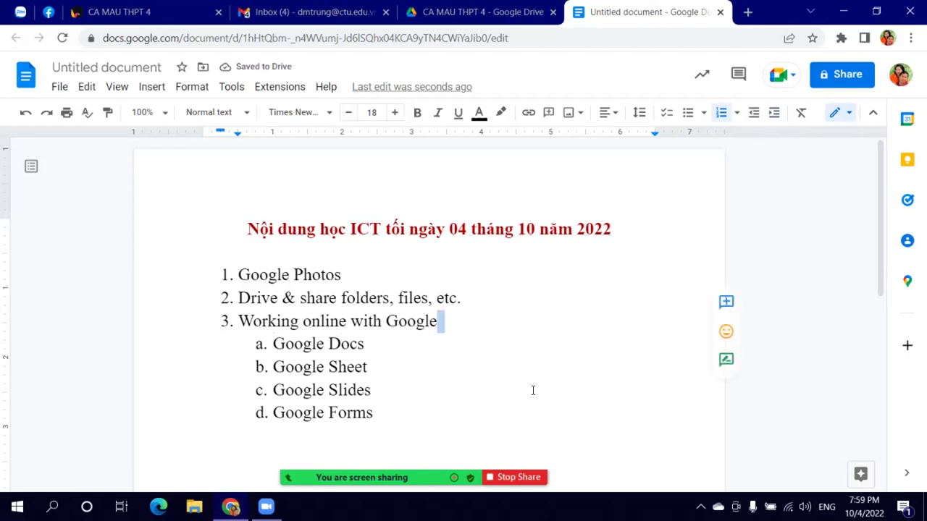
scroll(528, 384, down, 2)
click(427, 286)
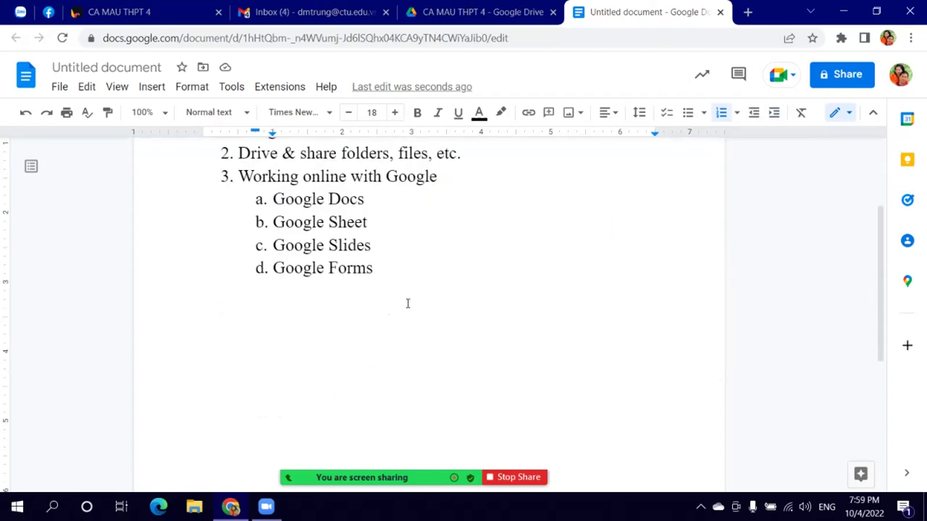
key(Return)
key(BackSpace)
key(BackSpace)
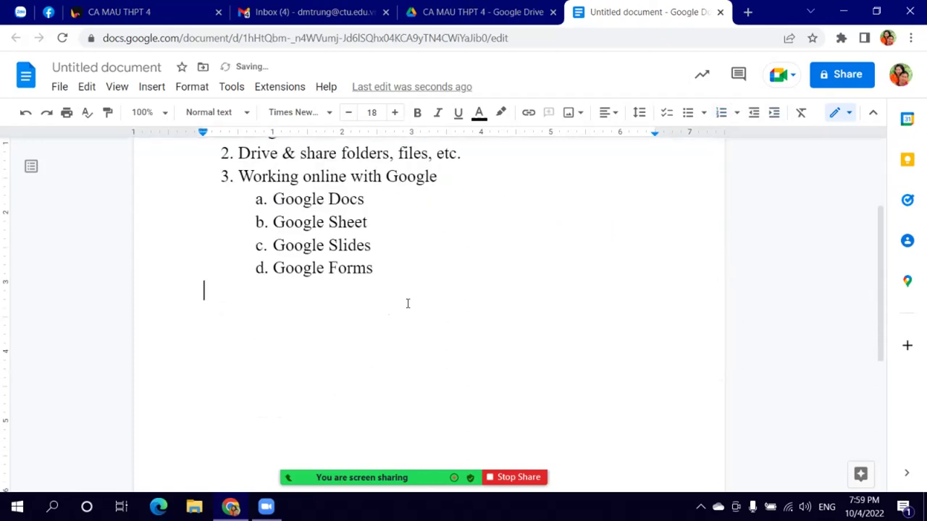
Step: Open the VN-NARIC website in a new tab and scroll to the degree-recognition section
click(748, 12)
scroll(463, 308, down, 1)
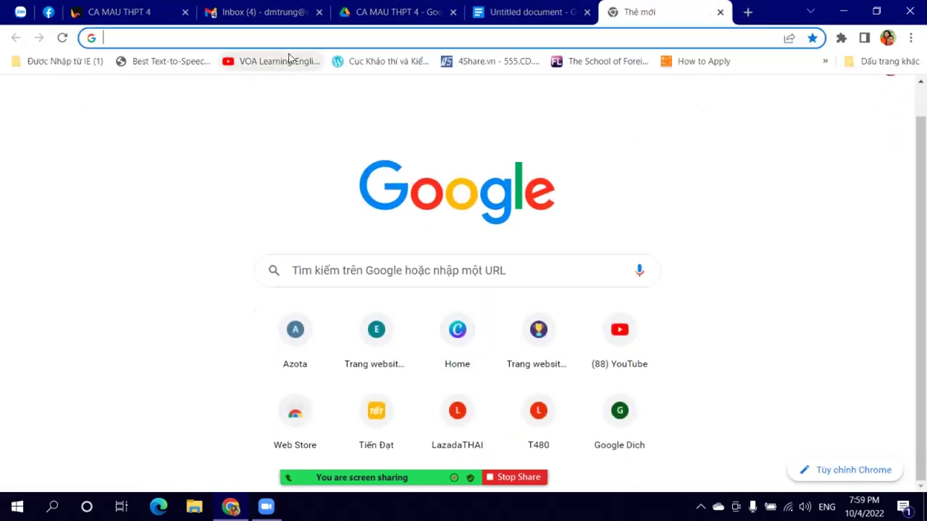
click(392, 64)
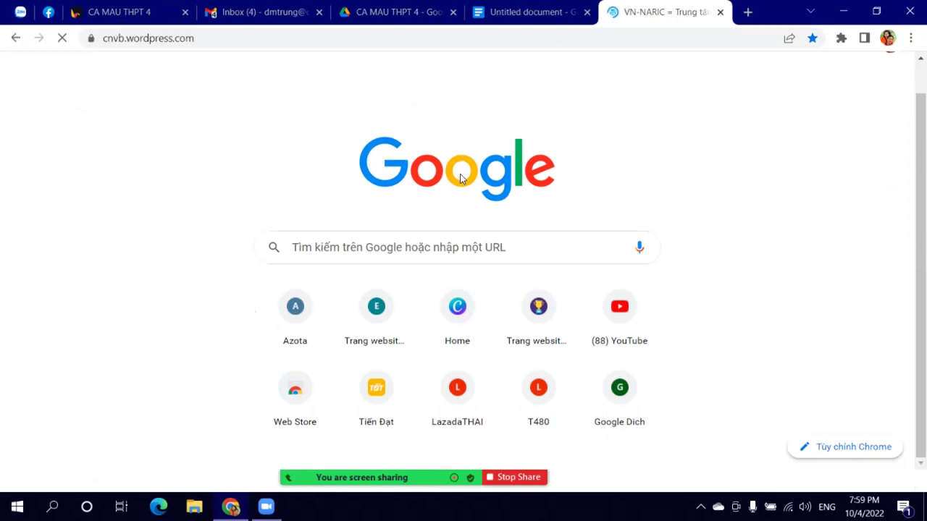
scroll(532, 357, down, 4)
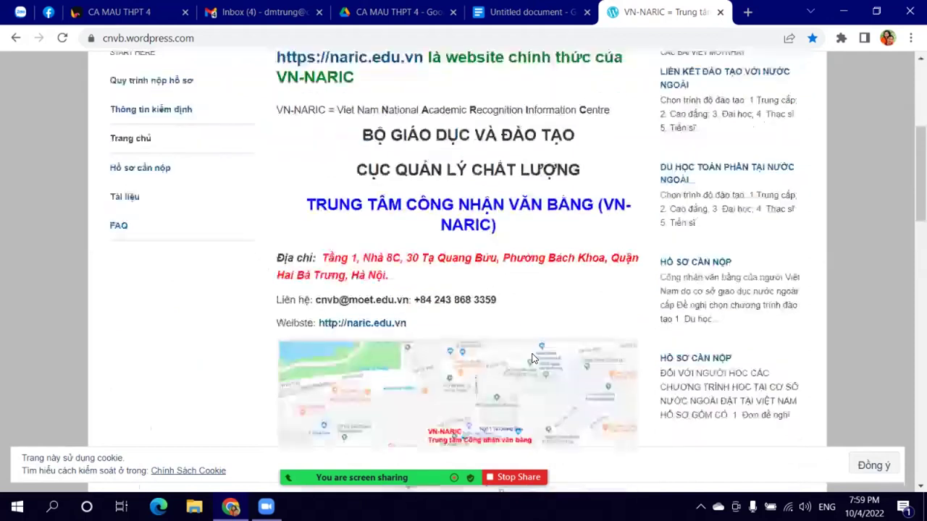
scroll(533, 357, up, 4)
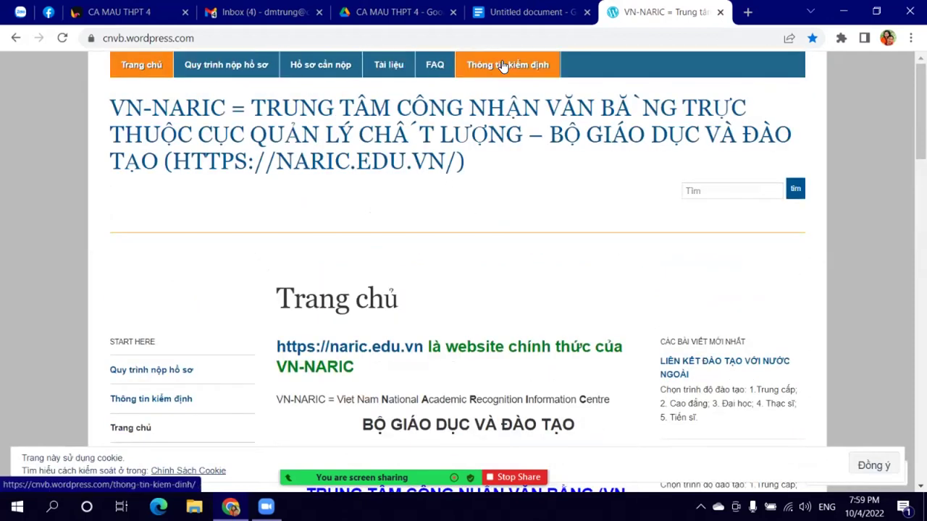
scroll(612, 316, down, 15)
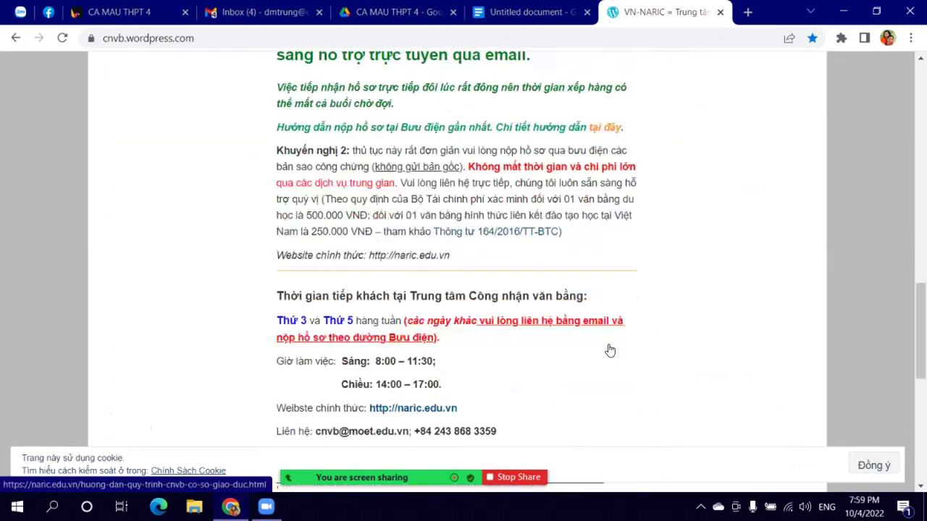
scroll(401, 208, up, 4)
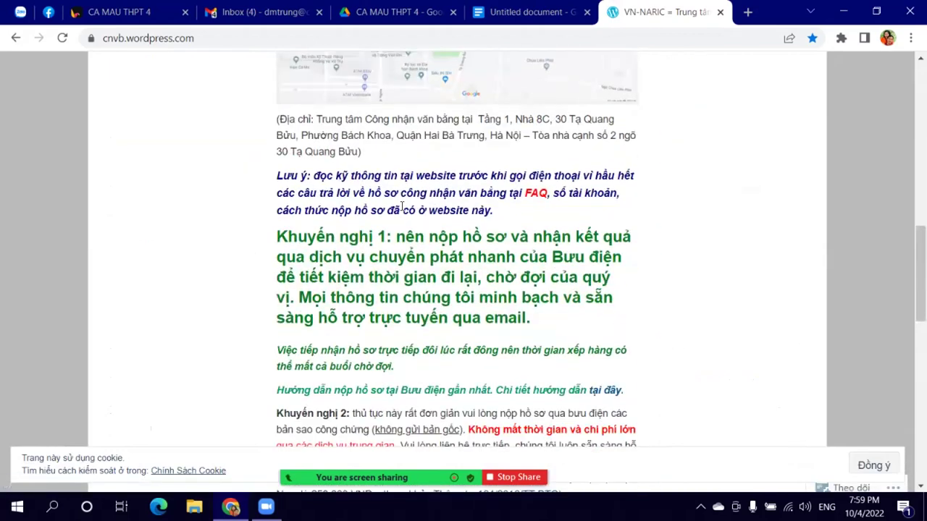
scroll(402, 208, down, 12)
scroll(397, 225, up, 2)
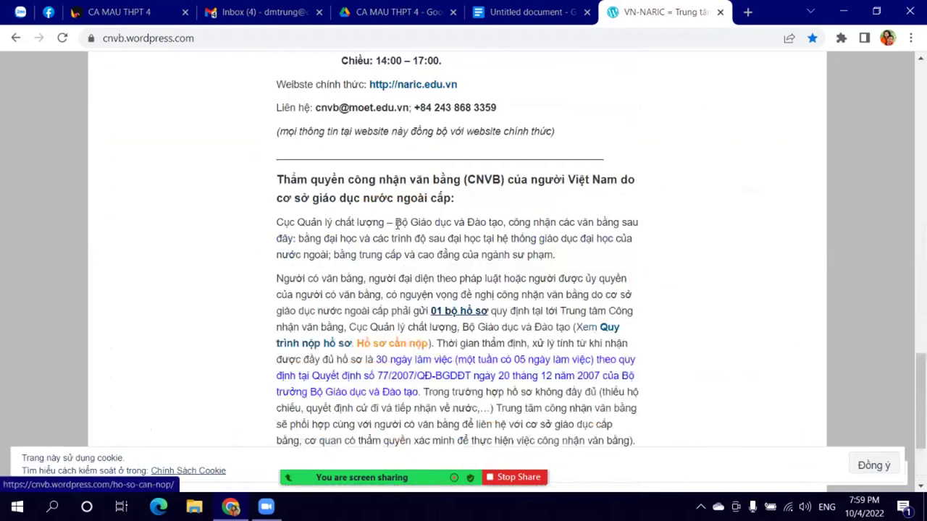
scroll(355, 207, down, 1)
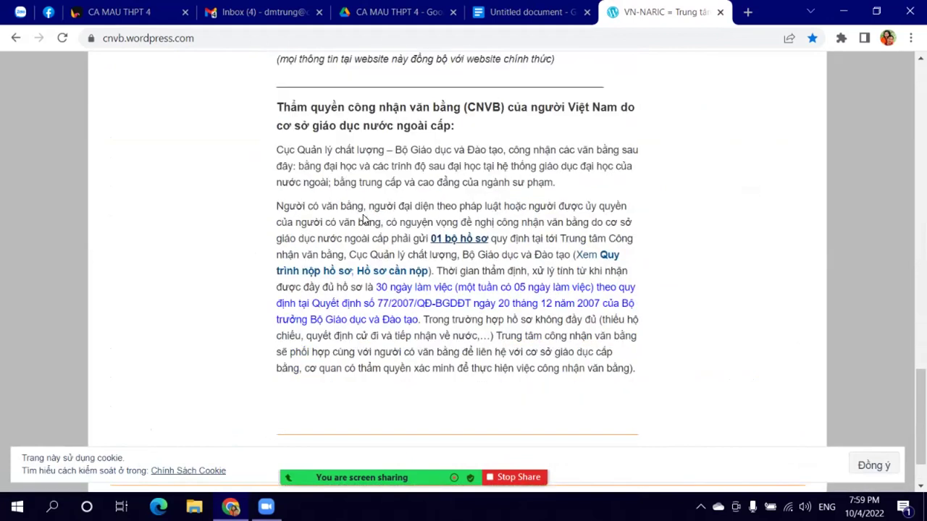
Step: Copy the paragraph beginning 'Cục Quản lý chất lượng – Bộ Giáo dục và Đào tạo' with Sao chép
drag(275, 152, 559, 191)
right_click(515, 160)
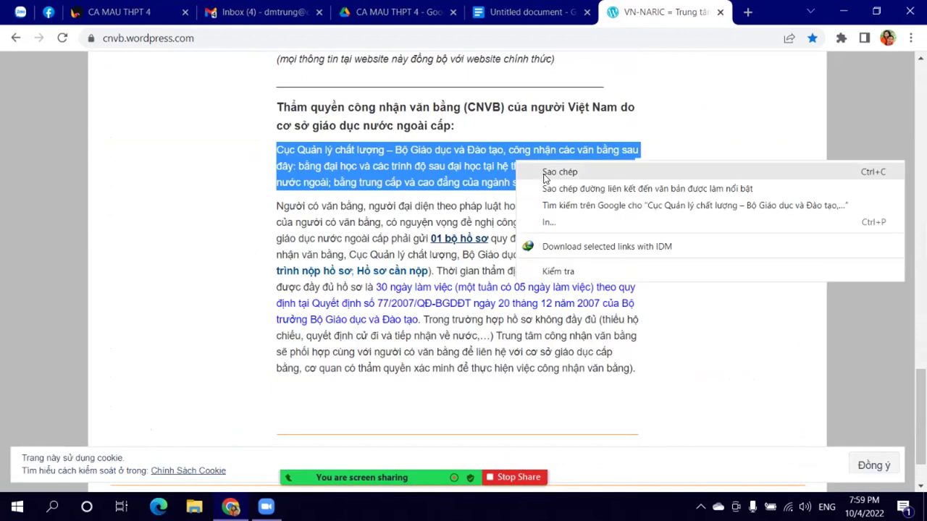
click(540, 168)
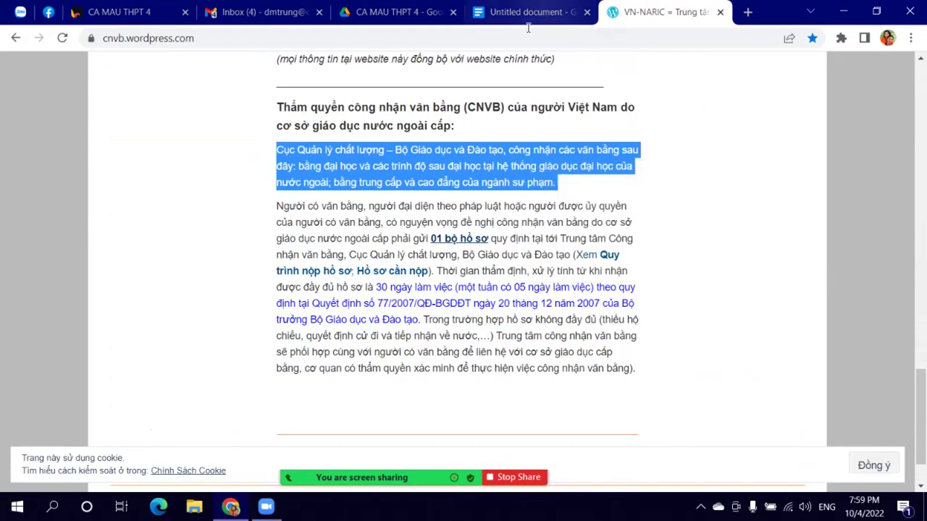
click(528, 13)
Step: Paste the paragraph below Google Forms and format it as justified 18-pt Times New Roman
key(ctrl+v)
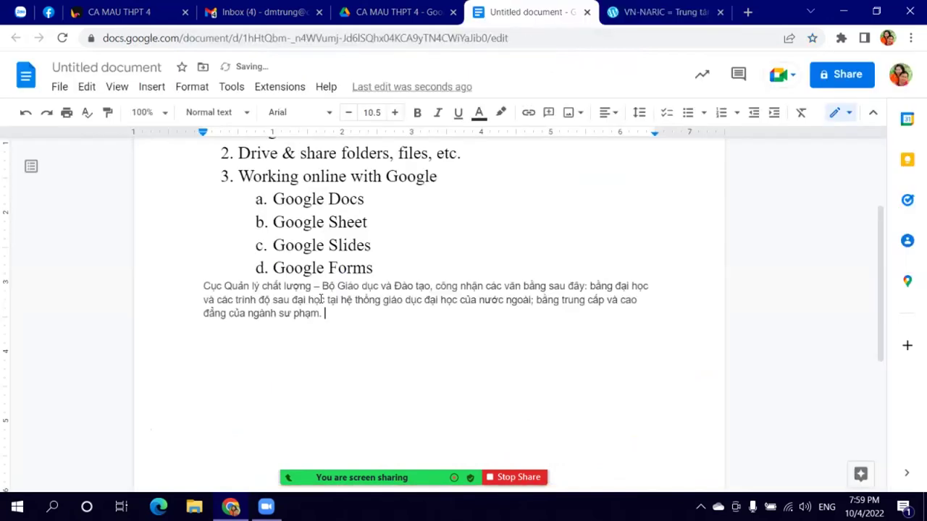
drag(208, 286, 372, 331)
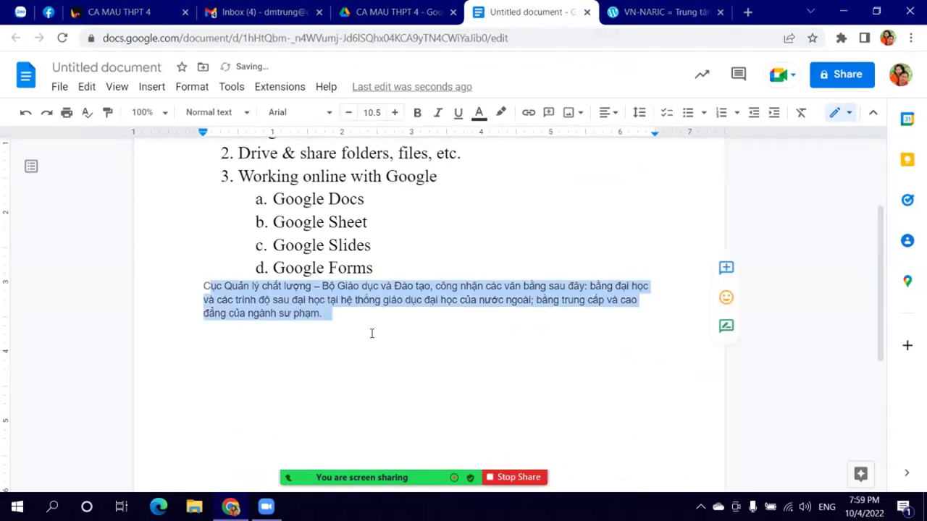
drag(205, 286, 347, 324)
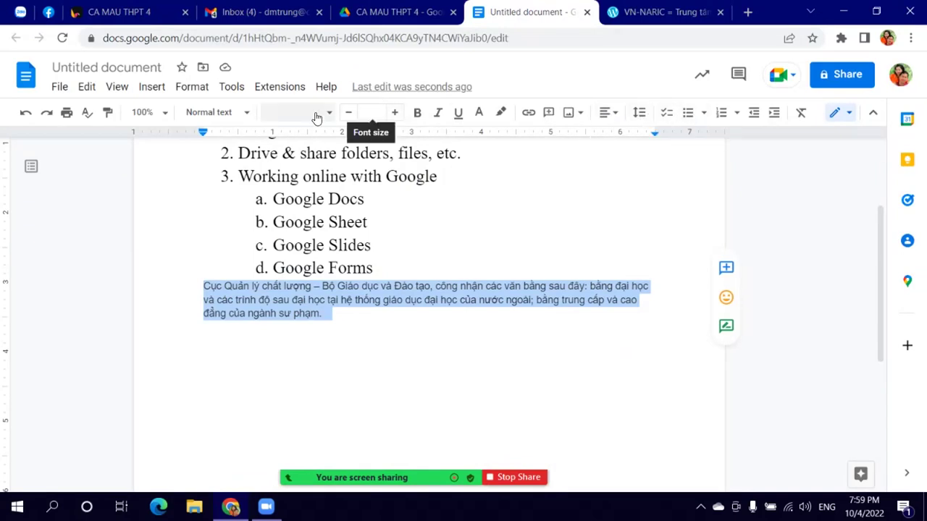
click(289, 115)
click(311, 199)
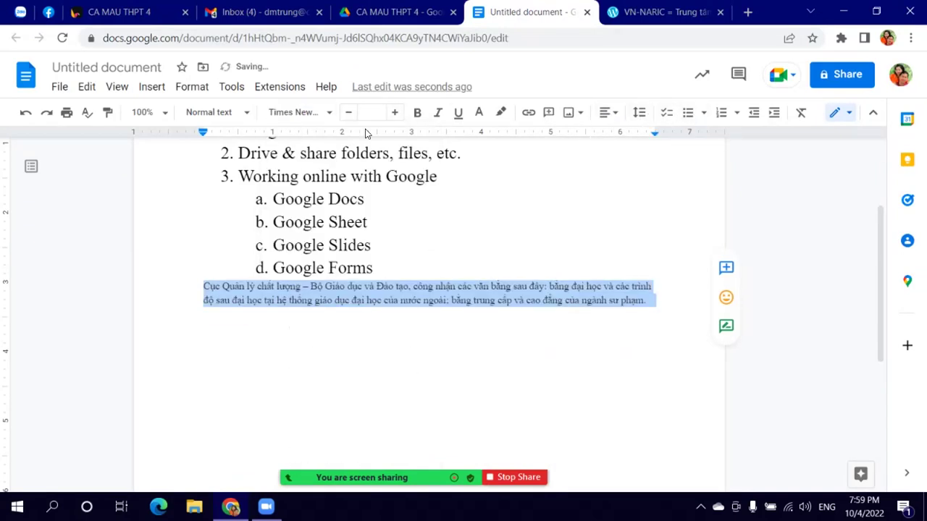
click(372, 112)
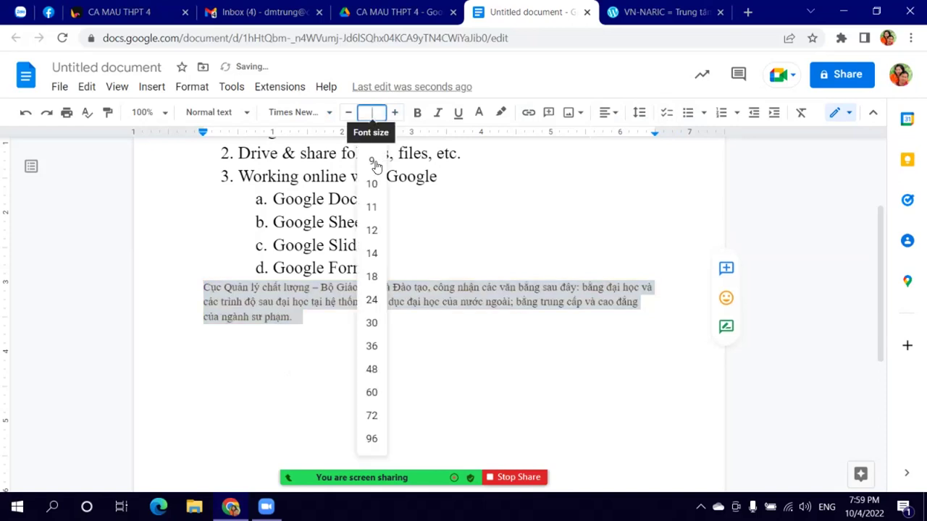
click(372, 253)
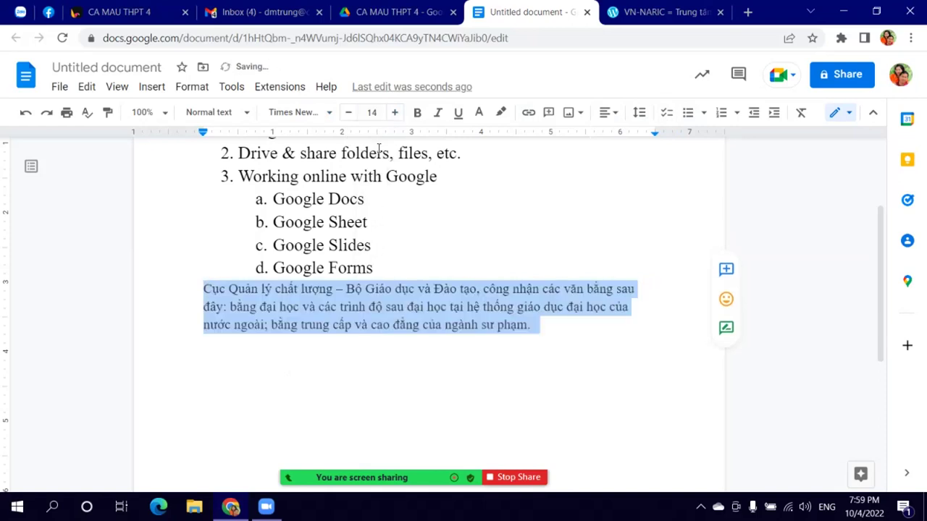
click(372, 112)
click(371, 276)
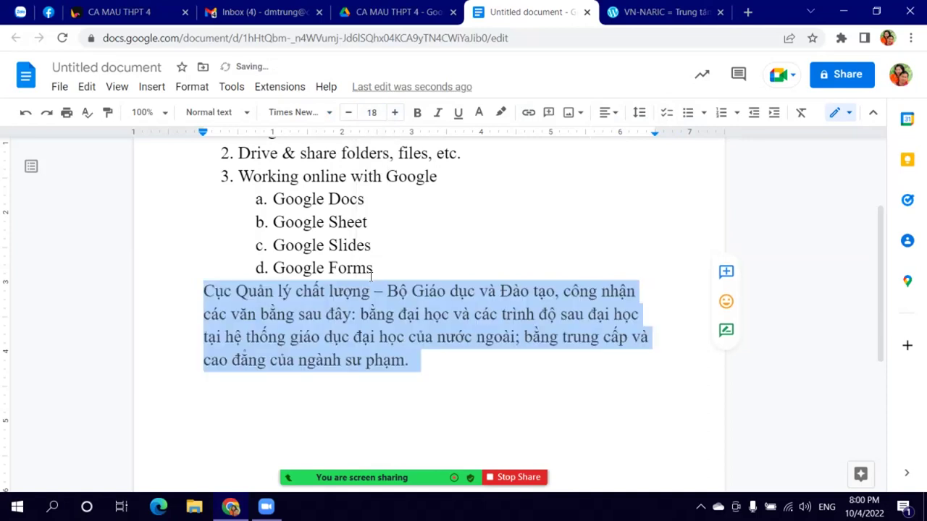
click(619, 118)
click(612, 145)
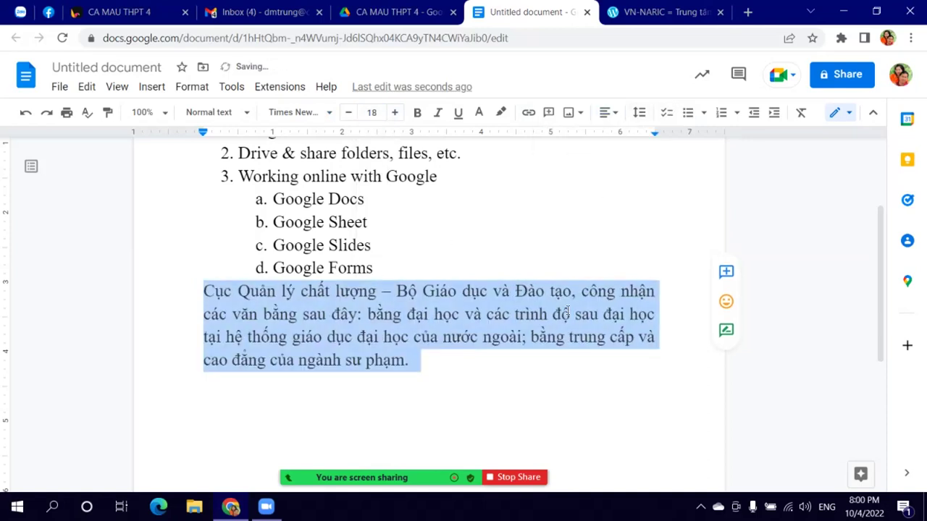
click(541, 391)
Step: Add an empty line, colour the paragraph black, and switch to the CA MAU THPT 4 Drive tab
key(Return)
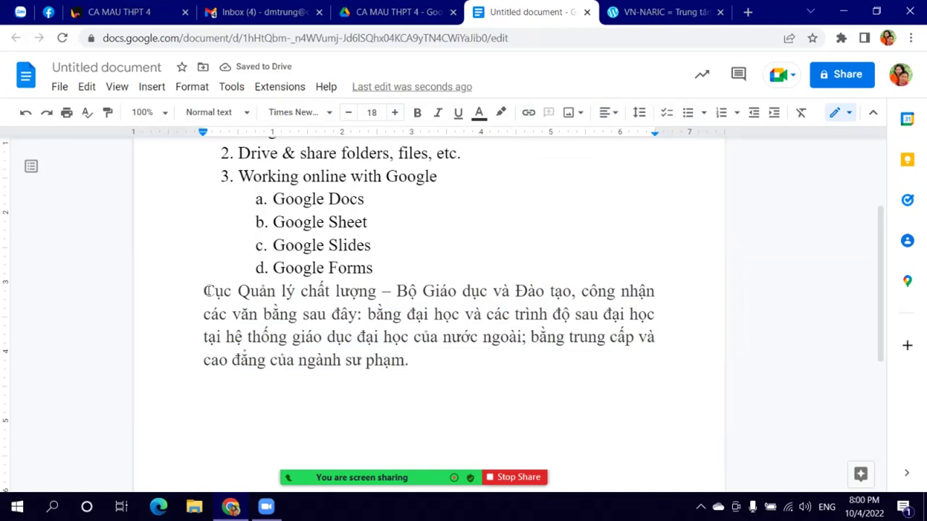
drag(206, 290, 421, 364)
click(479, 113)
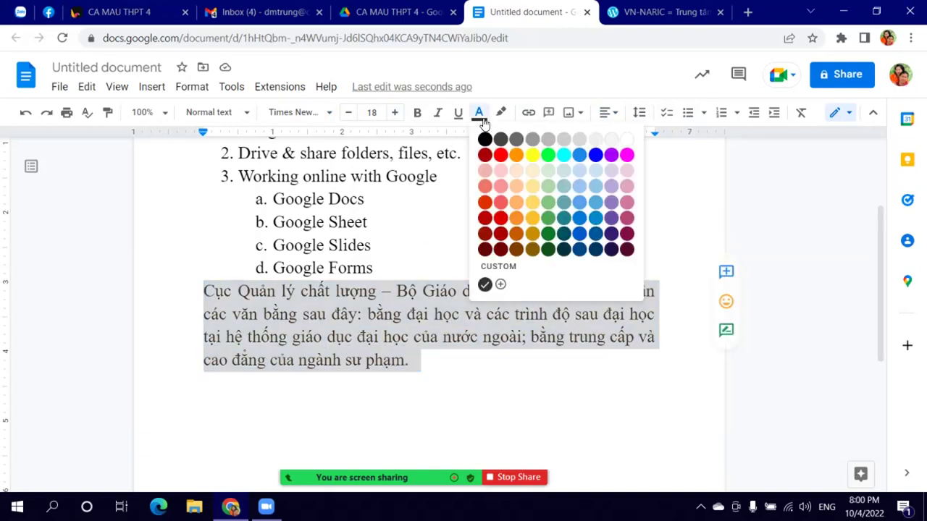
click(484, 139)
click(479, 321)
click(256, 389)
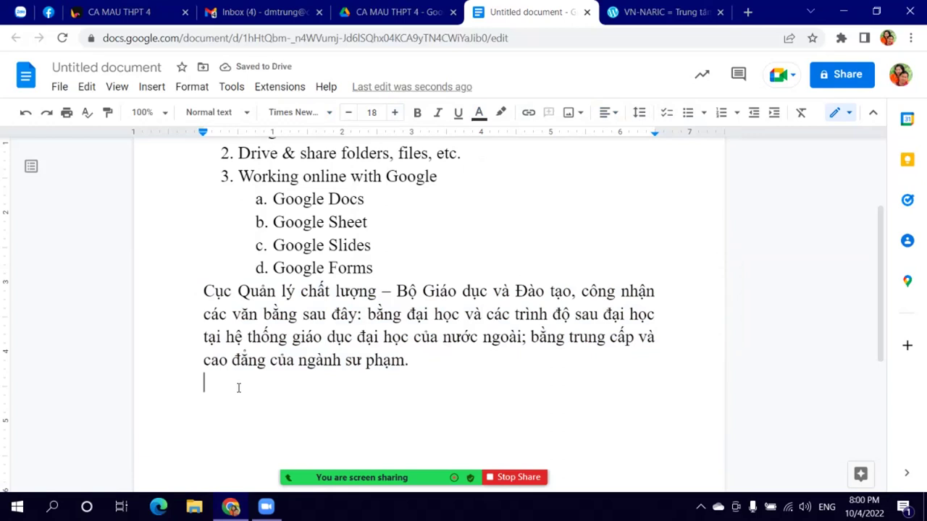
click(396, 13)
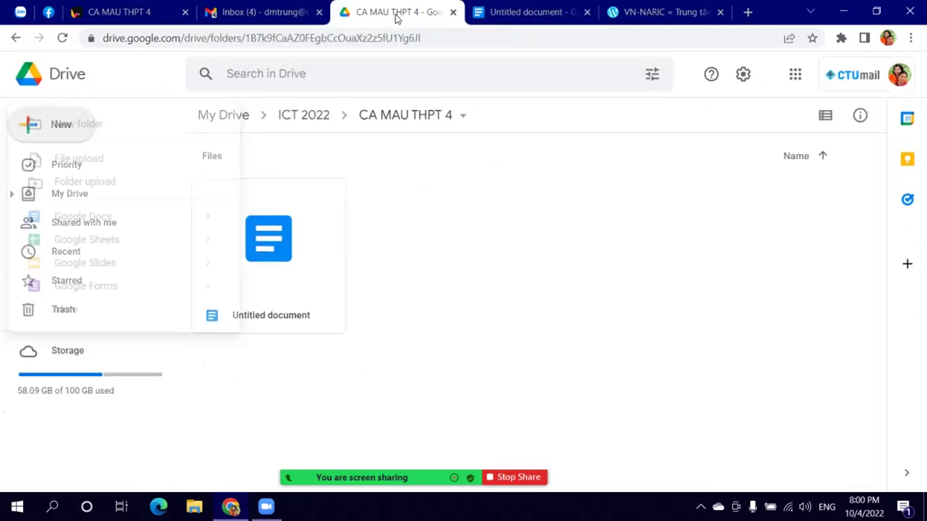
Step: Upload 'Questionn on Reading 2 GTLVH HOA AN.docx' from Documents and open it in Docs
click(68, 131)
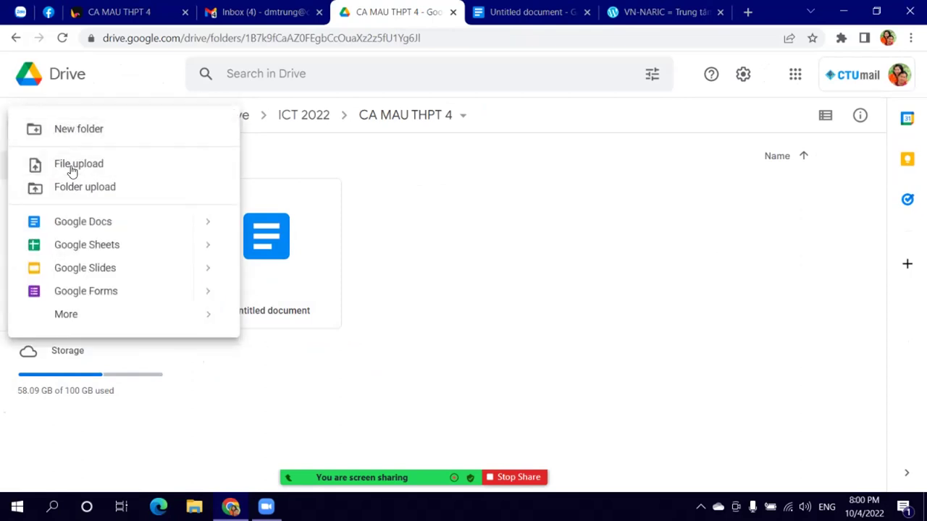
click(72, 165)
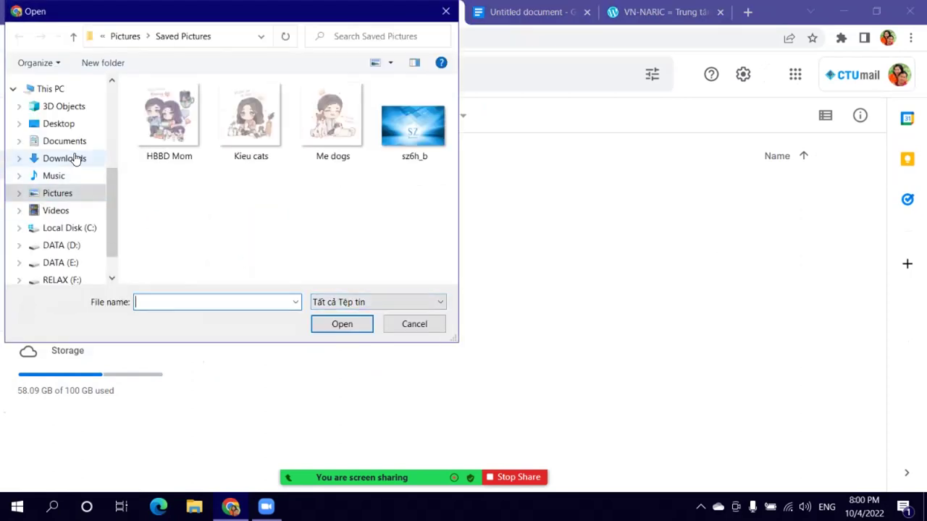
click(73, 140)
scroll(246, 194, down, 1)
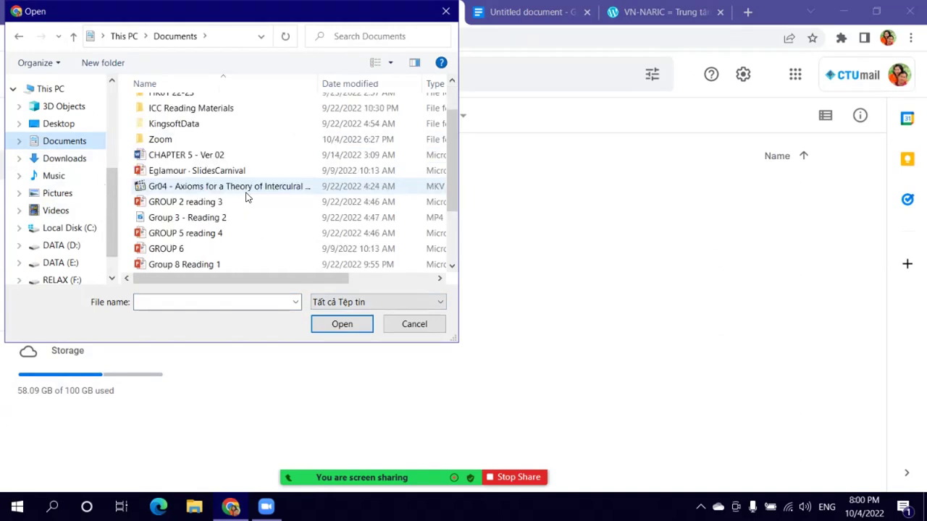
click(207, 157)
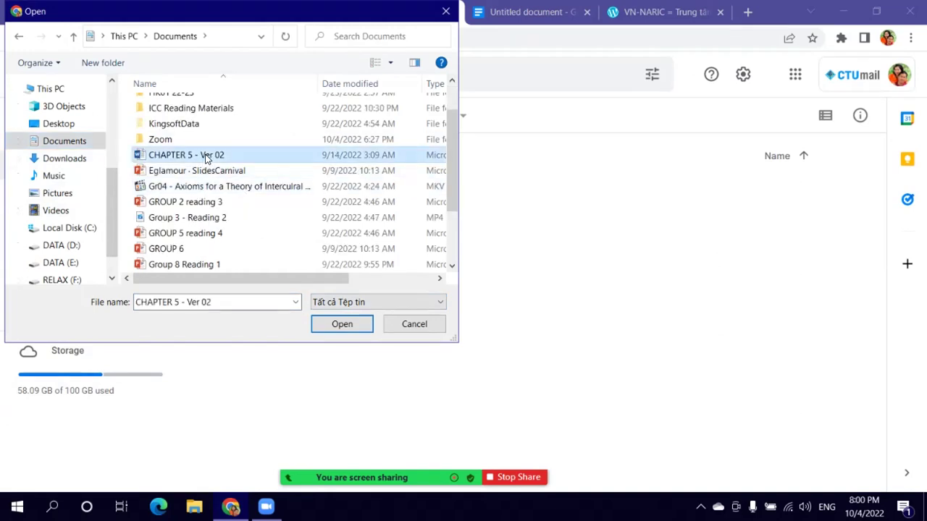
scroll(223, 233, down, 2)
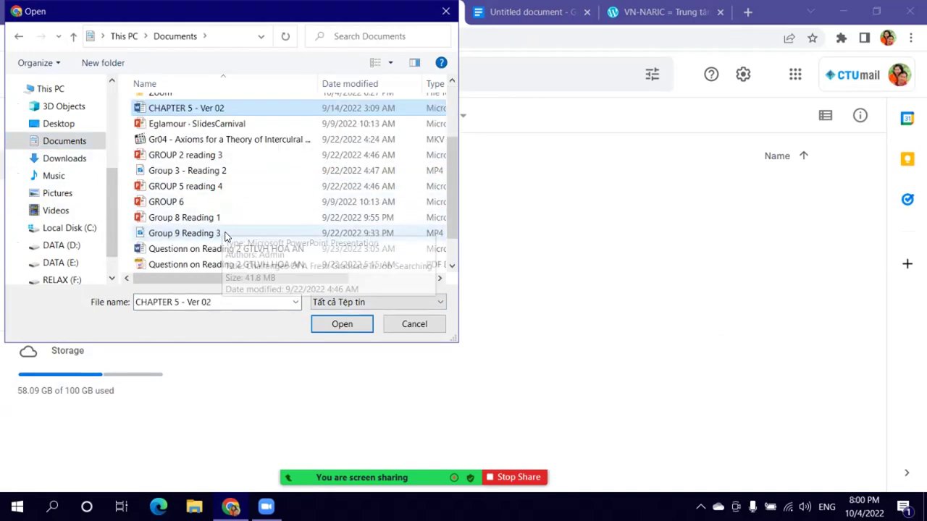
click(241, 218)
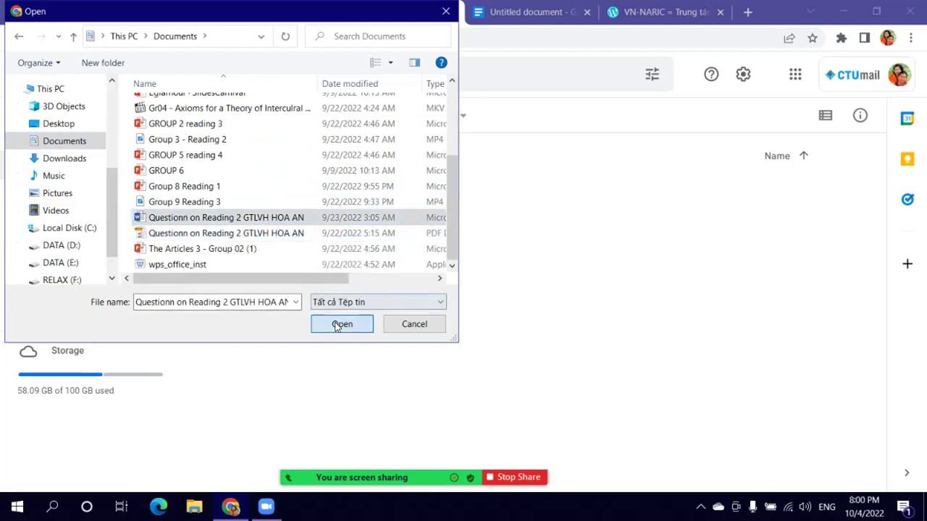
click(342, 324)
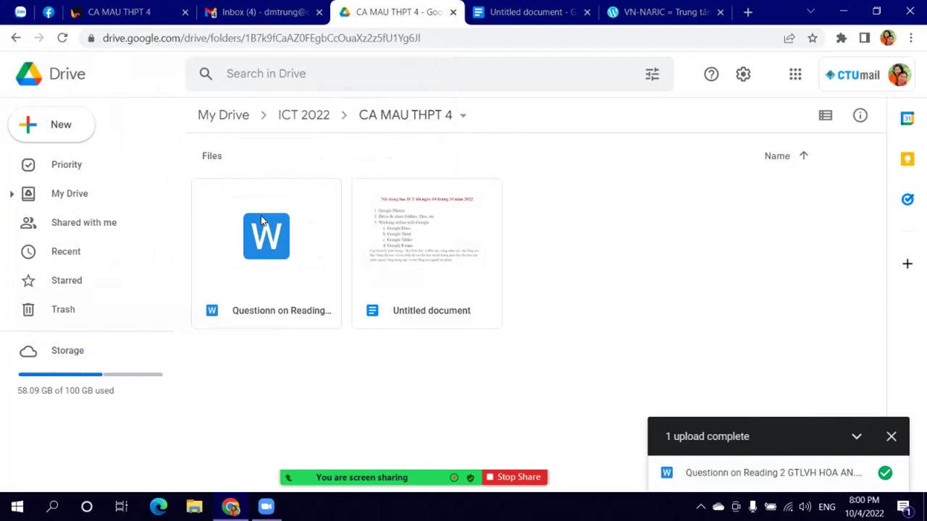
double_click(263, 221)
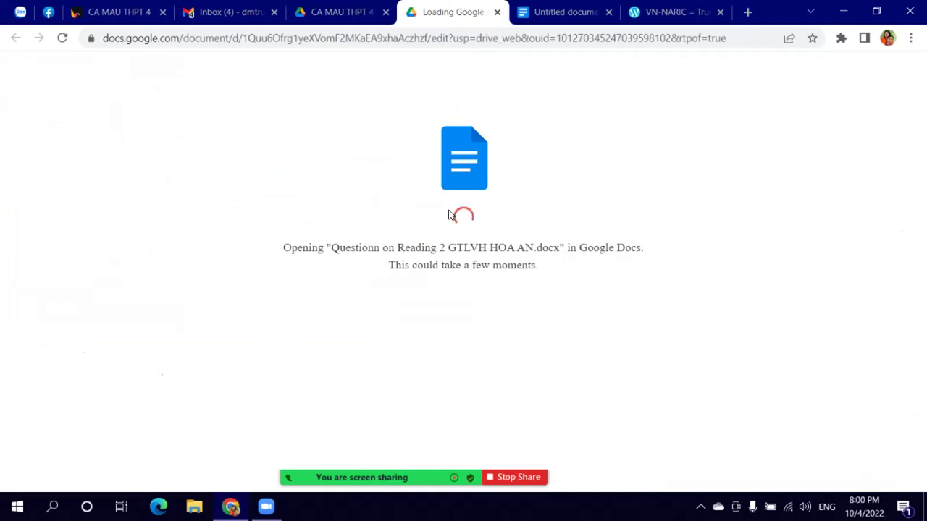
Step: Scroll through the Untitled document to review its contents
click(585, 12)
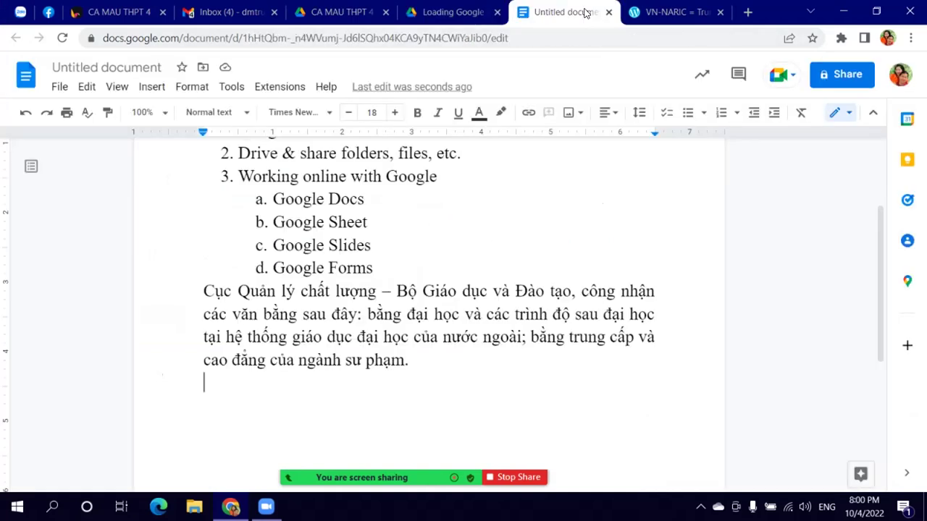
scroll(432, 259, up, 2)
scroll(432, 265, down, 3)
scroll(331, 216, up, 3)
scroll(200, 244, down, 3)
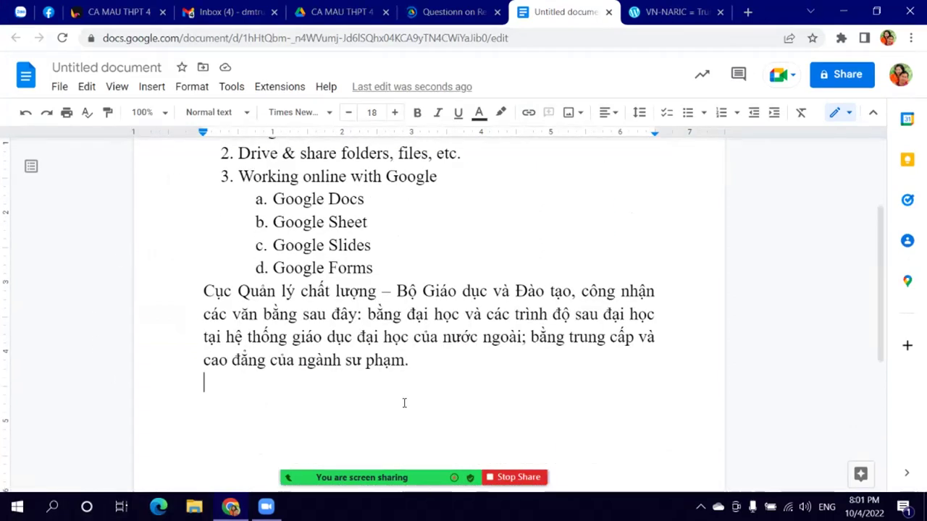
Step: Read through the Questionn on Reading 2 document, then close its tab
click(442, 12)
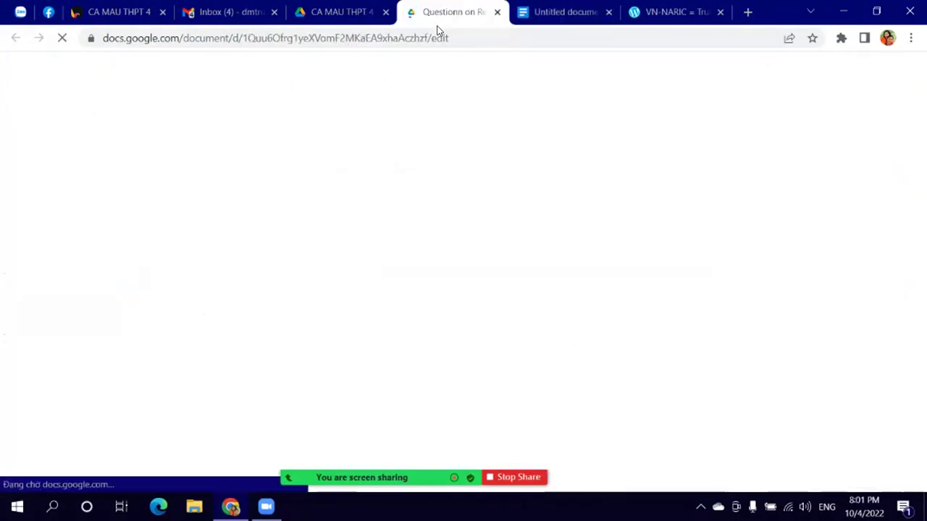
scroll(424, 244, down, 2)
scroll(420, 255, up, 2)
scroll(254, 246, down, 7)
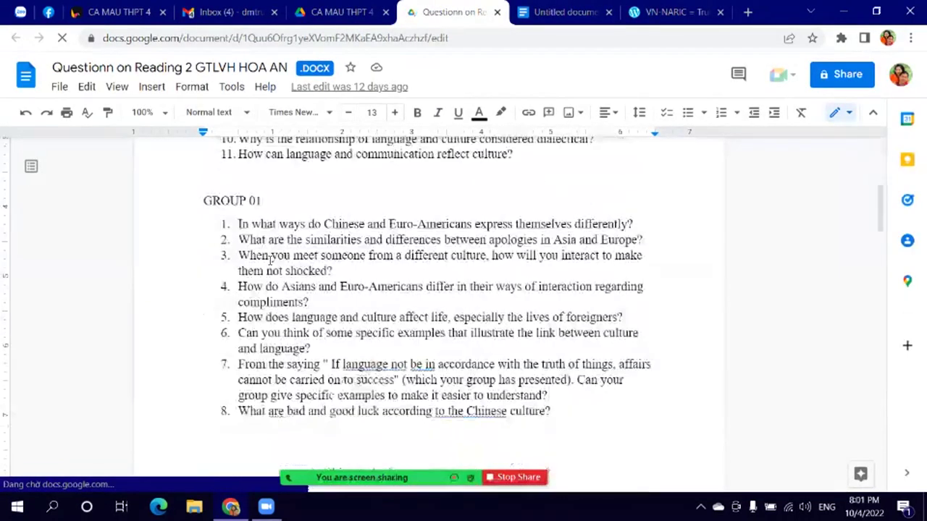
scroll(362, 303, down, 10)
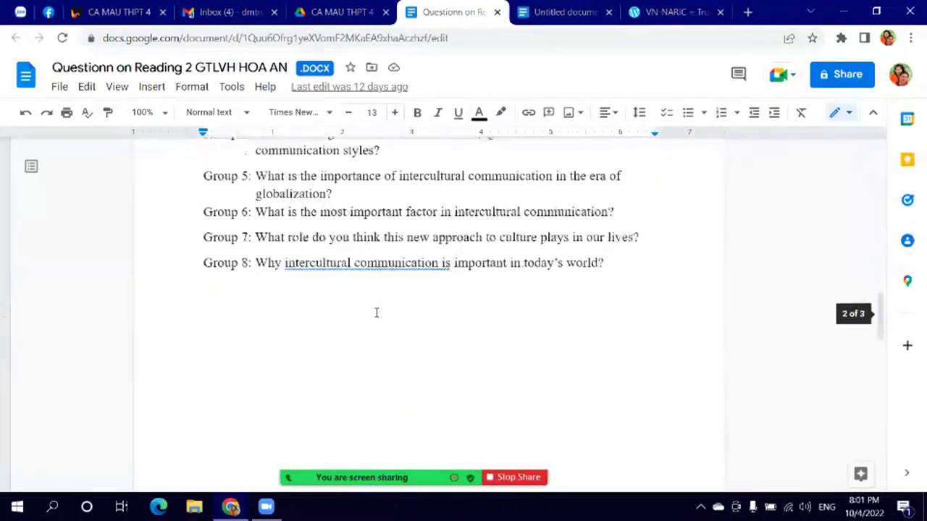
scroll(381, 316, up, 1)
scroll(380, 317, down, 8)
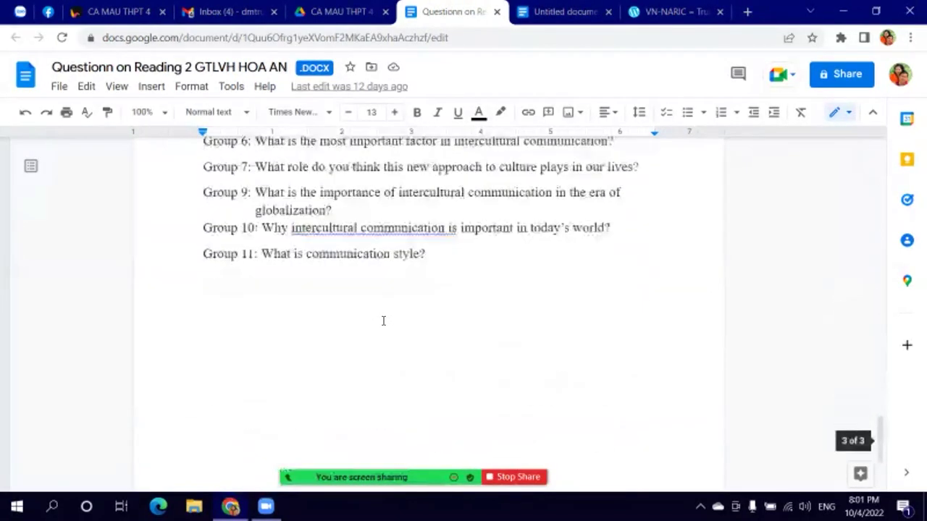
scroll(412, 304, up, 10)
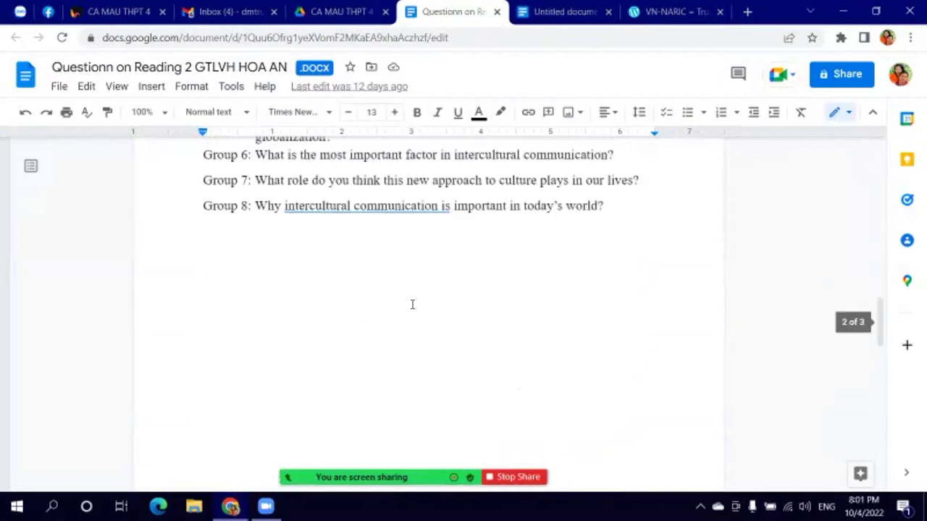
click(497, 12)
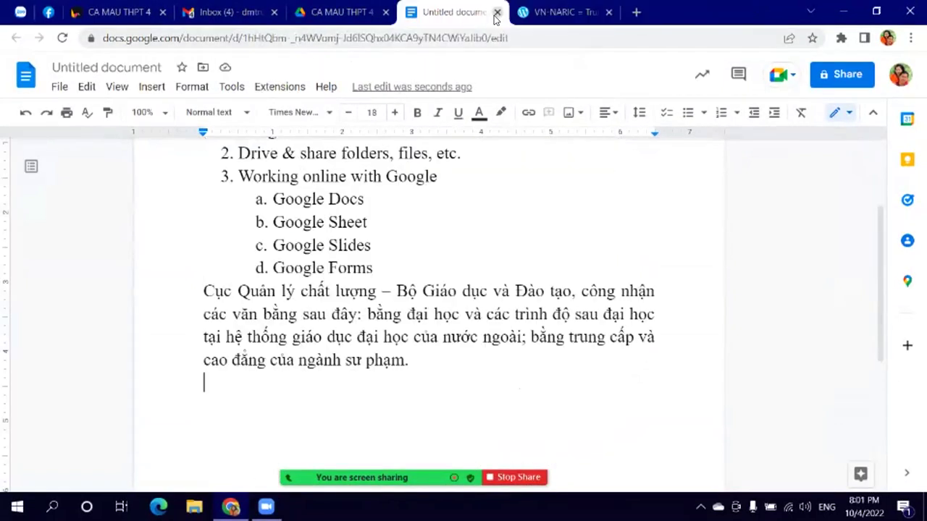
Step: Rename the document after its heading
click(165, 65)
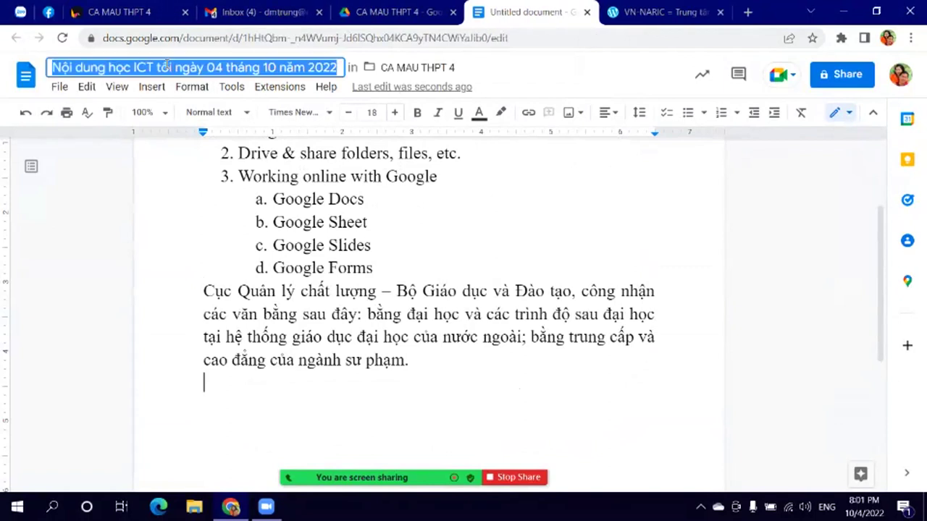
scroll(485, 297, up, 2)
click(364, 239)
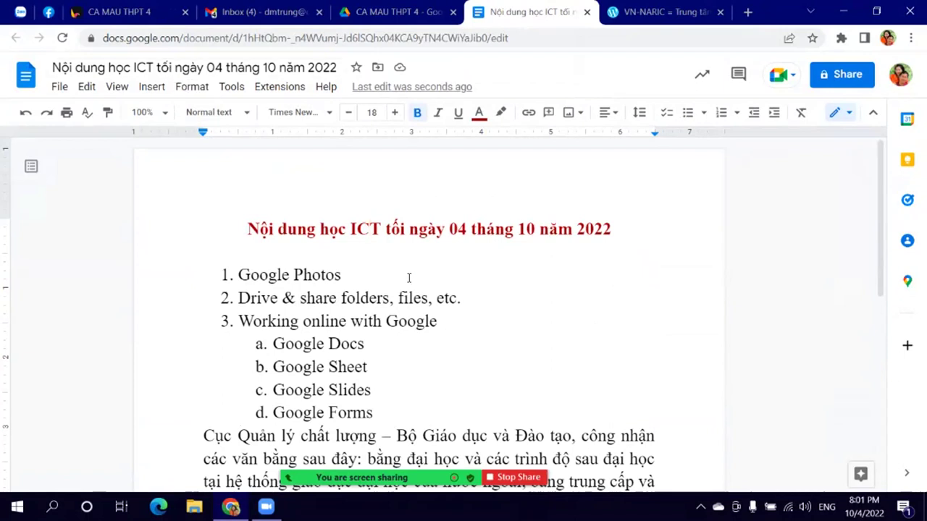
Step: Delete the Cục Quản lý chất lượng paragraph and close the ICT lesson document
scroll(557, 252, down, 2)
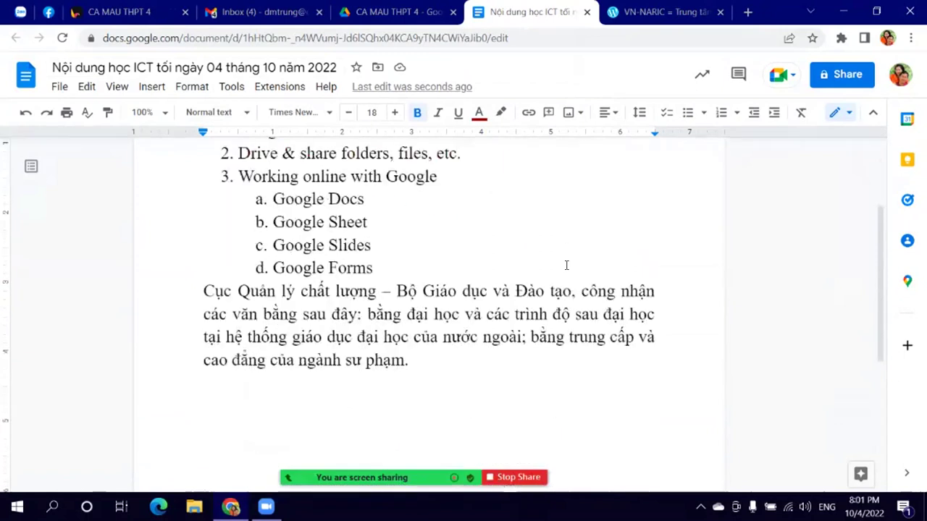
scroll(395, 267, up, 2)
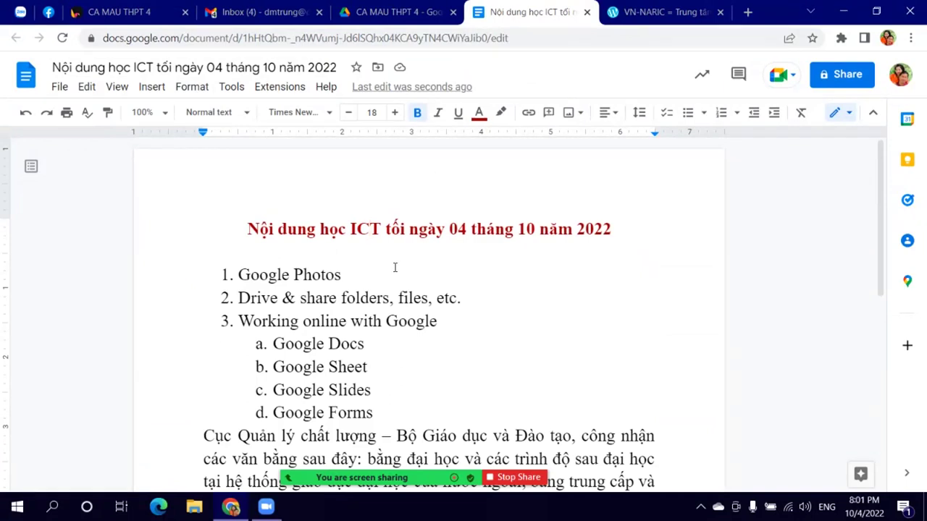
scroll(371, 337, down, 3)
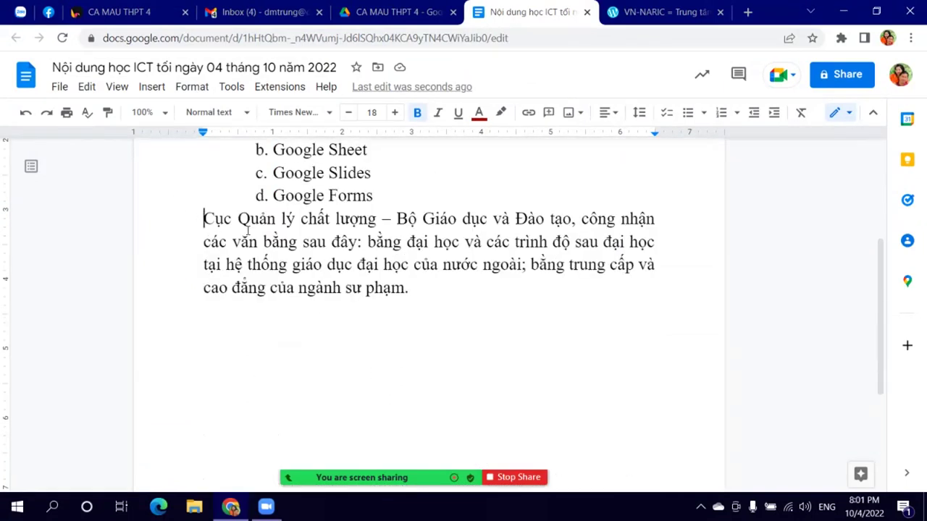
drag(201, 217, 474, 292)
key(BackSpace)
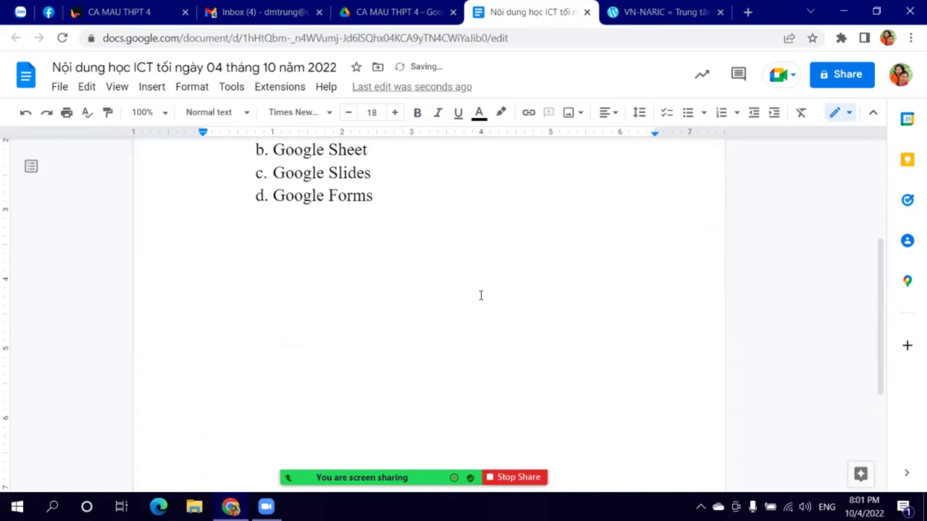
scroll(480, 293, up, 3)
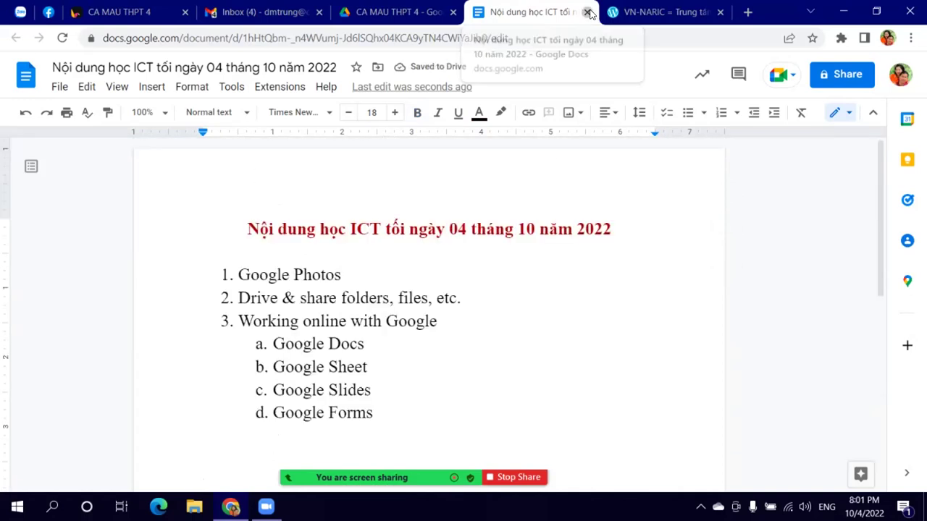
click(587, 12)
Step: Close the VN-NARIC tab and create a blank Google Docs document in CA MAU THPT 4
click(721, 12)
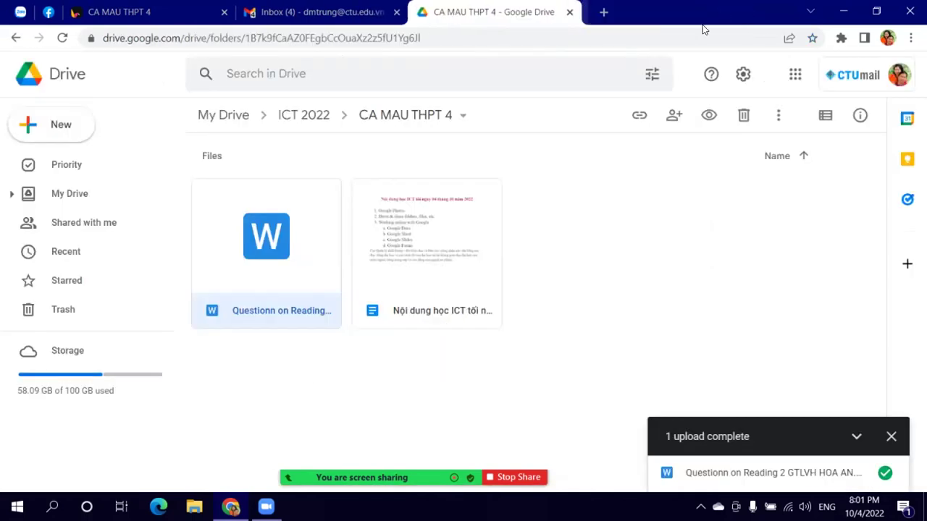
click(58, 125)
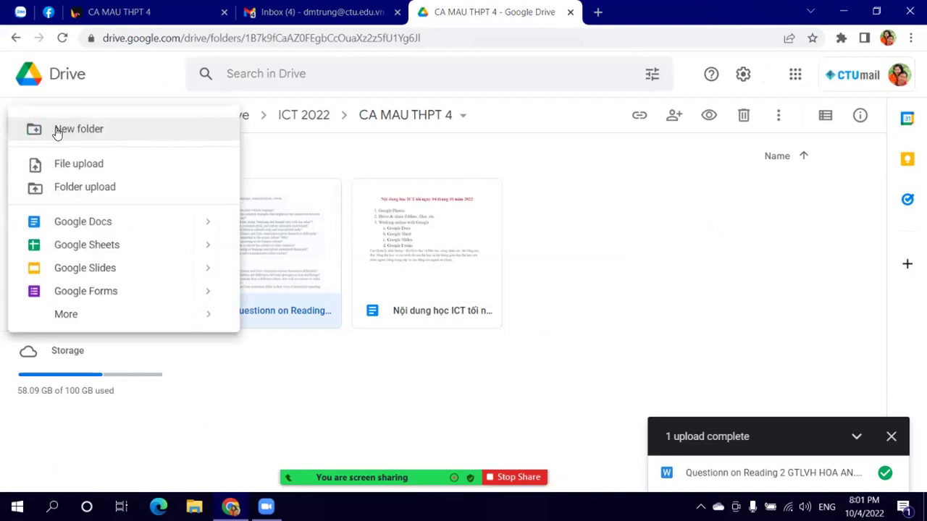
click(84, 222)
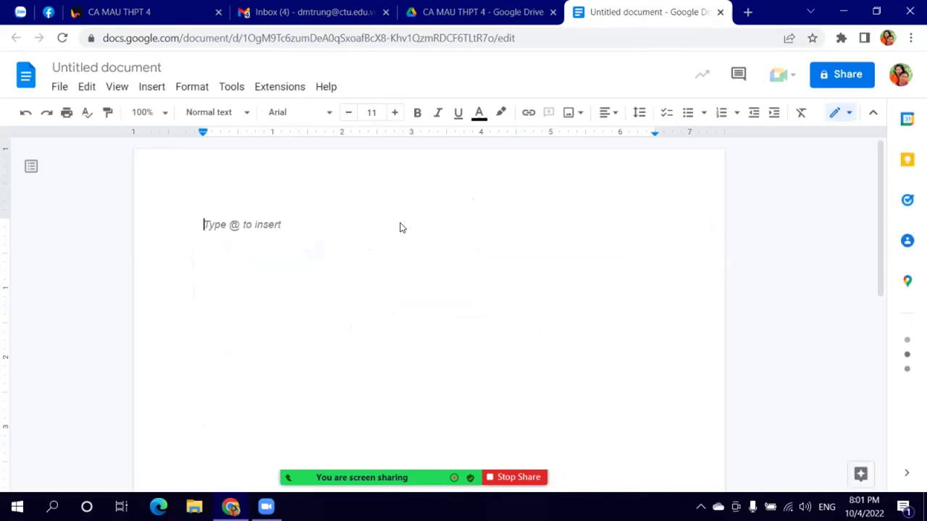
Step: Type the heading 'INTRODUCE YOURSELF' at the top of the document
text(Gioiws)
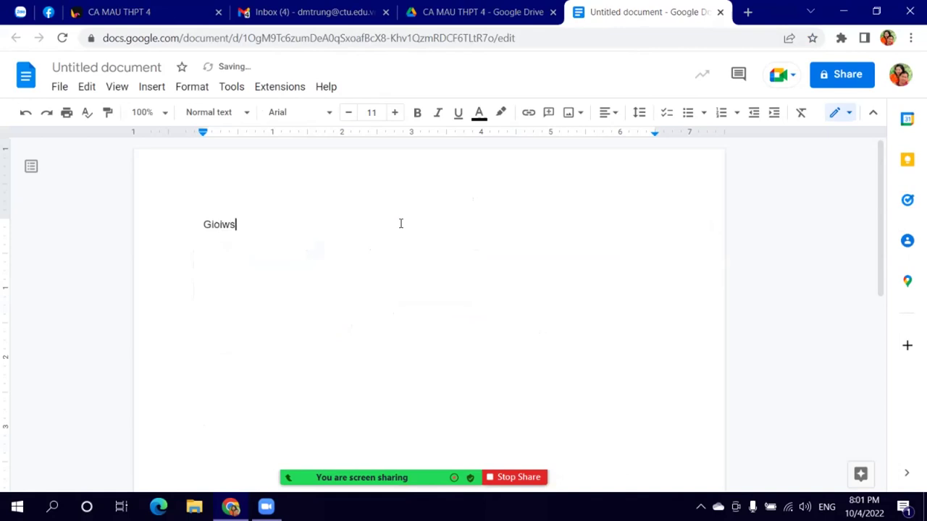
key(BackSpace)
key(BackSpace)
key(BackSpace)
key(BackSpace)
text(oiws)
key(BackSpace)
key(BackSpace)
key(BackSpace)
key(BackSpace)
key(BackSpace)
text(INTRODU)
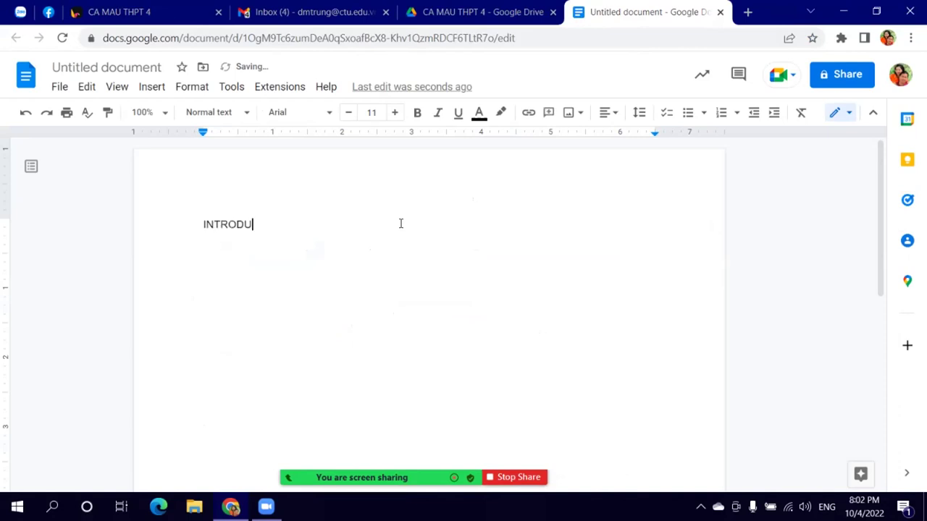
text(CE YOURSELF)
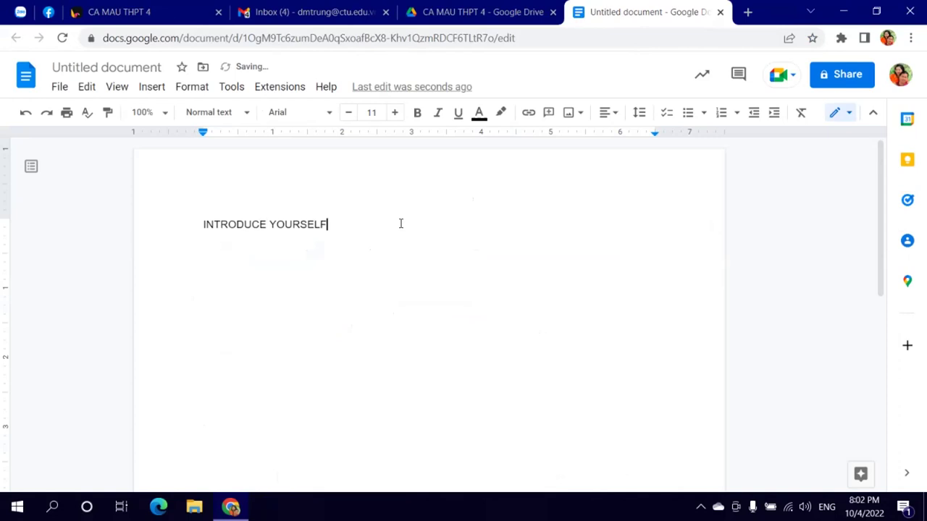
Step: Enlarge the heading to size 30 and start a new line beneath it
key(ctrl+a)
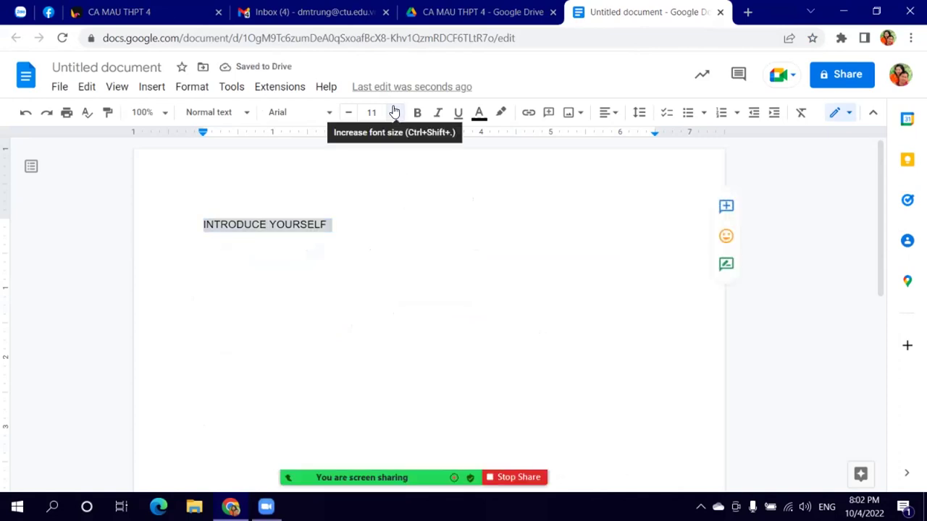
click(394, 112)
click(373, 113)
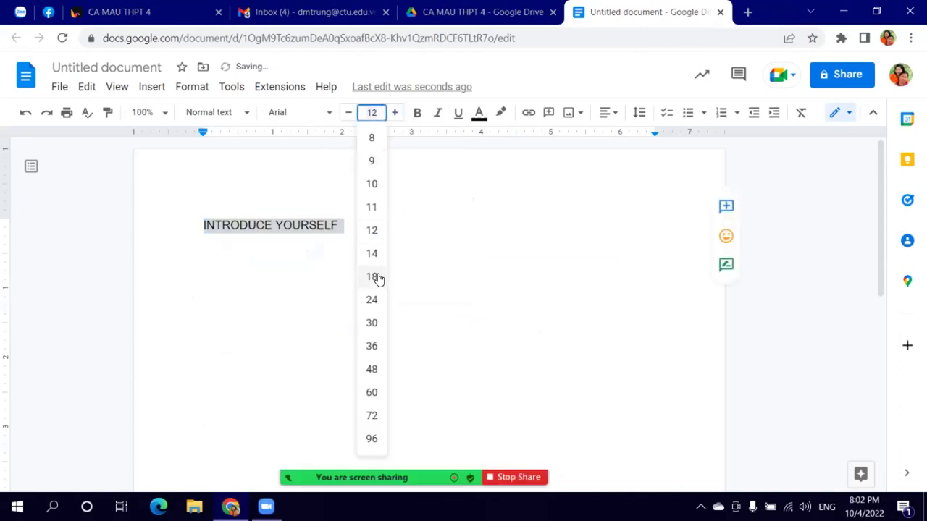
key(Return)
click(327, 315)
double_click(613, 210)
key(Return)
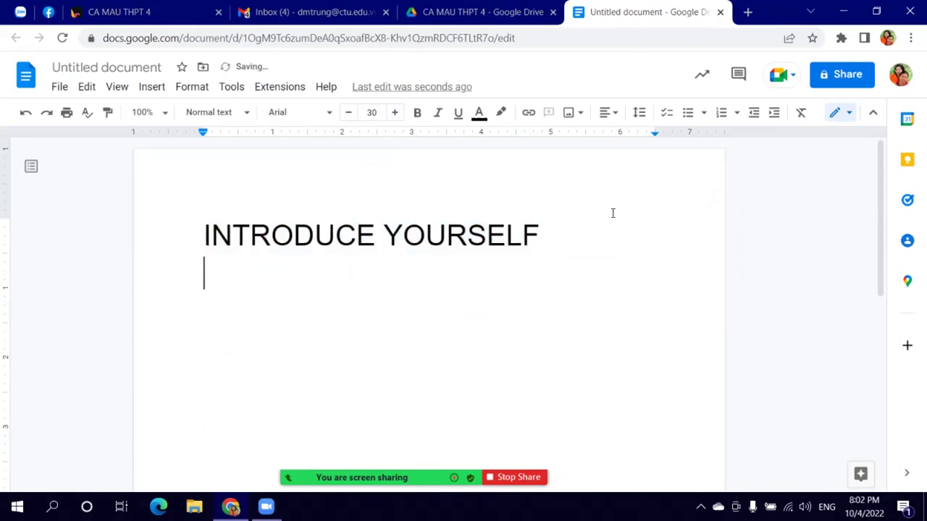
Step: Set all the text to Times New Roman, size 20
key(ctrl+a)
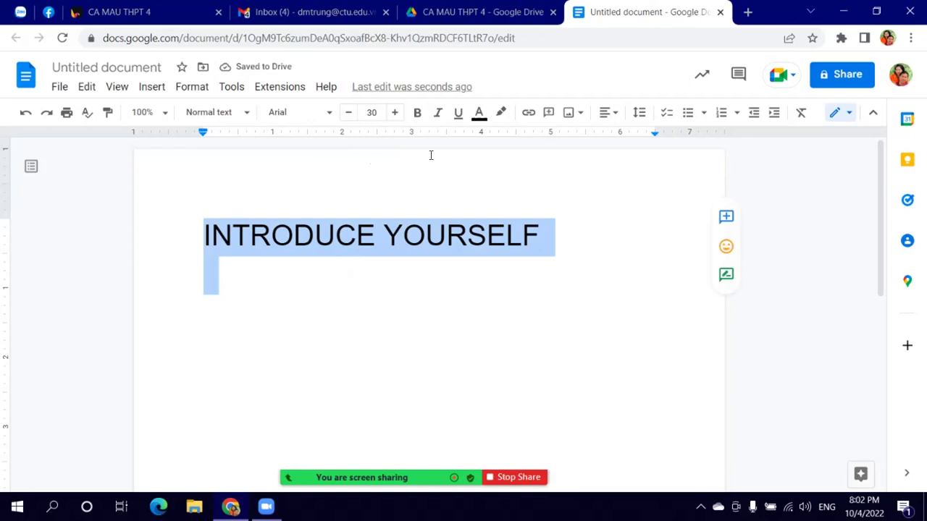
click(322, 113)
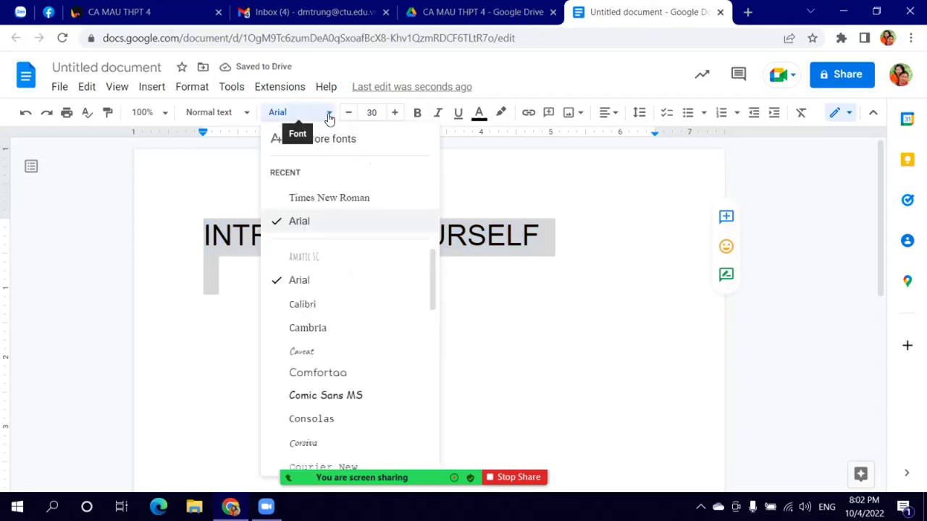
click(314, 198)
click(373, 112)
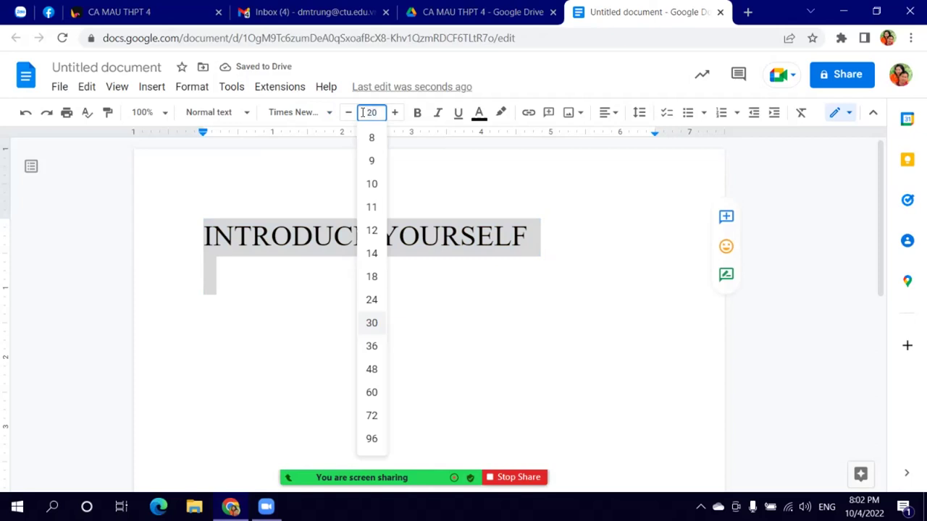
text(20)
key(Return)
click(270, 269)
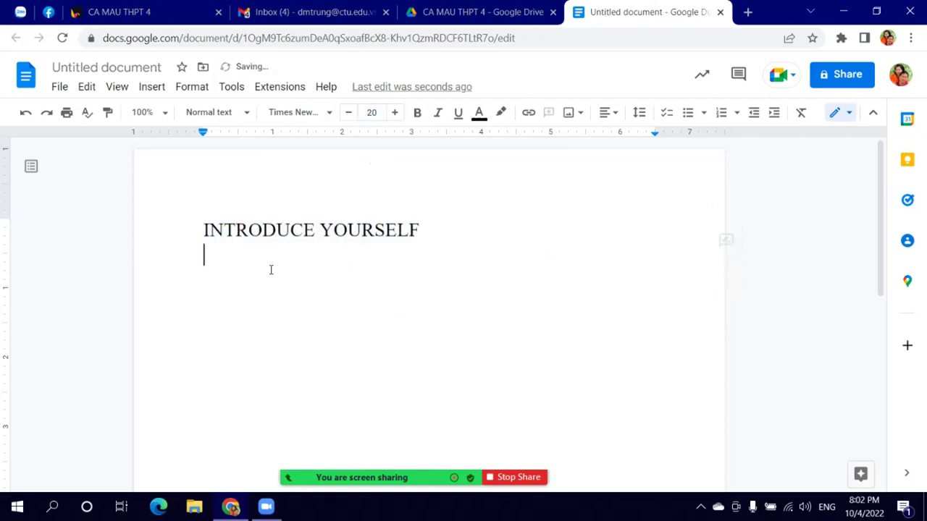
Step: Centre-align the heading, leaving the caret on the empty line below
click(361, 230)
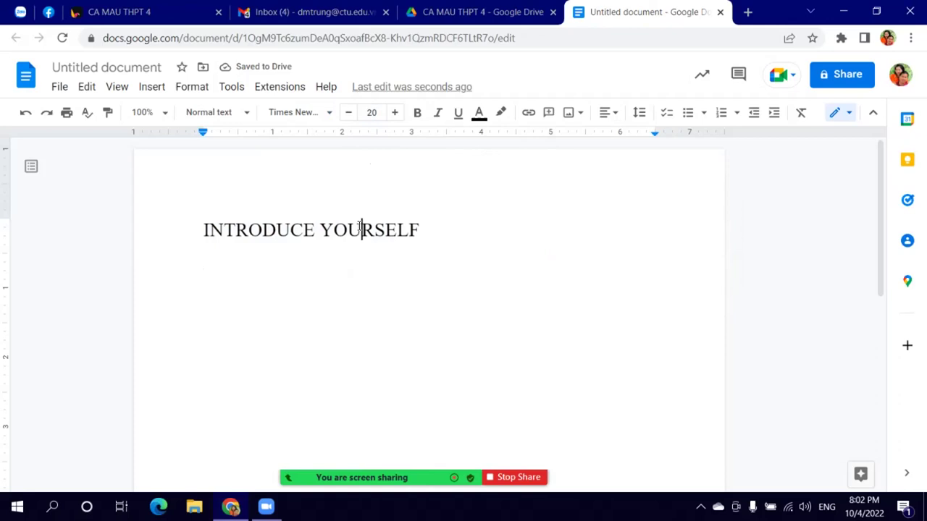
key(ctrl+k)
click(360, 310)
click(353, 233)
click(610, 112)
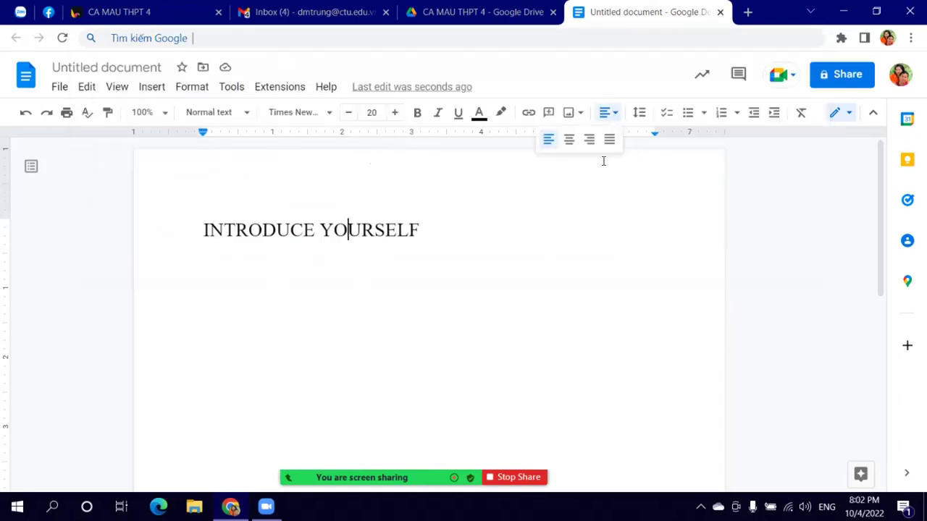
click(571, 139)
double_click(346, 272)
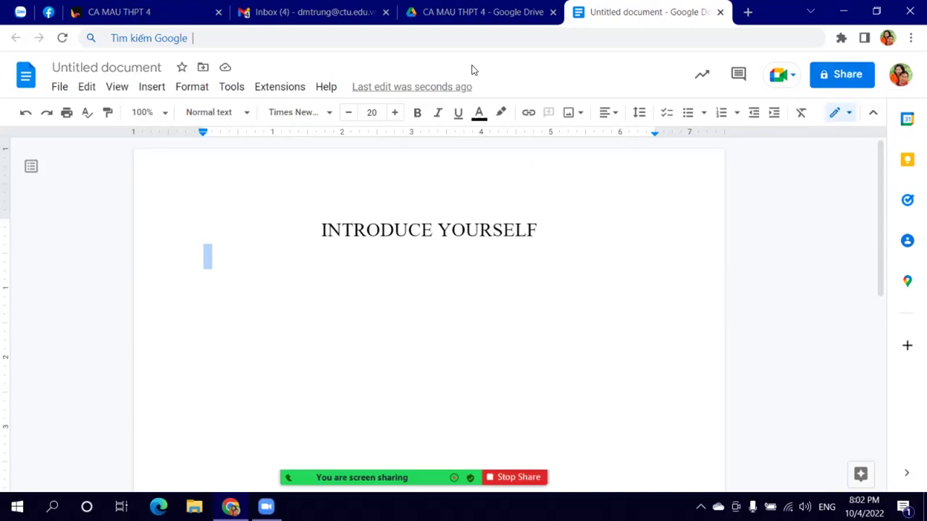
click(470, 18)
click(65, 128)
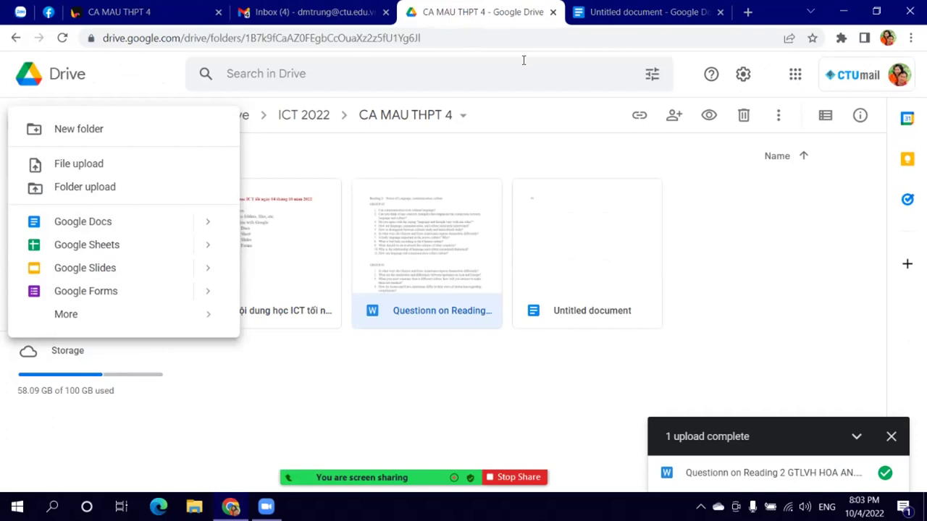
click(638, 12)
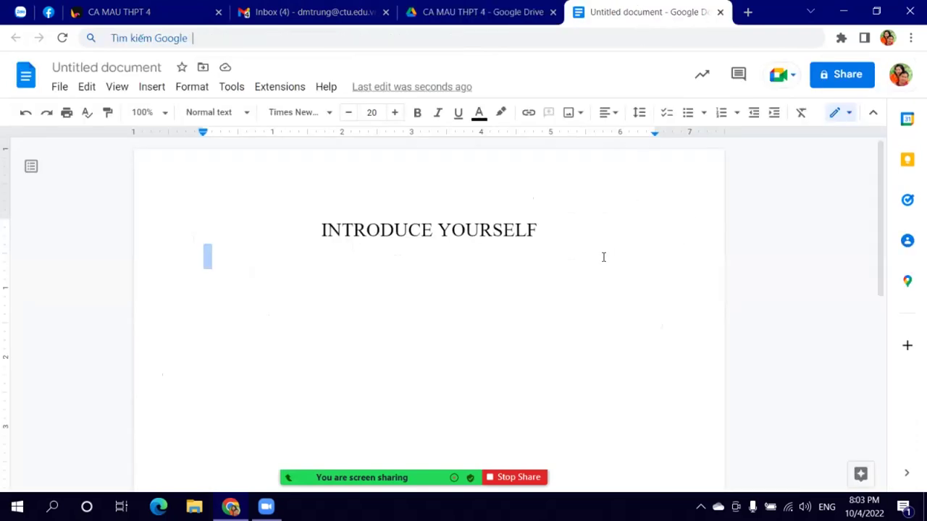
mouse_move(448, 471)
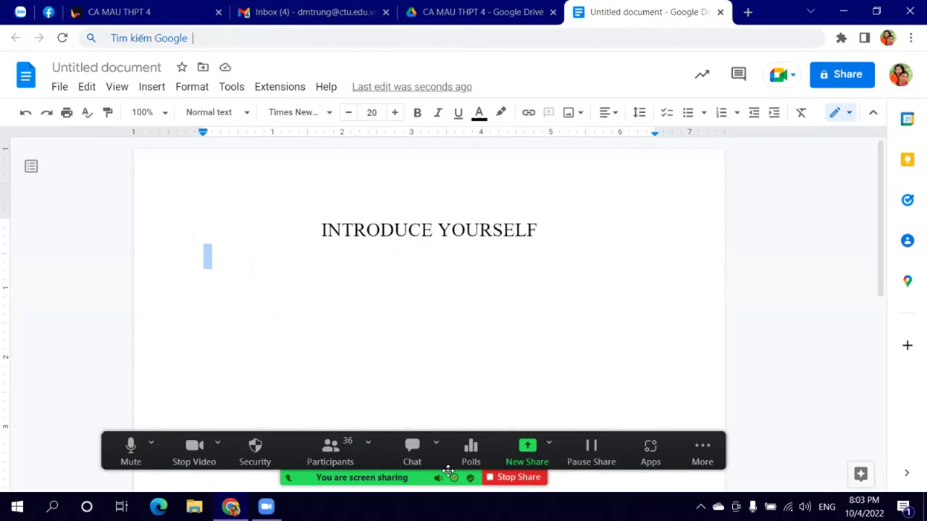
click(329, 448)
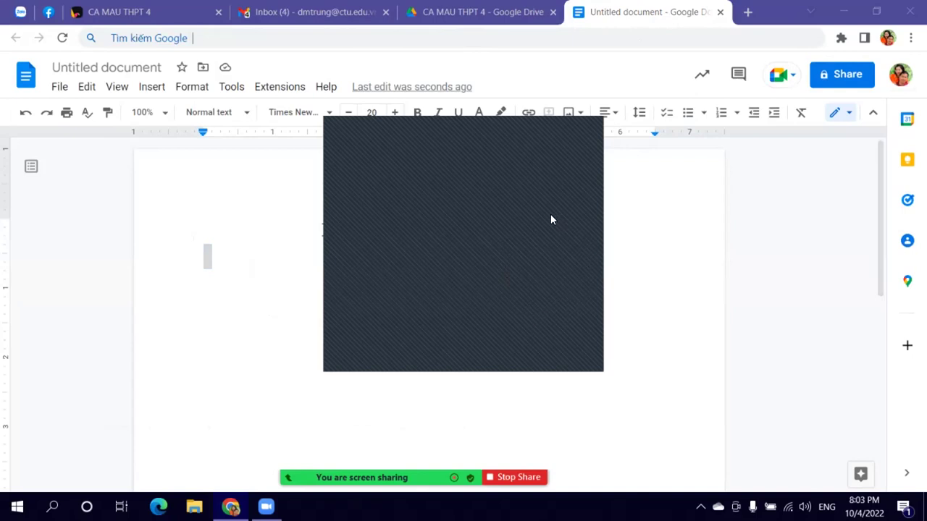
click(597, 125)
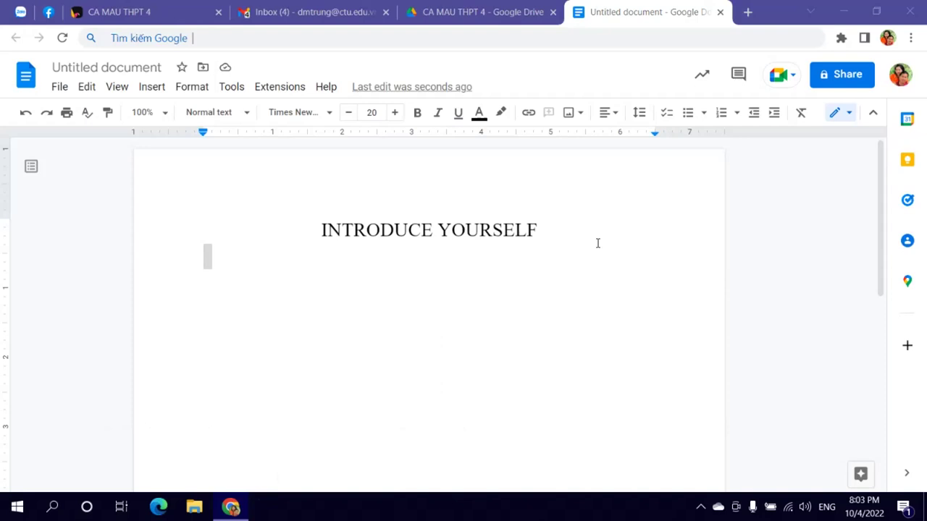
Step: Type 'Please write your full name in this list.' under the heading and start a new line
text(Please)
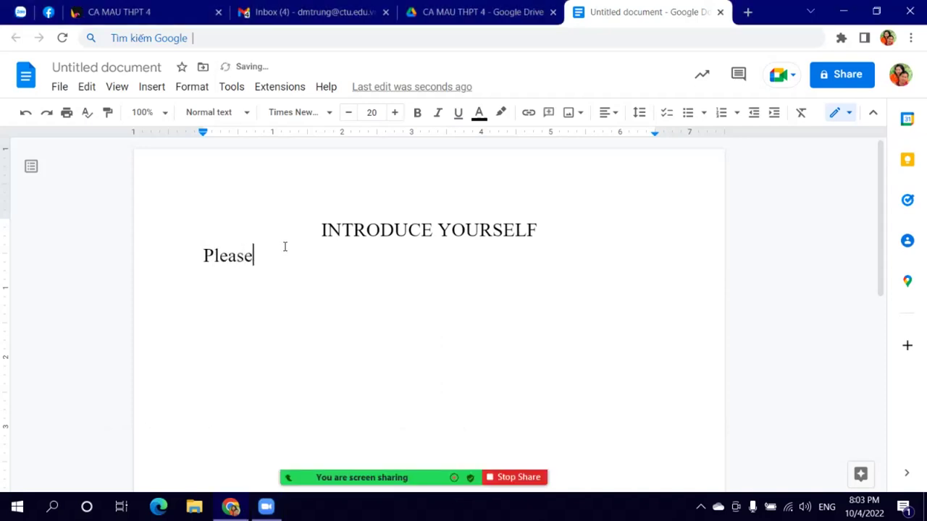
text( ưrite y)
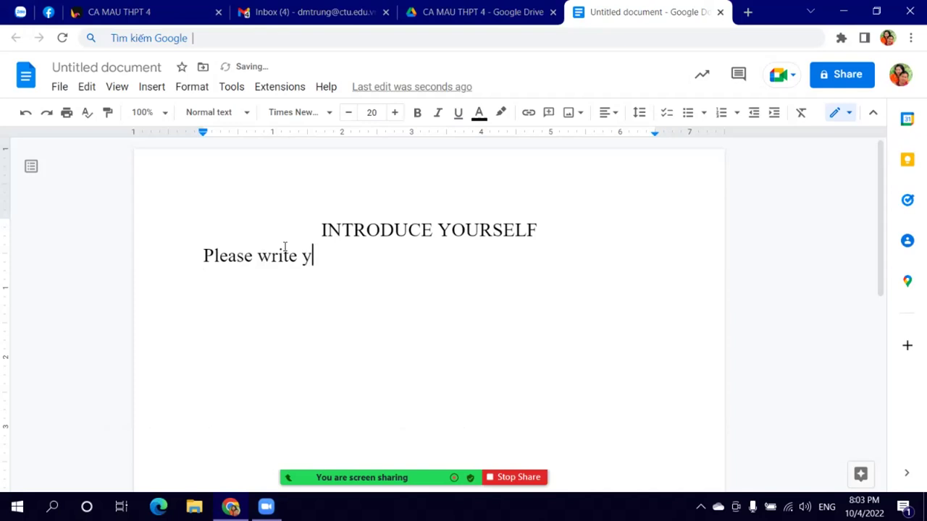
text(our full names he)
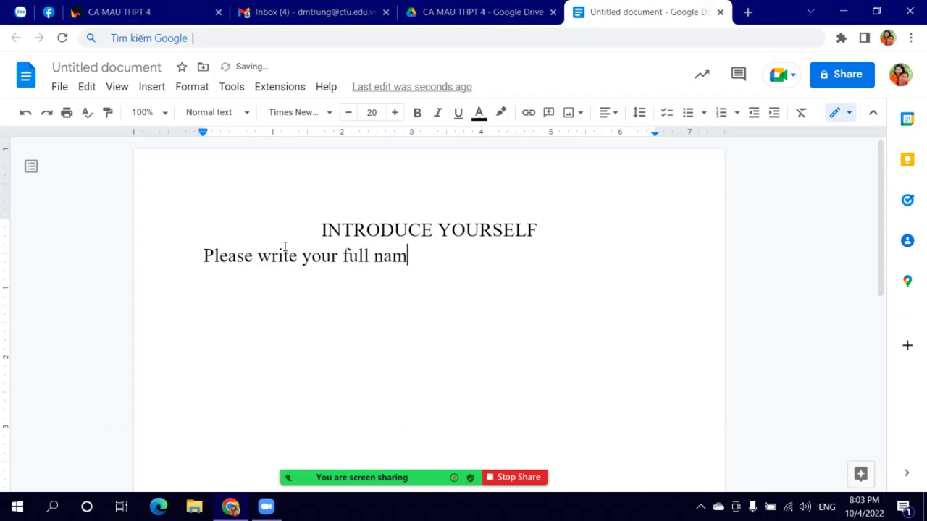
key(BackSpace)
key(BackSpace)
key(BackSpace)
key(BackSpace)
key(BackSpace)
text(e )
text(i)
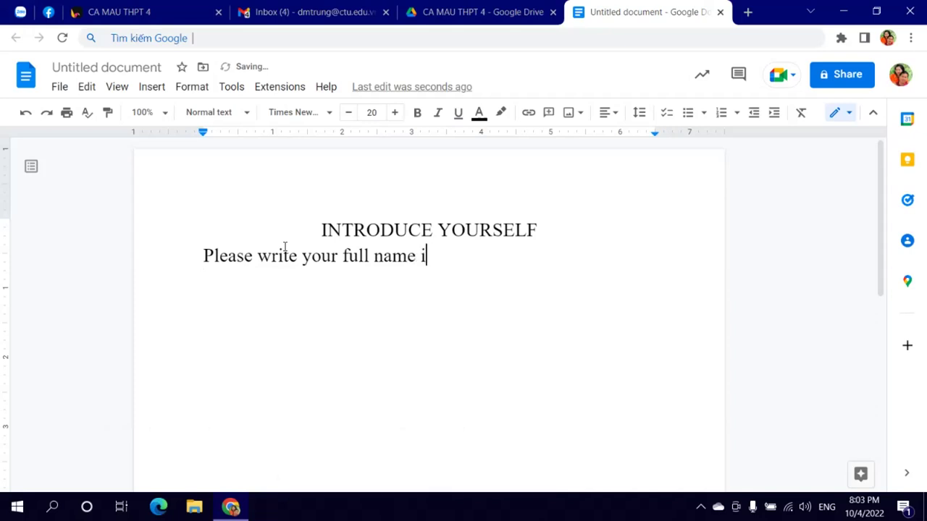
text(n this list.)
key(Return)
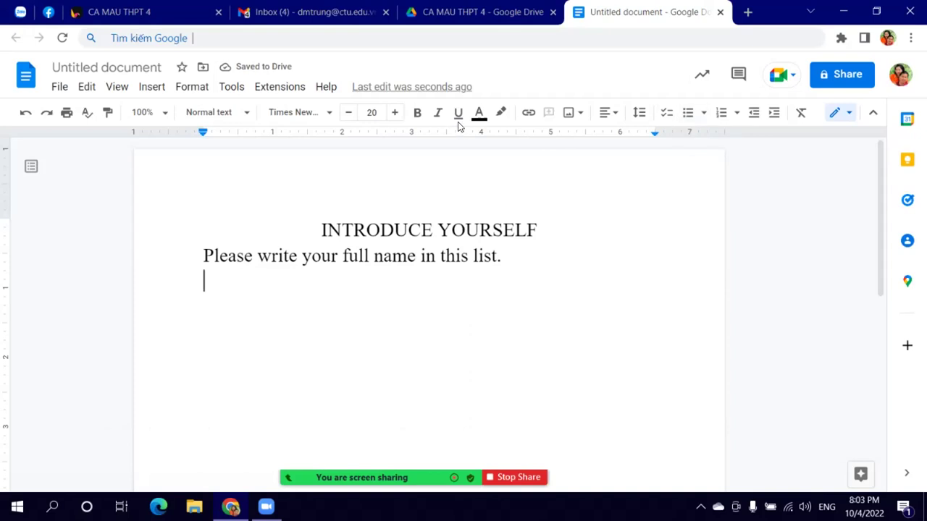
Step: Insert a 3×4 table and narrow its first column
click(150, 87)
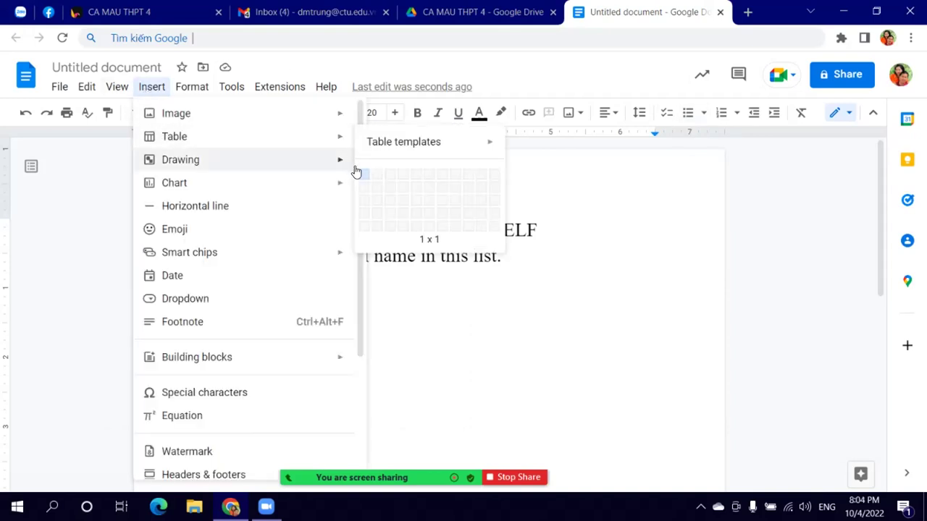
mouse_move(284, 144)
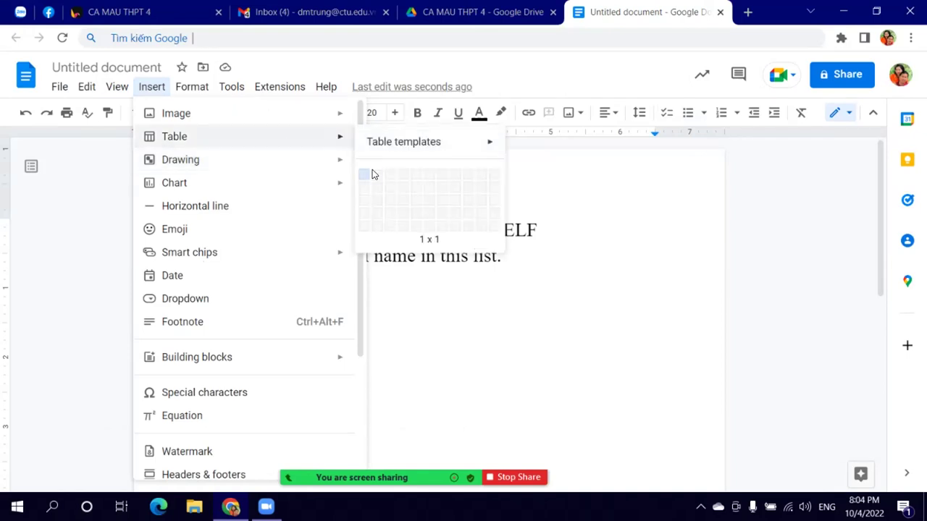
click(385, 207)
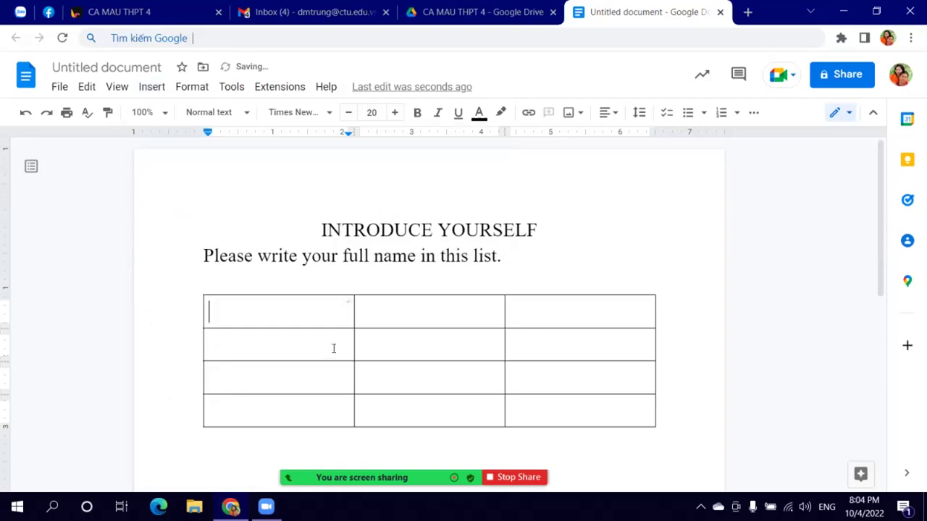
drag(349, 131, 253, 130)
Step: Type the headers STT, Full name and Notes in the first row
text(STT)
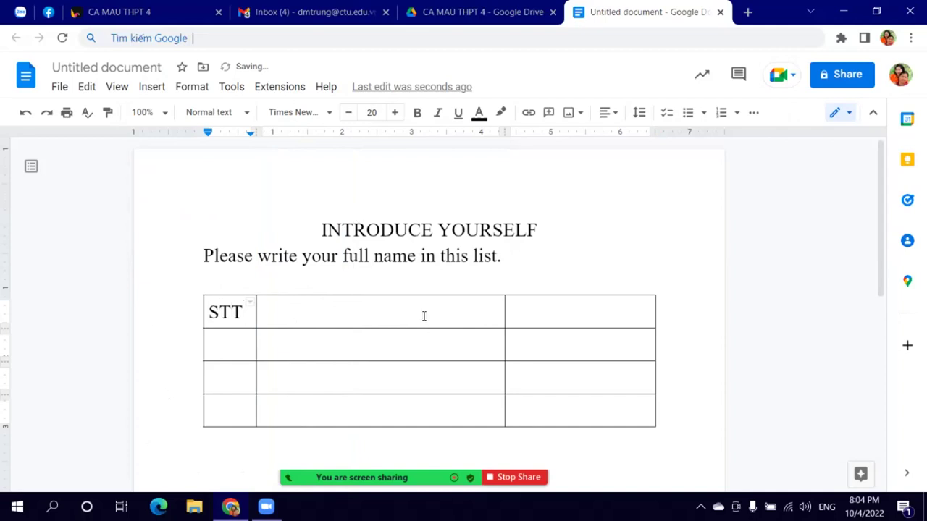
click(425, 314)
text(Full name)
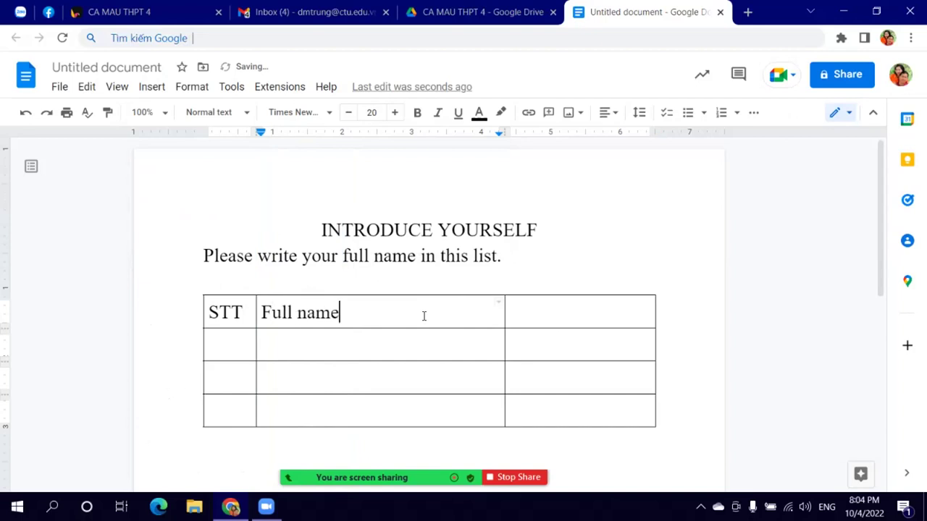
click(558, 310)
text(Notes)
Step: Change the STT header to 'No.' and add more rows at the table's bottom
drag(243, 312, 183, 318)
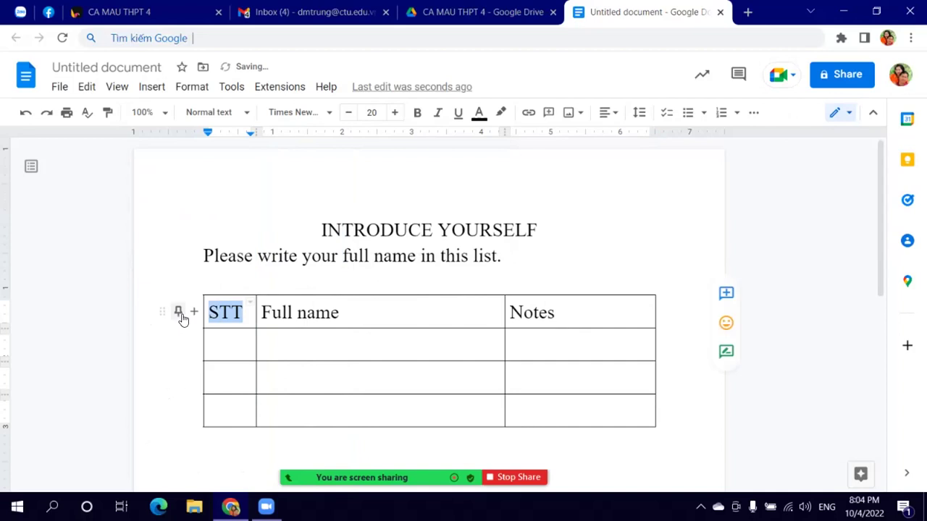
text(No.)
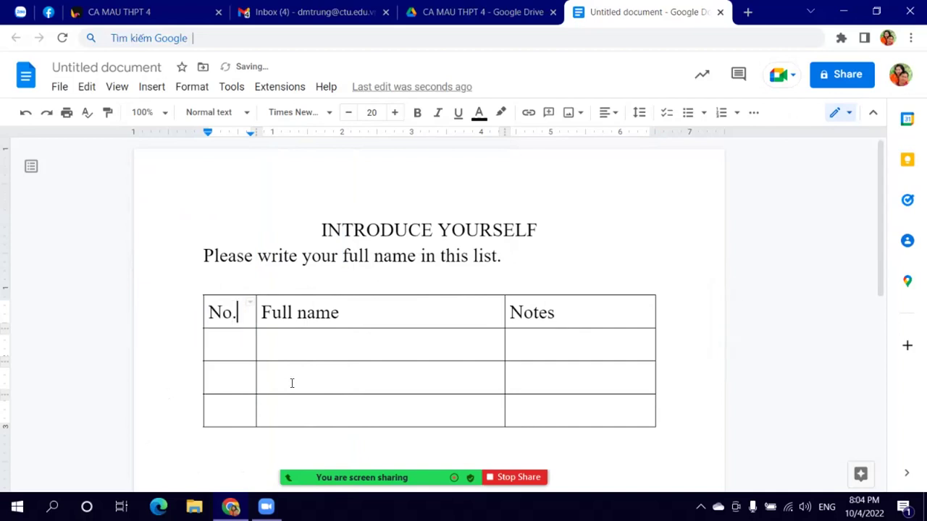
click(550, 403)
key(Tab)
key(Tab)
key(Tab)
key(Tab)
key(Tab)
key(Tab)
key(Tab)
key(Tab)
key(Tab)
key(Tab)
key(Tab)
key(Tab)
key(Tab)
key(Tab)
key(Tab)
key(Tab)
key(Tab)
key(Tab)
key(Tab)
key(Tab)
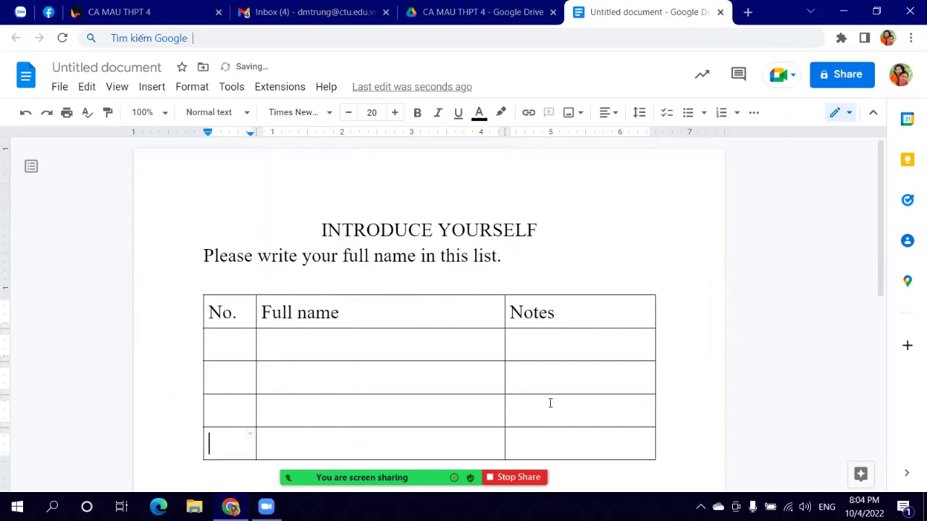
Step: Undo the extra rows and number the first 20 rows 1 to 20 in the No. column
key(ctrl+z)
key(ctrl+z)
key(ctrl+z)
key(ctrl+z)
key(ctrl+z)
key(ctrl+z)
key(ctrl+z)
key(ctrl+z)
key(ctrl+z)
key(ctrl+z)
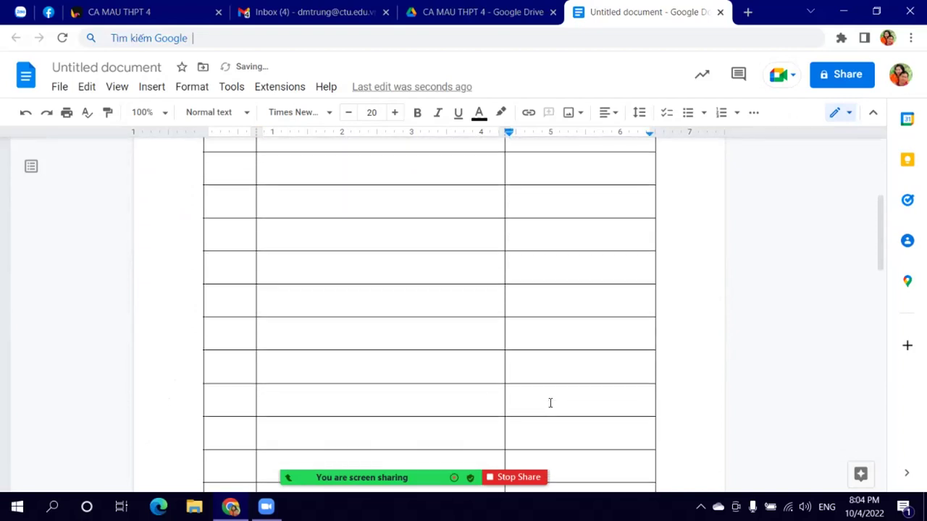
click(228, 345)
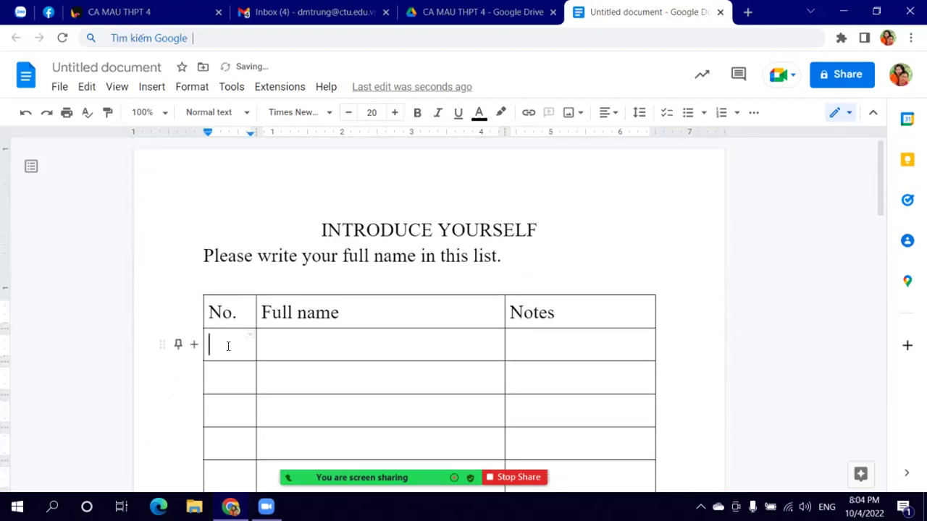
text(1)
key(Down)
text(2)
key(Down)
text(3)
key(Down)
text(4)
key(Down)
text(5)
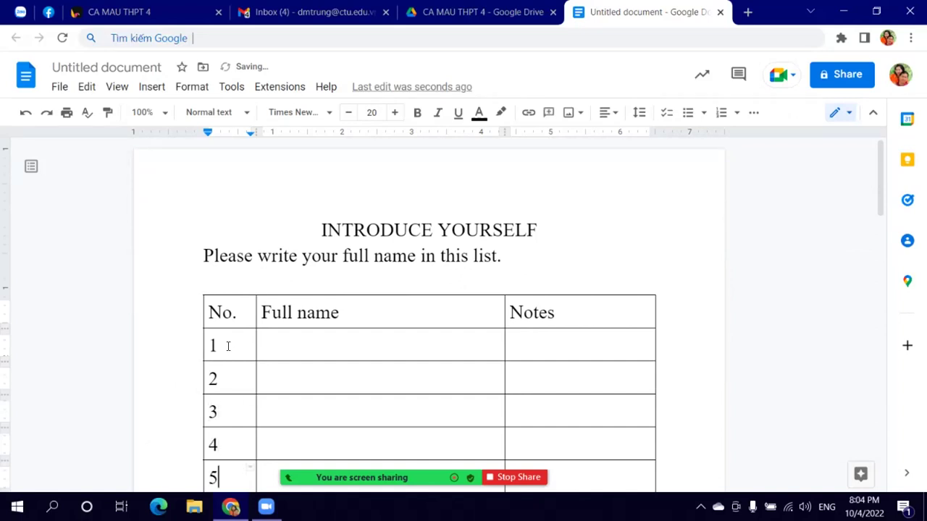
key(Down)
text(6)
key(Down)
text(7)
key(Down)
text(8)
key(Down)
text(9)
key(Down)
text(10)
key(Down)
text(11)
key(Down)
text(12)
key(Down)
text(13)
key(Down)
text(14)
key(Down)
text(15)
key(Down)
text(16)
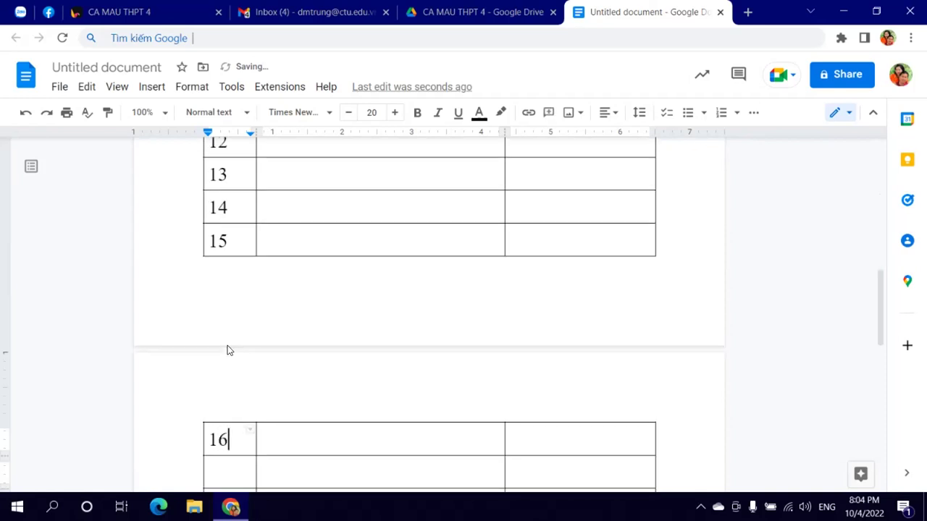
key(Down)
text(16)
key(BackSpace)
text(7)
key(Down)
text(18)
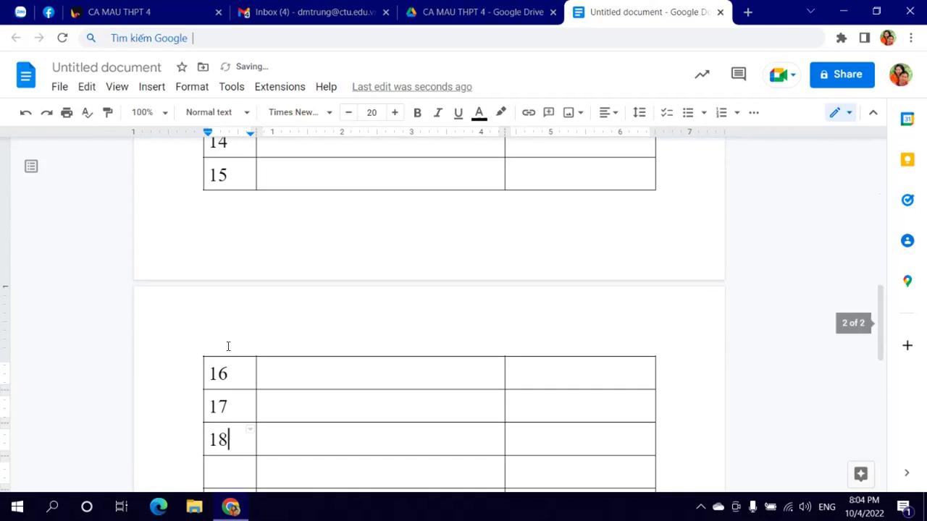
key(Down)
text(19)
key(Down)
text(20)
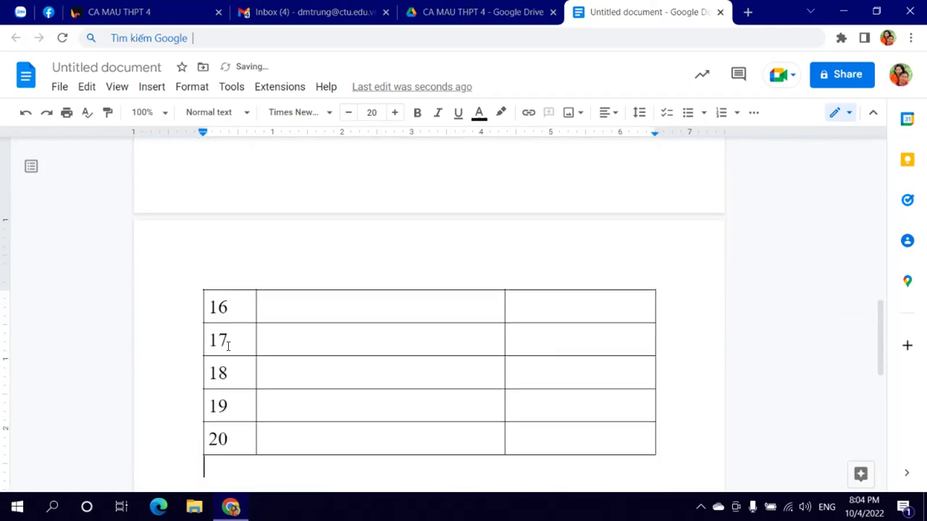
Step: Add ten more rows to the table and number them 21 to 30
click(560, 438)
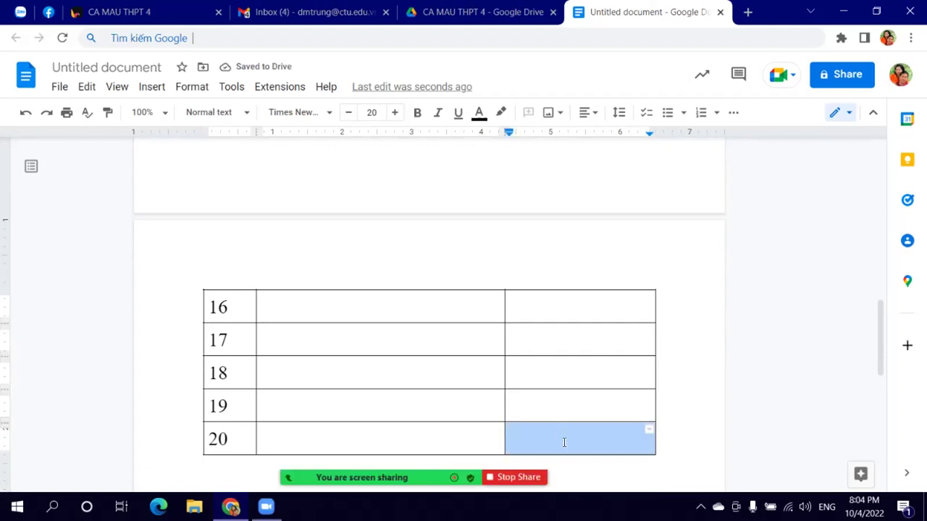
key(Tab)
key(Tab)
key(Tab)
key(Tab)
key(Tab)
key(Tab)
key(Tab)
key(Tab)
key(Tab)
key(Tab)
key(Tab)
key(Tab)
key(Tab)
key(Tab)
key(Tab)
key(Tab)
key(Tab)
key(Tab)
key(Tab)
key(Tab)
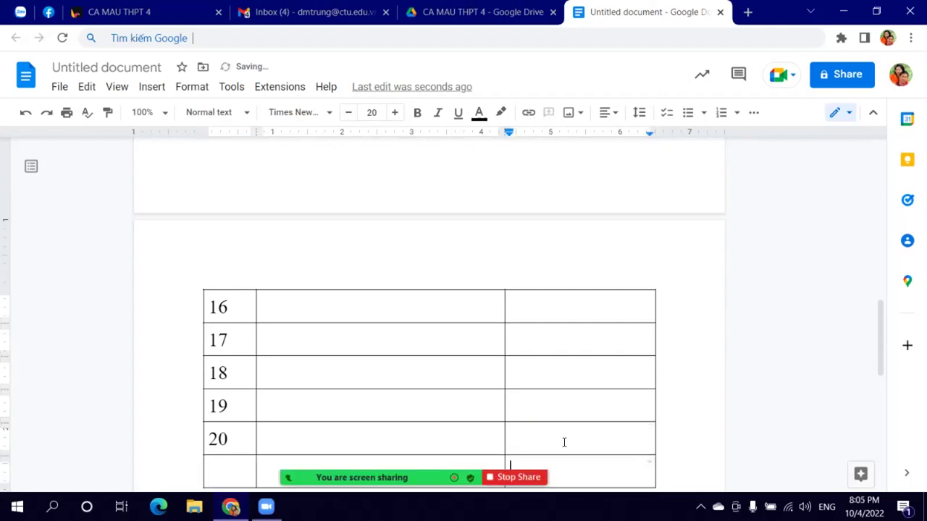
scroll(239, 297, up, 3)
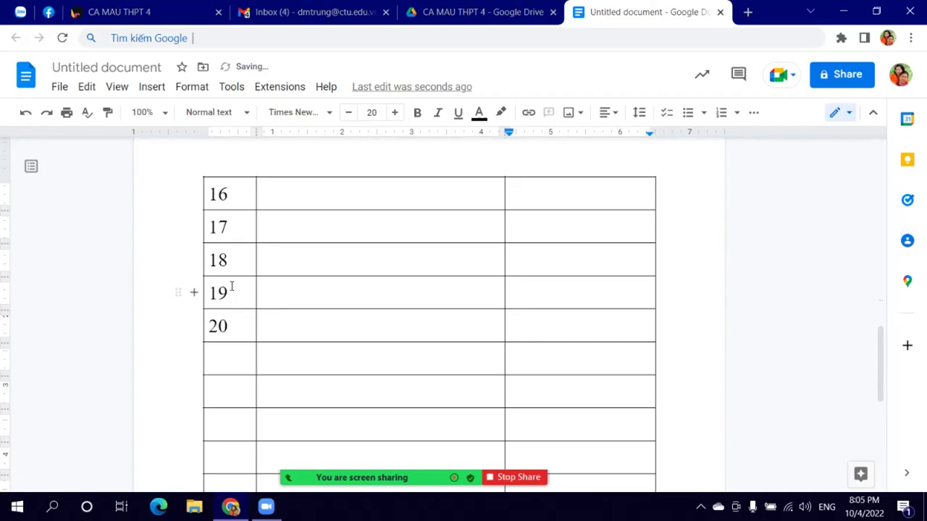
click(234, 356)
text(21)
key(Down)
text(22)
key(Down)
text(23)
key(Down)
text(24)
key(Down)
text(25)
key(Down)
text(26)
key(Down)
text(2)
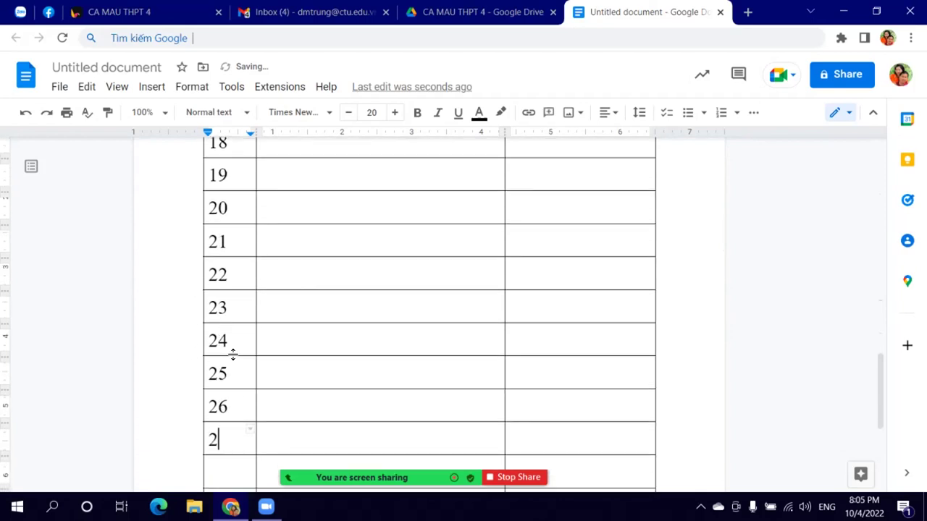
text(28)
key(Down)
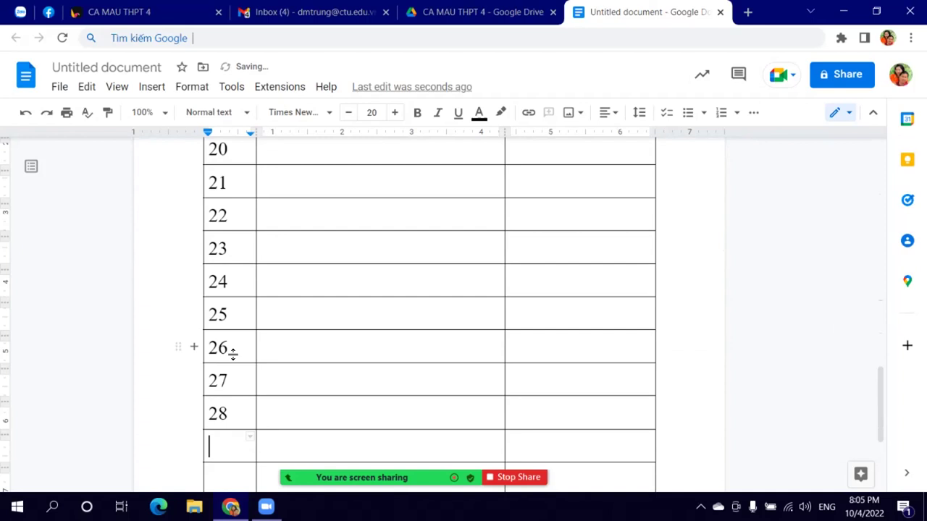
text(29)
key(Down)
text(30)
key(Down)
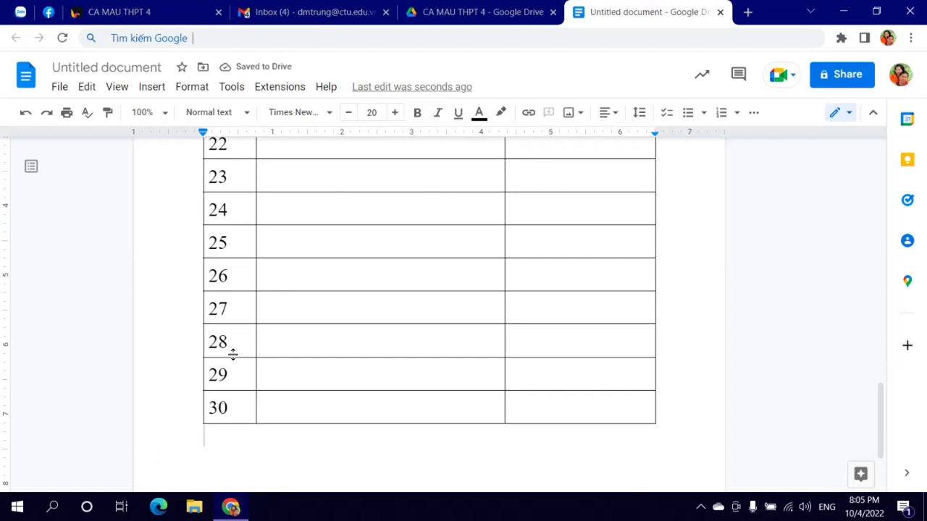
scroll(420, 285, up, 13)
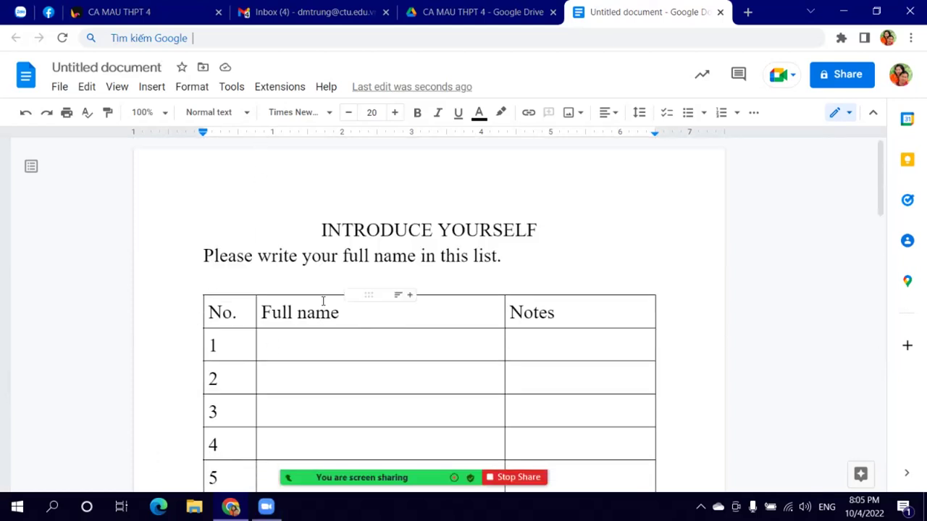
Step: Narrow the No. column slightly and widen the Full name column
click(331, 310)
drag(254, 130, 244, 127)
drag(502, 129, 508, 128)
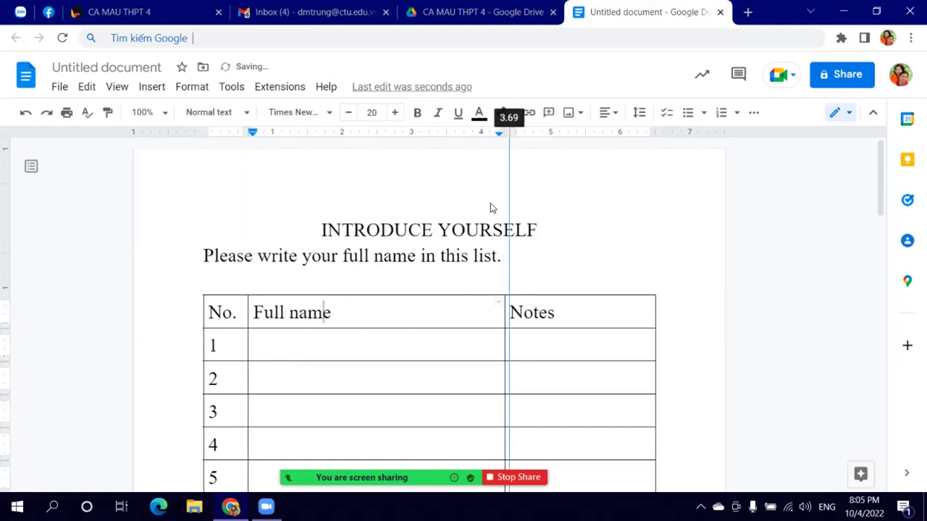
drag(490, 208, 490, 208)
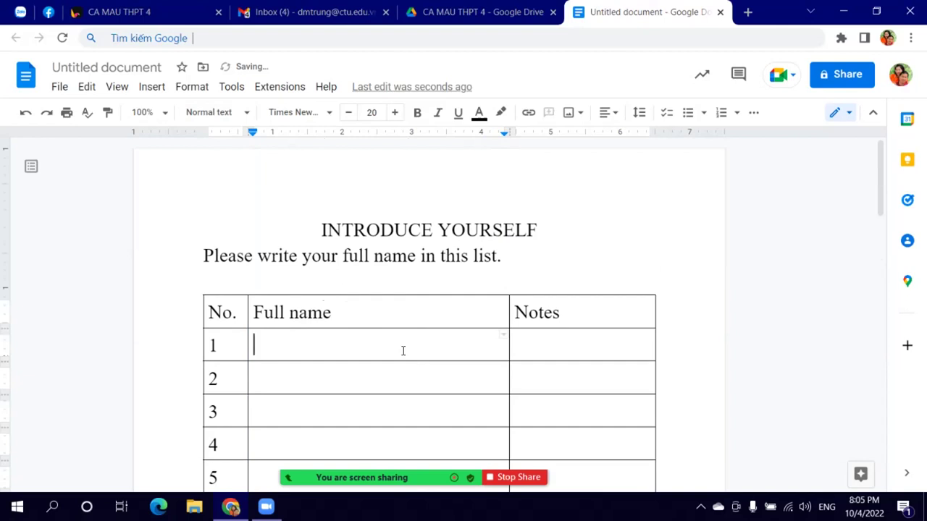
scroll(420, 358, down, 2)
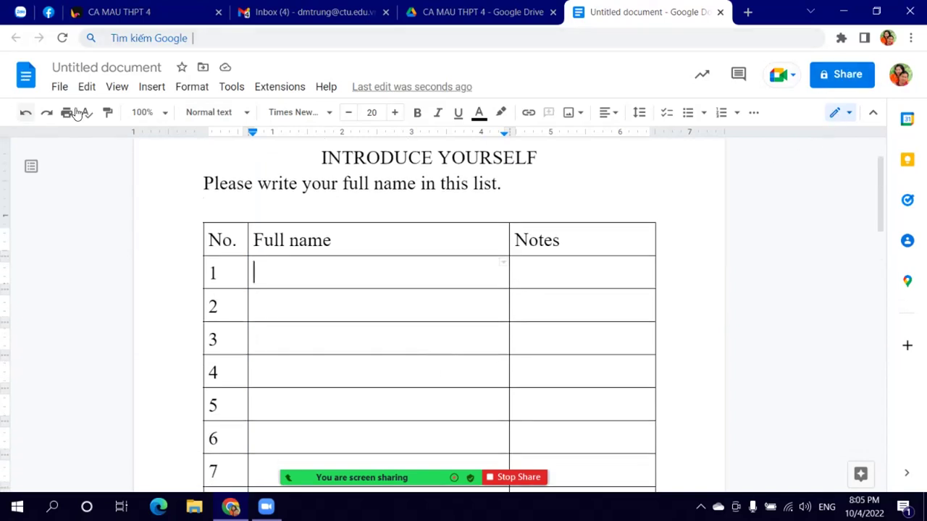
Step: Check the CA MAU THPT 4 Drive folder, then return and start sharing the document
click(464, 12)
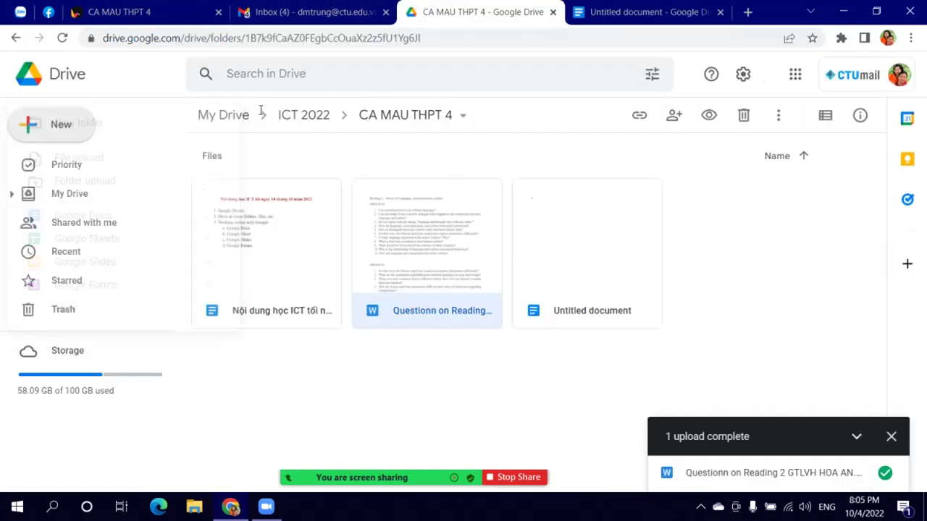
click(65, 141)
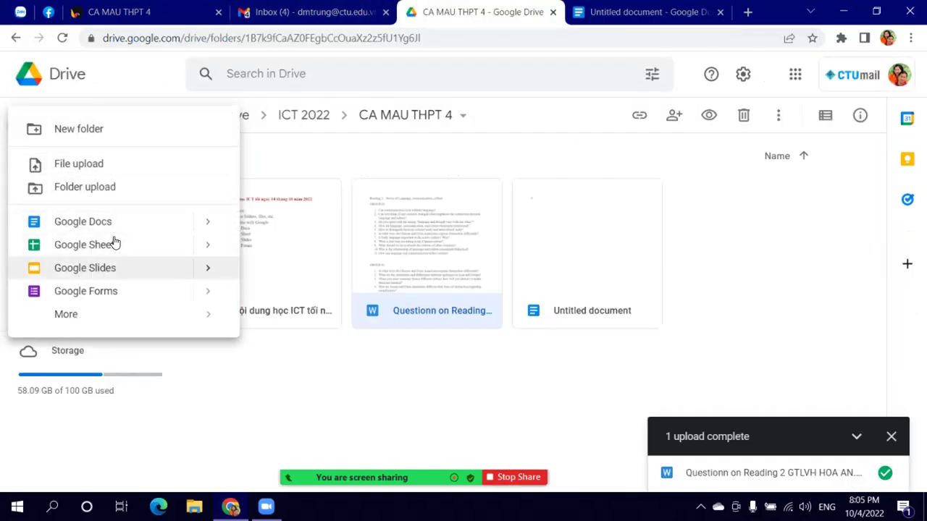
click(645, 12)
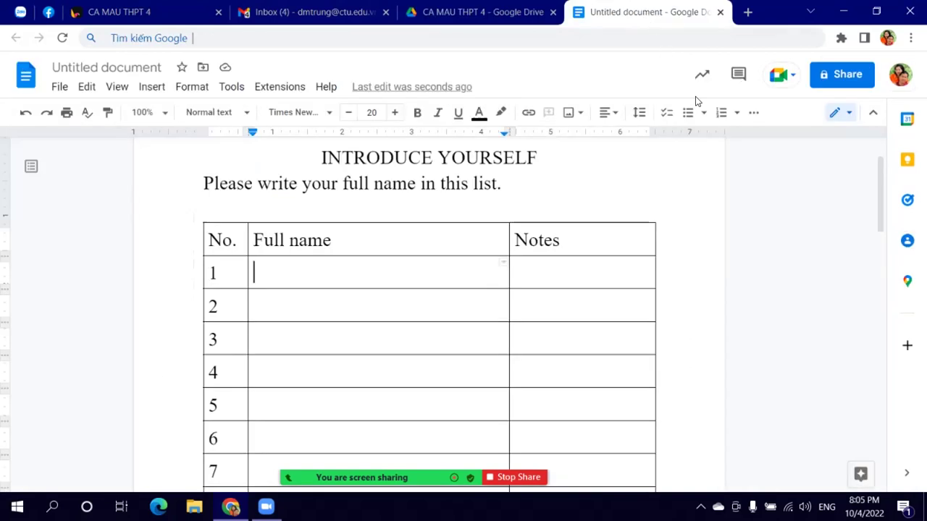
click(844, 75)
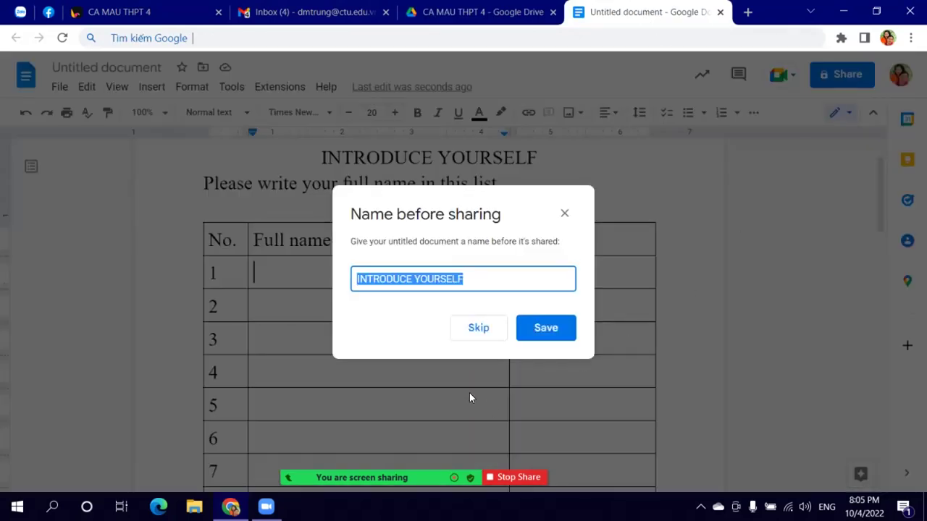
Step: Name the document INTRODUCE YOURSELF, give anyone with the link Editor access, and copy the link
click(545, 333)
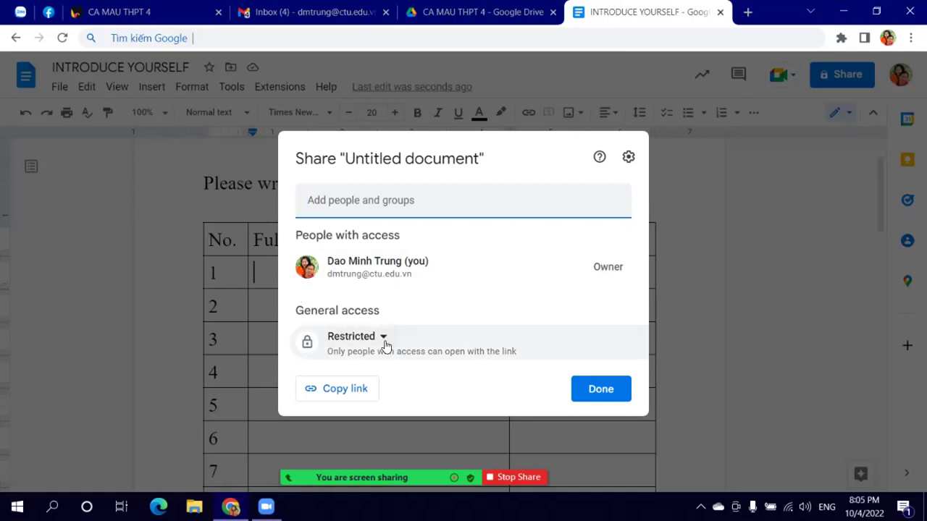
click(384, 340)
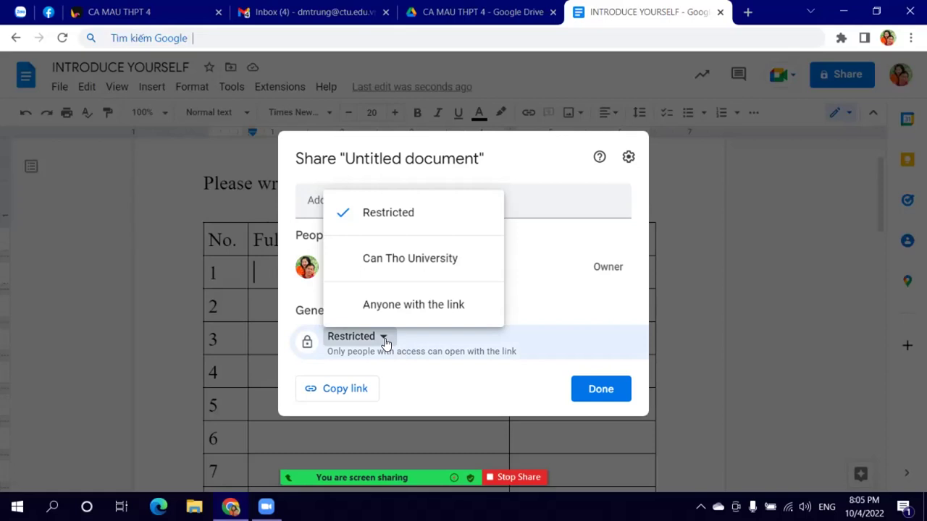
click(405, 306)
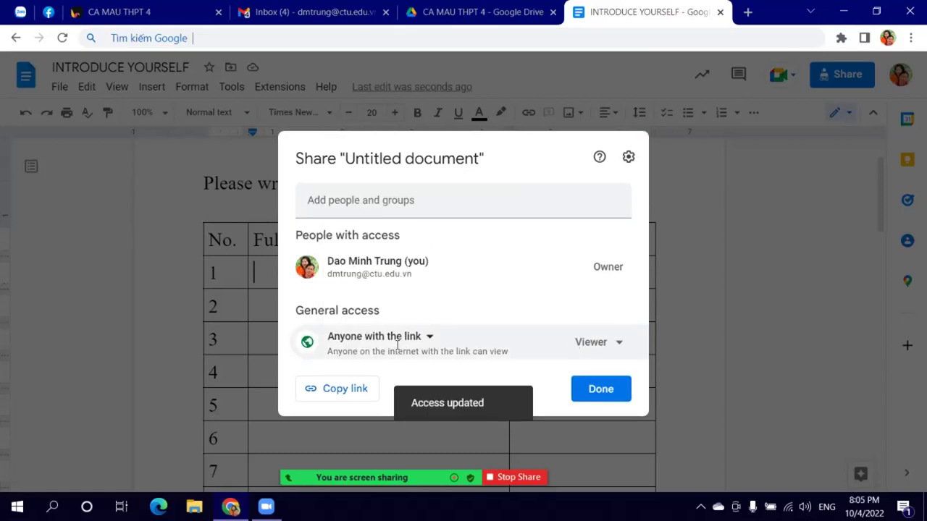
click(618, 345)
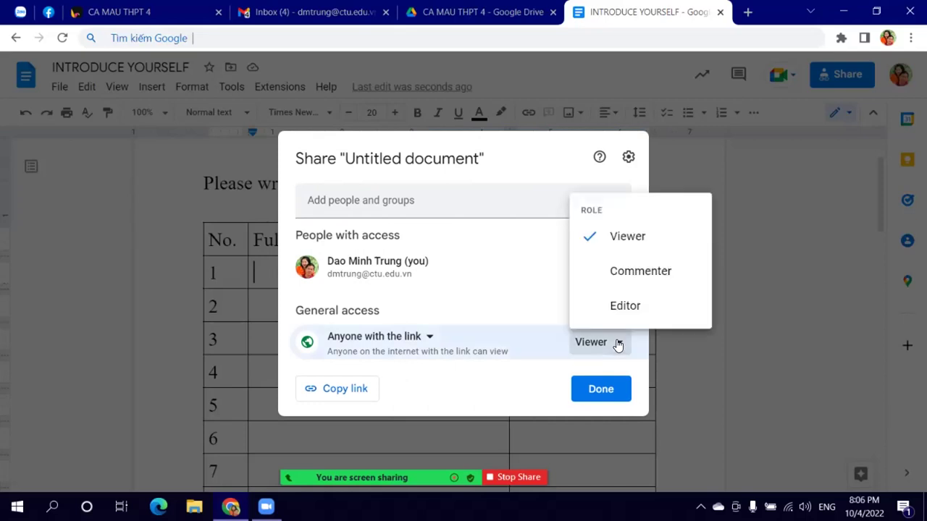
click(624, 311)
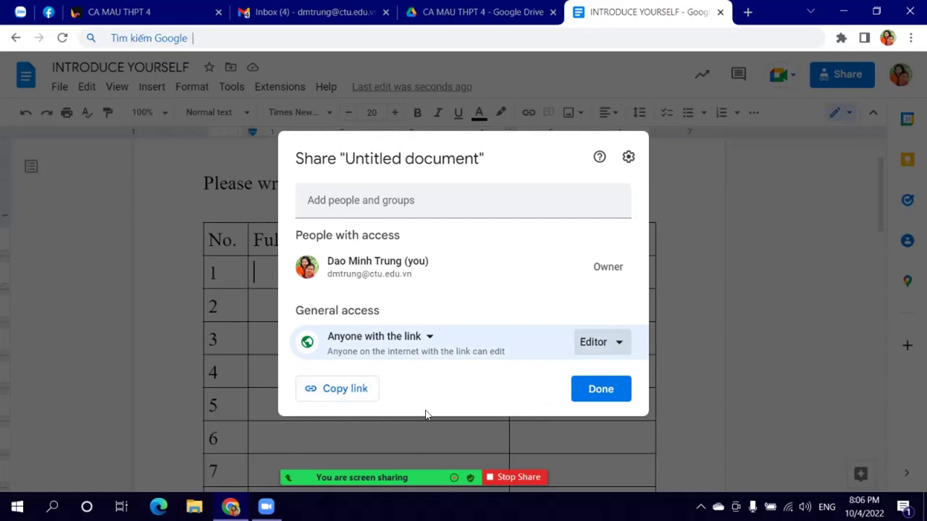
click(345, 393)
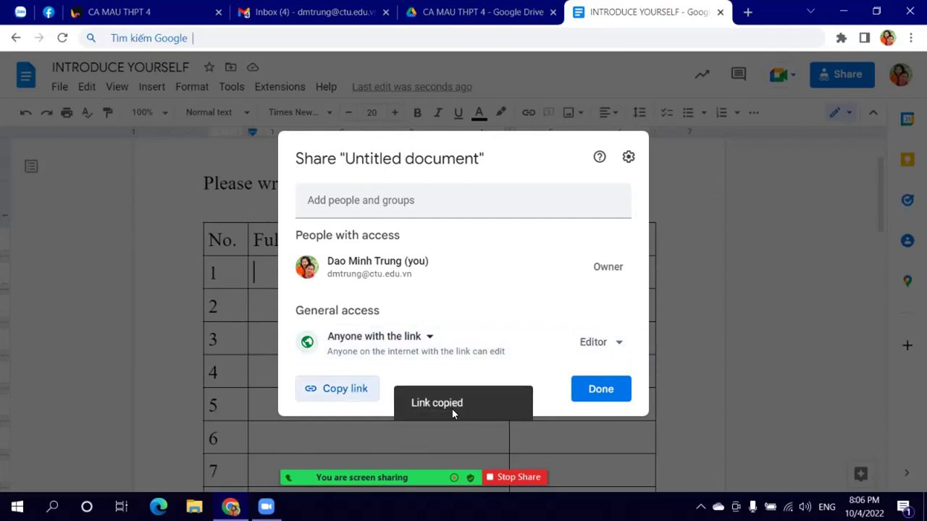
click(609, 395)
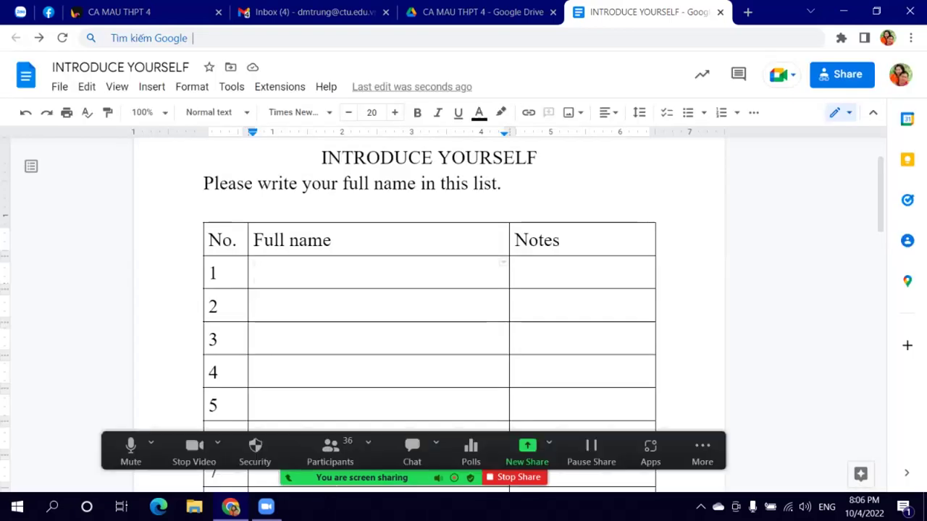
Step: Paste the INTRODUCE YOURSELF document link into the Zalo group chat and send it
click(20, 12)
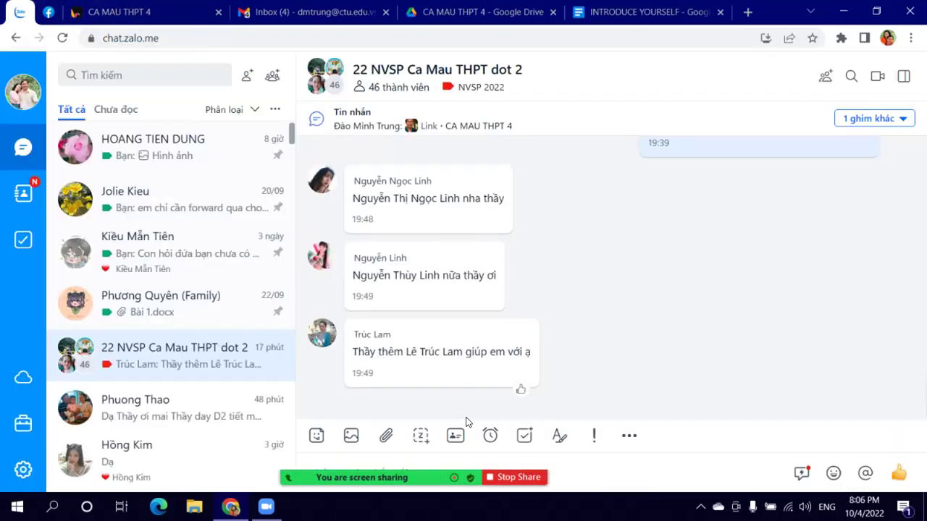
right_click(636, 472)
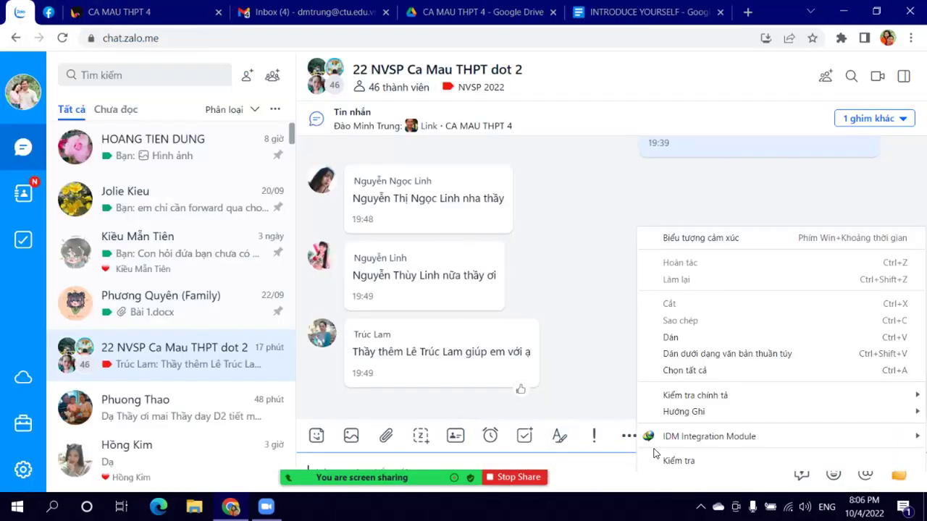
click(676, 338)
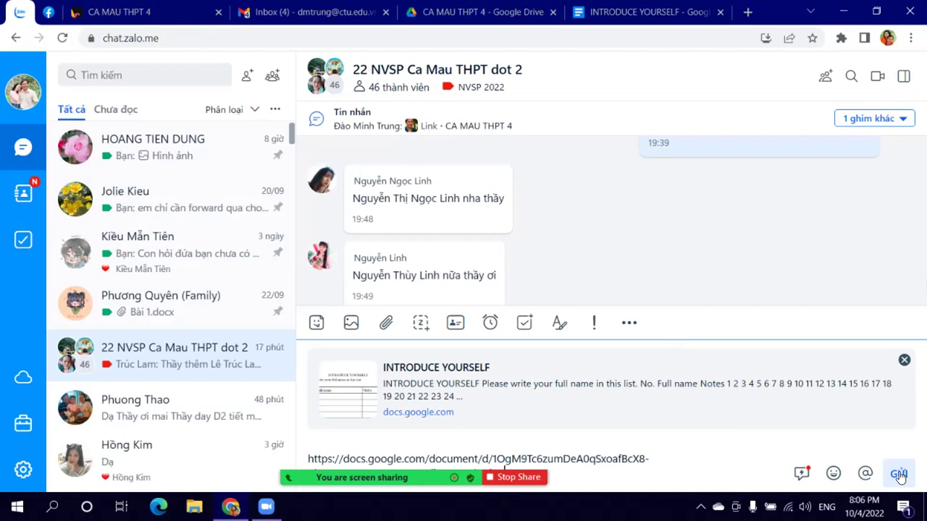
click(898, 475)
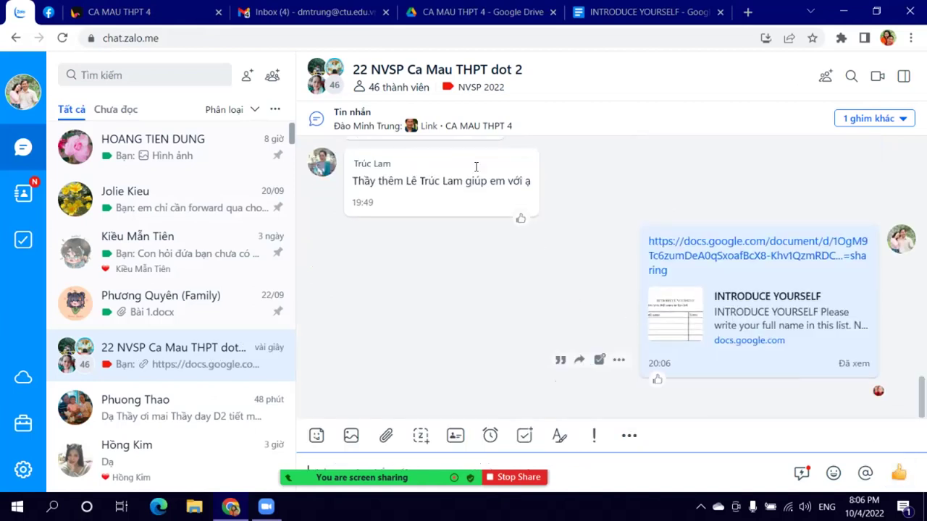
Step: Switch between the document and chat to watch students' entries, then open a new tab
click(616, 12)
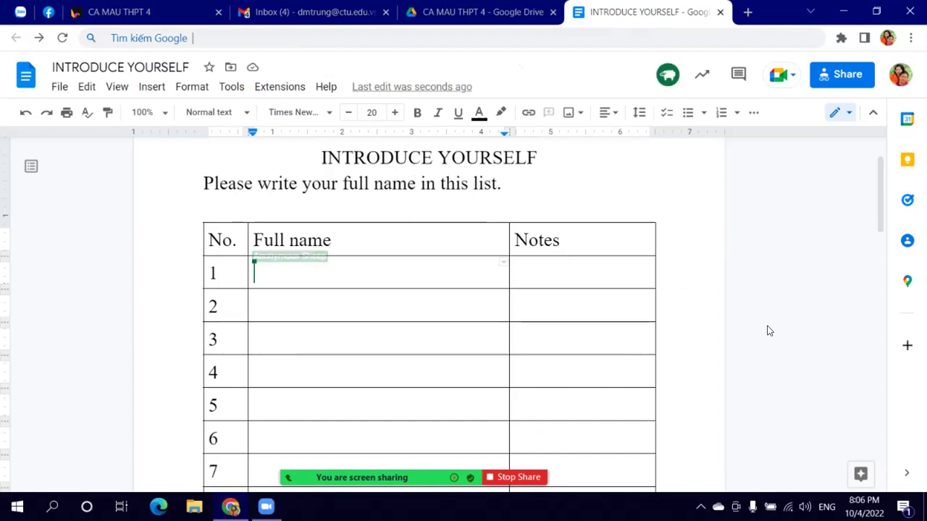
click(15, 18)
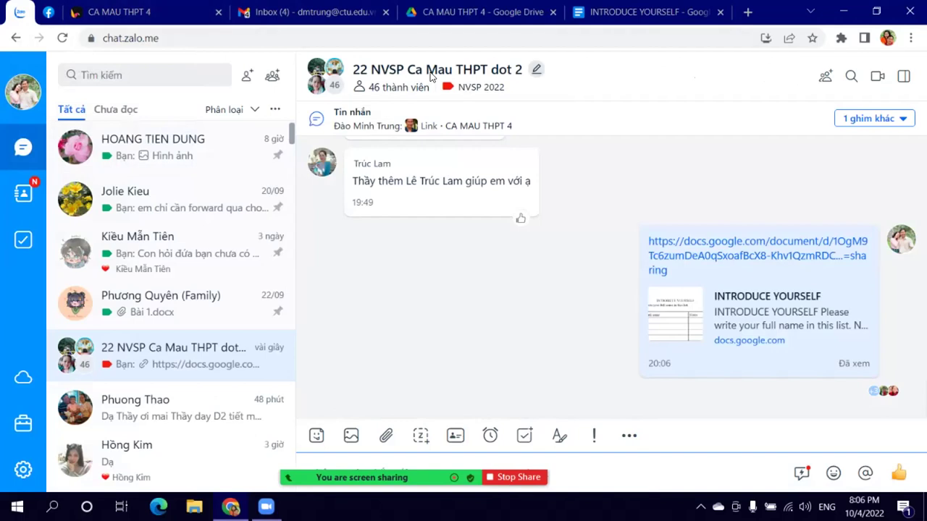
click(637, 12)
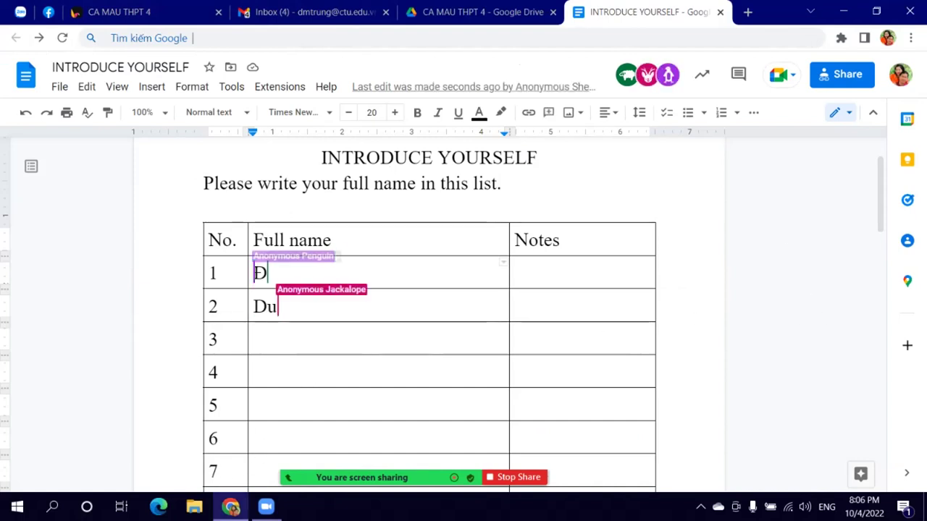
click(748, 12)
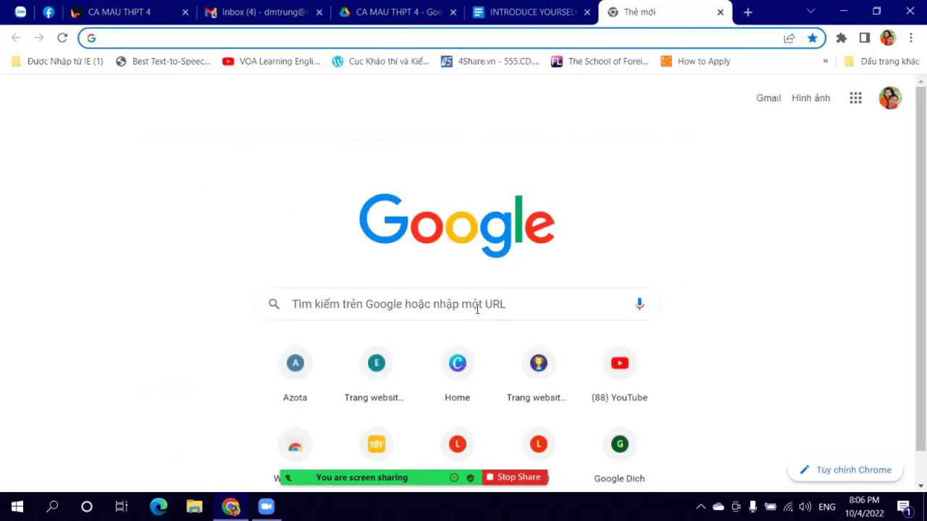
Step: Open the 'Cài Zalo trên trình duyệt Internet' video from the 2022 ICT playlist on YouTube
click(630, 373)
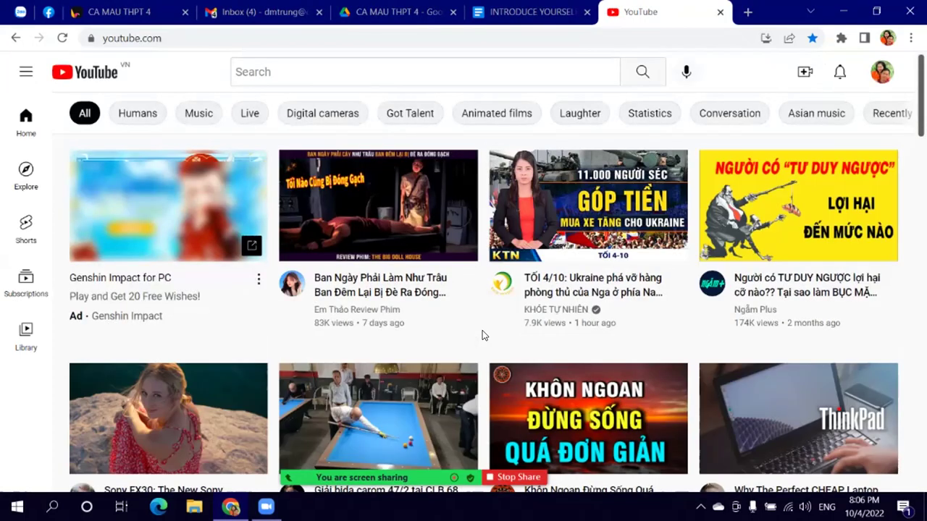
click(26, 70)
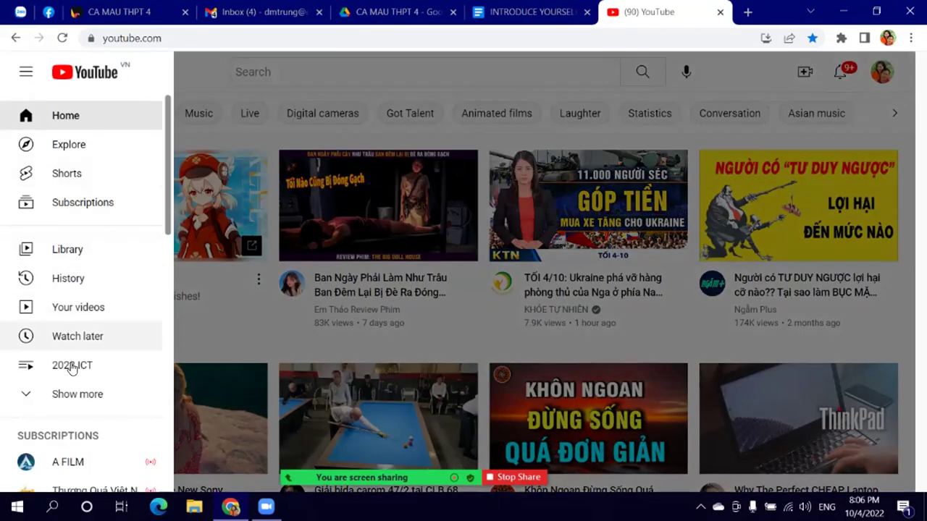
click(72, 366)
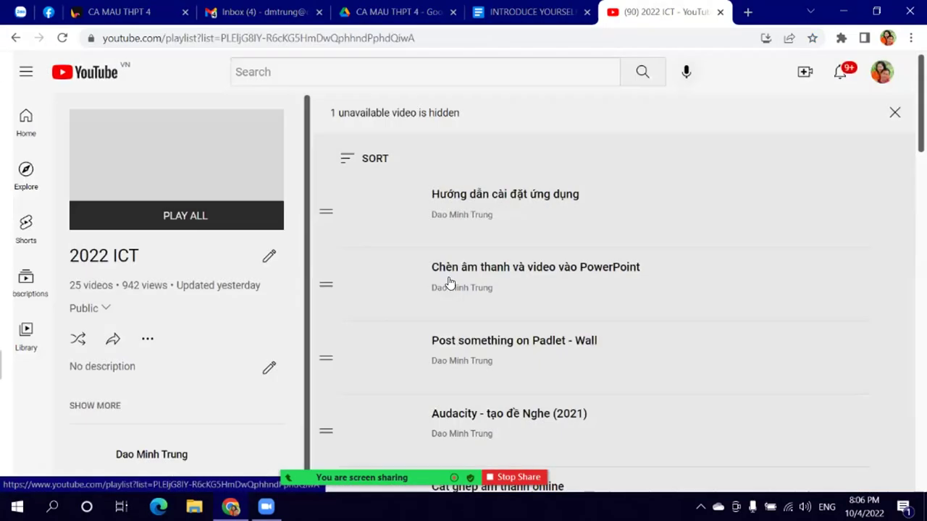
scroll(586, 263, down, 2)
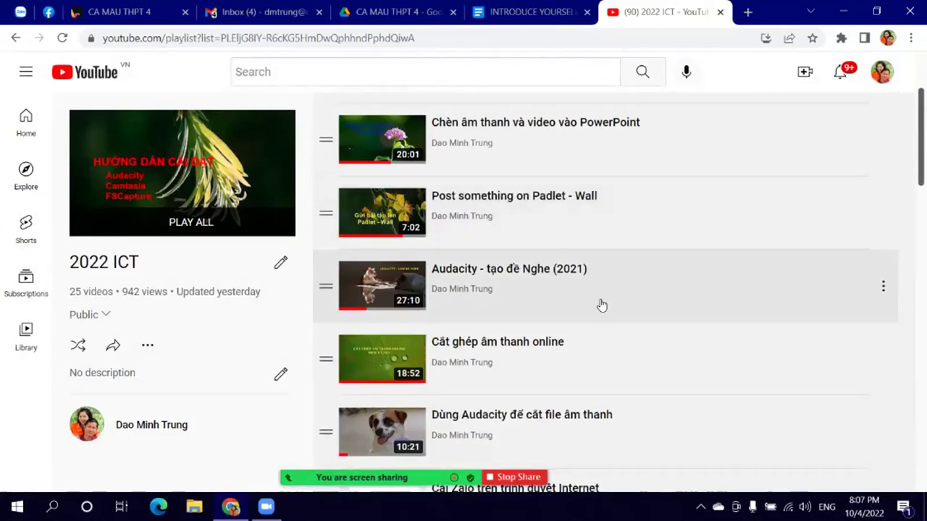
scroll(601, 305, down, 5)
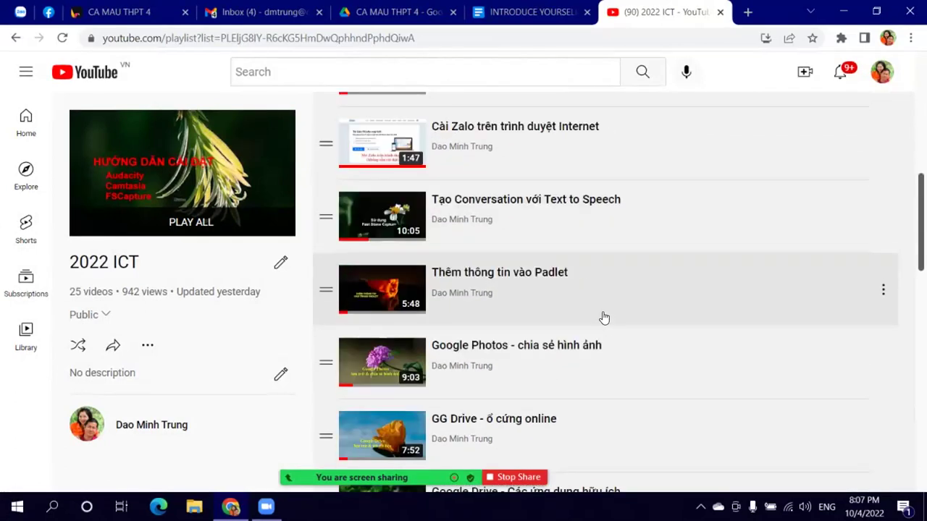
click(518, 136)
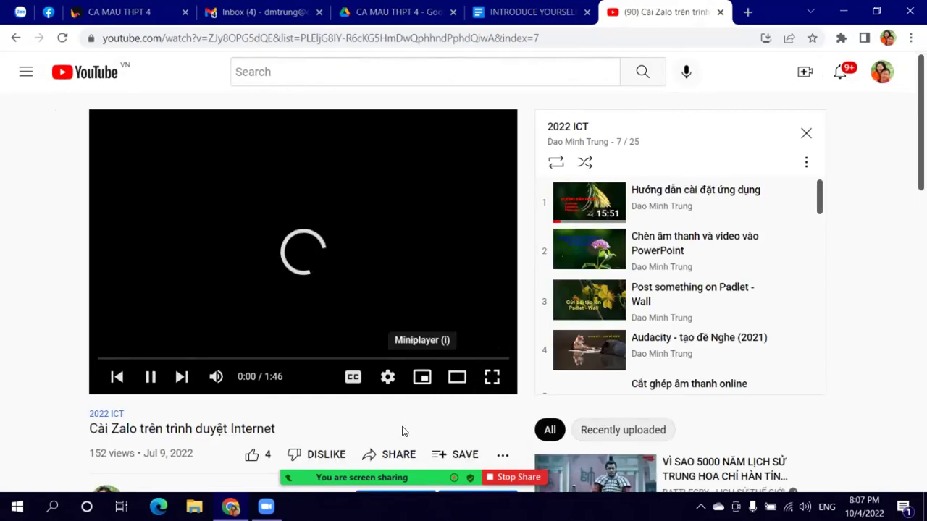
Step: Copy the video's short share link and pause playback
click(369, 455)
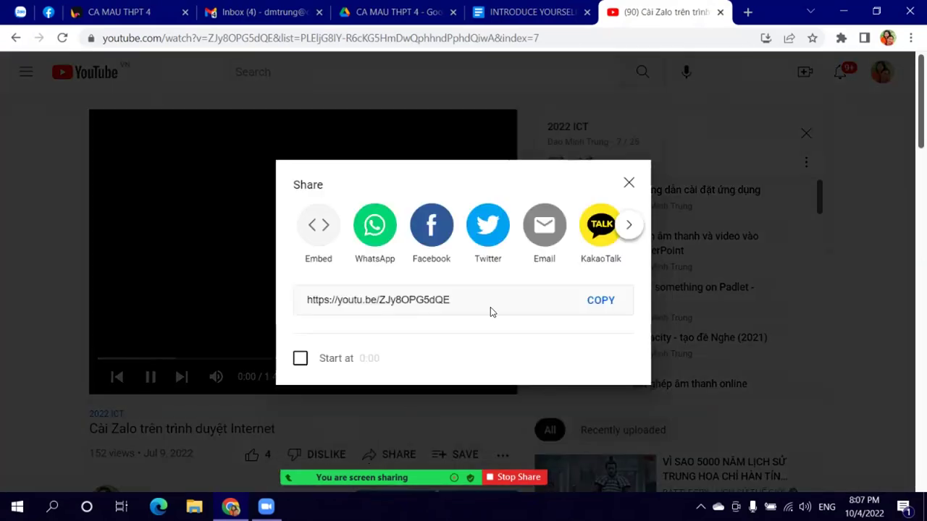
click(598, 305)
click(629, 182)
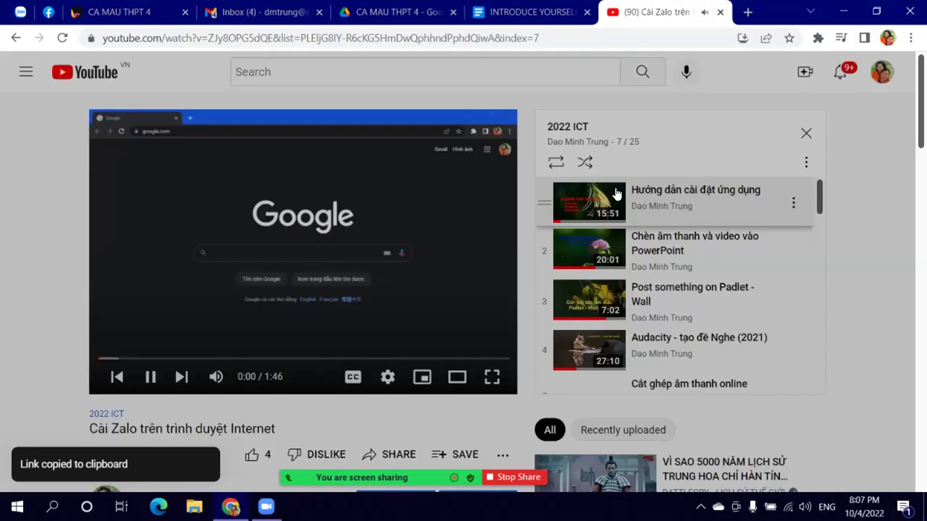
click(387, 290)
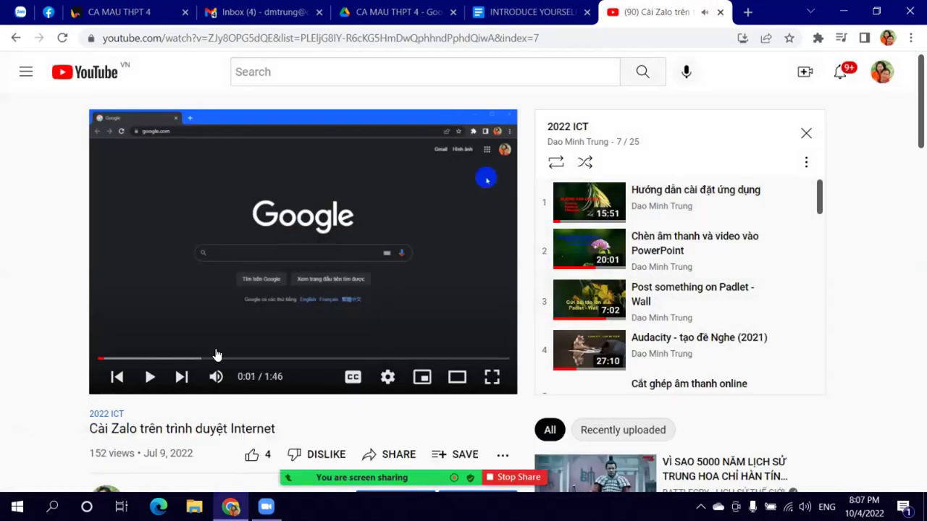
Step: Paste and send the YouTube video link in the Zalo group, then close the YouTube tab
click(20, 12)
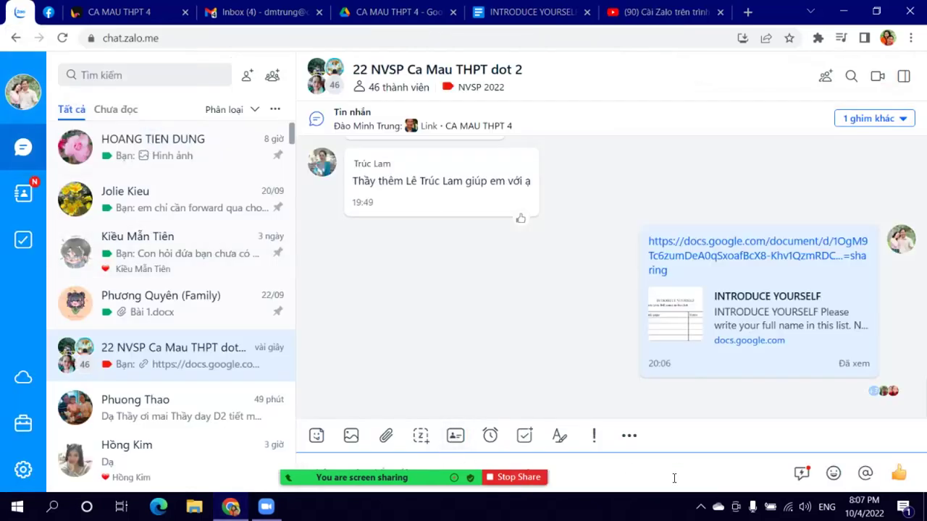
key(ctrl+v)
key(Return)
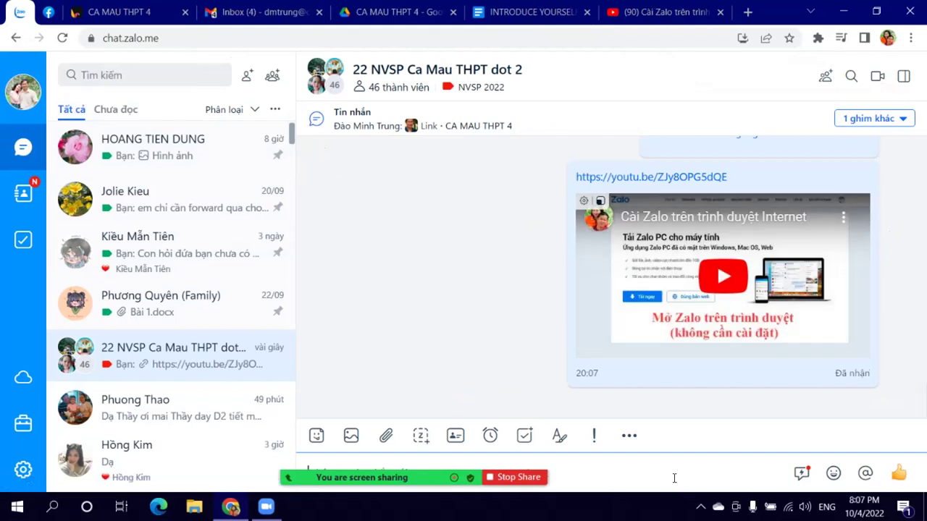
click(666, 12)
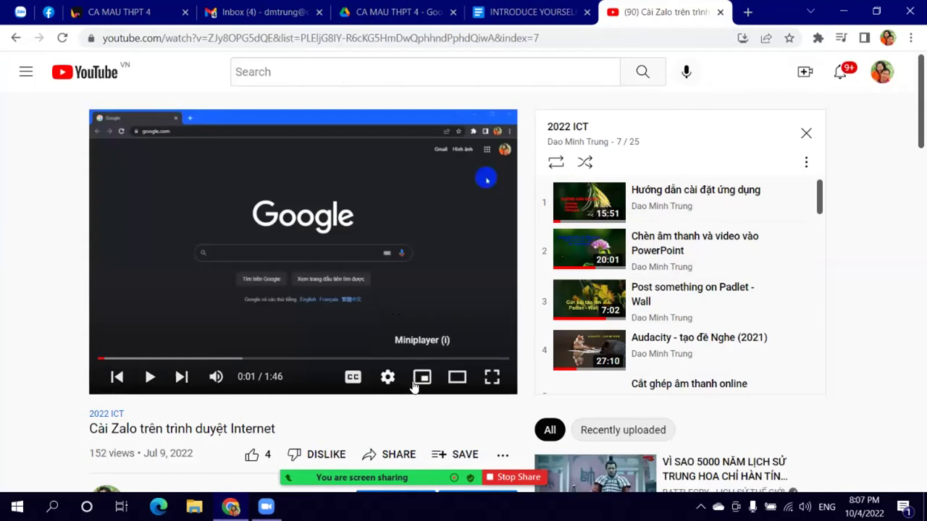
click(720, 13)
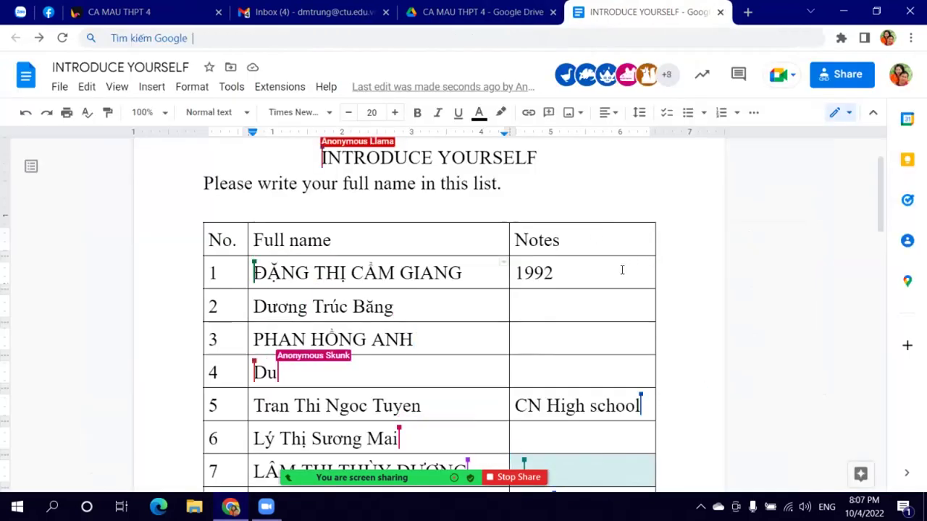
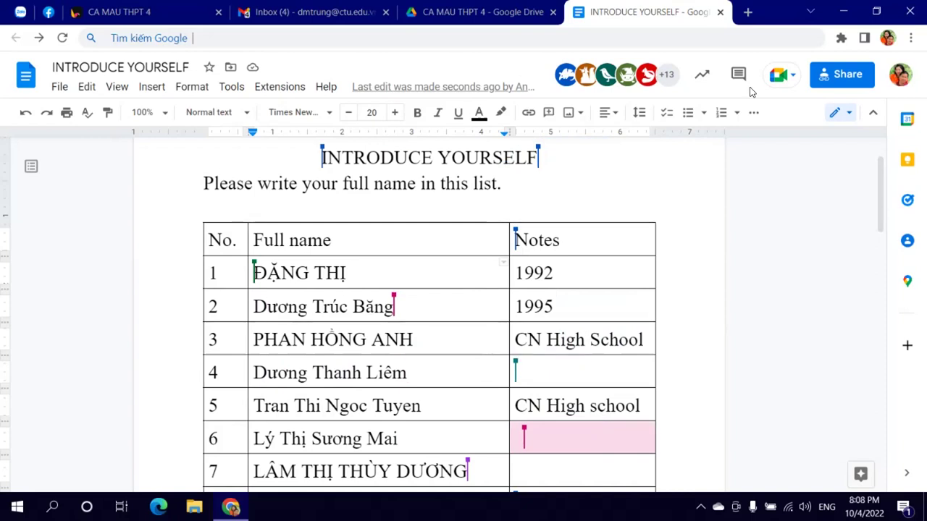
Step: Check the student entries in the INTRODUCE YOURSELF table, then open its sharing settings
scroll(533, 303, down, 10)
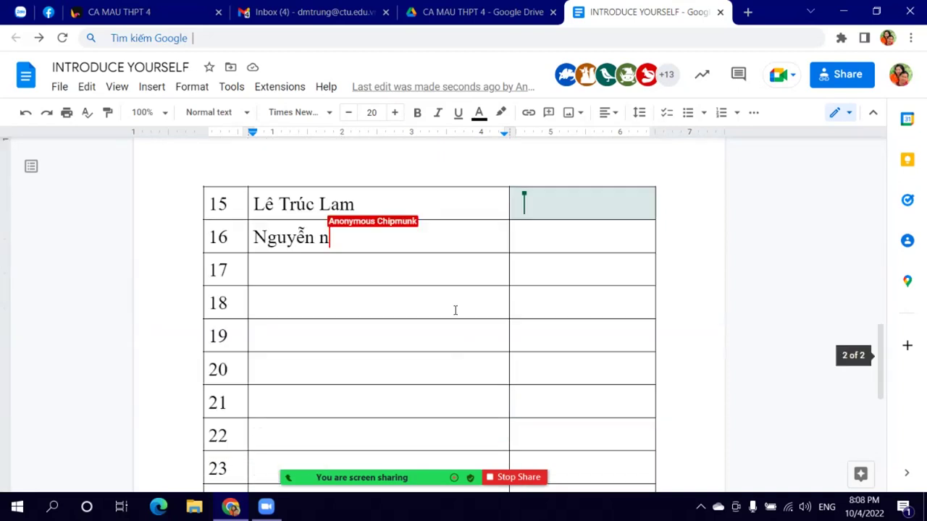
scroll(456, 311, up, 10)
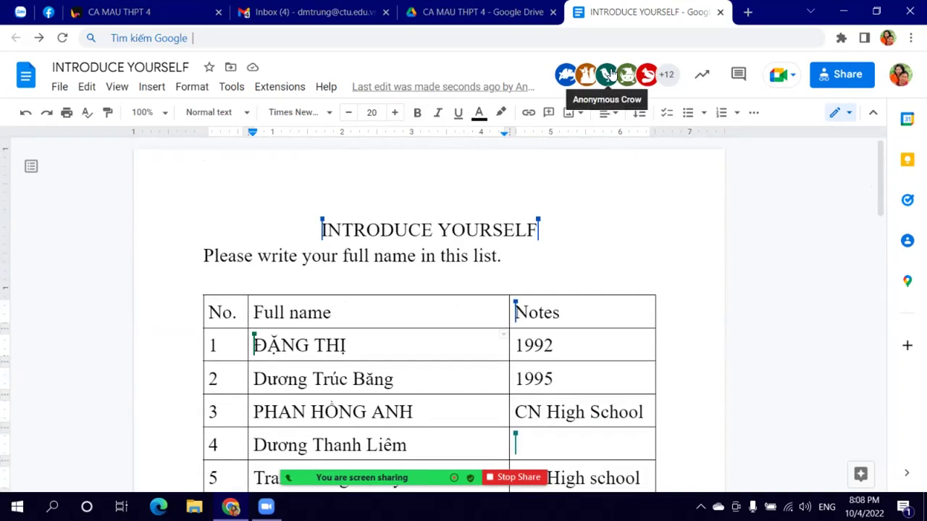
scroll(580, 259, down, 3)
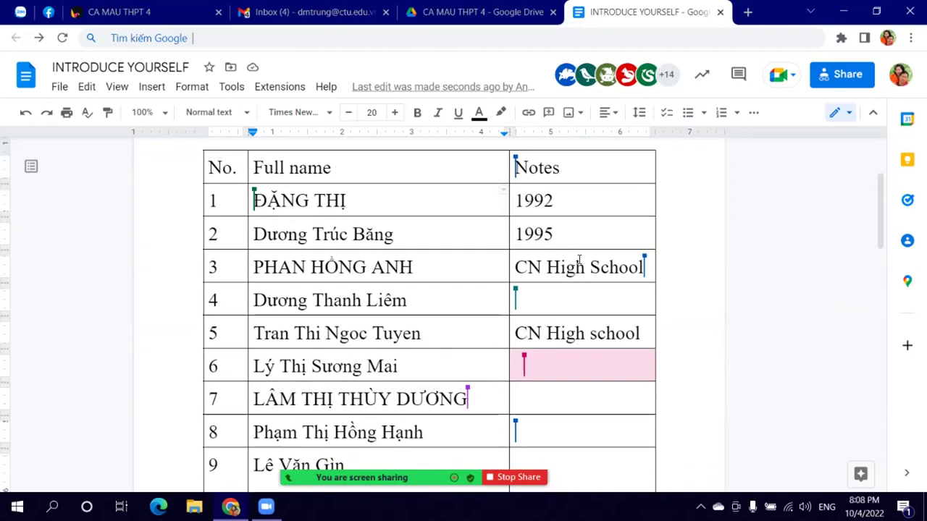
scroll(510, 284, down, 2)
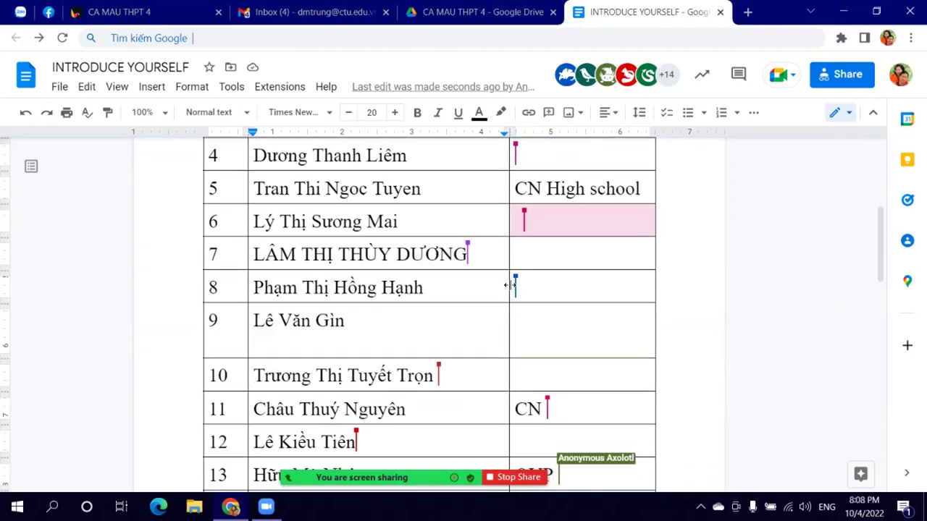
scroll(412, 353, down, 3)
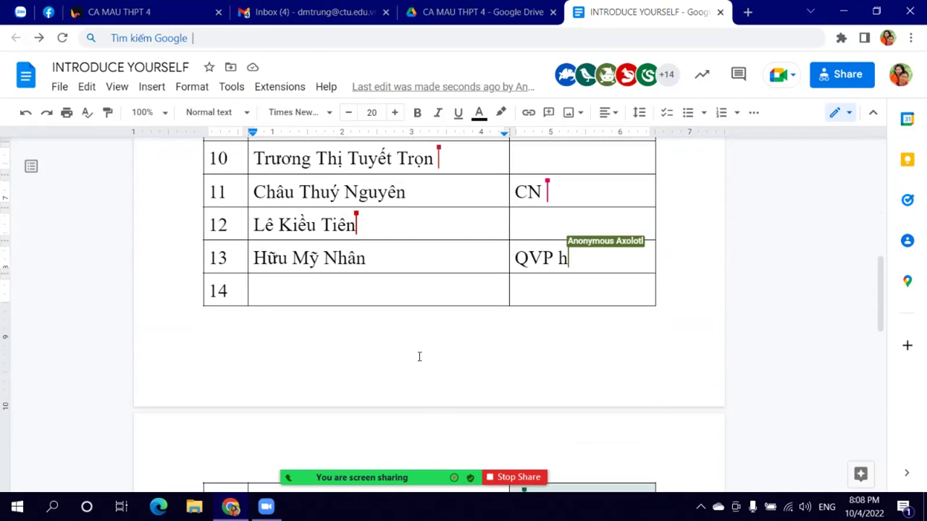
scroll(421, 359, up, 5)
scroll(416, 359, up, 2)
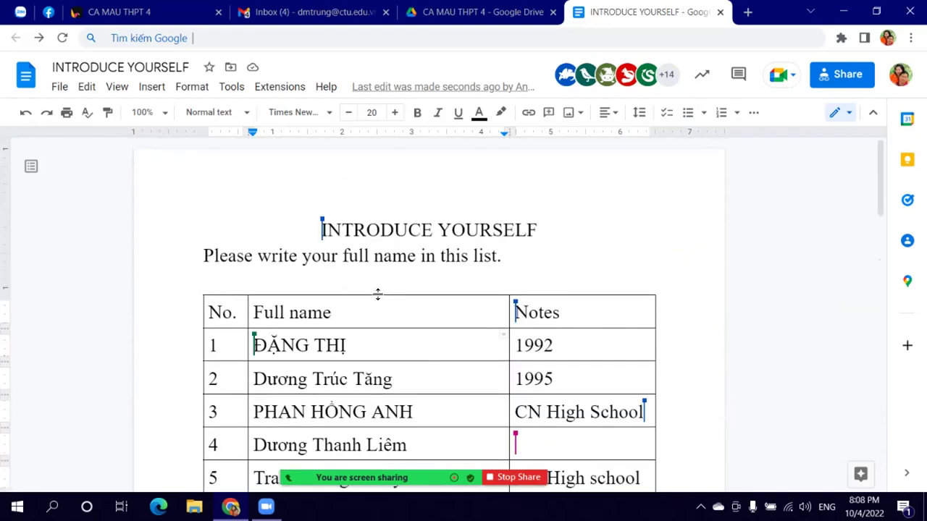
scroll(463, 326, down, 2)
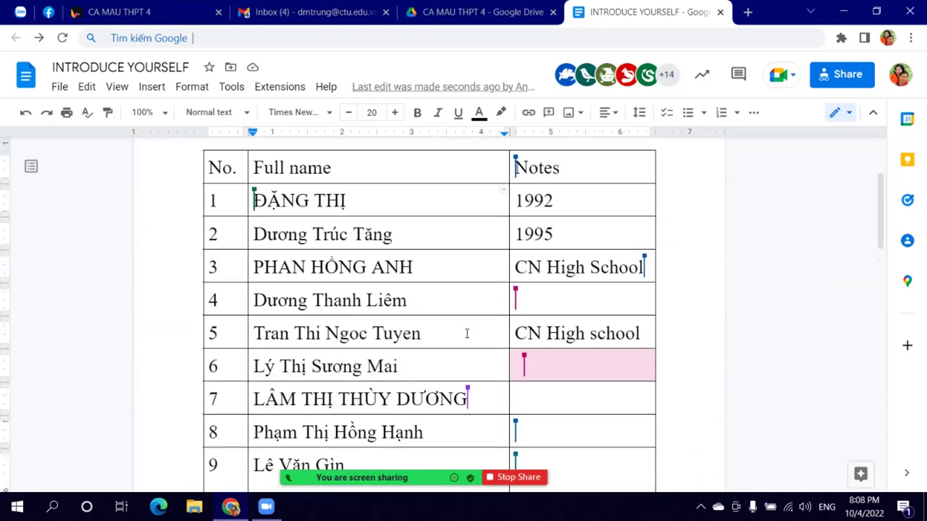
click(842, 75)
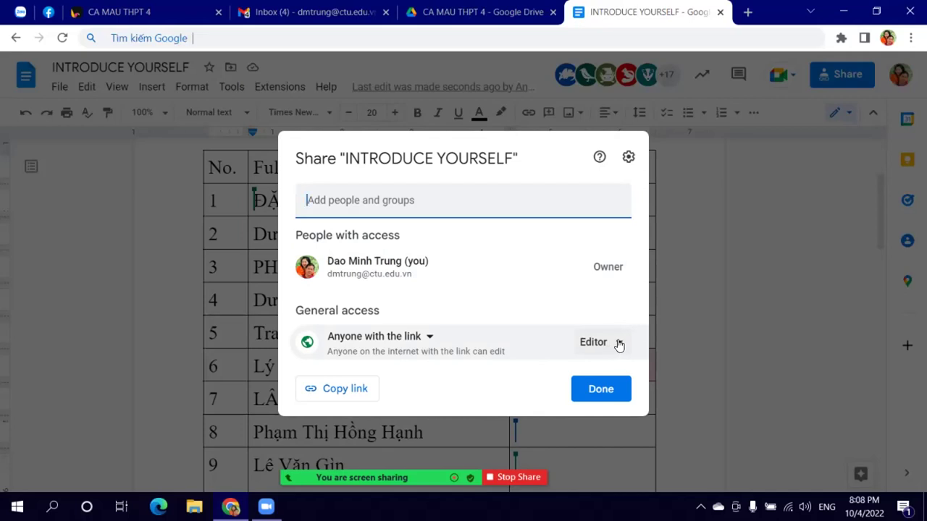
Step: Keep link holders as Editor on INTRODUCE YOURSELF and return to the CA MAU THPT 4 Drive folder
click(619, 344)
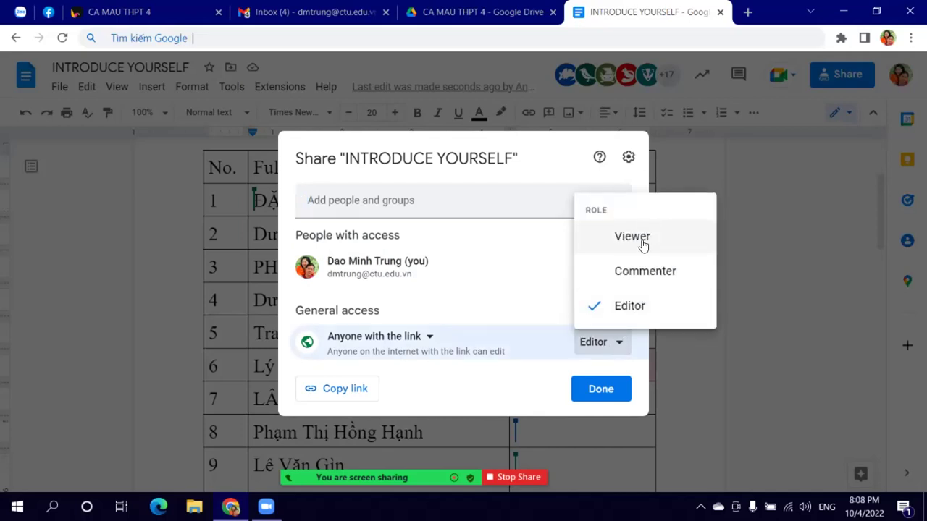
click(837, 339)
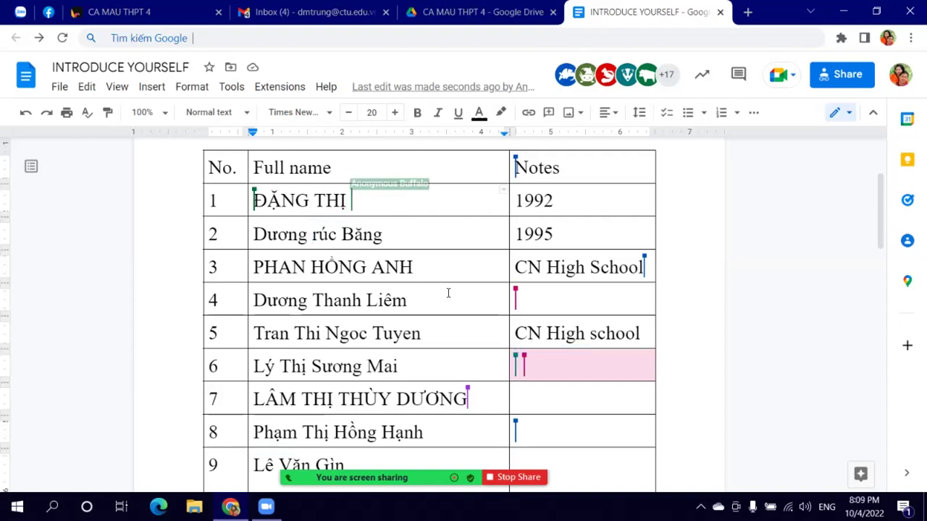
click(458, 12)
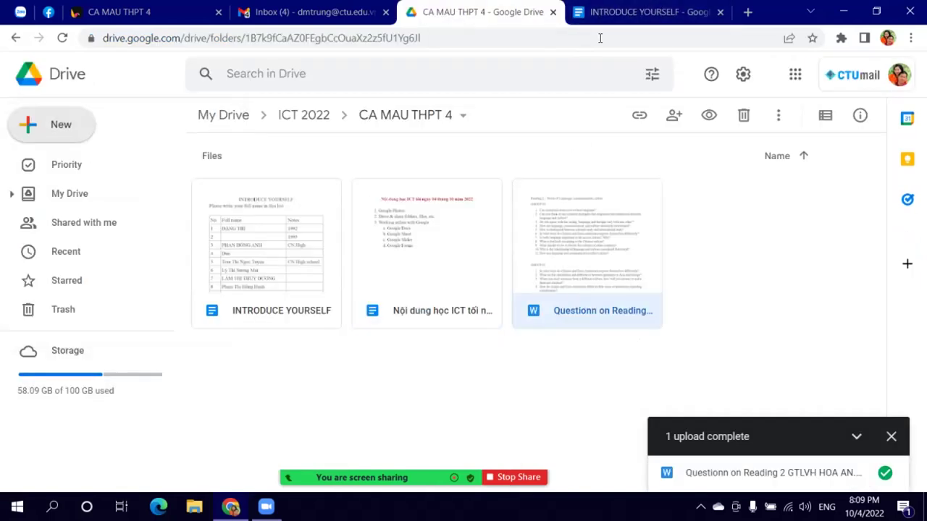
Step: Create a blank Google Sheets spreadsheet from Drive's New menu
click(76, 130)
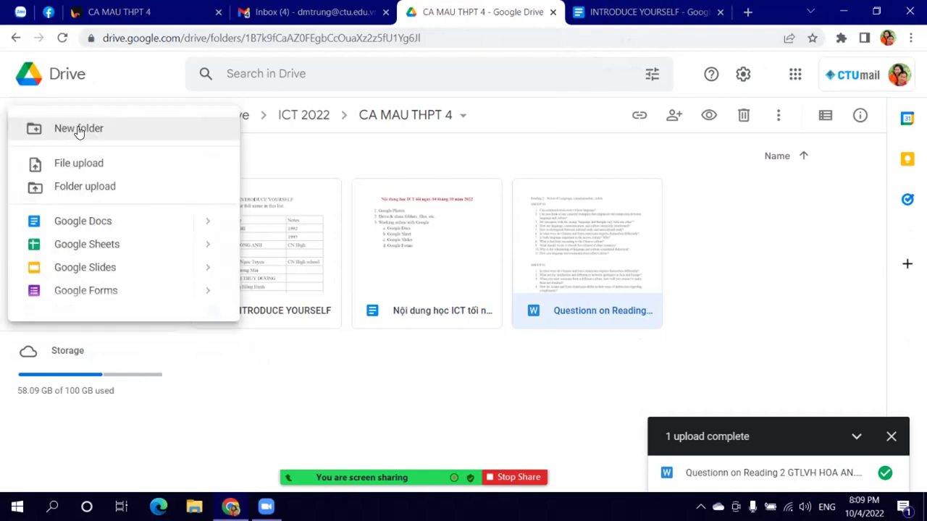
click(84, 246)
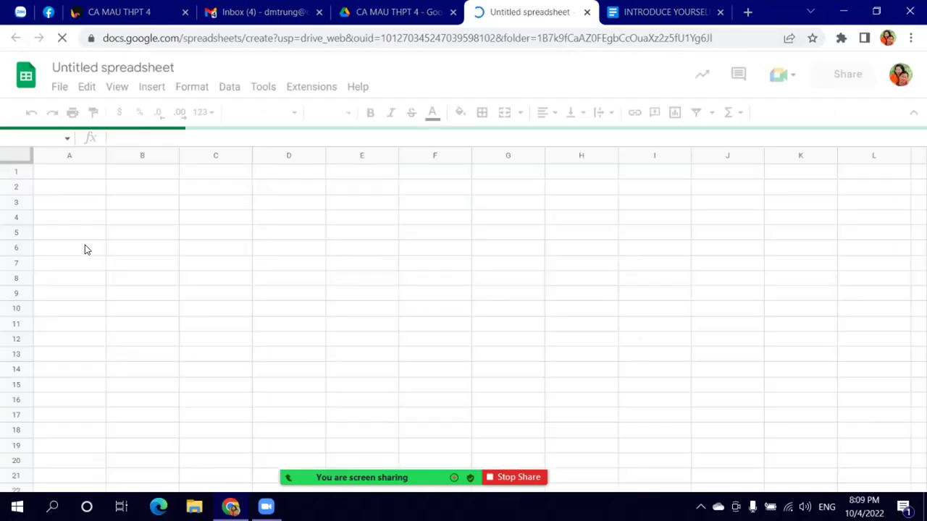
Step: Title the spreadsheet 'THÔNG TIN HỌC SINH' and make column A narrower
click(180, 68)
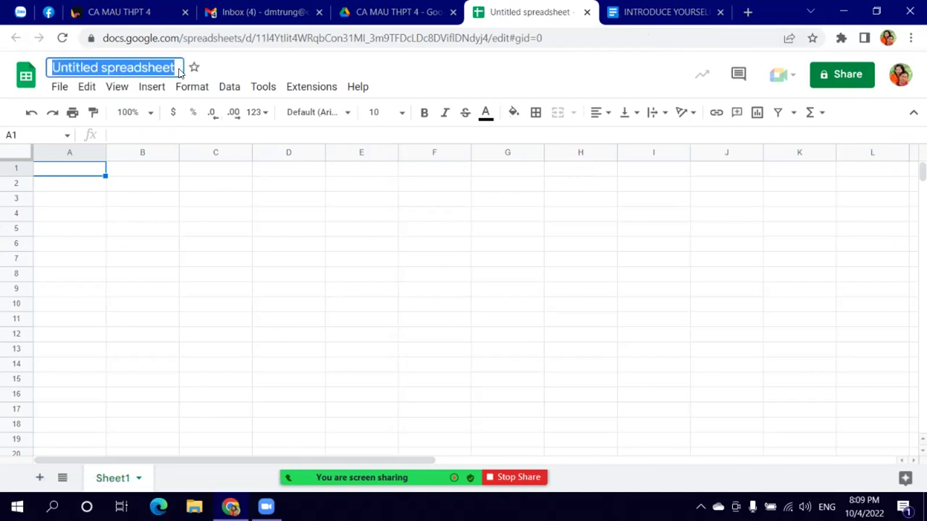
text(THON)
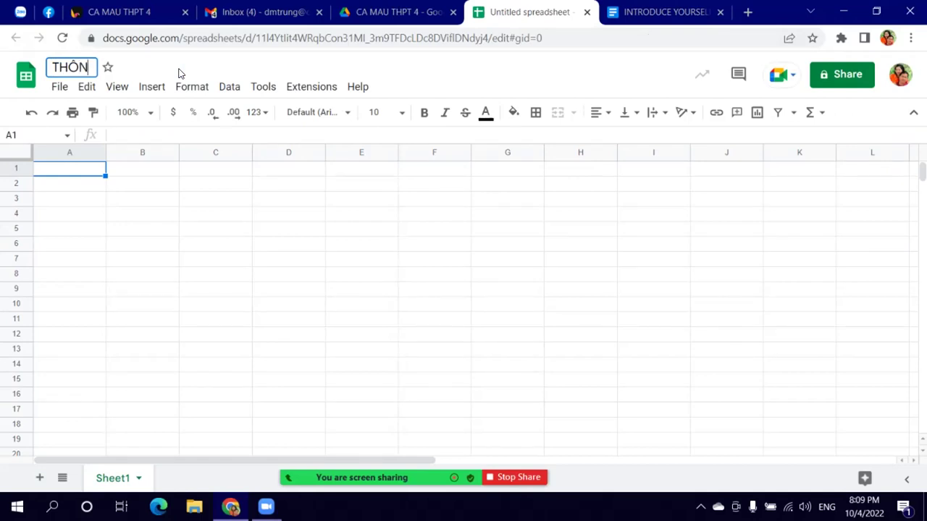
text(GTIN HÕ)
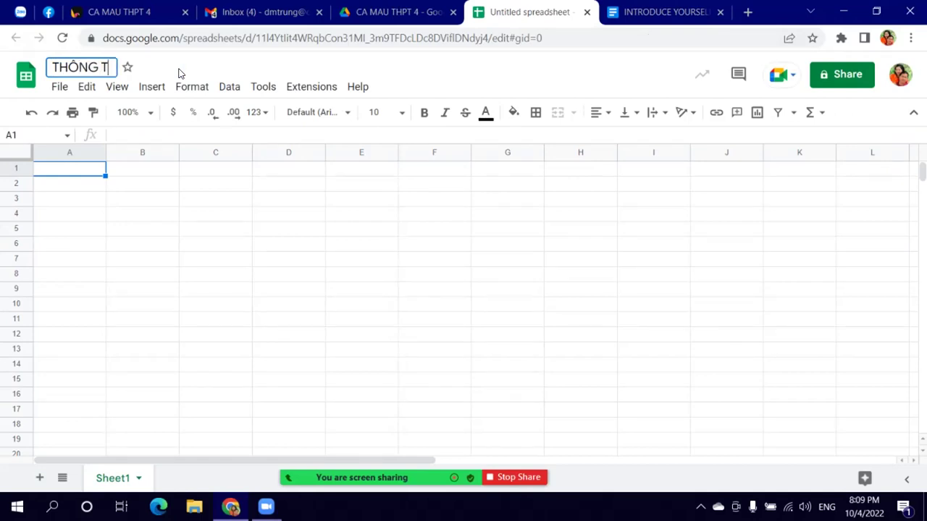
key(BackSpace)
text(ỌC SINH)
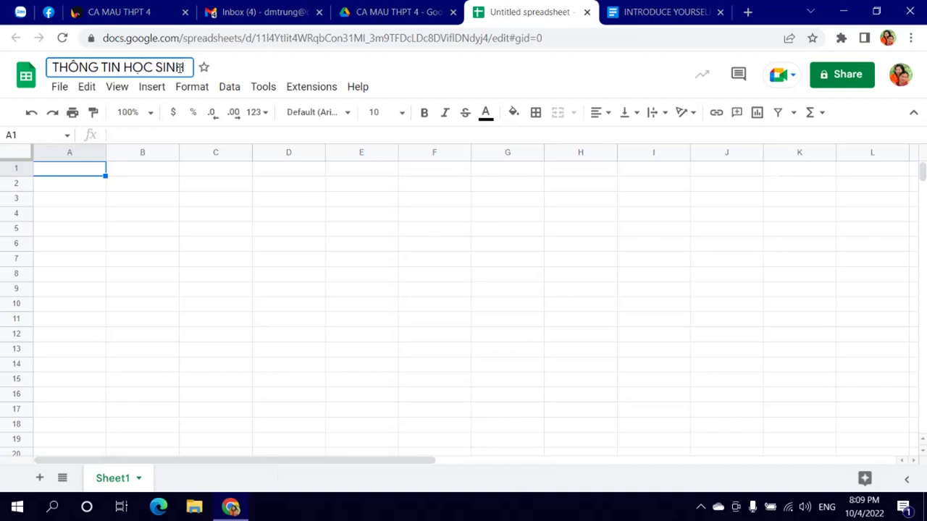
click(71, 193)
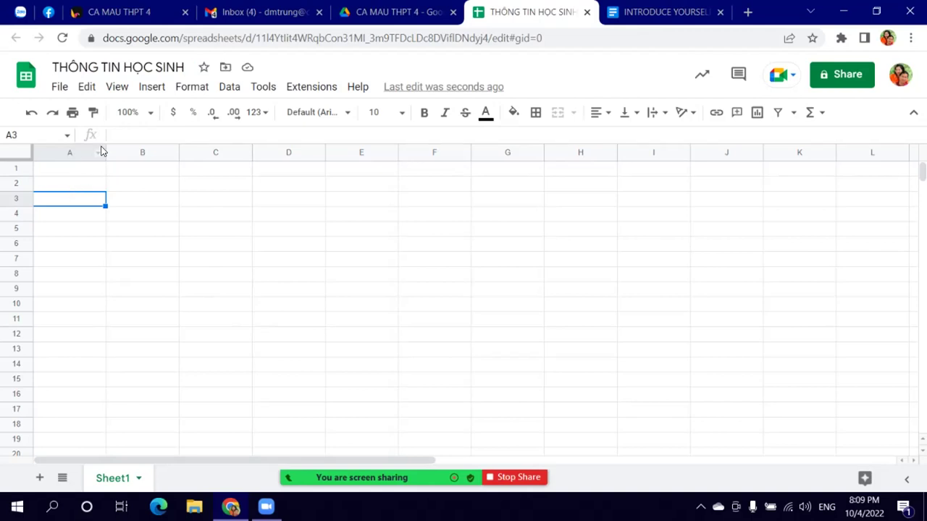
drag(106, 152, 67, 156)
Step: Enter the heading 'THÔNG TIN HỌC SINH LỚP 12A2' in B1, size 14 and bold
click(94, 172)
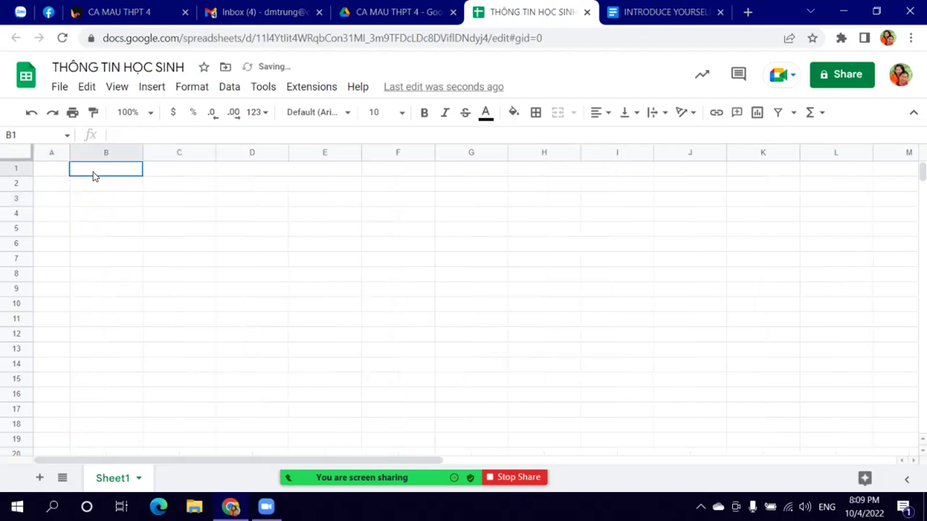
text(THÔNG TIN )
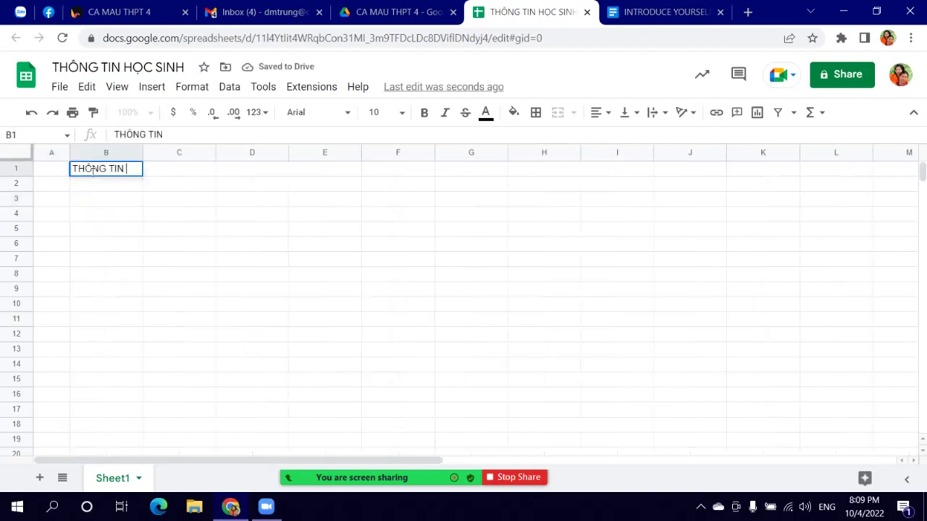
text(HOC SINH LỚ)
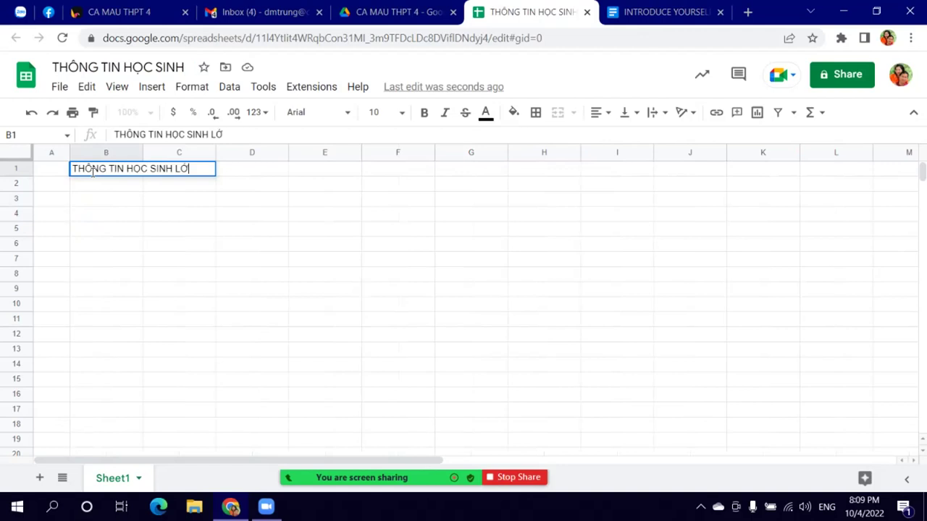
text(P 12A2)
click(94, 174)
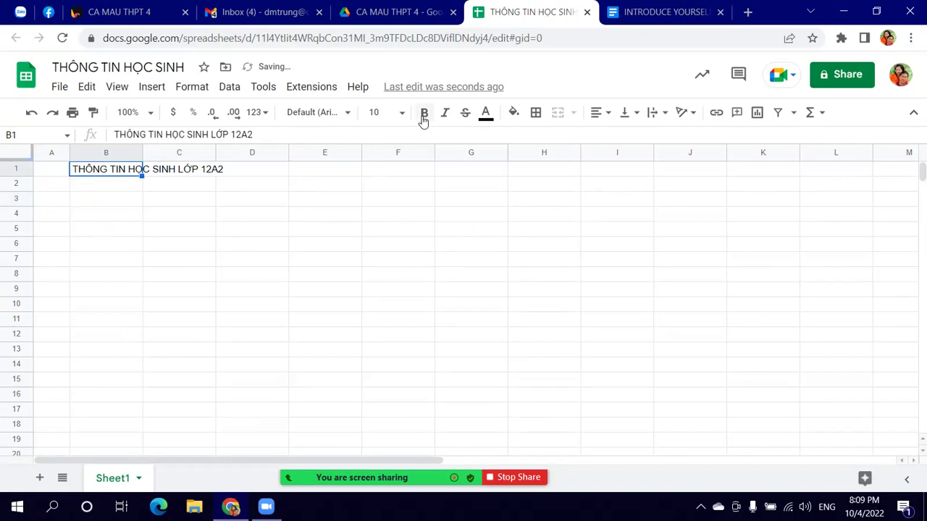
click(396, 114)
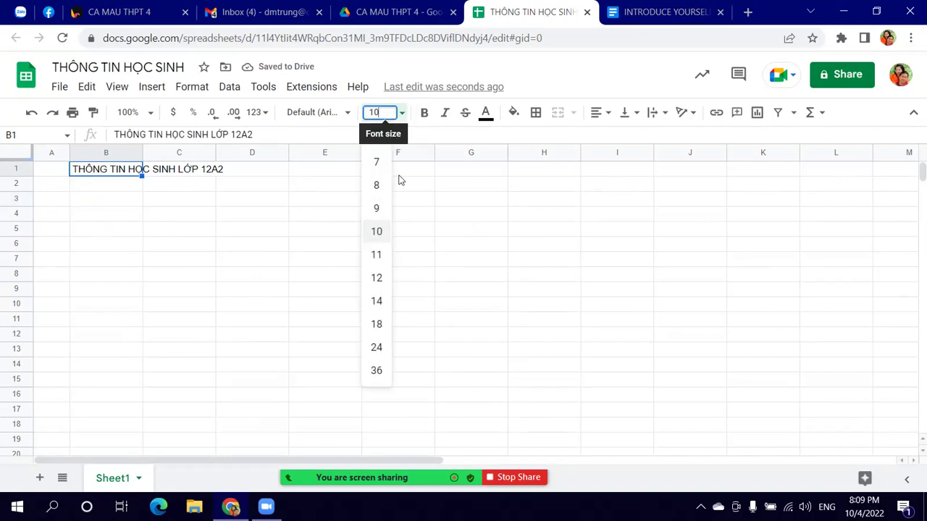
click(377, 301)
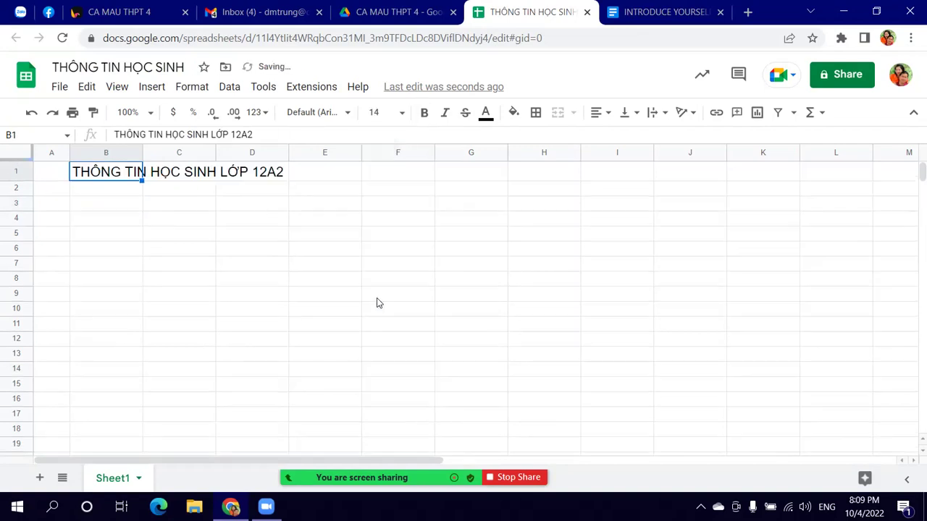
click(424, 112)
Step: Set the whole sheet to Times New Roman at size 14
click(18, 153)
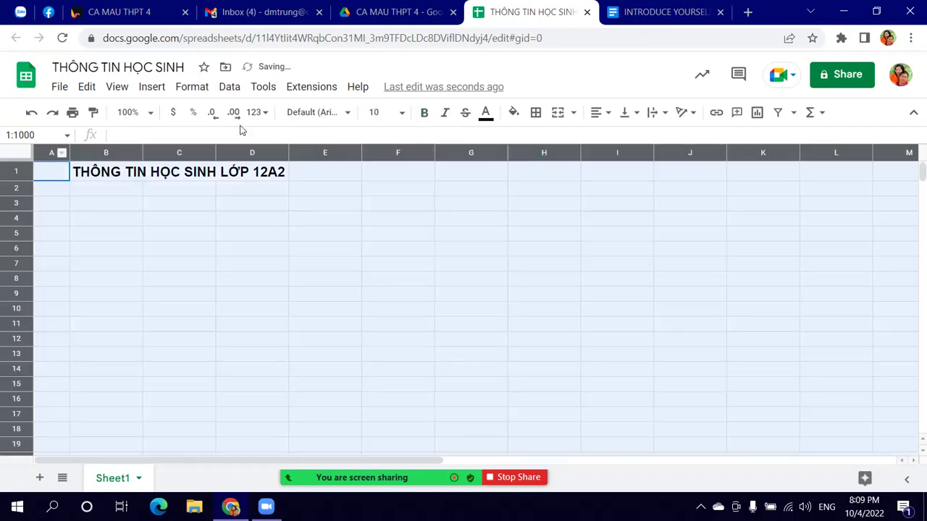
click(377, 112)
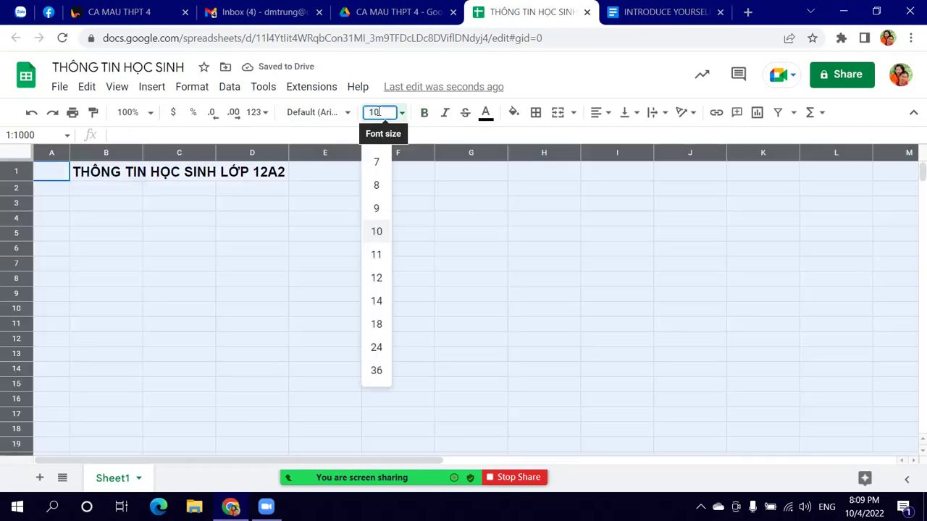
click(378, 300)
click(346, 114)
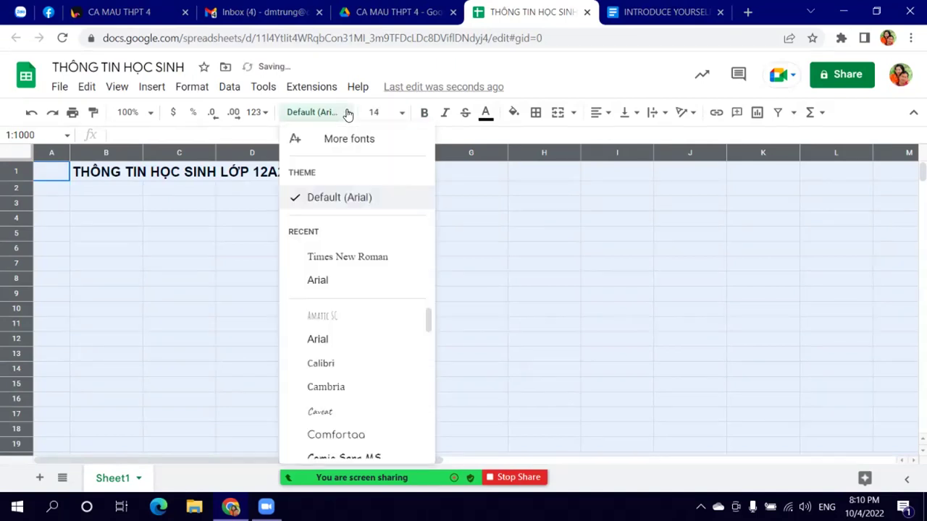
click(344, 257)
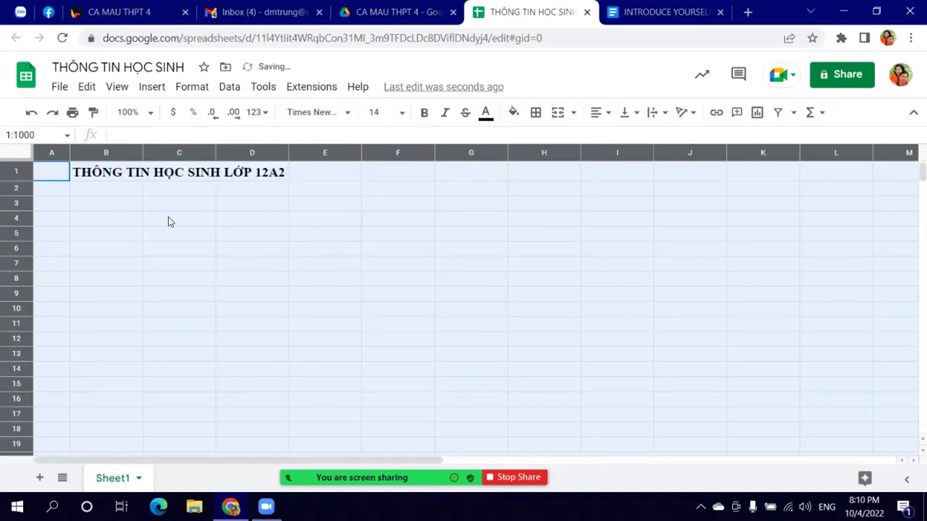
click(59, 191)
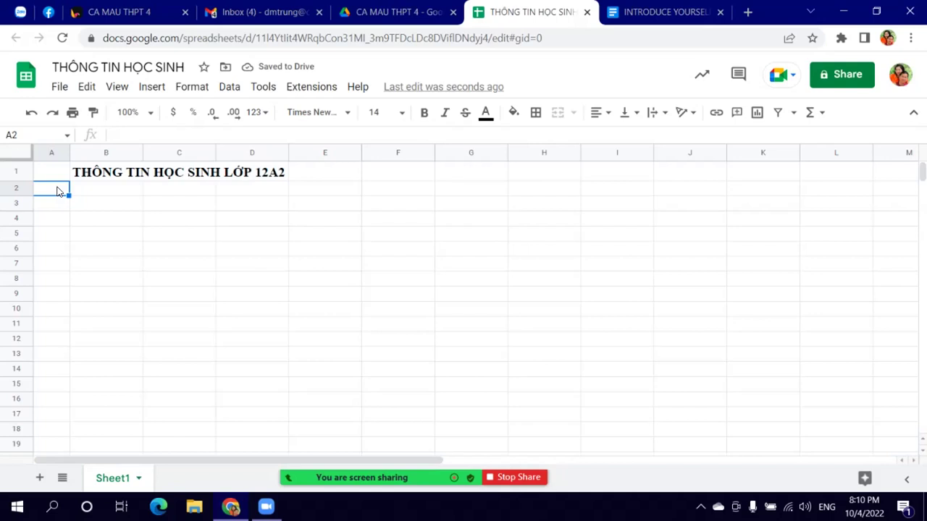
Step: Enter headings TT, Họ và tên and ngày sinh in A2:C2
text(T)
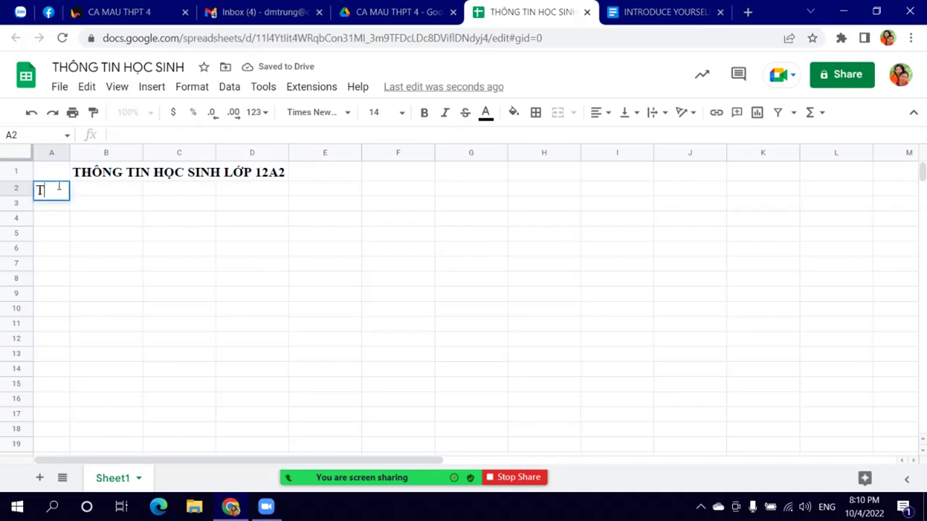
text(T)
key(Tab)
text(HO VA)
key(BackSpace)
key(BackSpace)
text(ọ và te)
text(en)
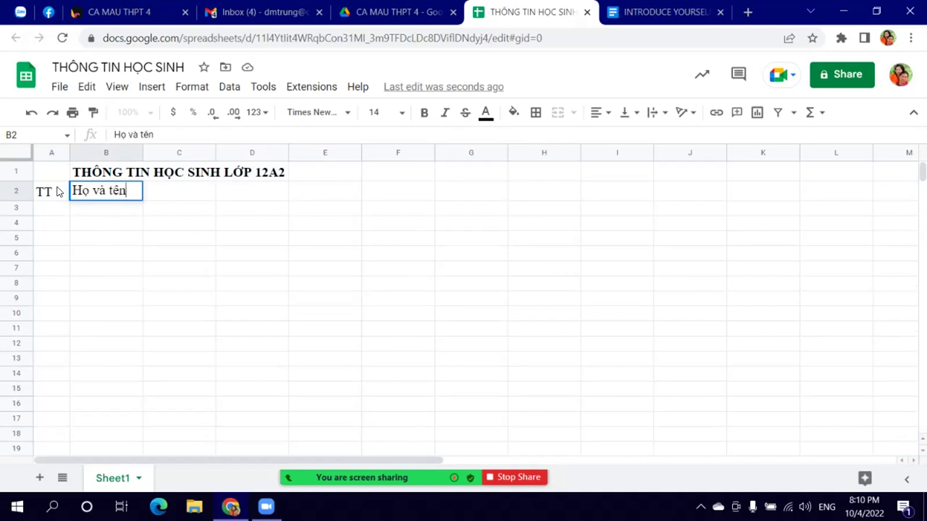
key(Tab)
text(ng)
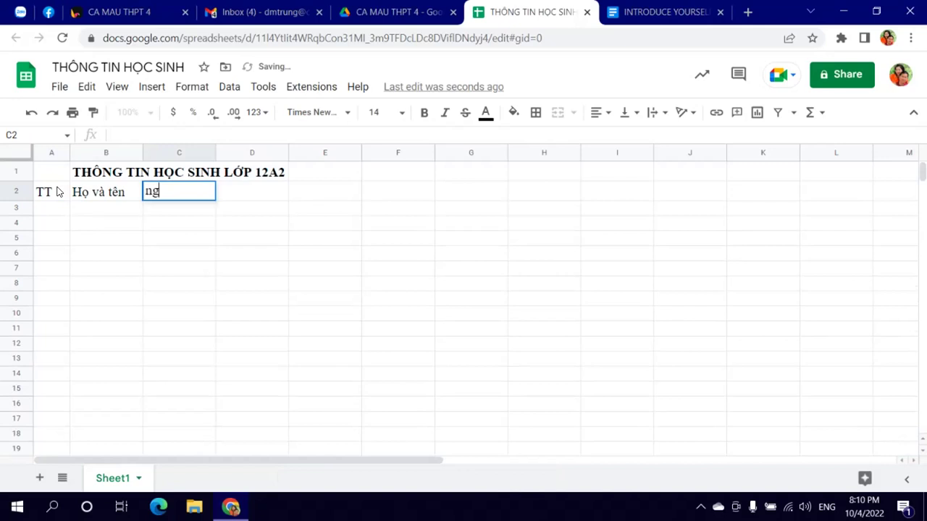
text(ayf sinh)
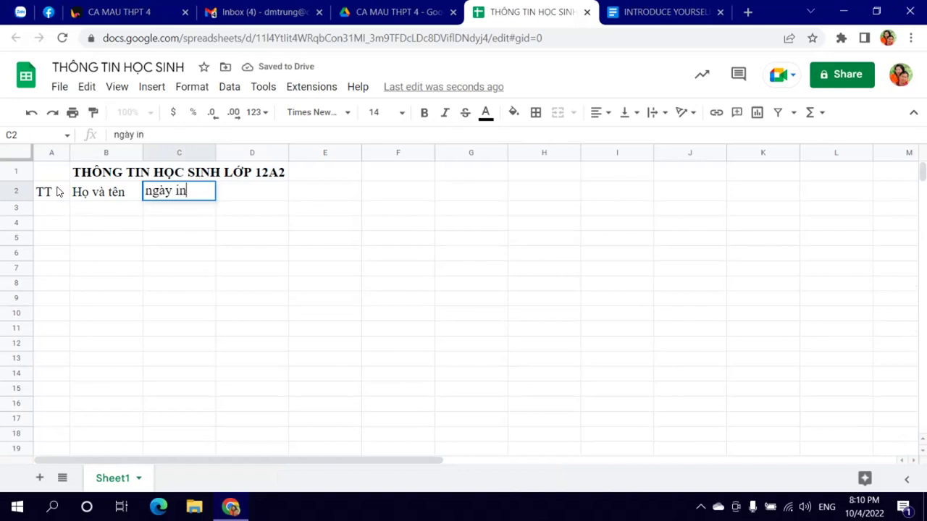
key(Tab)
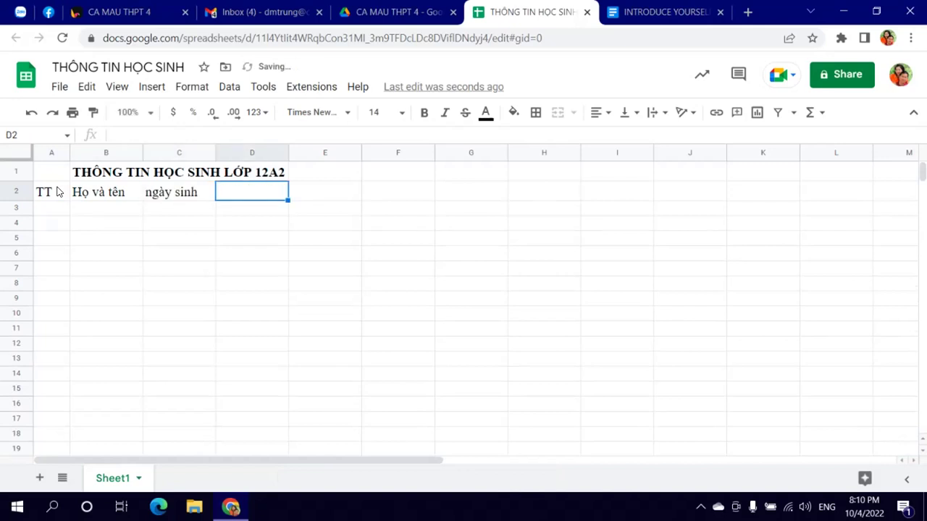
Step: Add headings Họ và tên Cha, Họ và tên Mẹ, Số ĐT của Cha/ Mẹ and Địa chỉ in D2:G2
text(quee)
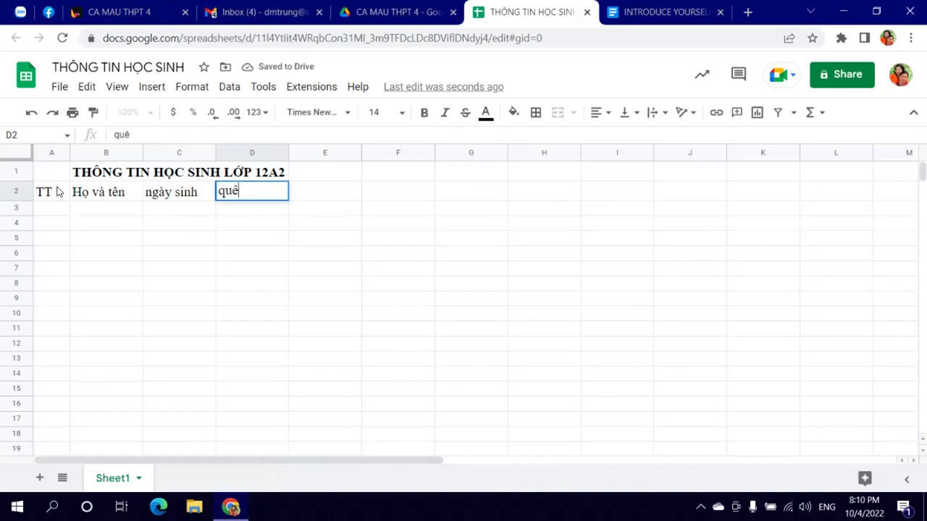
text( q)
key(BackSpace)
key(BackSpace)
key(BackSpace)
text(ddteen)
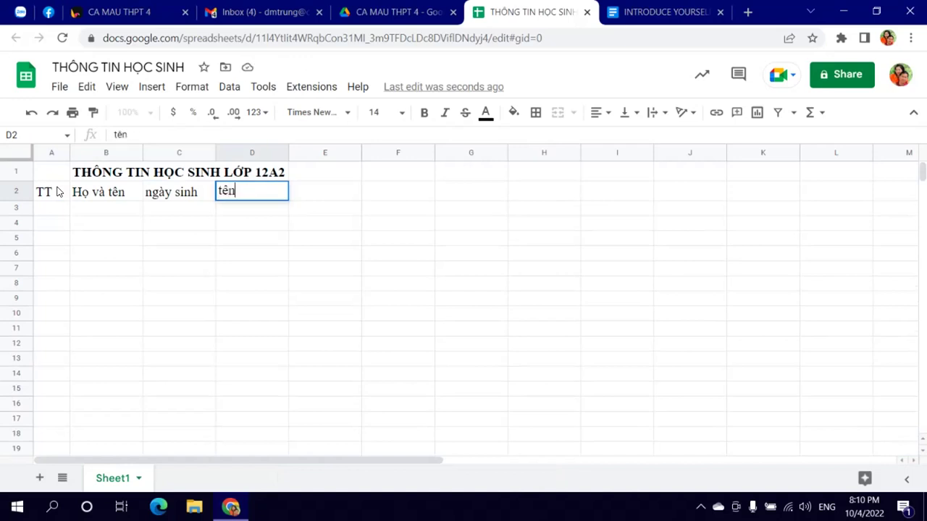
key(BackSpace)
key(BackSpace)
key(BackSpace)
text(Teen ca)
key(BackSpace)
key(BackSpace)
key(BackSpace)
text(HO)
key(BackSpace)
key(BackSpace)
text(HO)
key(BackSpace)
text(oj vaf teen C)
text(a)
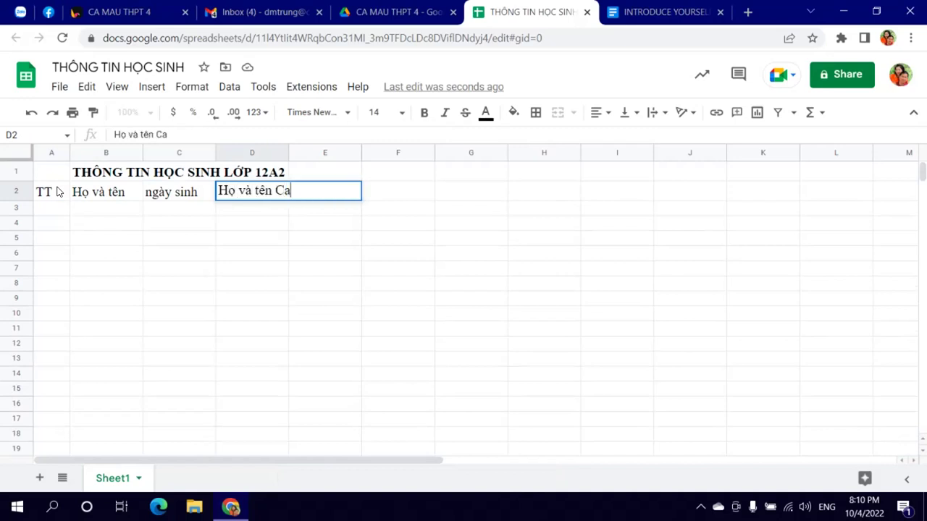
key(BackSpace)
text(ha)
key(Tab)
text(Hoj vaf teen )
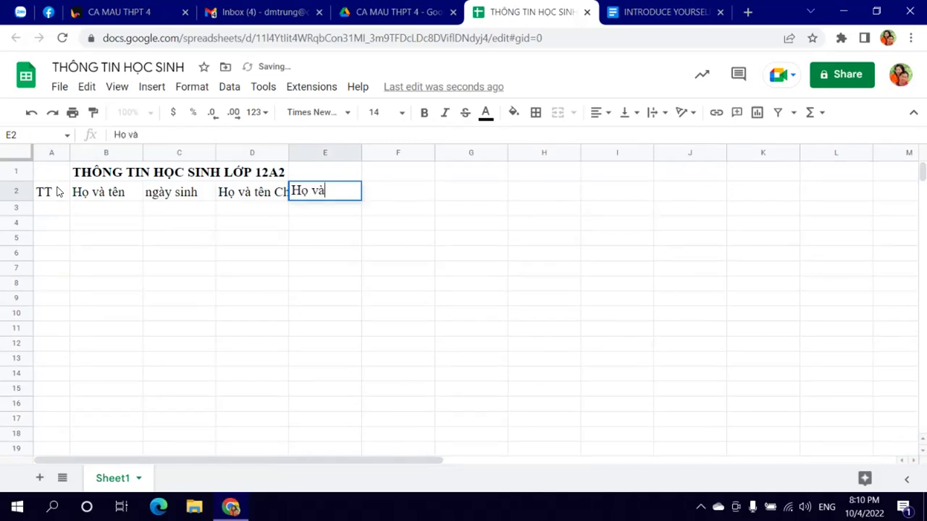
text(Mej)
key(Tab)
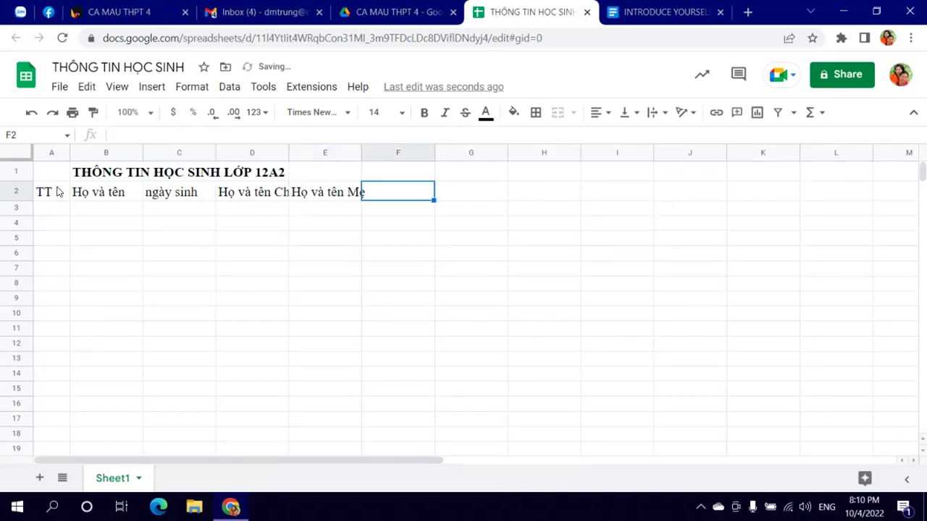
text(Soos DD)
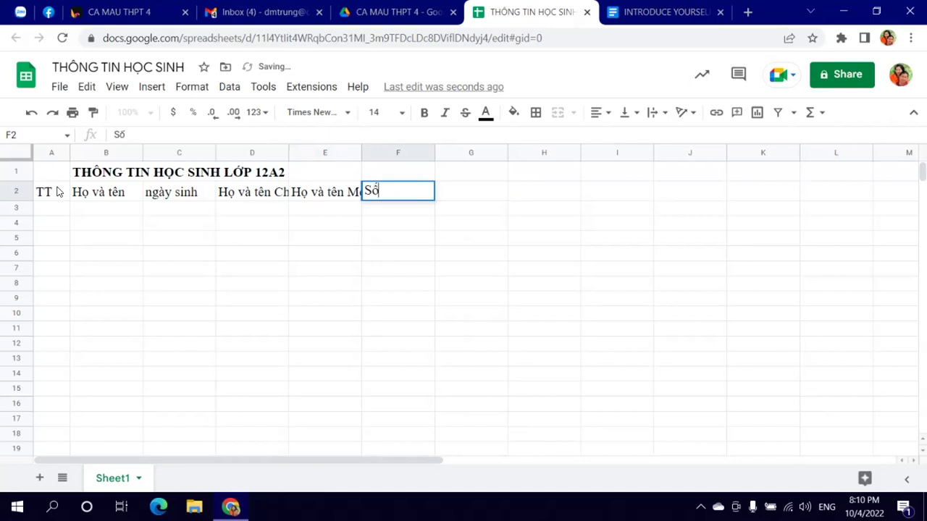
text(T cuar Cha/)
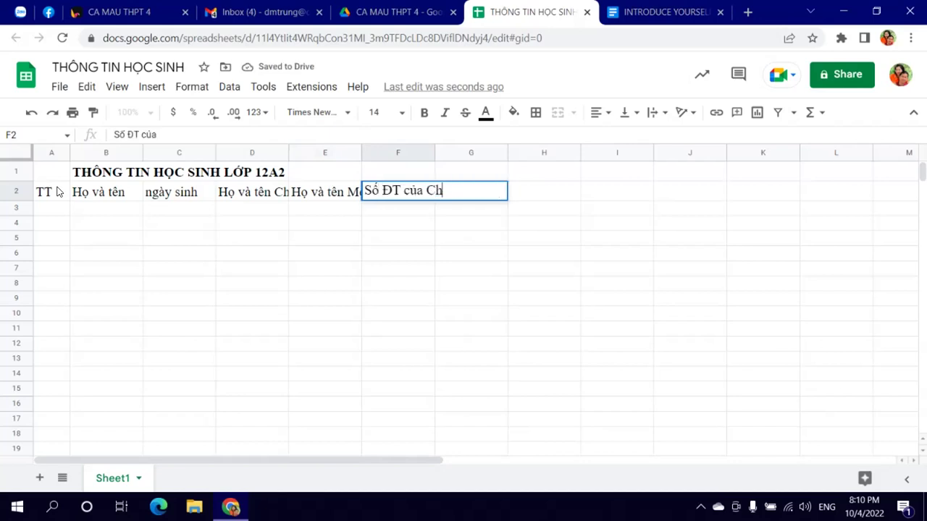
text( Mej)
key(Tab)
text(Ddiaj chir)
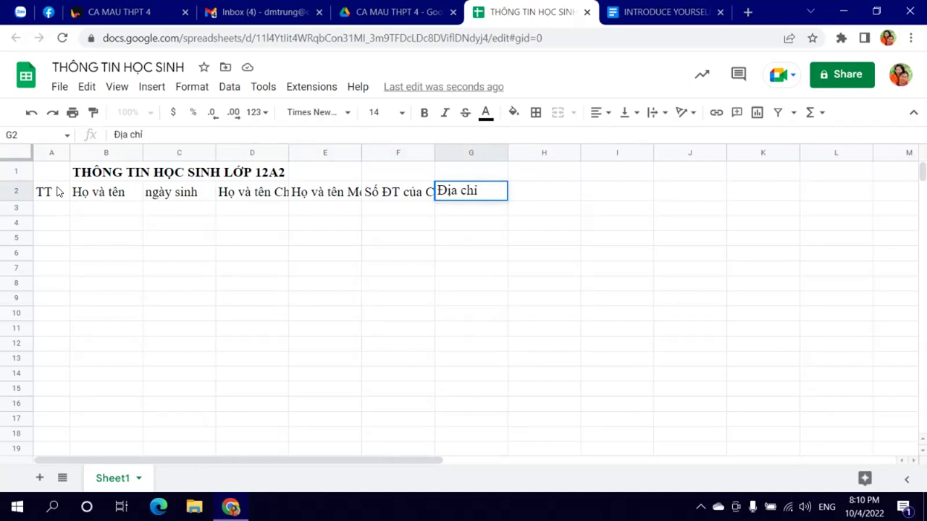
Step: Widen columns B, D, E, F and G to fit their headings, then select the table area A2:G40
drag(141, 150, 209, 150)
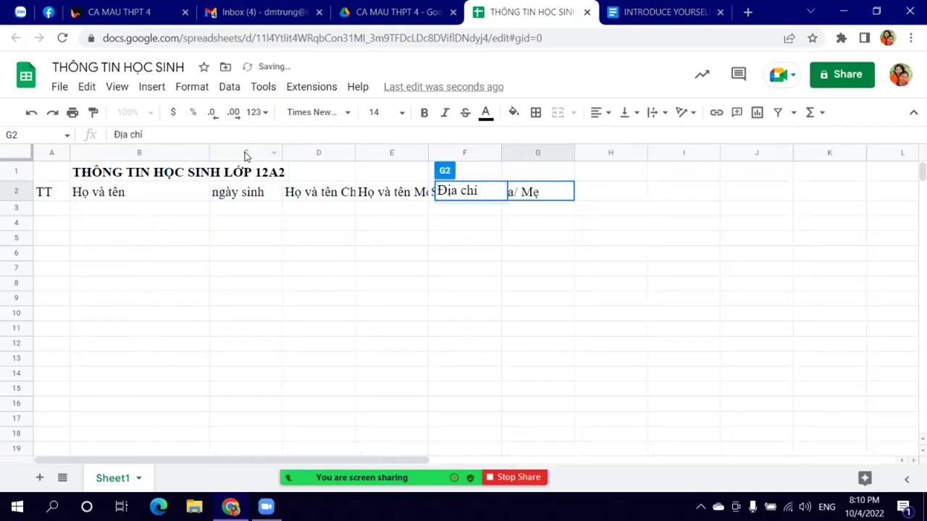
drag(355, 152, 410, 151)
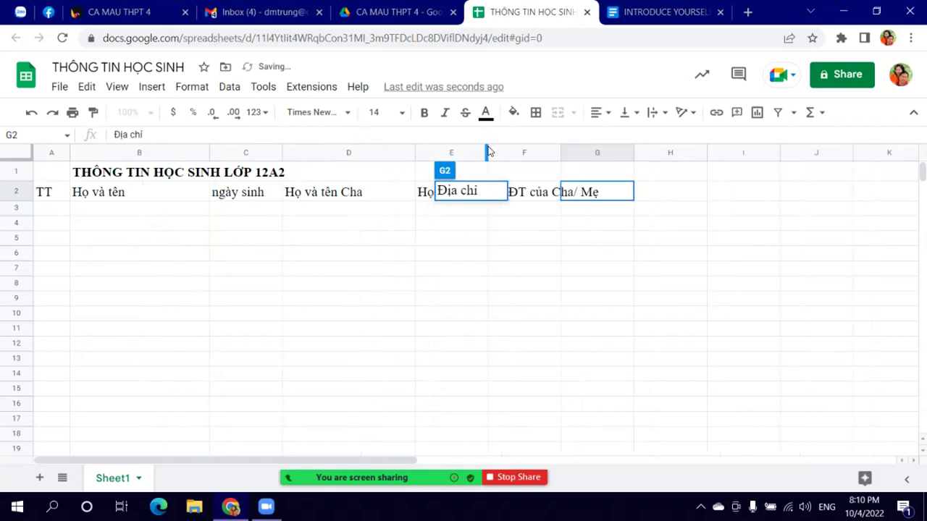
drag(488, 151, 548, 148)
click(495, 271)
drag(413, 150, 424, 150)
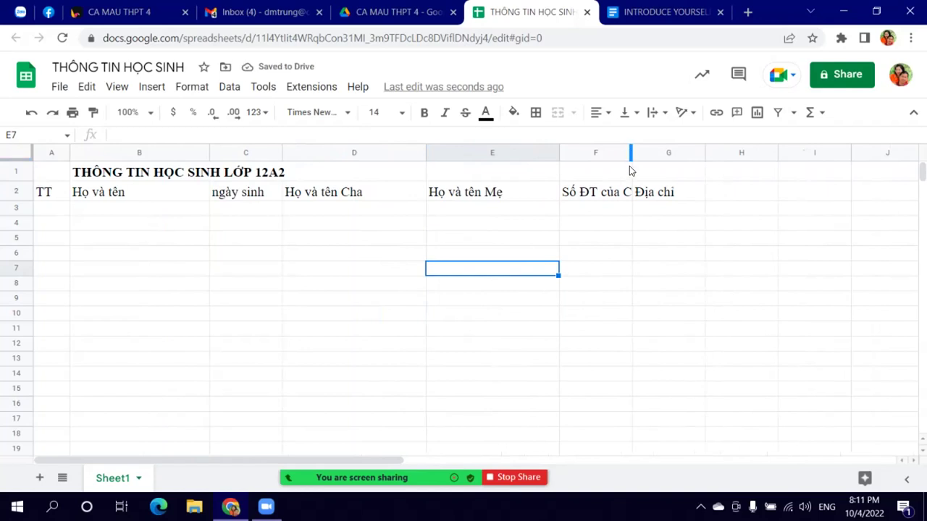
drag(630, 151, 691, 148)
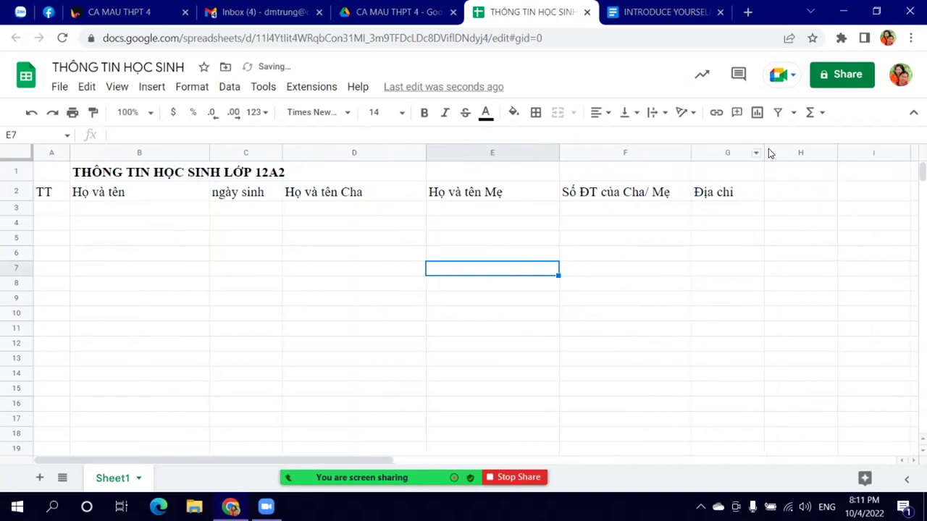
drag(761, 154, 882, 154)
drag(52, 192, 832, 477)
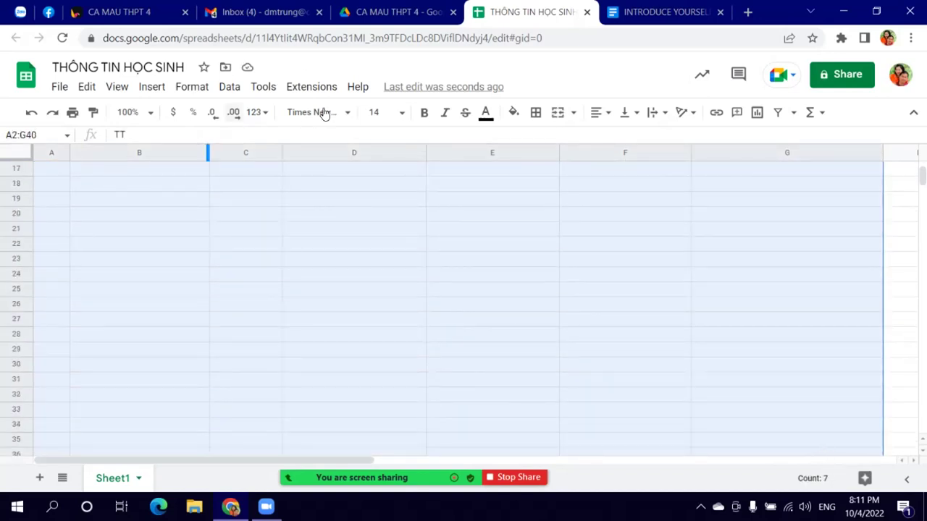
Step: Apply borders to every cell of the selected table
click(537, 113)
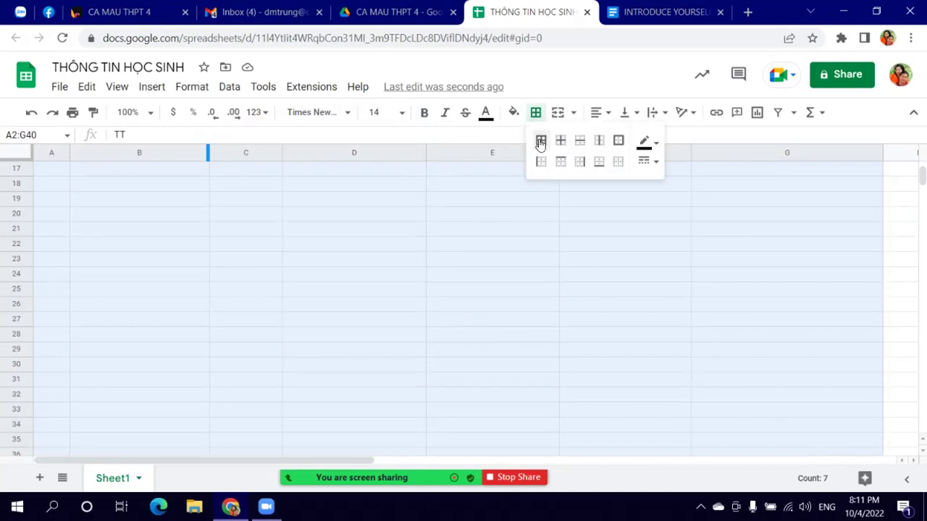
click(540, 142)
click(145, 296)
Step: Number the TT column 1 to 38 in A3:A40 using a fill series
scroll(95, 278, up, 5)
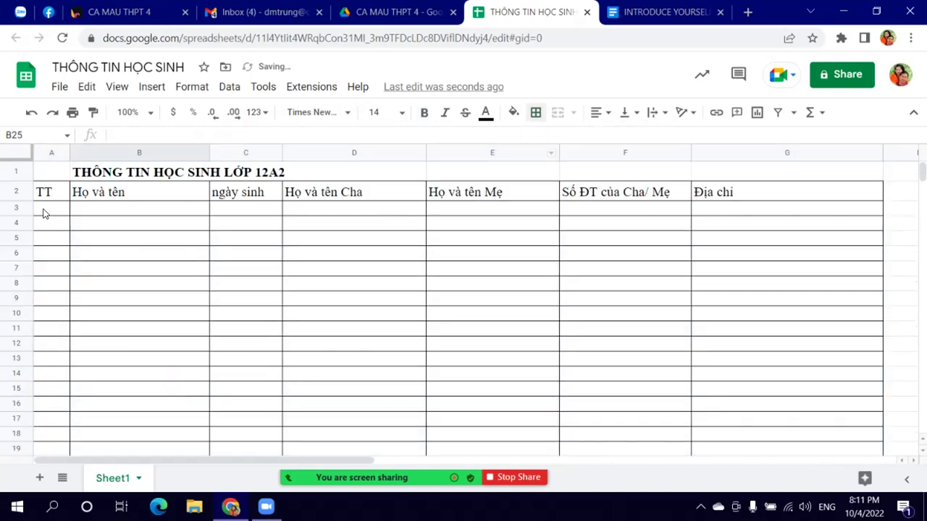
click(44, 213)
text(1)
key(Return)
text(2)
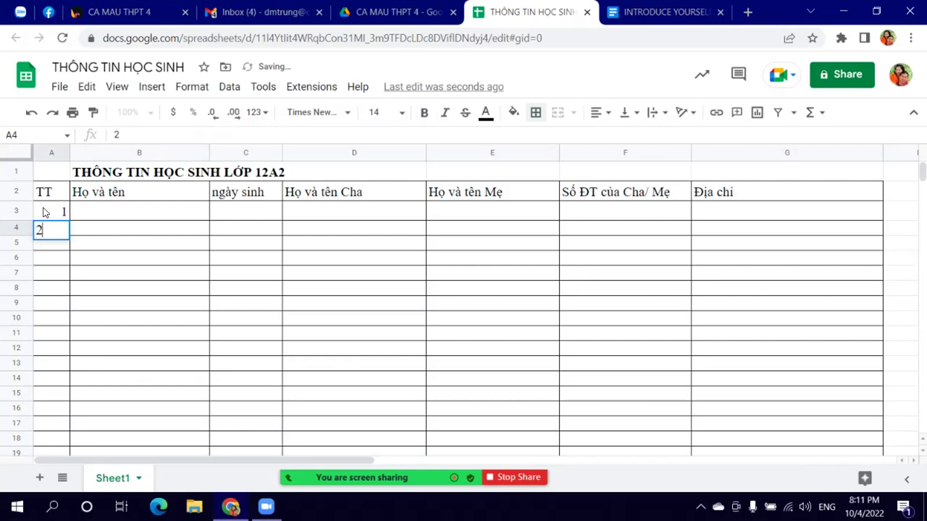
click(43, 212)
key(shift+Down)
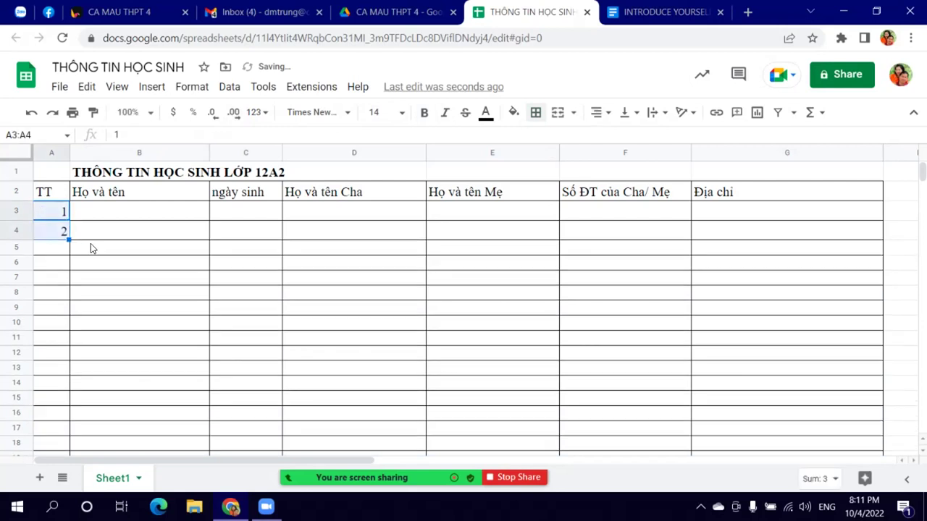
drag(68, 241, 66, 428)
scroll(64, 371, down, 5)
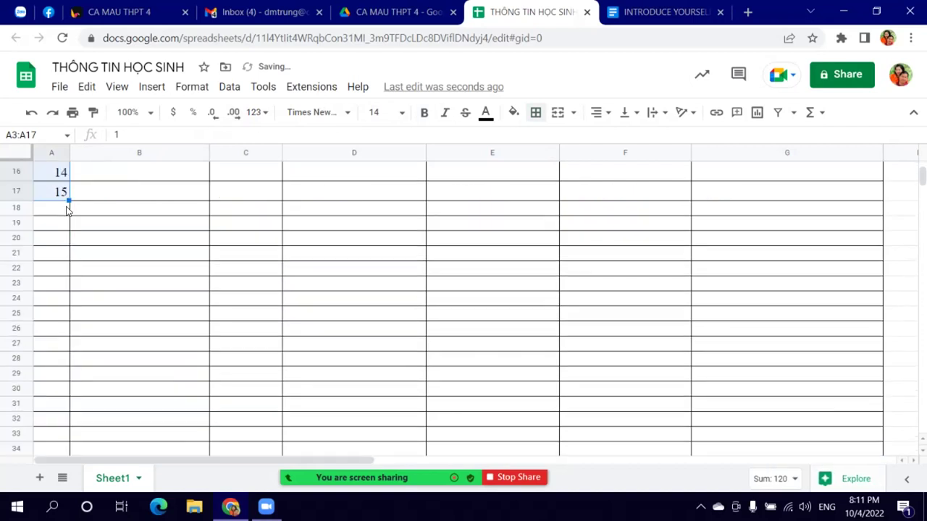
drag(65, 202, 66, 433)
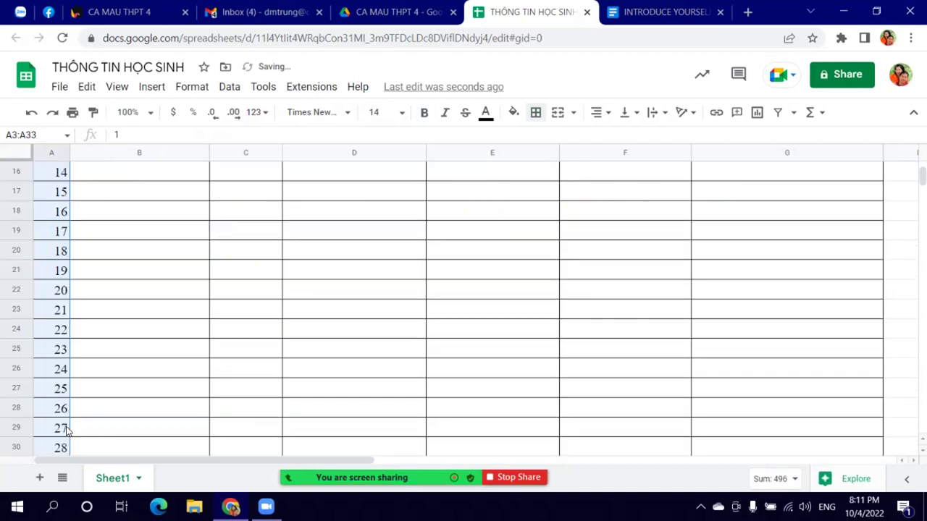
scroll(66, 413, down, 4)
drag(68, 220, 70, 313)
click(130, 309)
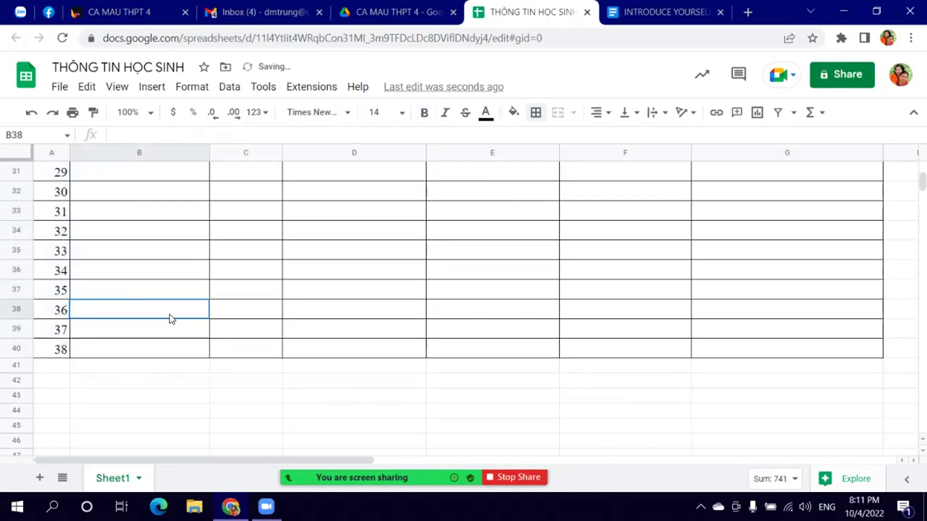
scroll(172, 319, up, 10)
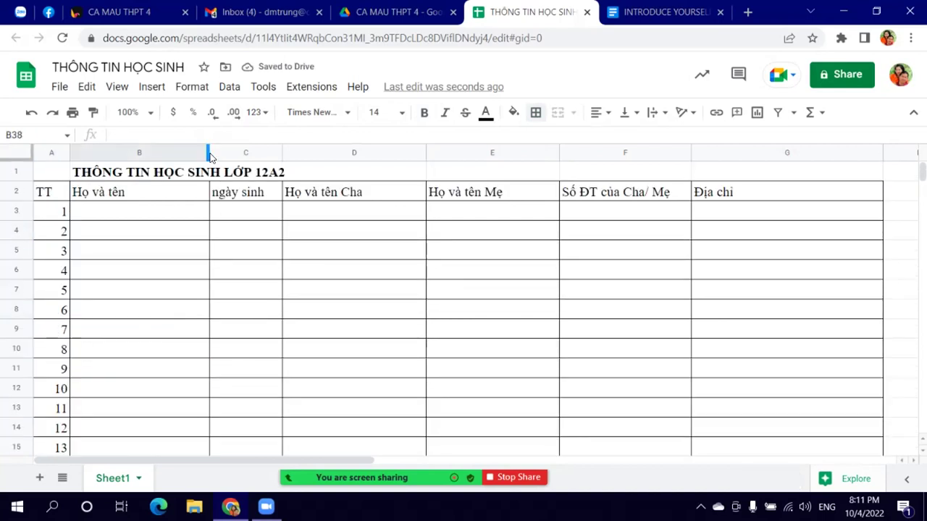
Step: Widen columns B, C, D and E a bit, then narrow column D slightly
drag(208, 152, 224, 153)
drag(296, 150, 326, 151)
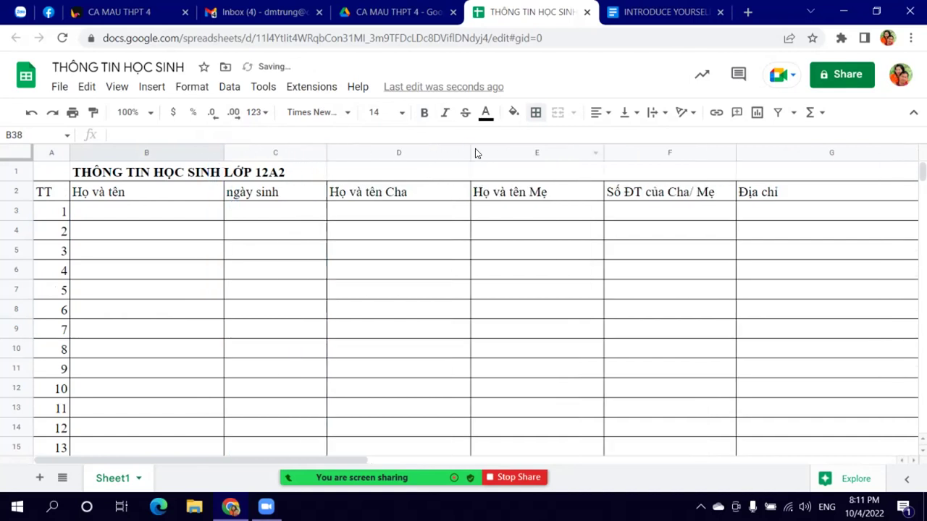
drag(469, 153, 492, 155)
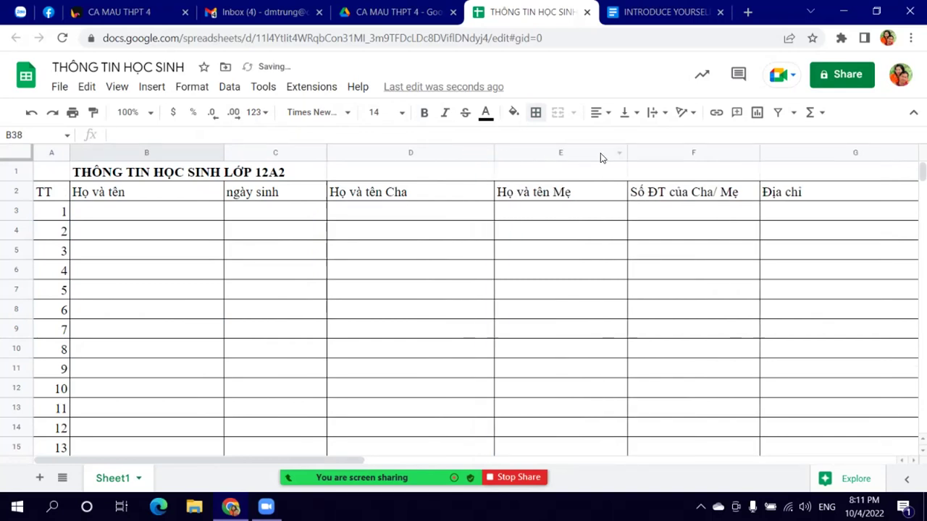
drag(624, 150, 648, 153)
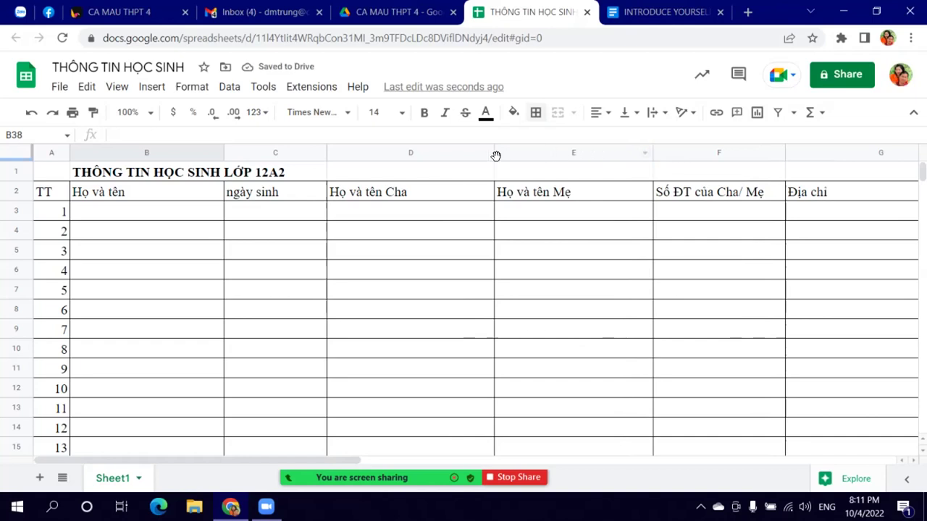
drag(493, 152, 488, 153)
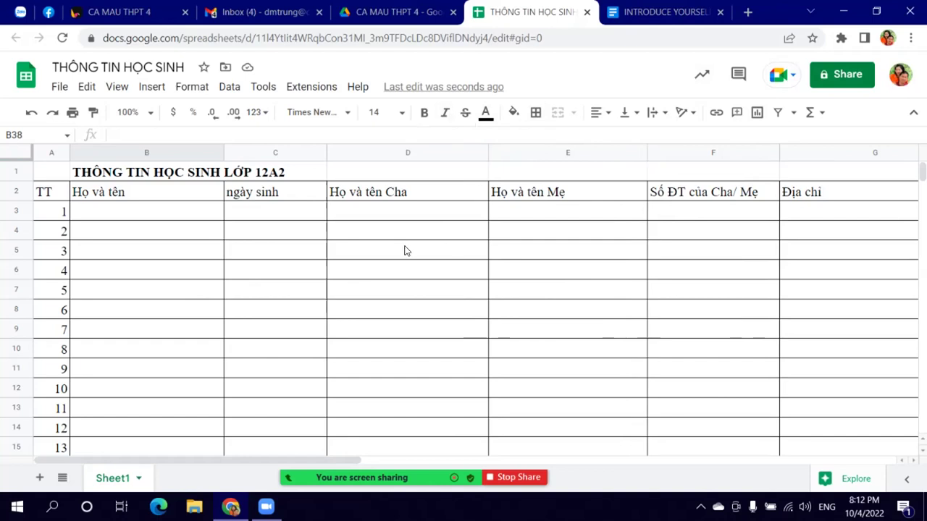
Step: Set general access to Anyone with the link as Editor and copy the sheet's link
click(844, 83)
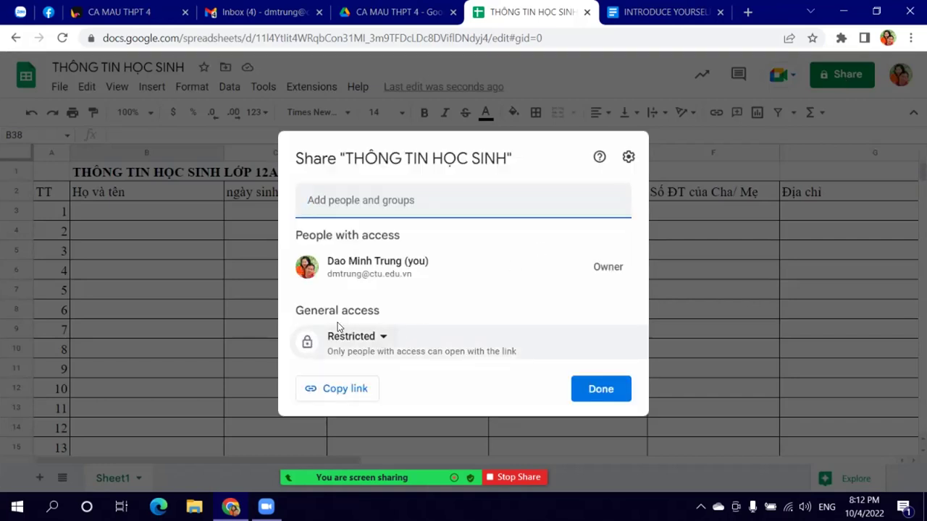
click(380, 337)
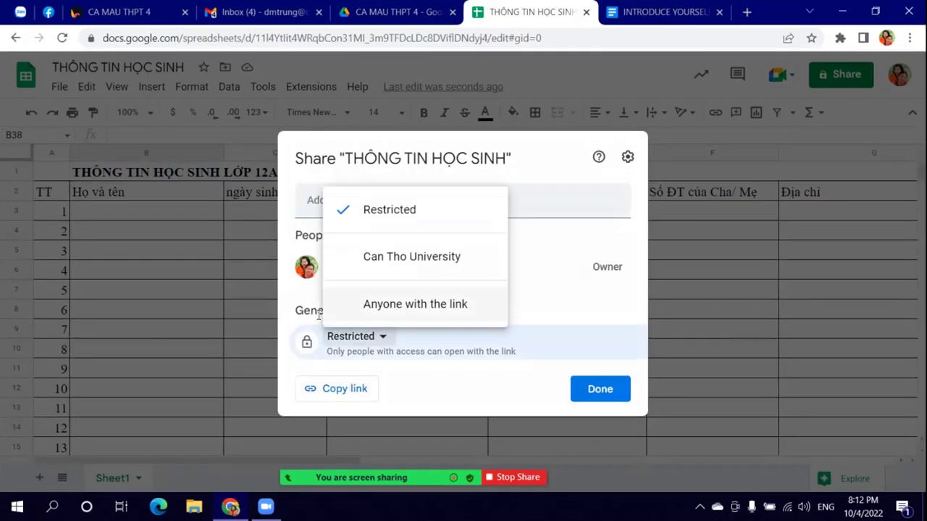
click(388, 304)
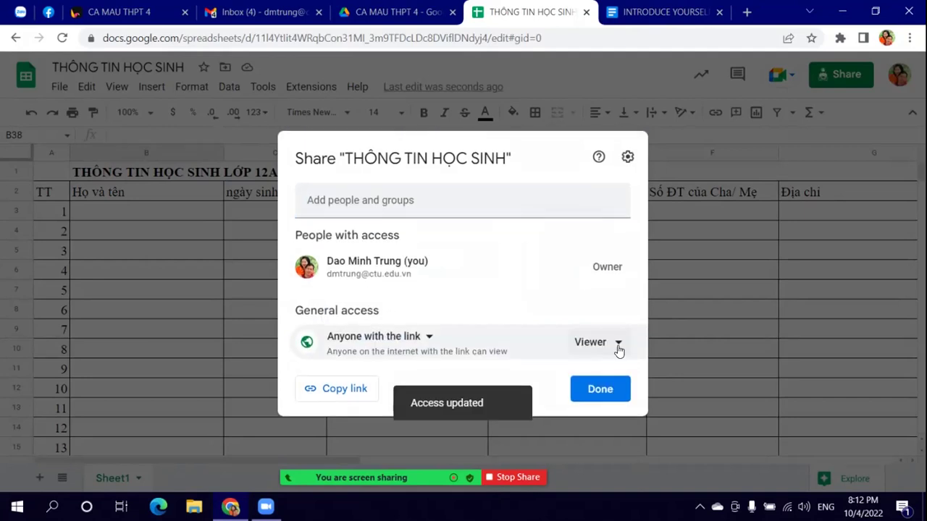
click(617, 344)
click(630, 308)
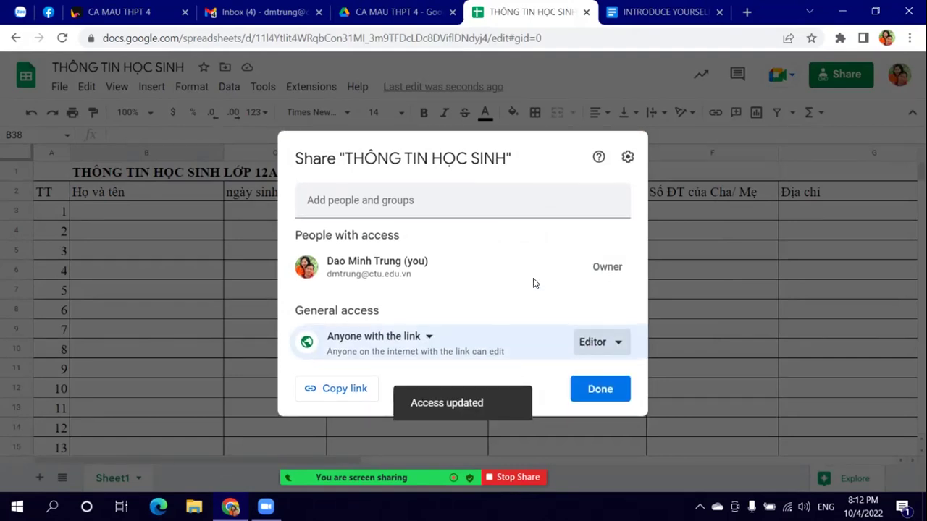
click(349, 392)
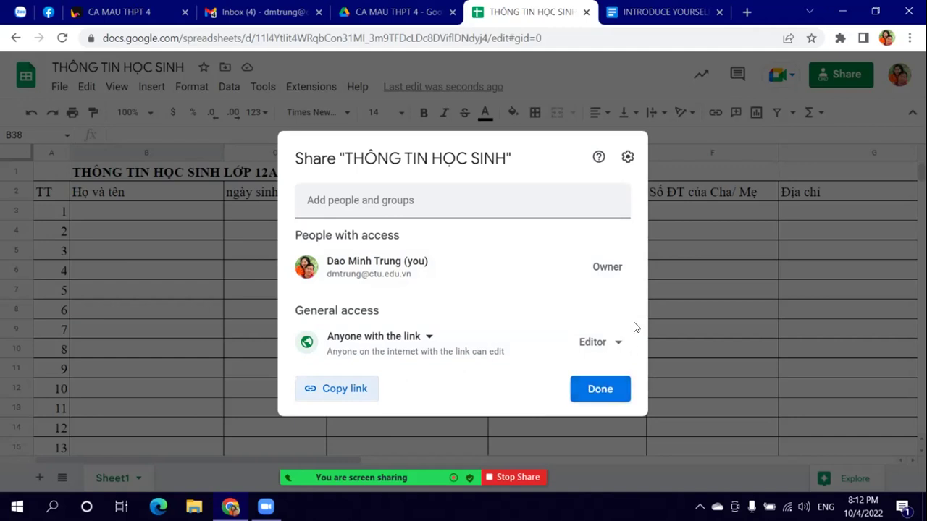
click(614, 395)
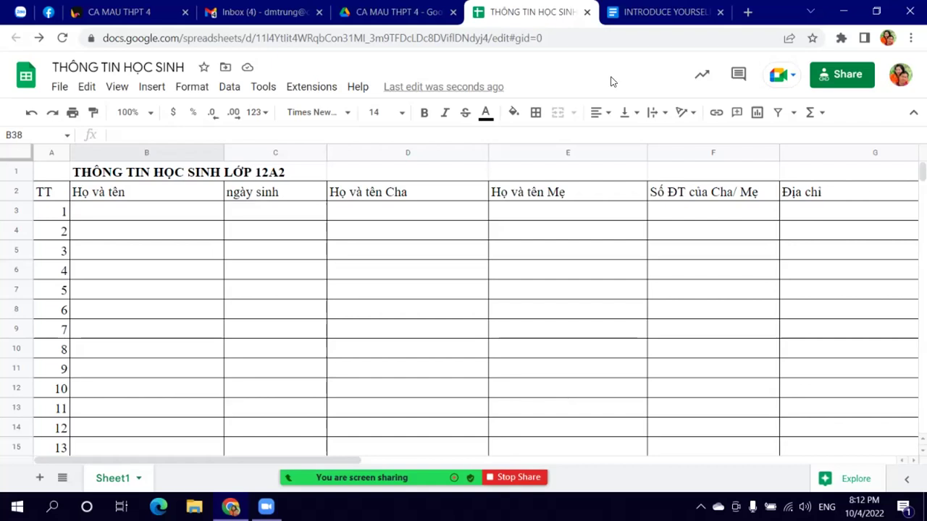
Step: Send the copied THÔNG TIN HỌC SINH sheet link to the 22 NVSP Ca Mau THPT dot 2 Zalo group
click(20, 12)
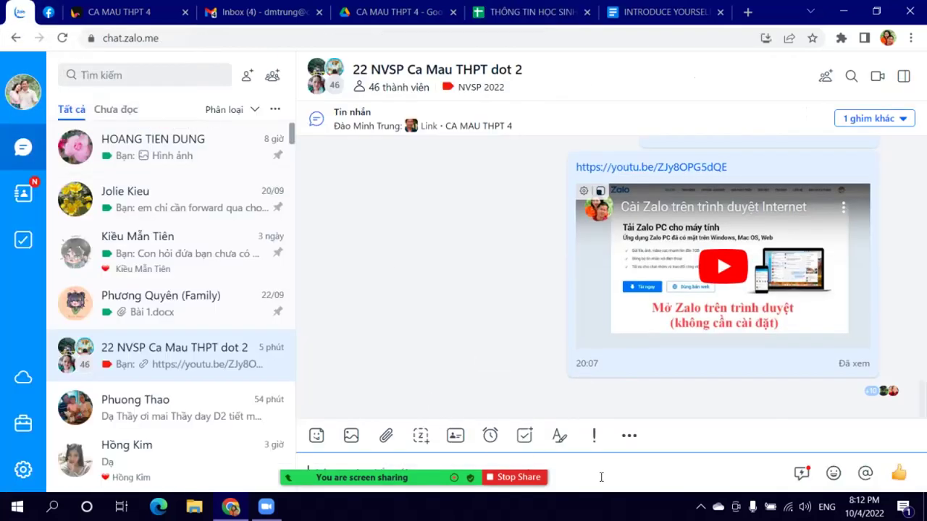
key(ctrl+v)
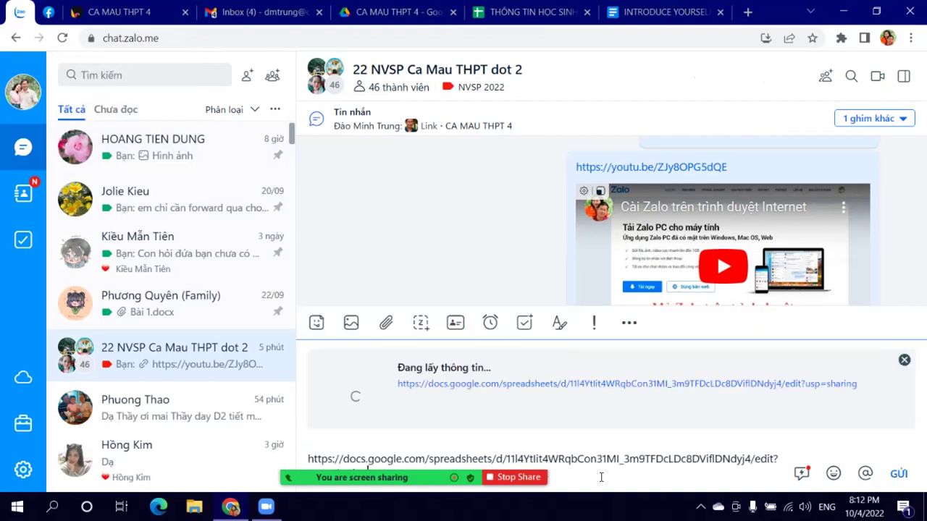
click(898, 474)
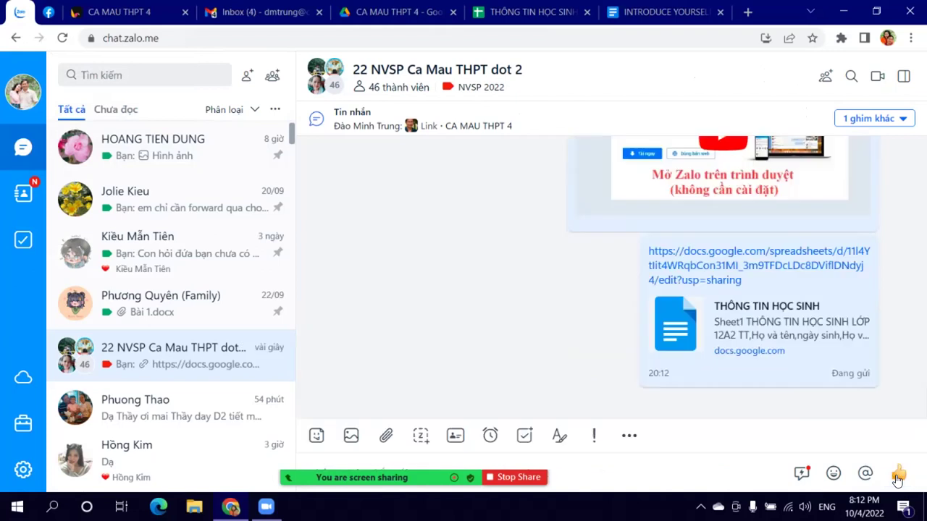
click(524, 11)
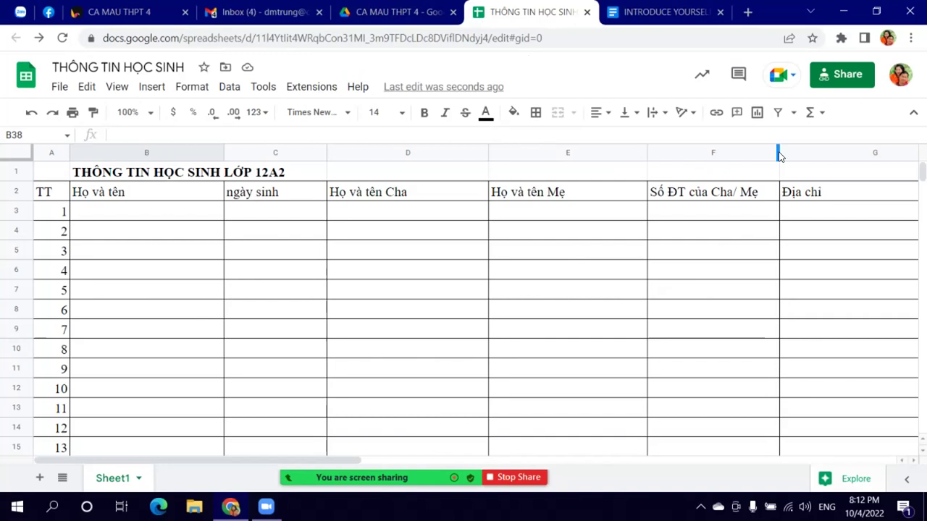
Step: Widen column F for parents' phone numbers, check meeting participants, and follow students' entries down the table
drag(777, 152, 801, 147)
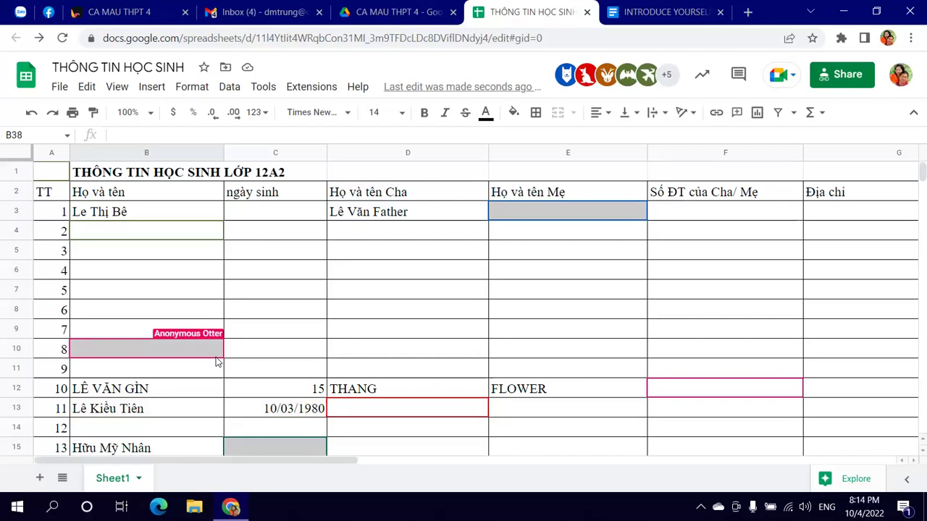
mouse_move(319, 457)
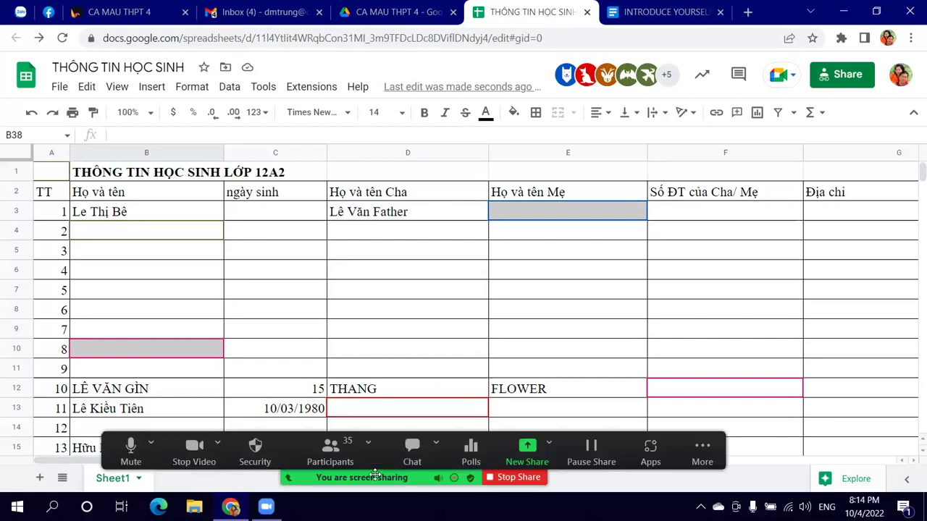
click(330, 449)
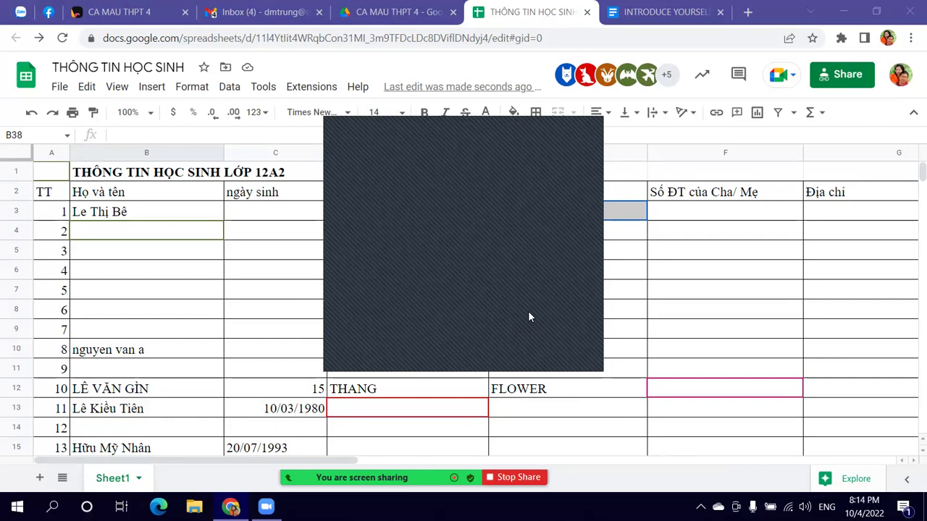
click(518, 124)
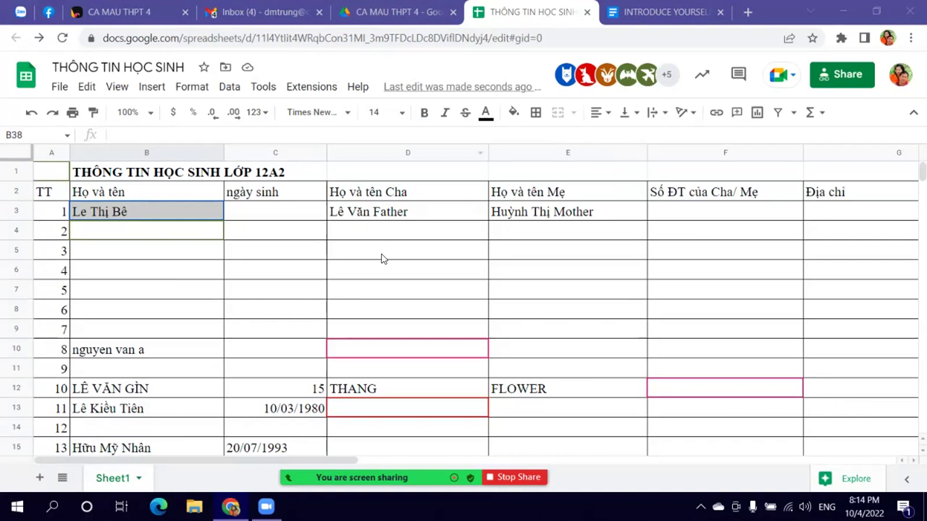
scroll(385, 282, down, 4)
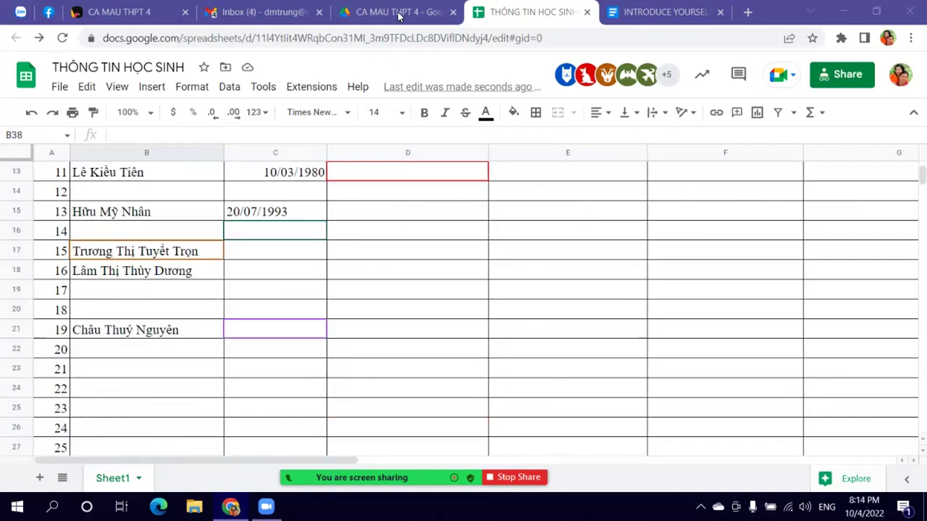
Step: Create a blank Google Slides presentation from the CA MAU THPT 4 Drive folder
click(391, 15)
click(29, 124)
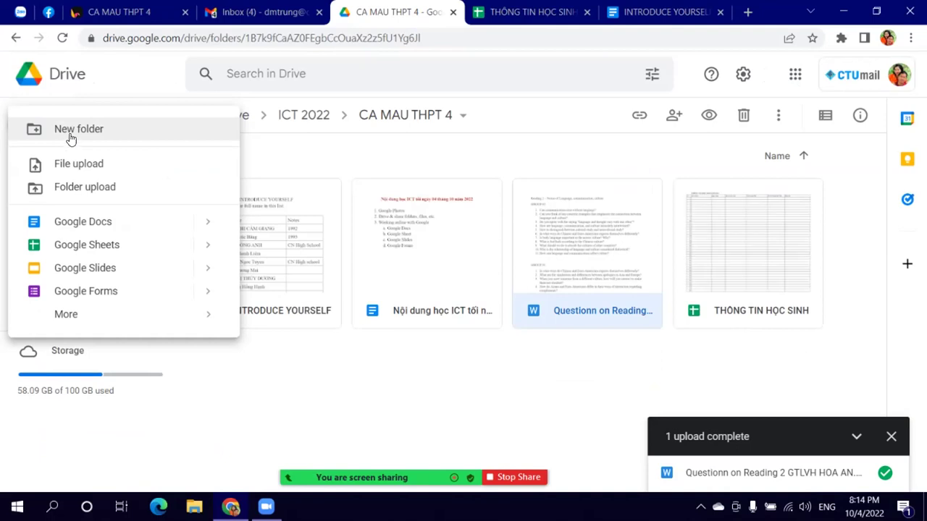
click(96, 267)
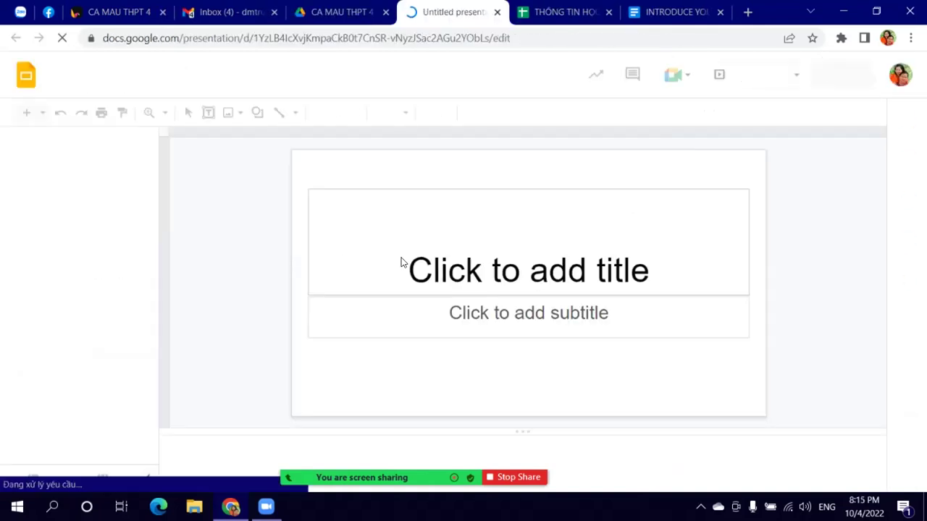
click(692, 11)
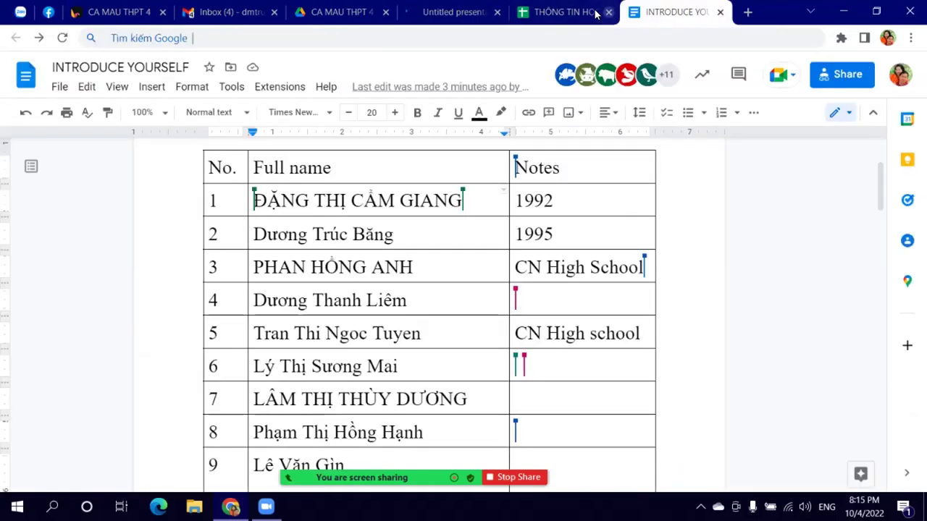
click(566, 13)
click(460, 12)
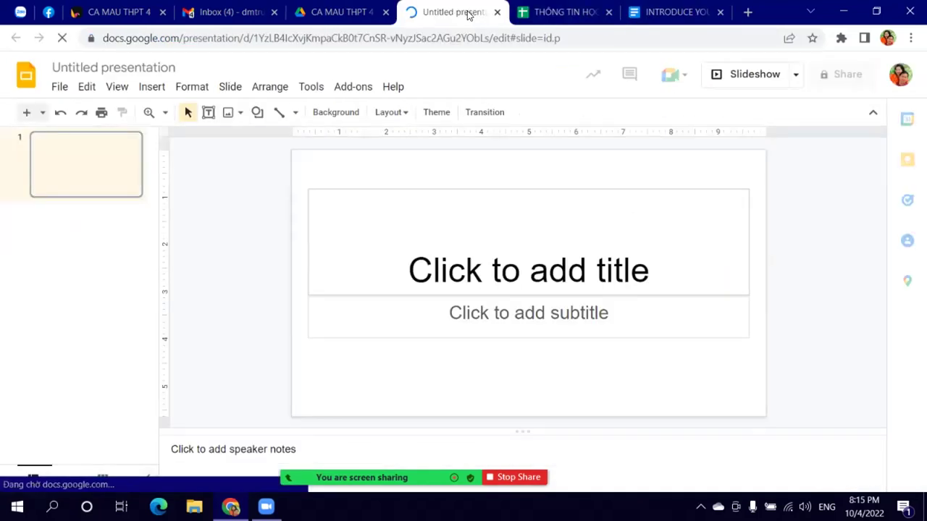
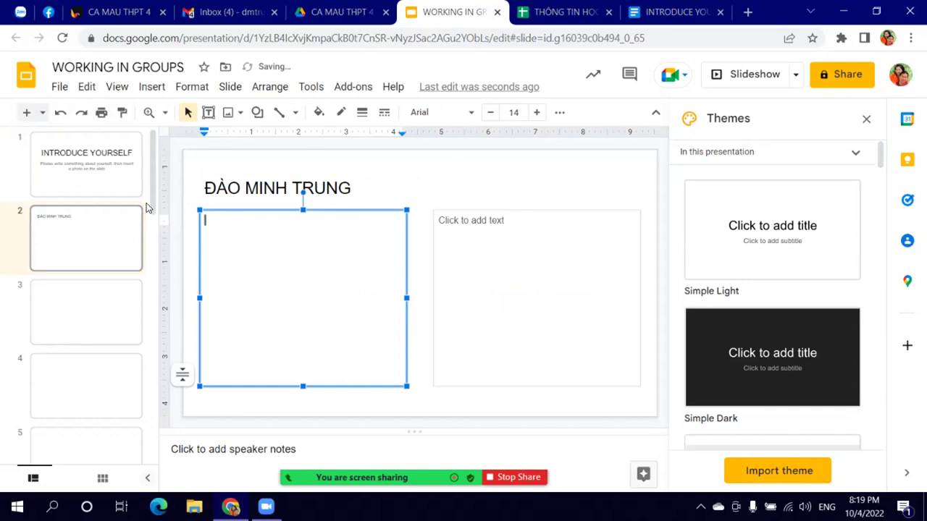
Step: At 24 point, type 'I started working at CTU in 1996.' and 'I love music and films' in the left box
click(515, 112)
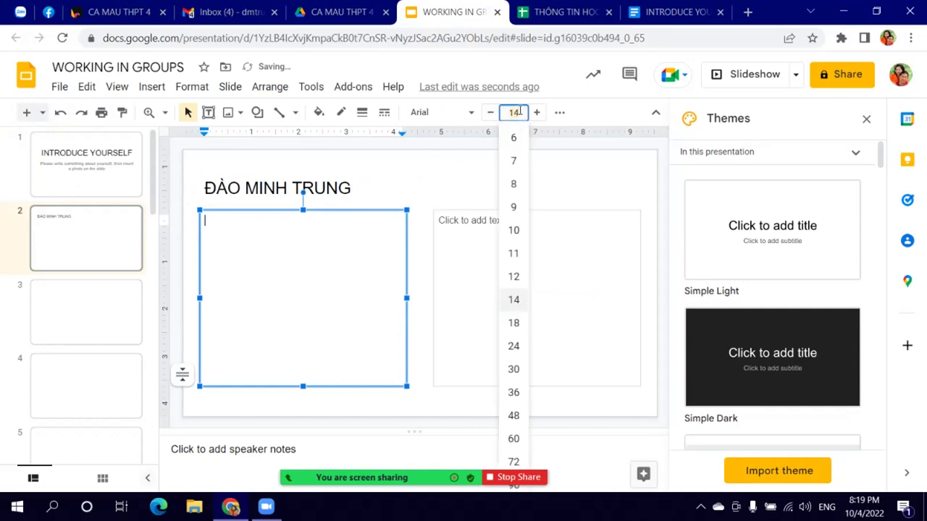
click(517, 351)
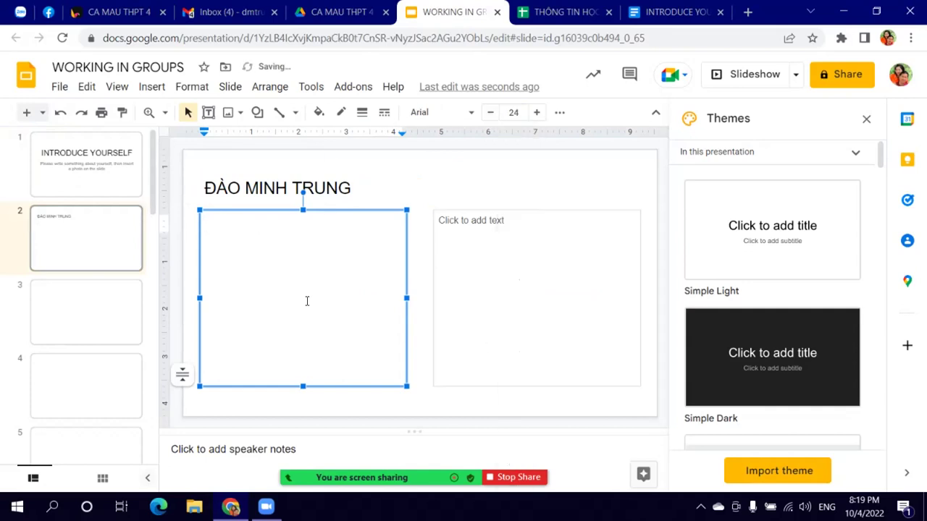
text(started ươ)
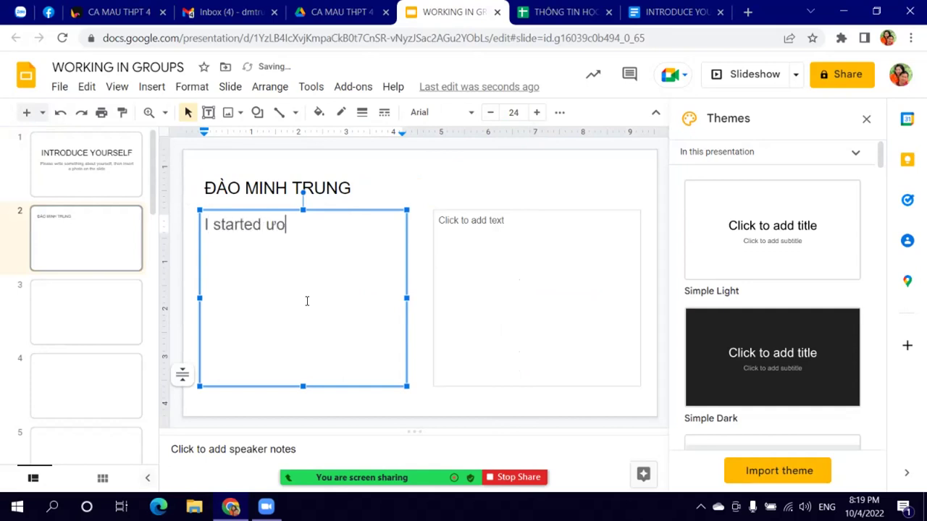
key(BackSpace)
key(BackSpace)
text(working at CTY)
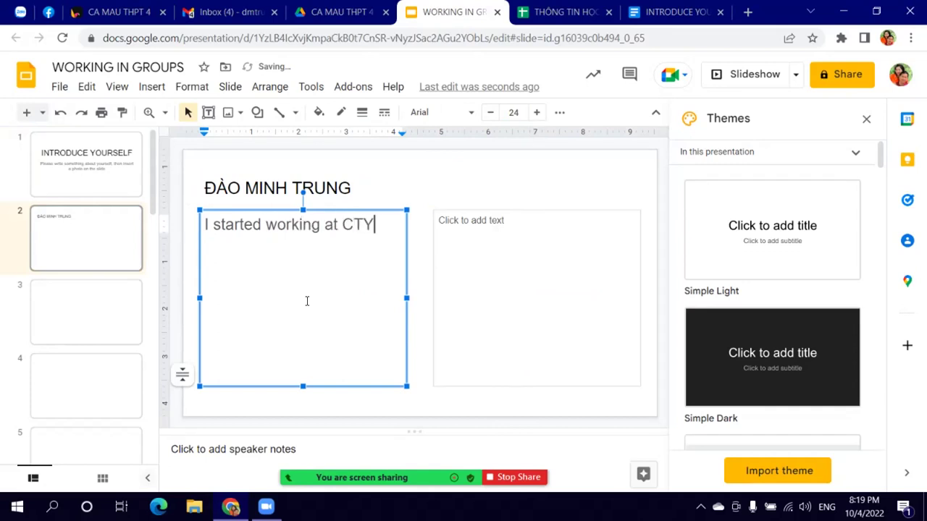
key(BackSpace)
text(U )
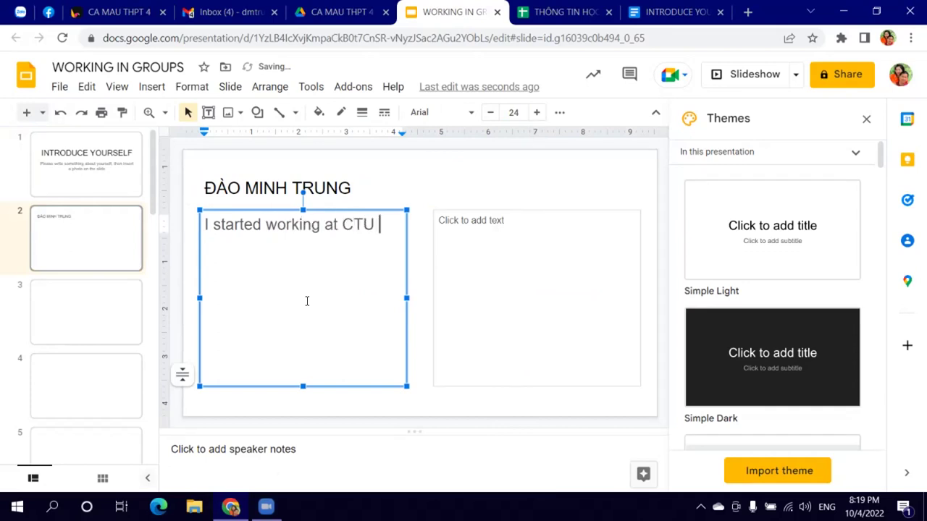
text(in 199)
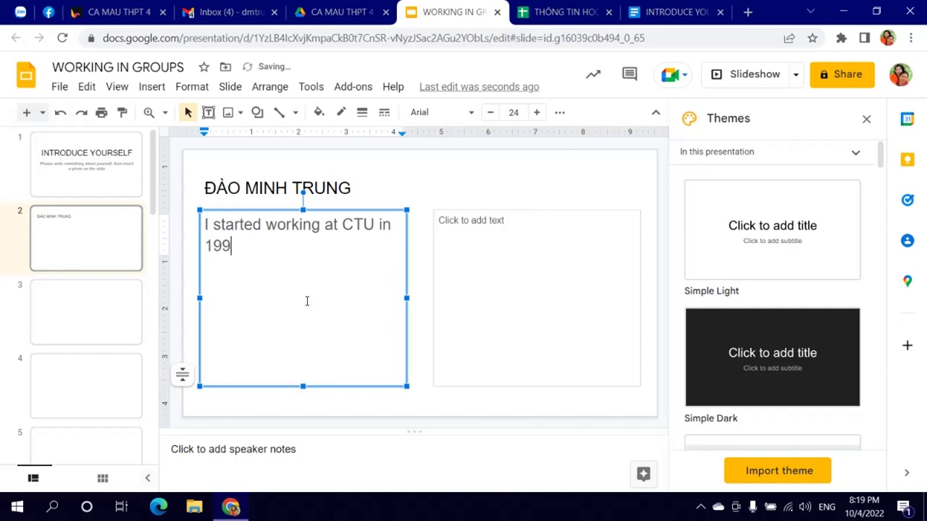
text(6.)
key(Return)
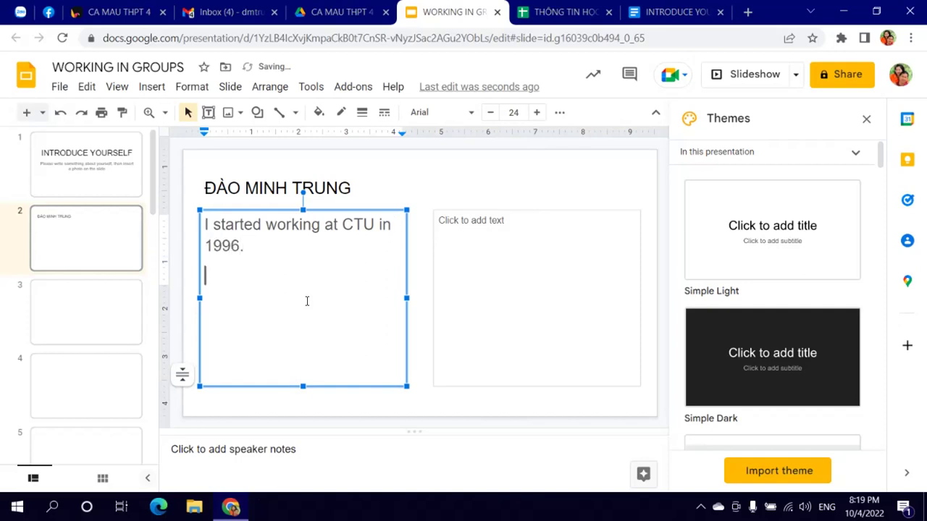
text(I love )
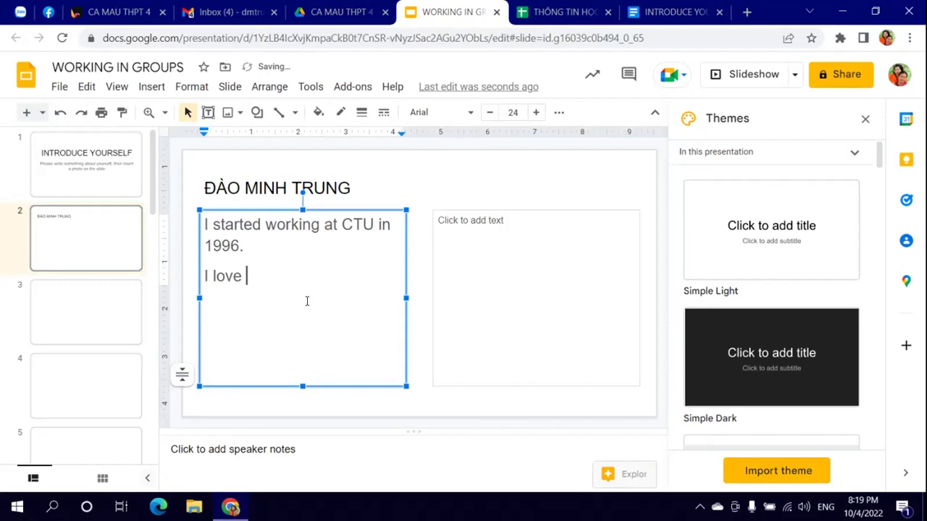
text(music and file)
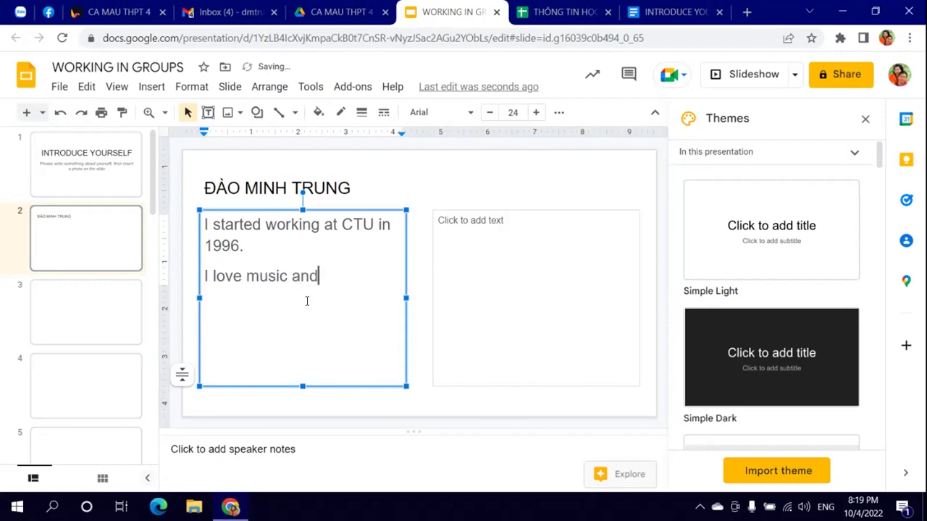
key(BackSpace)
text(ms)
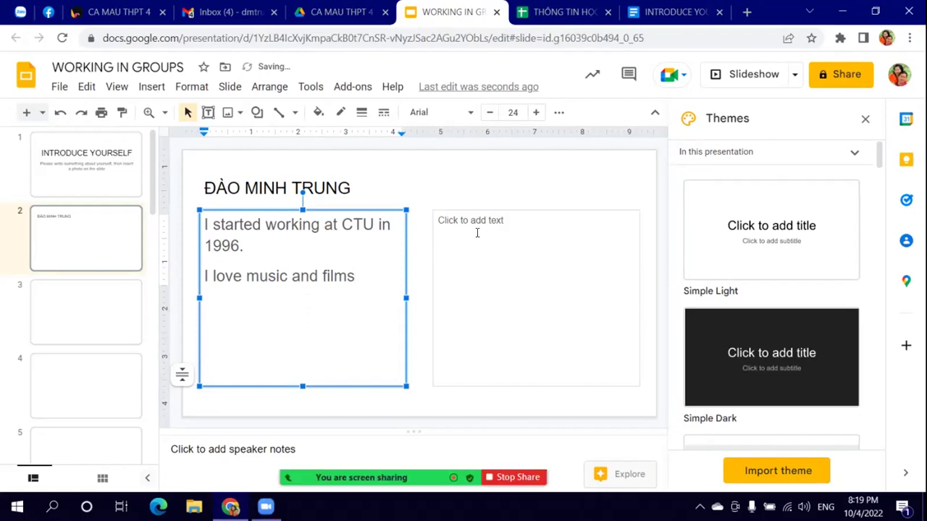
click(477, 233)
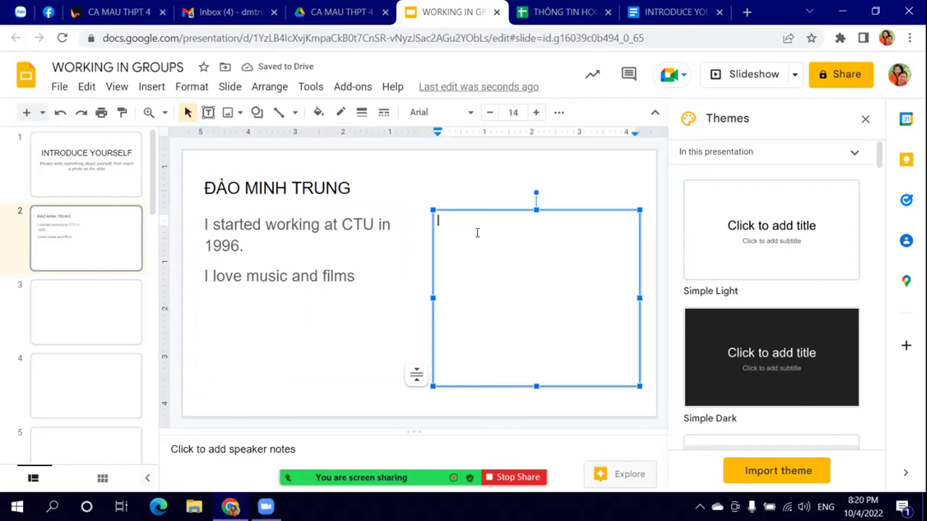
Step: Cancel the computer upload and open the Google Photos image picker instead
click(151, 86)
mouse_move(207, 113)
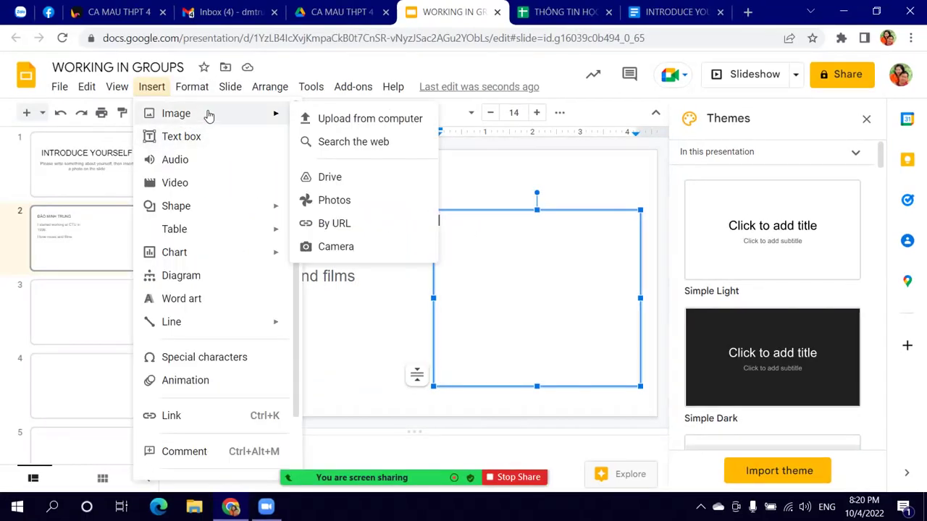
click(371, 120)
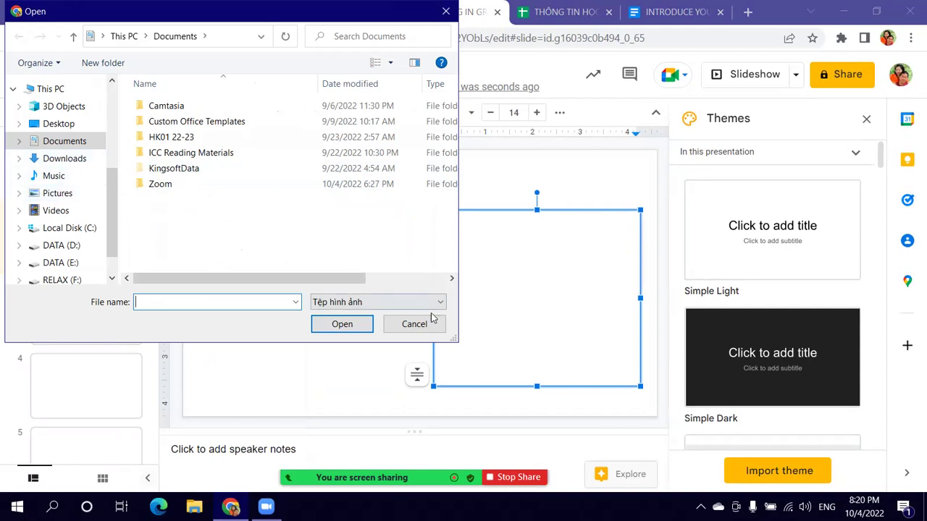
click(419, 323)
click(151, 87)
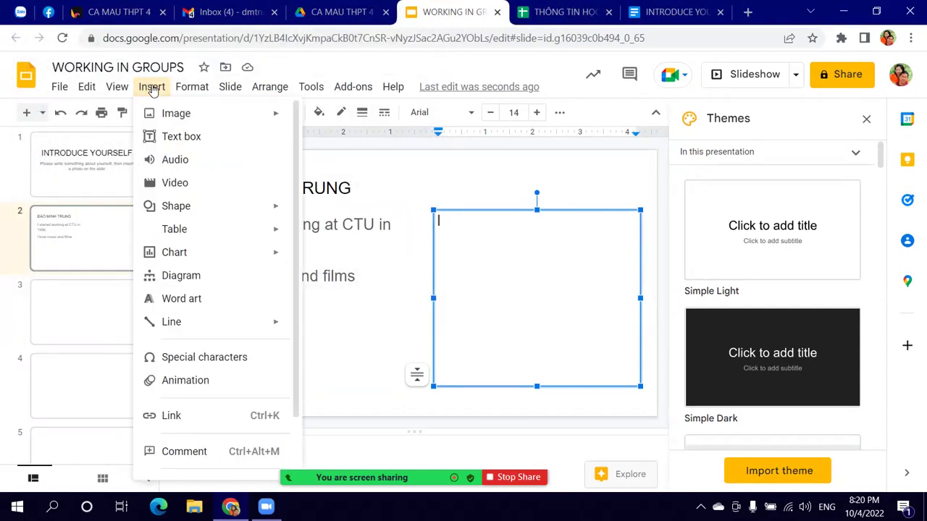
mouse_move(188, 123)
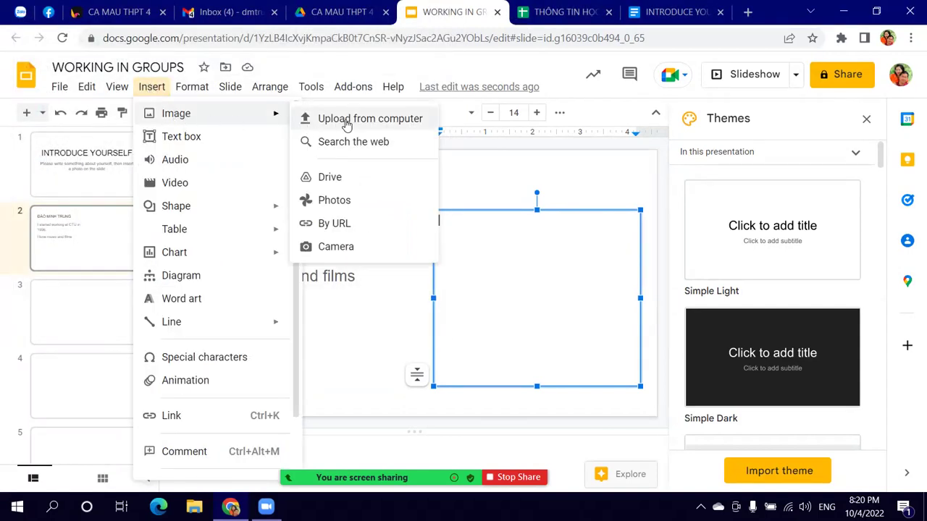
click(334, 200)
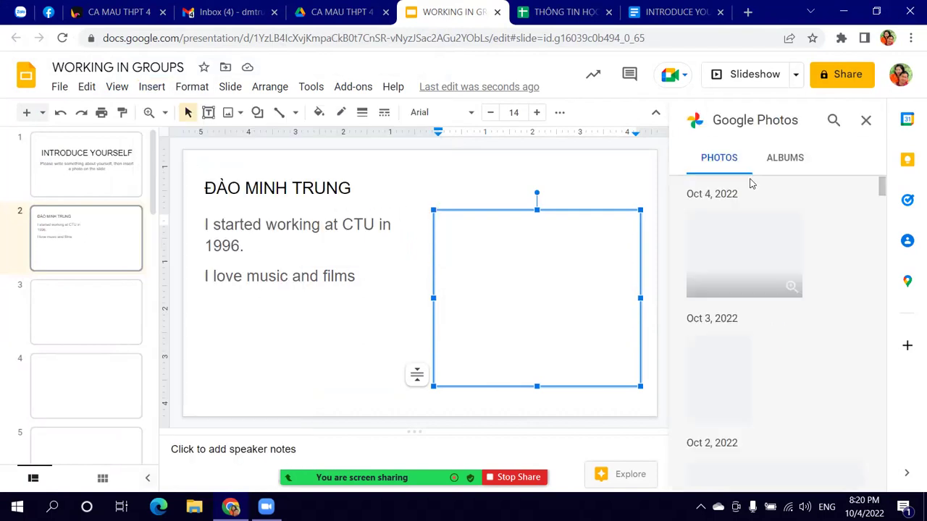
Step: Browse the Google Photos albums and open the presenter's portraits album
scroll(756, 291, down, 1)
scroll(755, 292, down, 10)
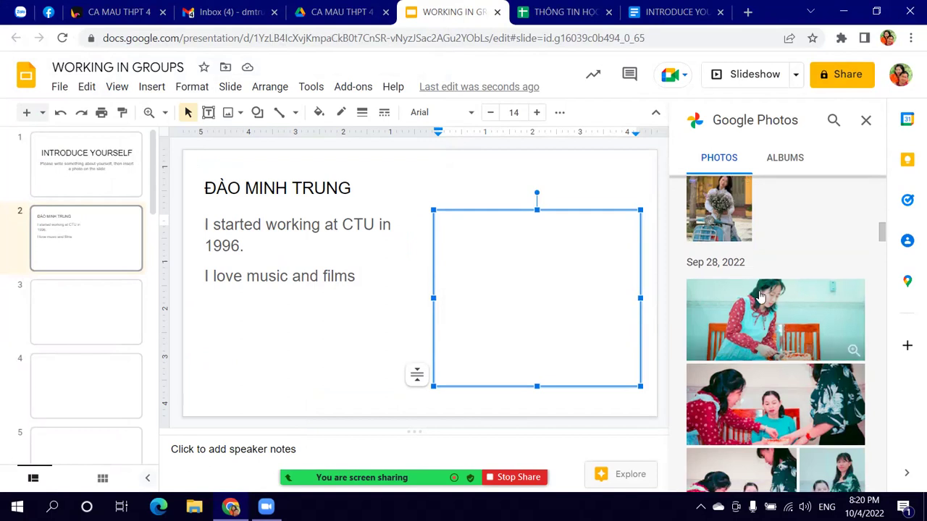
scroll(764, 303, down, 3)
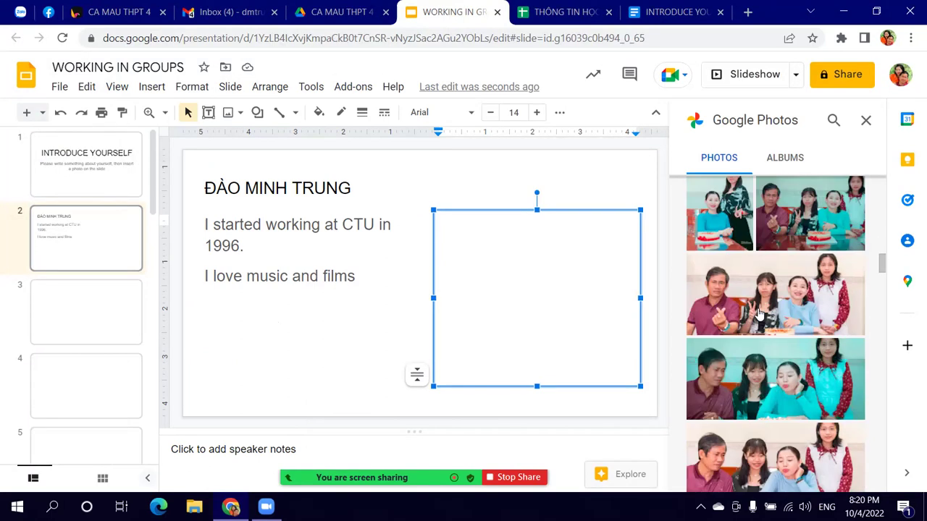
scroll(759, 313, down, 5)
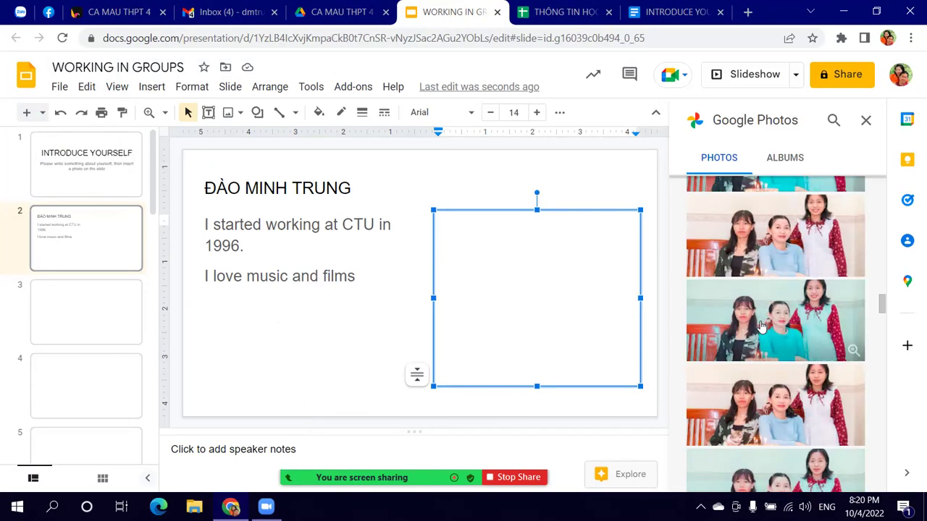
scroll(762, 328, down, 5)
scroll(764, 333, down, 5)
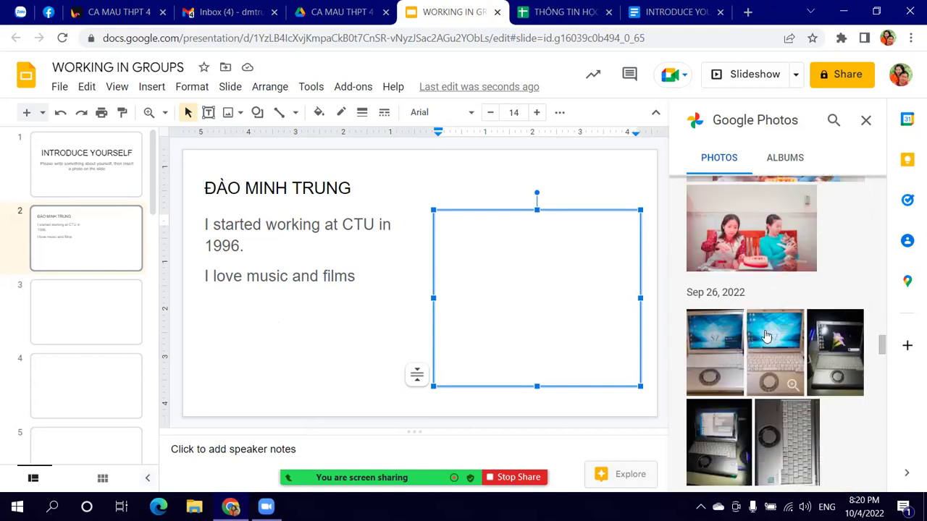
scroll(767, 340, down, 8)
scroll(770, 346, down, 3)
scroll(771, 340, up, 12)
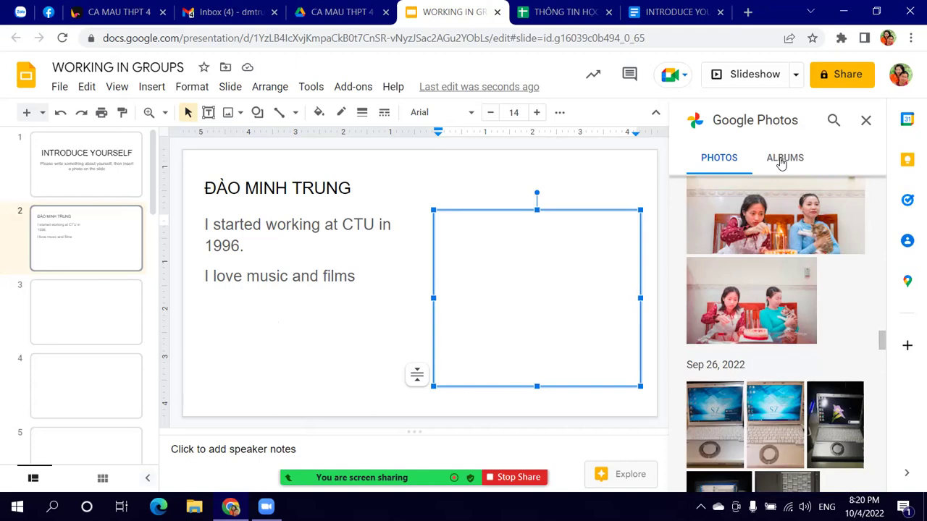
click(782, 159)
scroll(817, 361, down, 5)
scroll(812, 362, down, 6)
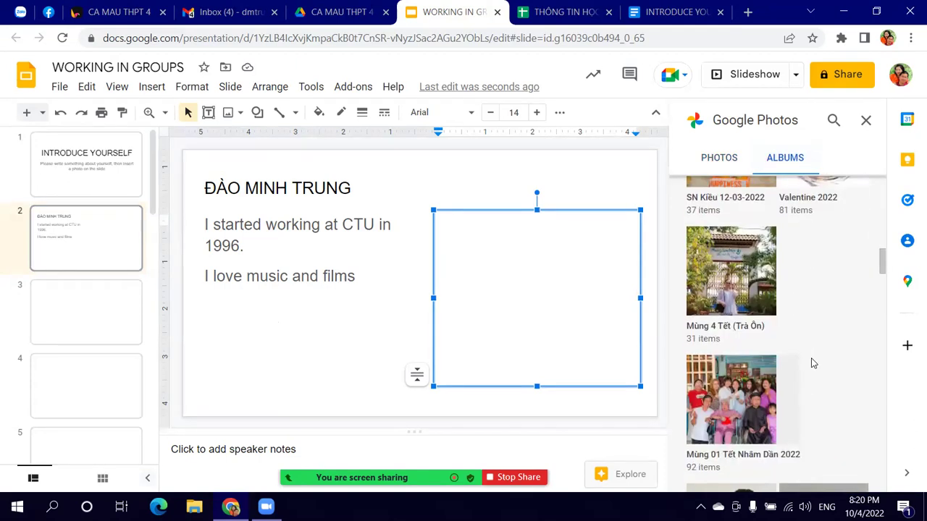
scroll(813, 364, down, 6)
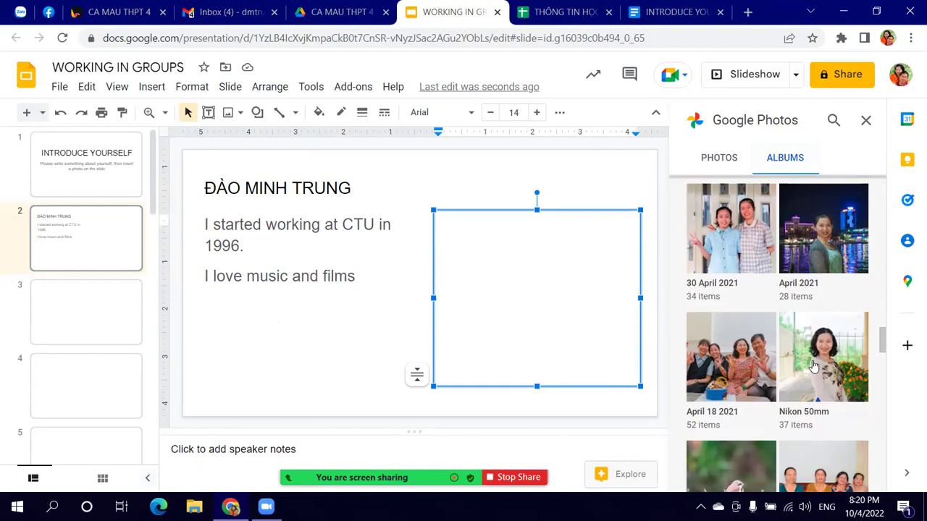
scroll(814, 365, down, 4)
scroll(814, 364, down, 6)
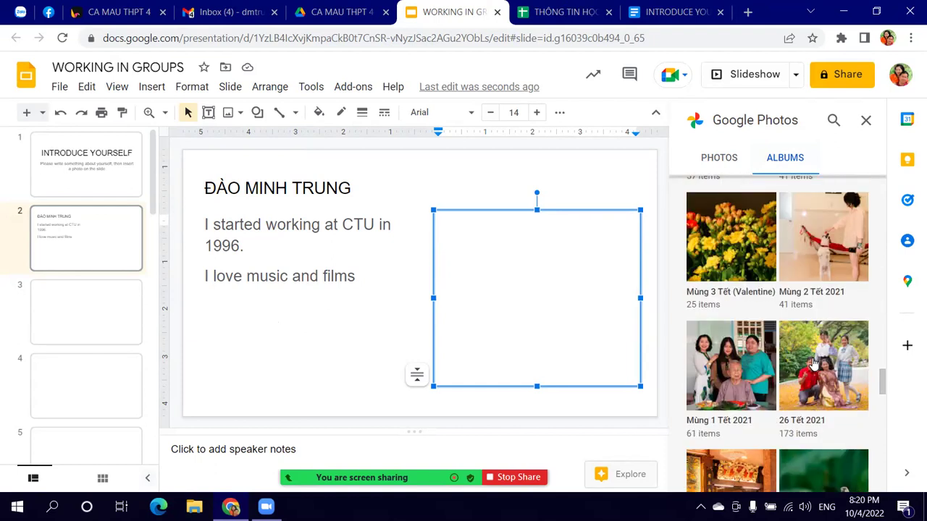
scroll(816, 364, down, 8)
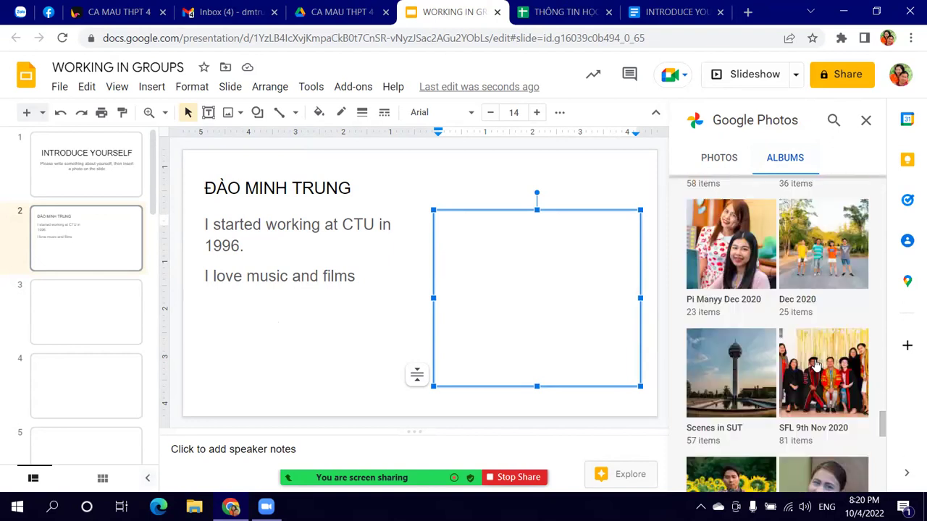
scroll(742, 302, down, 1)
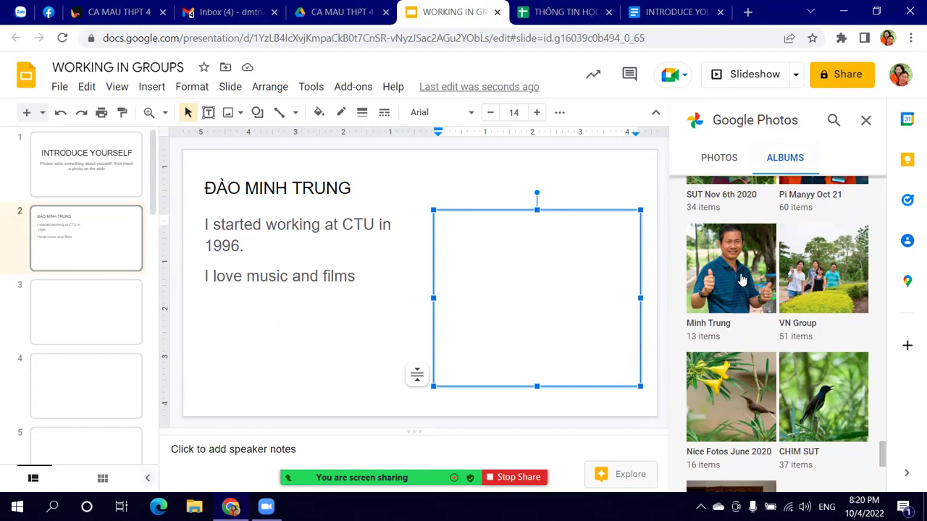
click(742, 280)
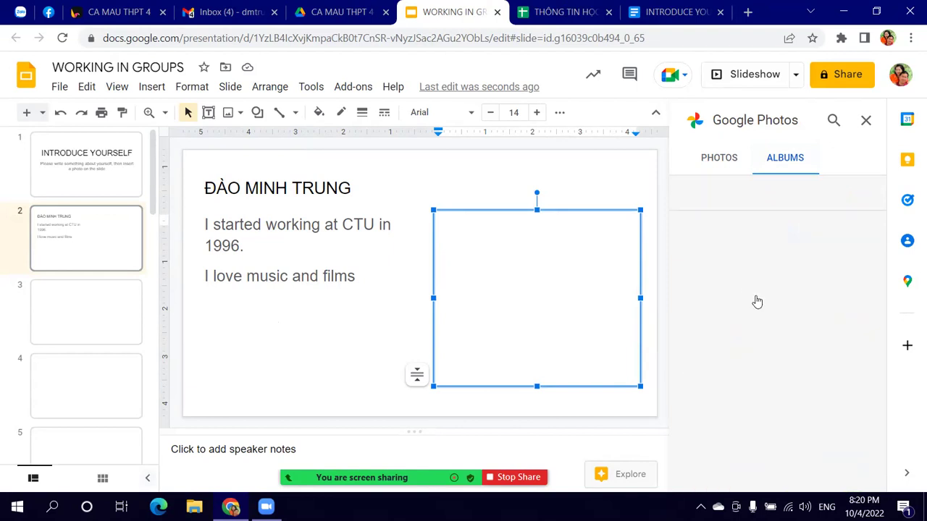
Step: Pick a portrait photo from the album and insert it onto slide 2
scroll(768, 318, down, 1)
scroll(767, 319, down, 10)
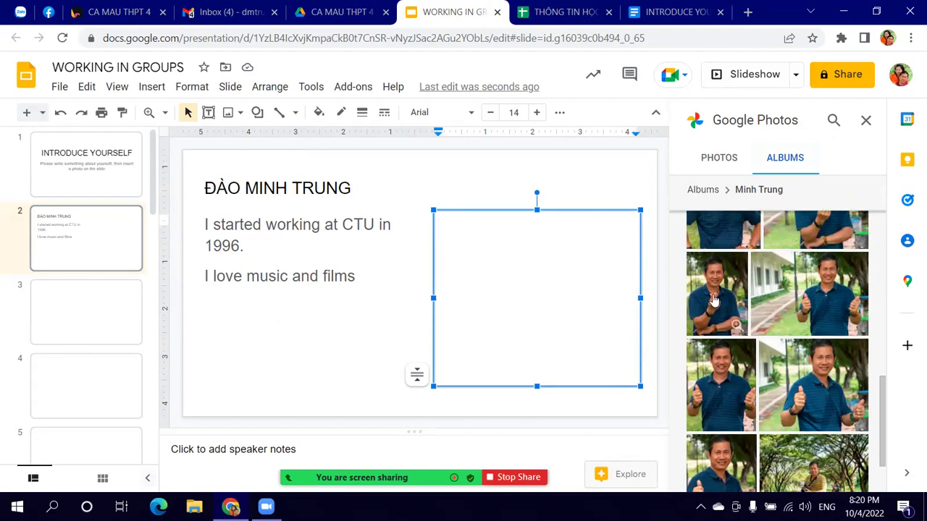
click(713, 301)
click(844, 474)
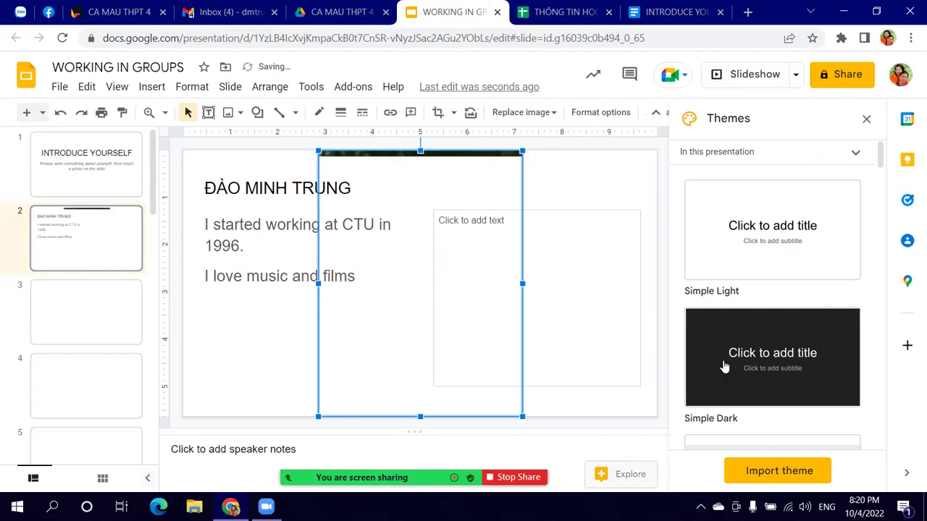
Step: Shrink the photo, move it into the right-hand box, and hide the themes panel
drag(327, 162, 378, 228)
drag(530, 270, 517, 286)
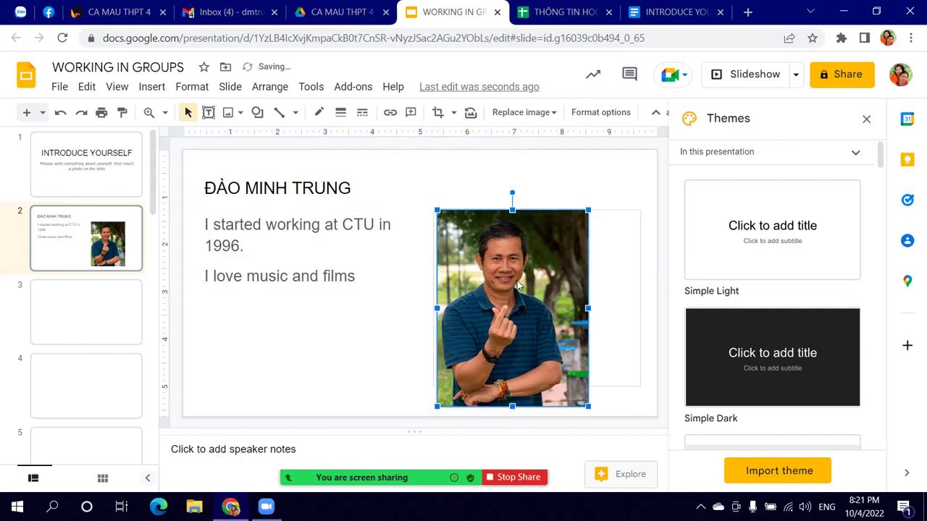
click(611, 177)
click(866, 120)
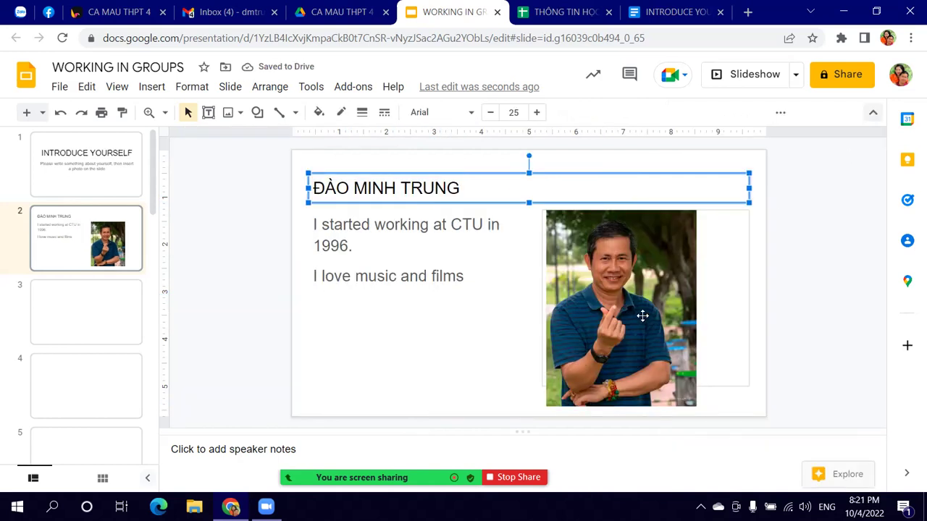
click(472, 378)
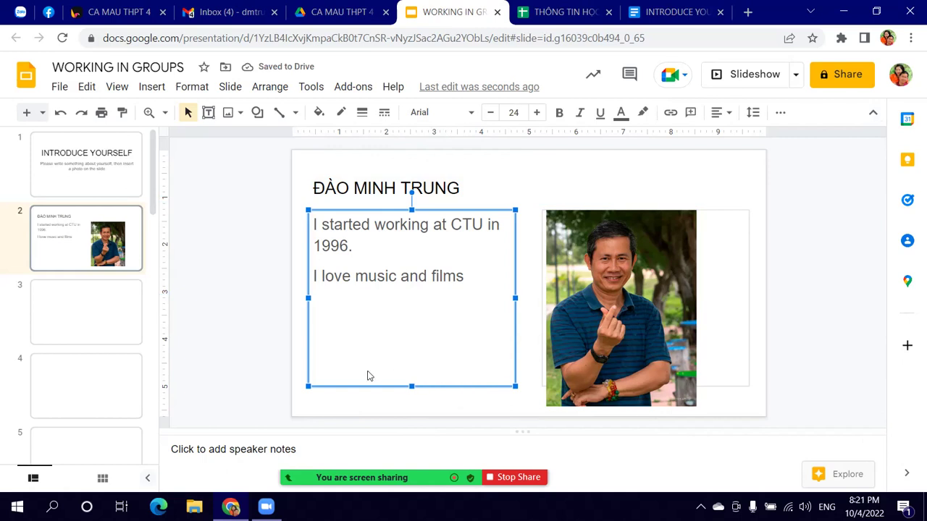
click(100, 226)
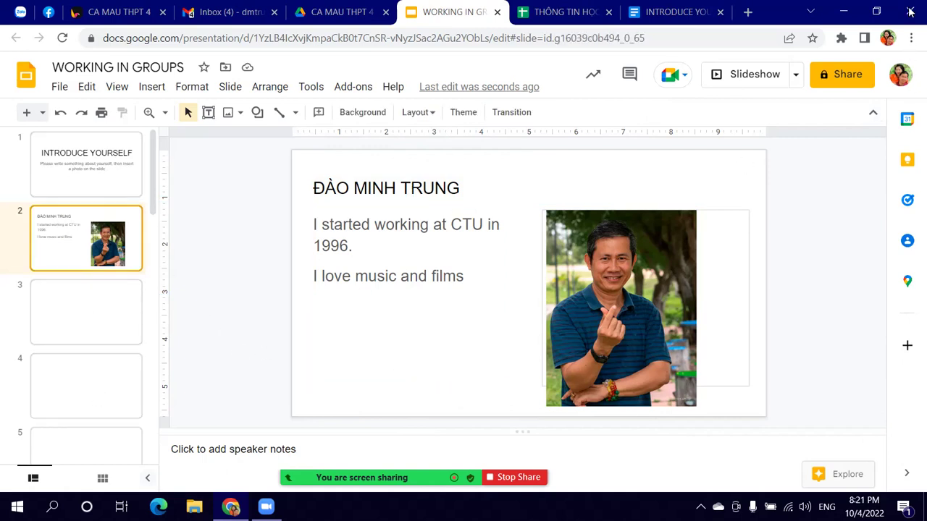
Step: Give anyone with the link Editor access and copy the presentation's share link
click(840, 75)
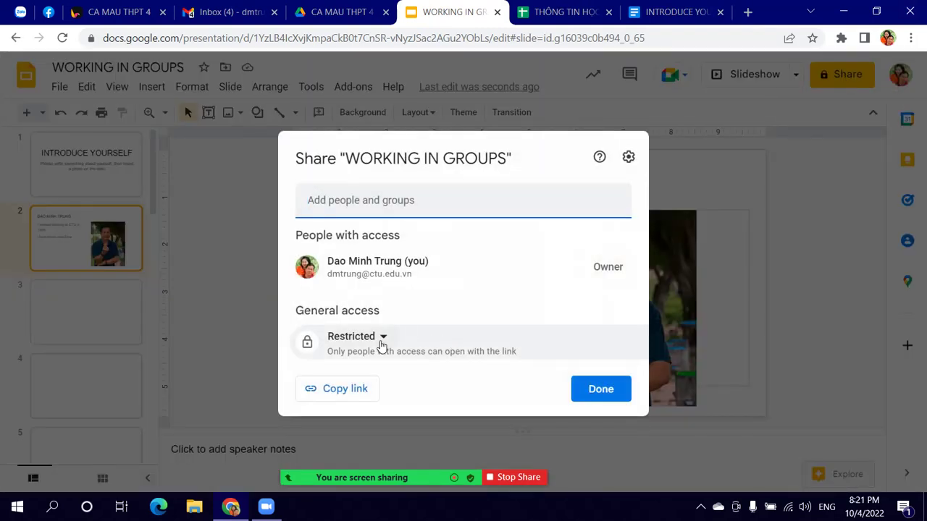
click(382, 337)
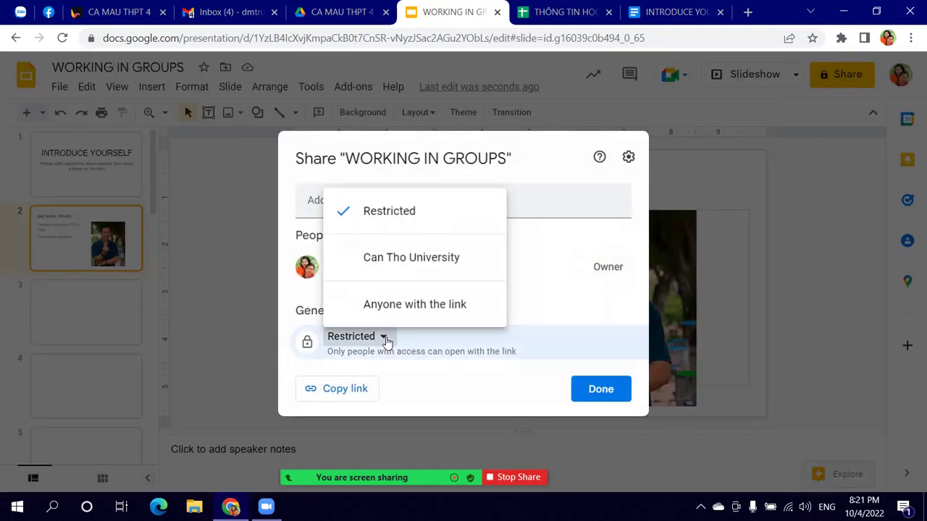
click(412, 306)
click(616, 351)
click(625, 309)
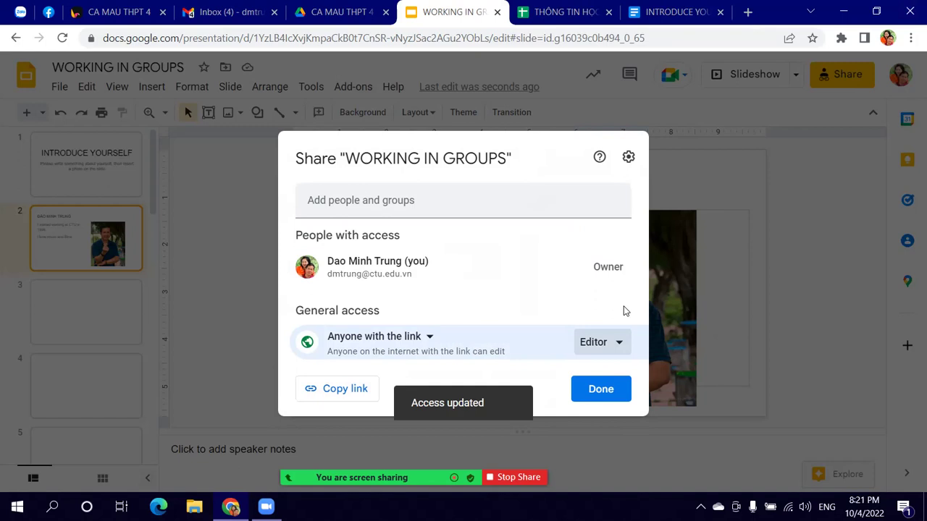
click(350, 392)
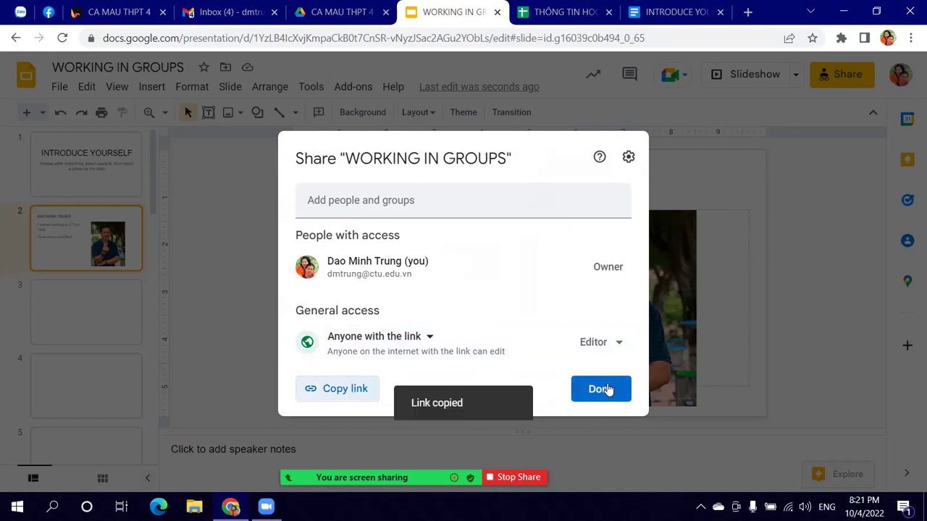
click(607, 389)
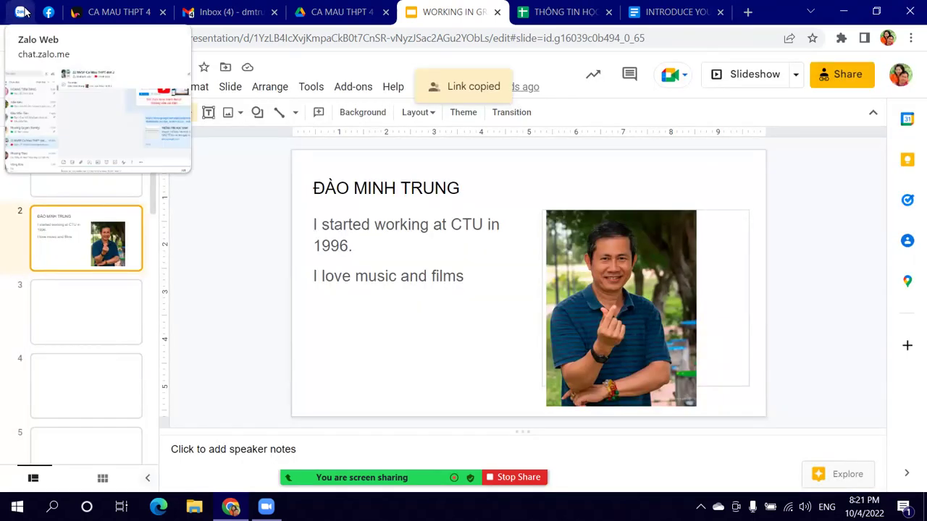
Step: Paste and send the deck's share link in the Zalo group chat, then return to Slides
click(21, 12)
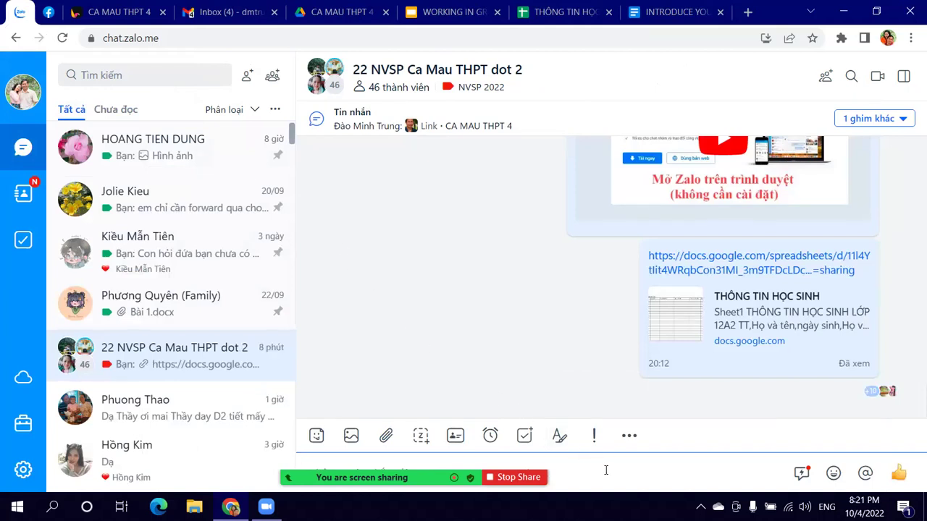
right_click(606, 470)
click(686, 336)
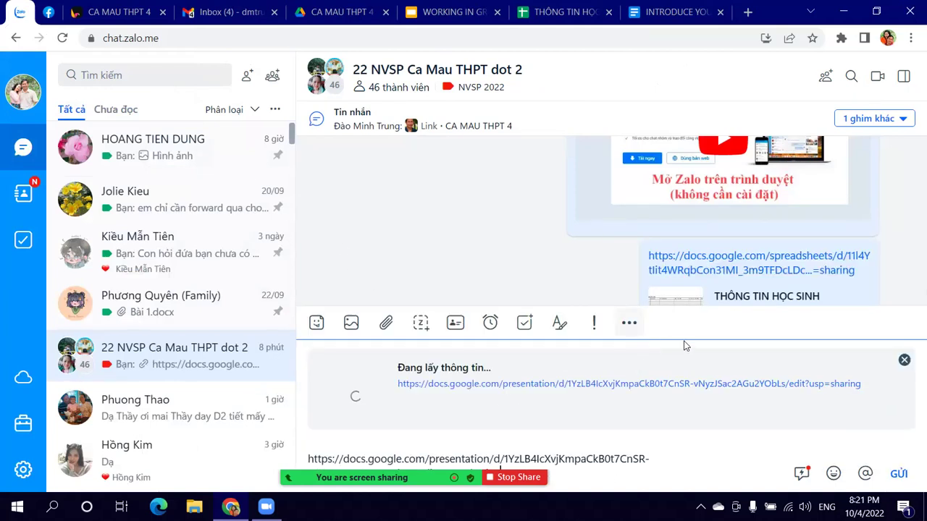
click(898, 475)
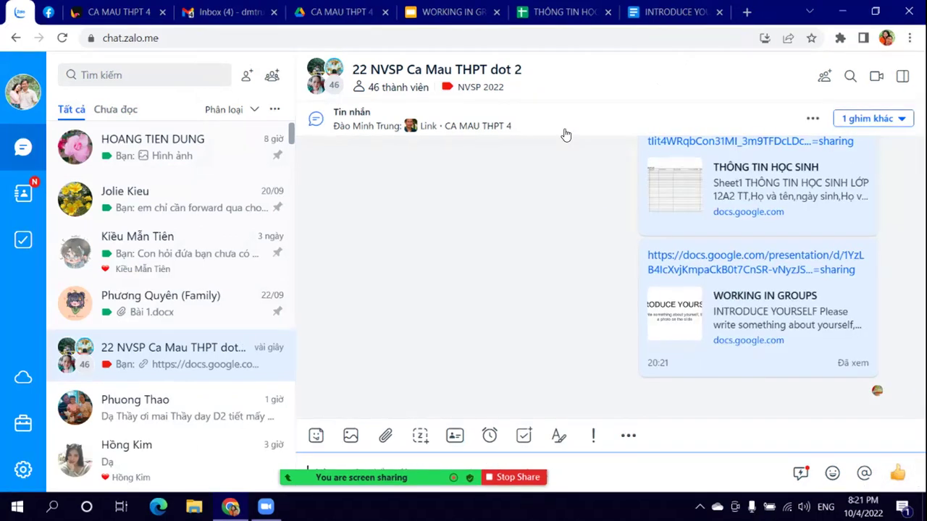
click(474, 15)
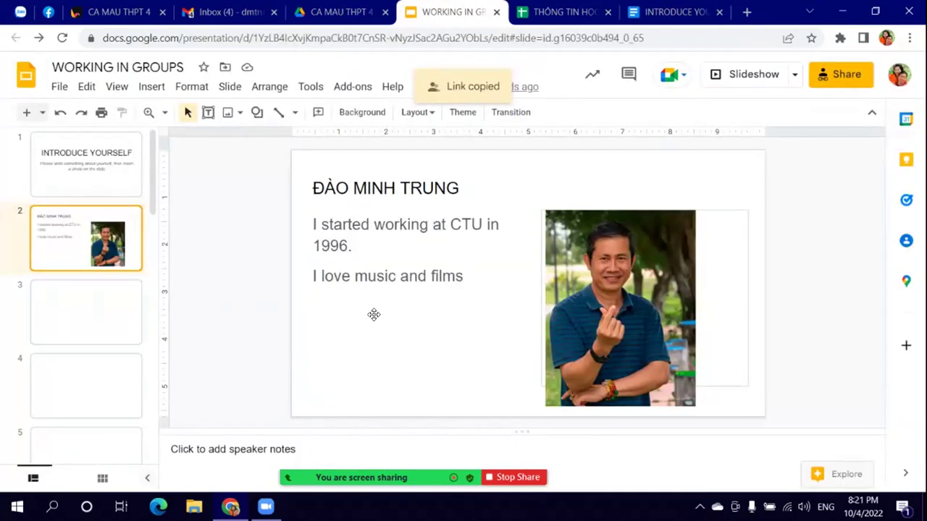
Step: Go to the blank slide 3 in the filmstrip
click(89, 335)
click(97, 381)
scroll(108, 360, down, 3)
scroll(97, 262, up, 3)
click(73, 316)
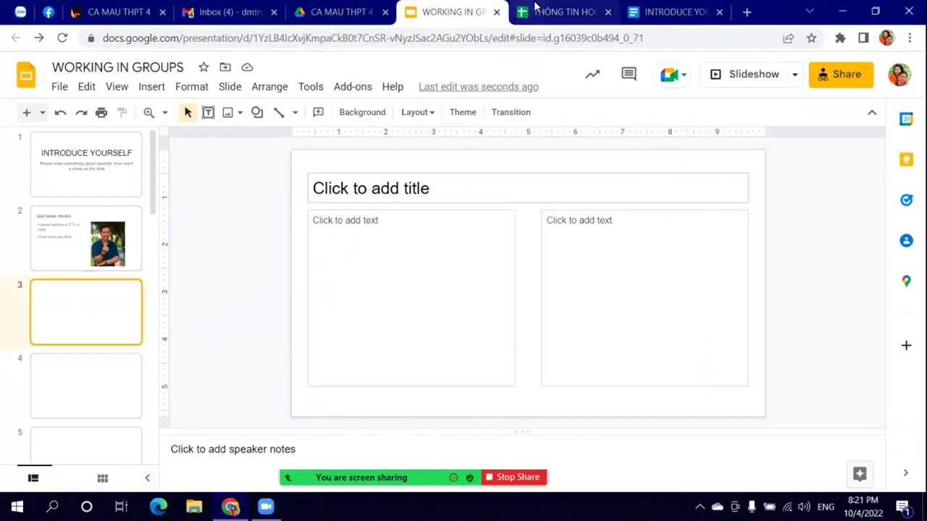
Step: Look over the THÔNG TIN HỌC SINH spreadsheet and INTRODUCE YOURSELF document, then return to the deck
click(536, 10)
scroll(325, 275, down, 1)
scroll(323, 279, up, 3)
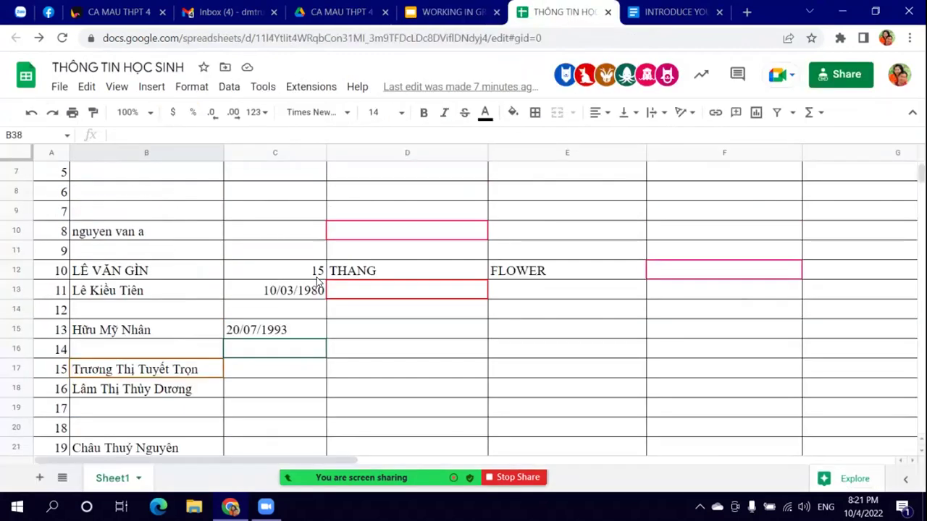
scroll(316, 281, up, 2)
click(672, 13)
scroll(481, 261, down, 5)
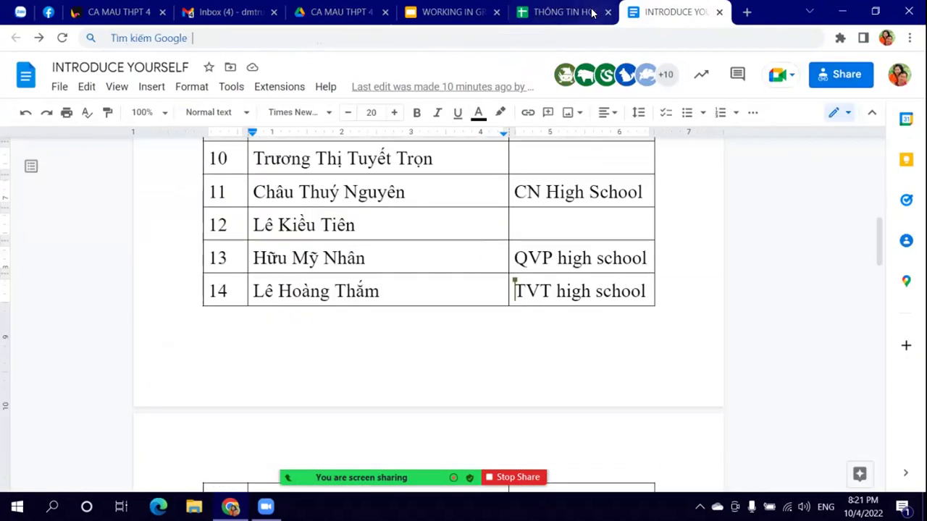
click(579, 7)
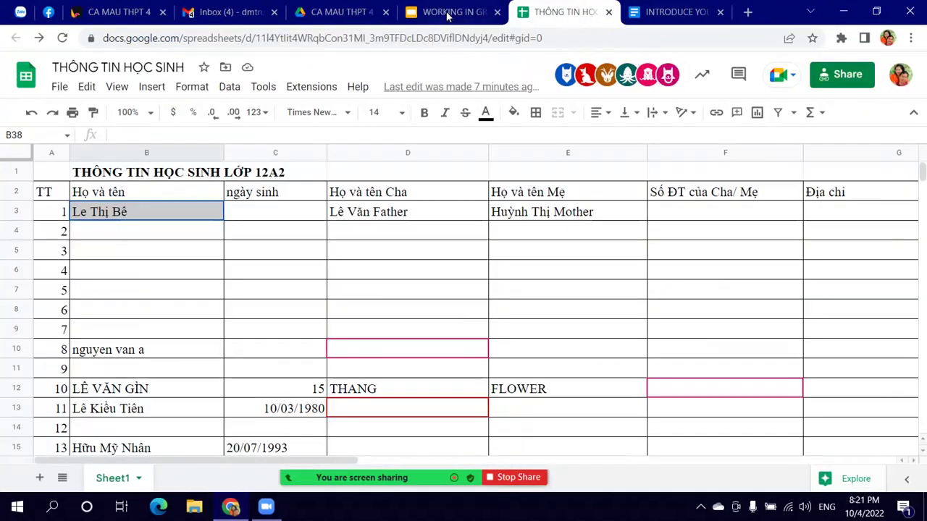
click(449, 12)
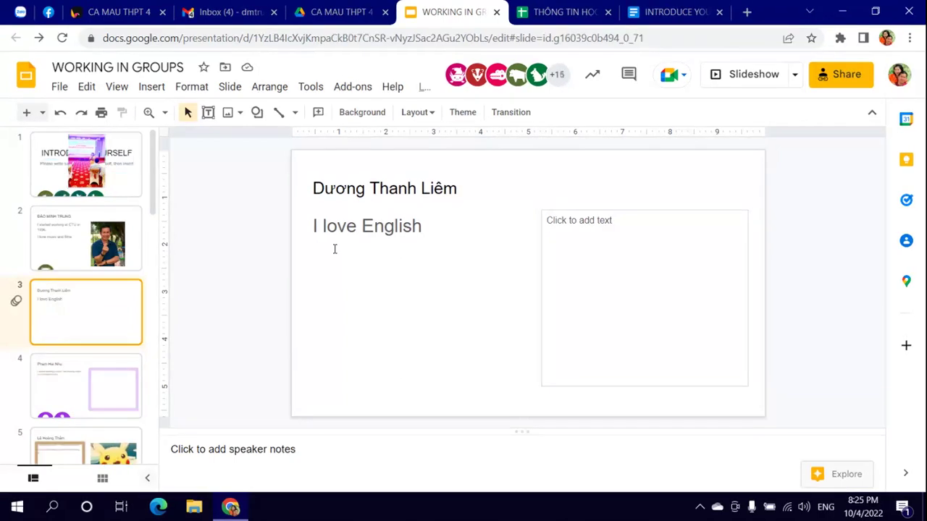
Step: Return to slide 2, dismiss the Insert menu, and check its title, bio and photo
key(Up)
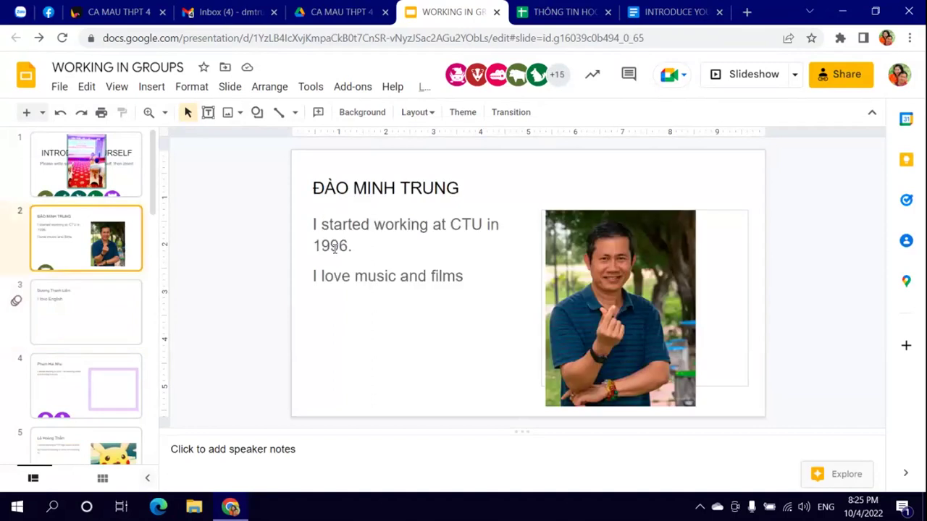
click(335, 247)
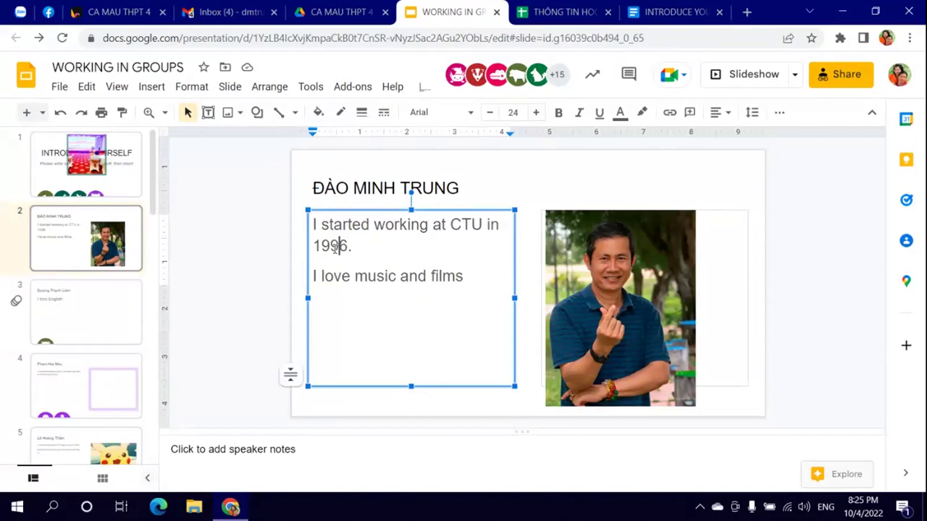
click(152, 88)
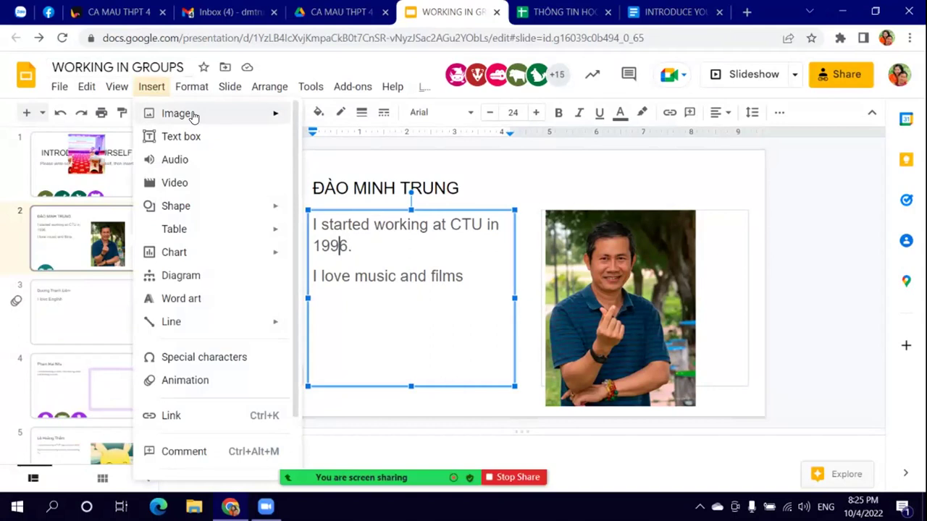
mouse_move(193, 115)
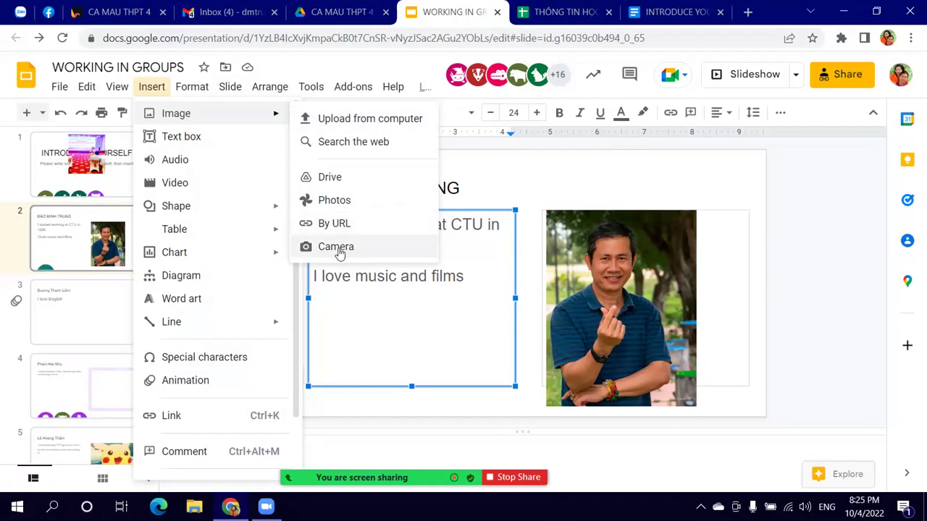
click(606, 175)
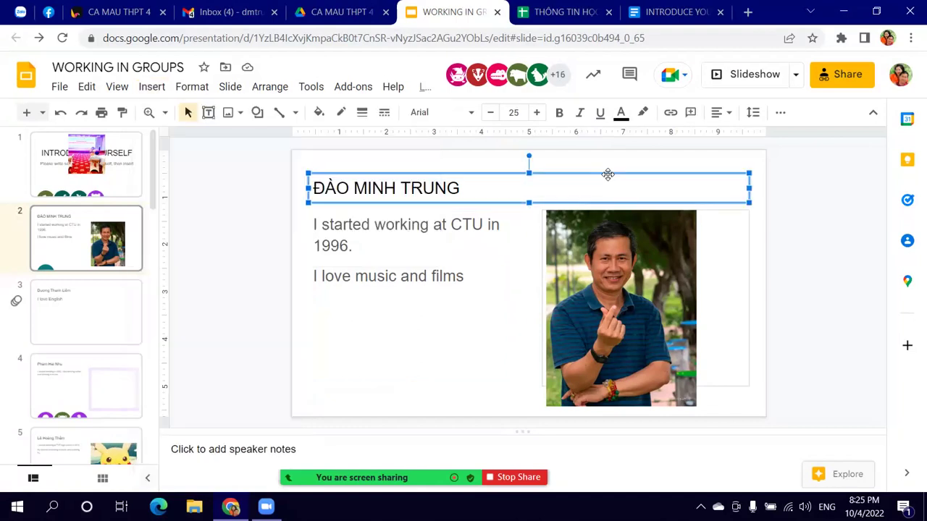
click(680, 299)
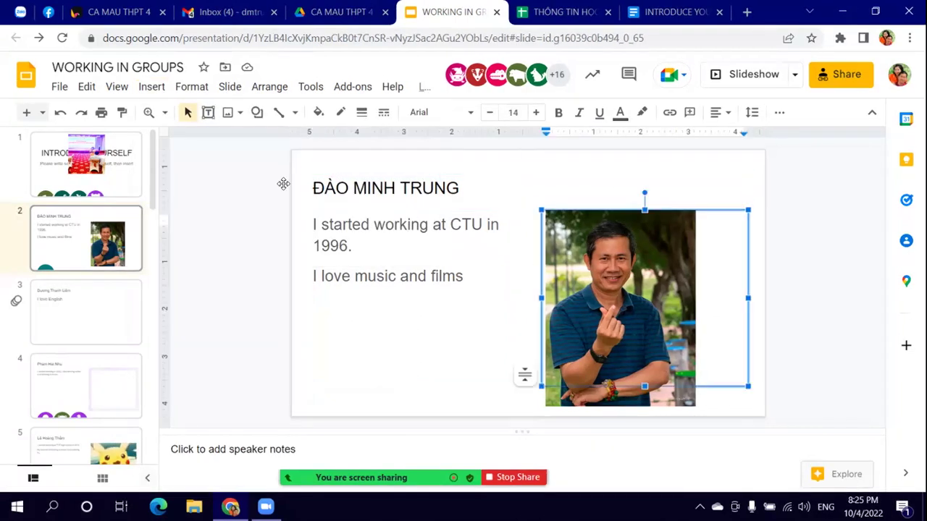
click(145, 88)
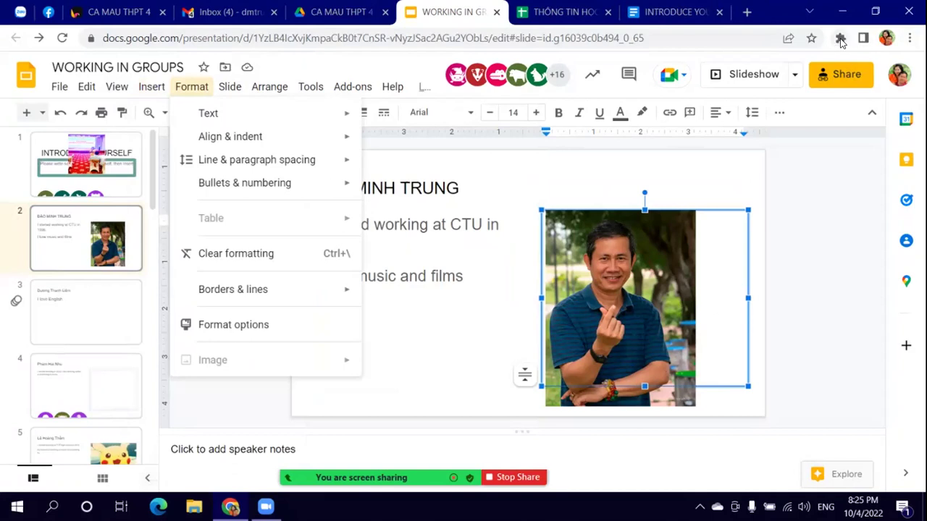
click(840, 39)
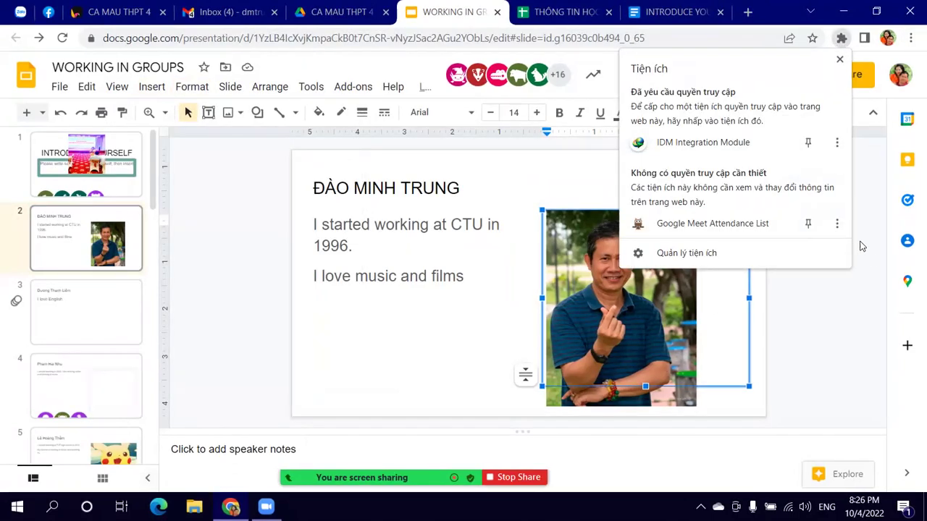
click(883, 205)
click(883, 205)
click(910, 38)
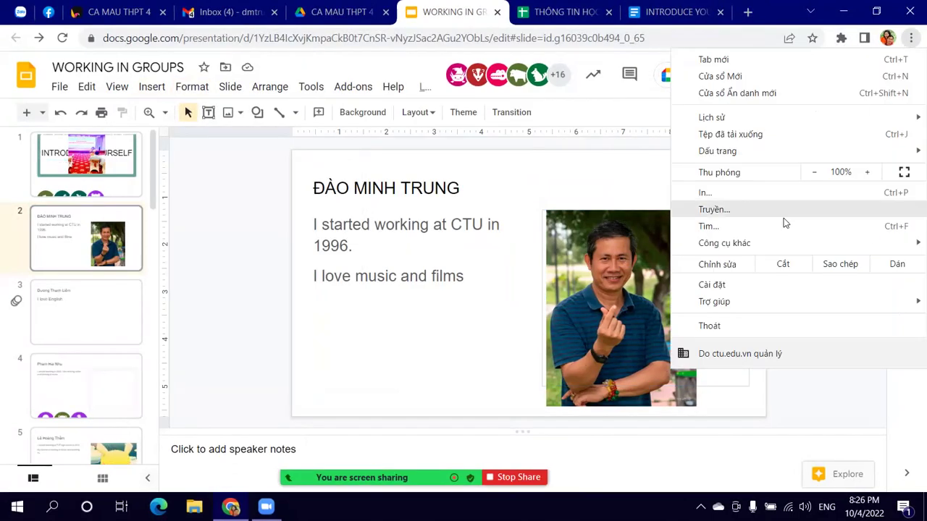
mouse_move(782, 252)
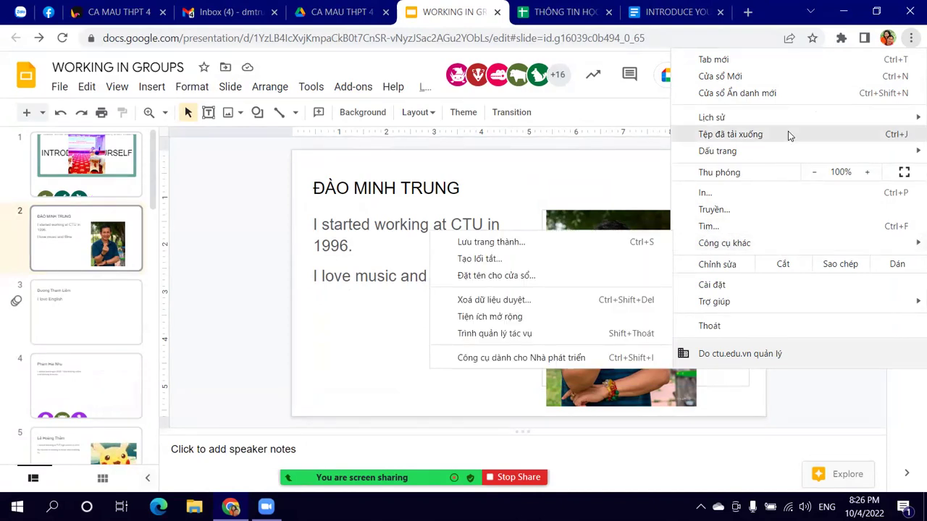
mouse_move(786, 118)
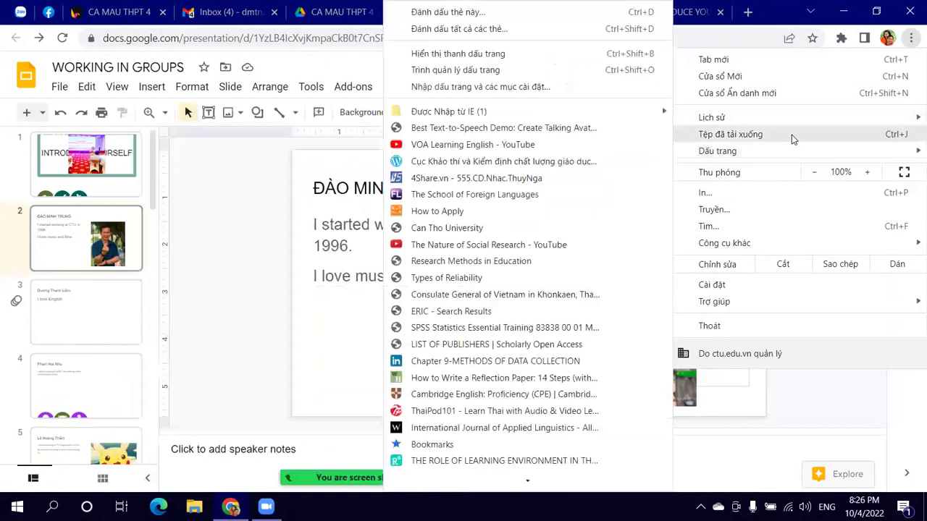
click(858, 414)
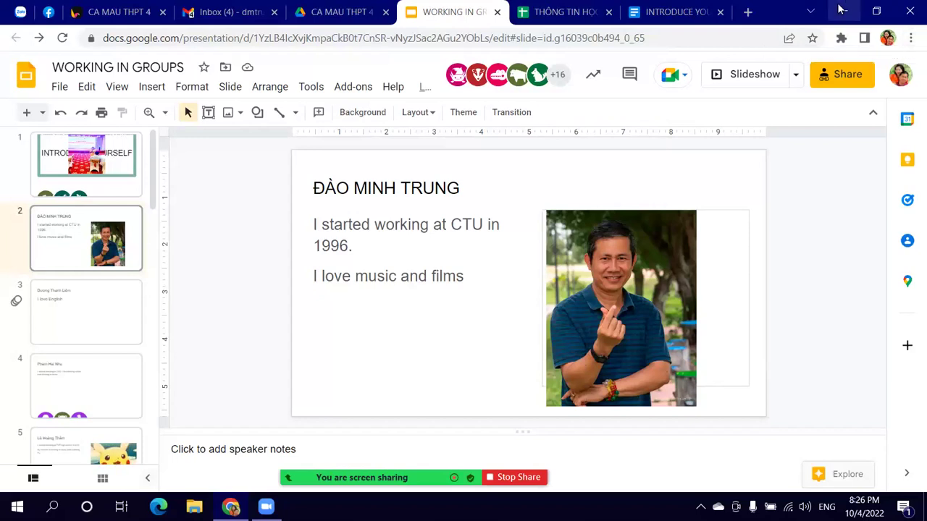
key(Down)
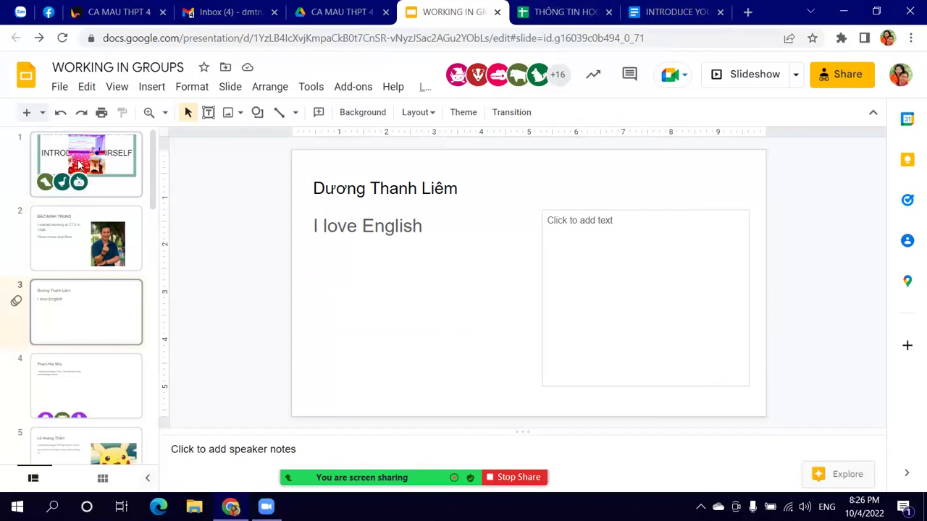
Step: Page through the title slide and slides 2 to 4
click(80, 165)
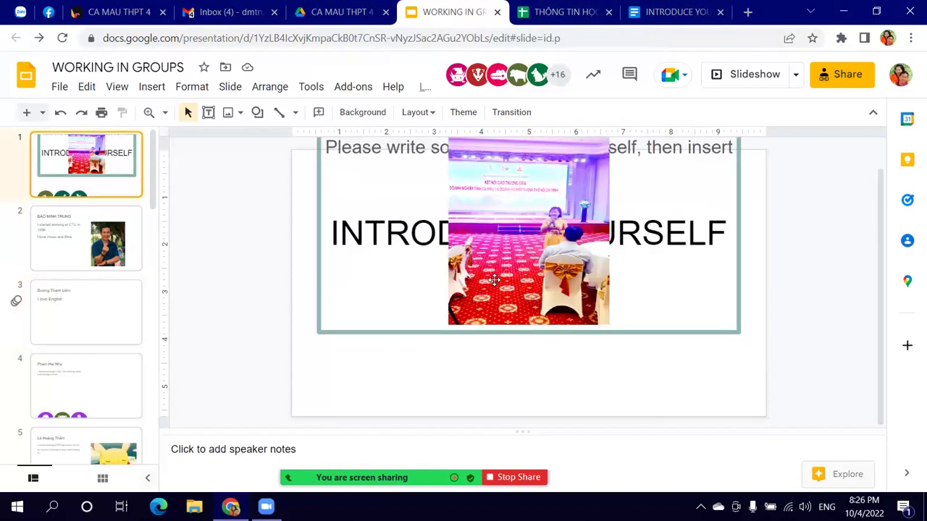
scroll(495, 279, up, 1)
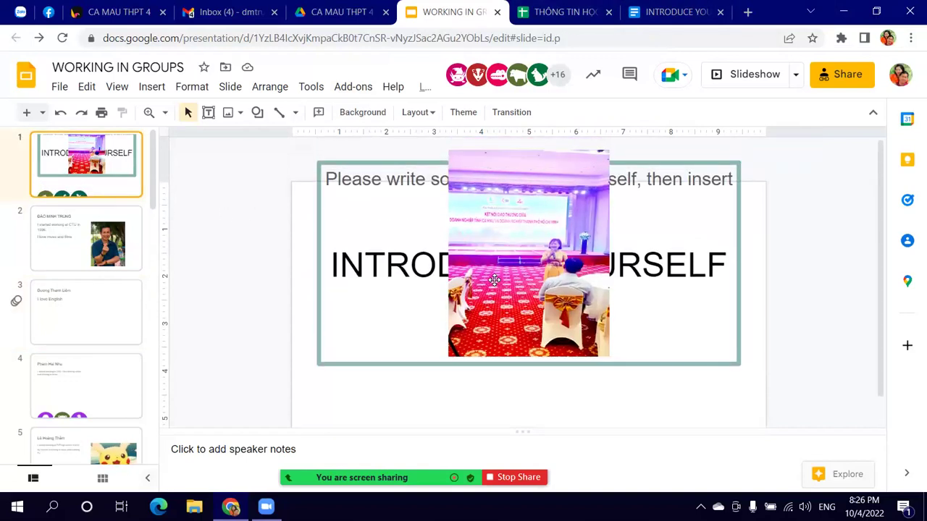
click(532, 231)
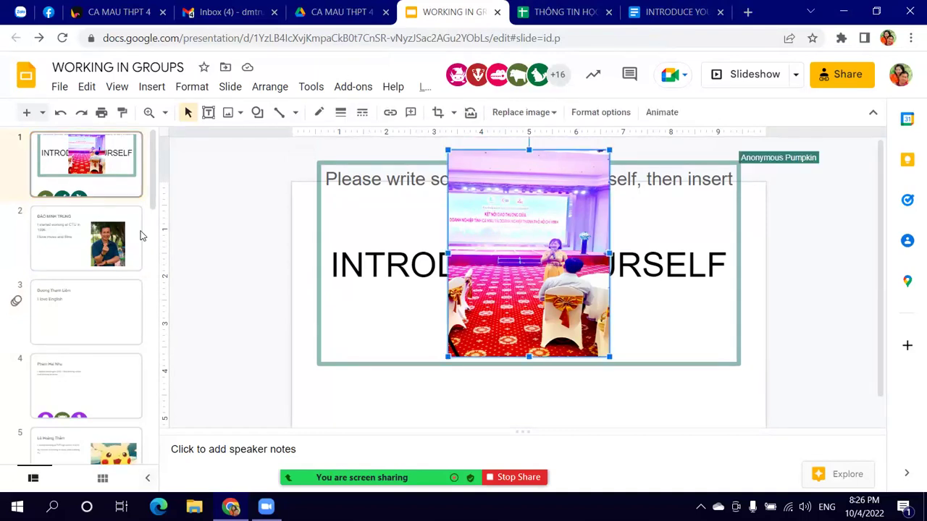
click(113, 236)
click(68, 355)
click(84, 318)
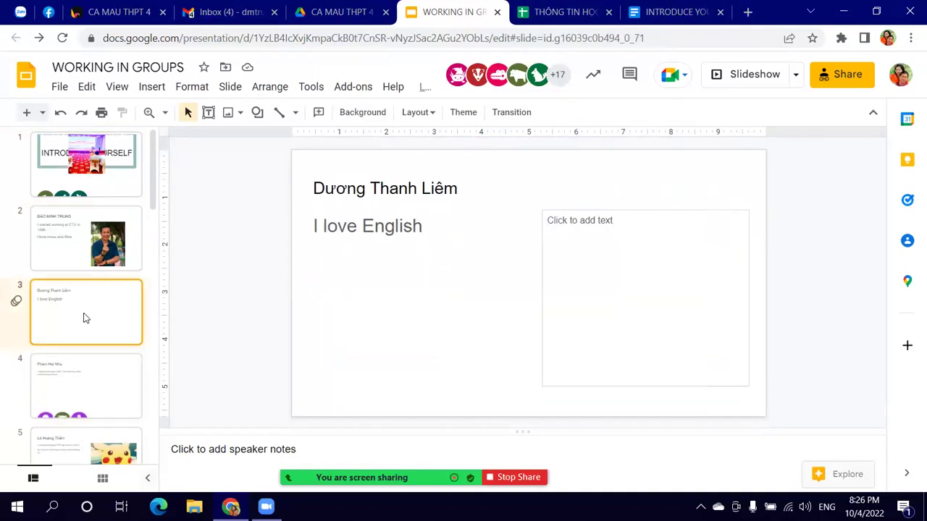
scroll(85, 321, down, 1)
click(103, 305)
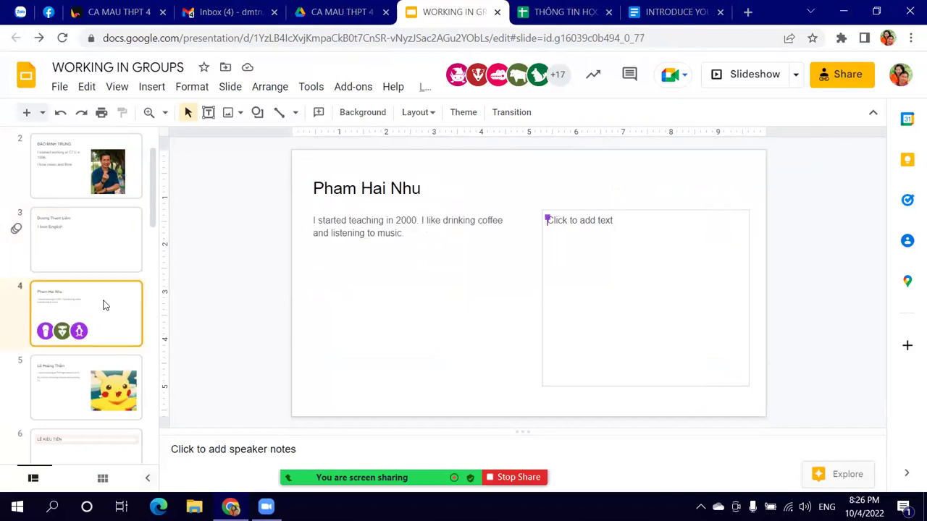
Step: Continue through slides 5 to 9 in the filmstrip
scroll(103, 305, down, 2)
click(109, 264)
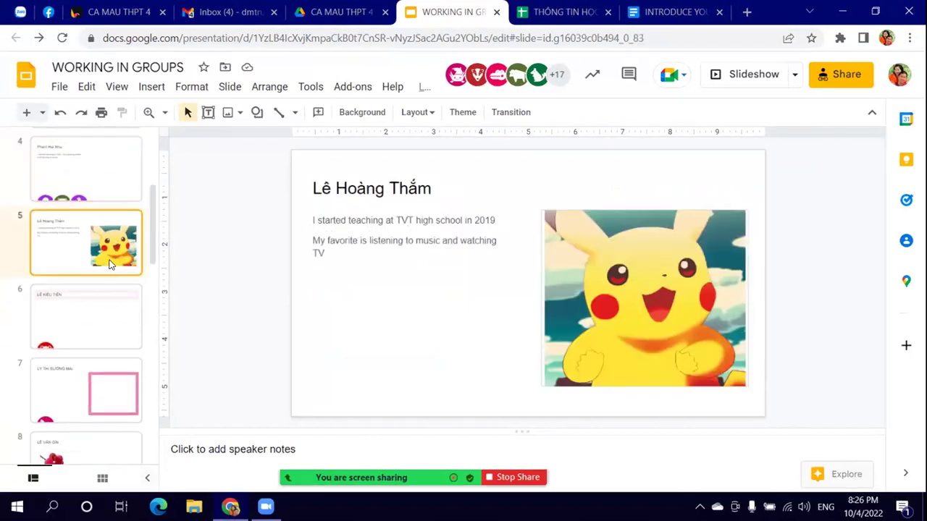
click(99, 335)
scroll(98, 333, down, 2)
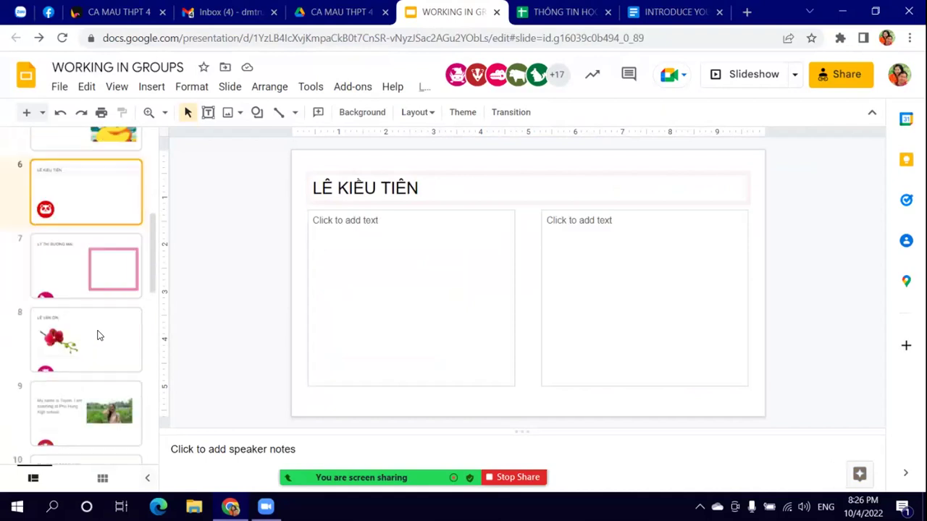
click(111, 276)
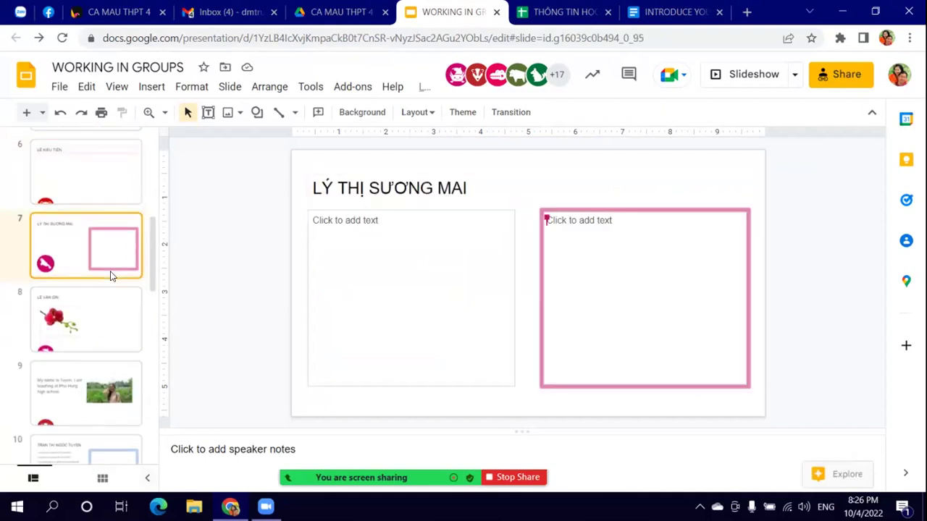
click(101, 329)
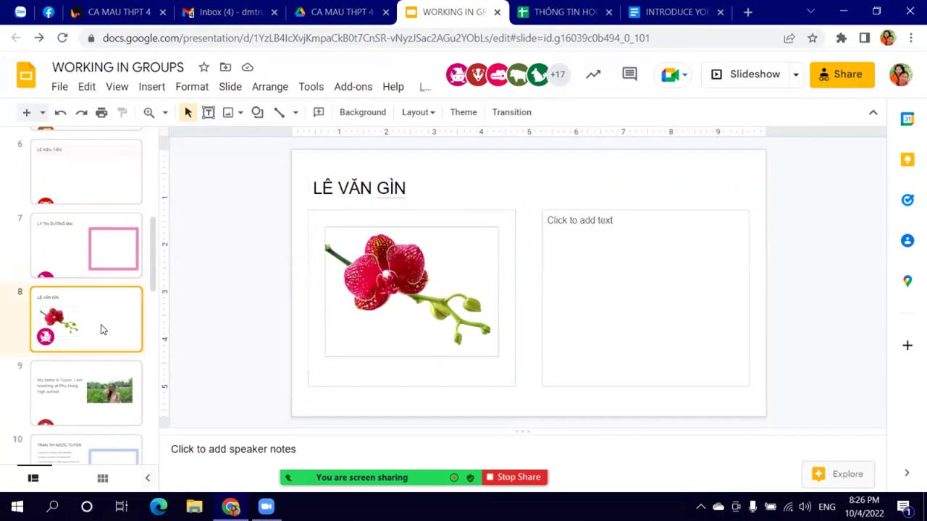
scroll(102, 330, down, 1)
click(103, 330)
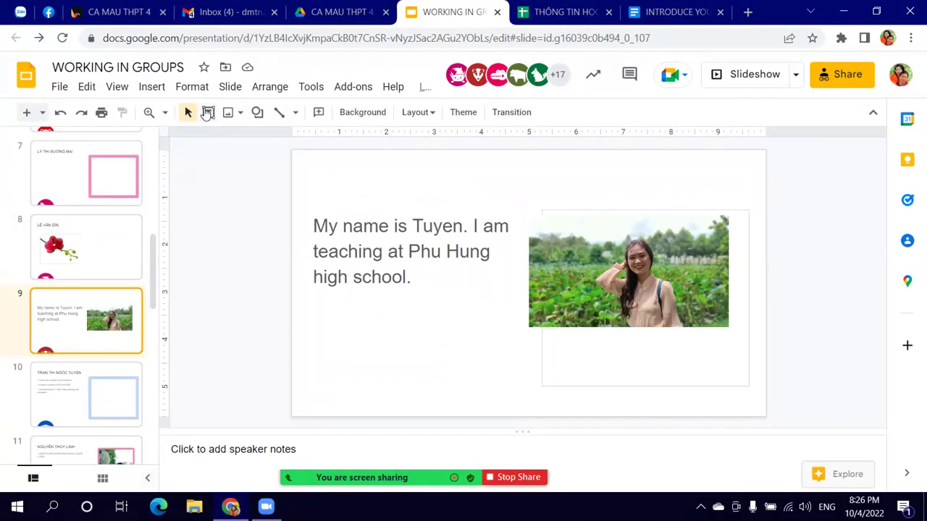
Step: Close the Insert menu and move on through slides 10 and 11 to slide 12
click(156, 89)
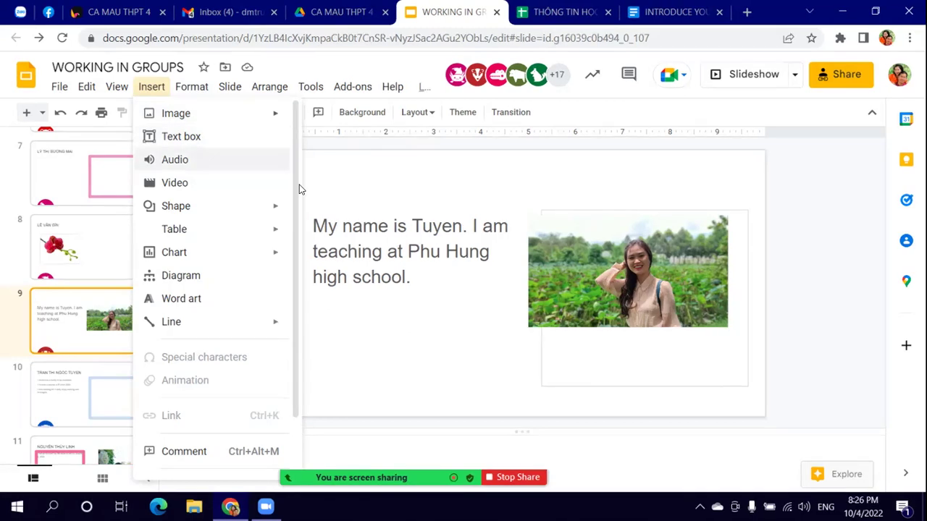
click(627, 415)
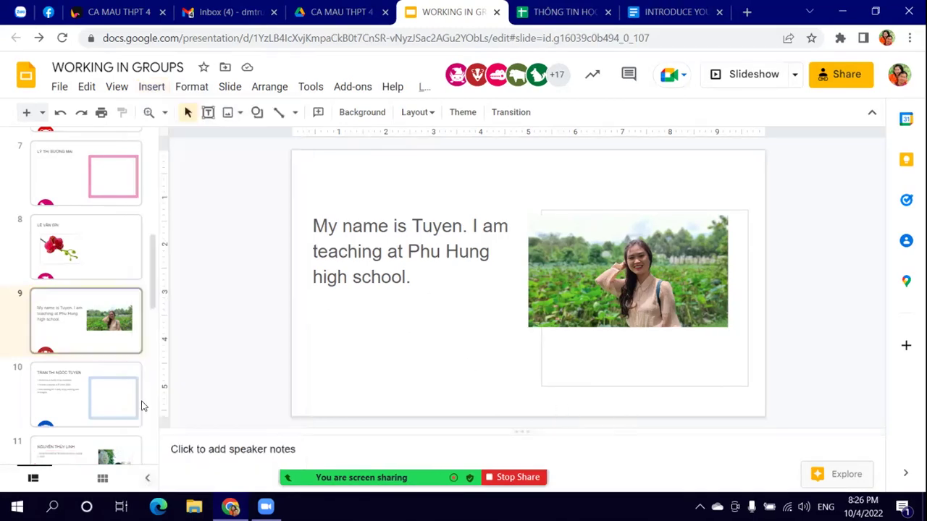
click(55, 393)
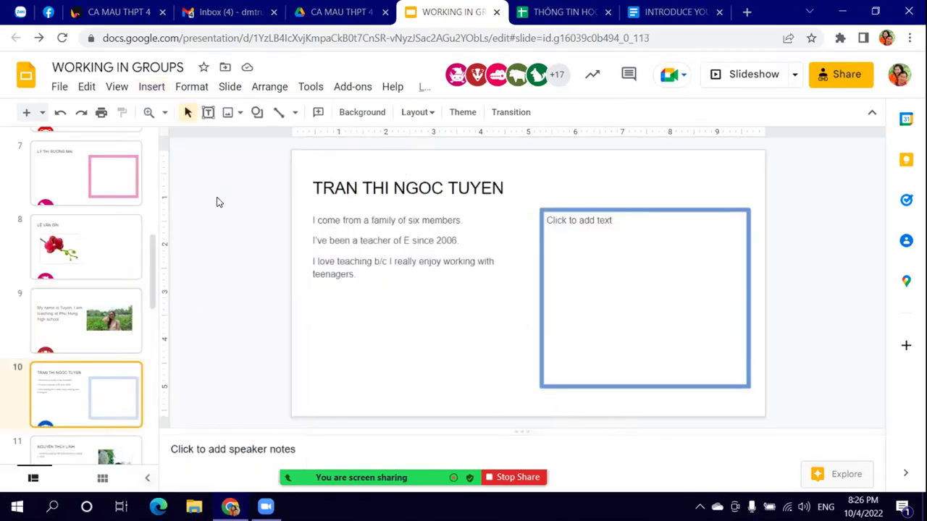
scroll(78, 338, down, 3)
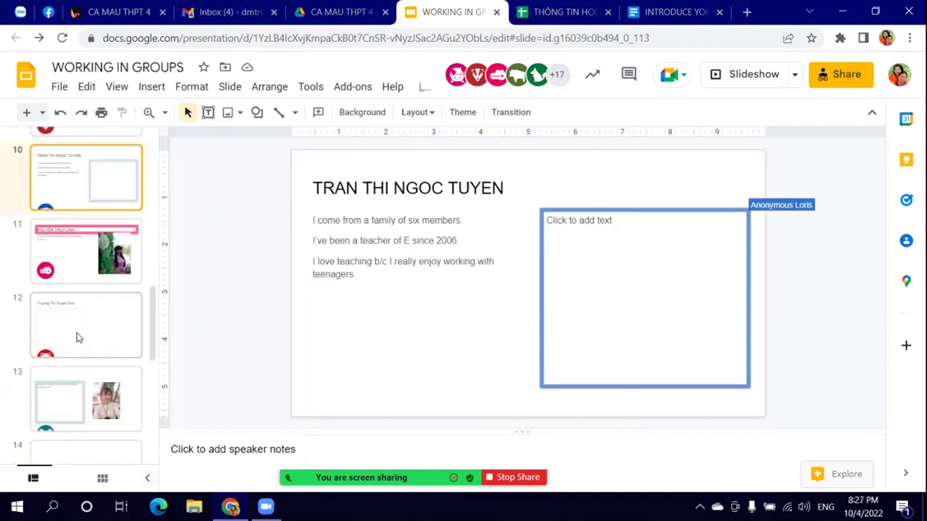
click(100, 281)
click(109, 333)
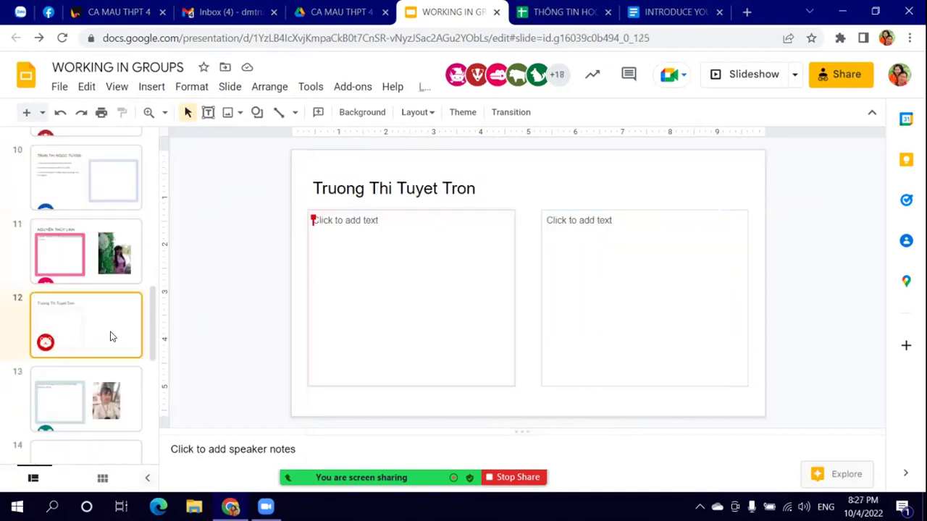
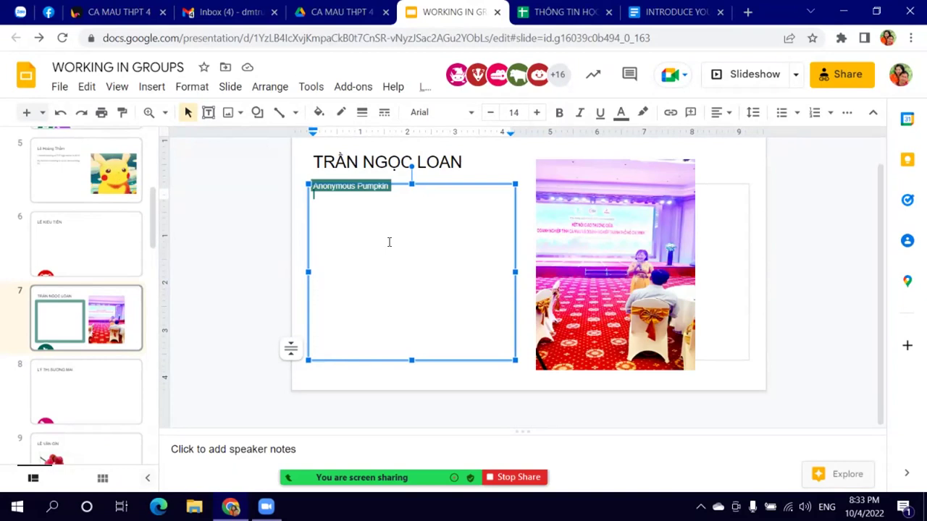
Step: Change the INTRODUCE YOURSELF document's link access from Editor to Viewer
click(669, 12)
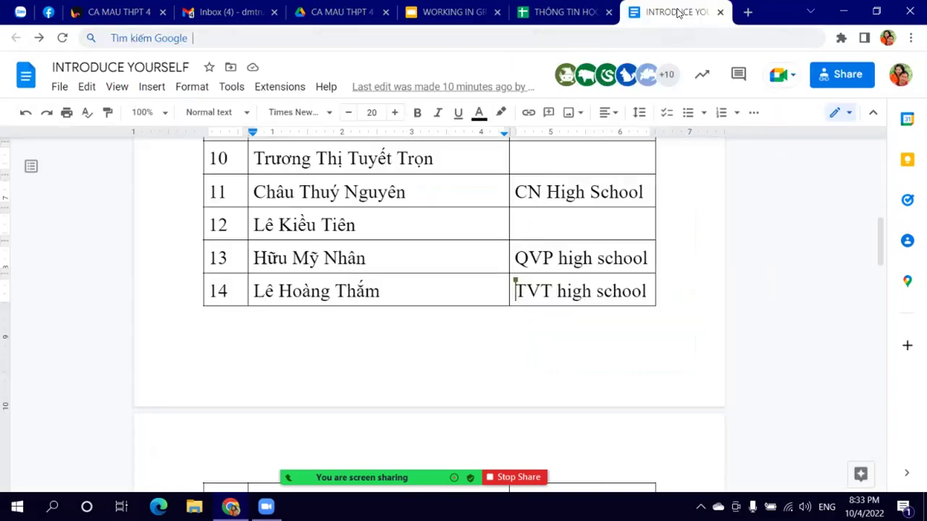
scroll(451, 289, up, 2)
scroll(451, 288, up, 5)
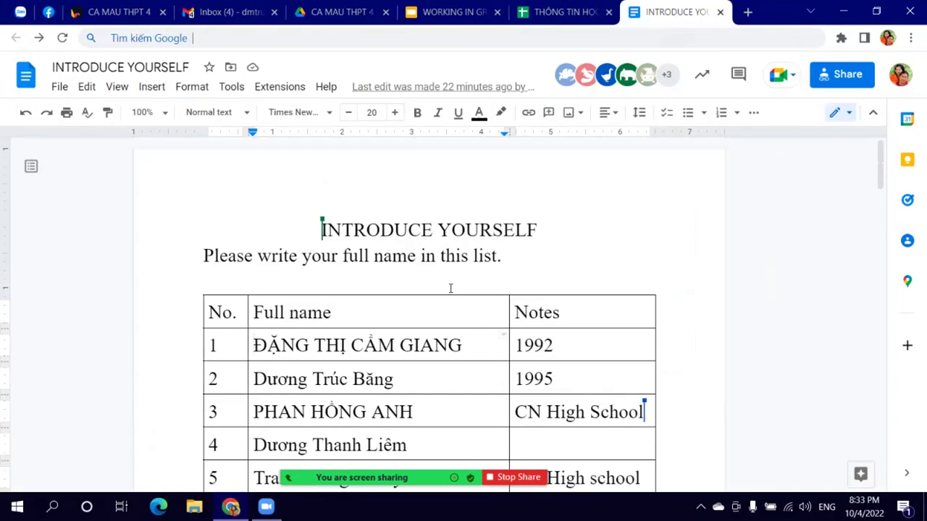
scroll(452, 289, down, 6)
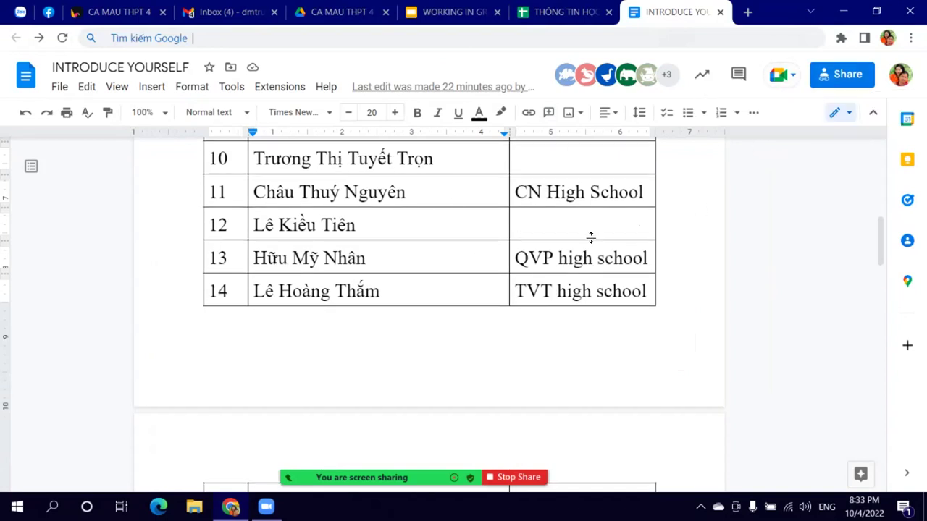
click(827, 76)
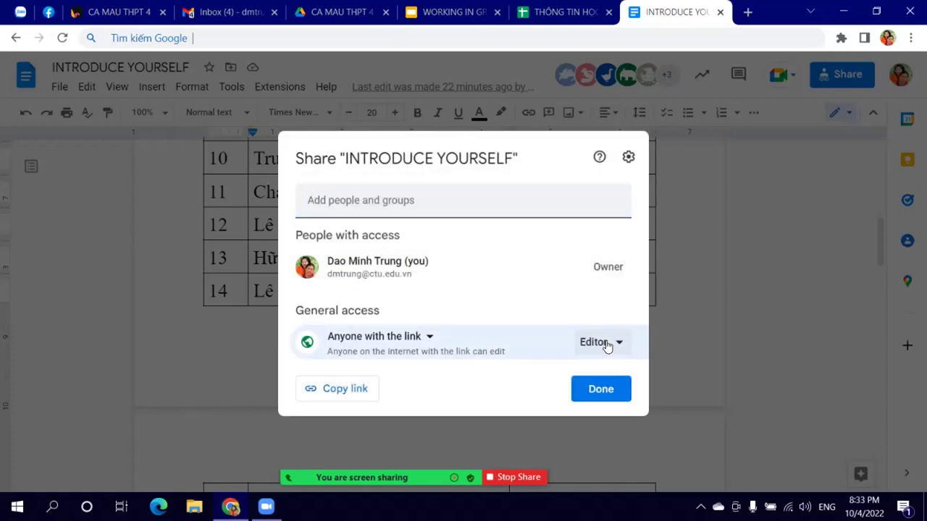
click(606, 346)
click(635, 240)
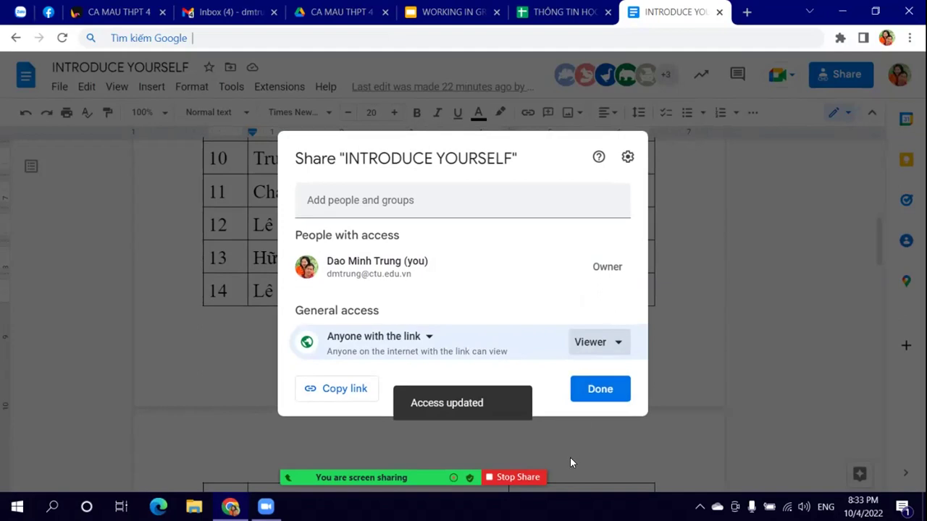
click(600, 391)
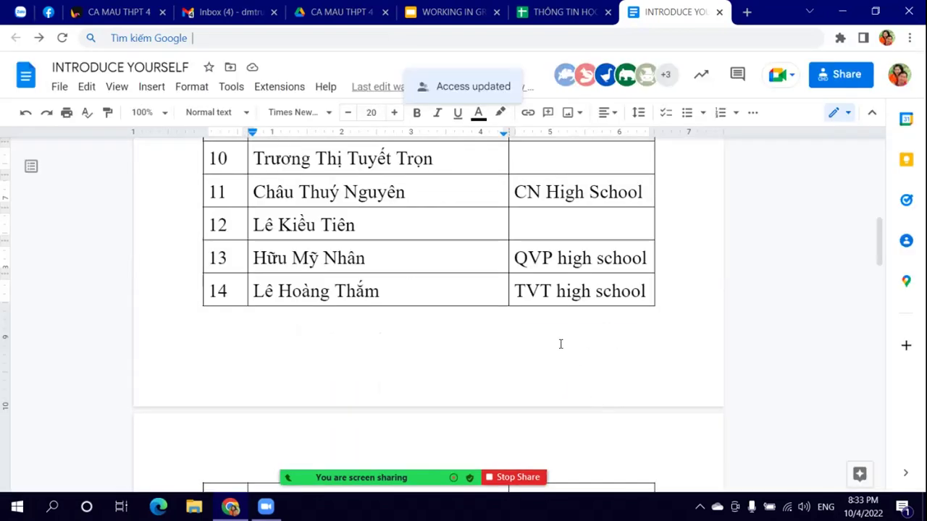
Step: Look over the document's member table, then switch to the THÔNG TIN HỌC SINH spreadsheet
scroll(560, 344, up, 7)
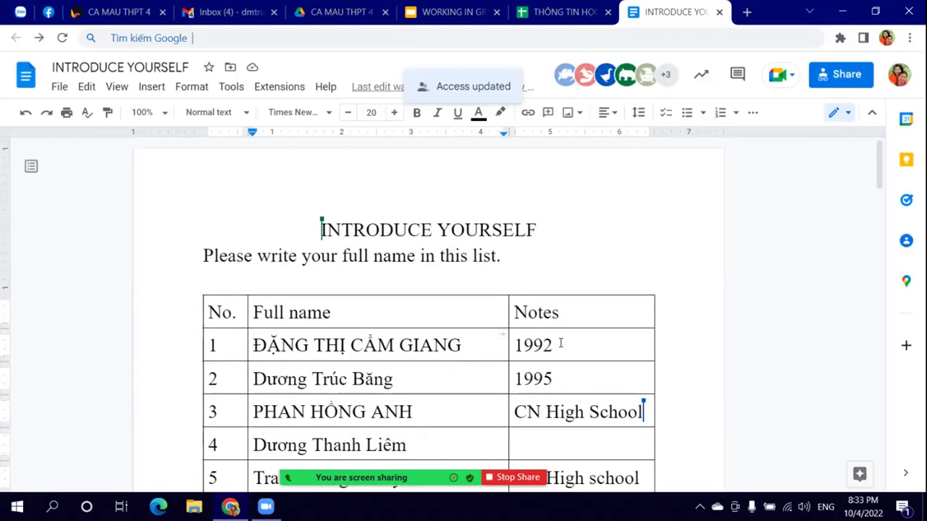
scroll(466, 350, down, 3)
click(433, 265)
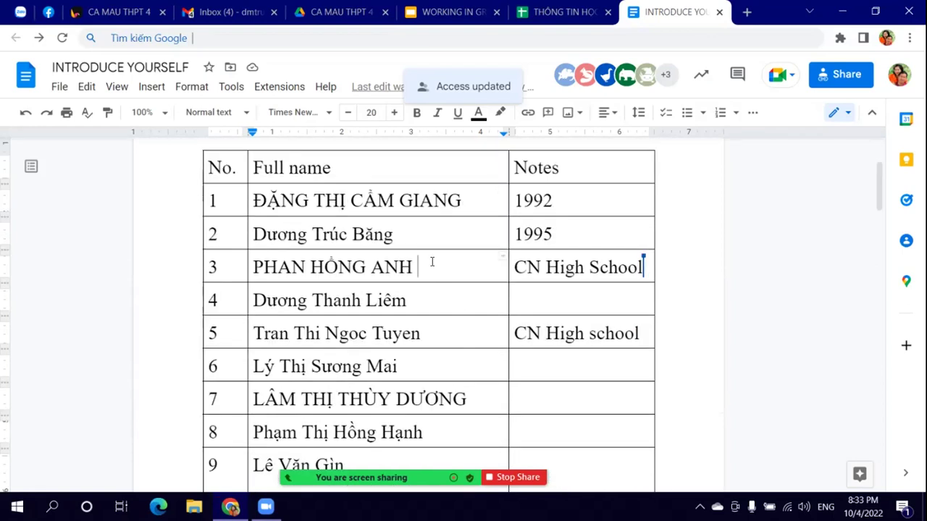
scroll(486, 341, down, 5)
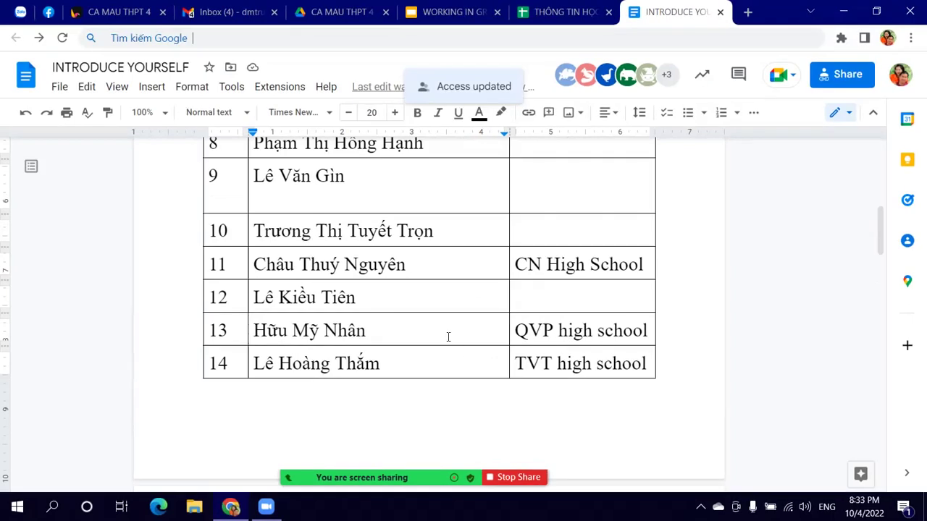
scroll(473, 358, down, 8)
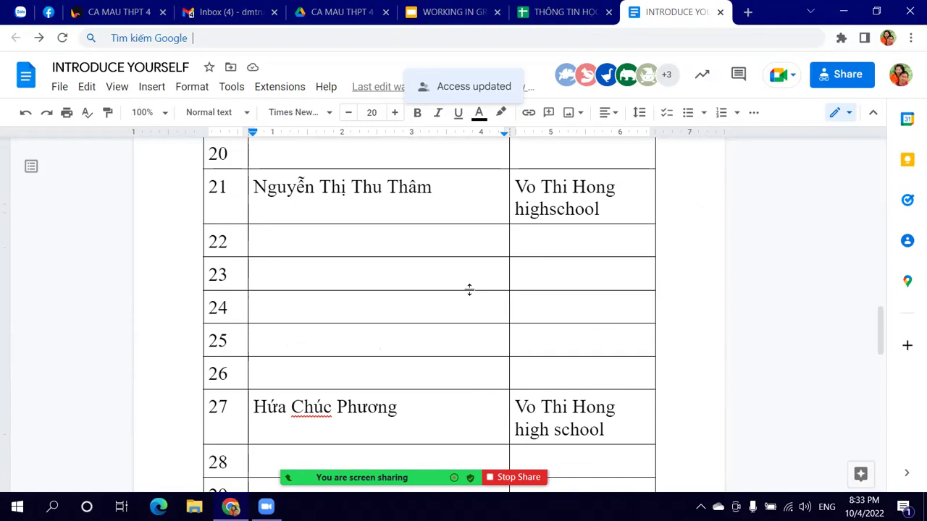
scroll(461, 311, down, 1)
scroll(463, 323, up, 3)
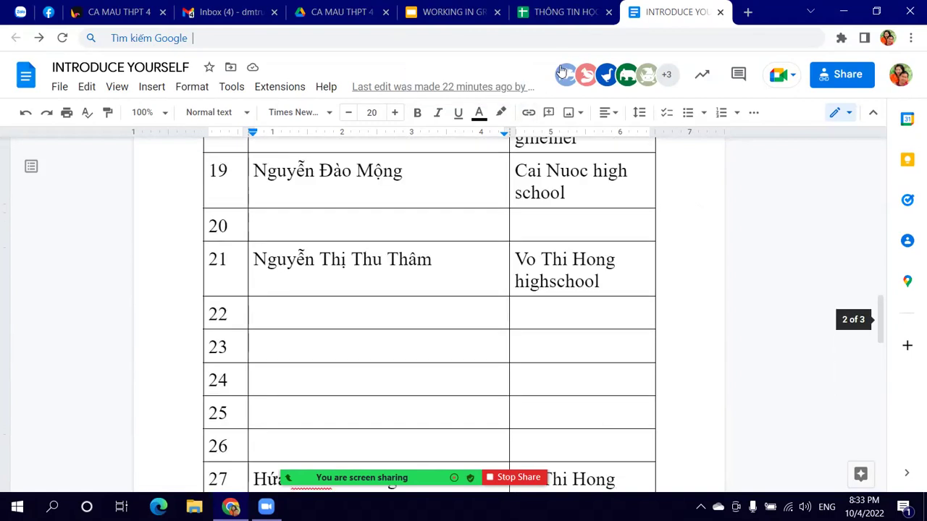
click(571, 21)
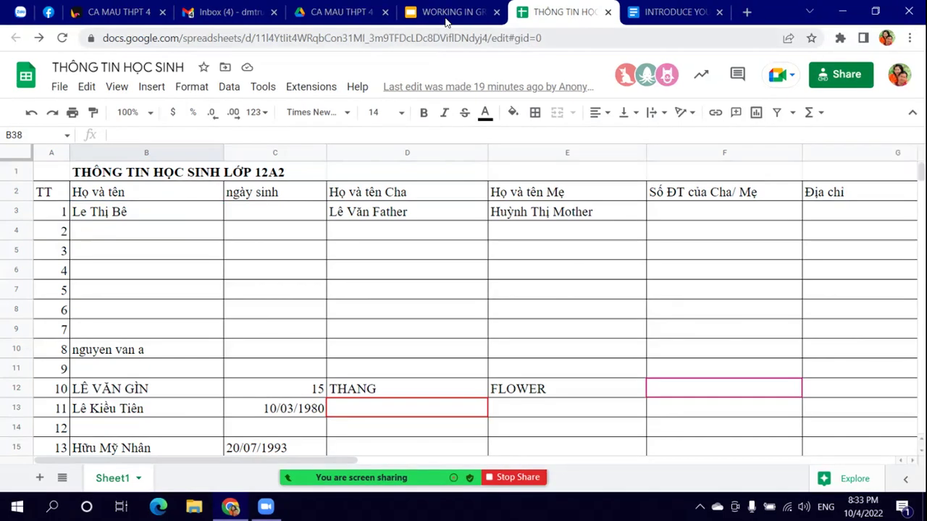
Step: Switch from the spreadsheet back to the WORKING IN GROUPS presentation
click(447, 20)
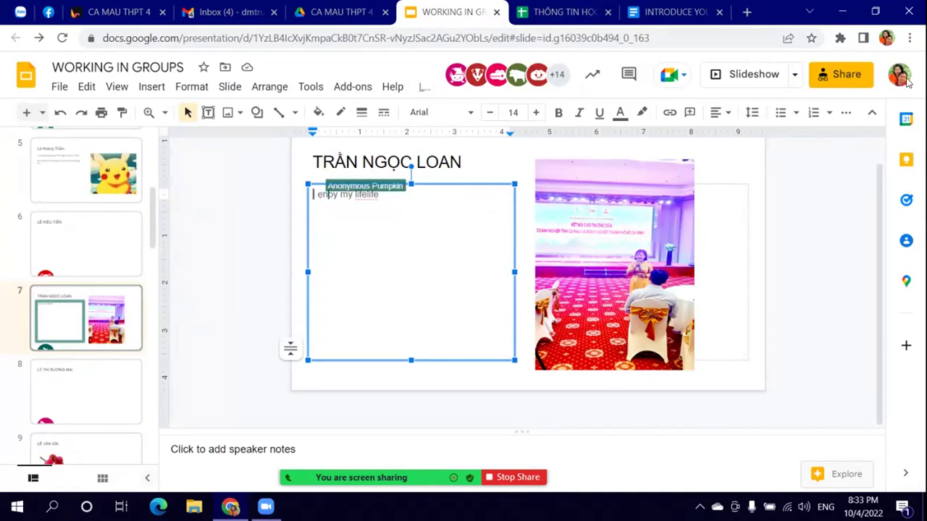
Step: Check the presentation's link access, leave it as Editor, and show slide 11
click(854, 78)
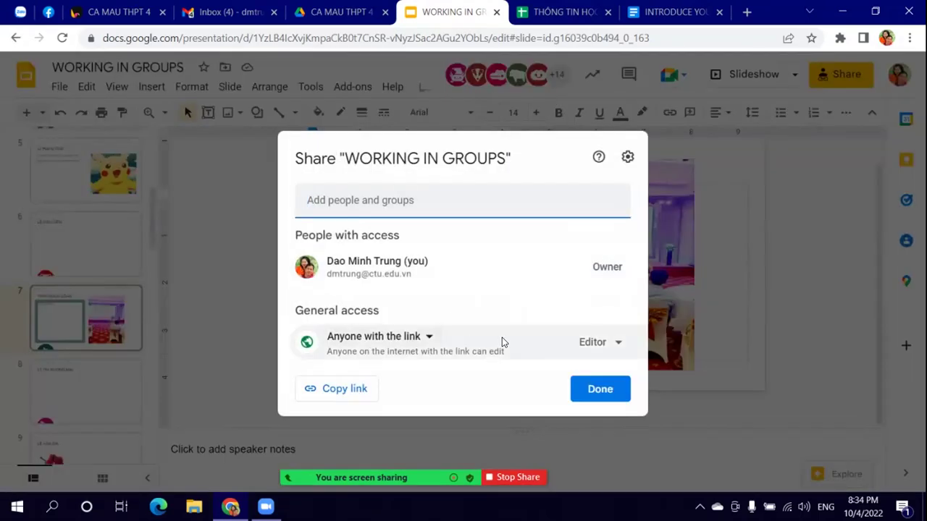
click(603, 341)
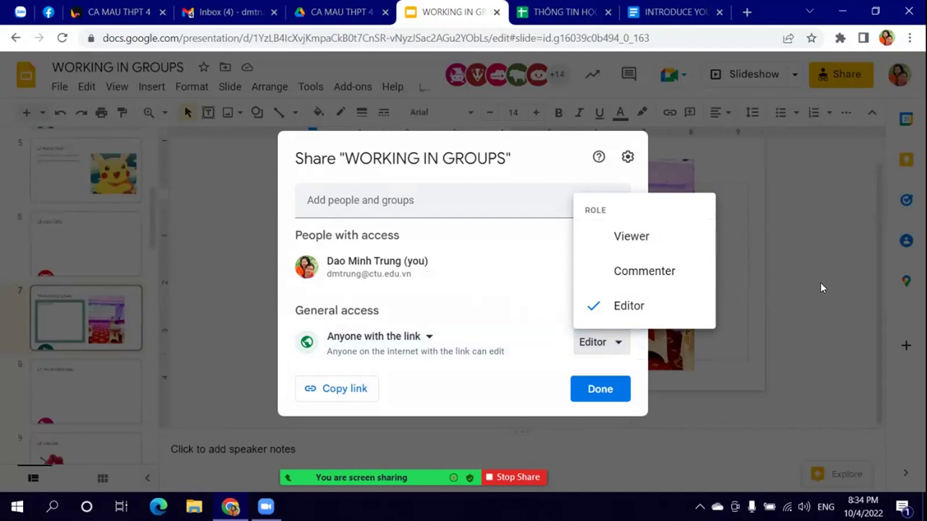
click(753, 345)
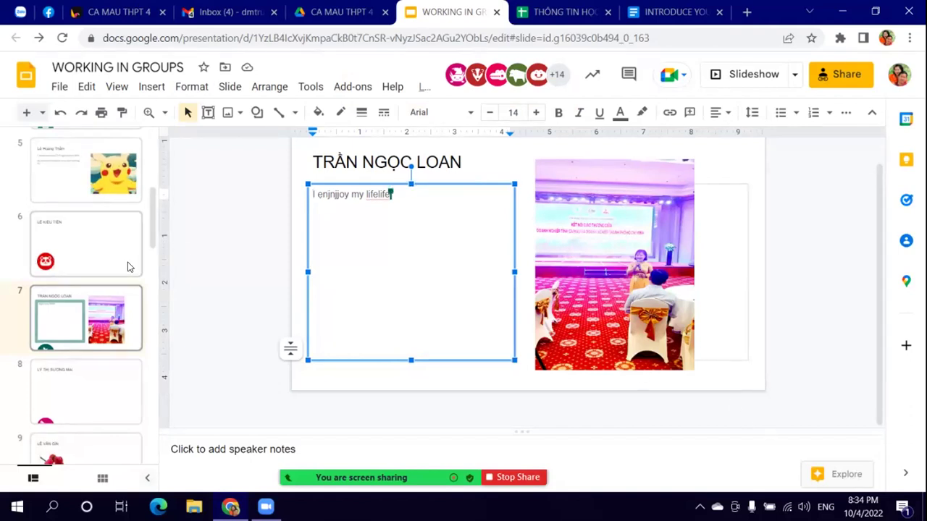
scroll(114, 364, down, 6)
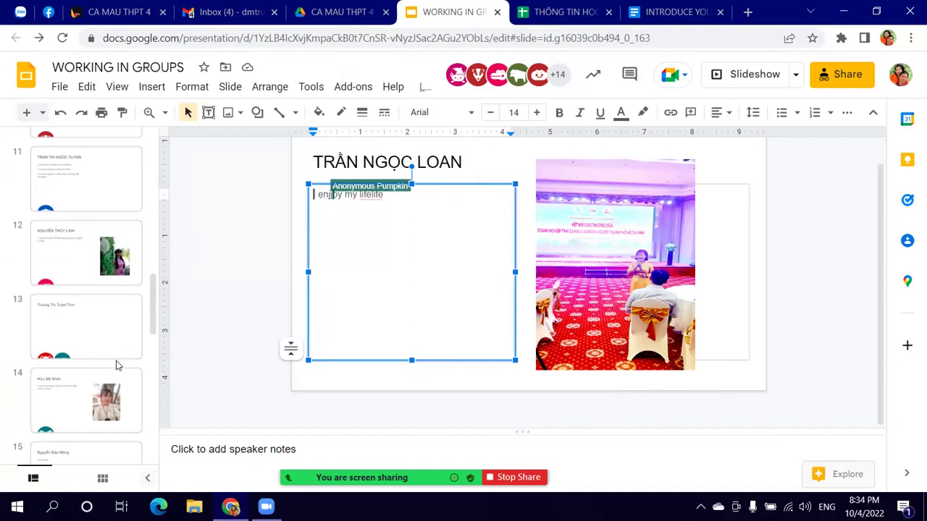
click(69, 192)
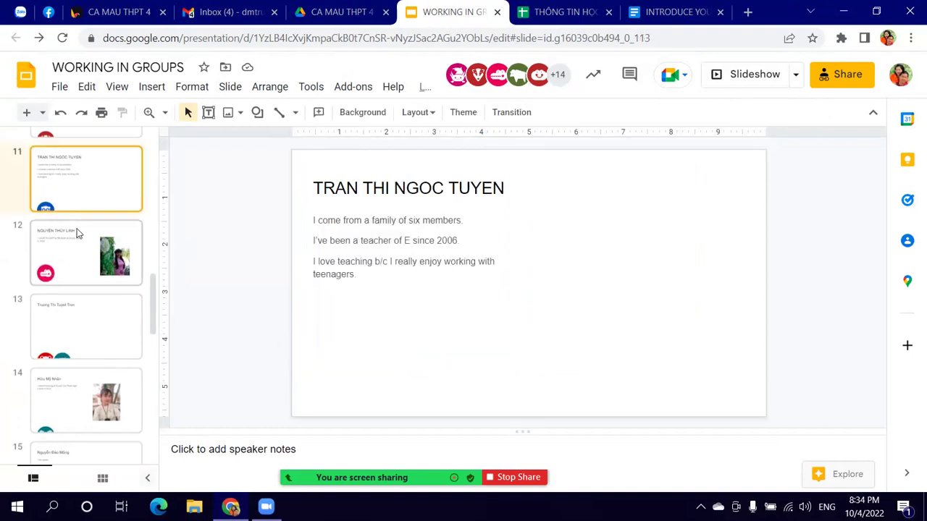
Step: Browse slides 12, 8 and 3 of the deck
click(78, 234)
scroll(100, 184, up, 3)
click(112, 204)
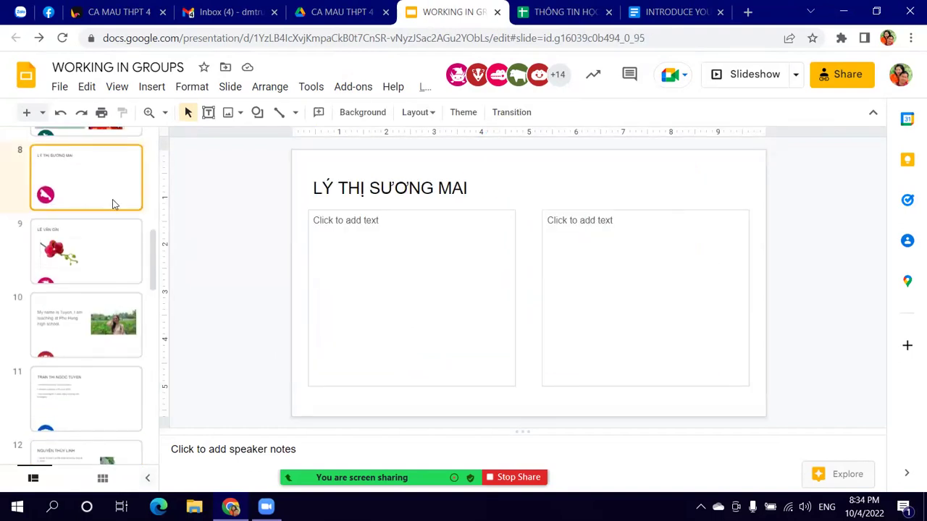
scroll(114, 205, up, 4)
scroll(114, 210, up, 1)
scroll(106, 221, up, 1)
click(100, 194)
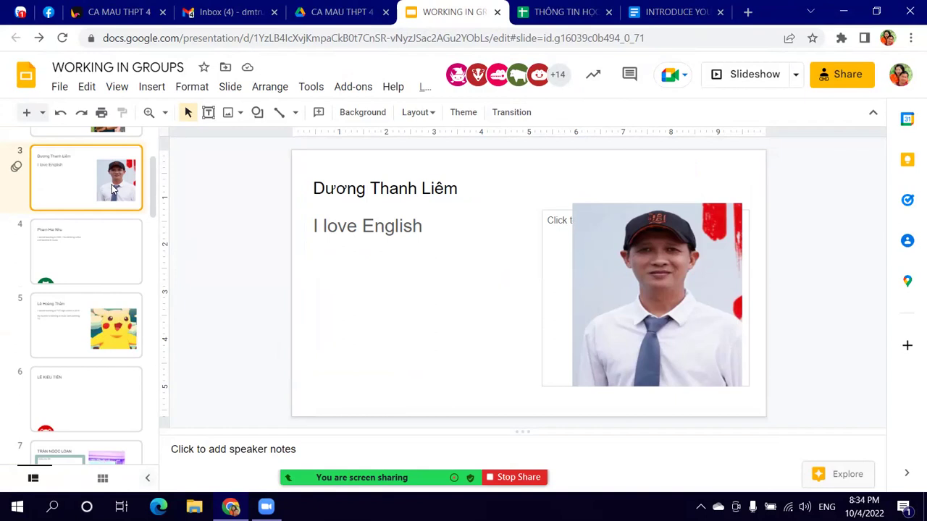
Step: Step through slides 4, 5, 3, 4 and 5, ending on slide 6
click(111, 260)
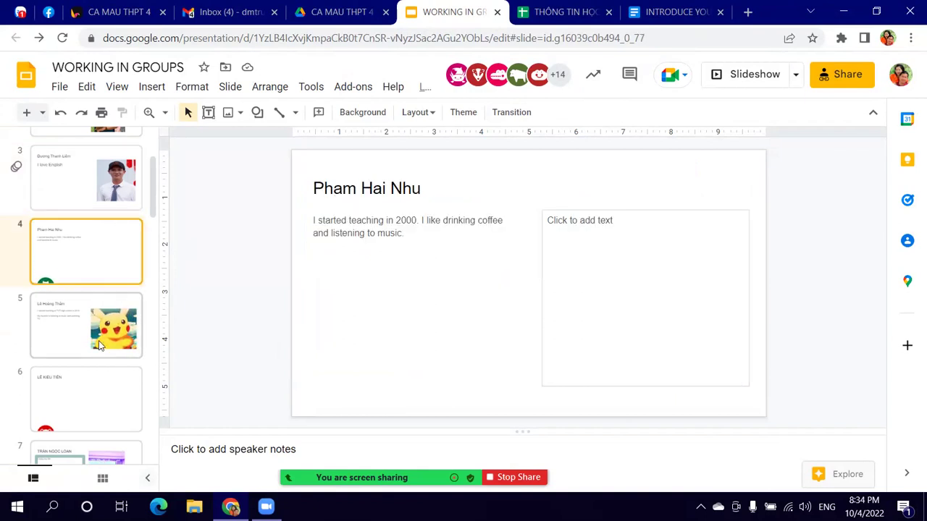
click(100, 346)
click(91, 204)
click(104, 248)
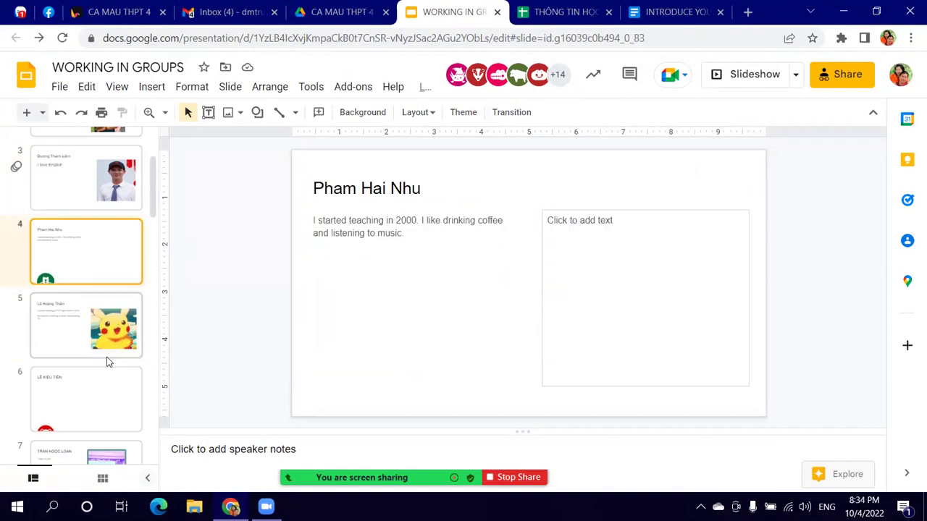
click(107, 361)
click(114, 395)
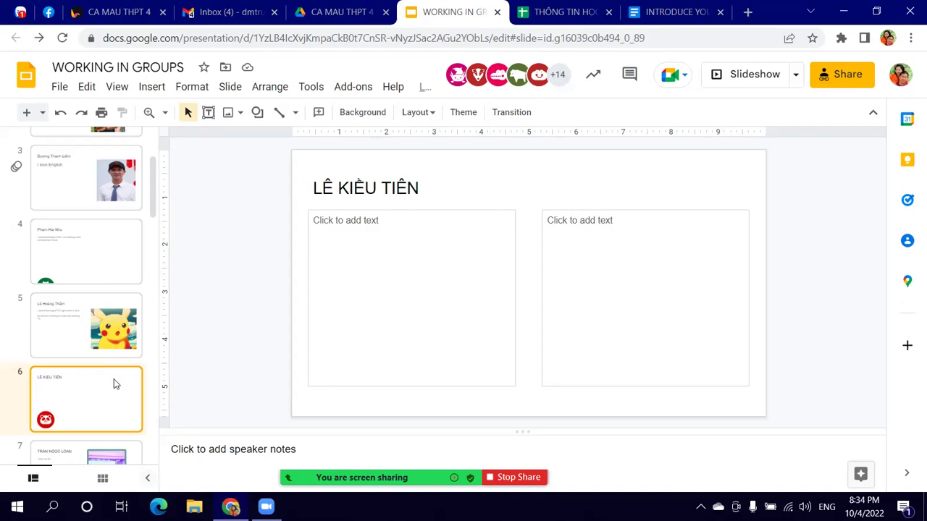
scroll(114, 386, down, 2)
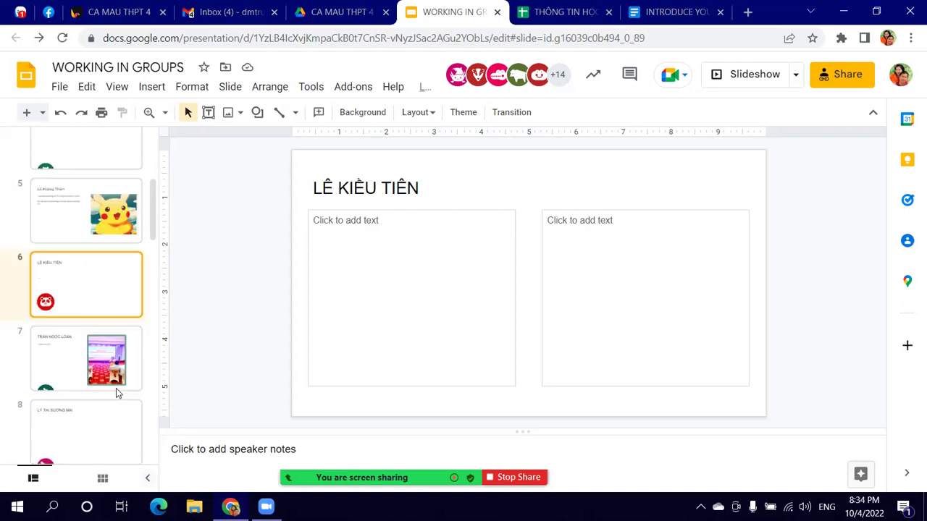
Step: Change the WORKING IN GROUPS presentation's link access to Viewer
click(841, 76)
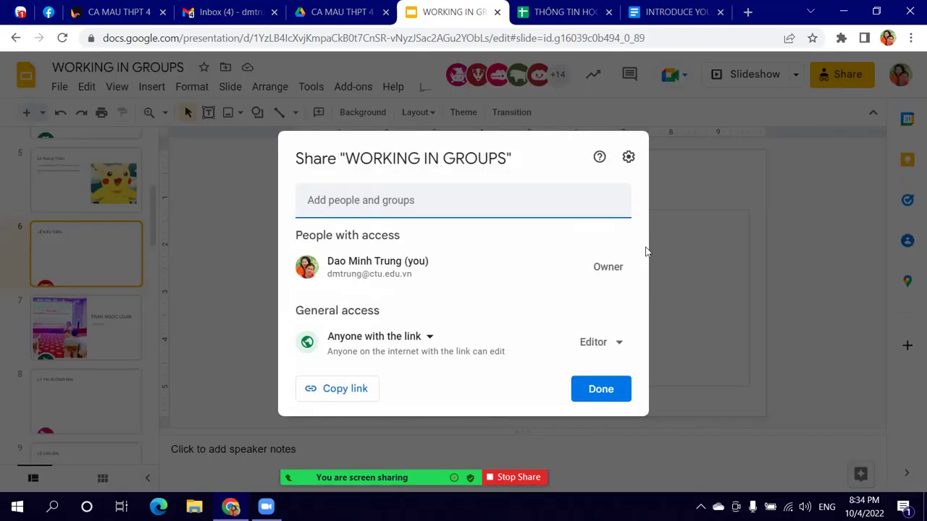
click(597, 342)
click(636, 245)
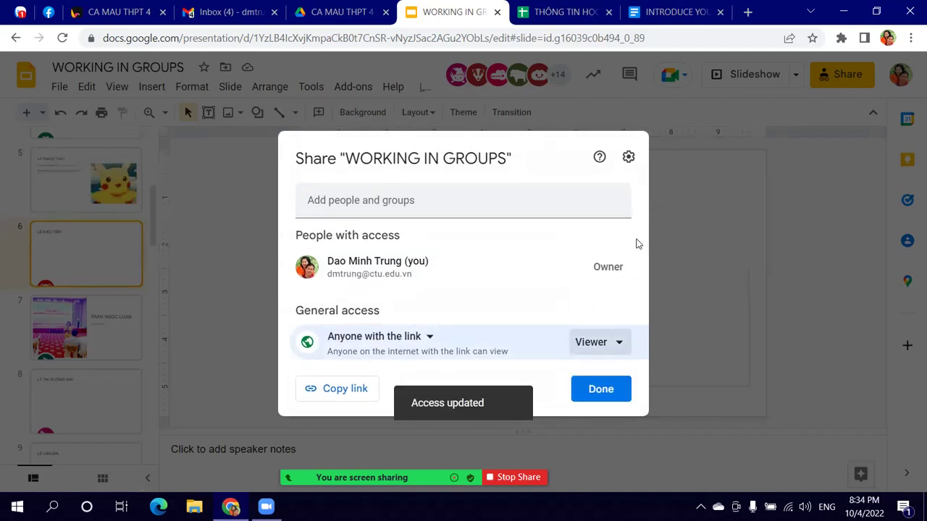
click(602, 391)
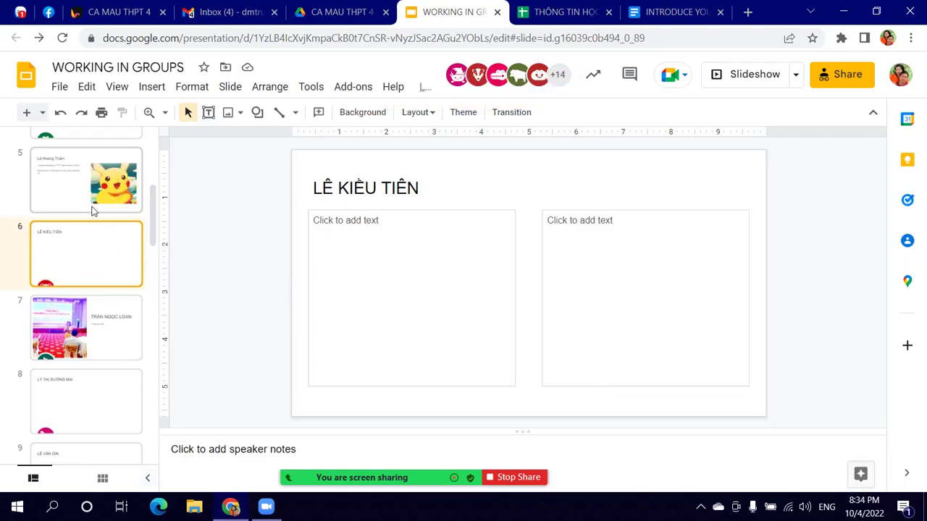
Step: Review slide 5 with the Pikachu picture, then switch to the THÔNG TIN HỌC SINH spreadsheet
scroll(93, 347, down, 3)
scroll(95, 351, down, 2)
scroll(66, 261, up, 5)
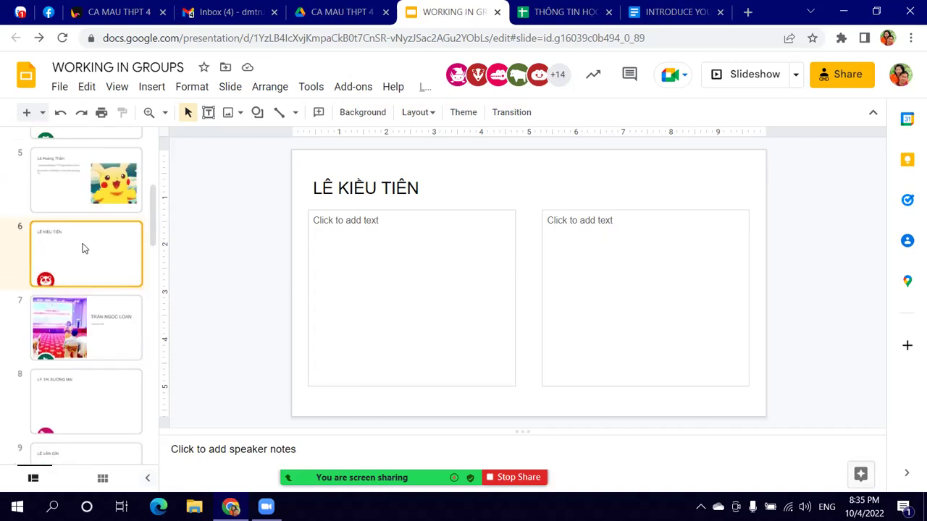
click(85, 205)
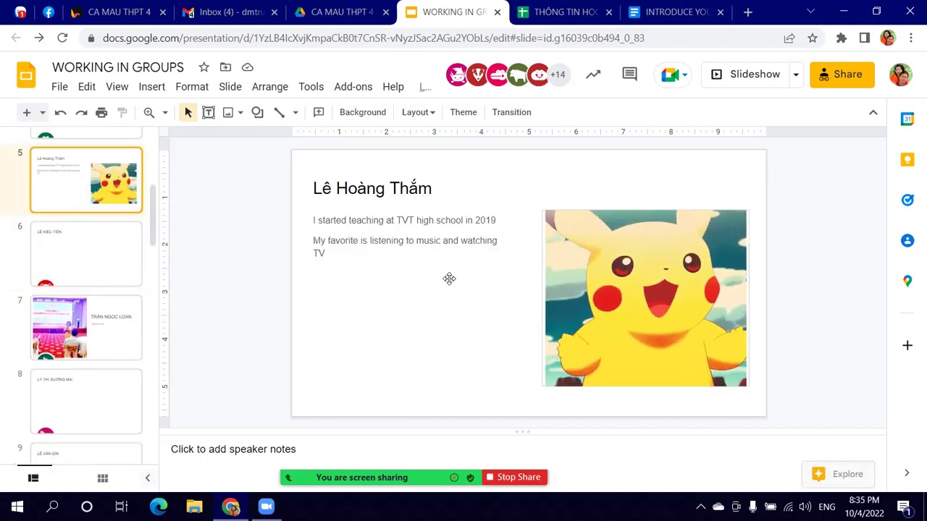
scroll(114, 283, down, 3)
scroll(113, 289, up, 2)
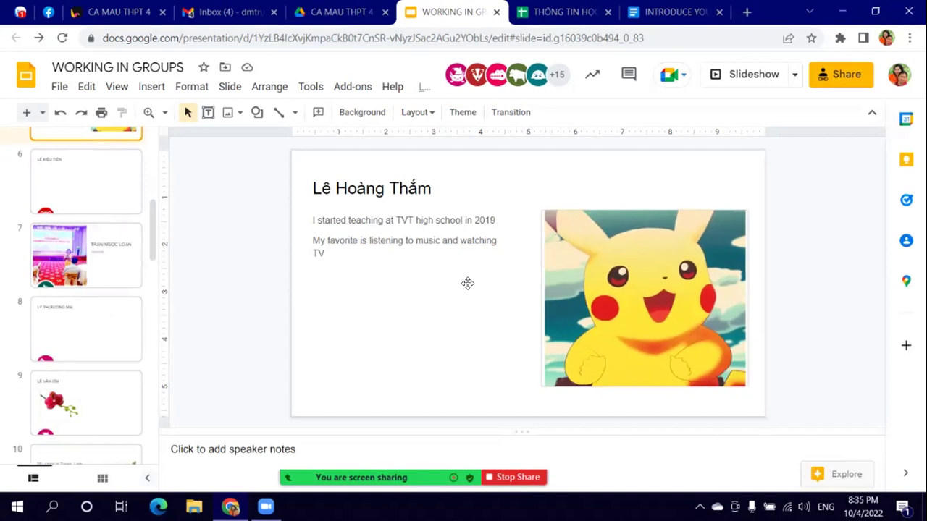
scroll(105, 271, up, 3)
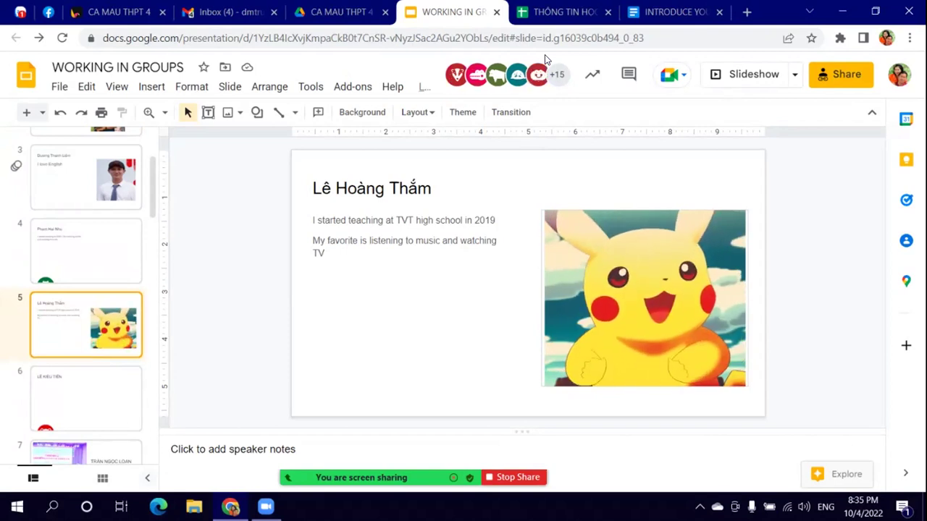
click(582, 12)
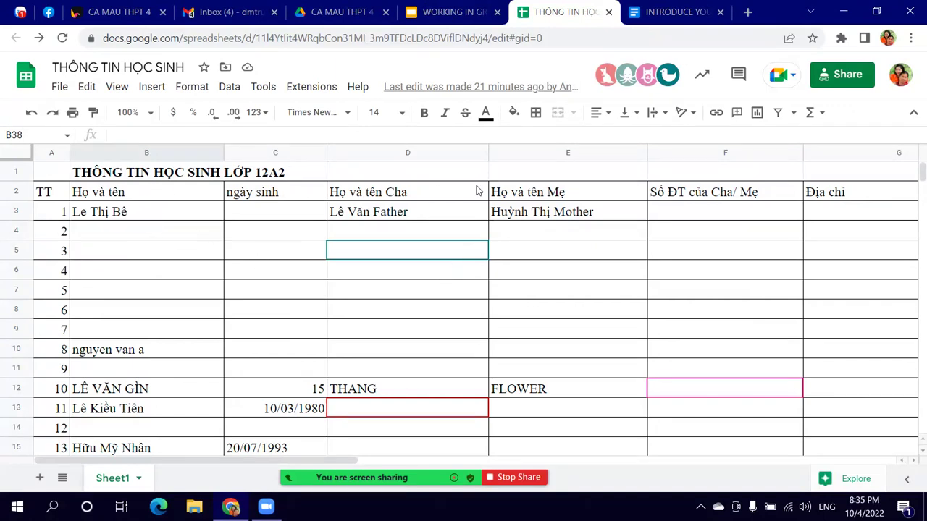
Step: Make the row 2 column headings bold
click(17, 192)
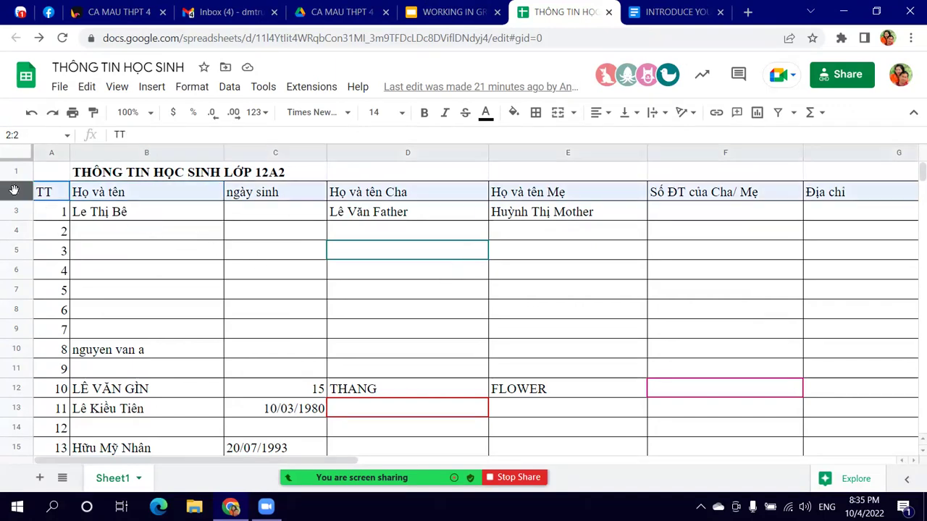
click(489, 117)
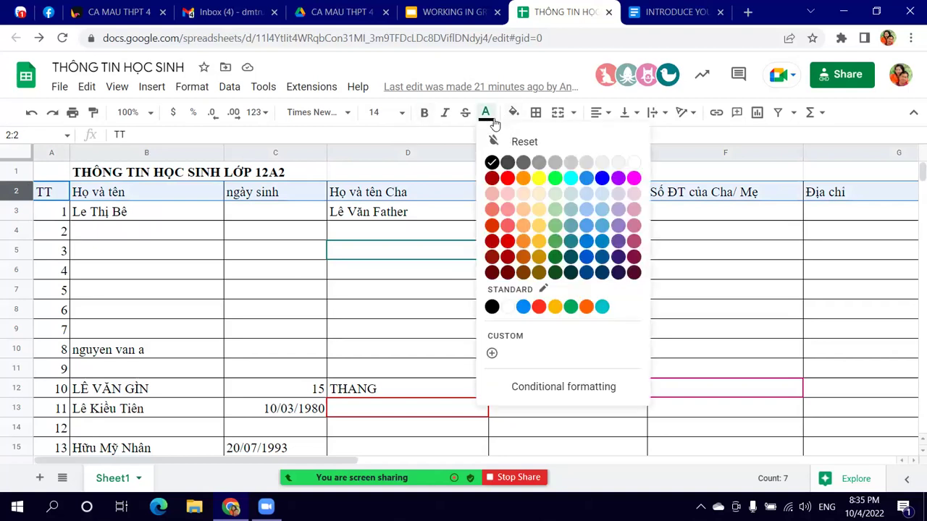
click(423, 114)
click(594, 275)
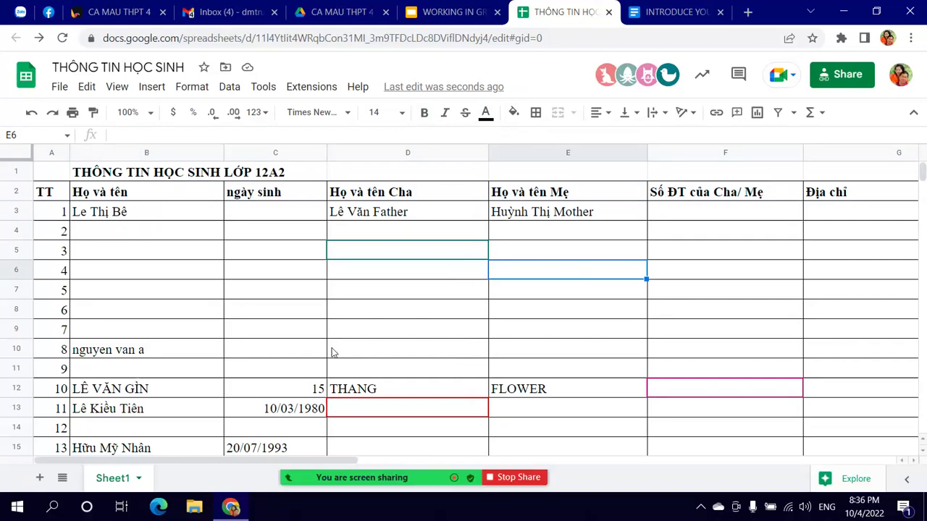
Step: Select cells E3, F3 and F8 in the student list
scroll(333, 352, down, 1)
scroll(331, 351, up, 1)
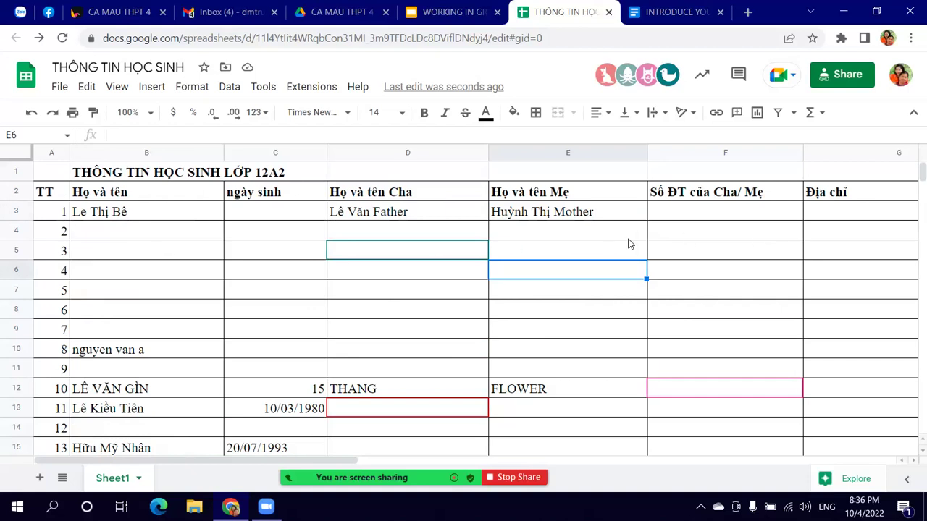
click(593, 214)
click(756, 212)
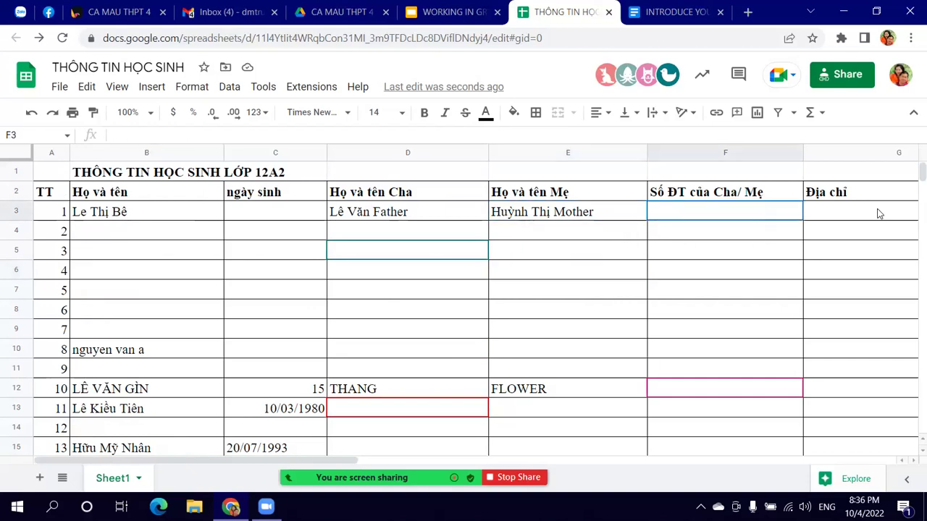
click(774, 315)
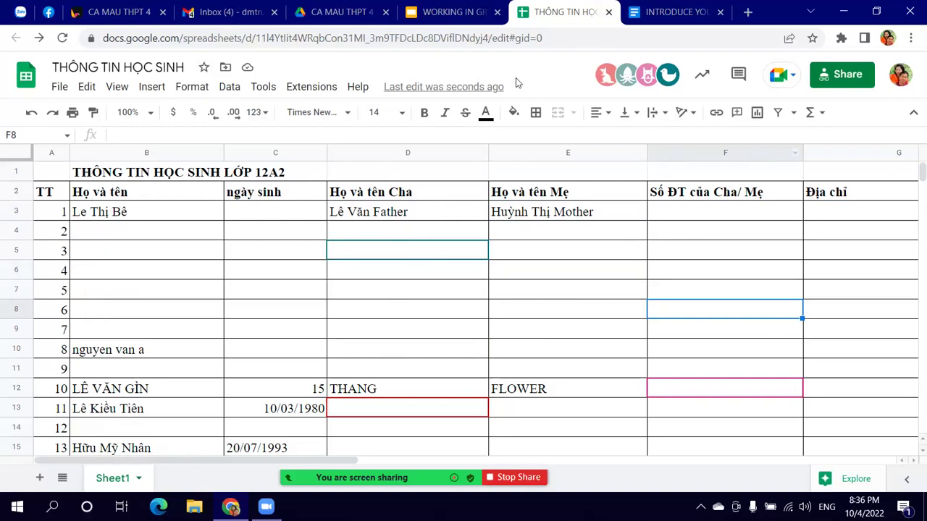
Step: Go to the CA MAU THPT 4 Drive folder
click(338, 12)
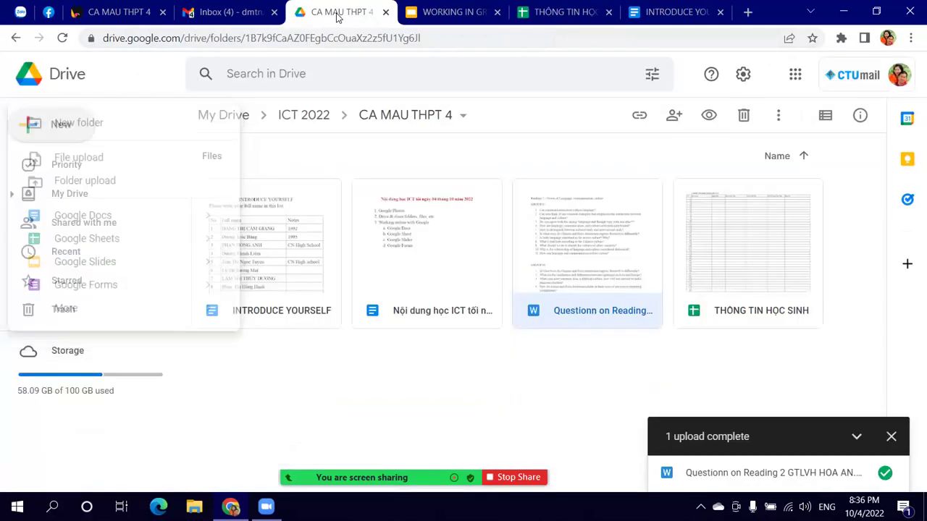
click(554, 12)
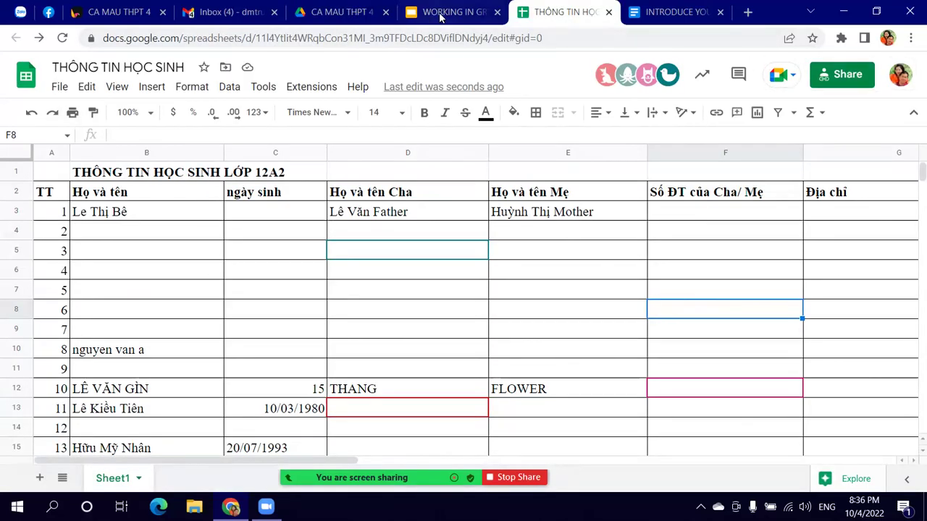
click(326, 12)
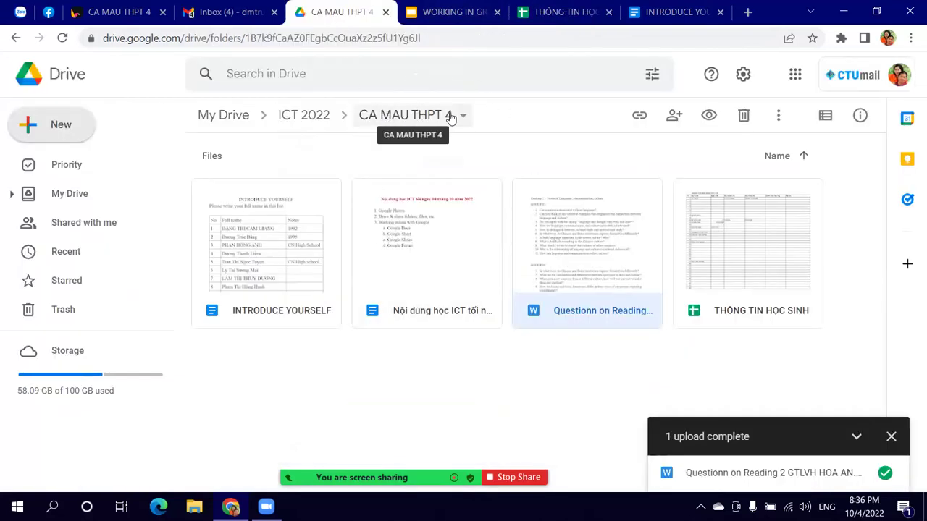
Step: Create a new blank Google Form from the folder's New menu
click(90, 134)
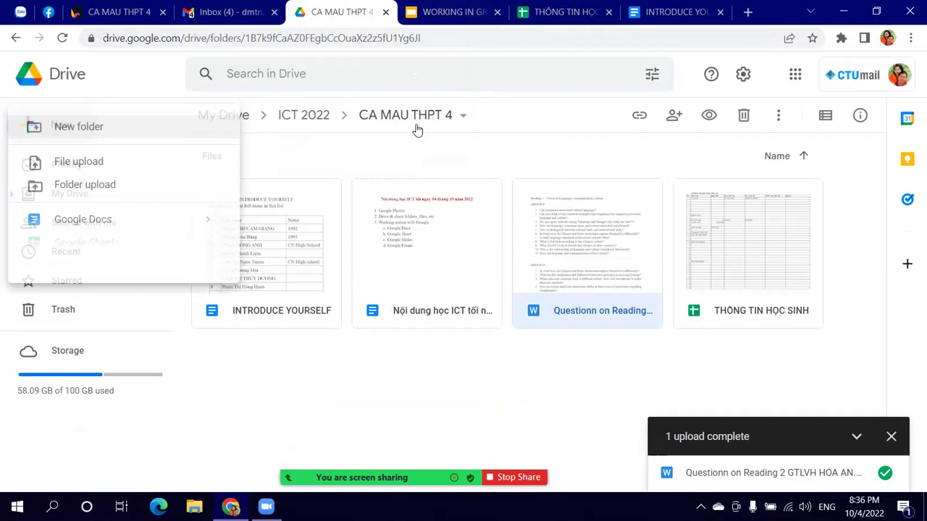
click(559, 130)
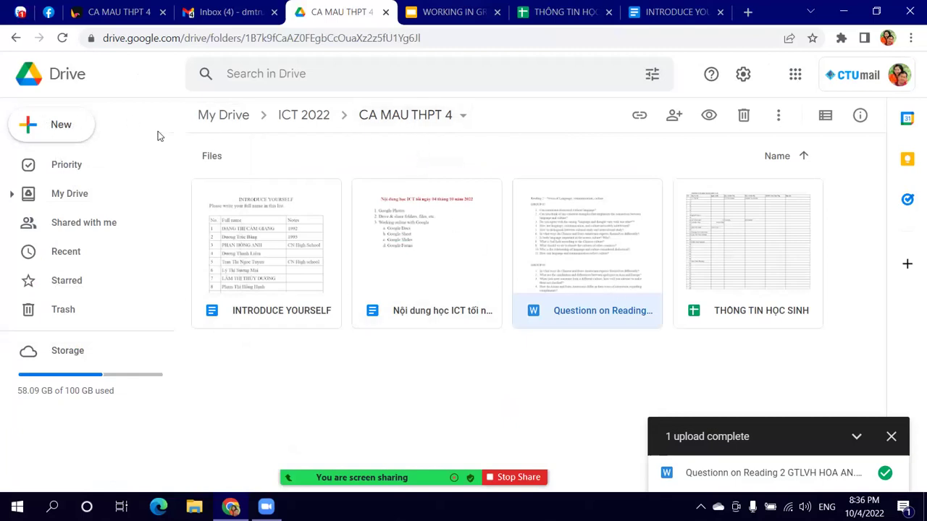
click(72, 134)
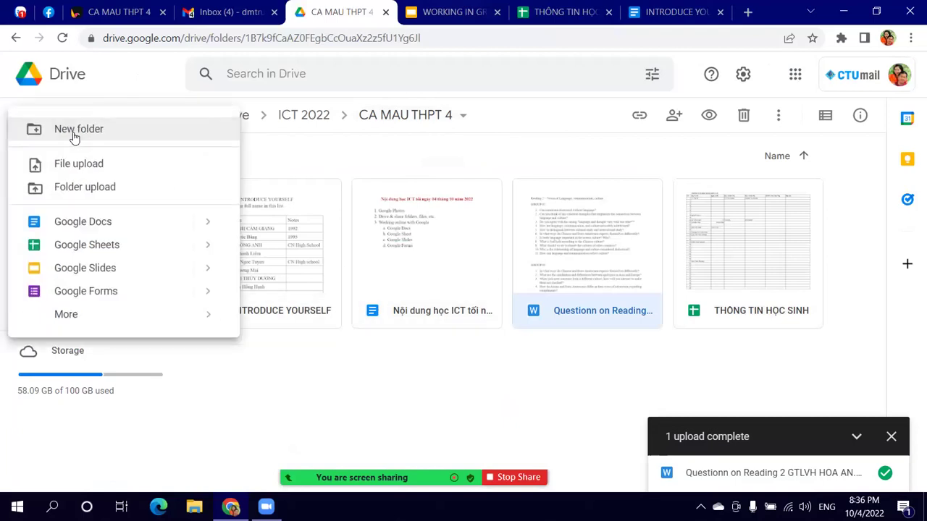
click(119, 294)
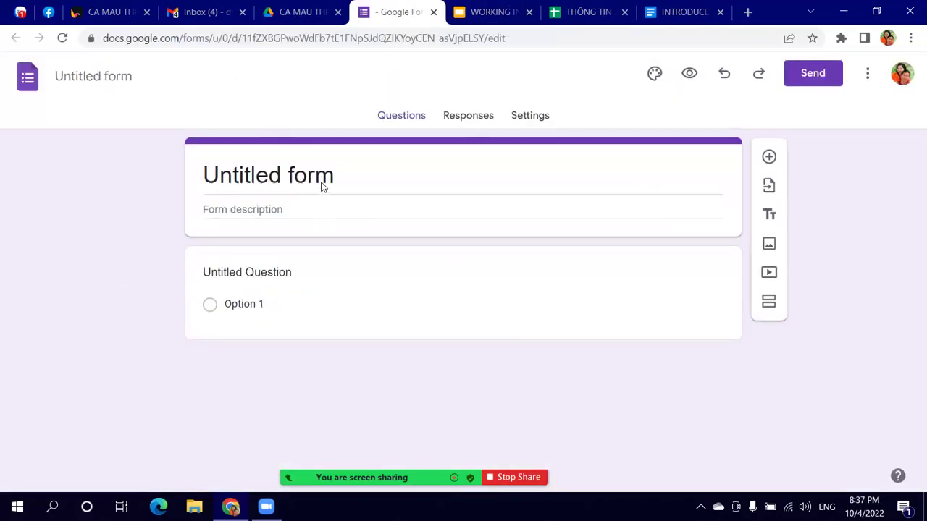
Step: Switch from the new form back to the THÔNG TIN HỌC SINH spreadsheet
click(585, 13)
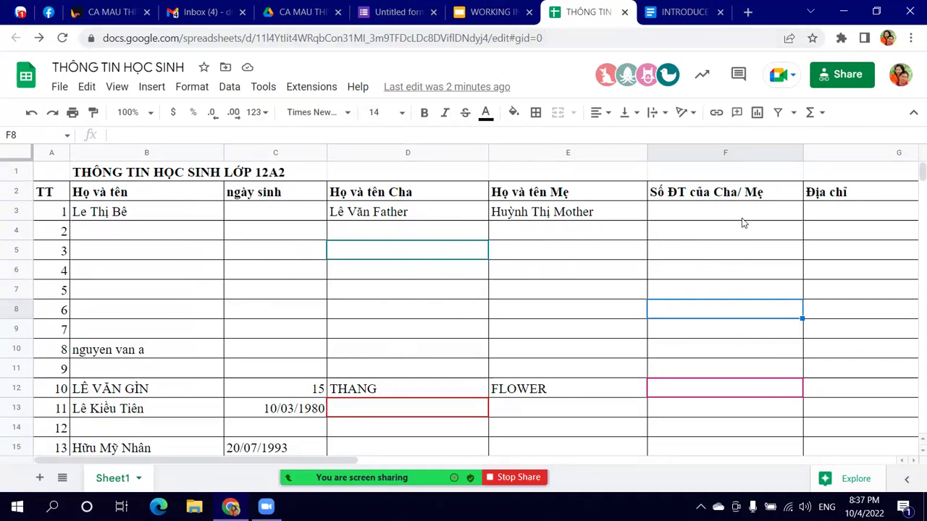
Step: Rename the untitled form to 'Thông tin học sinh'
click(391, 12)
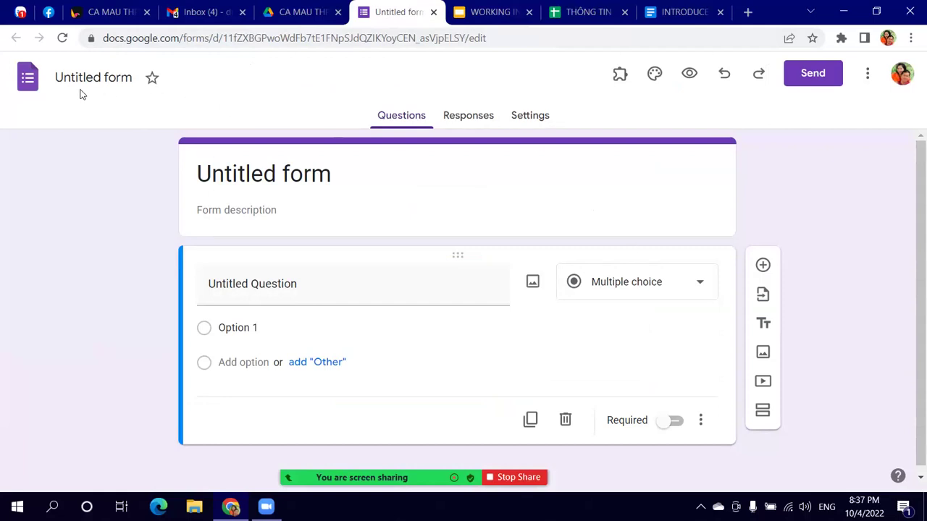
click(106, 79)
text(Tho)
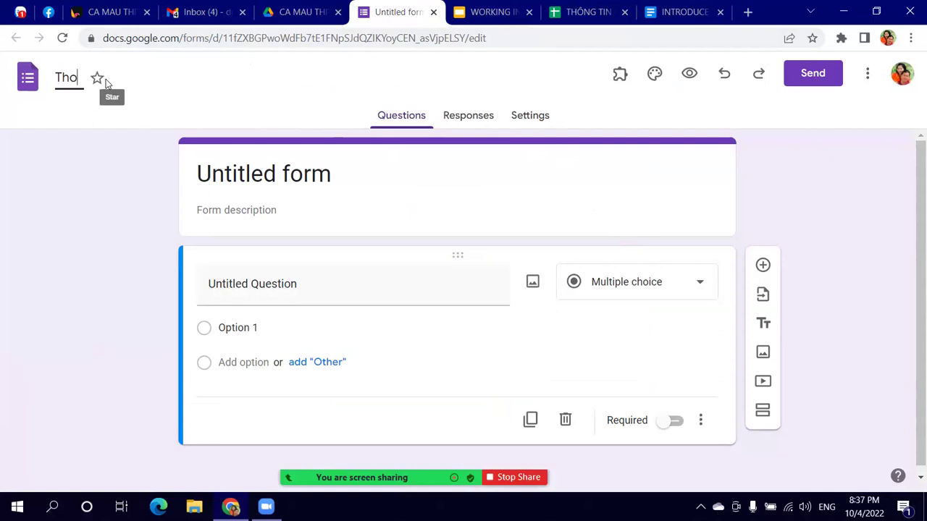
text(ong tin học)
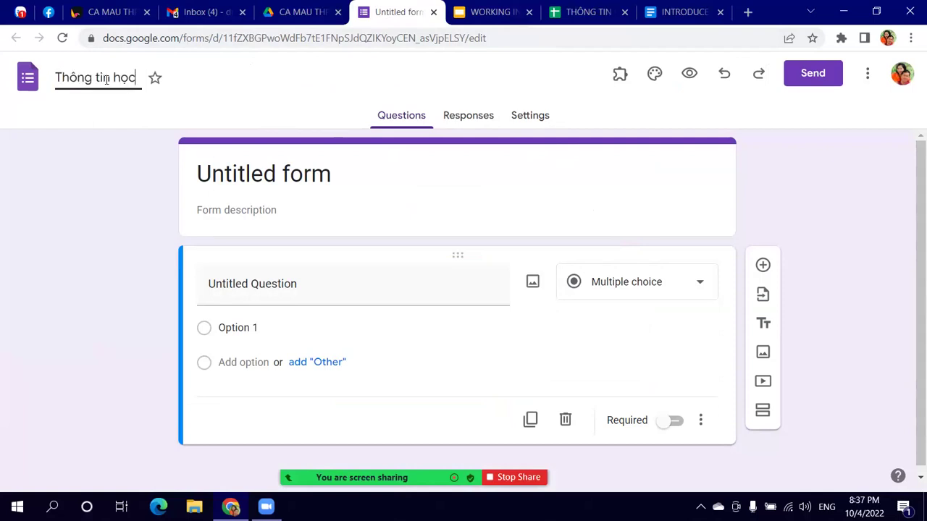
text( sinh)
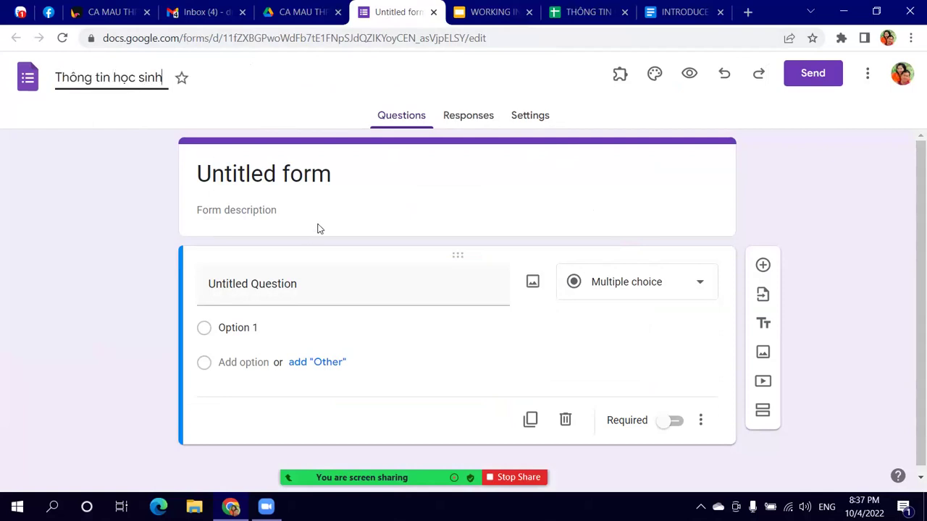
click(349, 185)
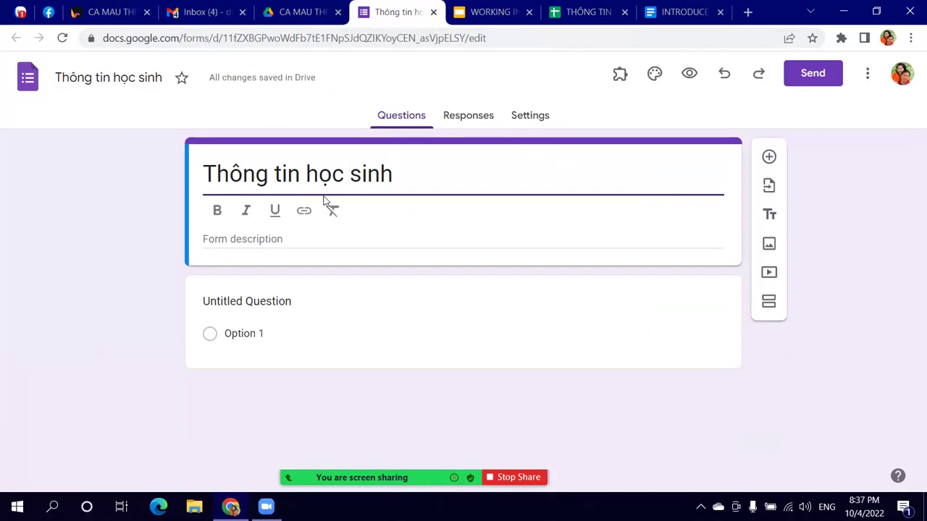
Step: Glance at the spreadsheet, then return to the form's first question title
click(598, 12)
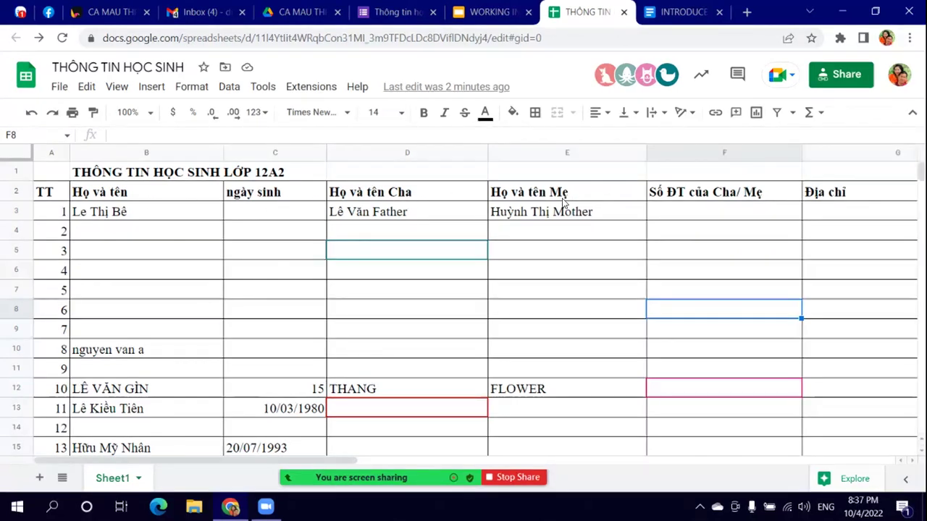
click(383, 11)
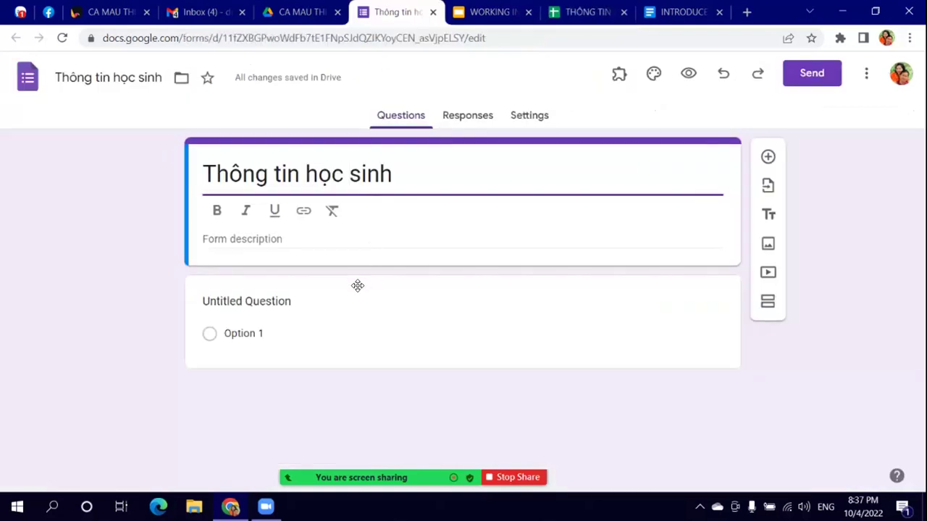
click(335, 297)
Step: Title the first question 'Họ và tên' and set its type to Short answer
text(HỌ )
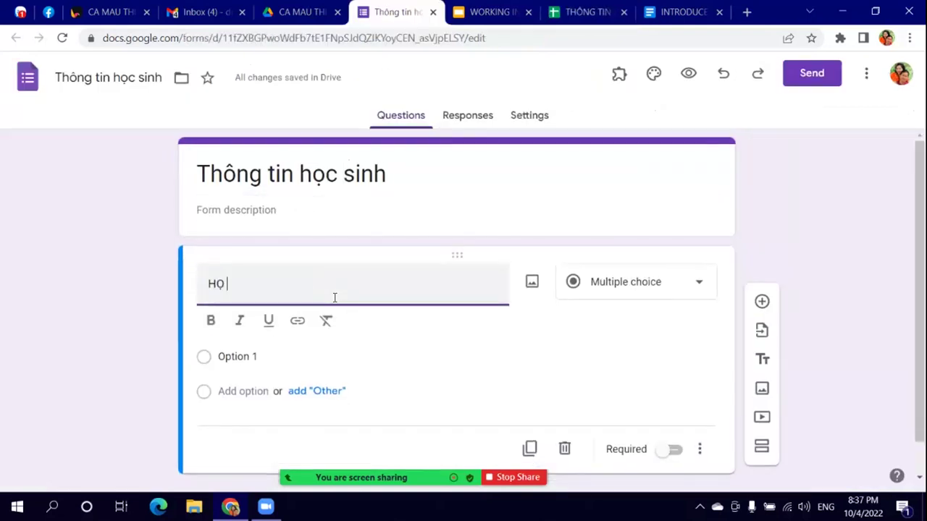
text(và tên)
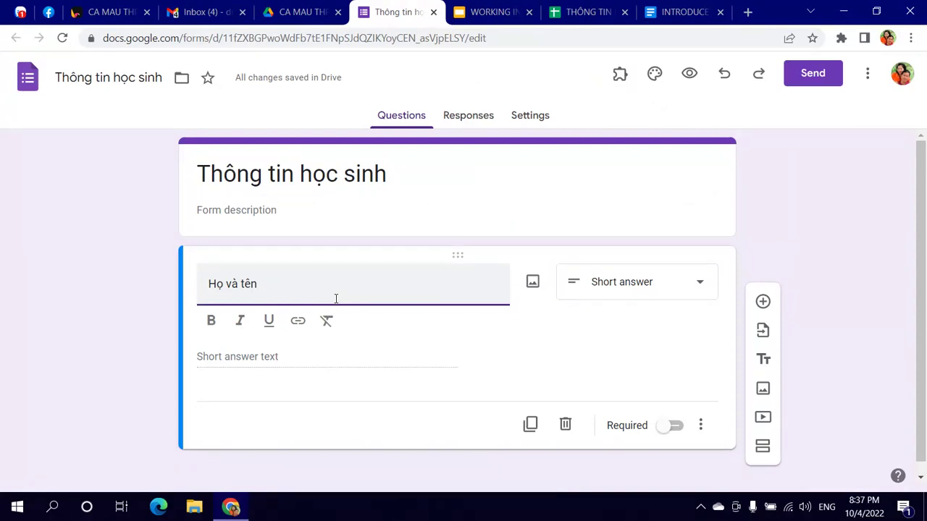
mouse_move(372, 463)
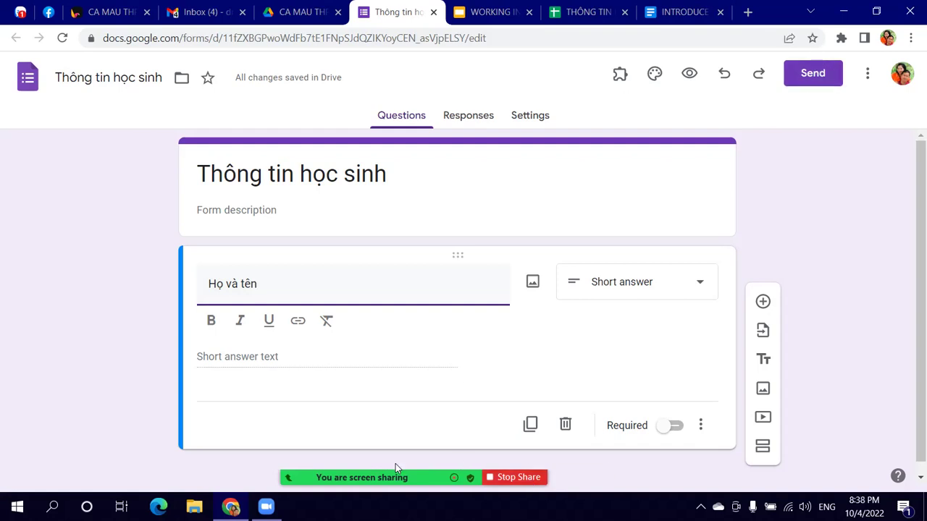
mouse_move(441, 467)
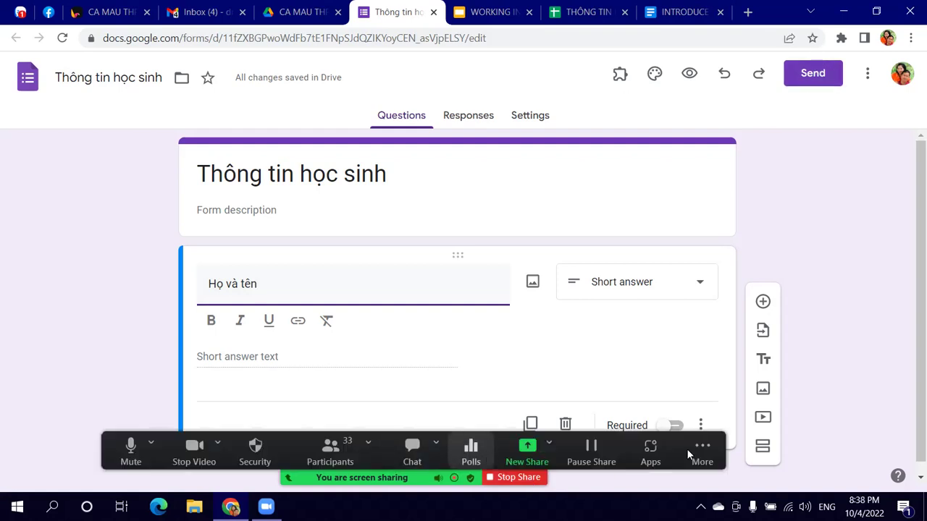
Step: Stop sharing the screen in Zoom and leave the full-screen meeting view
click(711, 447)
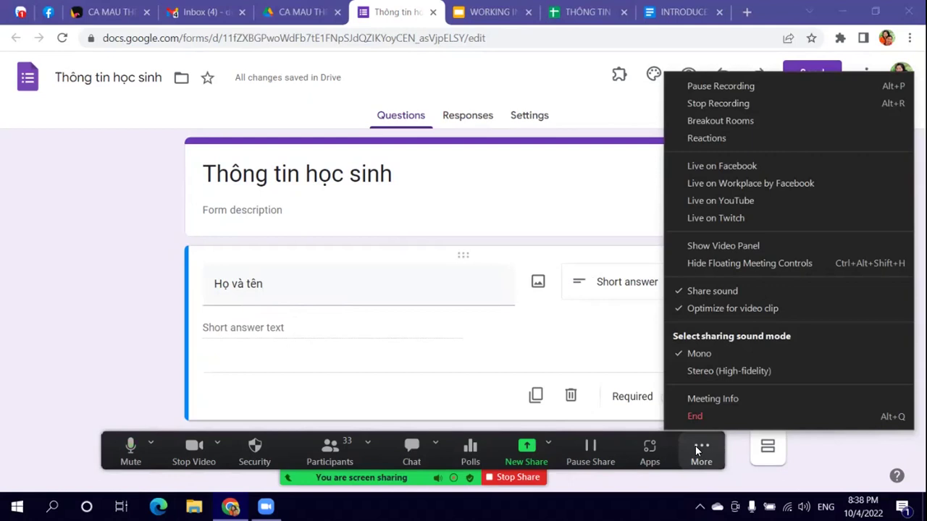
click(695, 446)
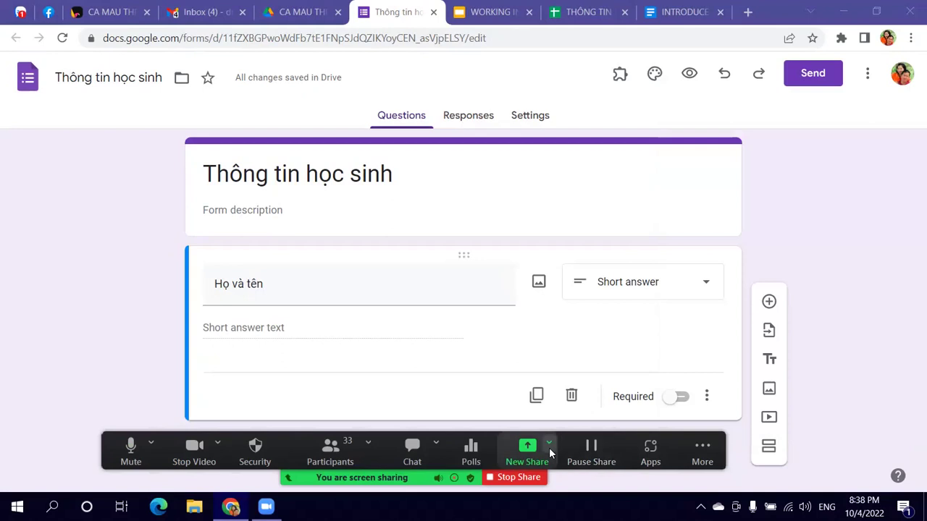
click(518, 478)
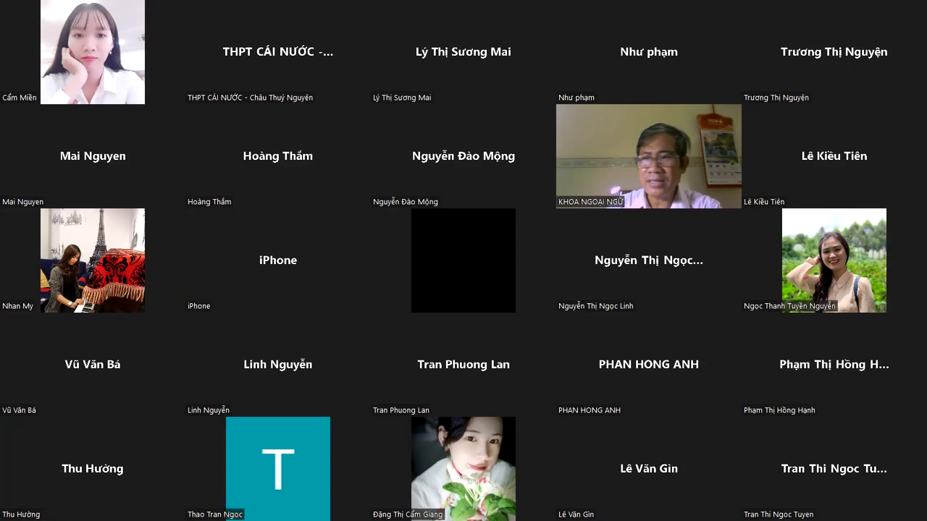
key(Escape)
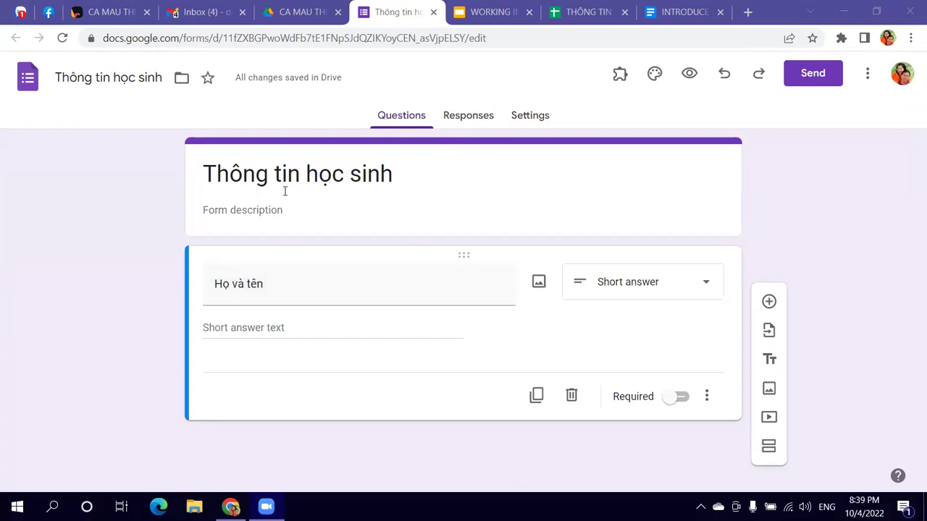
Step: Keep 'Họ và tên' as a Short answer question and switch its Required toggle on
click(707, 289)
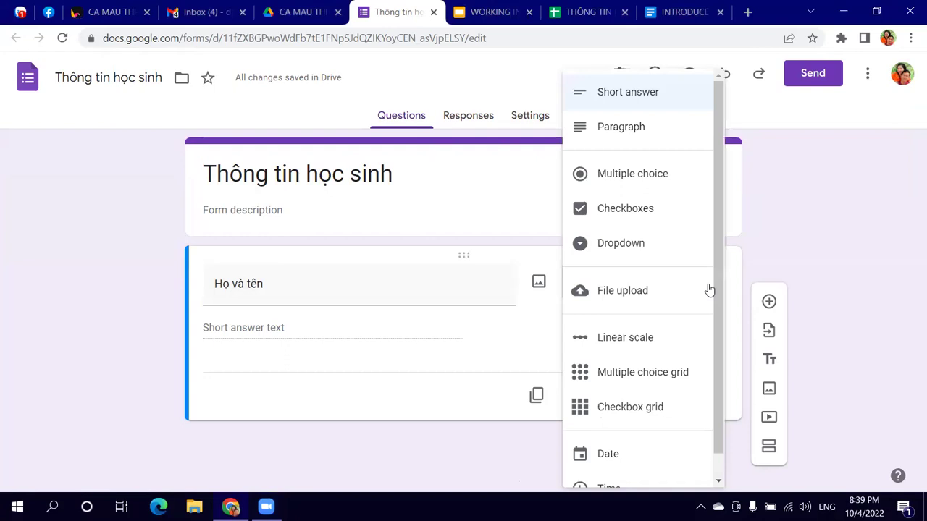
click(366, 357)
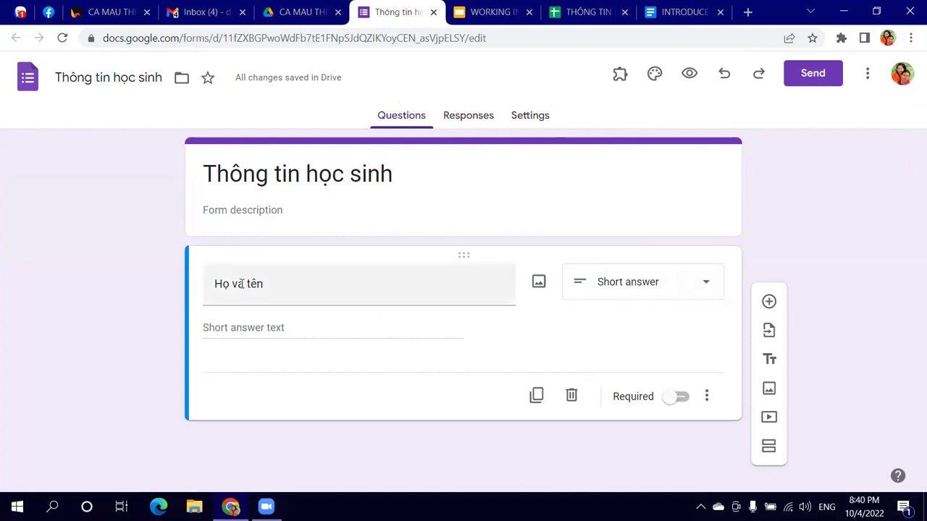
click(634, 287)
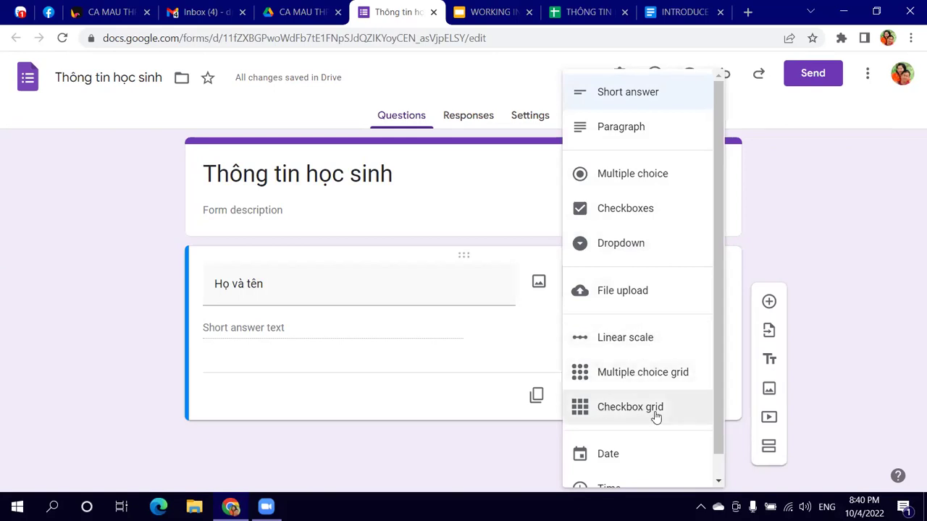
scroll(646, 424, down, 1)
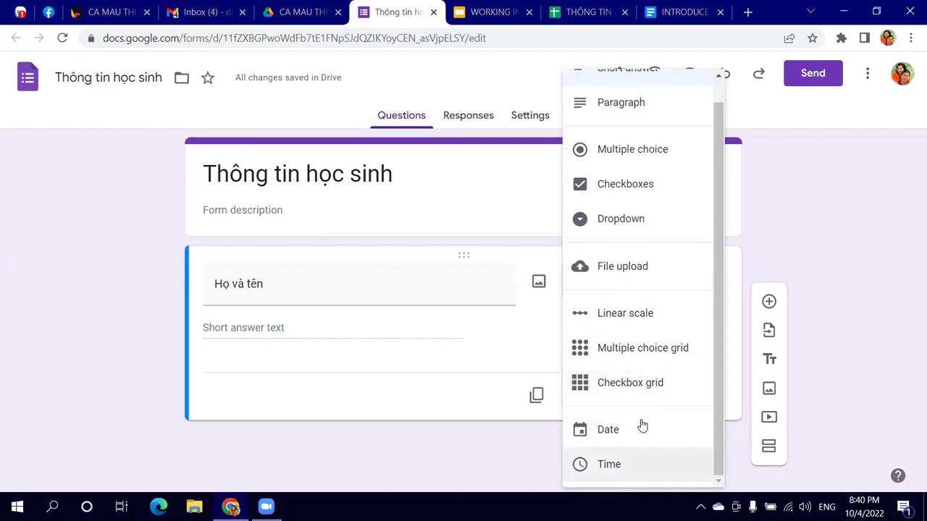
scroll(628, 299, up, 1)
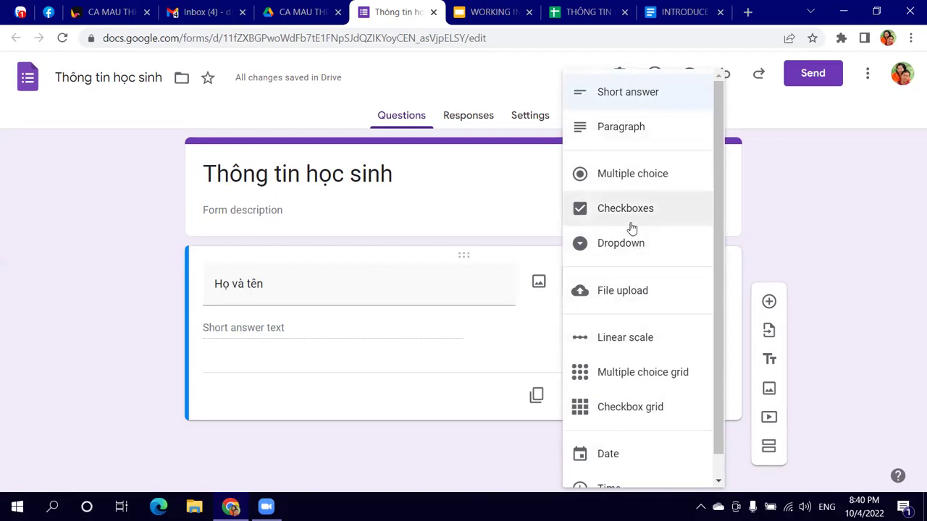
click(389, 401)
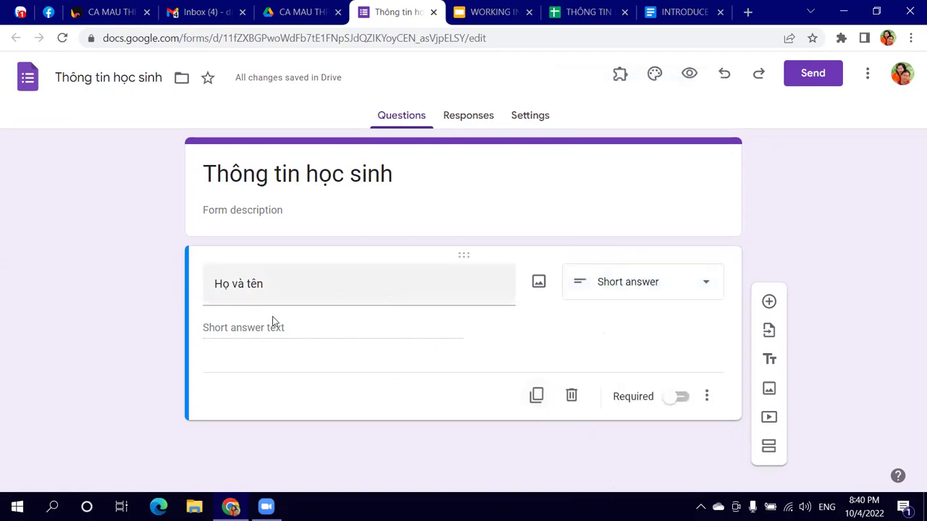
click(685, 402)
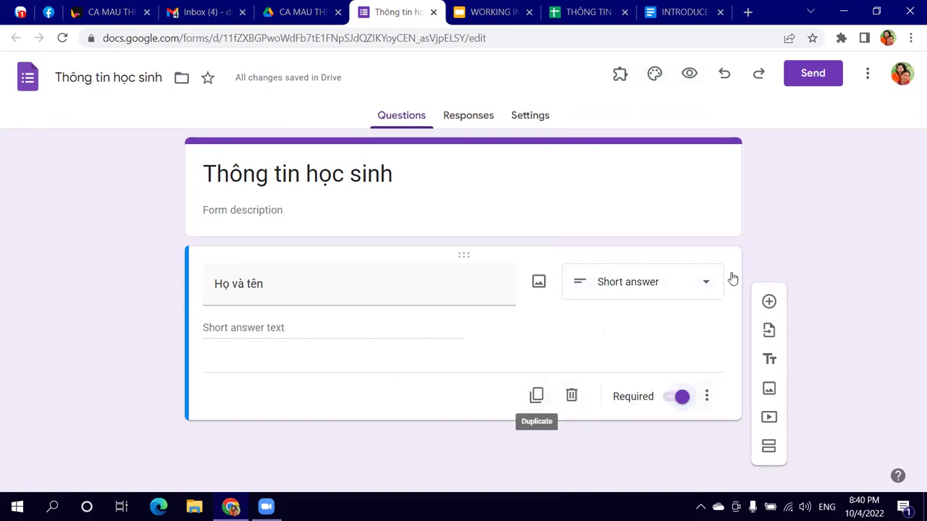
click(769, 301)
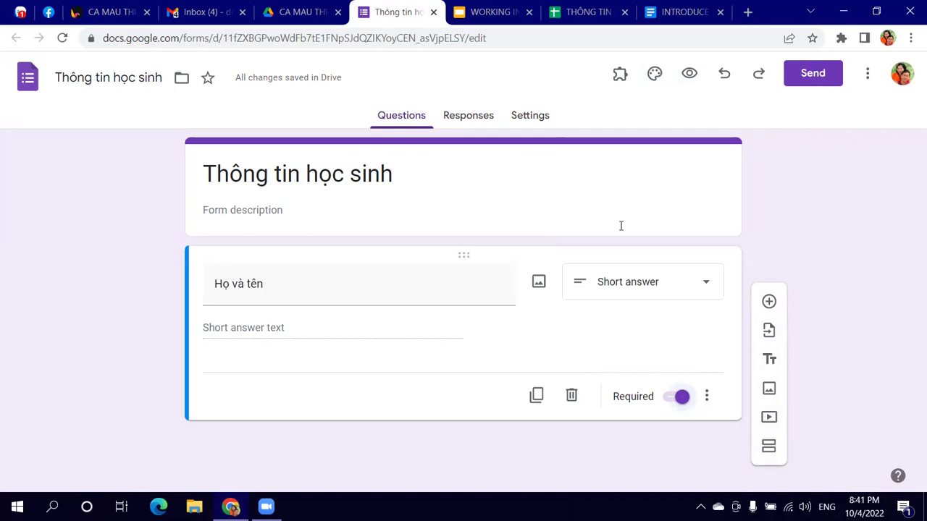
Step: Add an extra section after the first one, then delete it again
click(772, 448)
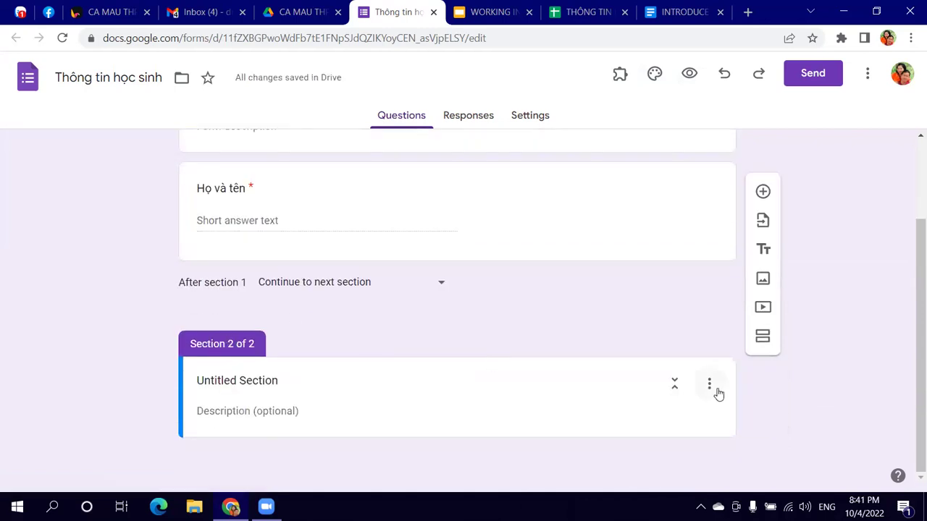
click(711, 389)
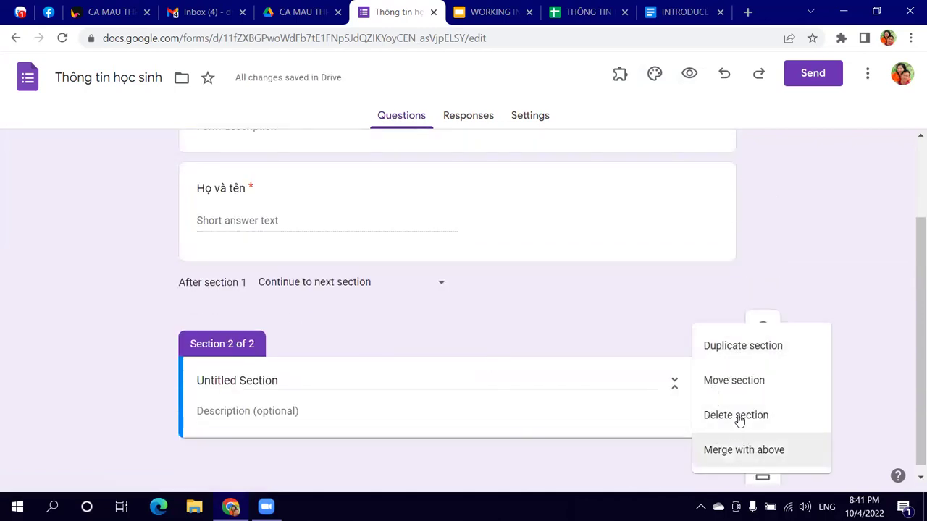
click(739, 419)
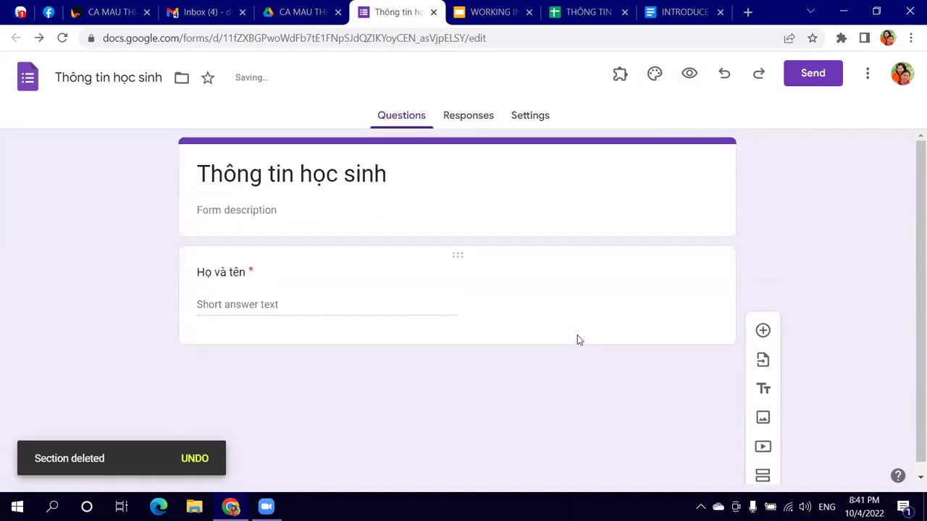
Step: Add a required Date question titled 'Ngay sinh' below 'Họ và tên'
click(583, 309)
click(762, 265)
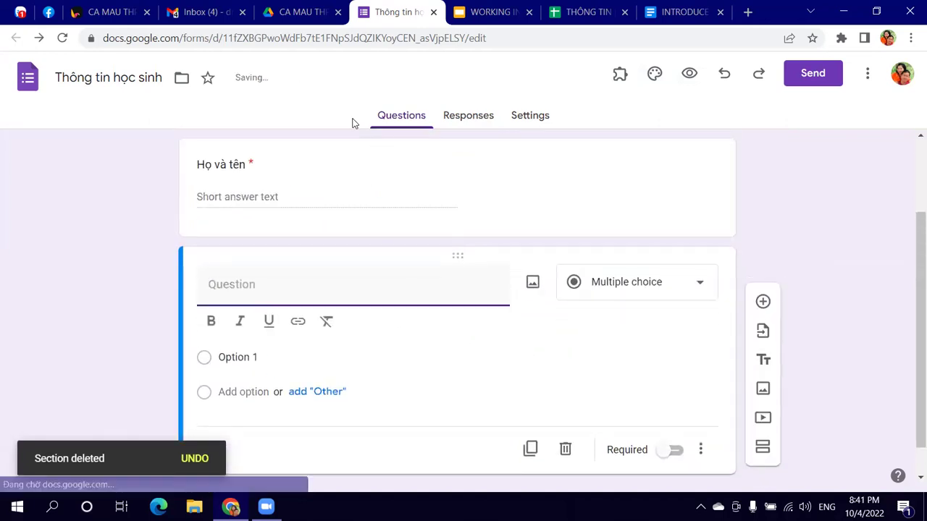
text(Nga)
text(y sinh)
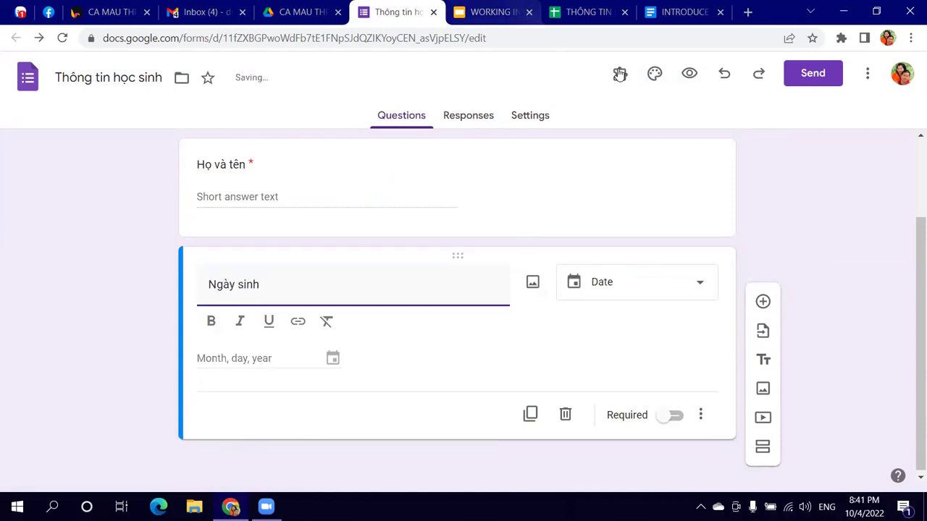
click(706, 291)
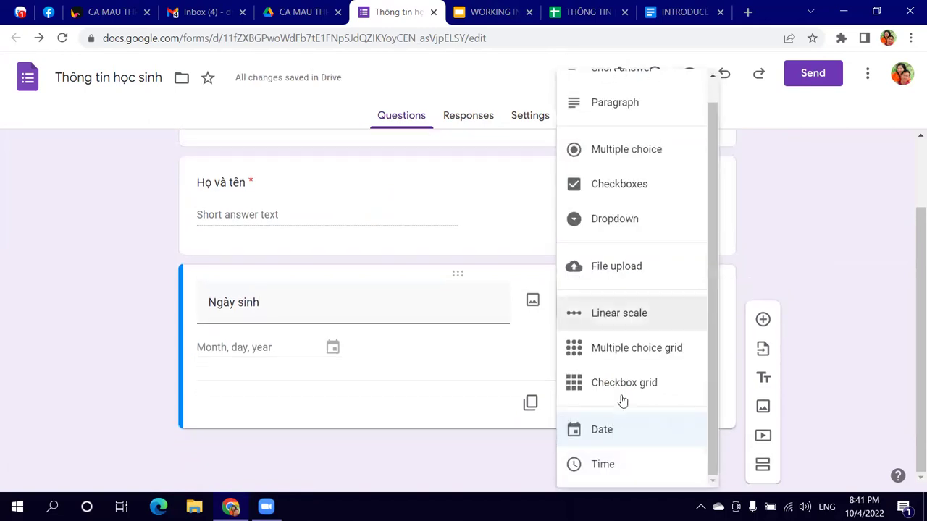
click(614, 427)
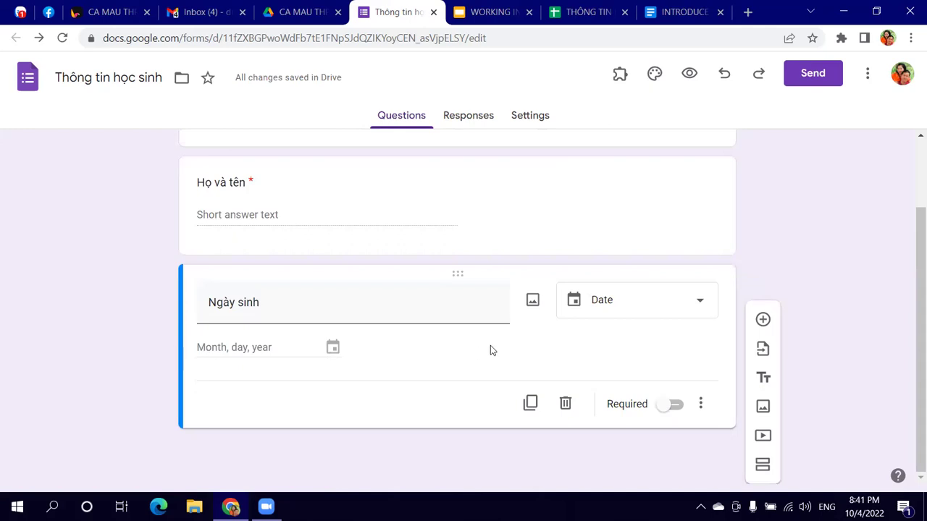
click(665, 406)
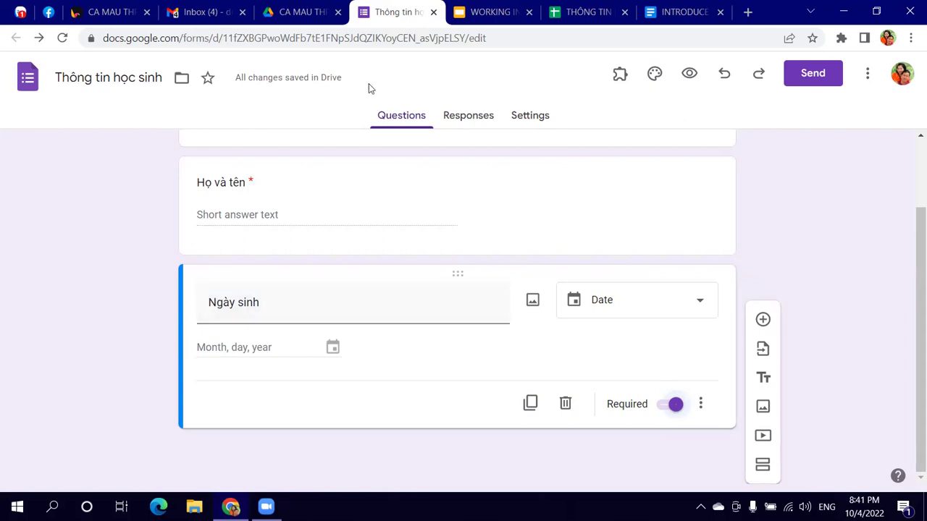
Step: Add a required short-answer question 'Họ tên Cha' below 'Ngày sinh', fixing the title's typo
click(586, 11)
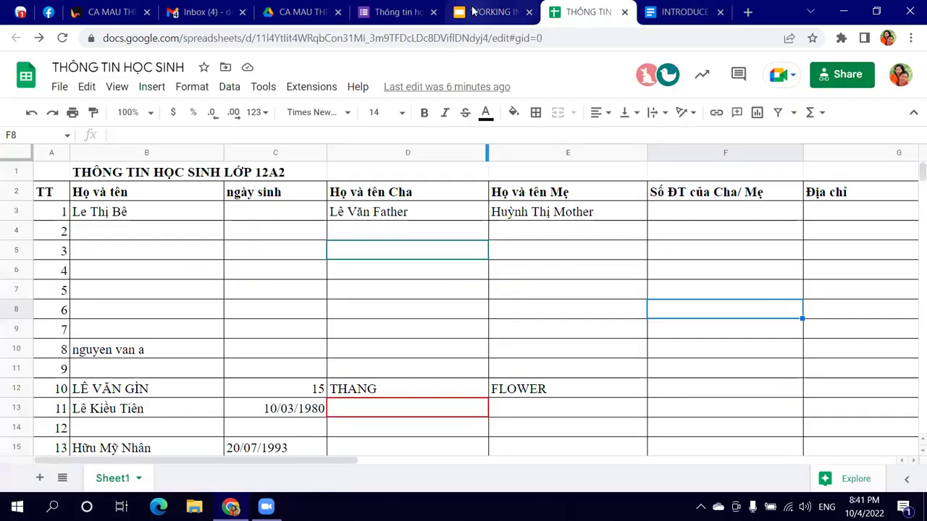
click(387, 12)
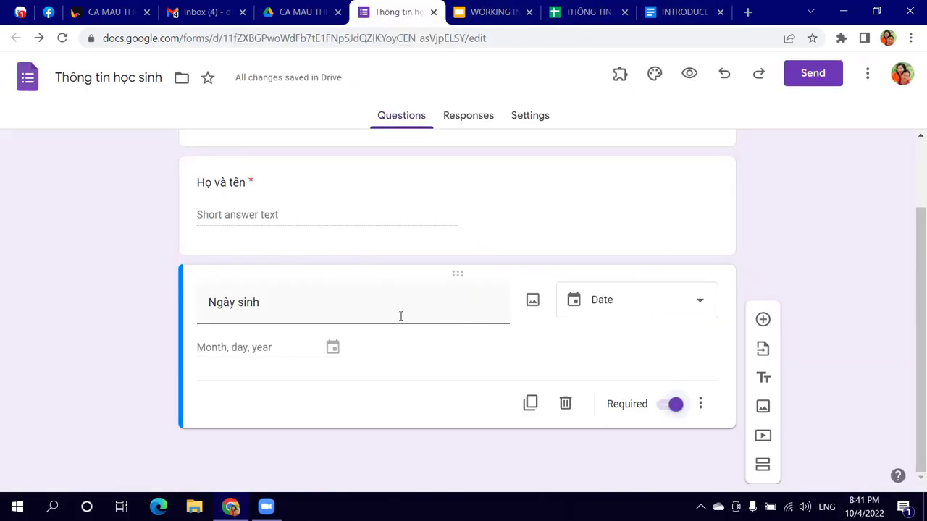
click(762, 319)
text(Ho )
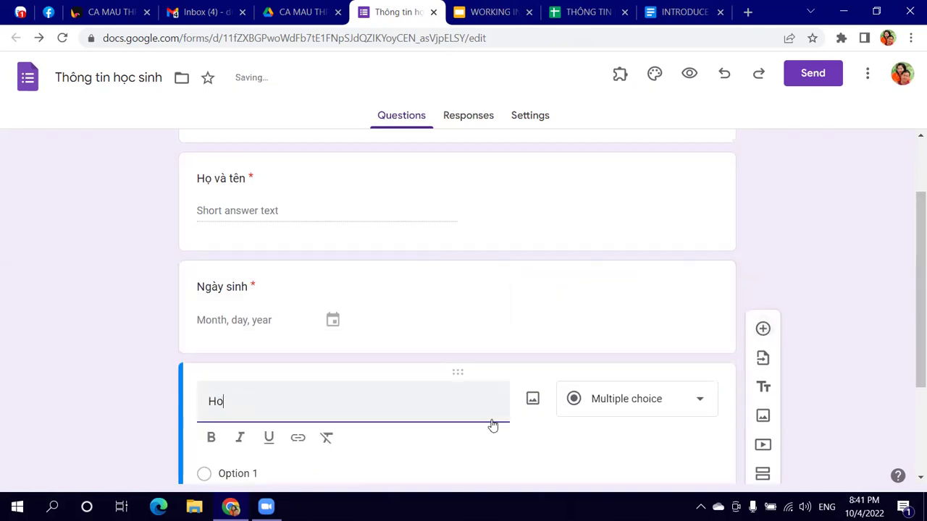
text(tên Chu)
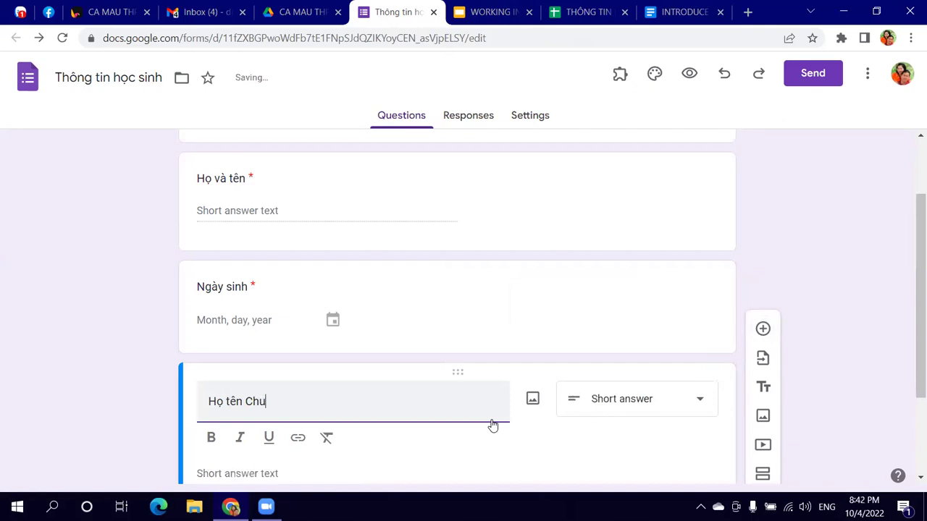
scroll(492, 426, down, 2)
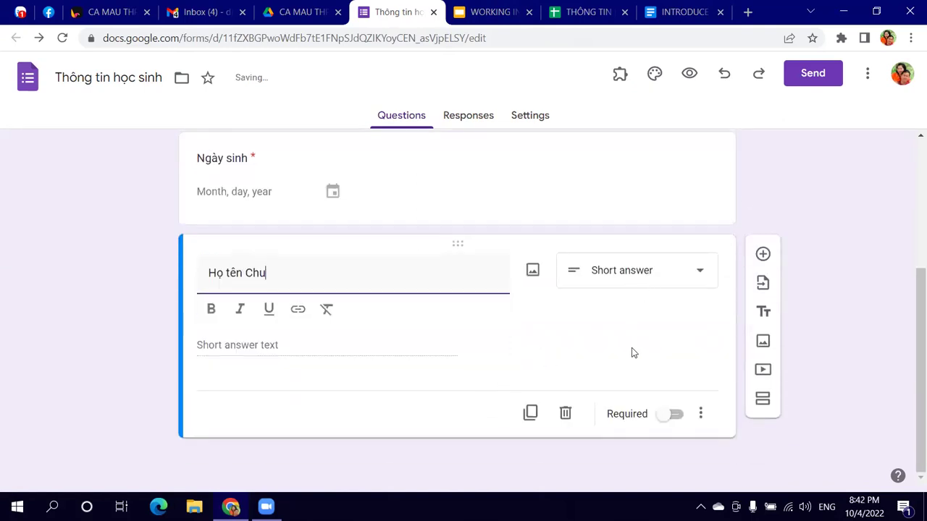
click(666, 414)
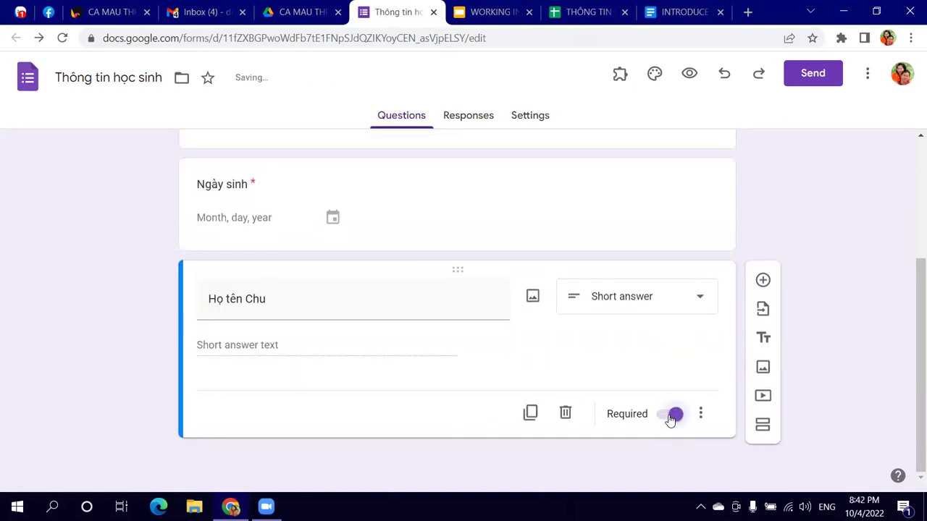
click(287, 308)
click(286, 307)
key(BackSpace)
text(a)
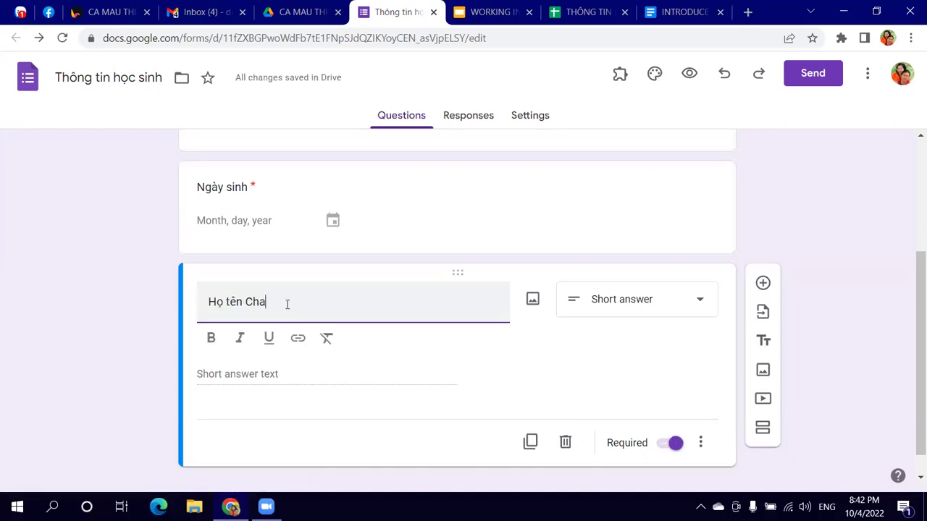
click(513, 402)
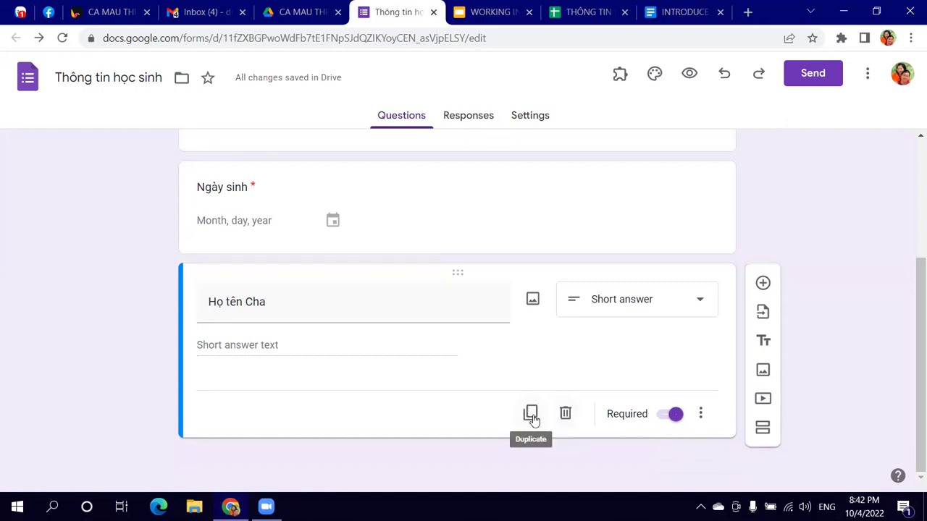
Step: Duplicate the 'Họ tên Cha' question and retitle the copy 'Họ tên Me'
click(531, 413)
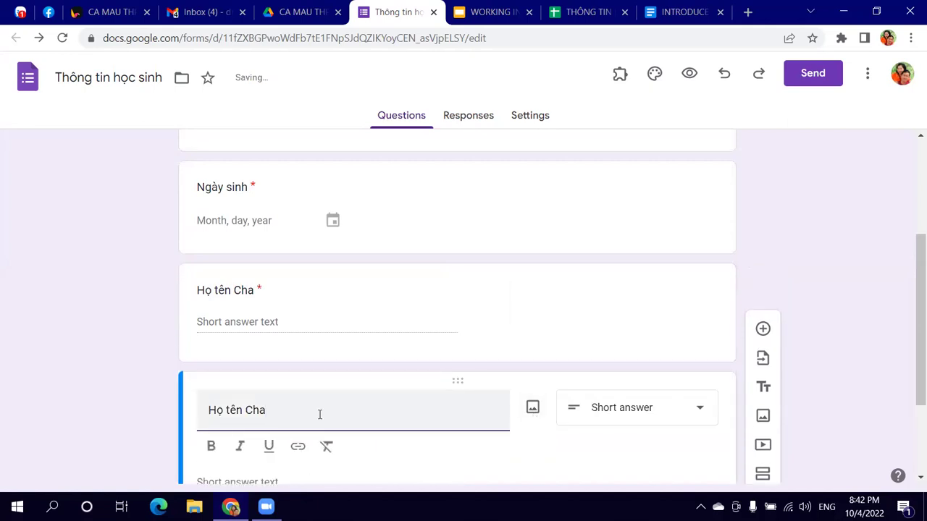
key(BackSpace)
text(Me)
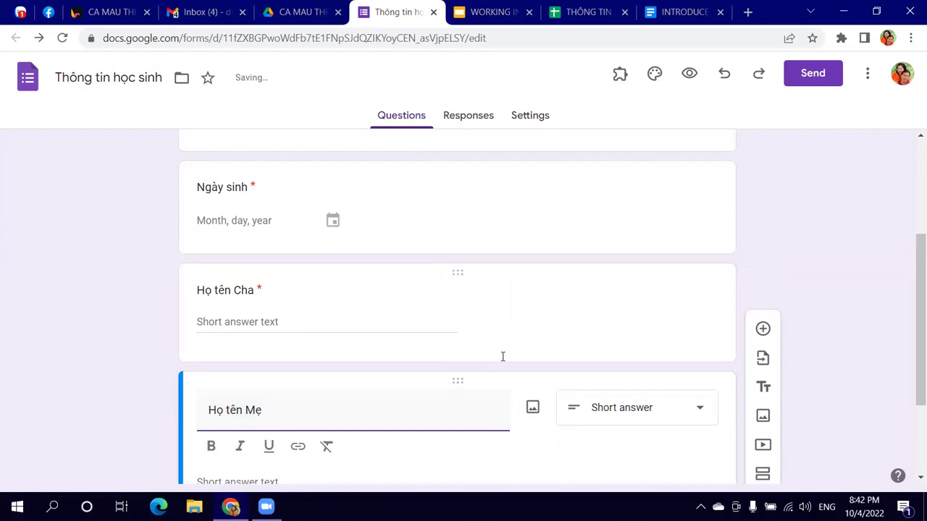
scroll(493, 326, down, 3)
Step: Add a required parents' phone-number question titled 'So ĐT cuả Cha/ M'
click(580, 12)
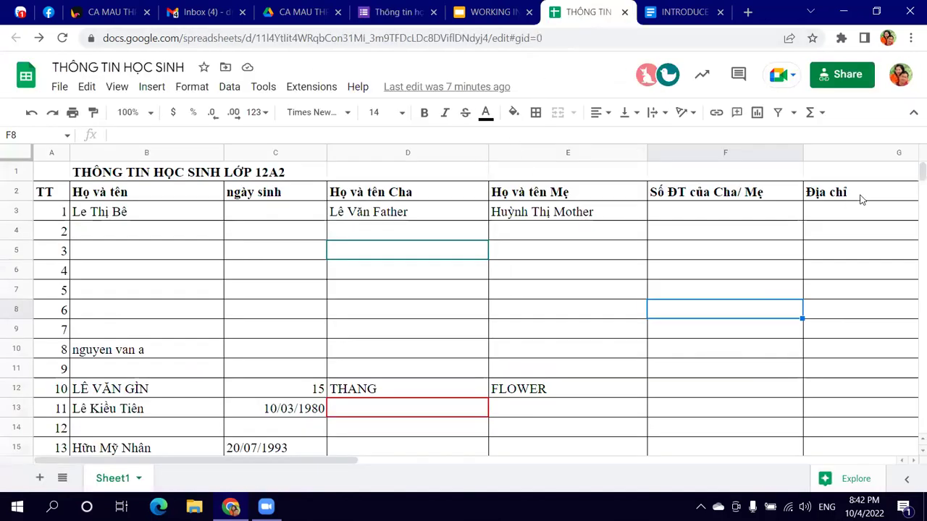
click(397, 13)
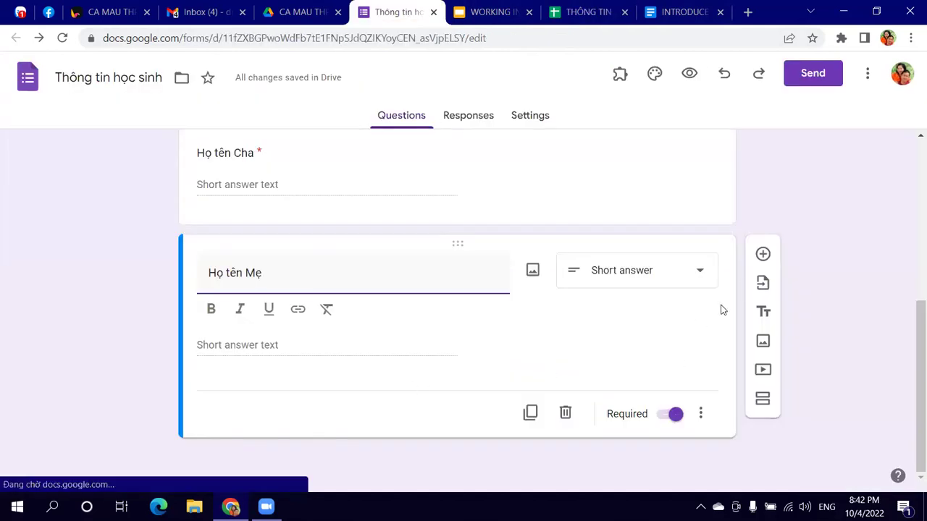
click(763, 255)
text(So)
text( ĐT cu)
text(ả Cha/ Mẹ)
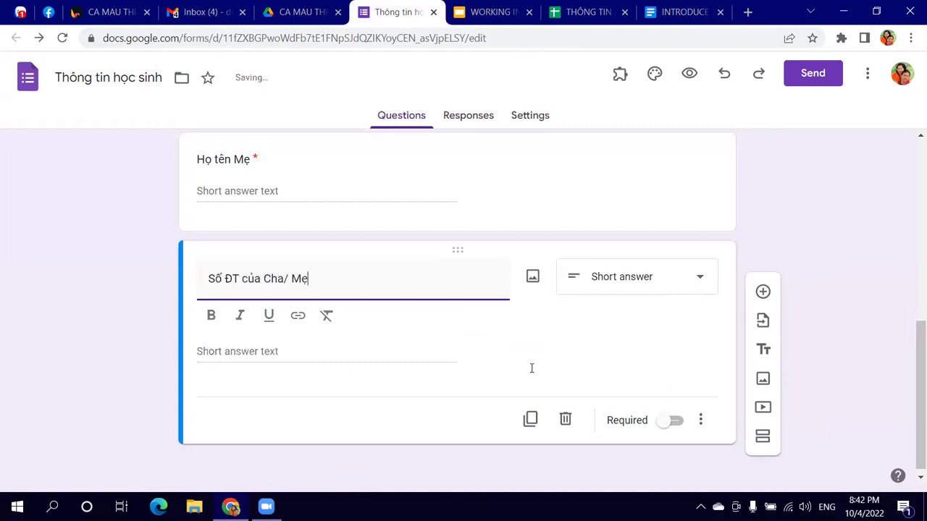
click(668, 420)
Step: Add a required 'Địa chỉ hiện tại' address question, then open the form's Settings
click(763, 314)
text(Địa cihr)
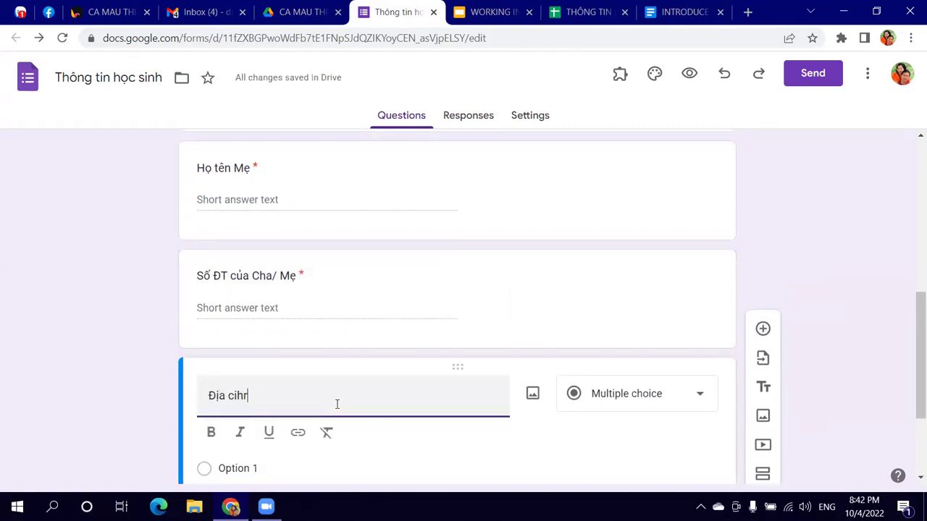
key(BackSpace)
key(BackSpace)
key(BackSpace)
text(hỉ hiện tại)
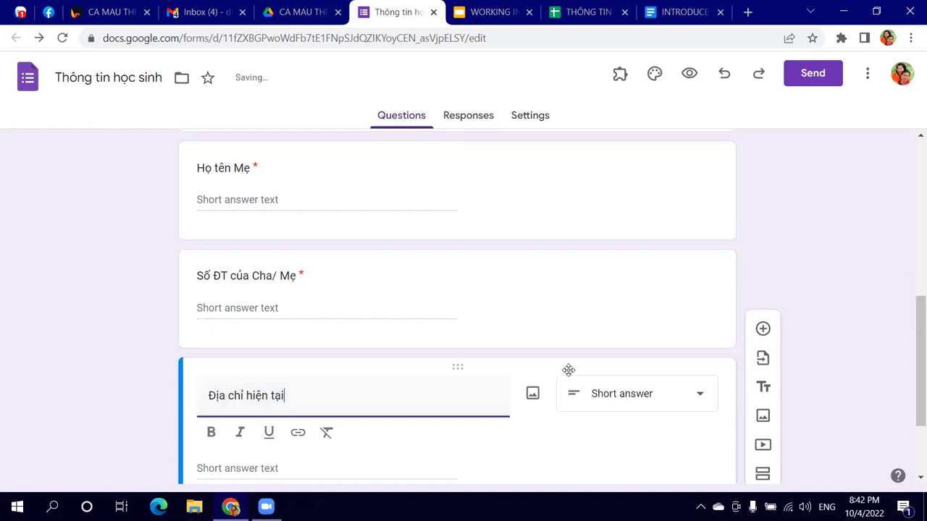
click(664, 420)
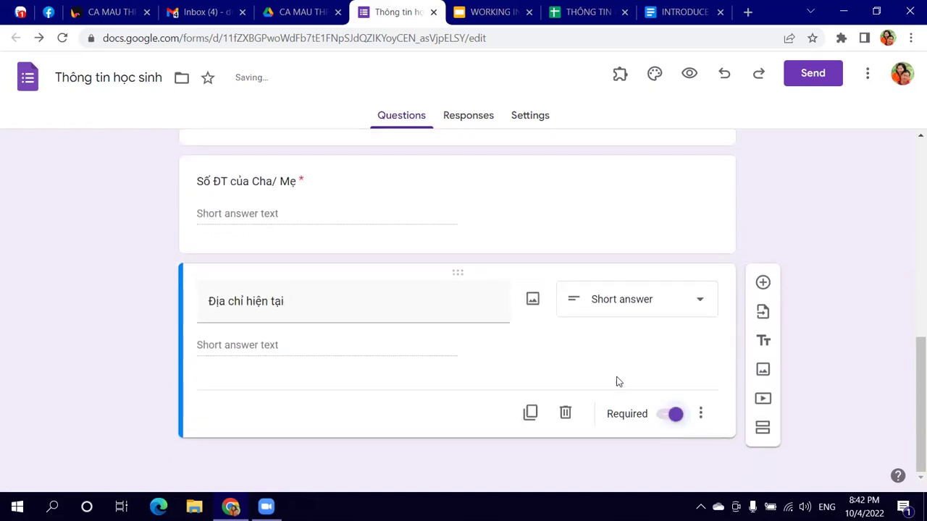
scroll(615, 378, up, 4)
scroll(504, 383, up, 4)
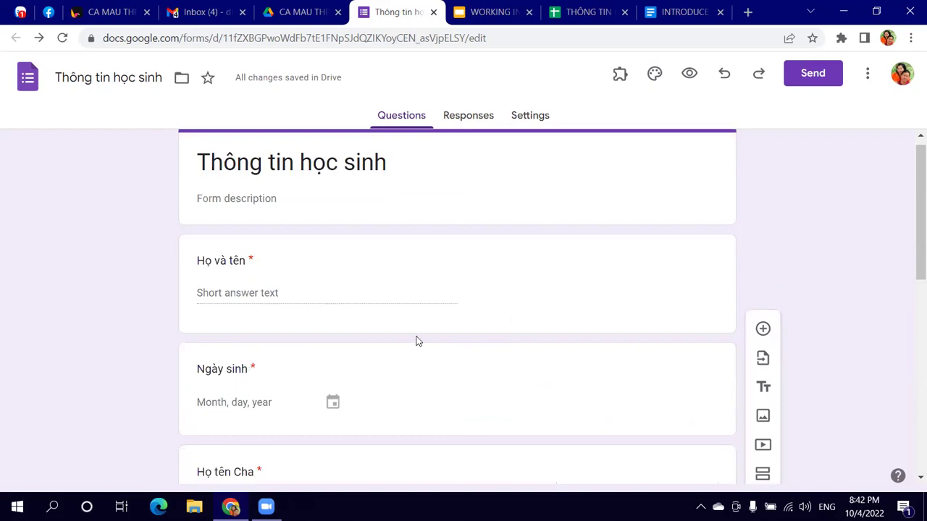
scroll(420, 338, down, 3)
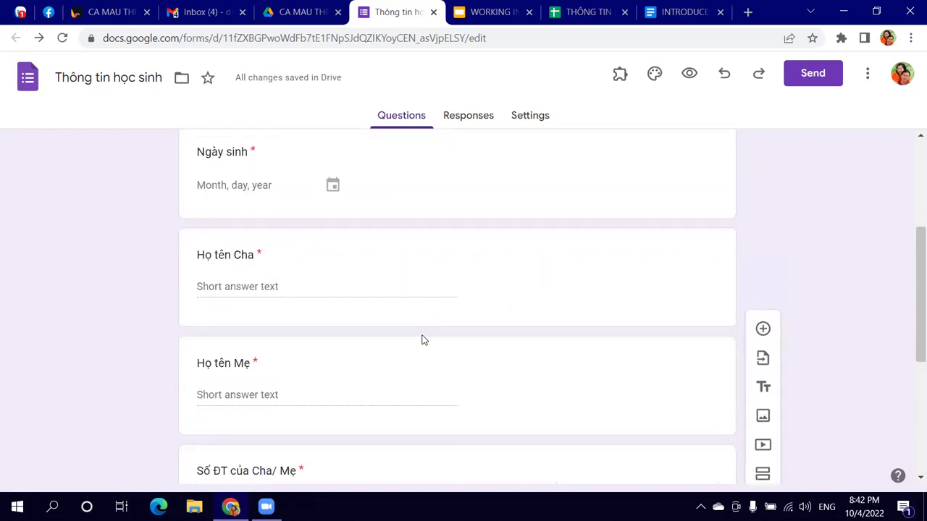
scroll(424, 341, up, 3)
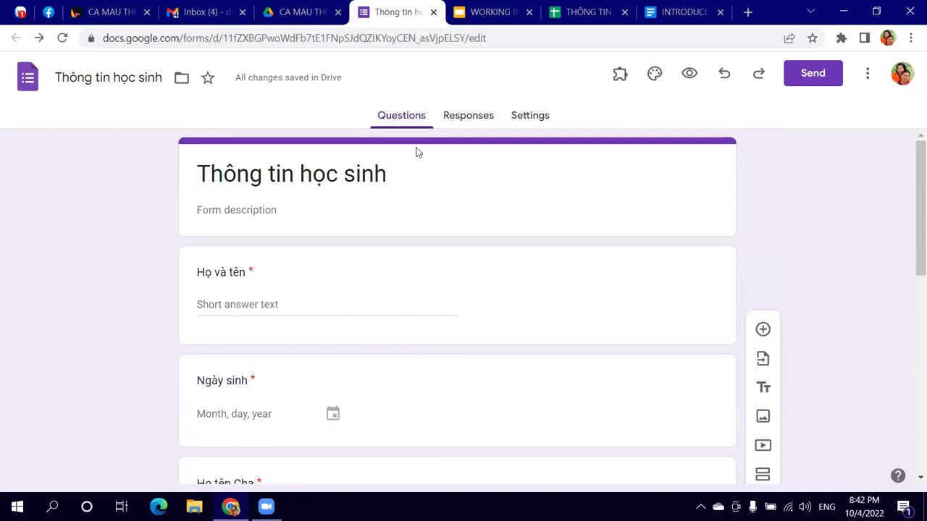
click(534, 120)
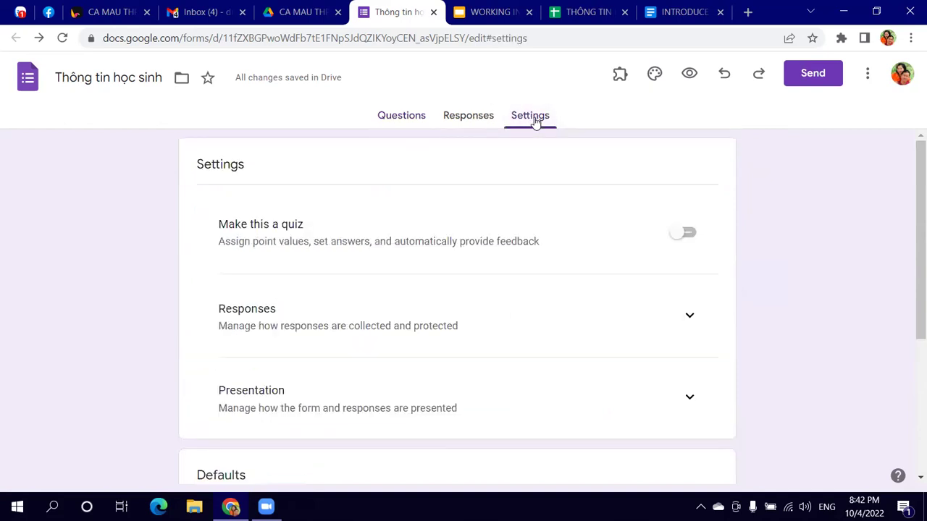
Step: Under Responses, turn off restricting responses to university users
scroll(623, 247, down, 2)
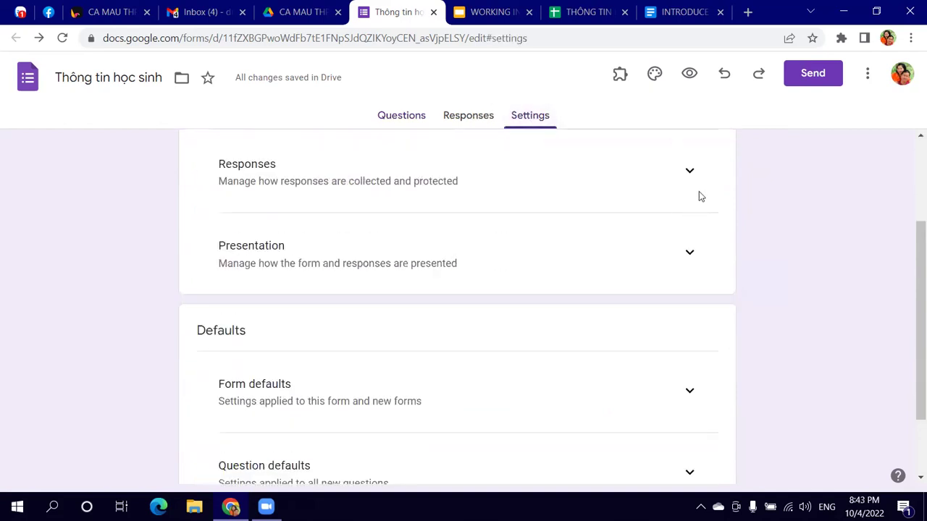
click(690, 174)
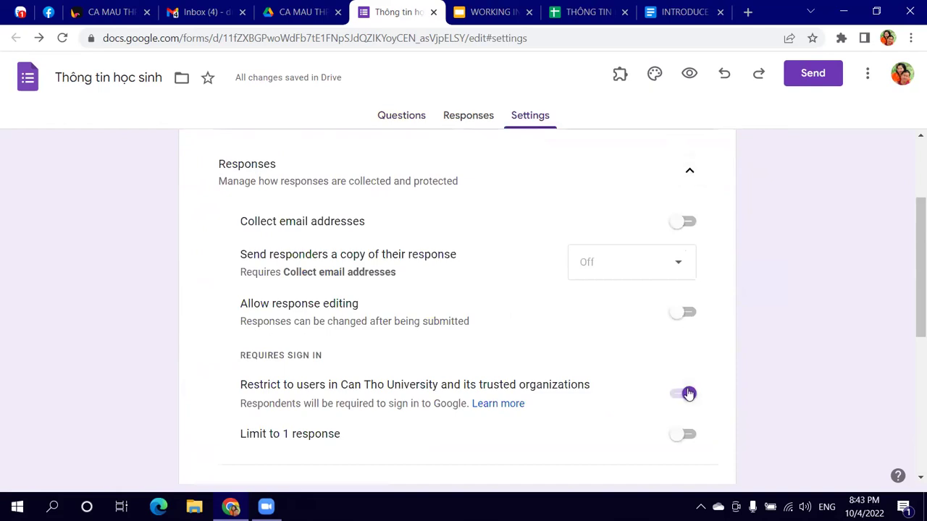
click(689, 394)
scroll(677, 323, up, 2)
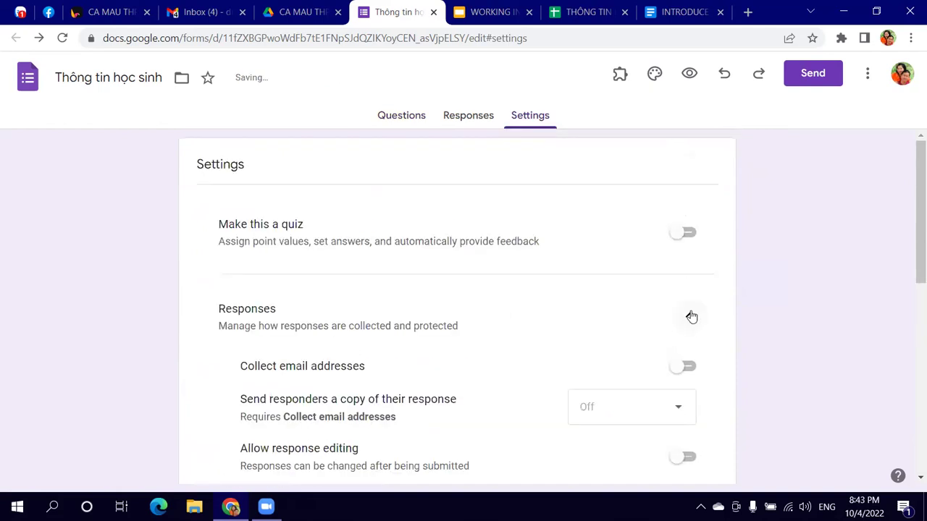
click(692, 316)
Step: Under Presentation, turn off Show link to submit another response
scroll(679, 221, down, 3)
click(689, 183)
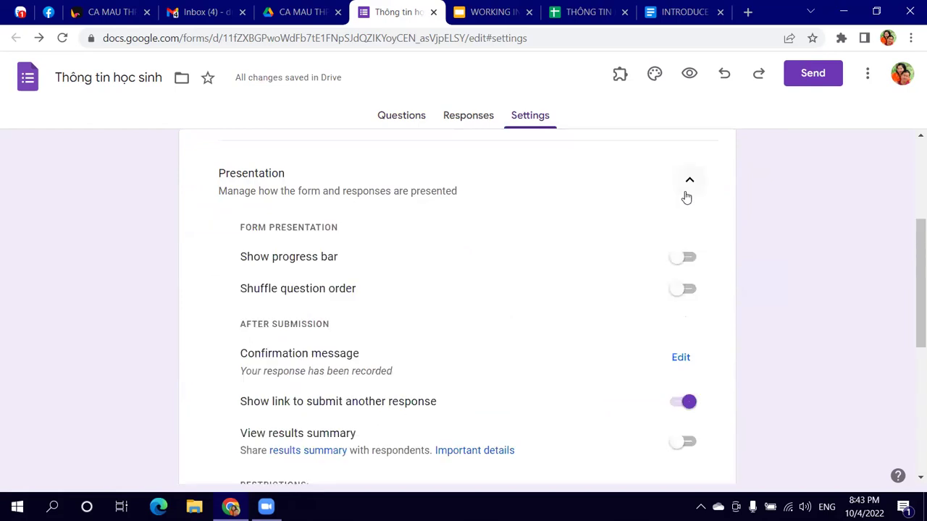
click(688, 403)
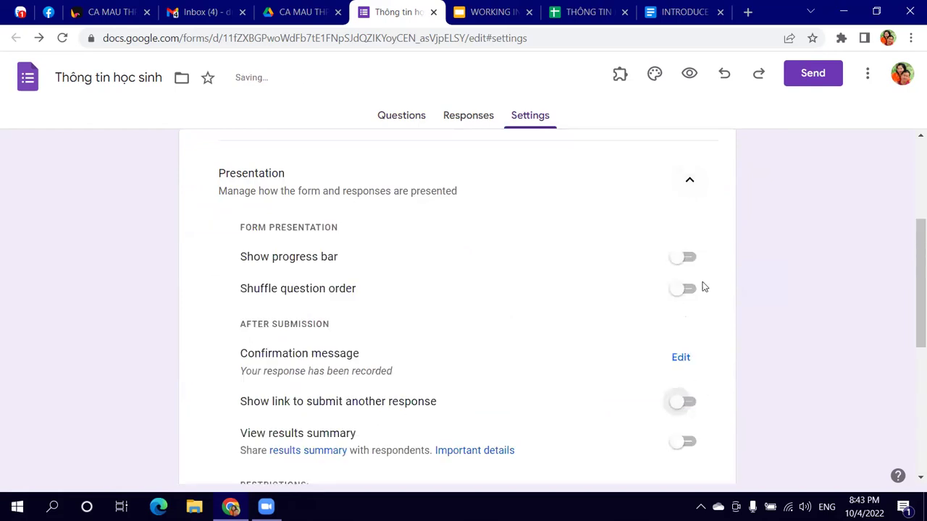
click(690, 181)
Step: Look through the form and question defaults, then start editing the confirmation message
click(692, 322)
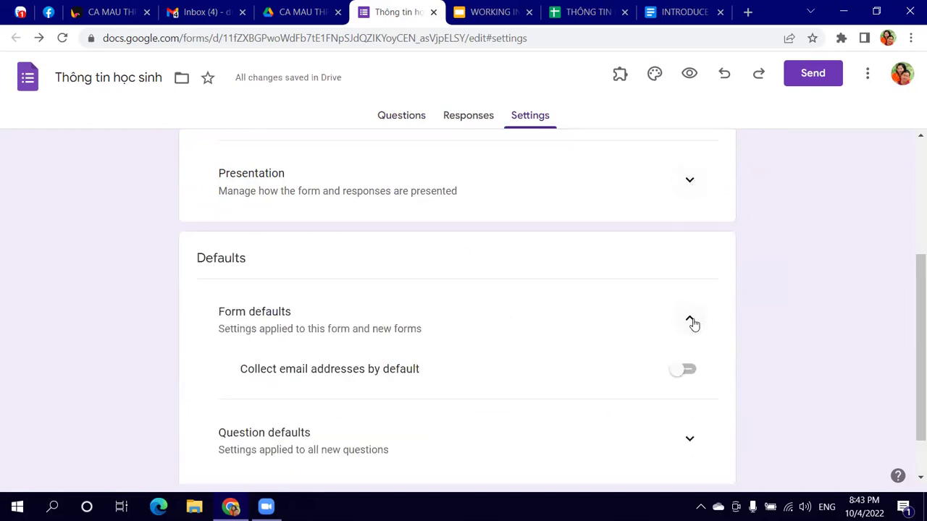
scroll(693, 334, down, 1)
click(691, 379)
scroll(691, 380, down, 1)
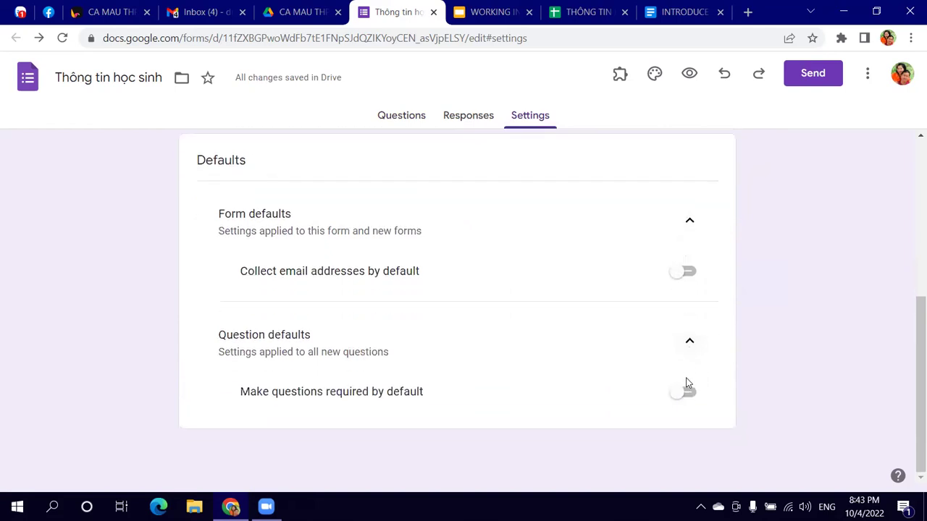
click(689, 343)
click(690, 261)
scroll(674, 275, up, 3)
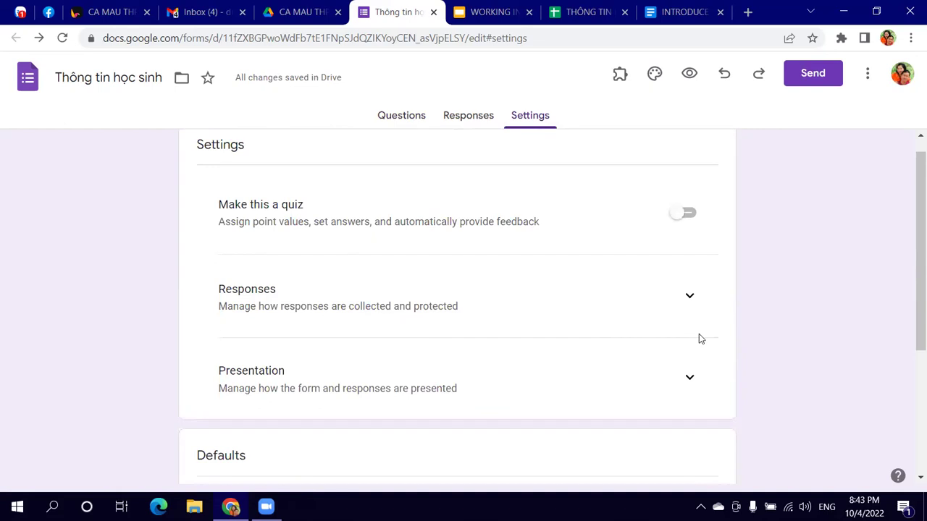
click(691, 379)
scroll(660, 374, down, 3)
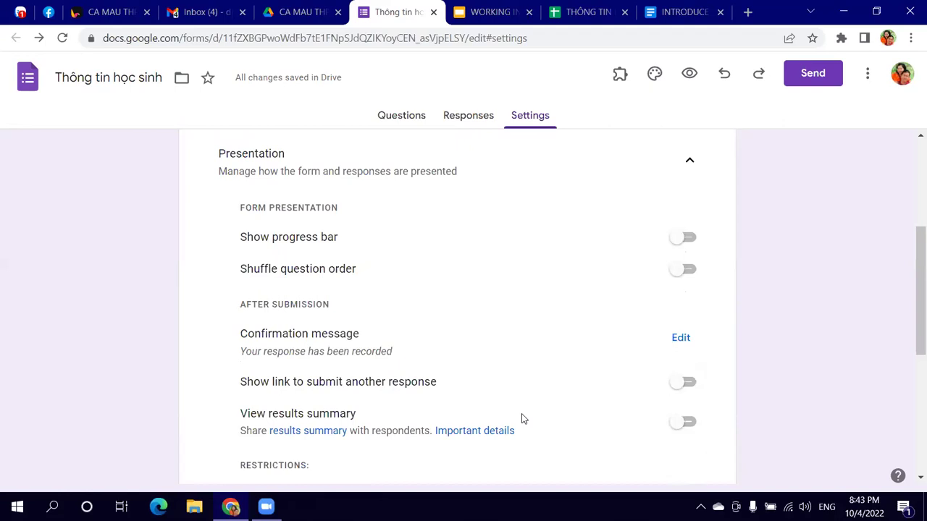
click(687, 341)
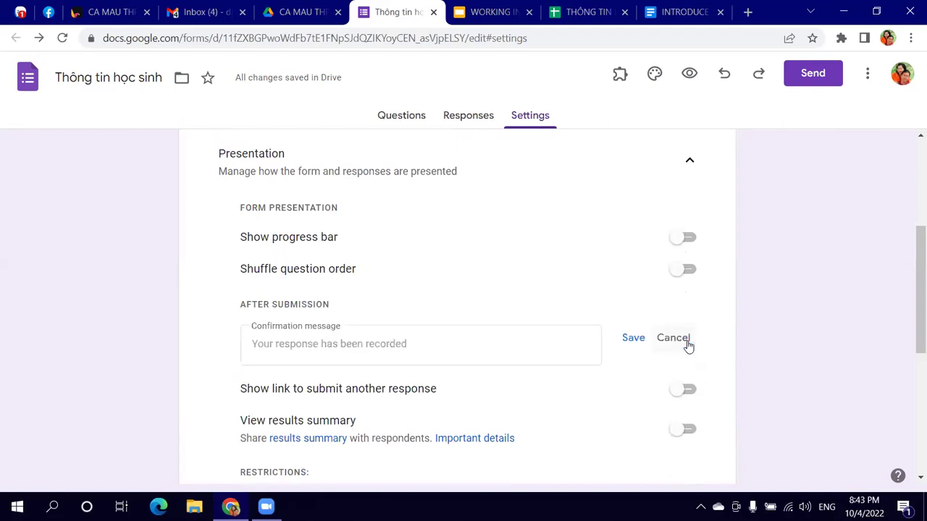
Step: Write the confirmation message 'Cám ơn em đã điền thông tin xong!'
scroll(343, 326, up, 2)
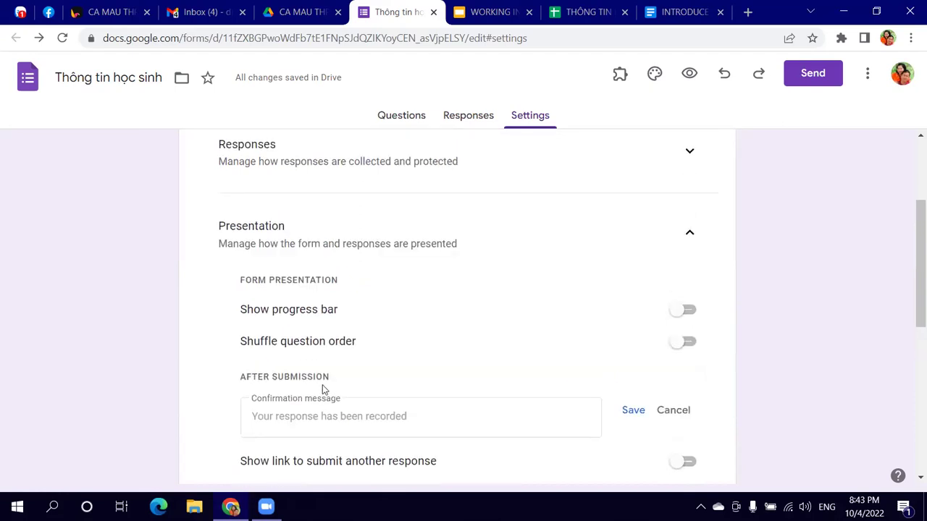
scroll(408, 354, down, 2)
click(425, 350)
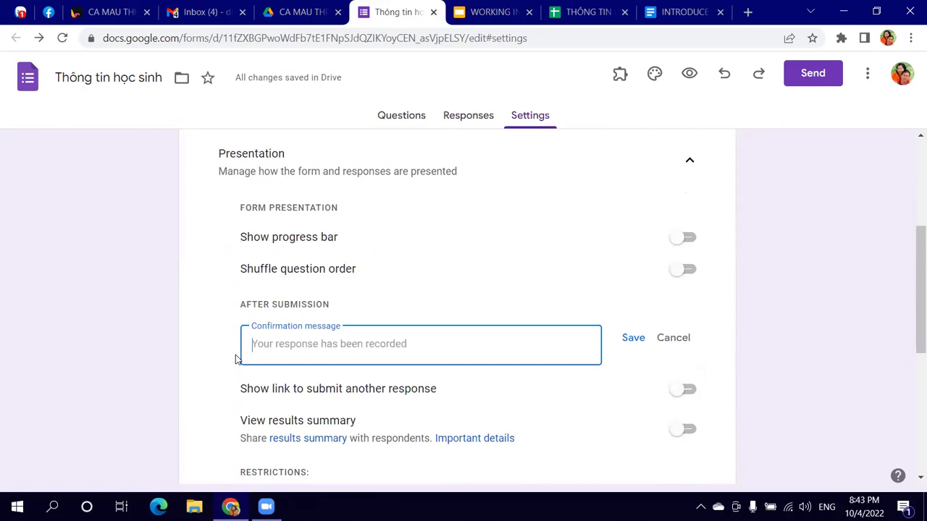
text(Em đã oan)
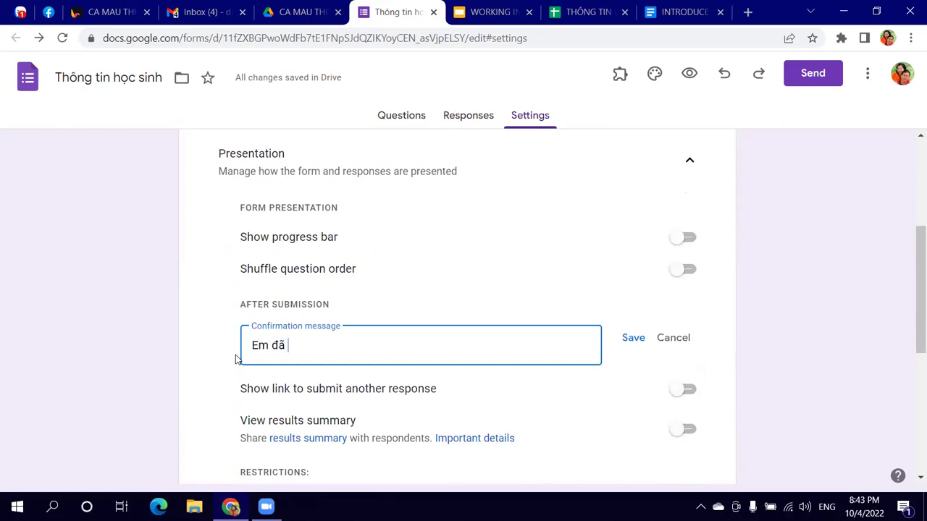
key(BackSpace)
key(BackSpace)
key(BackSpace)
text(hoàn thàn)
key(BackSpace)
key(BackSpace)
key(BackSpace)
key(BackSpace)
key(BackSpace)
key(BackSpace)
text(đe)
key(BackSpace)
key(BackSpace)
text(cou)
key(BackSpace)
key(BackSpace)
text(ung cap đủ các thông tin, cam ơn)
key(BackSpace)
key(BackSpace)
key(BackSpace)
key(BackSpace)
key(BackSpace)
key(BackSpace)
key(BackSpace)
key(BackSpace)
key(BackSpace)
key(BackSpace)
key(BackSpace)
key(BackSpace)
key(BackSpace)
key(BackSpace)
key(BackSpace)
key(BackSpace)
key(BackSpace)
key(BackSpace)
key(BackSpace)
key(BackSpace)
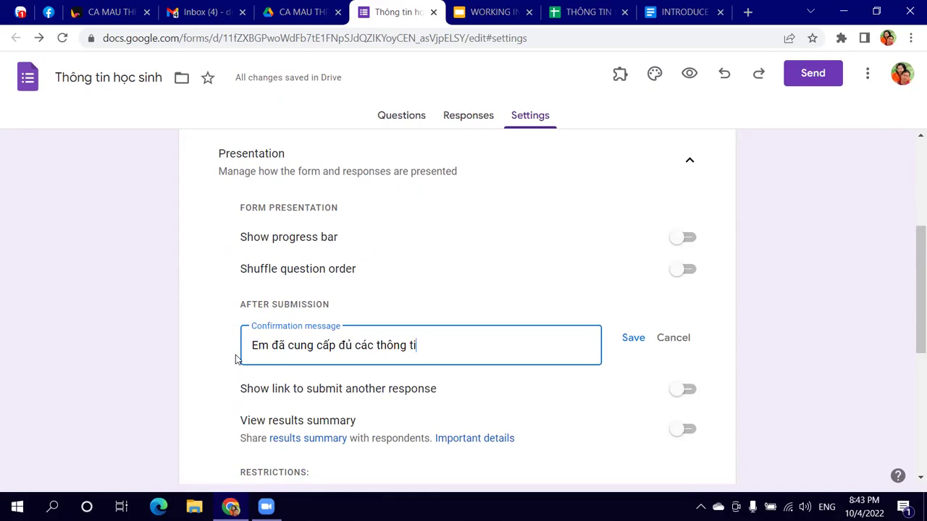
key(BackSpace)
key(BackSpace)
key(BackSpace)
key(BackSpace)
key(BackSpace)
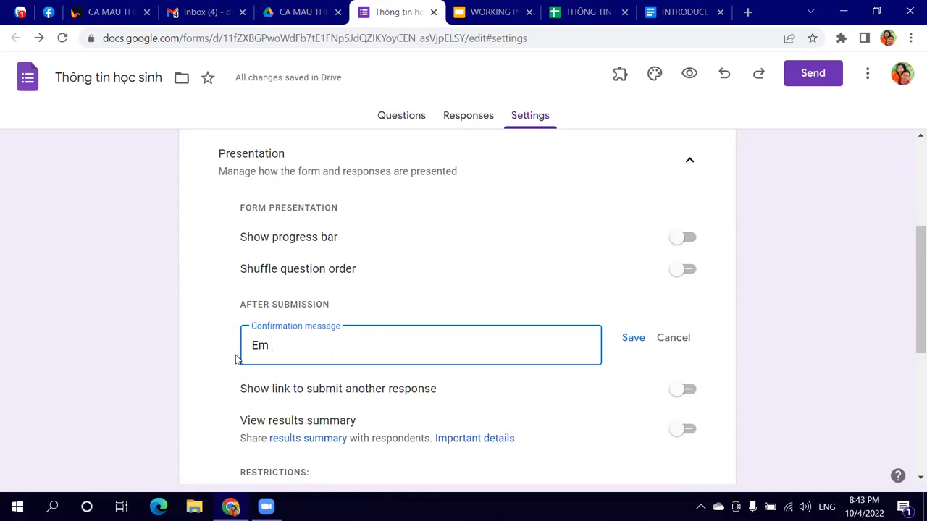
text(Cám )
text(ơn)
text( em đã hoàn ta)
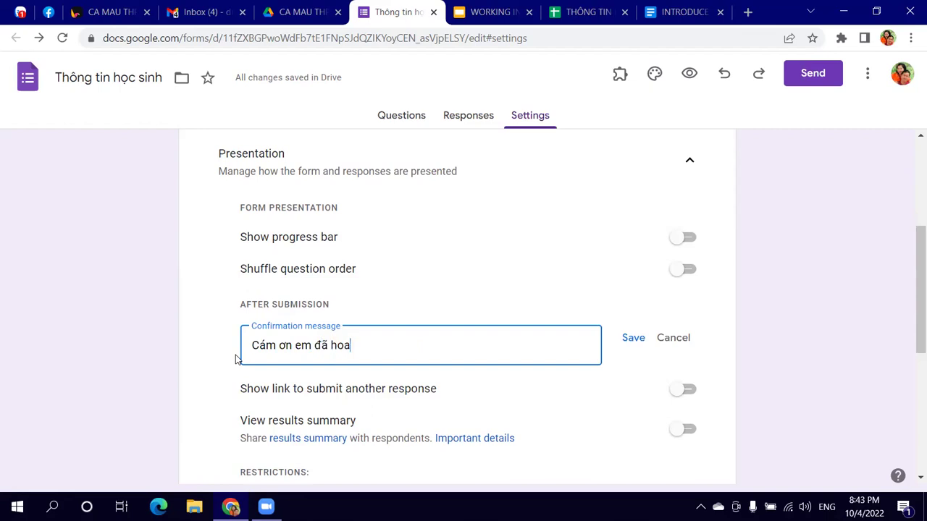
text(nhf)
key(BackSpace)
key(BackSpace)
key(BackSpace)
text(hafnh)
key(BackSpace)
key(BackSpace)
key(BackSpace)
key(BackSpace)
key(BackSpace)
key(BackSpace)
key(BackSpace)
text(cux)
key(BackSpace)
key(BackSpace)
text(điền thông t)
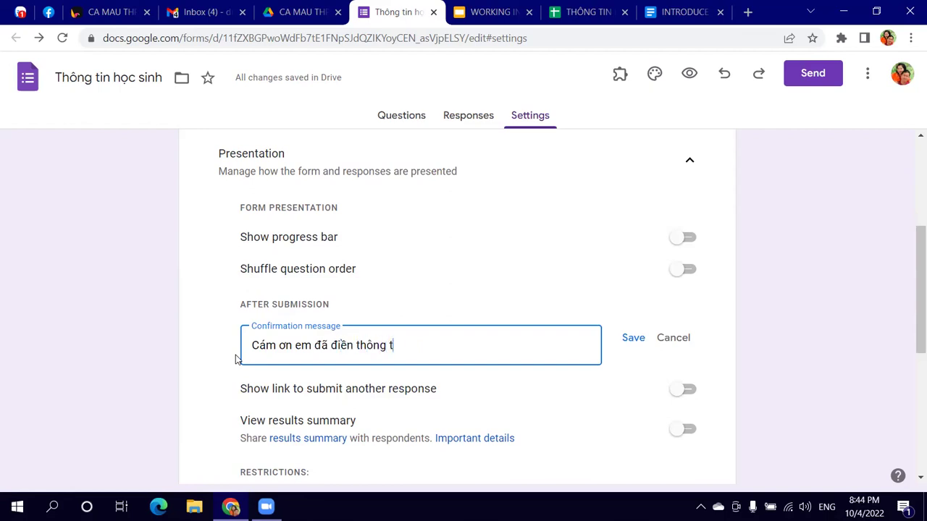
text(in xong!)
Step: Save the new confirmation message and go back to the Questions tab
click(629, 342)
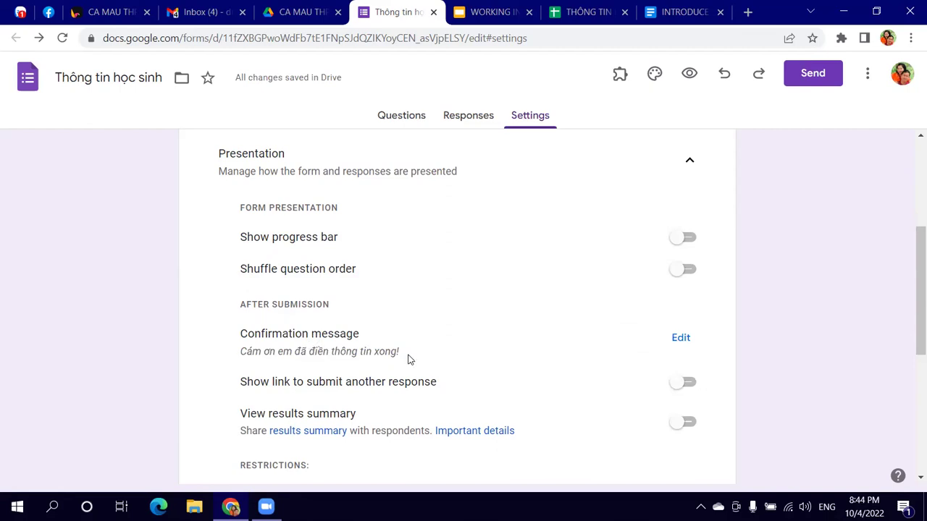
scroll(403, 296, down, 3)
scroll(404, 297, up, 4)
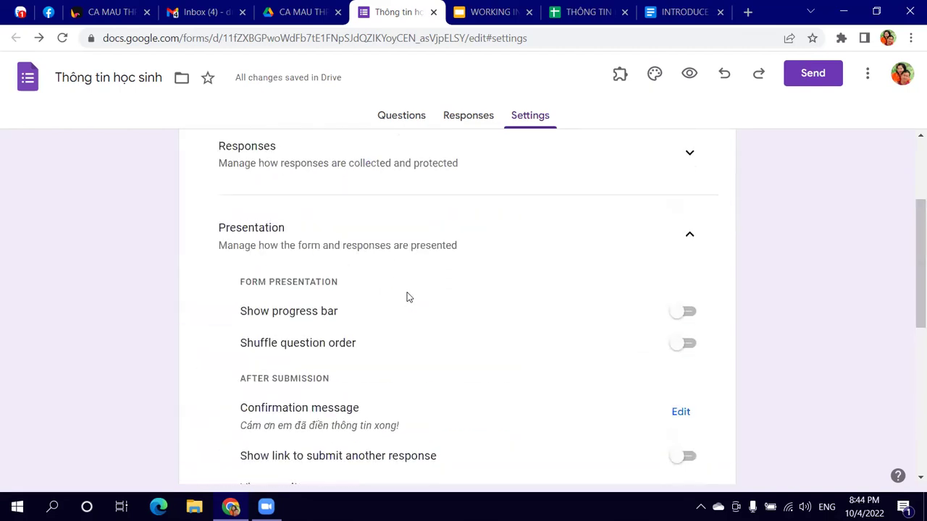
scroll(449, 296, up, 3)
click(382, 118)
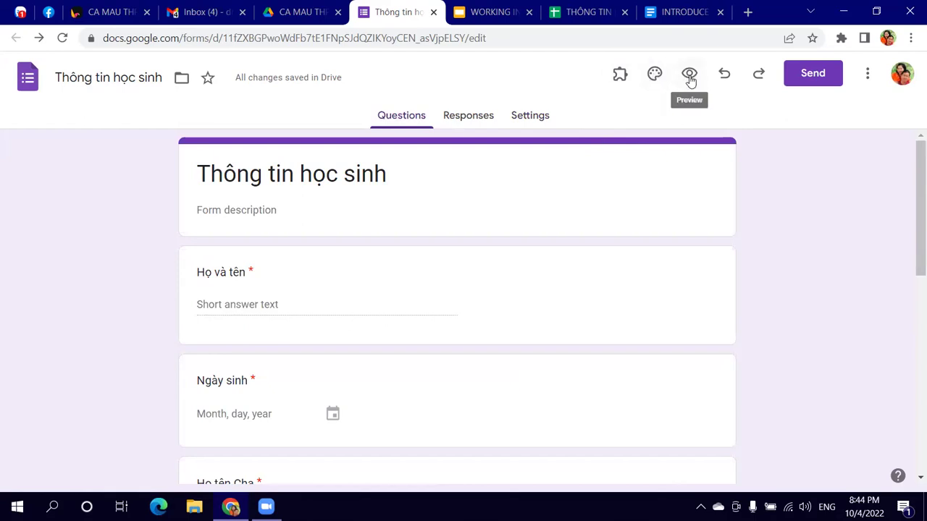
Step: Scroll through the respondent preview of 'Thông tin học sinh', then close the preview tab
click(690, 76)
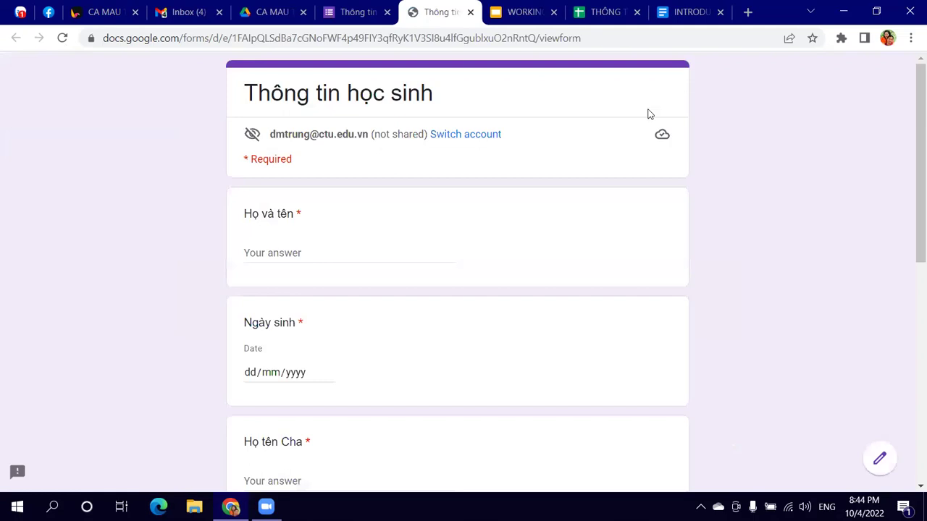
scroll(463, 259, down, 3)
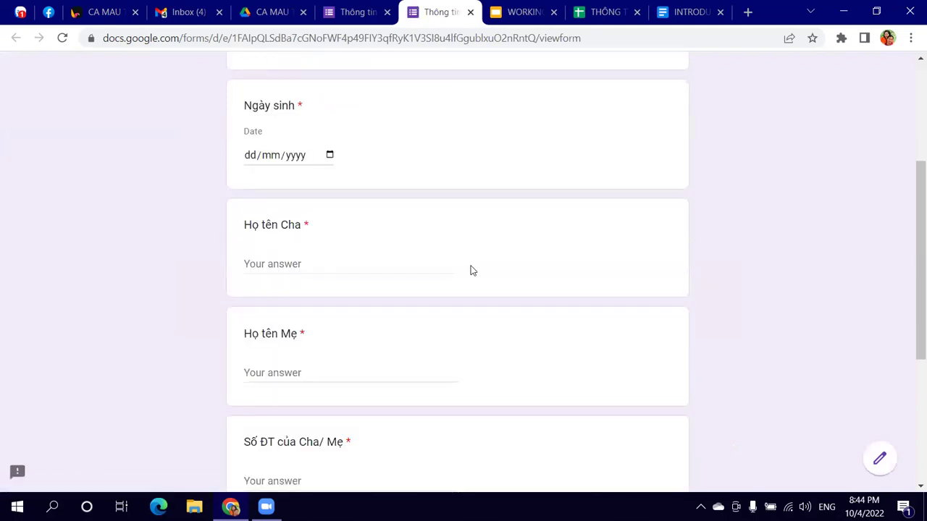
scroll(474, 273, down, 4)
scroll(421, 326, up, 7)
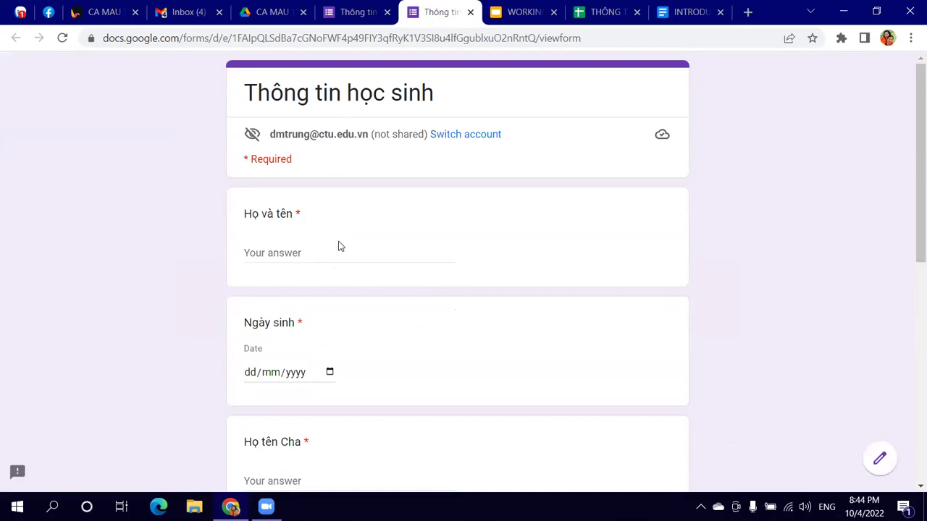
scroll(340, 248, down, 1)
scroll(341, 252, down, 5)
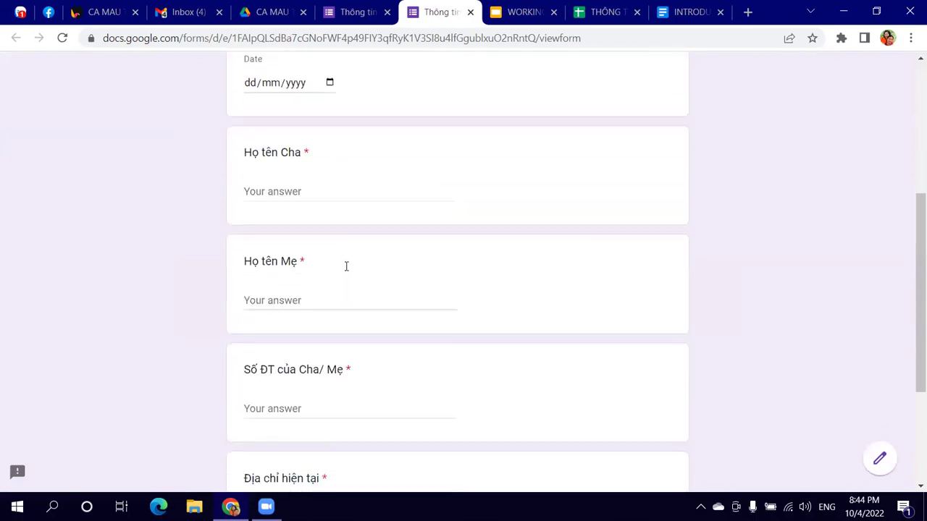
scroll(352, 283, down, 1)
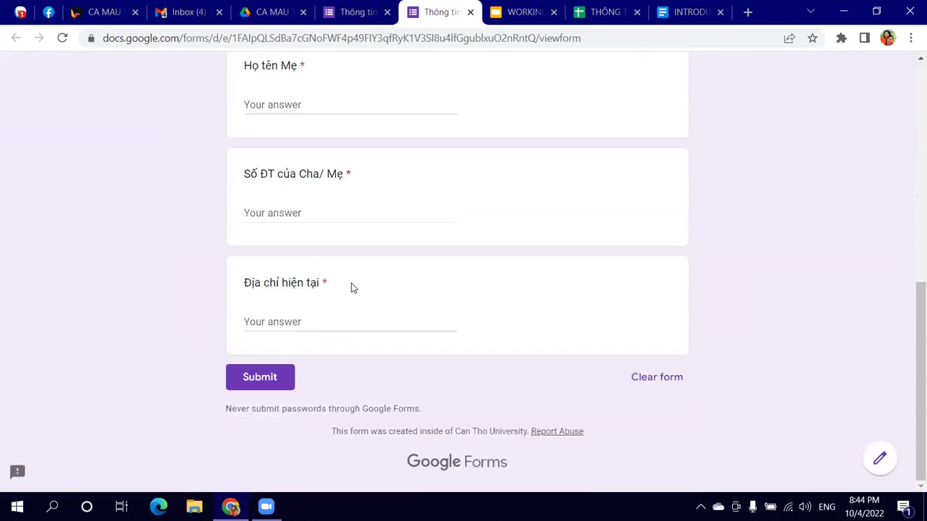
scroll(353, 341, up, 6)
scroll(354, 344, down, 5)
scroll(355, 346, down, 1)
scroll(401, 298, up, 1)
scroll(401, 294, up, 10)
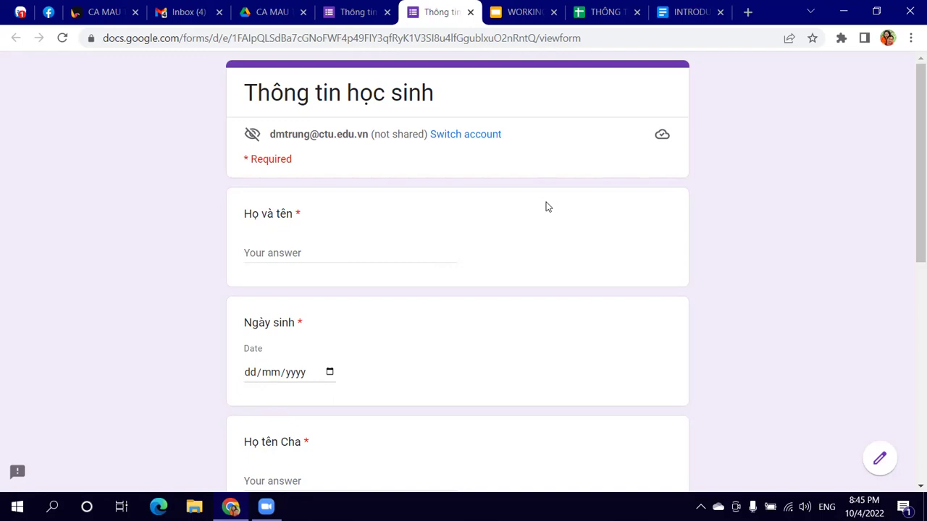
scroll(486, 225, down, 7)
scroll(484, 253, up, 5)
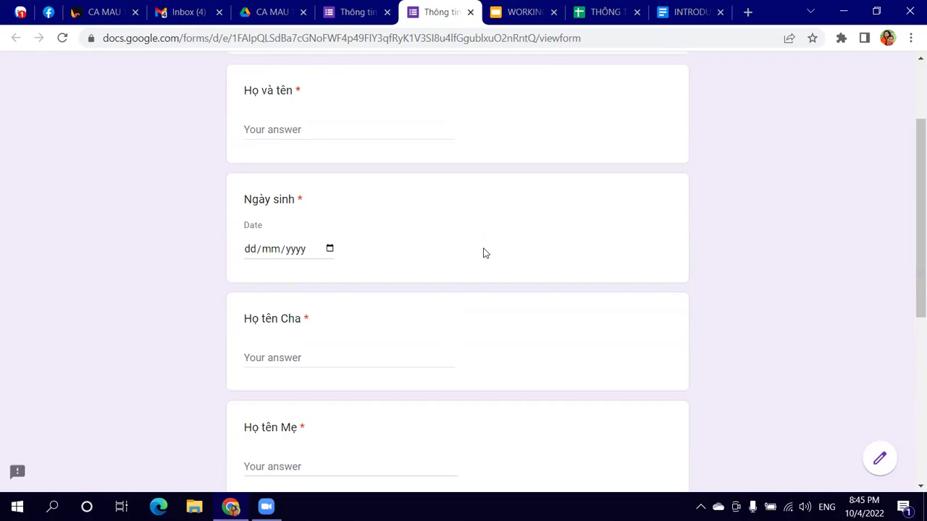
click(362, 14)
click(450, 13)
click(470, 12)
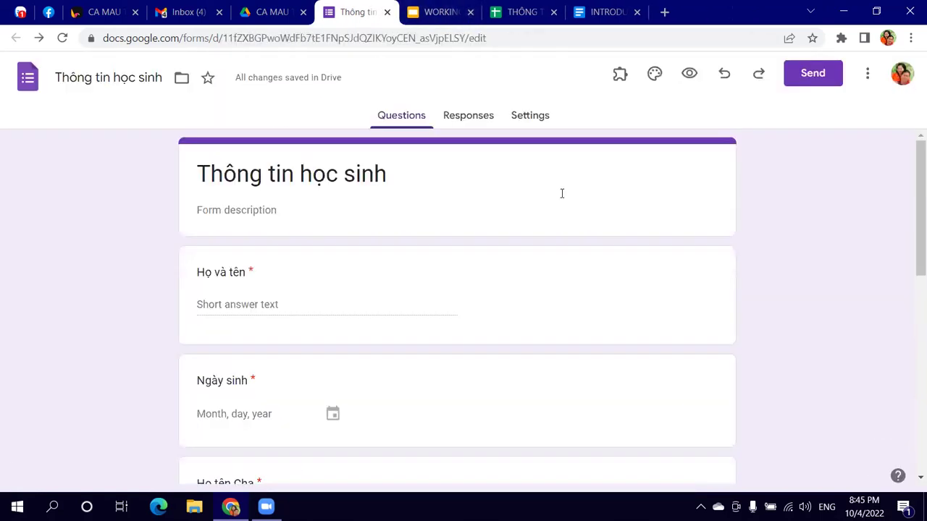
Step: Copy the shortened forms.gle link to the form from the Send form dialog
click(811, 76)
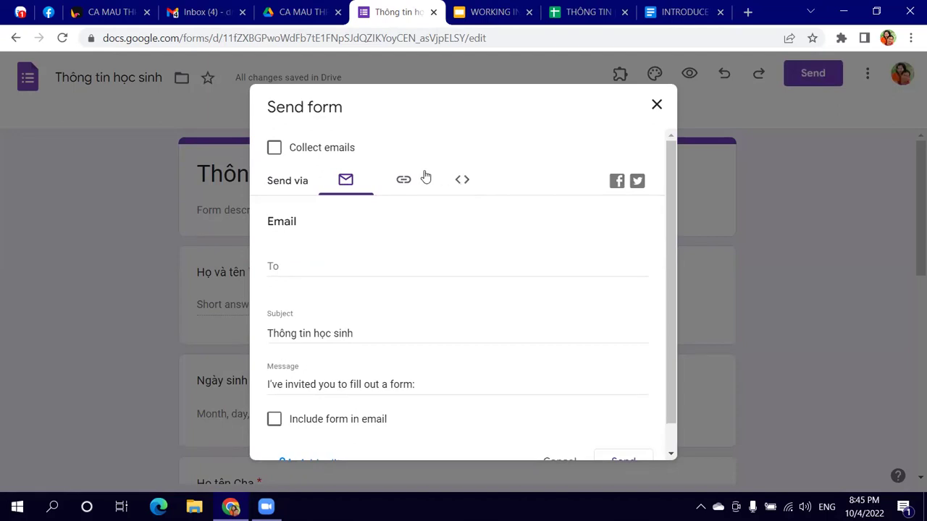
click(403, 180)
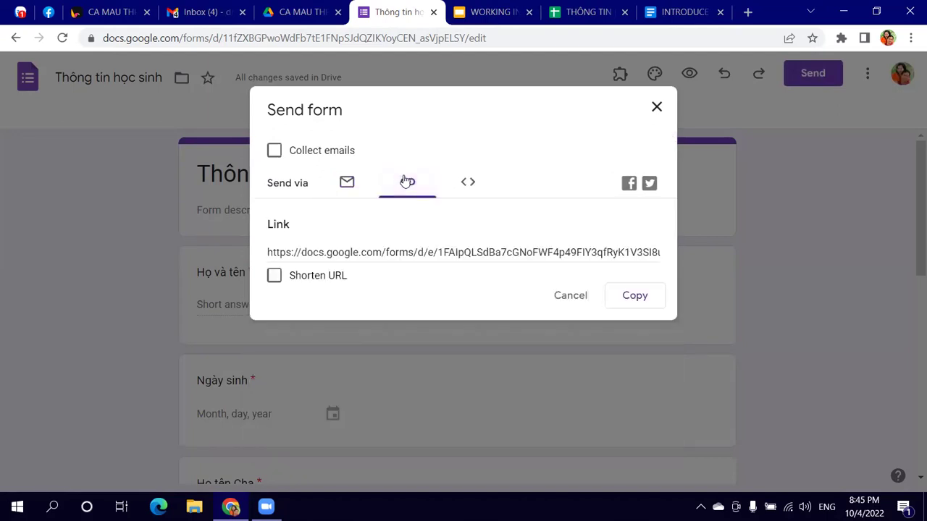
click(274, 277)
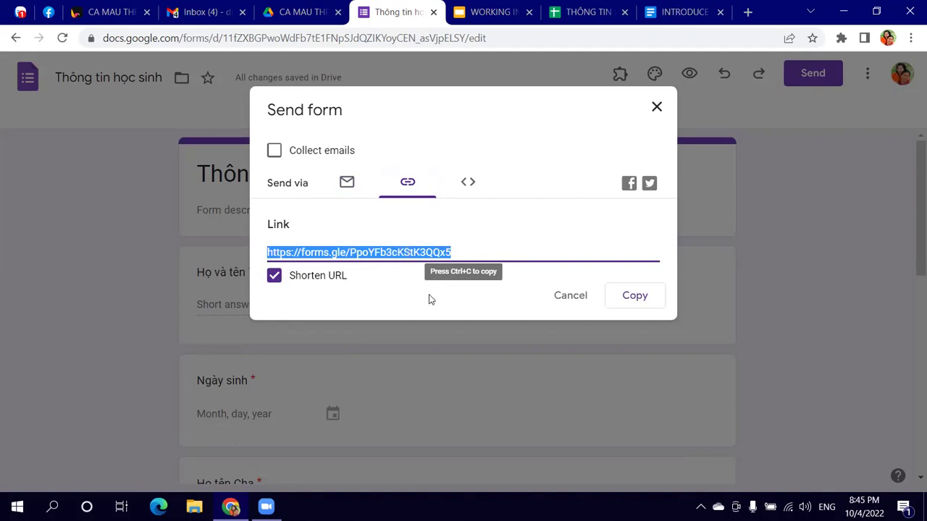
click(636, 300)
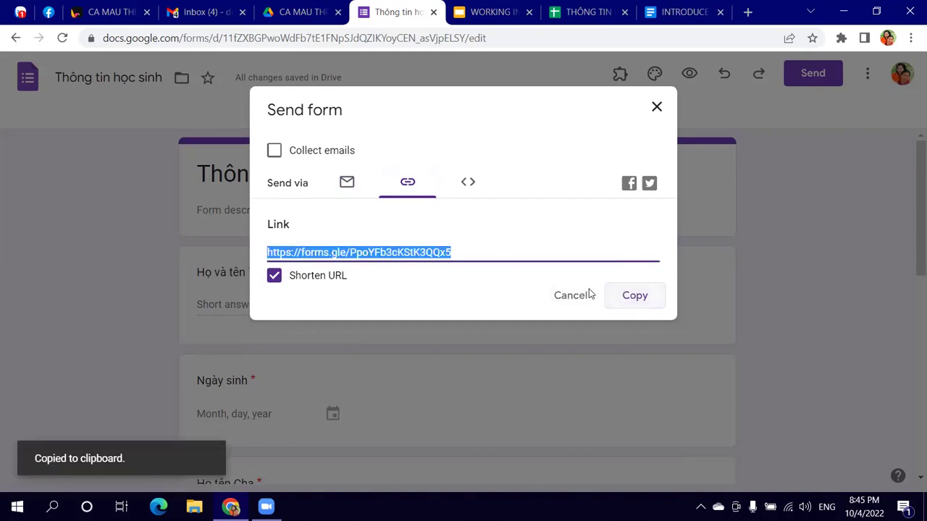
click(20, 13)
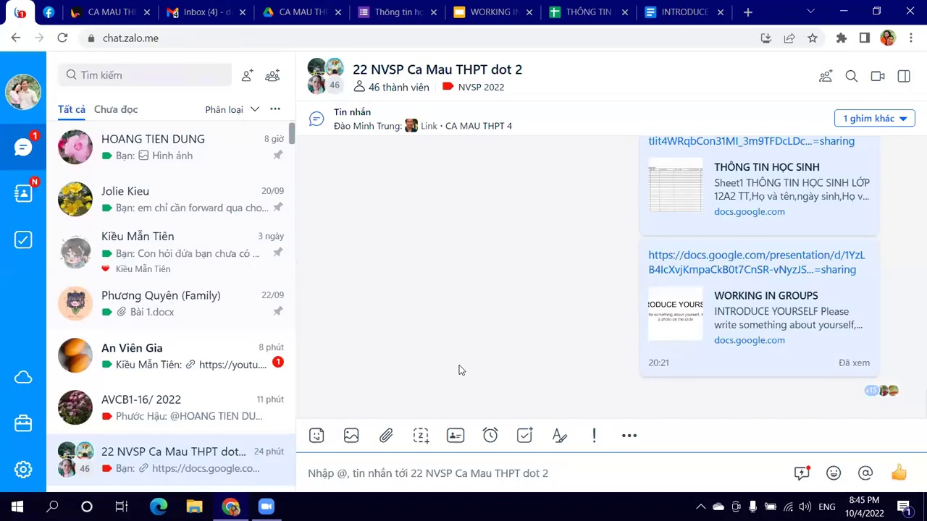
Step: Paste the form link into the 22 NVSP Ca Mau THPT dot 2 group chat and send it
right_click(637, 472)
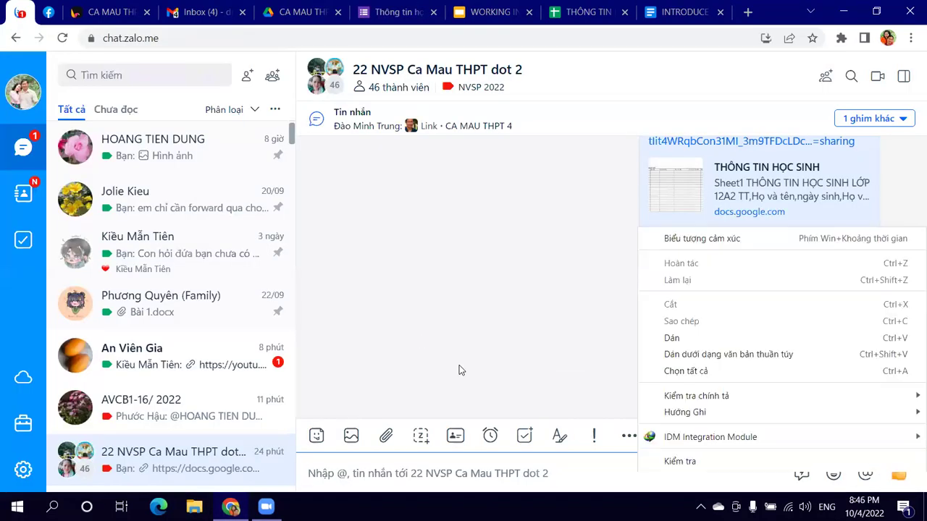
click(671, 338)
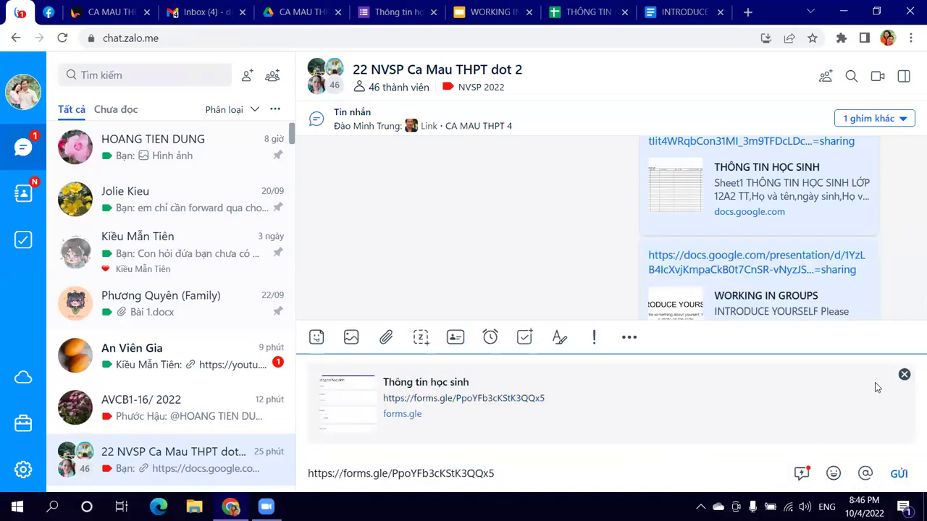
click(904, 471)
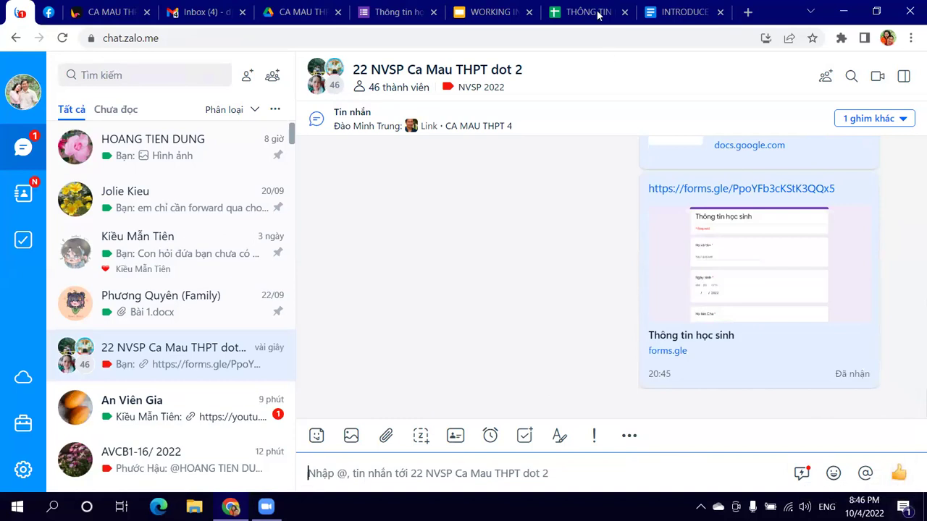
Step: Close the Send form dialog and glance at the response spreadsheet before returning to the editor
mouse_move(596, 14)
click(397, 12)
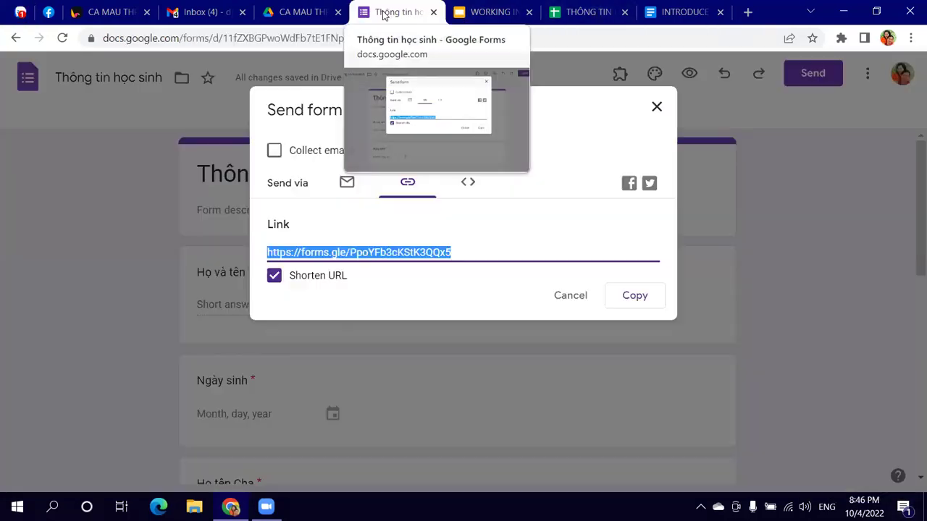
click(657, 105)
scroll(420, 233, down, 4)
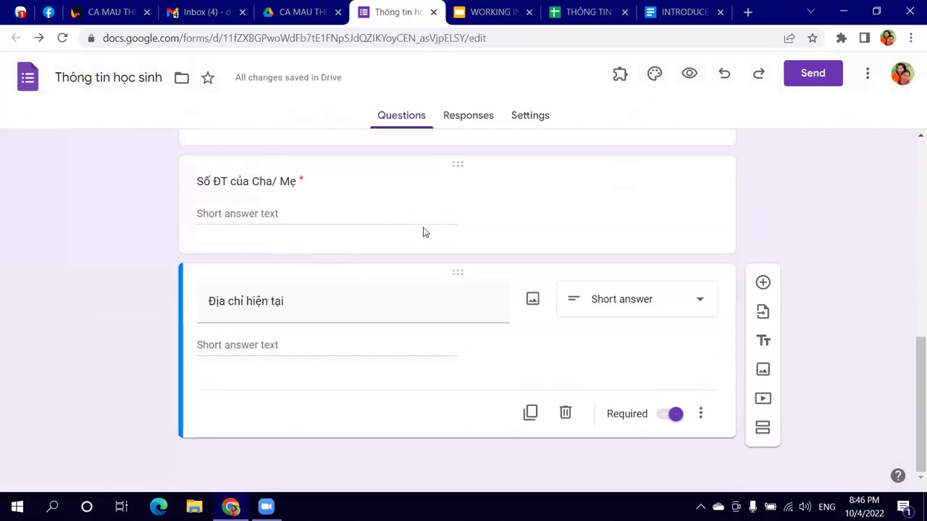
scroll(429, 242, up, 7)
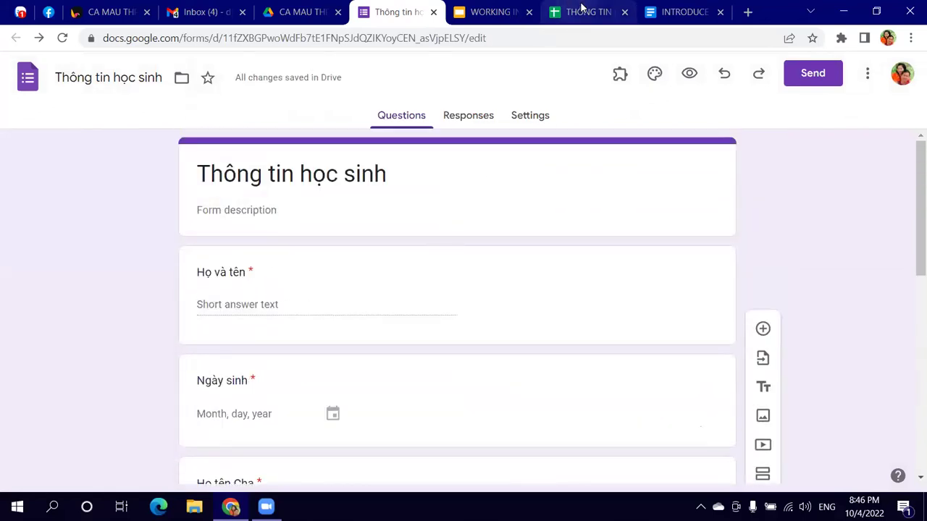
click(579, 12)
click(410, 13)
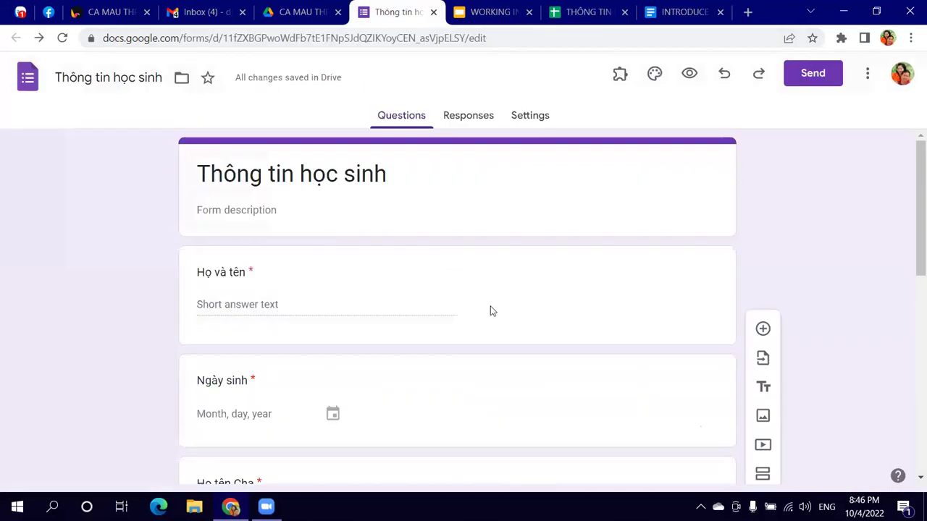
scroll(492, 327, down, 3)
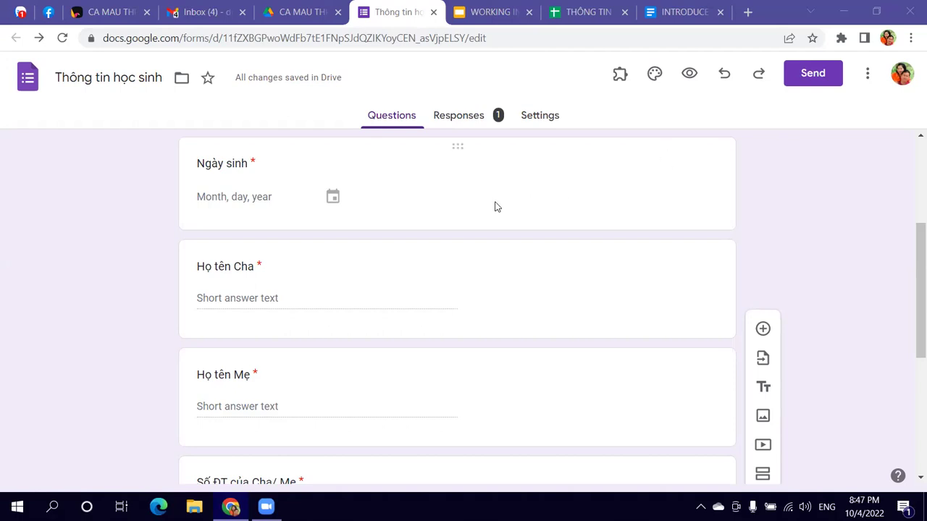
Step: In the form's Settings, expand Responses and turn on Allow response editing
click(538, 118)
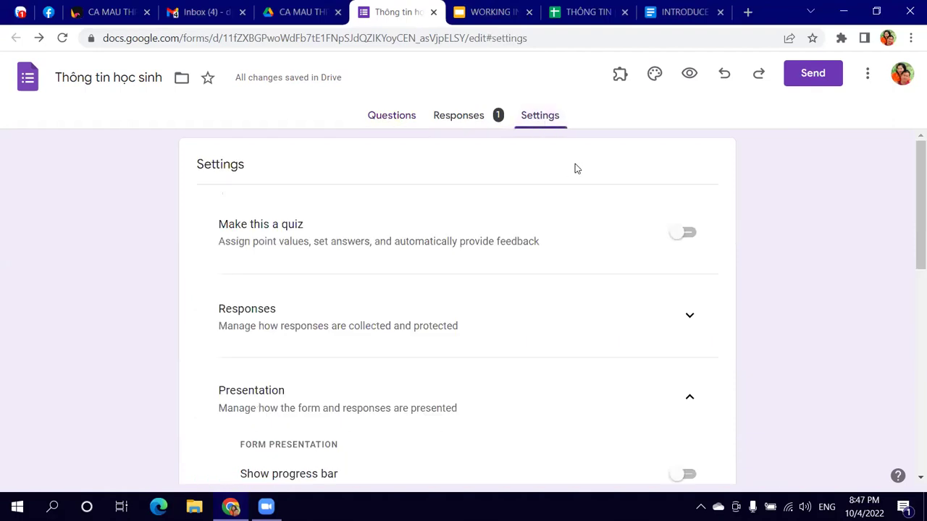
scroll(597, 199, down, 1)
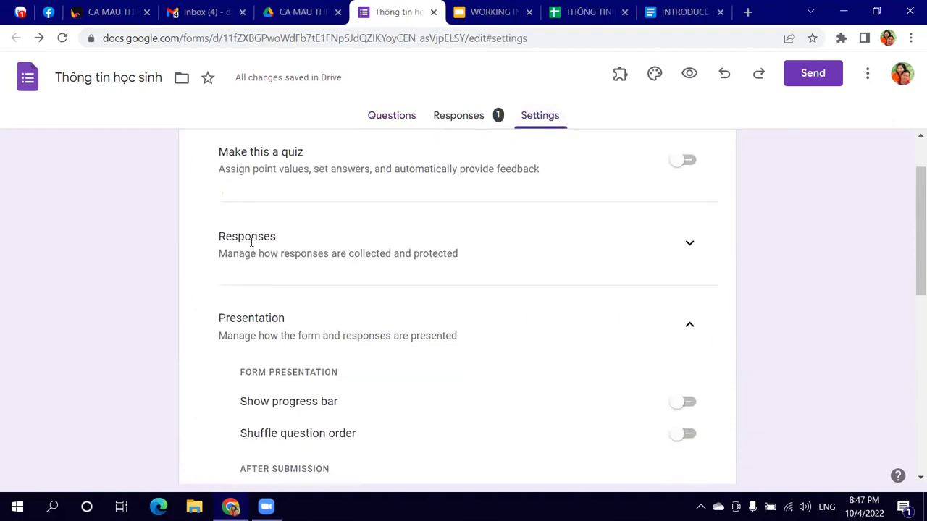
scroll(405, 245, up, 1)
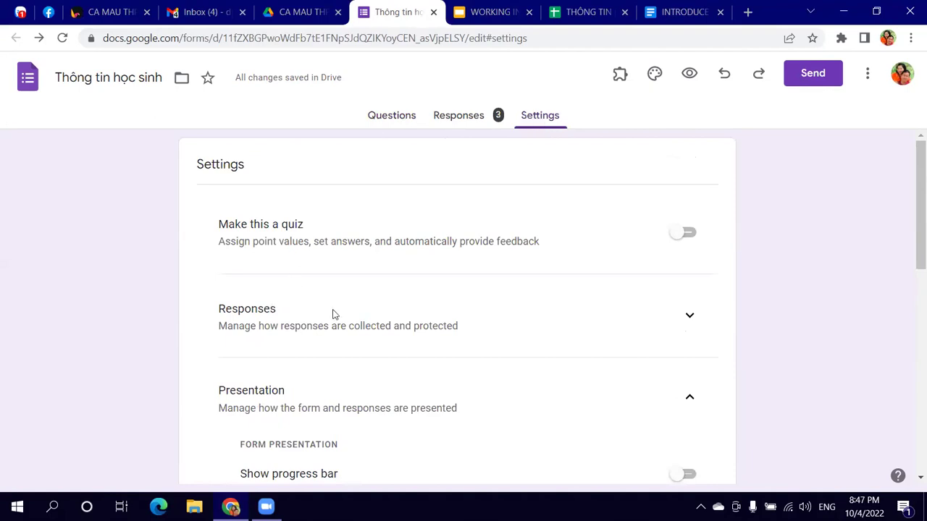
click(688, 321)
scroll(551, 331, down, 1)
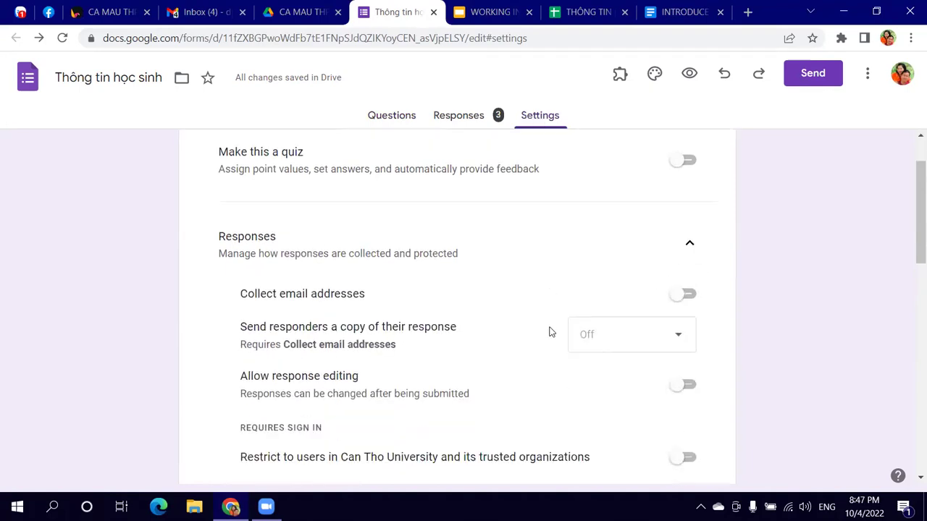
scroll(549, 331, down, 2)
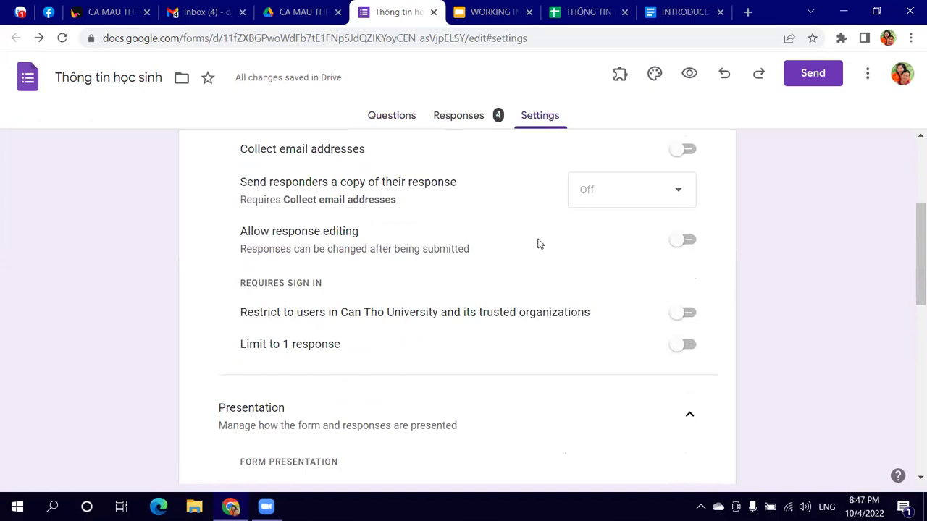
click(685, 240)
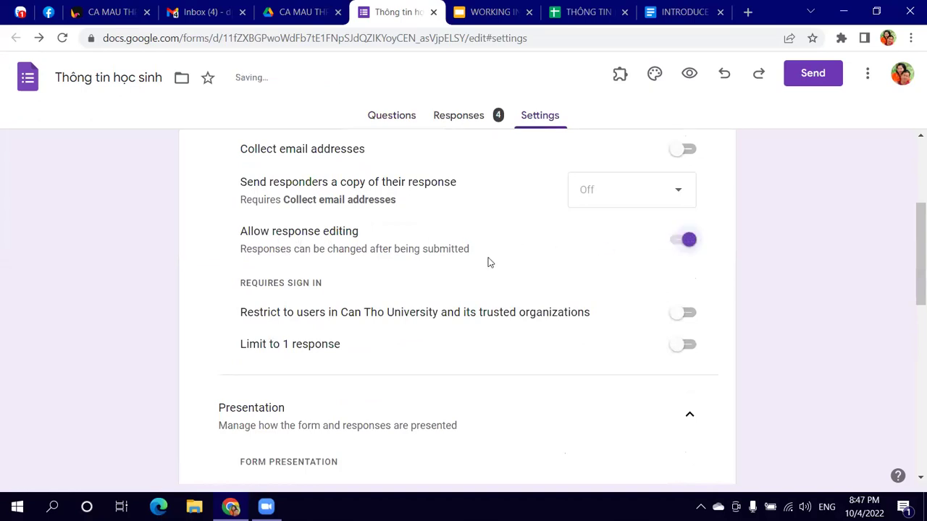
scroll(488, 264, up, 2)
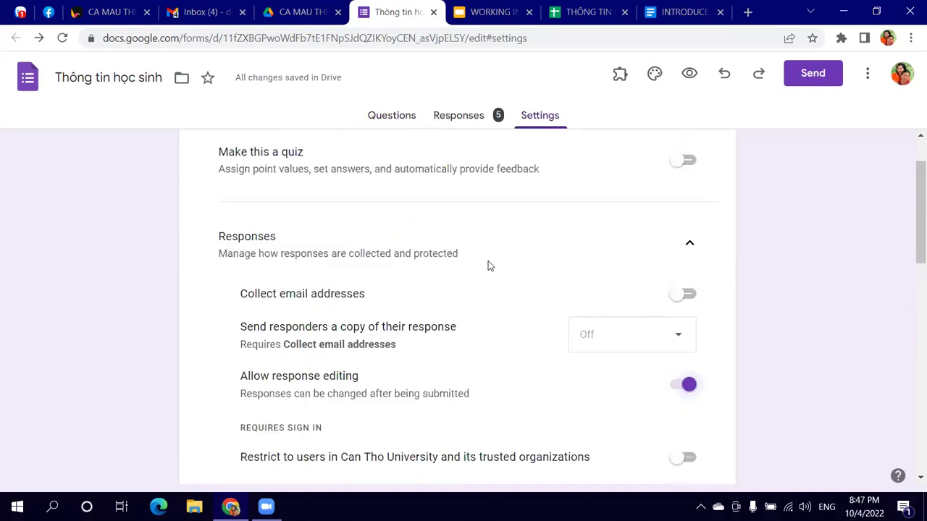
scroll(488, 267, down, 1)
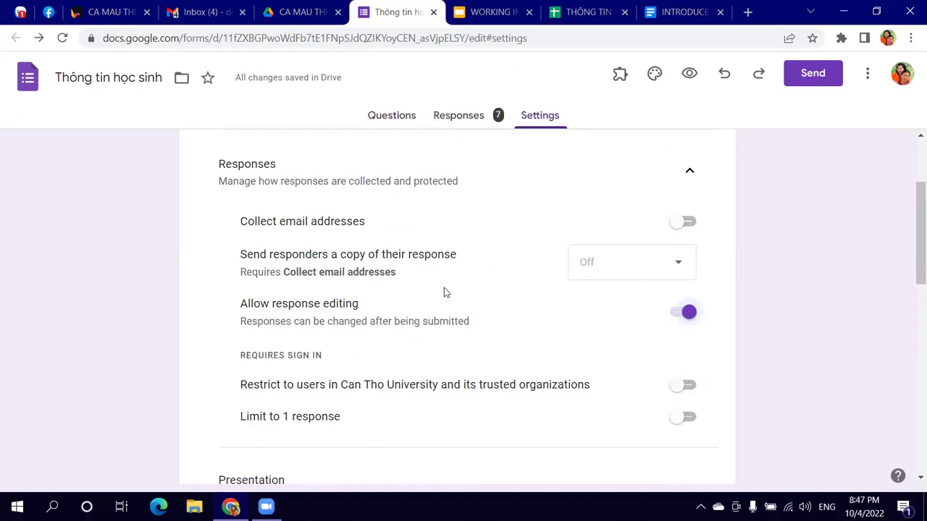
scroll(455, 234, up, 2)
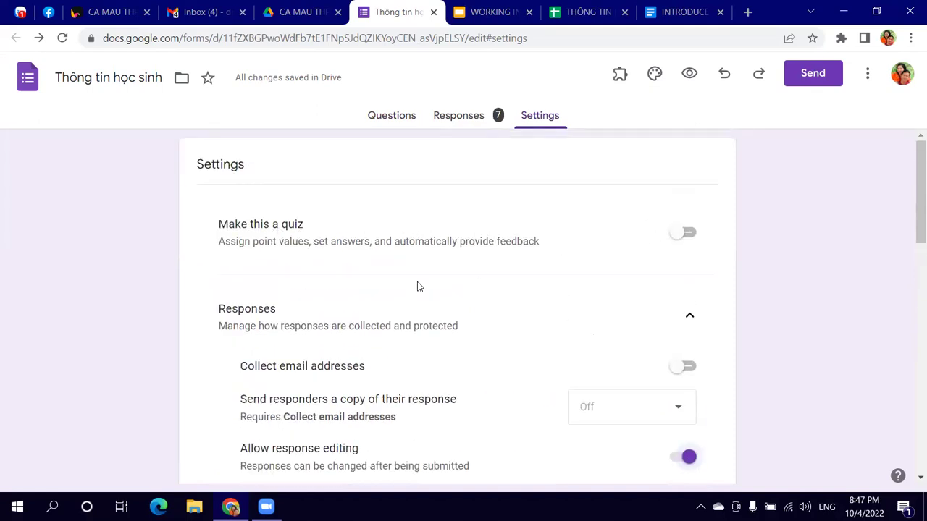
scroll(417, 282, down, 2)
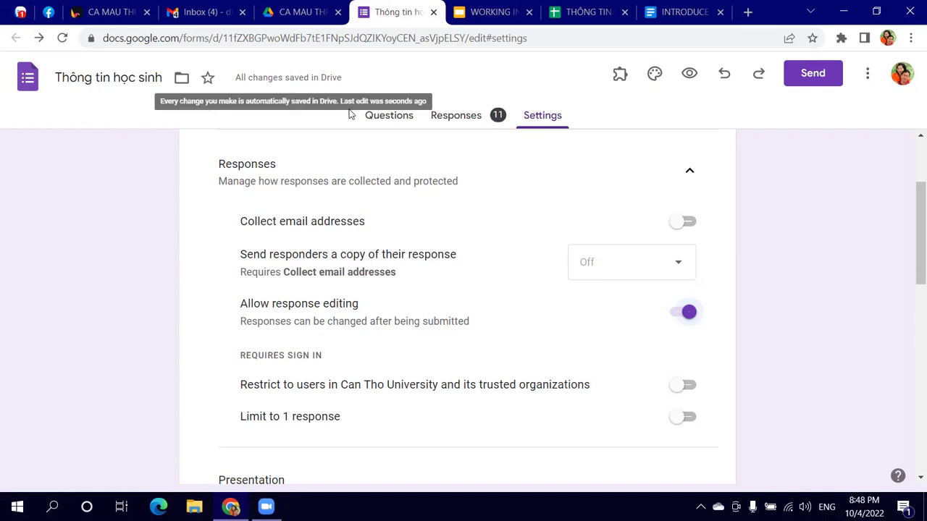
click(387, 114)
scroll(528, 299, down, 3)
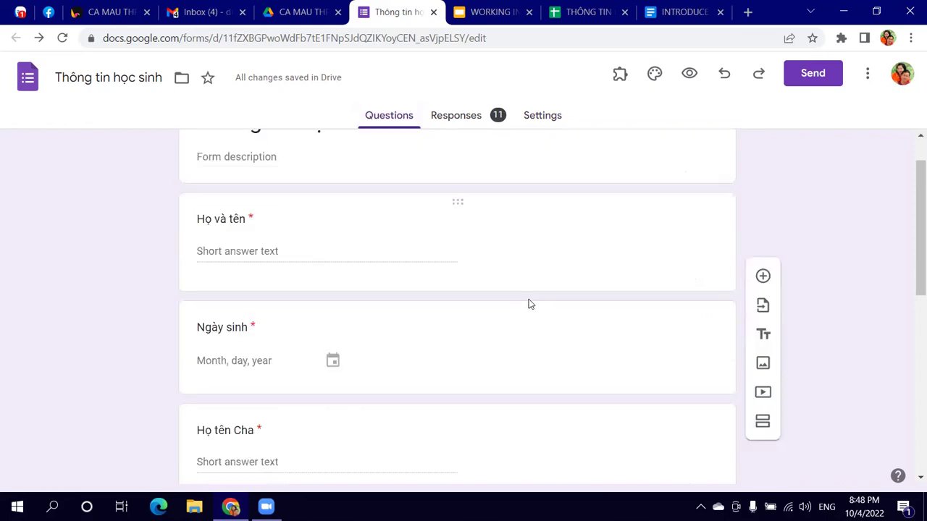
click(466, 122)
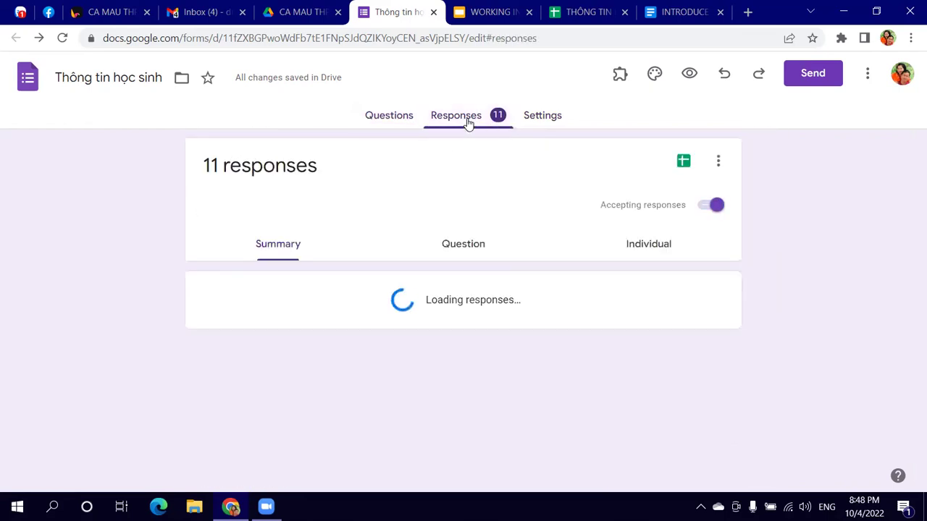
scroll(517, 303, down, 6)
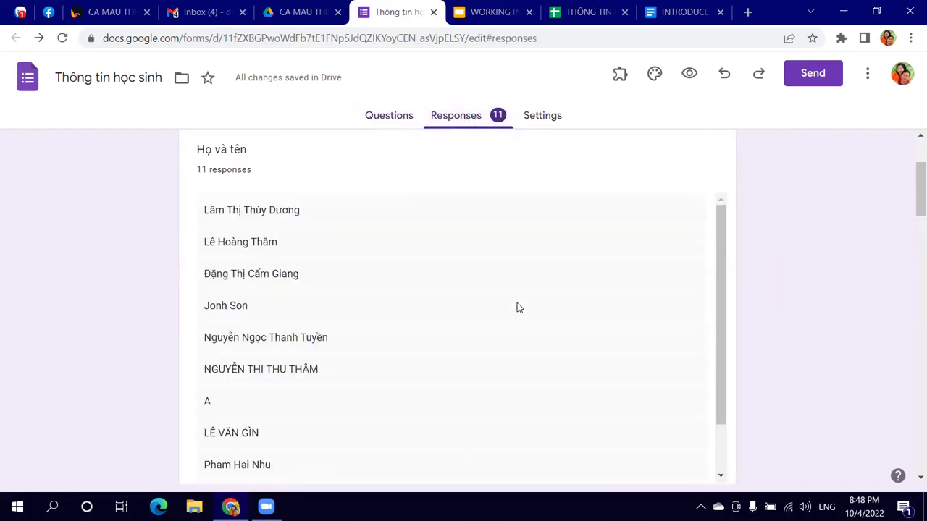
scroll(531, 357, down, 4)
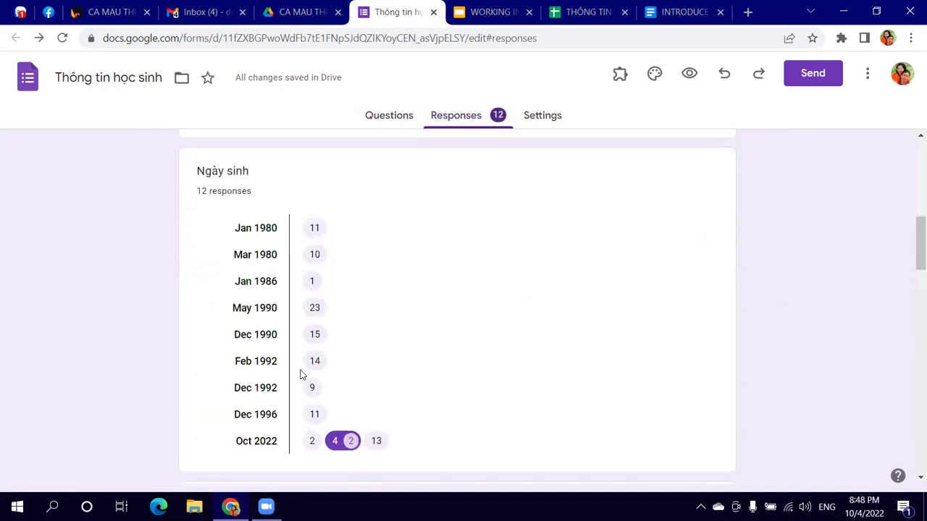
scroll(353, 290, down, 4)
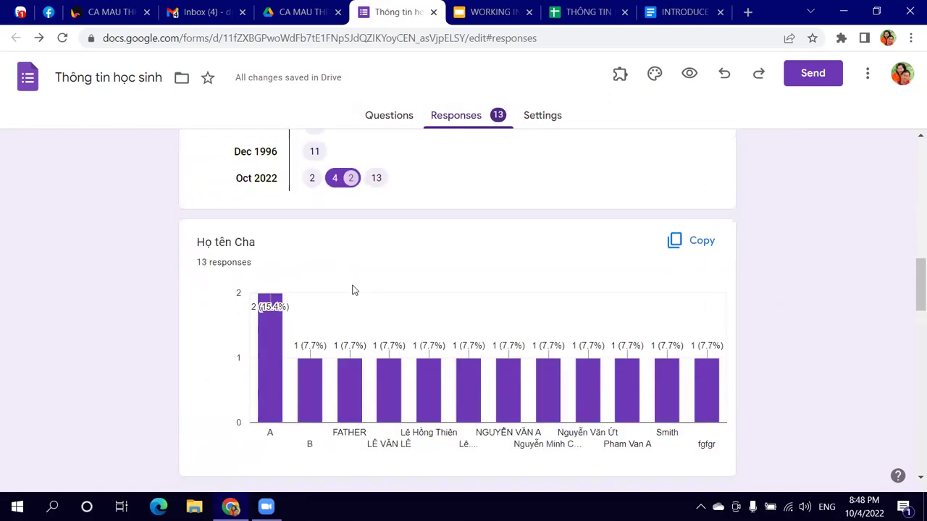
scroll(427, 300, down, 6)
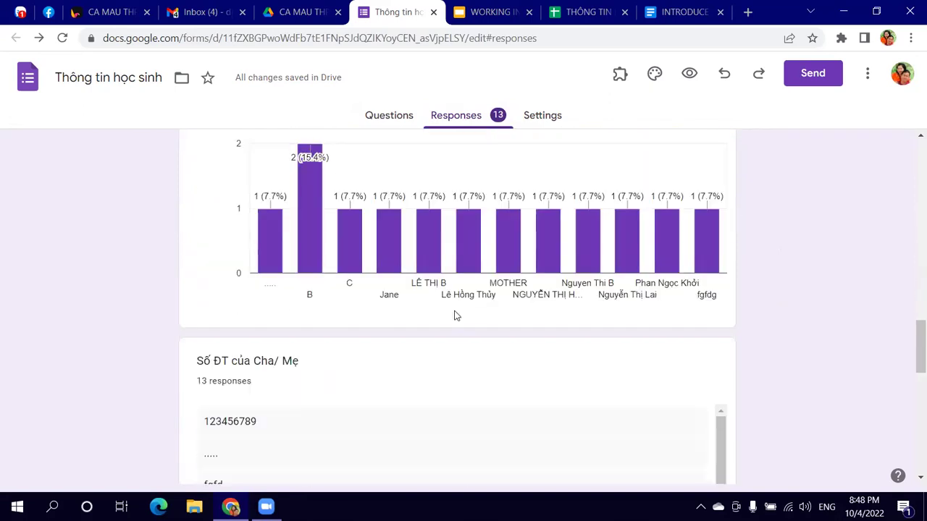
scroll(467, 320, down, 5)
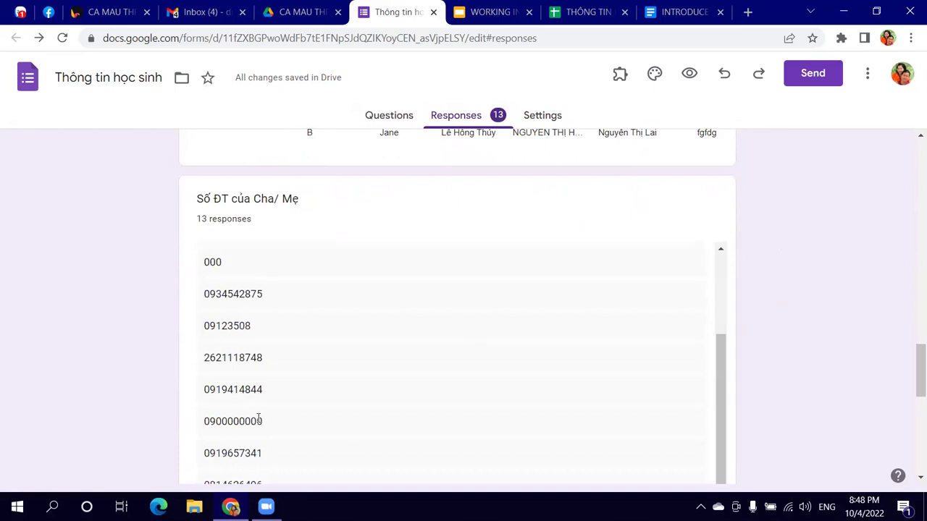
scroll(298, 397, down, 3)
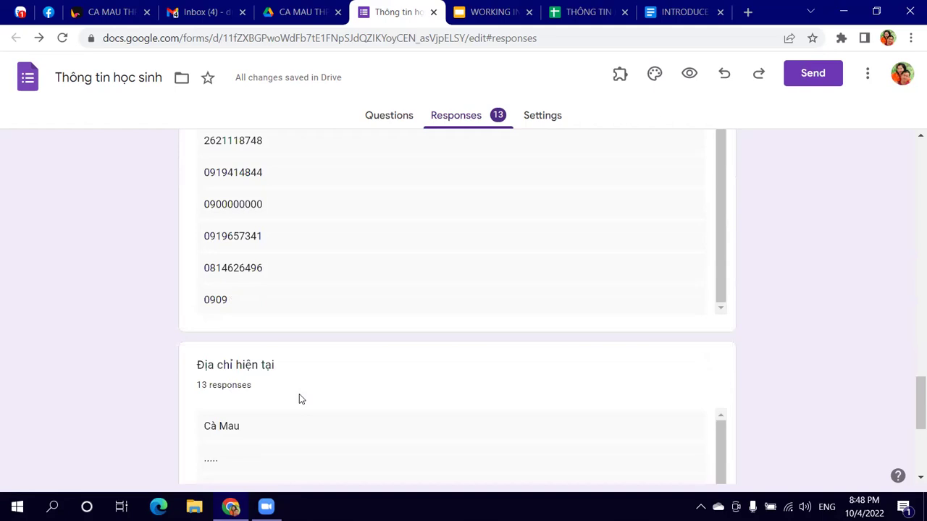
scroll(325, 359, down, 3)
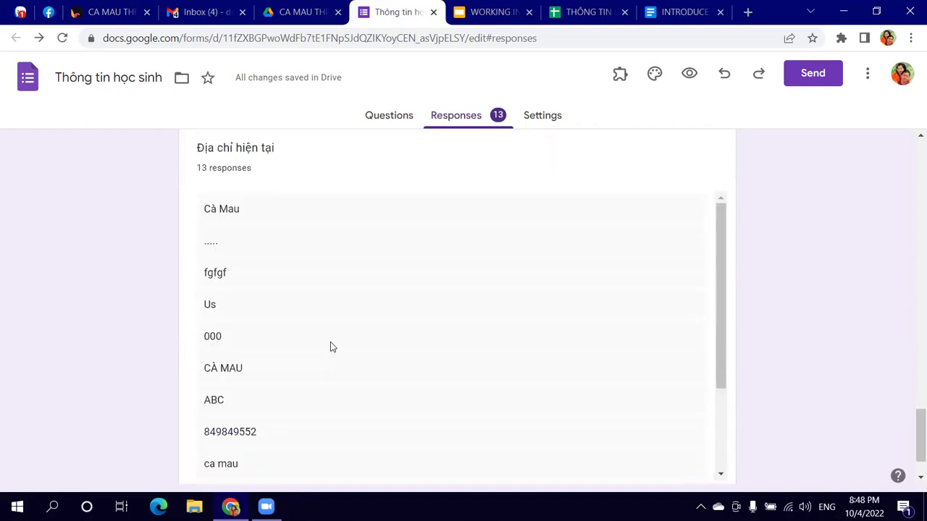
scroll(331, 345, down, 2)
scroll(332, 345, up, 2)
scroll(365, 215, up, 6)
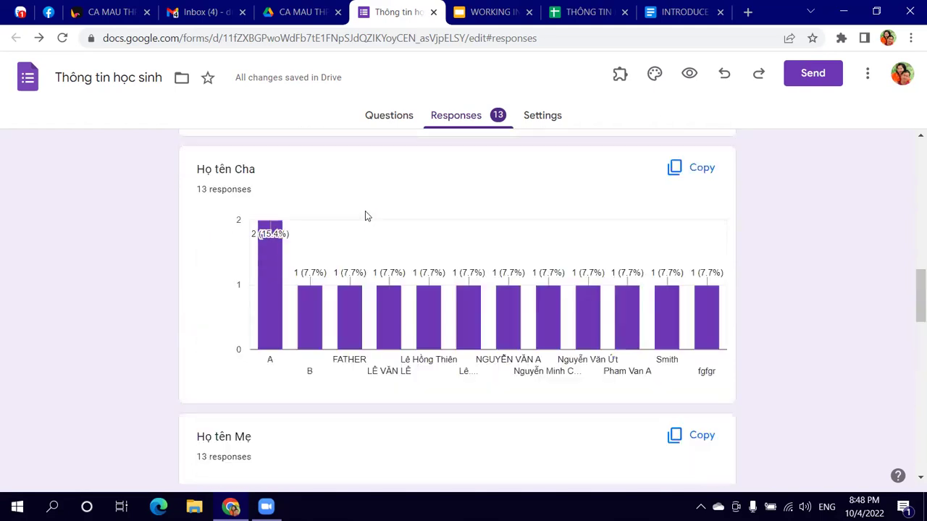
scroll(365, 215, up, 10)
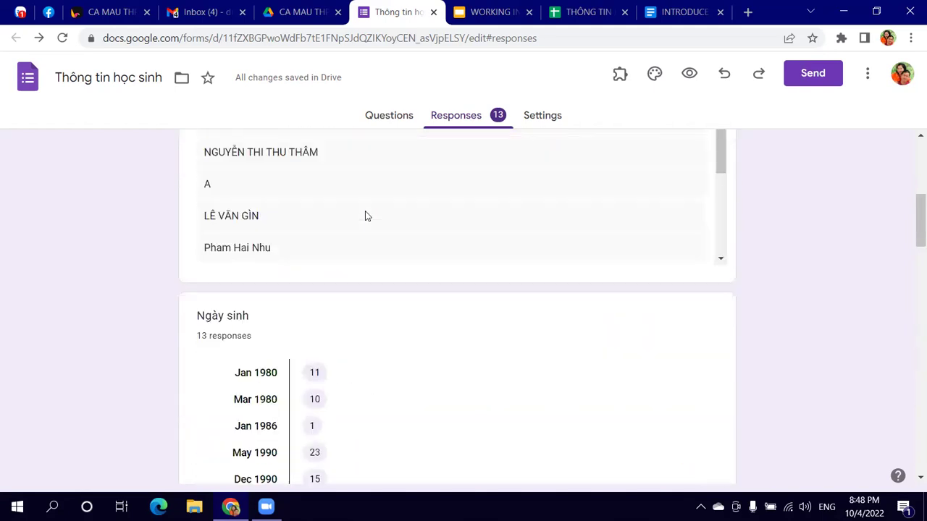
click(388, 122)
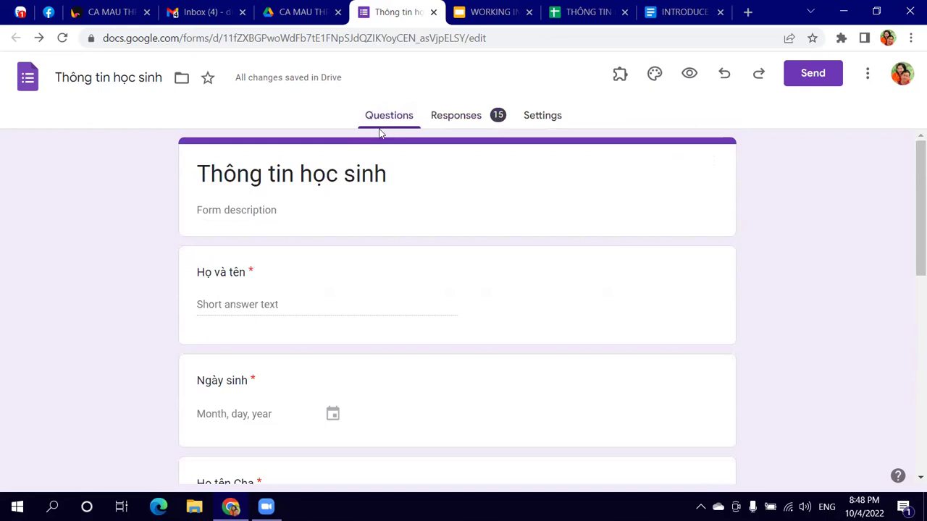
click(453, 117)
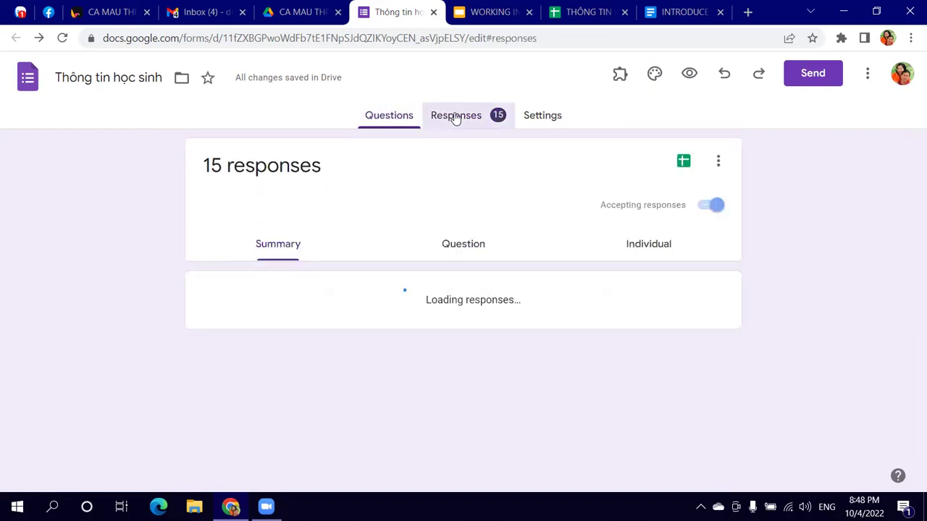
click(543, 117)
click(388, 118)
scroll(386, 271, down, 2)
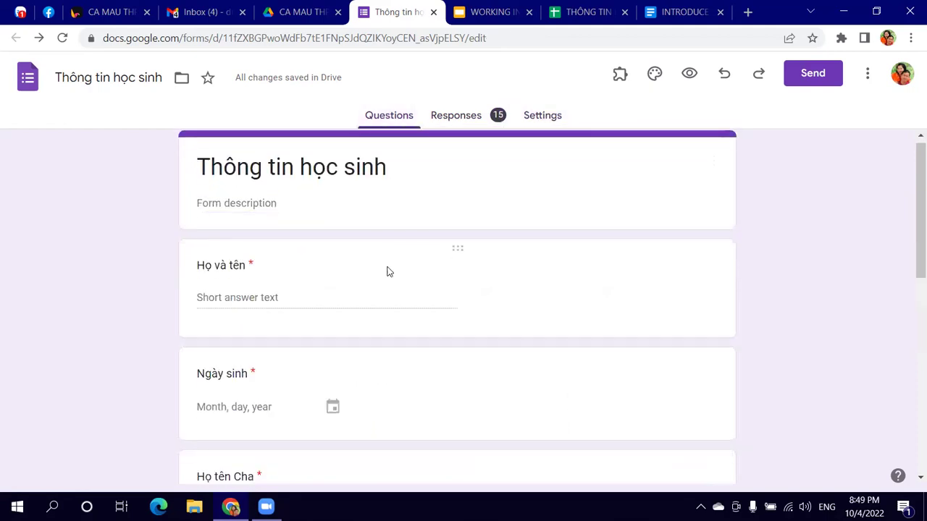
scroll(388, 289, down, 5)
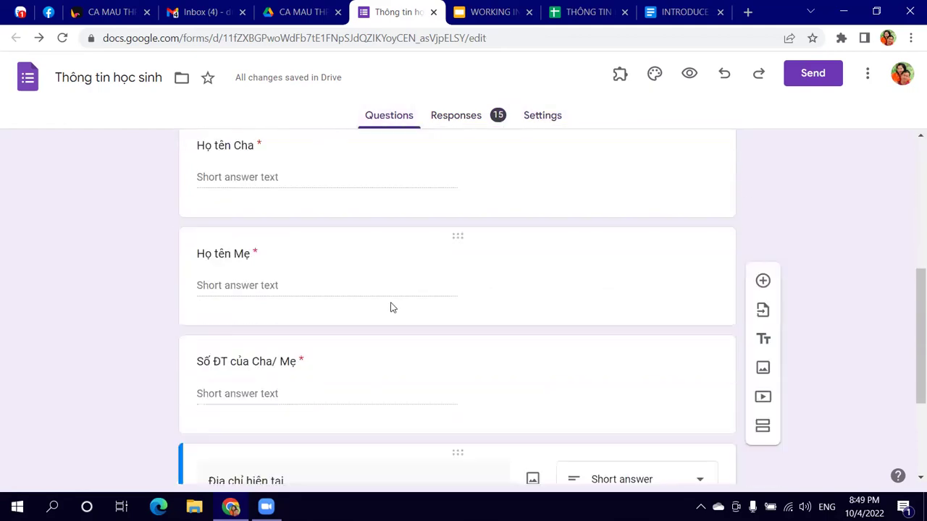
scroll(394, 318, down, 1)
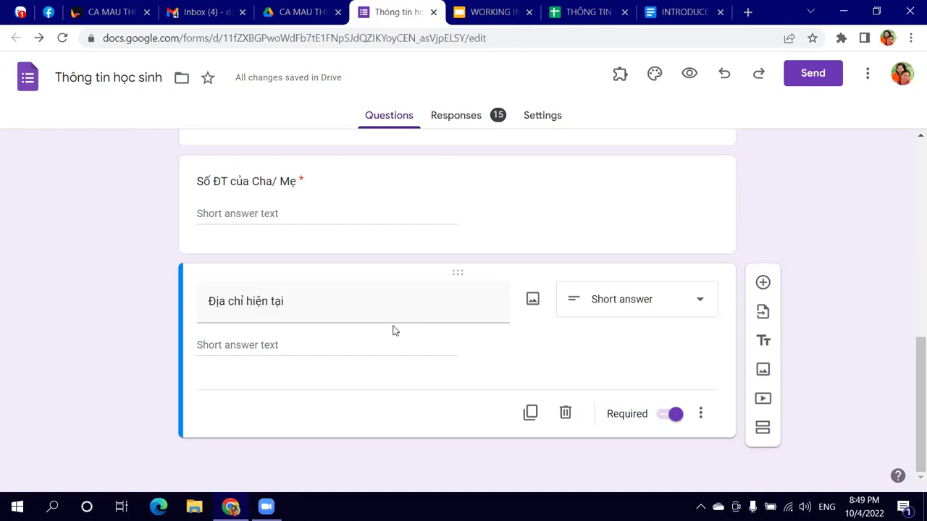
click(448, 121)
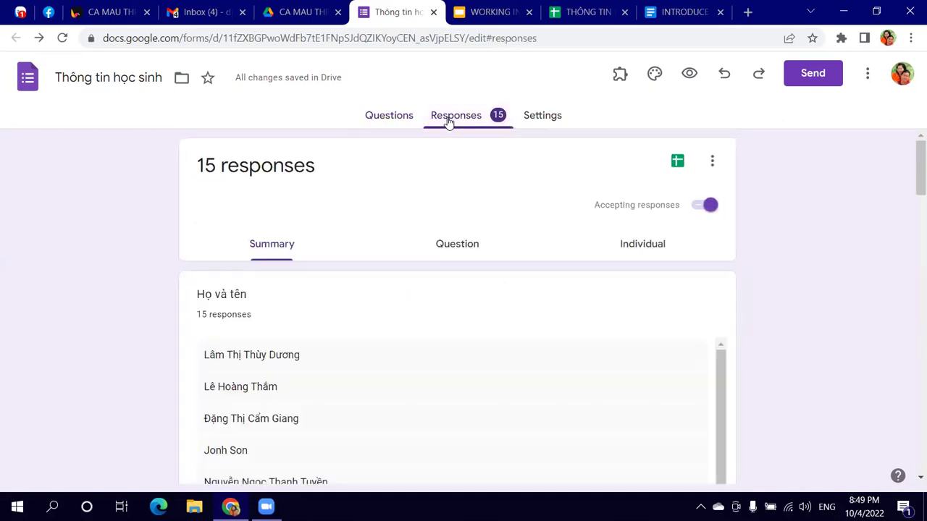
scroll(471, 207, down, 6)
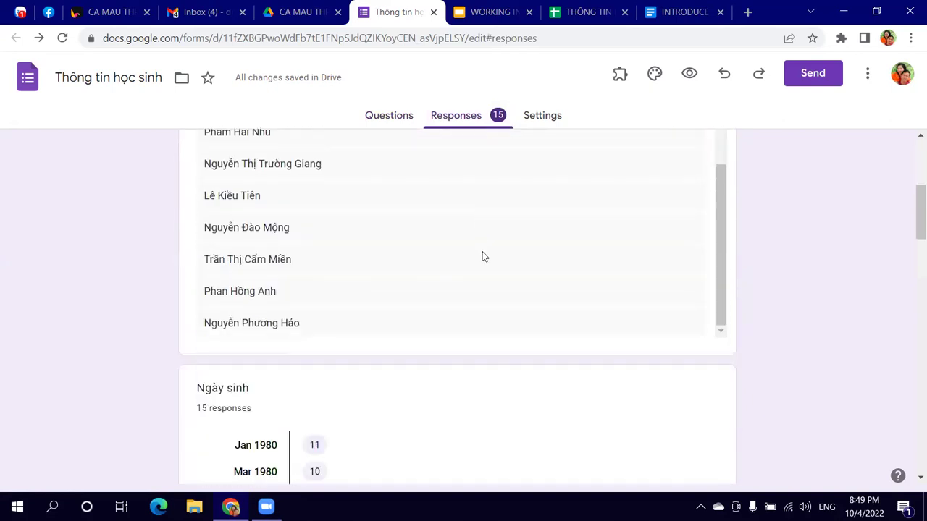
scroll(627, 319, down, 5)
scroll(699, 312, up, 10)
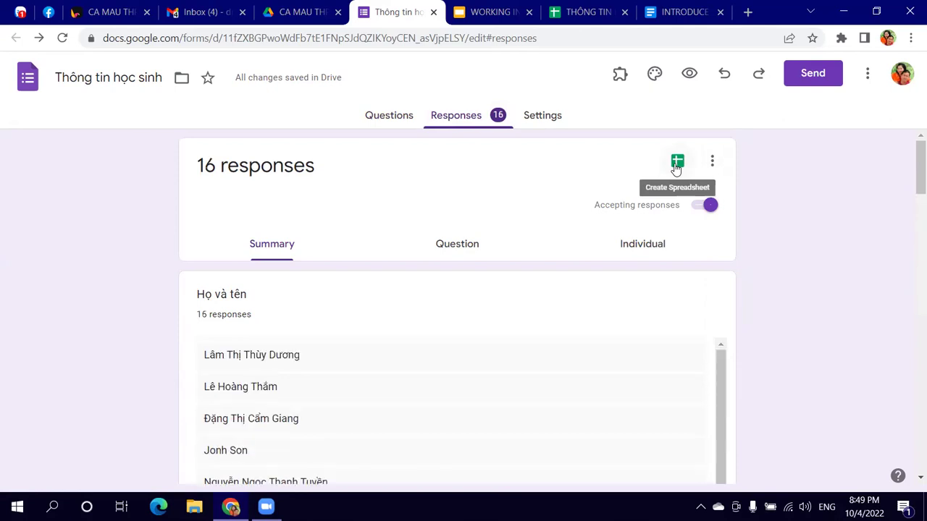
Step: Link the form's responses to a new spreadsheet, 'Thông tin học sinh (Responses)'
click(677, 162)
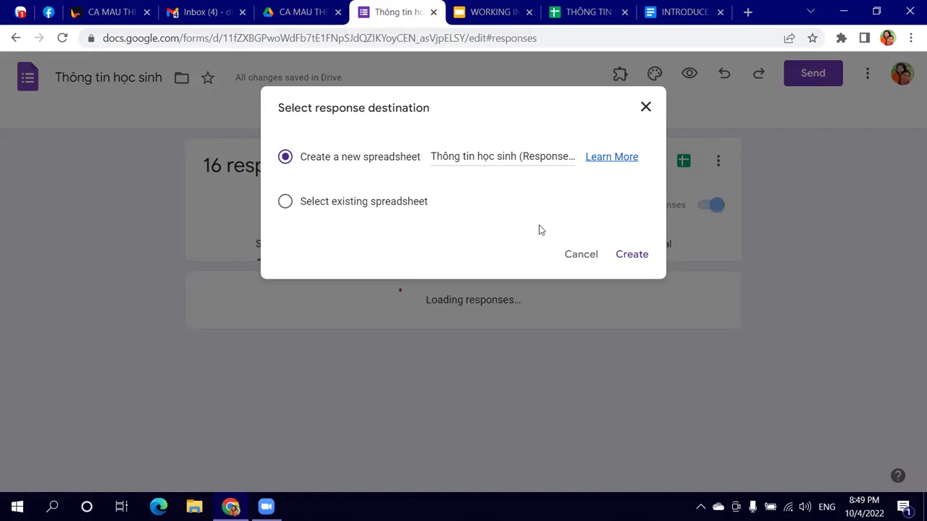
click(632, 255)
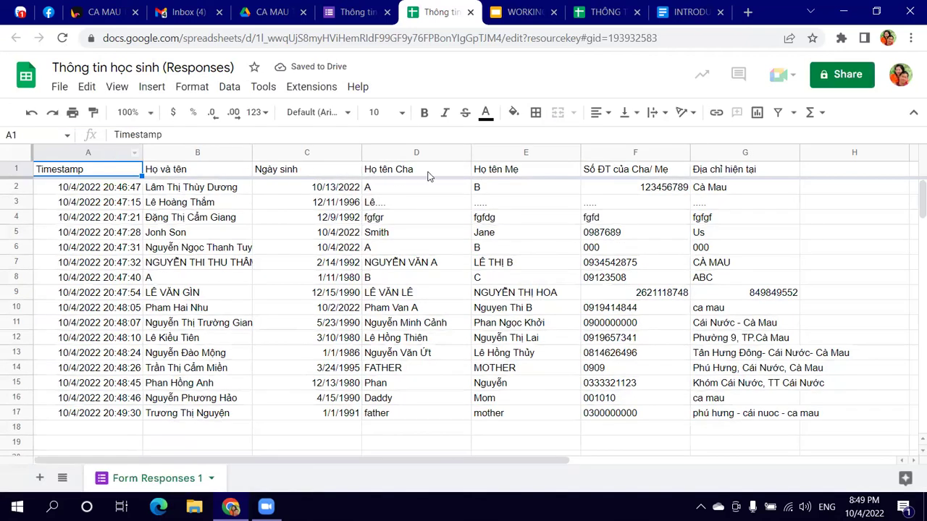
click(613, 14)
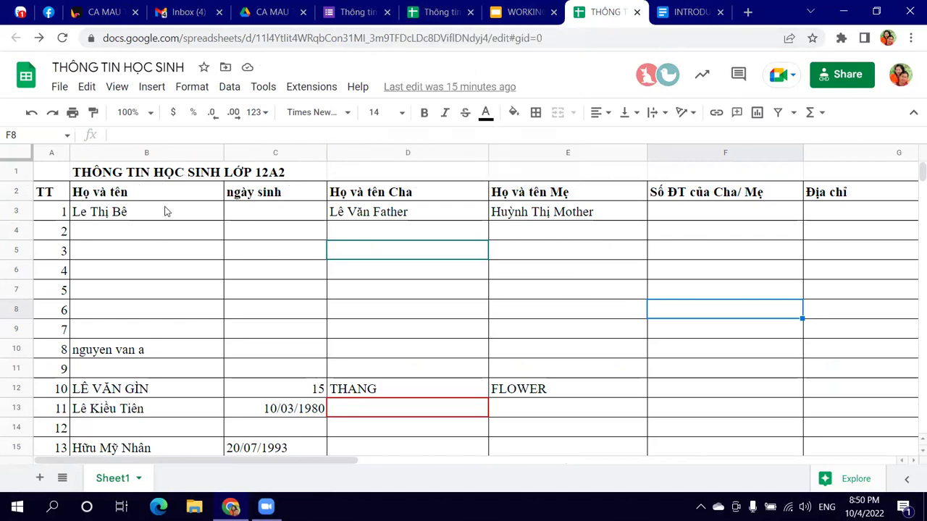
Step: In the responses sheet, review the answer column headers and select answers from Họ và tên to Địa chỉ hiện tại
click(438, 13)
click(166, 175)
click(299, 175)
click(418, 174)
click(548, 175)
click(597, 175)
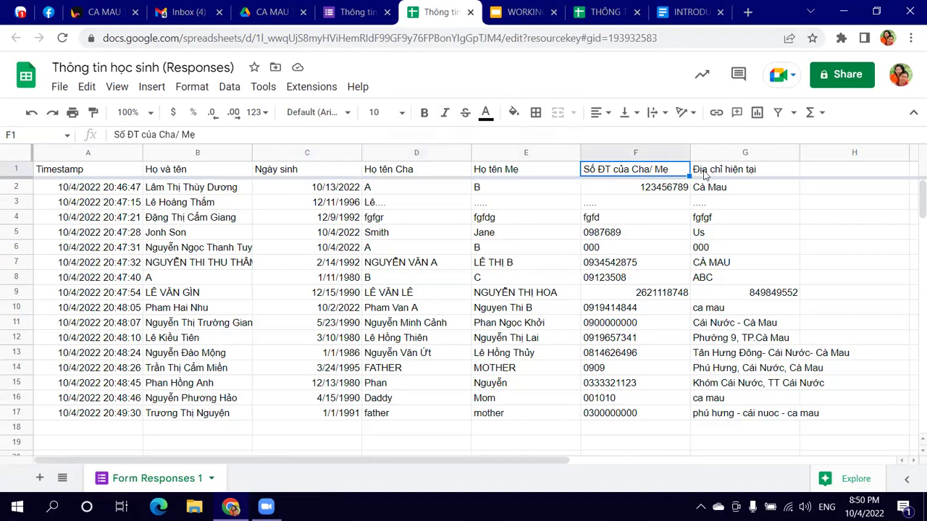
click(718, 175)
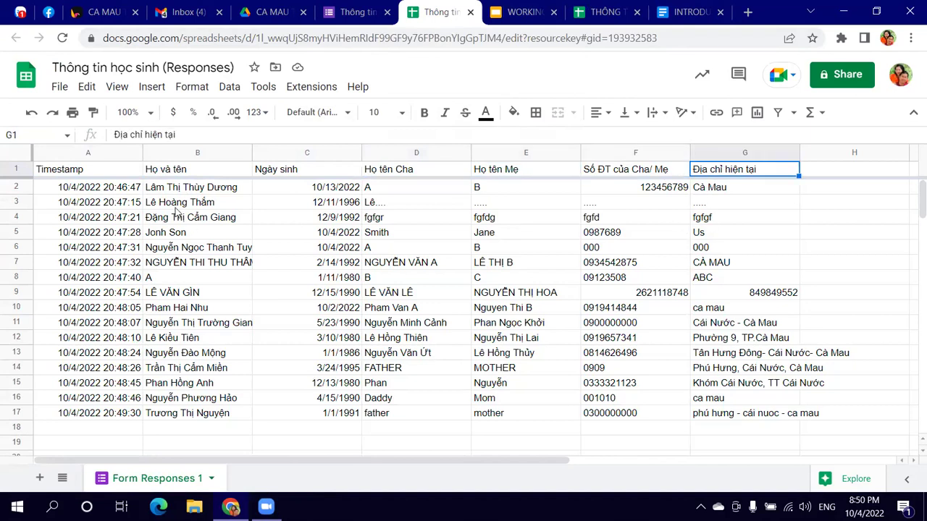
drag(172, 173, 750, 415)
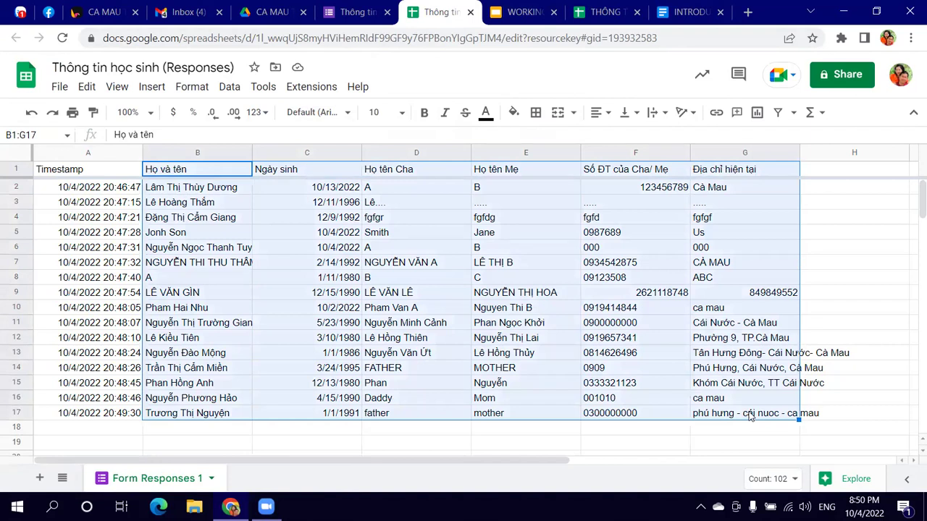
Step: Compare with the class sheet, then select the submission timestamps in column A of the responses sheet
click(601, 11)
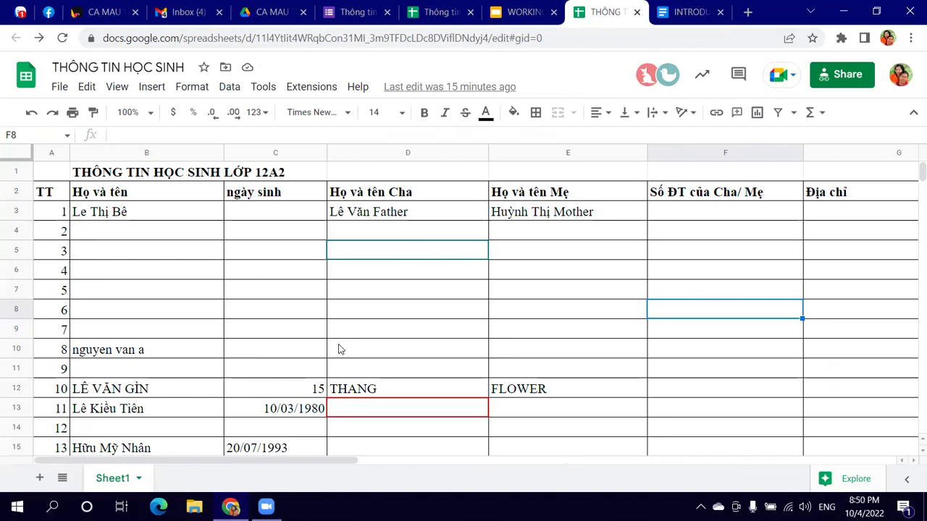
click(438, 12)
click(601, 267)
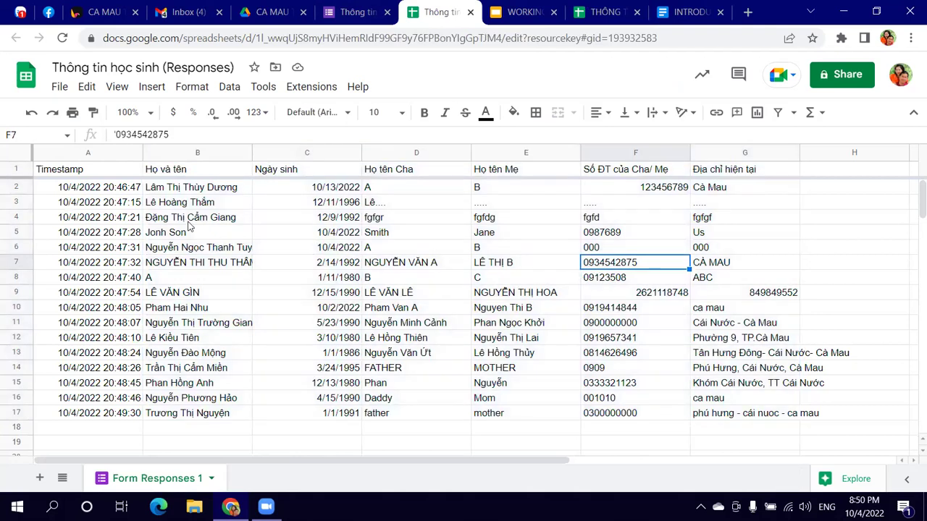
click(102, 172)
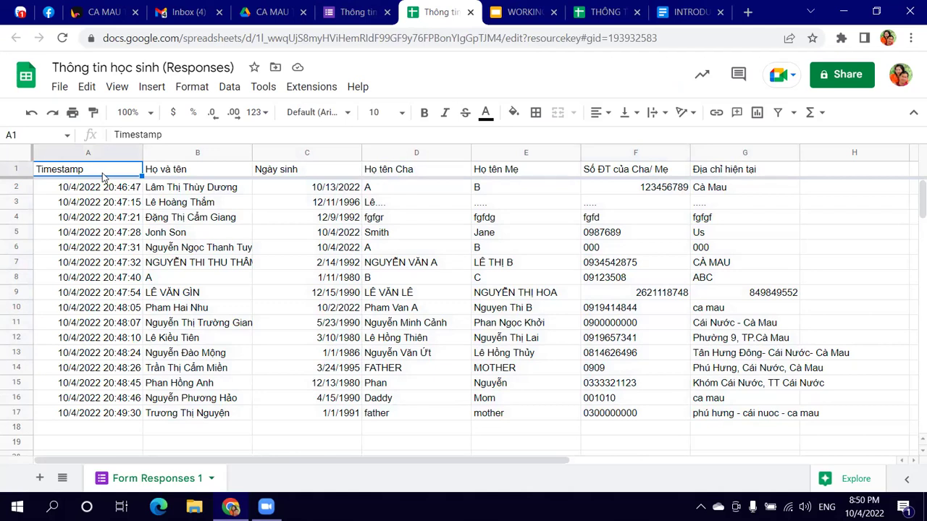
drag(93, 189, 92, 413)
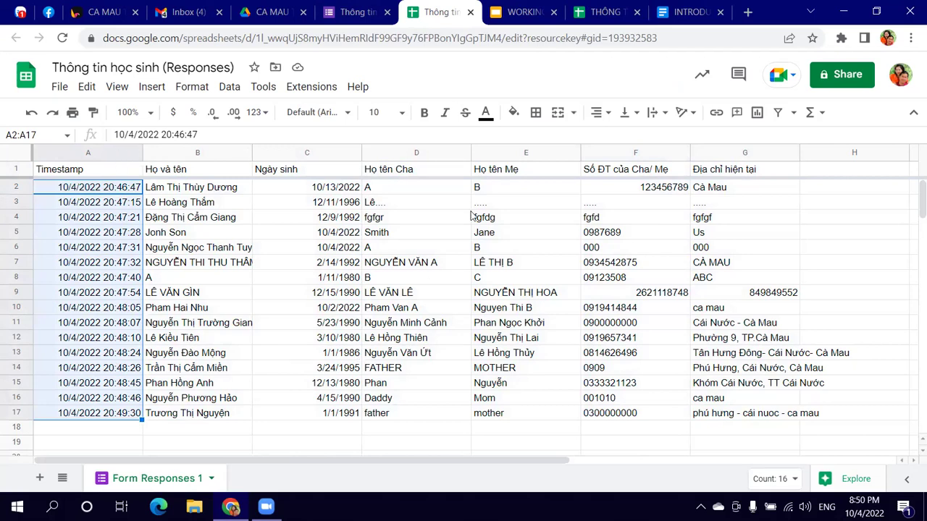
Step: Compare the class spreadsheet, the form's response summary and the responses spreadsheet
click(603, 12)
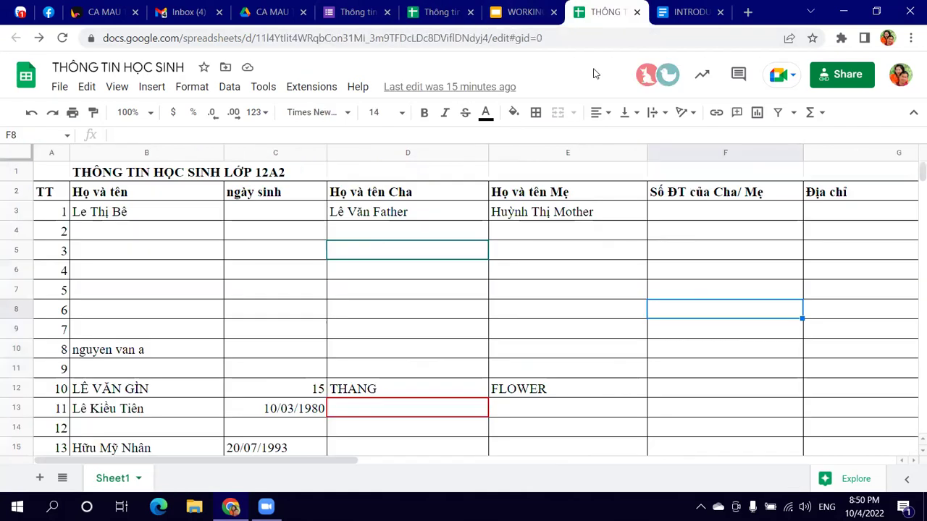
click(358, 16)
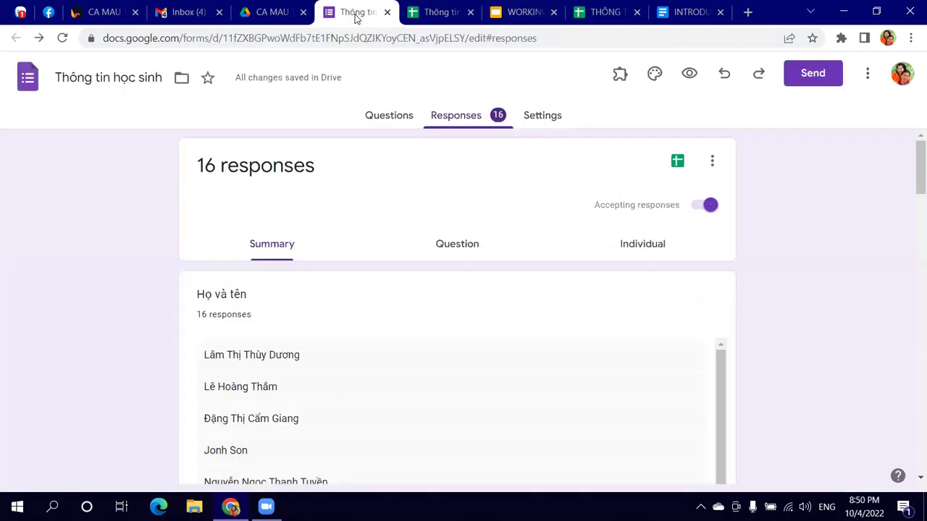
click(429, 14)
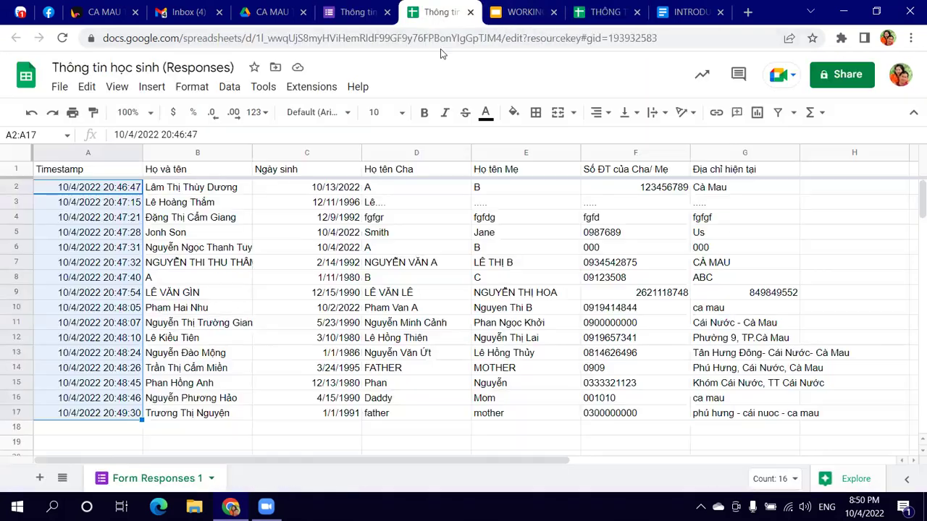
scroll(285, 291, down, 3)
scroll(285, 299, up, 3)
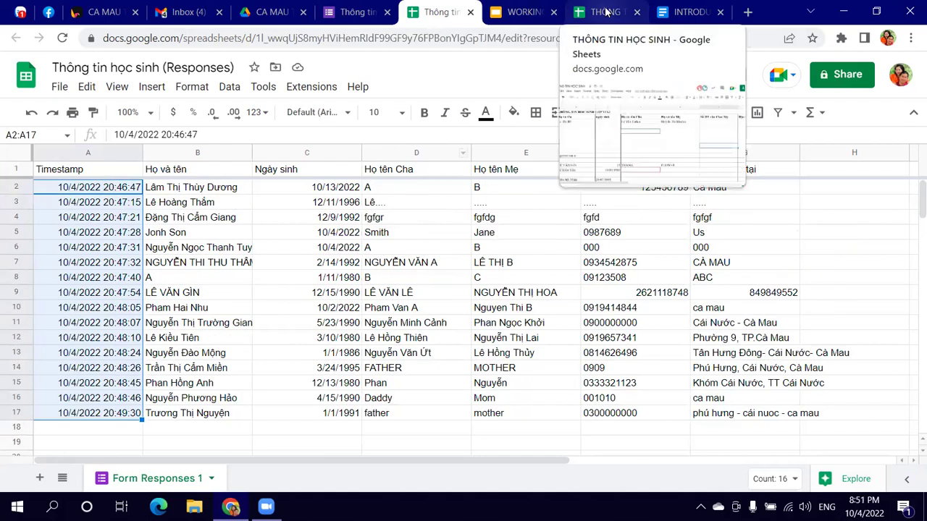
click(353, 13)
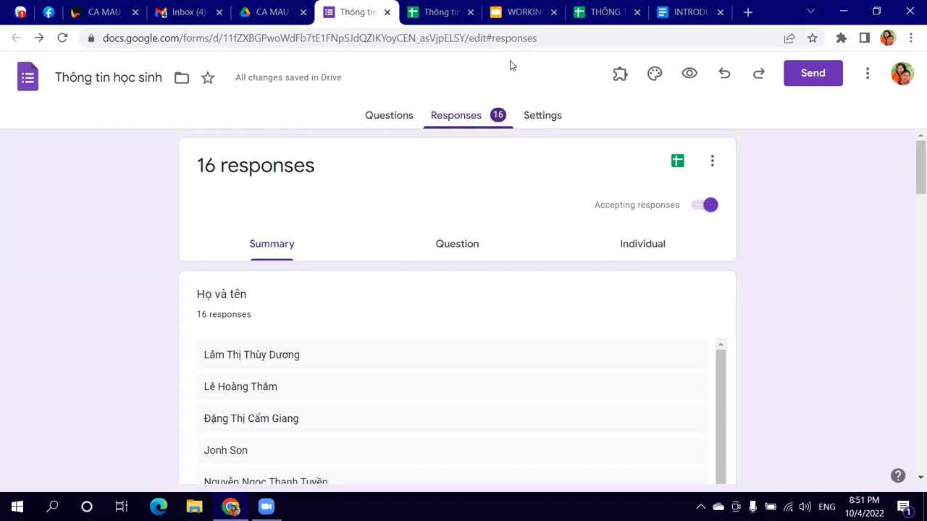
click(602, 12)
scroll(509, 227, down, 2)
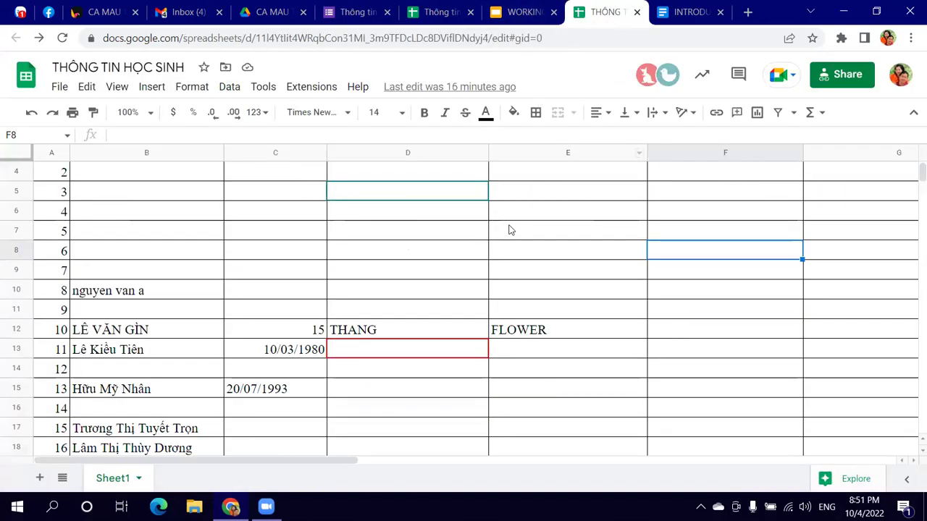
scroll(509, 227, up, 2)
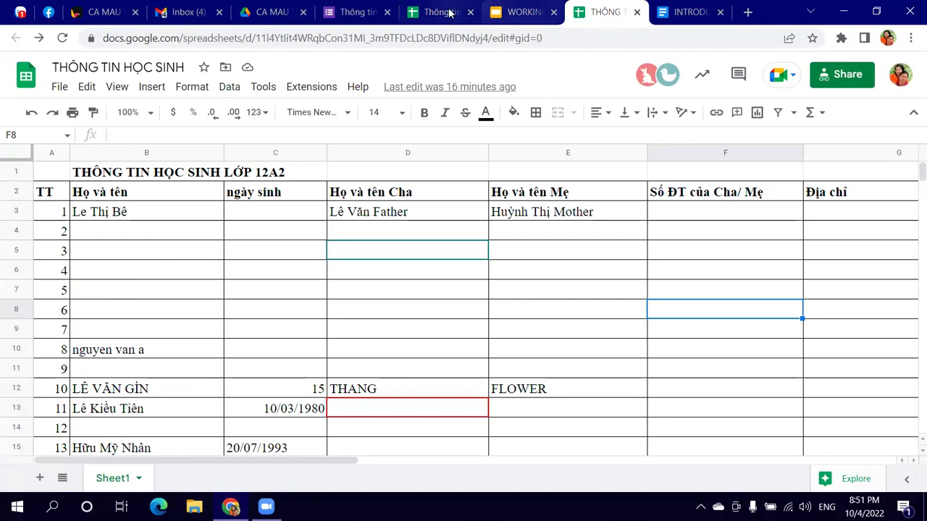
Step: Cycle through the document, slides and sheet tabs, ending on the Thông tin học sinh form's responses
click(447, 13)
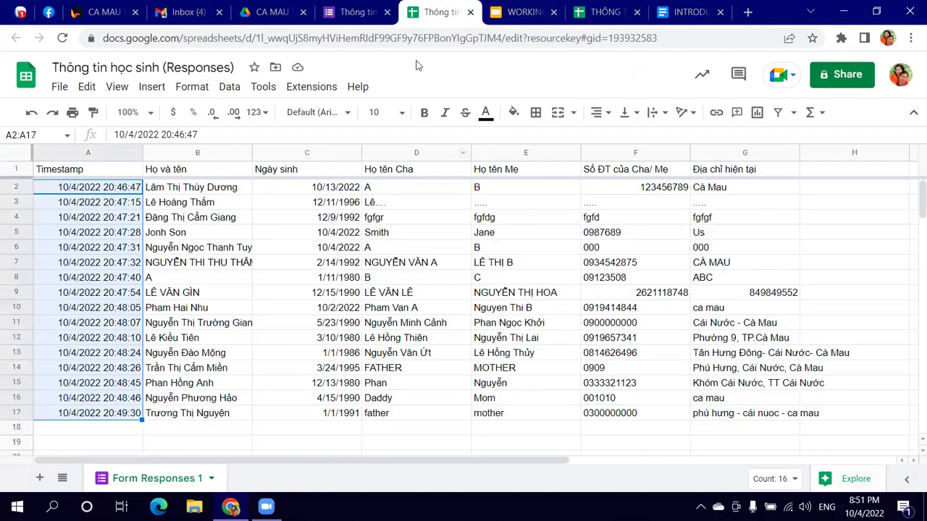
click(661, 12)
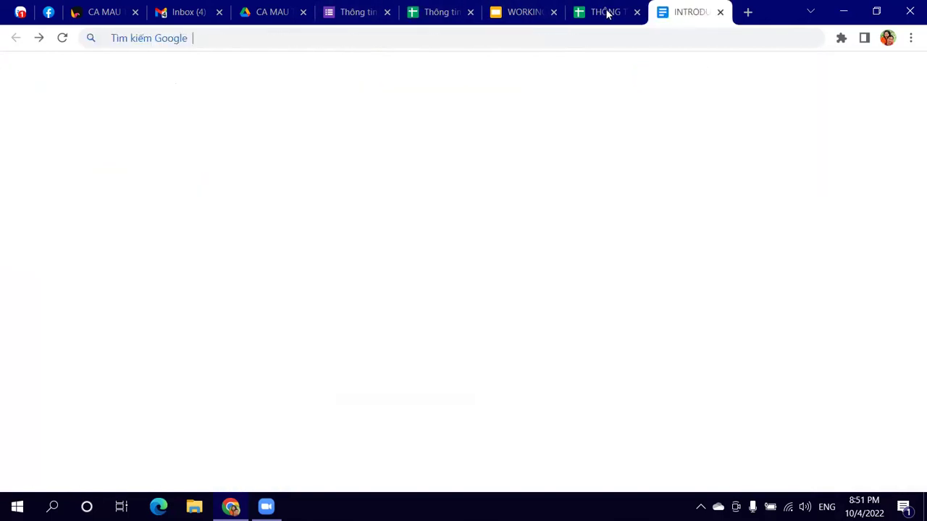
click(606, 11)
click(538, 12)
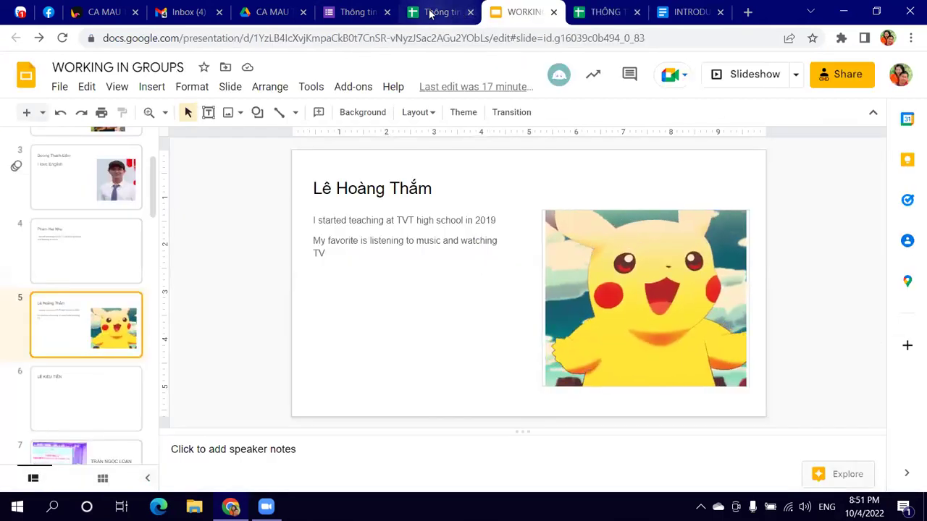
click(355, 12)
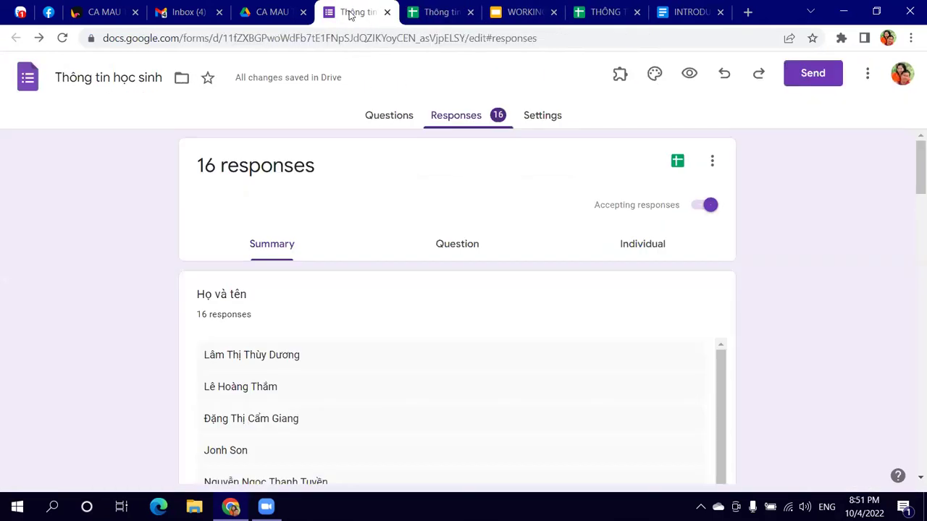
click(427, 16)
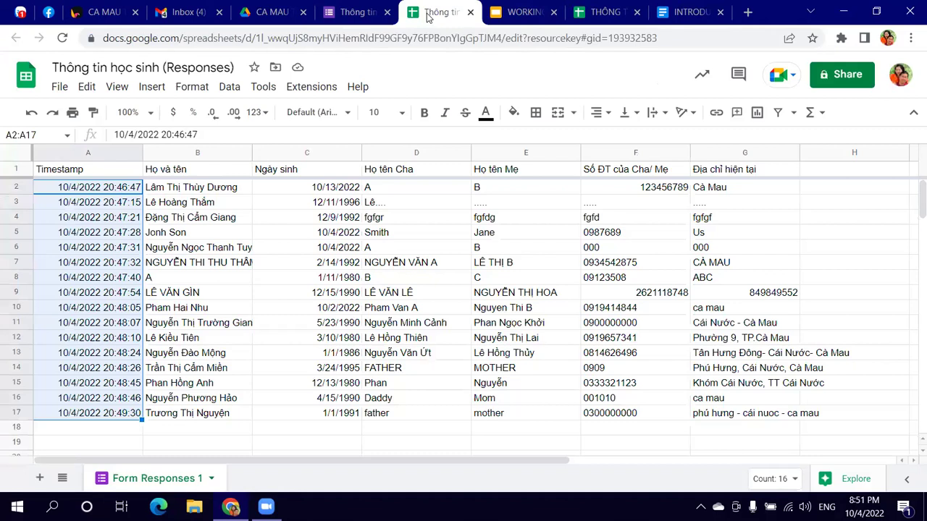
click(346, 13)
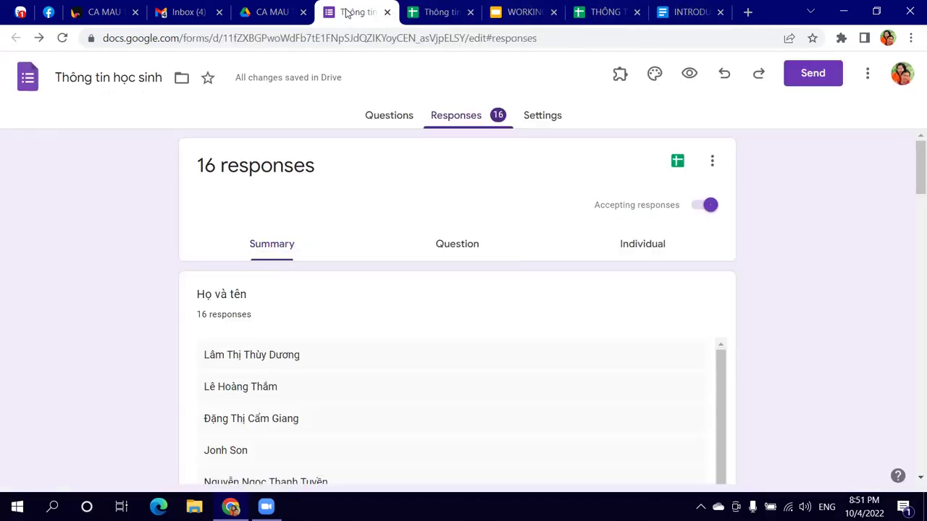
click(386, 118)
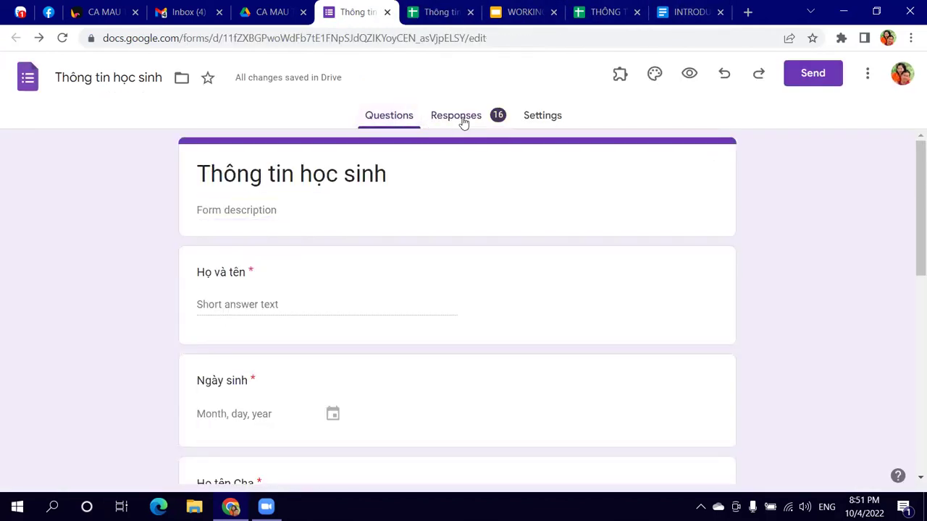
click(462, 122)
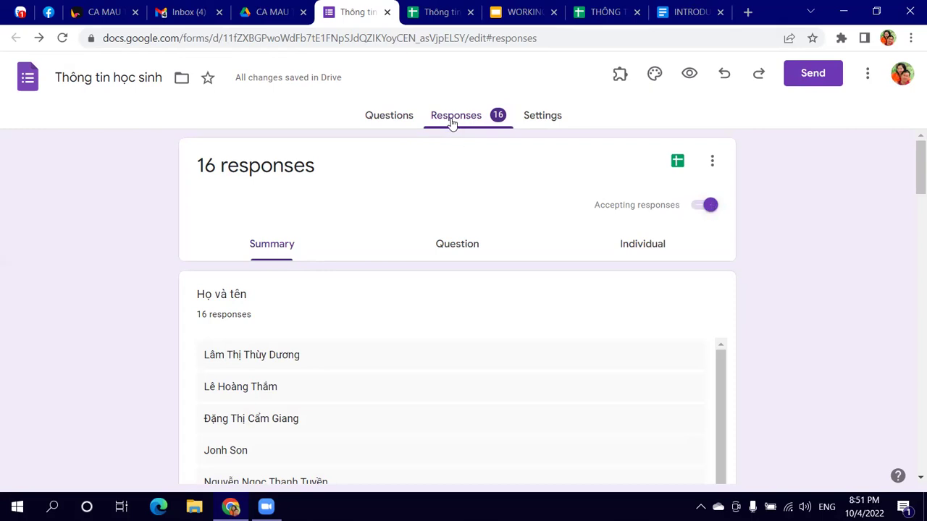
Step: Turn Accepting responses off and back on, then open the linked responses spreadsheet
click(704, 207)
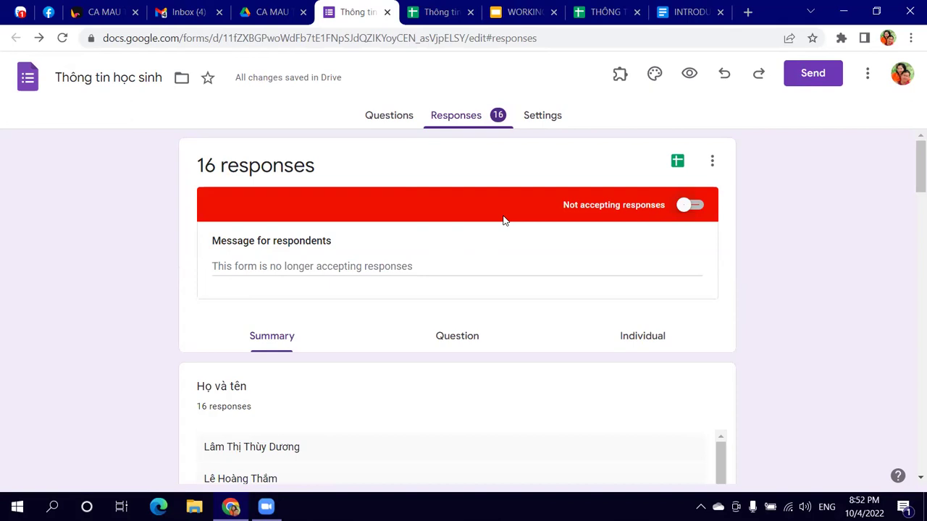
click(681, 206)
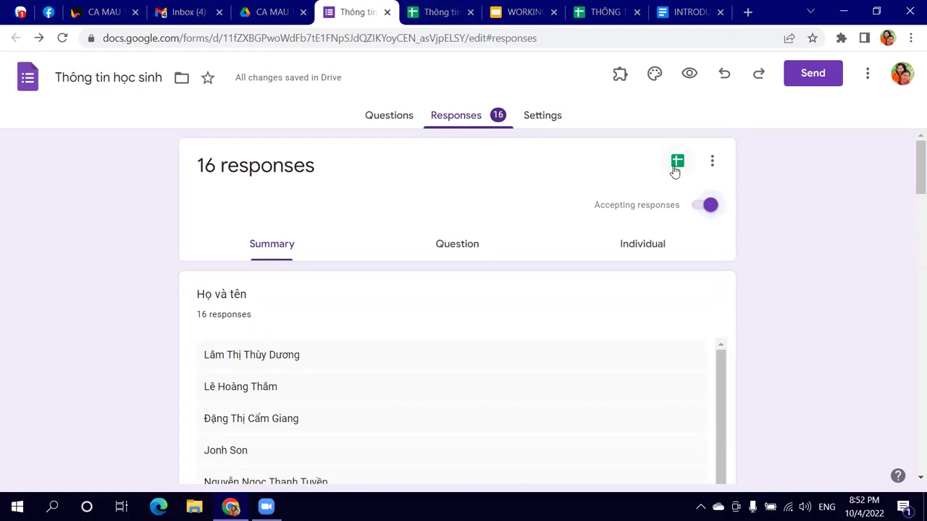
click(438, 13)
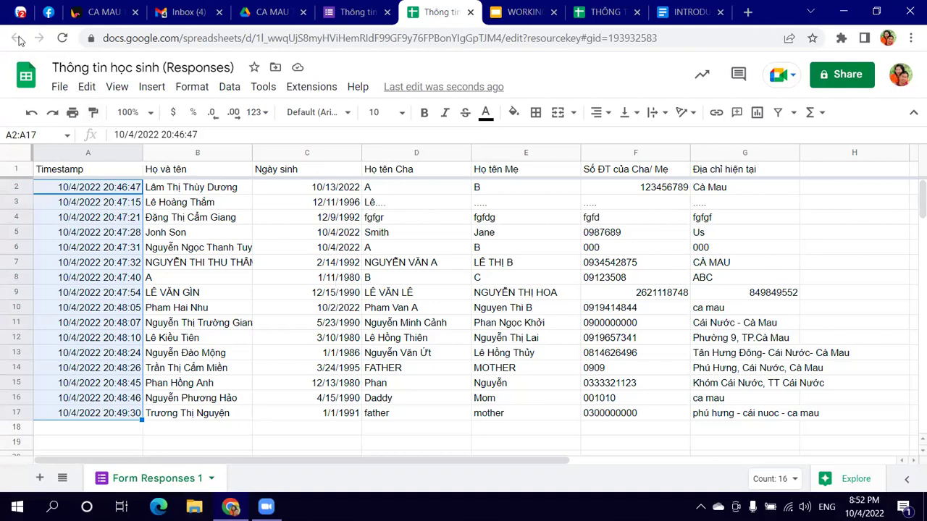
click(20, 12)
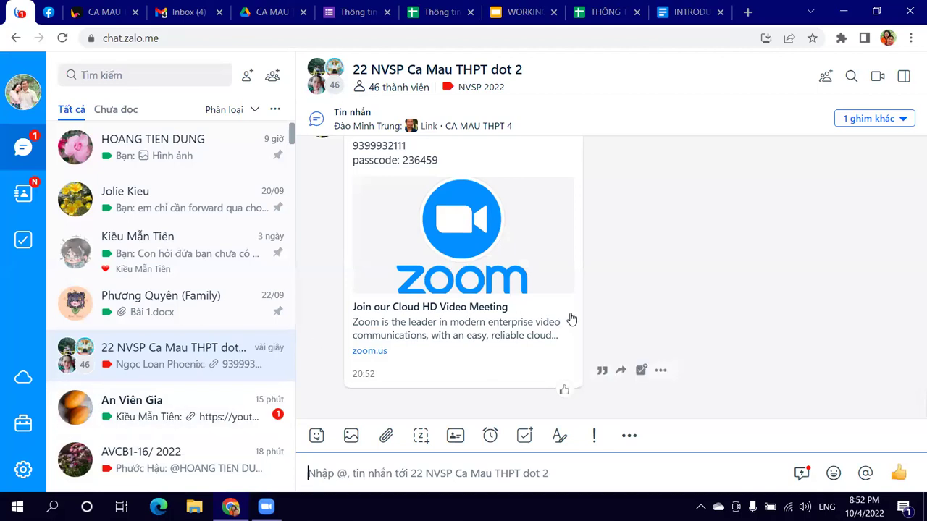
scroll(572, 319, up, 3)
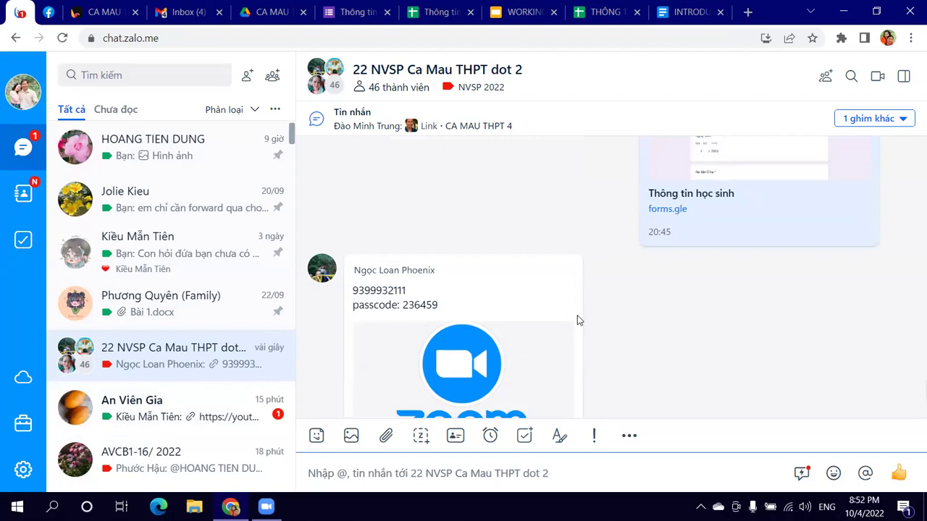
scroll(577, 318, down, 3)
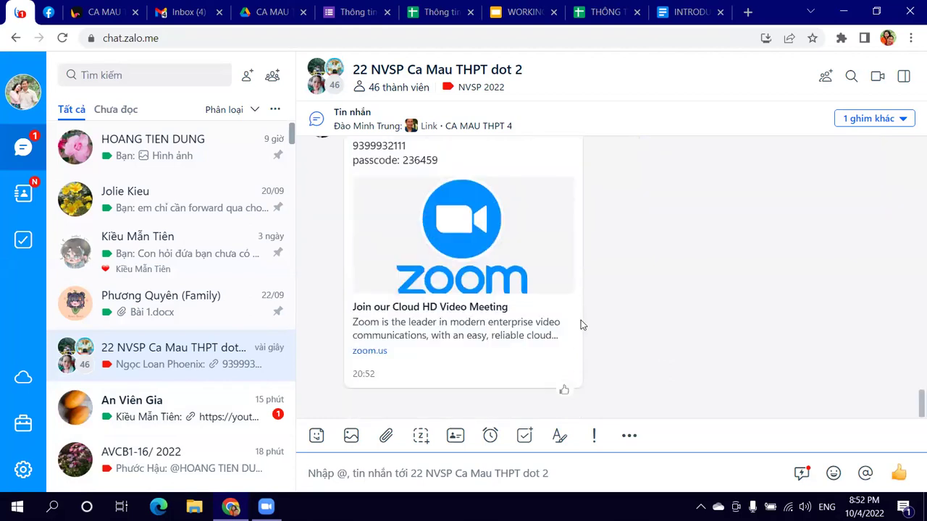
scroll(580, 324, up, 3)
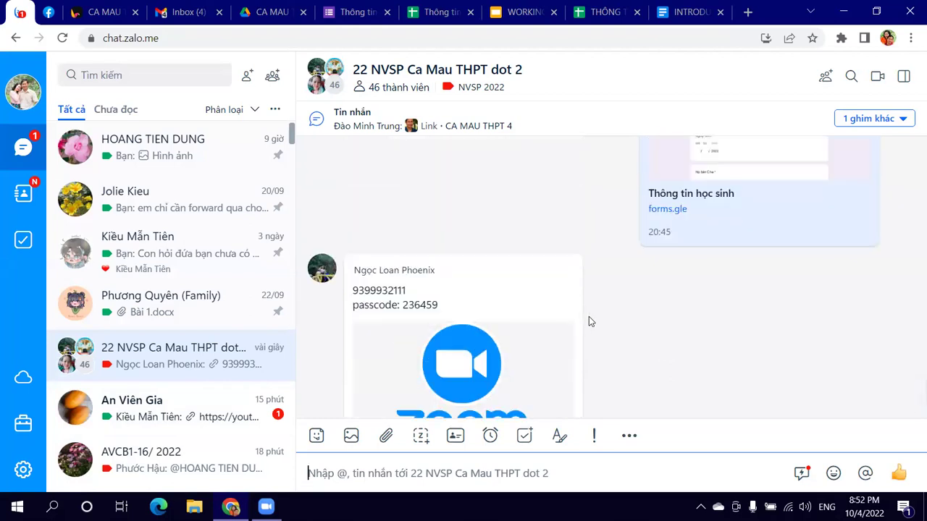
scroll(588, 317, up, 4)
scroll(589, 312, down, 4)
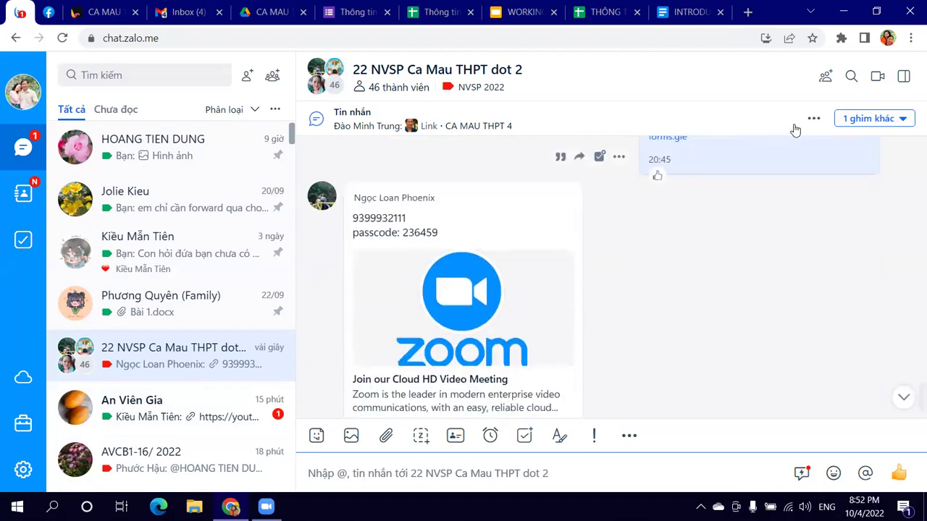
click(435, 12)
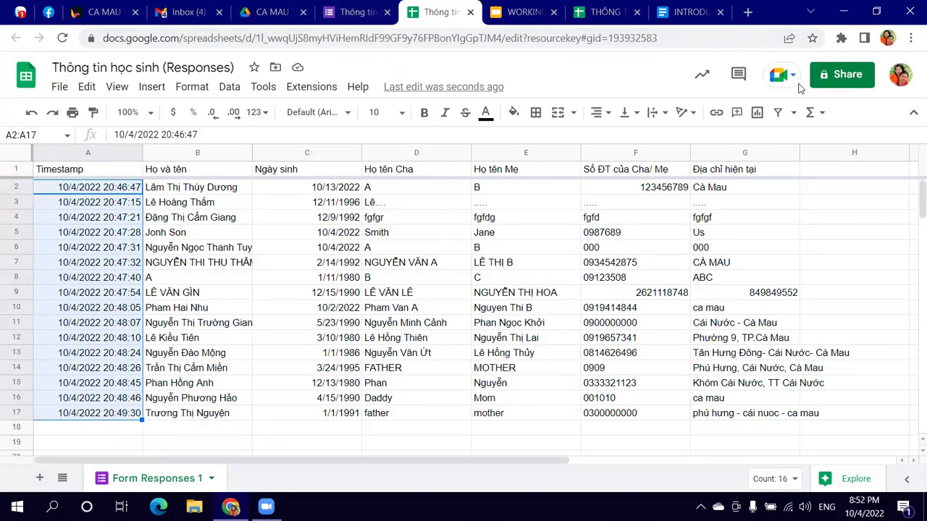
Step: Glance through the class sheet, slides and responses tabs, returning to INTRODUCE YOURSELF
click(693, 12)
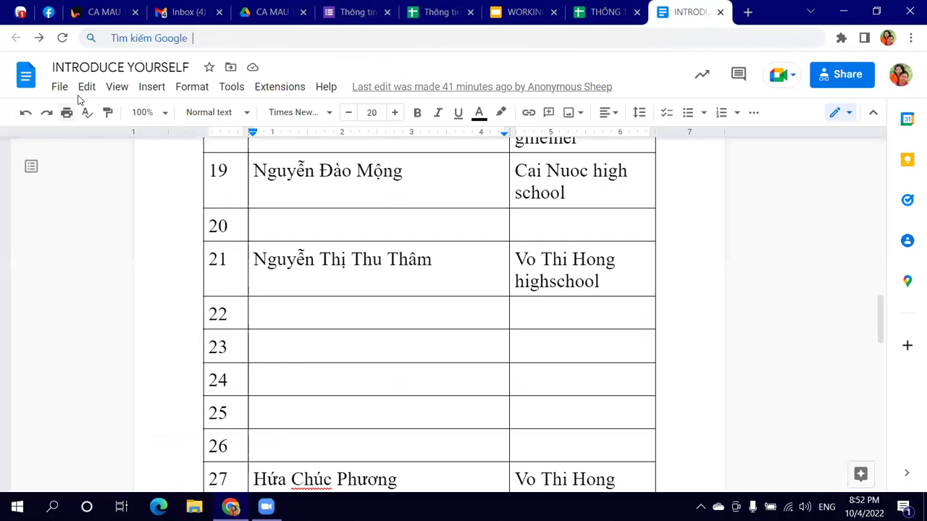
click(606, 13)
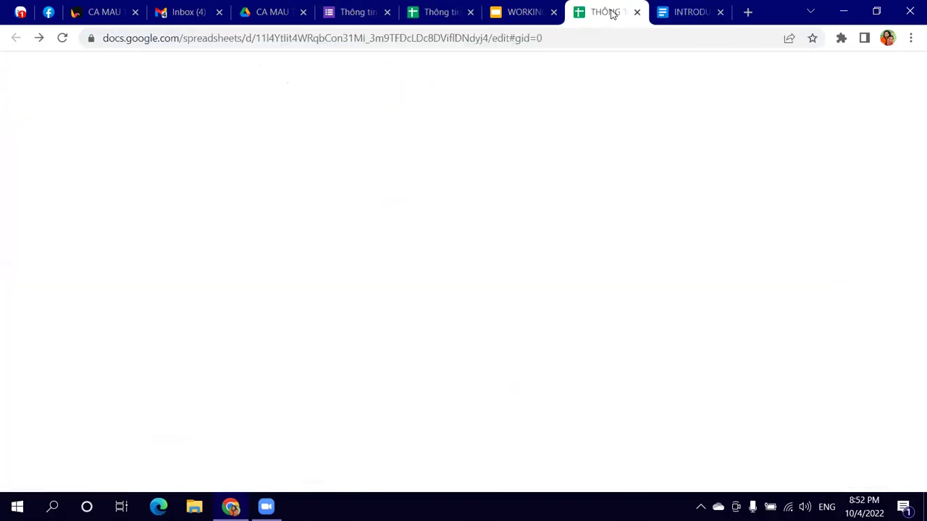
click(527, 12)
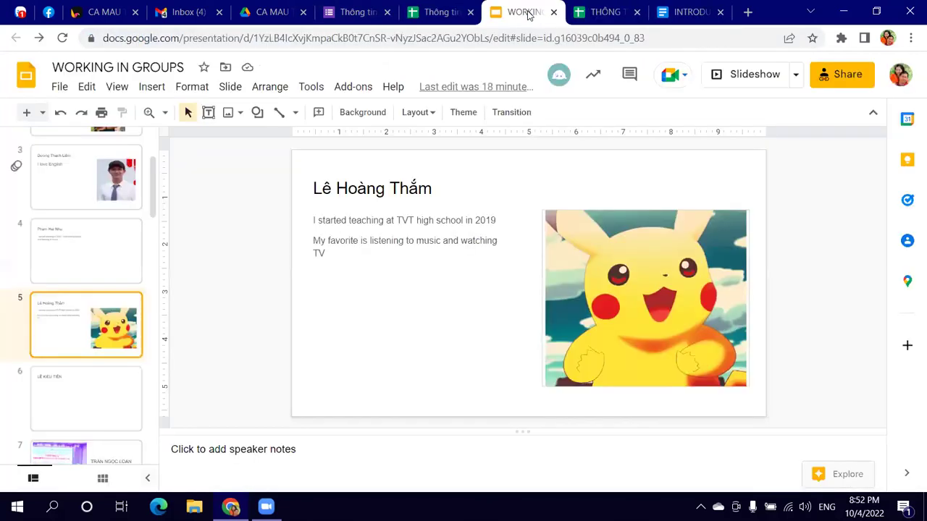
click(443, 13)
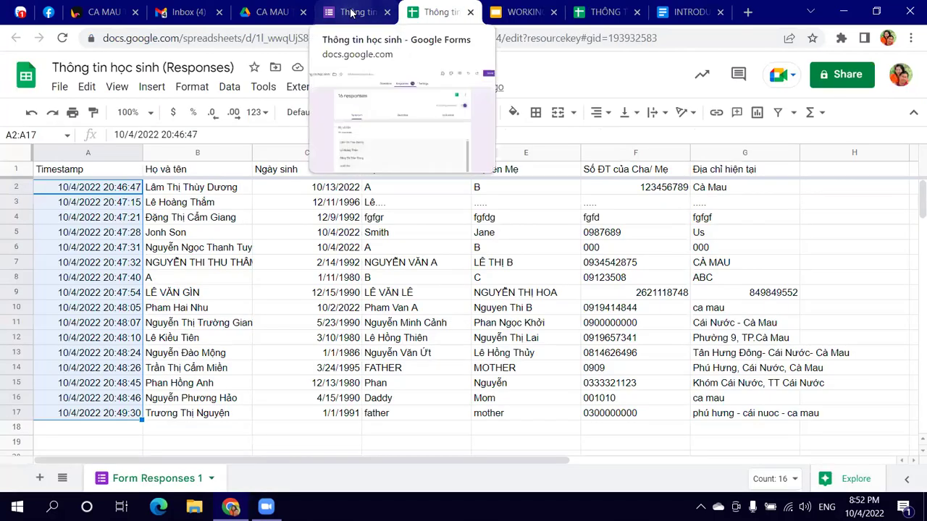
click(698, 10)
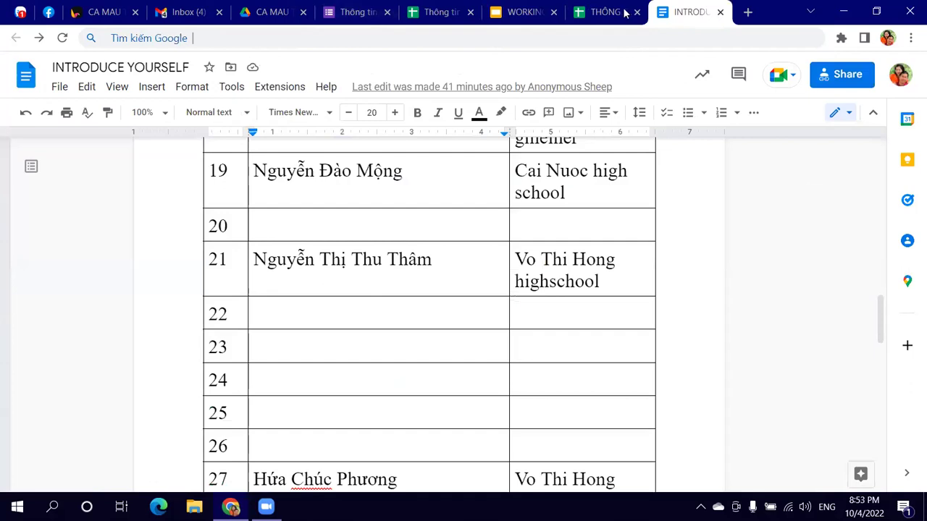
Step: Start downloading INTRODUCE YOURSELF as a Word .docx to Documents, then cancel the save
click(60, 87)
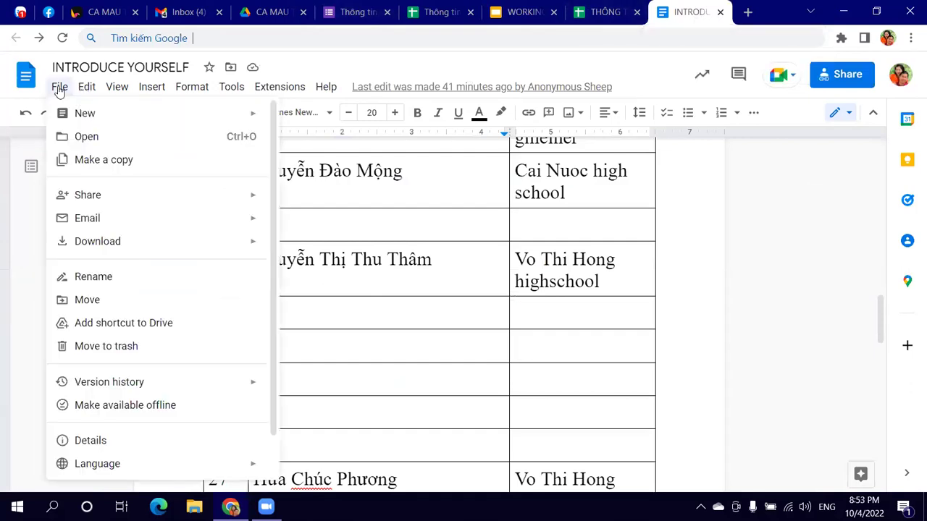
mouse_move(134, 240)
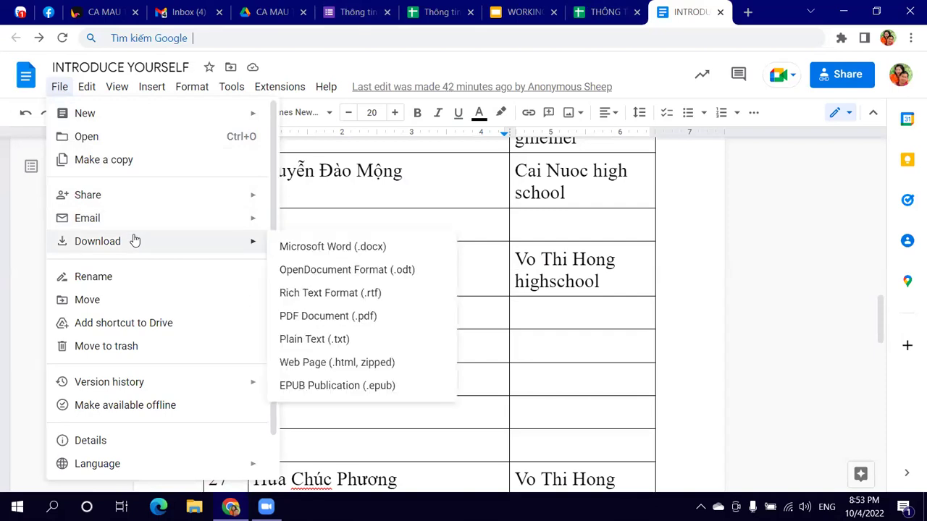
click(385, 249)
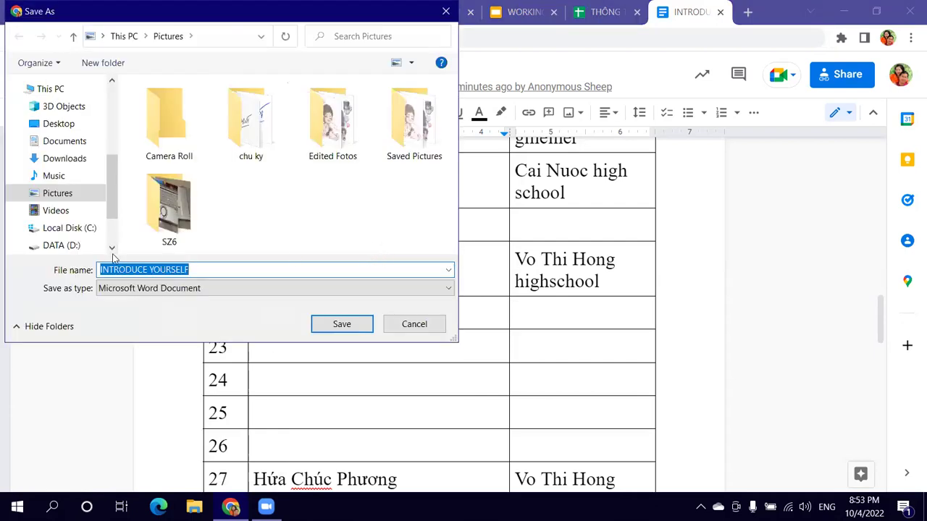
click(47, 141)
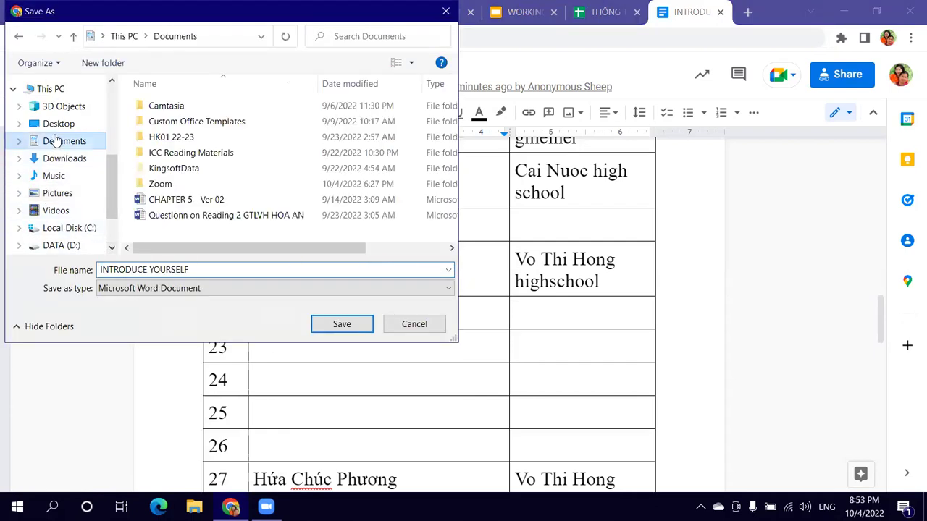
click(254, 268)
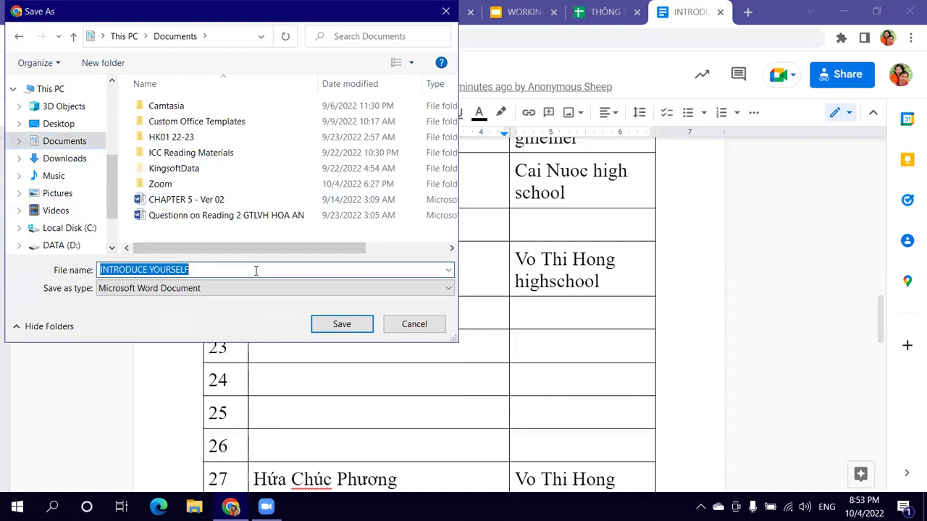
click(402, 332)
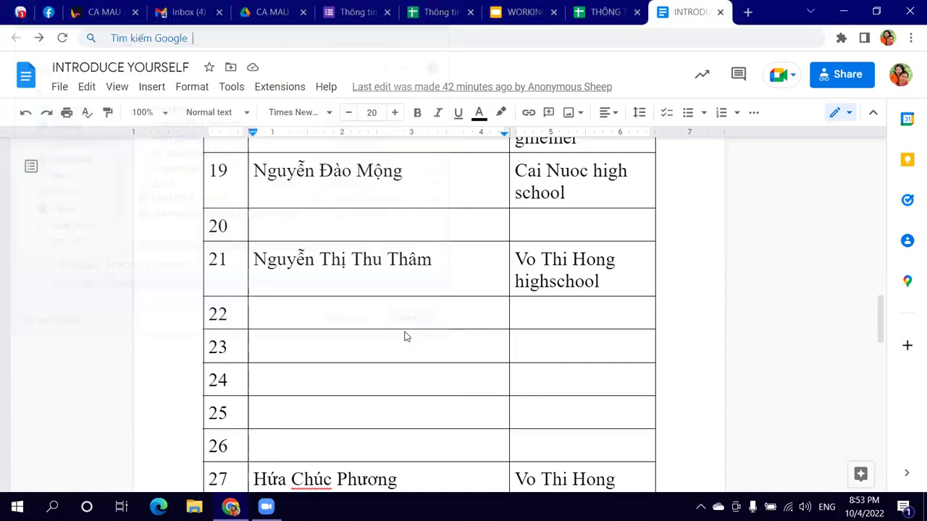
click(597, 16)
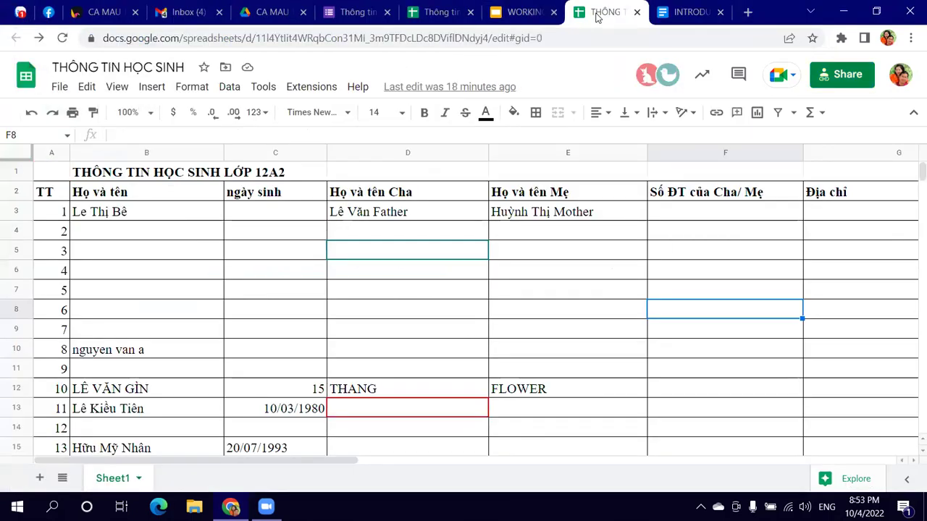
Step: Start an Excel download of the THÔNG TIN HỌC SINH sheet to Documents, then cancel it
click(60, 87)
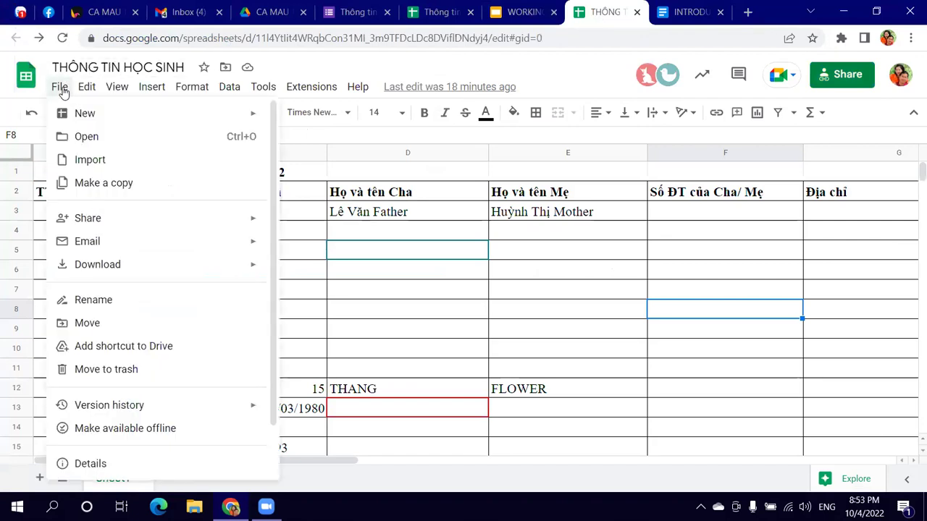
mouse_move(116, 265)
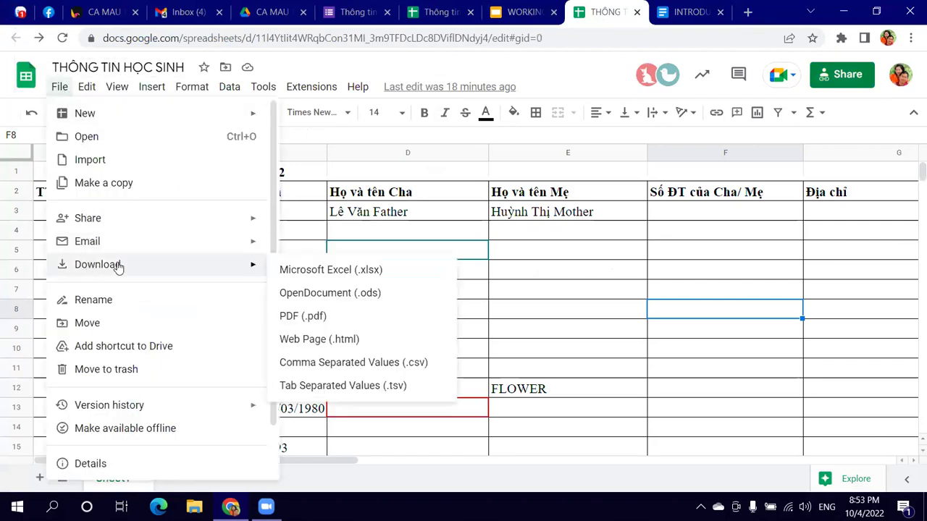
click(355, 273)
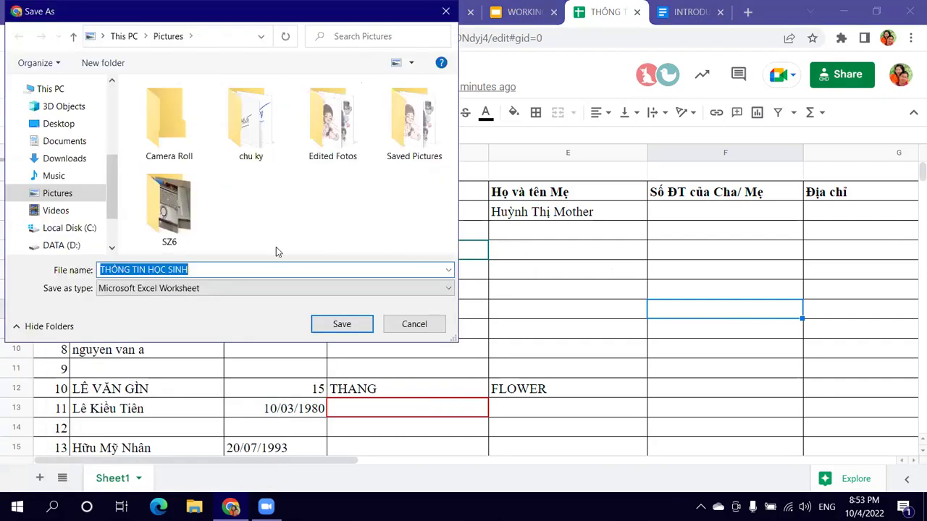
click(62, 146)
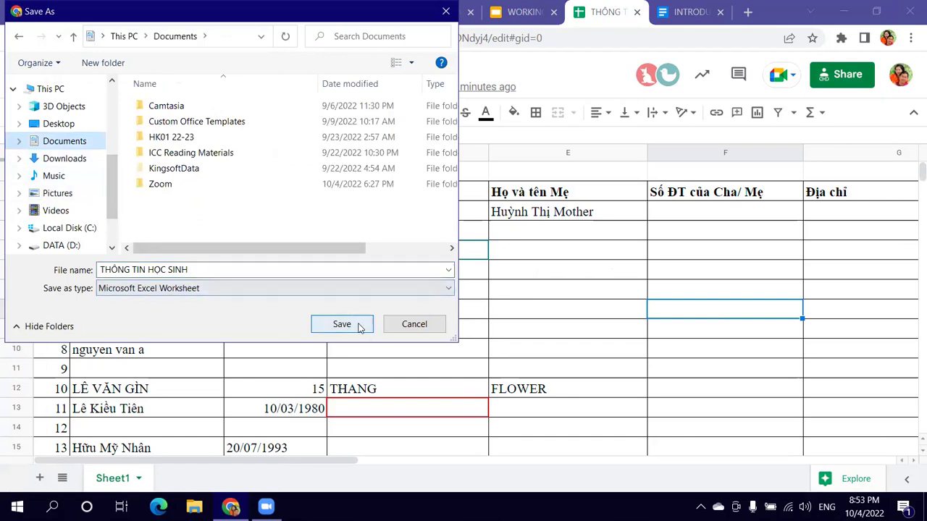
click(399, 329)
Step: Begin downloading WORKING IN GROUPS as a PowerPoint .pptx to Documents, then cancel
click(520, 12)
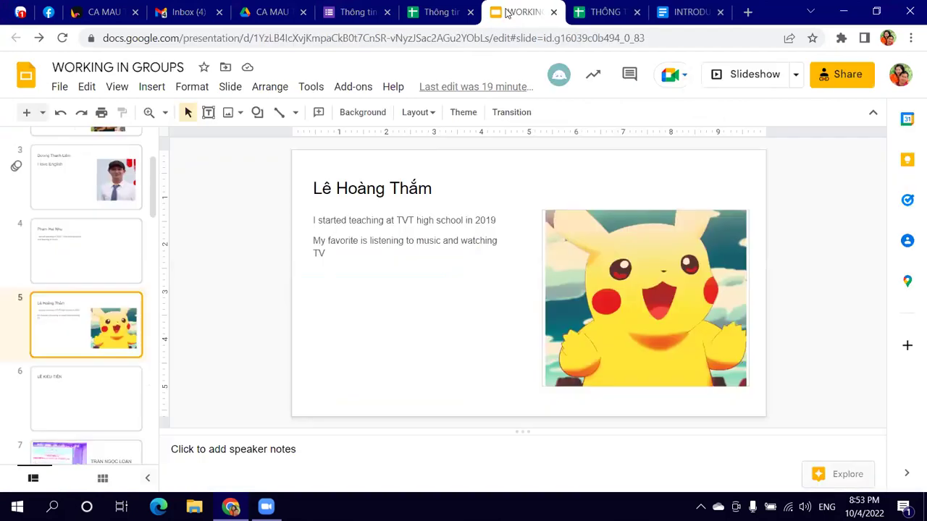
click(59, 87)
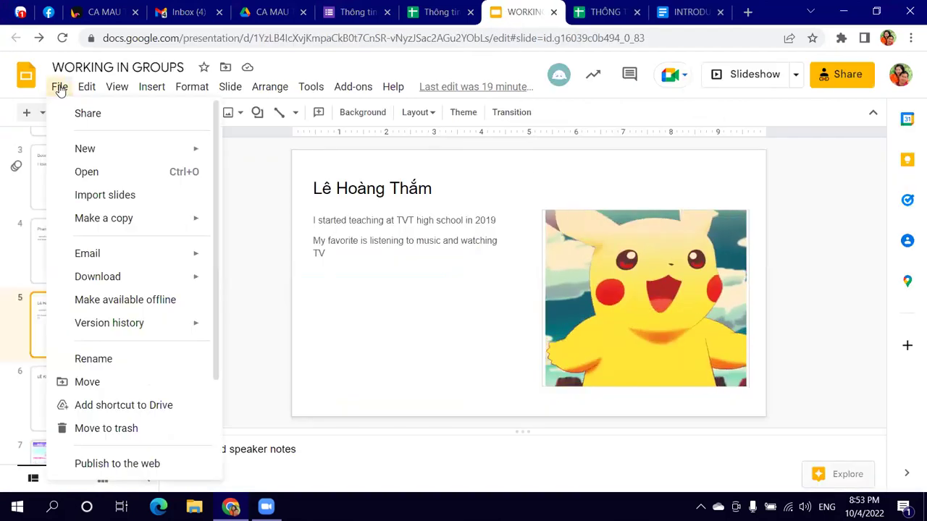
mouse_move(126, 278)
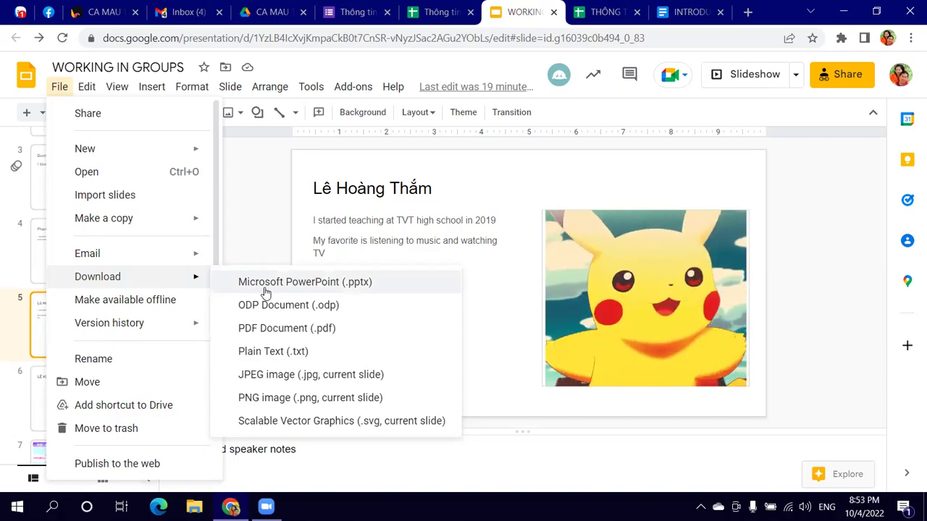
click(265, 289)
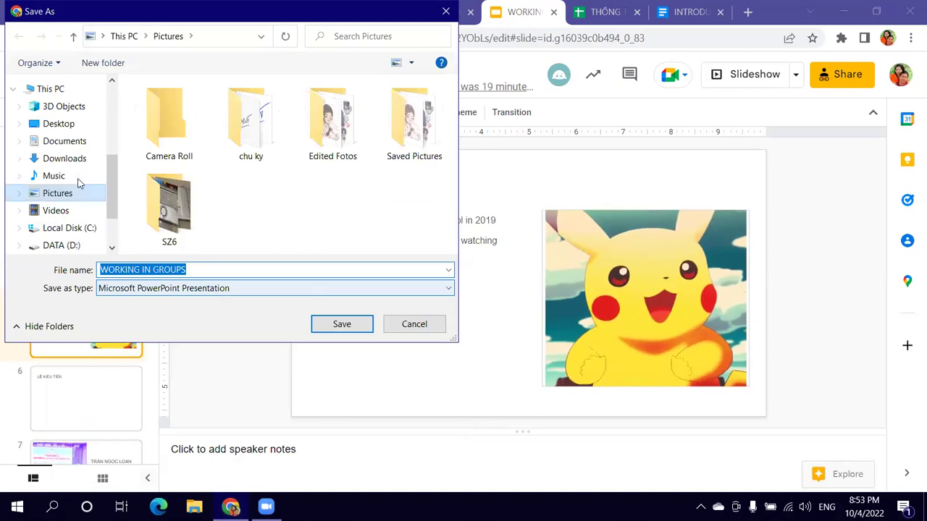
click(67, 141)
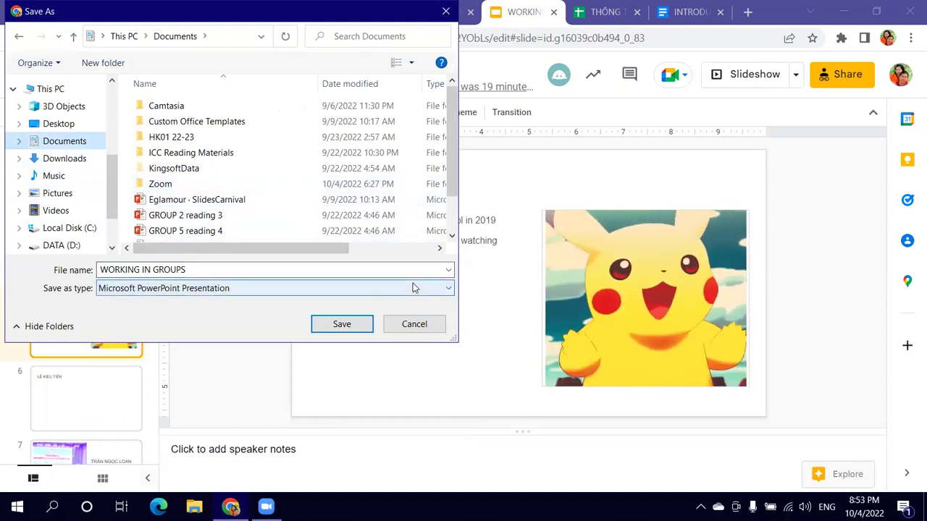
click(409, 330)
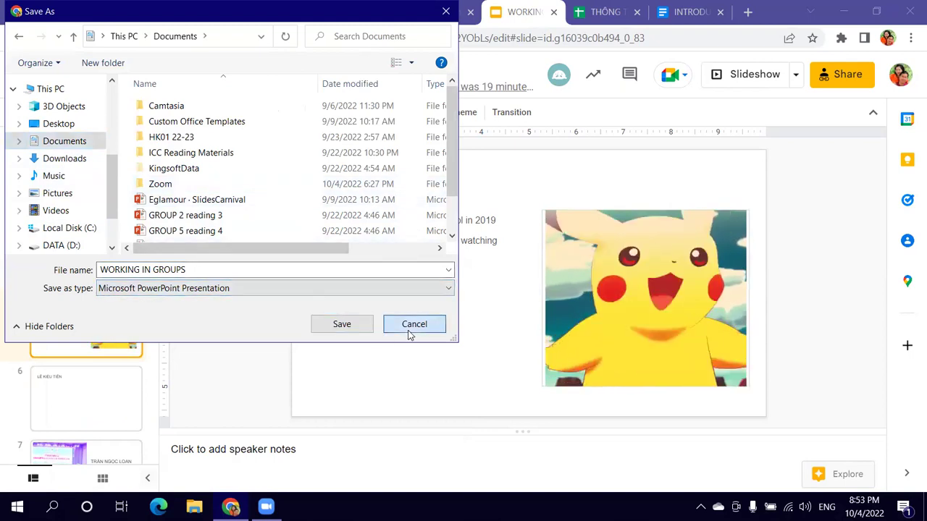
Step: Cancel an Excel download of the responses sheet, then open sharing for THÔNG TIN HỌC SINH
click(438, 12)
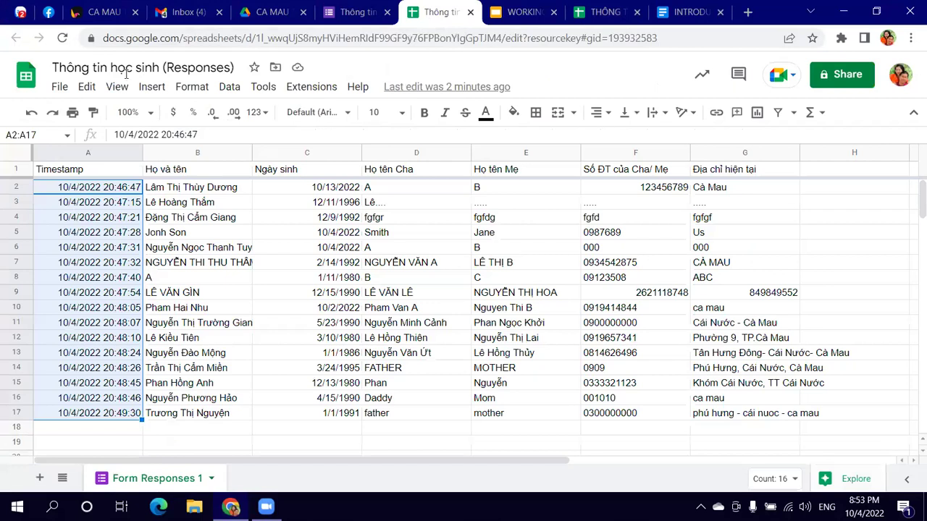
click(69, 92)
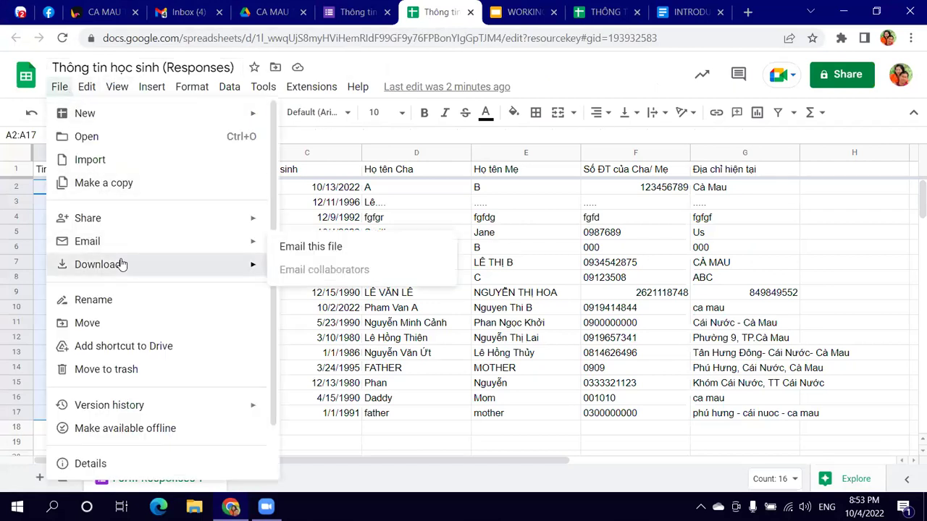
mouse_move(120, 265)
click(311, 271)
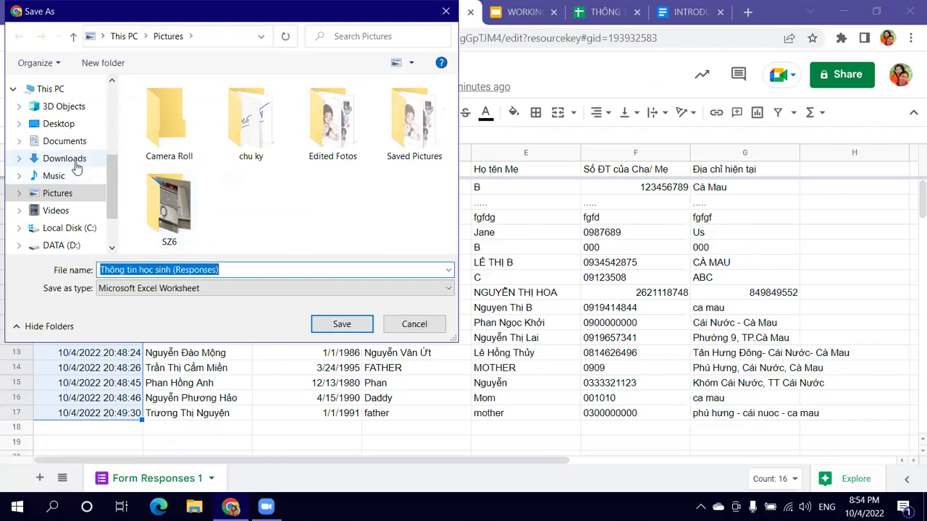
click(78, 158)
click(73, 142)
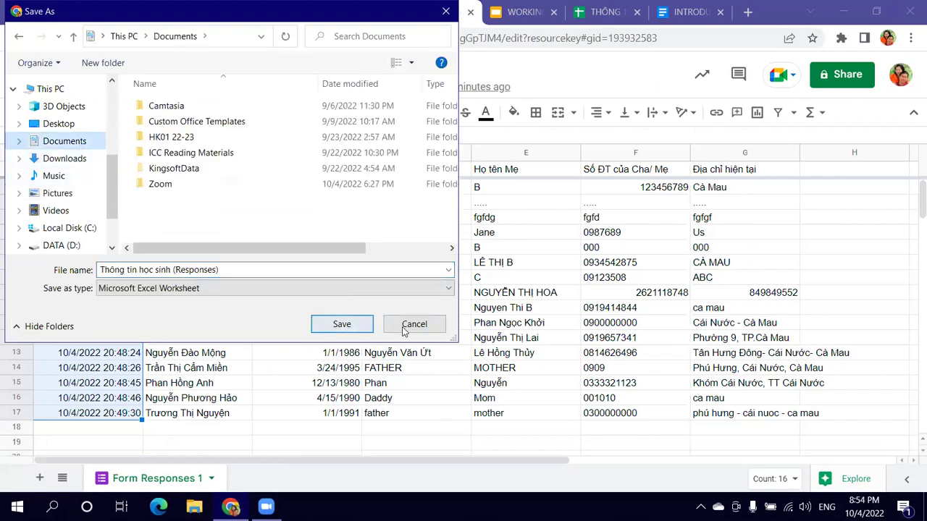
click(403, 327)
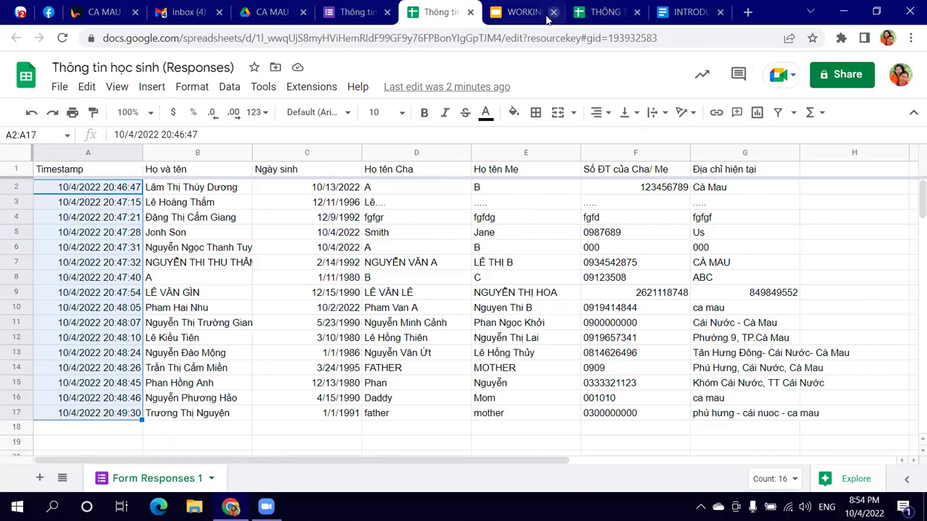
click(603, 15)
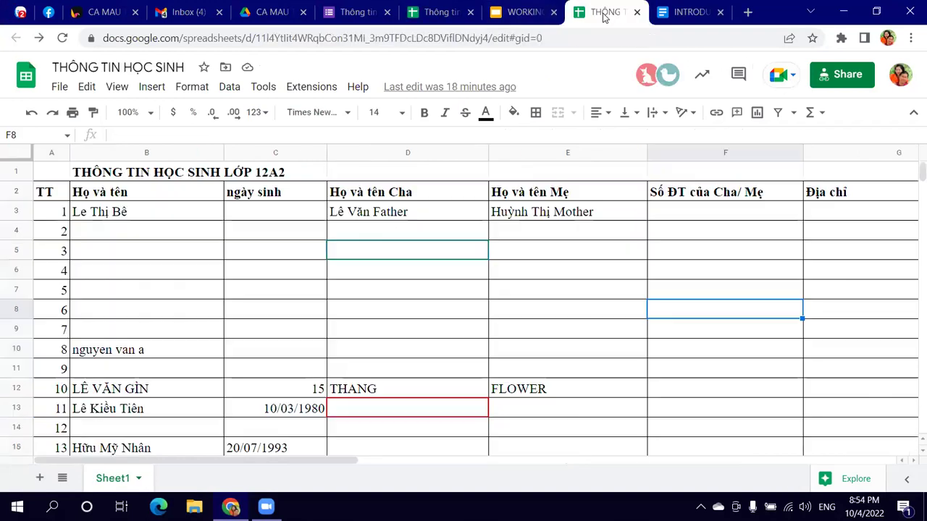
click(847, 74)
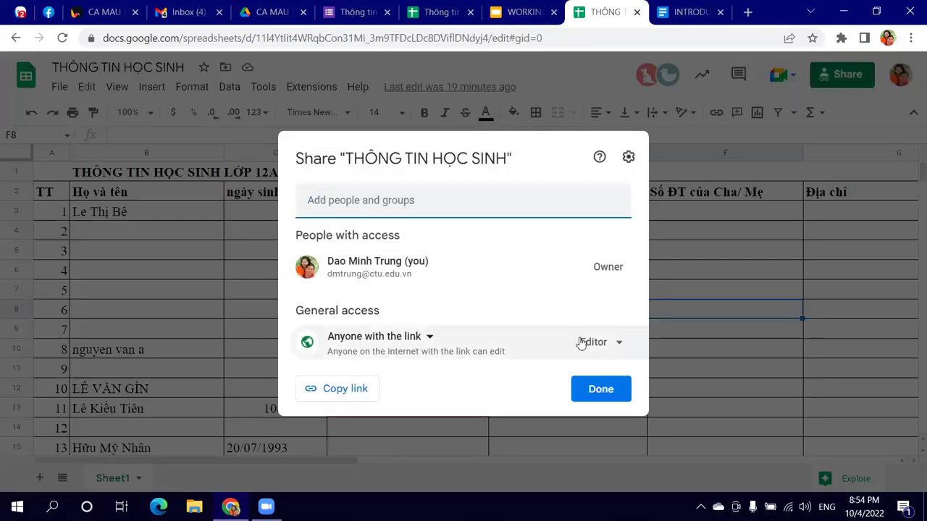
Step: Change the THÔNG TIN HỌC SINH link access from Editor to Viewer and close sharing
click(601, 342)
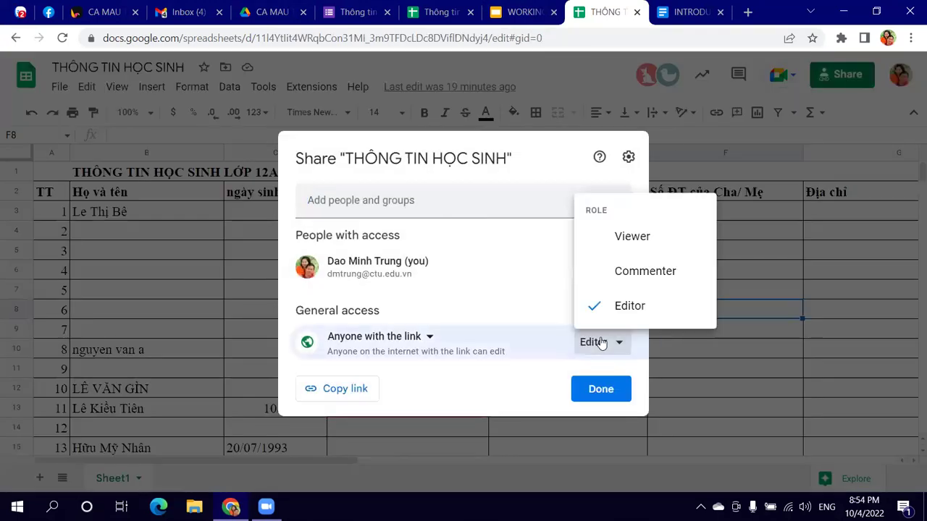
click(615, 239)
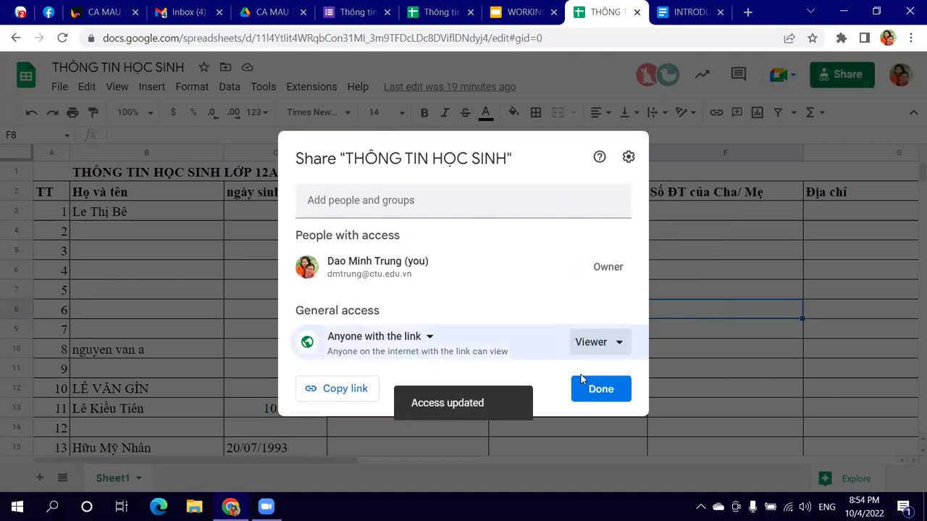
click(596, 391)
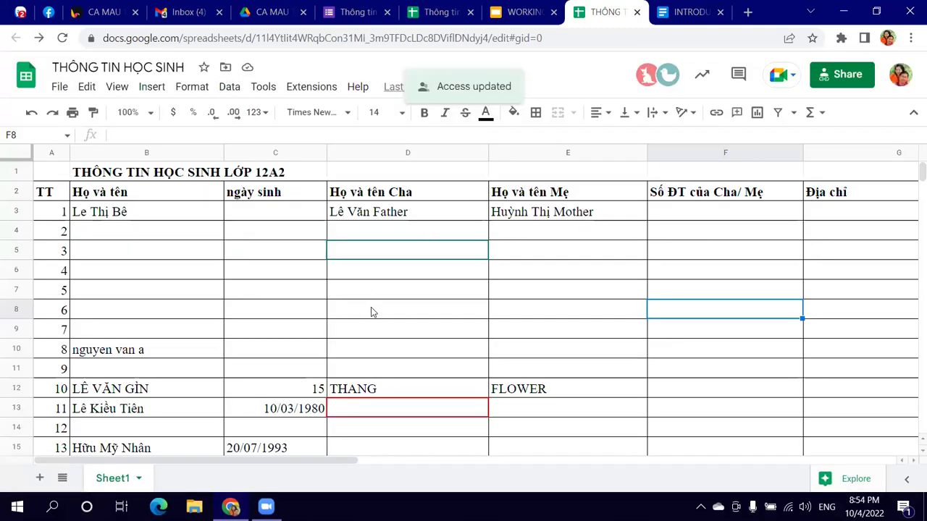
click(685, 12)
click(579, 14)
click(533, 12)
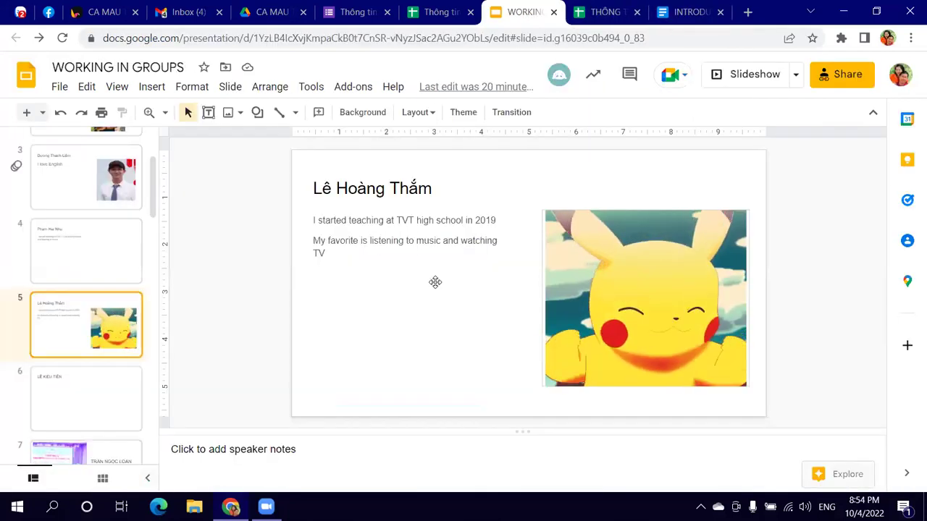
Step: Return to slide 4 in Google Slides and bring up the 22 NVSP Ca Mau THPT dot 2 Zalo chat
key(Up)
scroll(131, 207, up, 3)
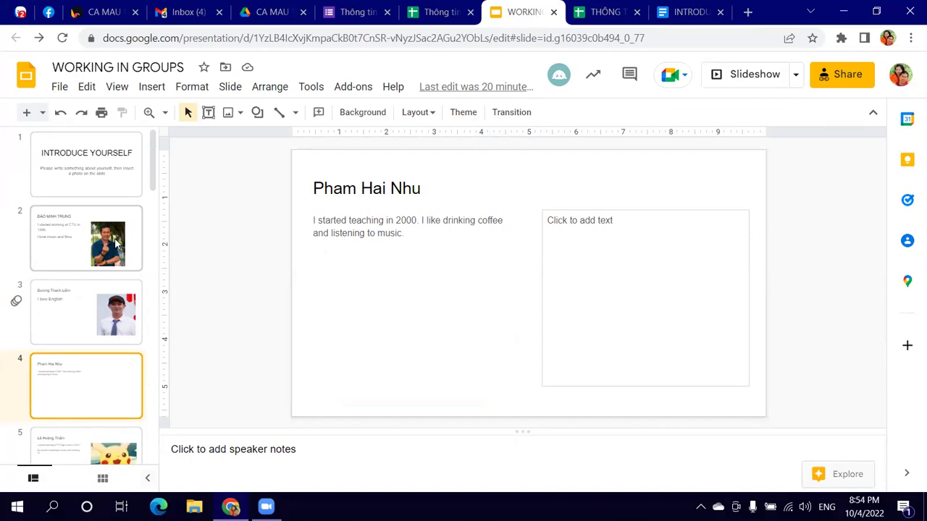
click(20, 12)
mouse_move(504, 349)
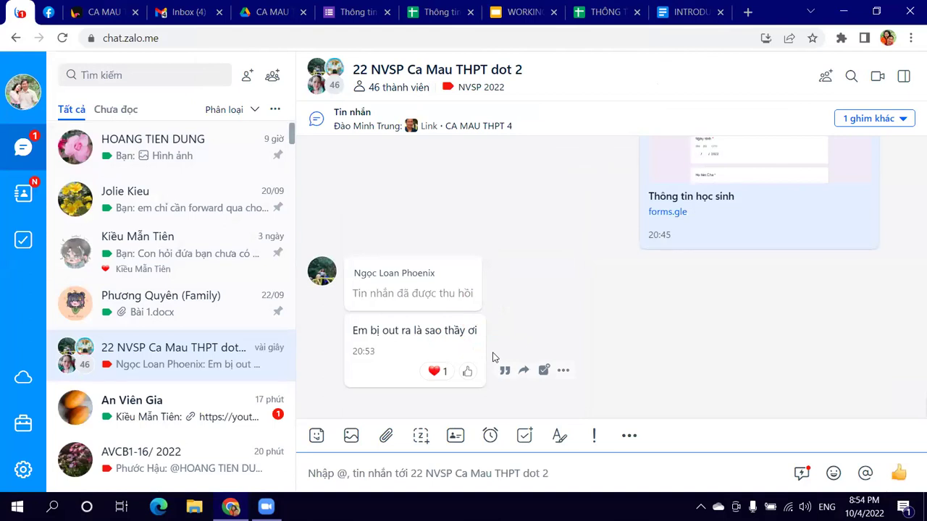
Step: Draft a message in the Zalo group chat, then discard the garbled draft
mouse_move(464, 371)
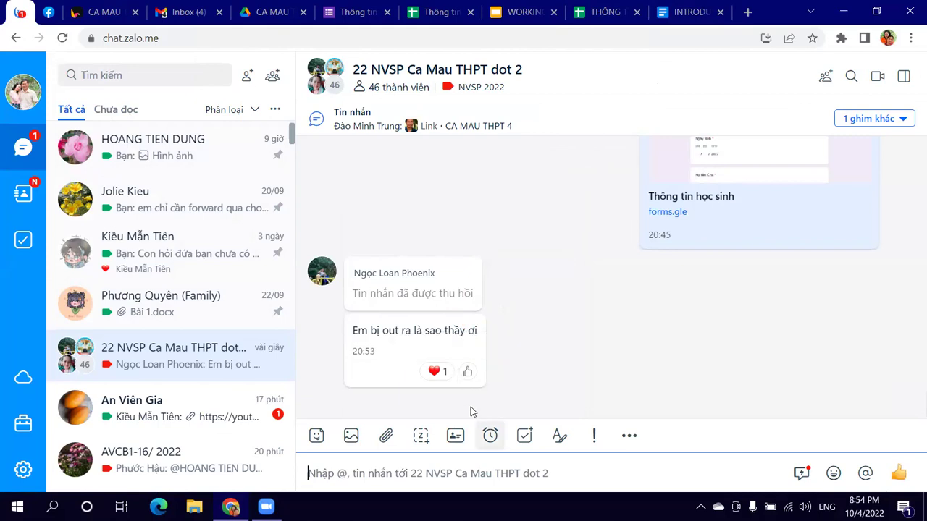
text(coa n)
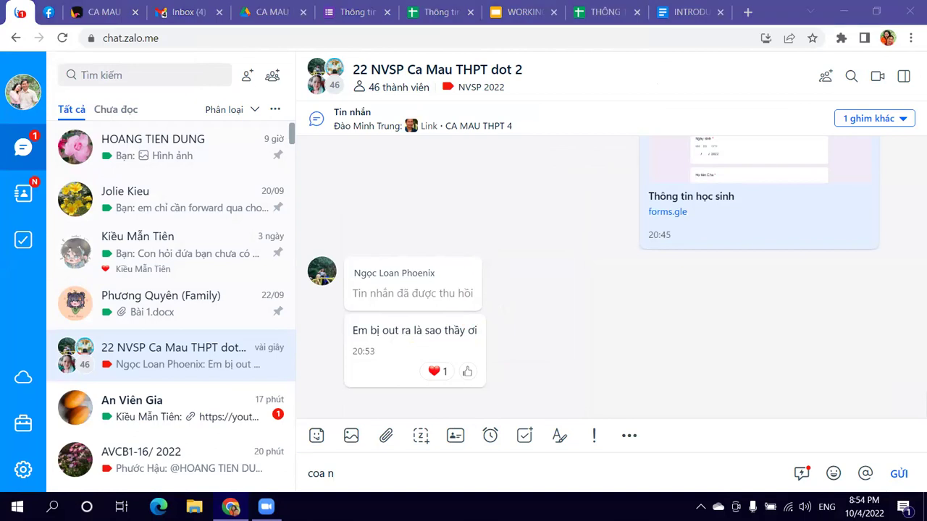
click(361, 462)
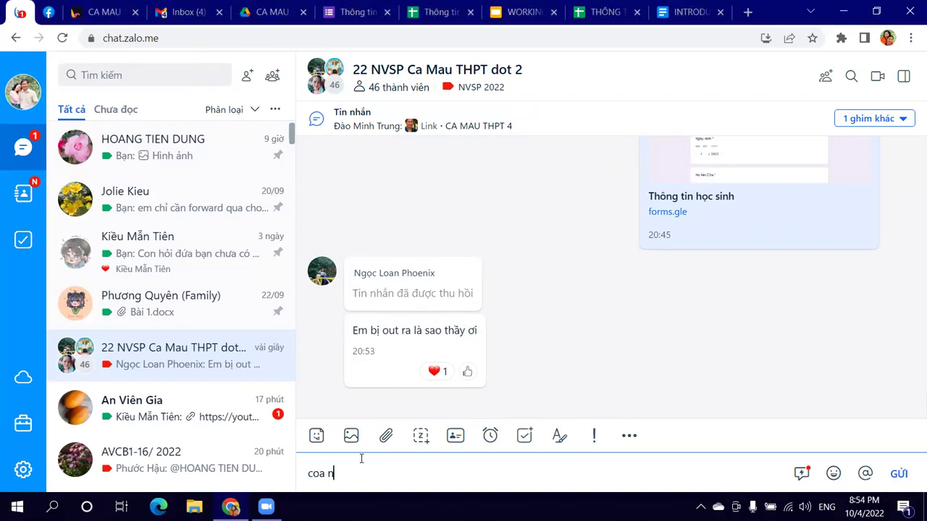
key(BackSpace)
key(BackSpace)
key(BackSpace)
text(c)
text(do em muốn)
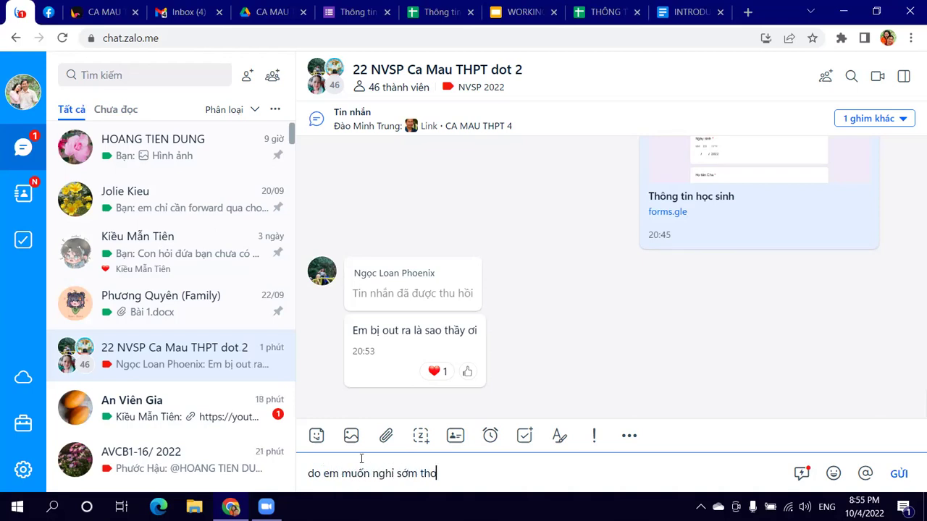
key(BackSpace)
key(BackSpace)
key(BackSpace)
key(BackSpace)
key(BackSpace)
key(BackSpace)
key(BackSpace)
key(BackSpace)
key(BackSpace)
key(BackSpace)
key(BackSpace)
key(BackSpace)
key(BackSpace)
key(BackSpace)
key(BackSpace)
key(BackSpace)
key(BackSpace)
key(BackSpace)
key(BackSpace)
key(BackSpace)
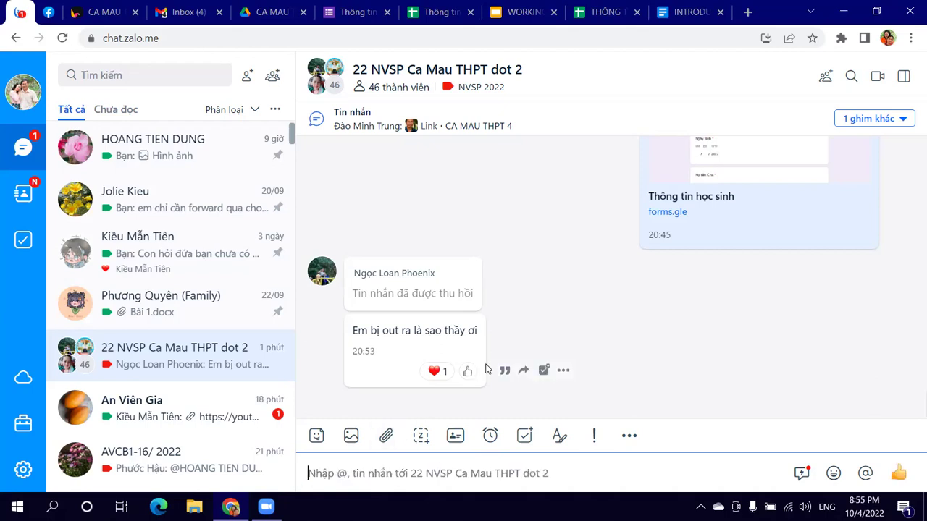
Step: Post a quoted reply to the student who asked why they were removed from the group
click(503, 373)
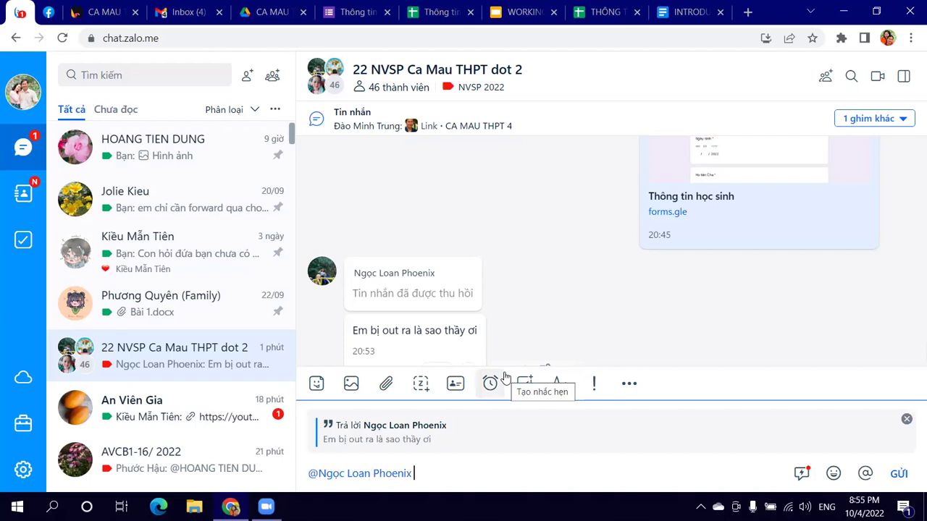
text(khô)
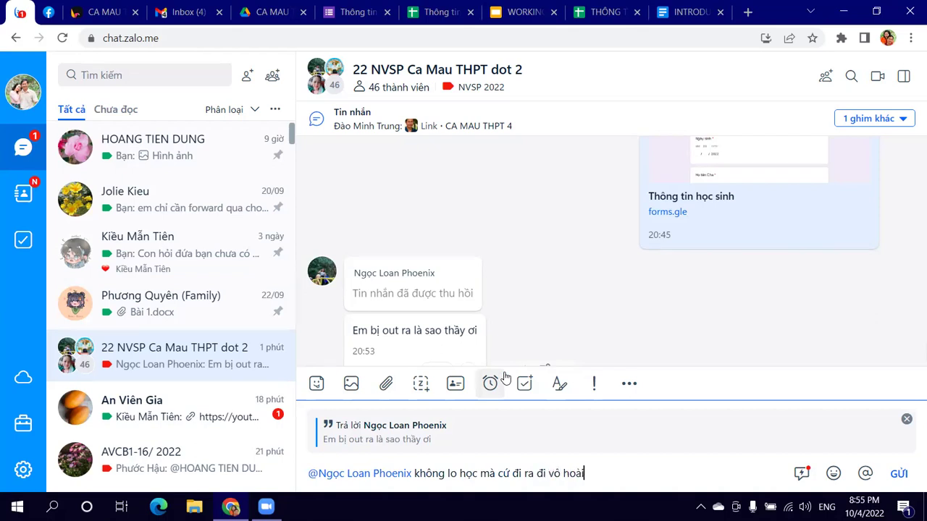
key(Return)
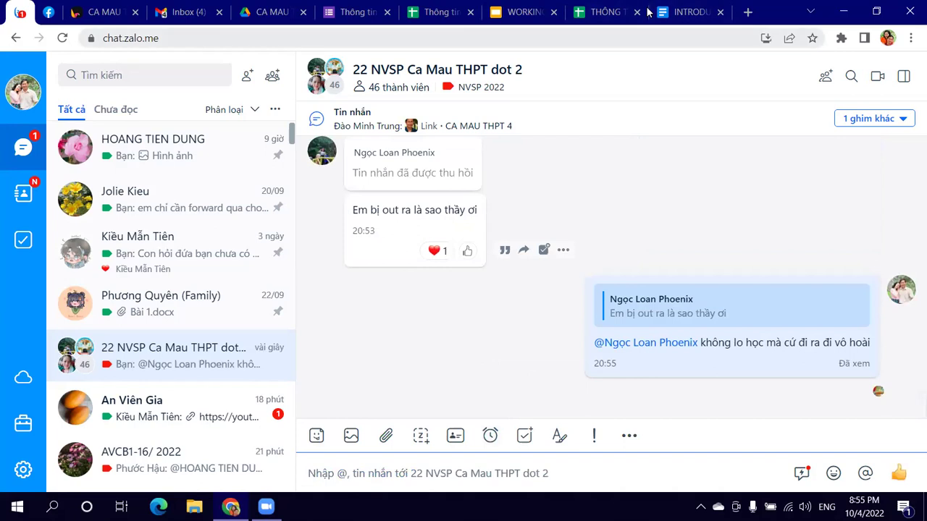
click(358, 12)
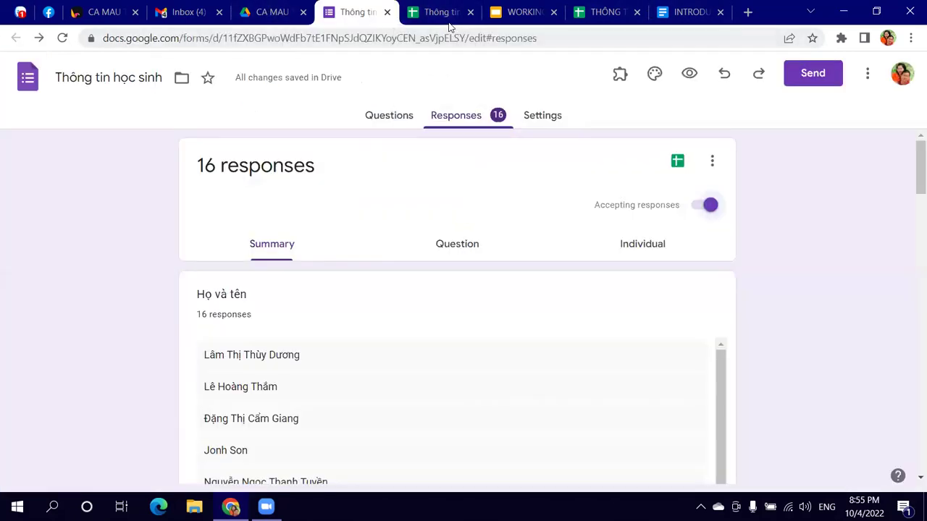
Step: Cycle through the open documents and spreadsheets back to the form's responses
click(702, 13)
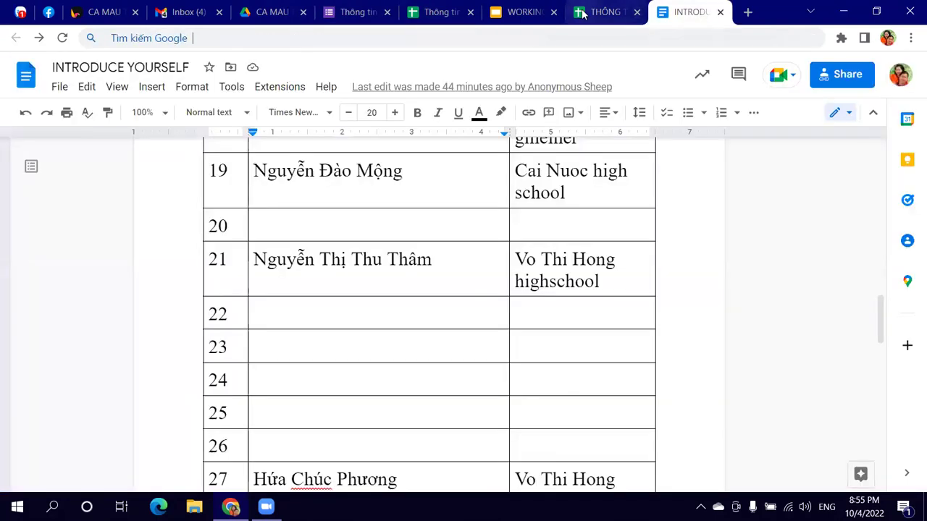
click(566, 13)
click(521, 13)
click(438, 13)
click(342, 14)
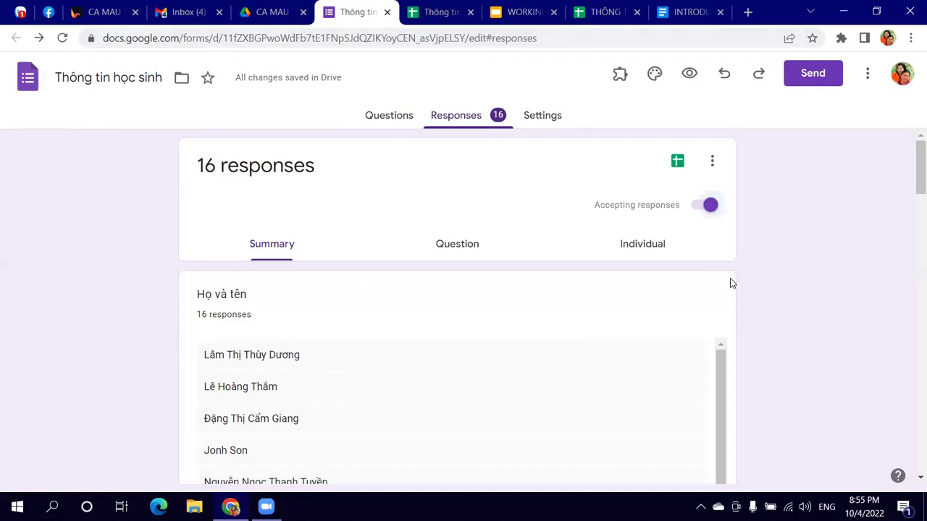
Step: Copy the form's shortened forms.gle link from the Questions tab's Send dialog
click(386, 117)
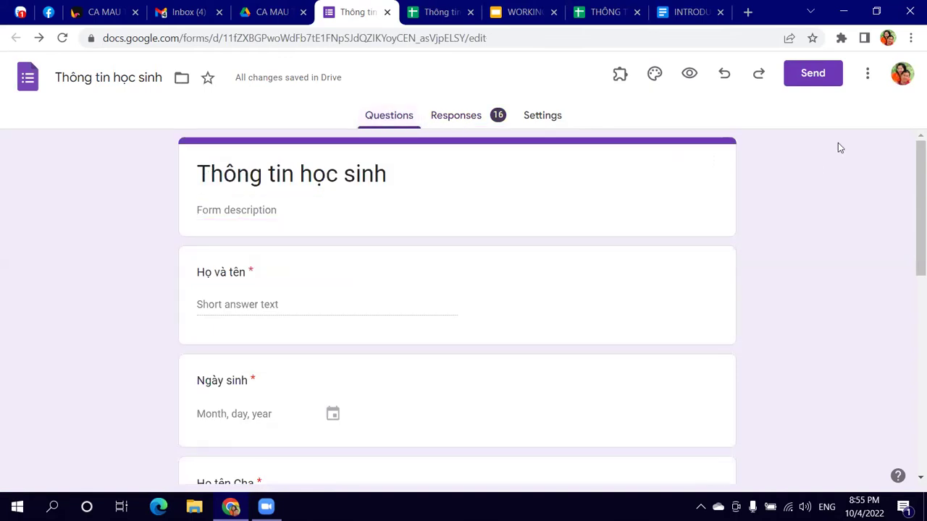
click(813, 74)
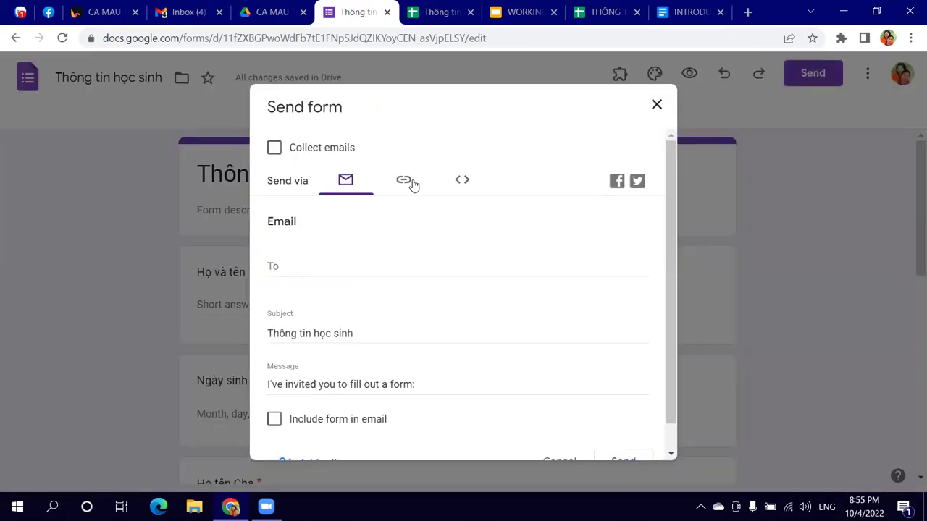
click(405, 181)
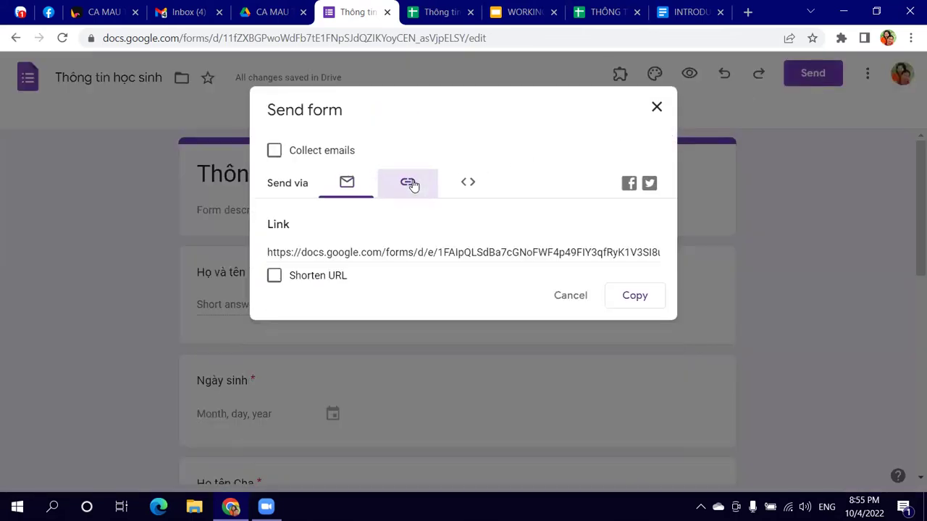
click(273, 276)
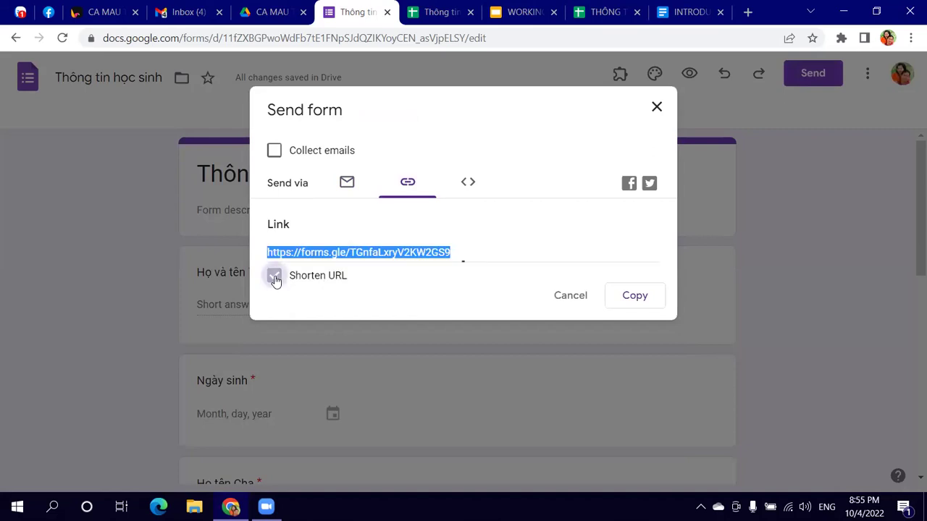
click(635, 297)
click(91, 11)
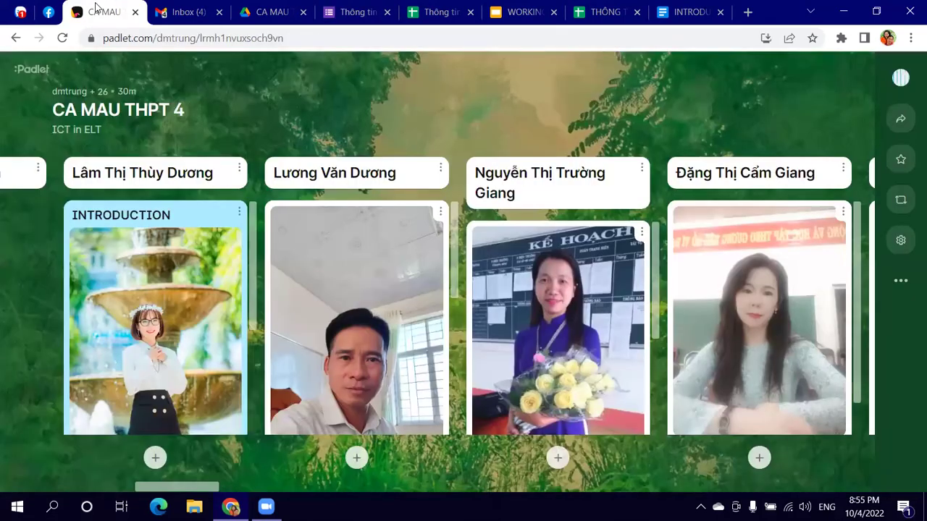
drag(183, 490, 50, 489)
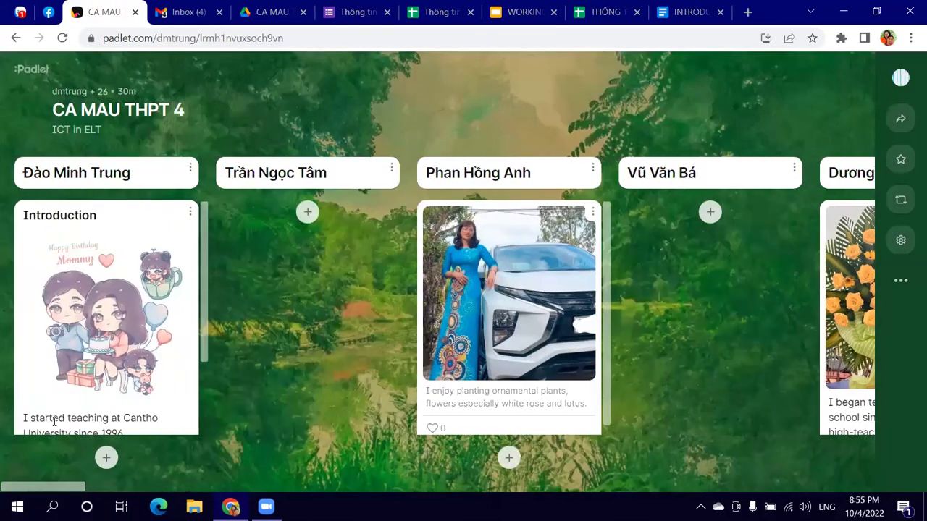
scroll(107, 344, down, 3)
scroll(109, 340, up, 1)
scroll(142, 341, down, 1)
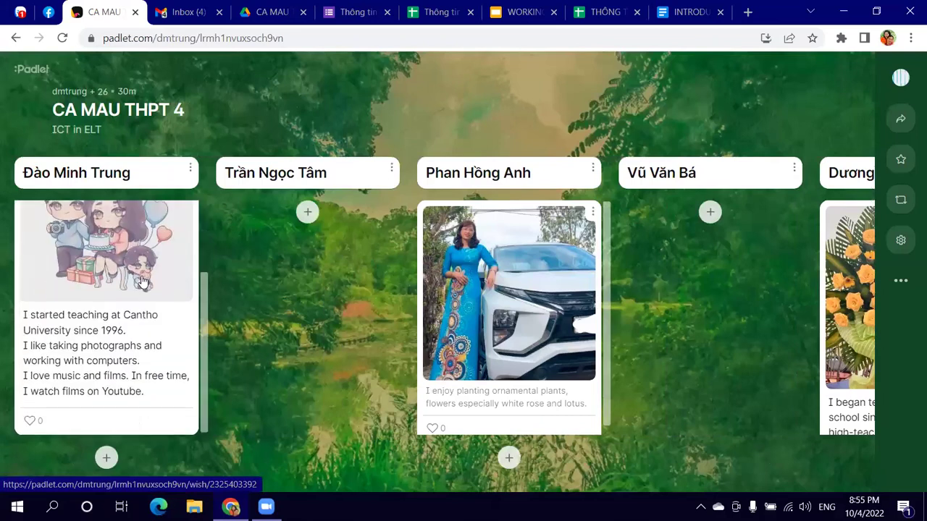
click(107, 458)
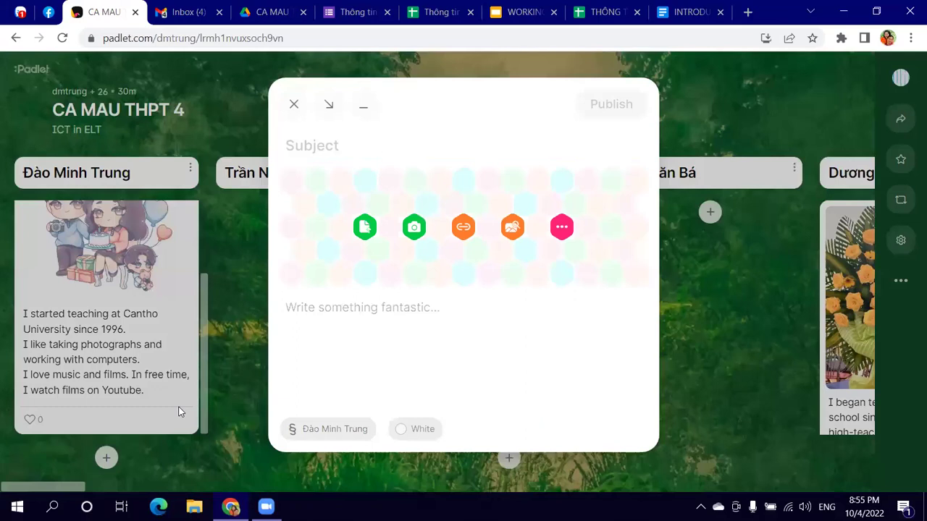
text(G)
key(BackSpace)
text(Gô)
text(gle Form)
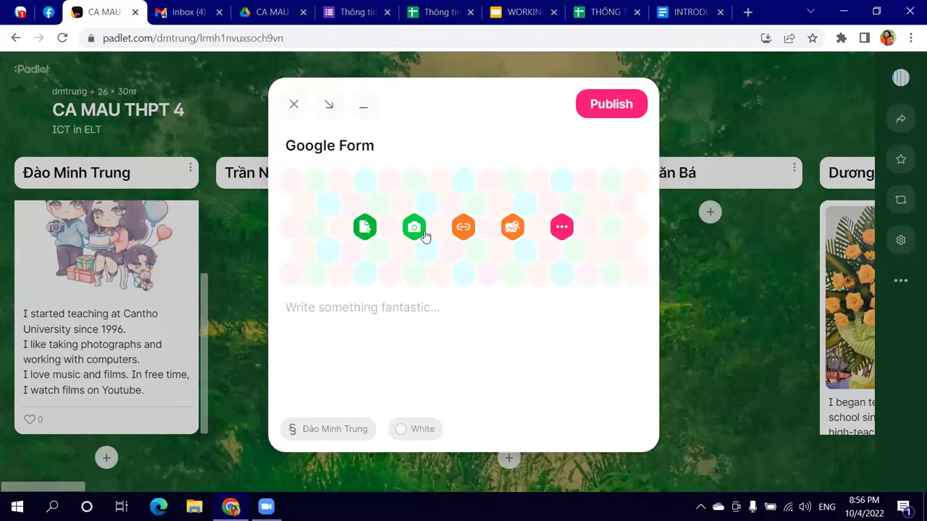
click(465, 229)
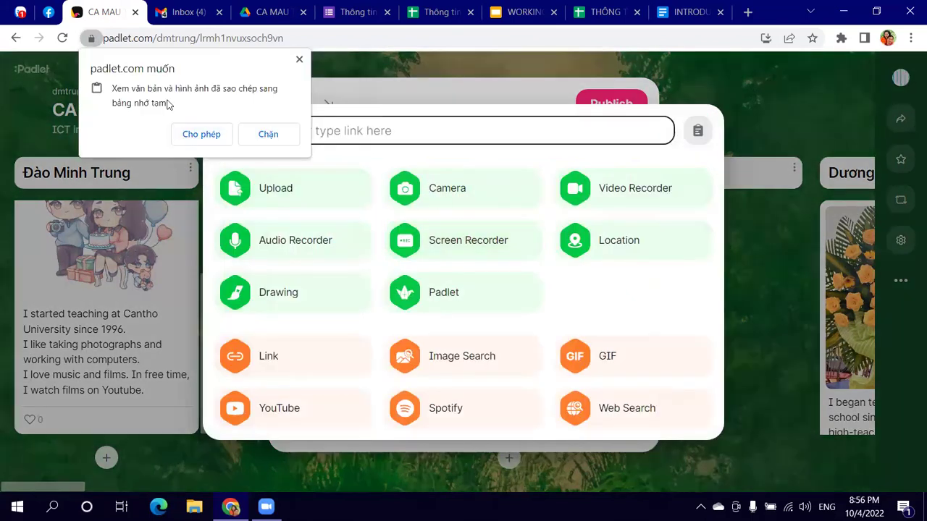
click(197, 135)
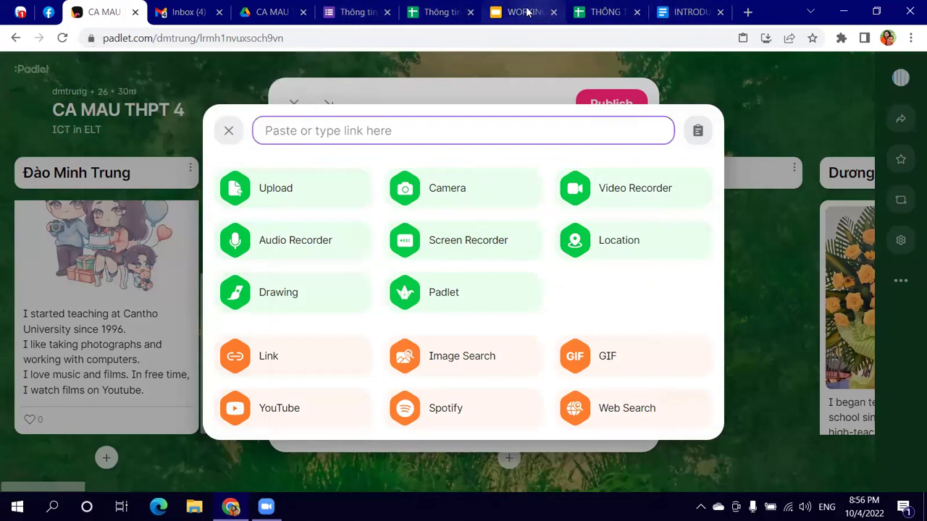
click(352, 12)
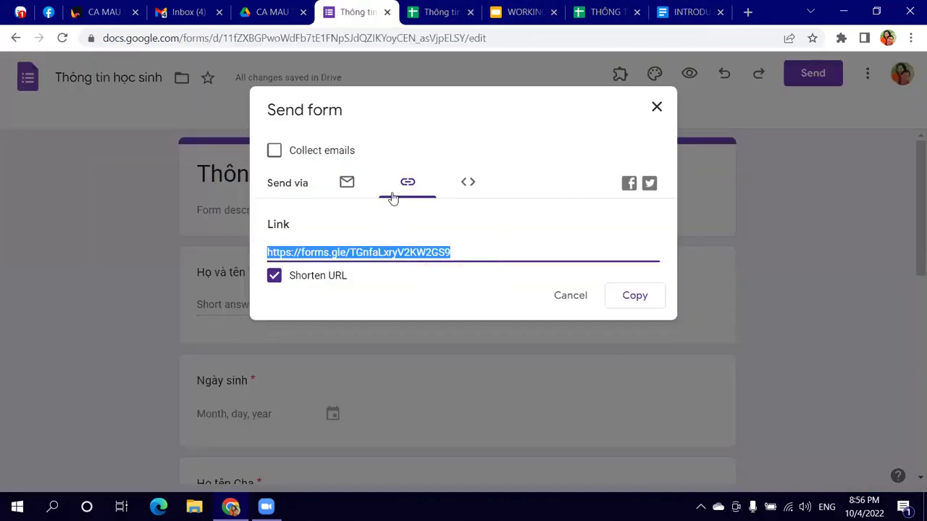
click(635, 295)
click(657, 107)
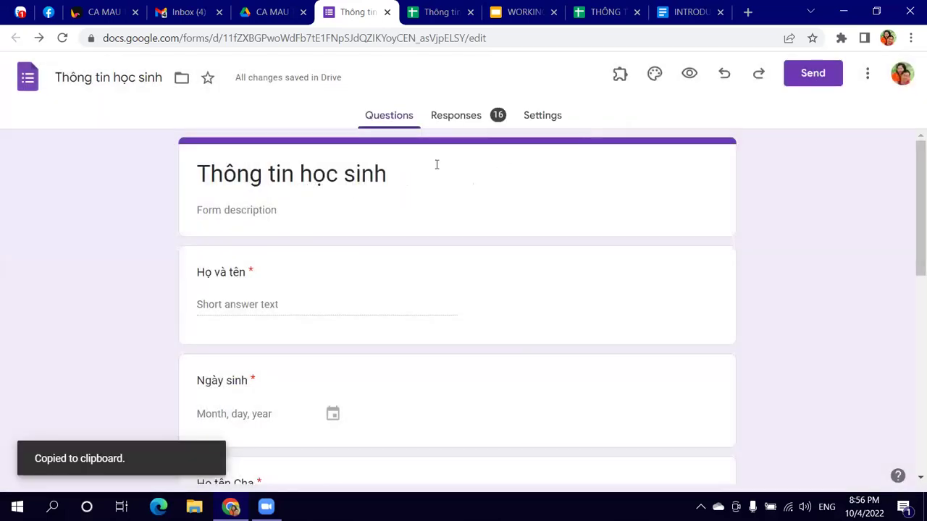
click(102, 12)
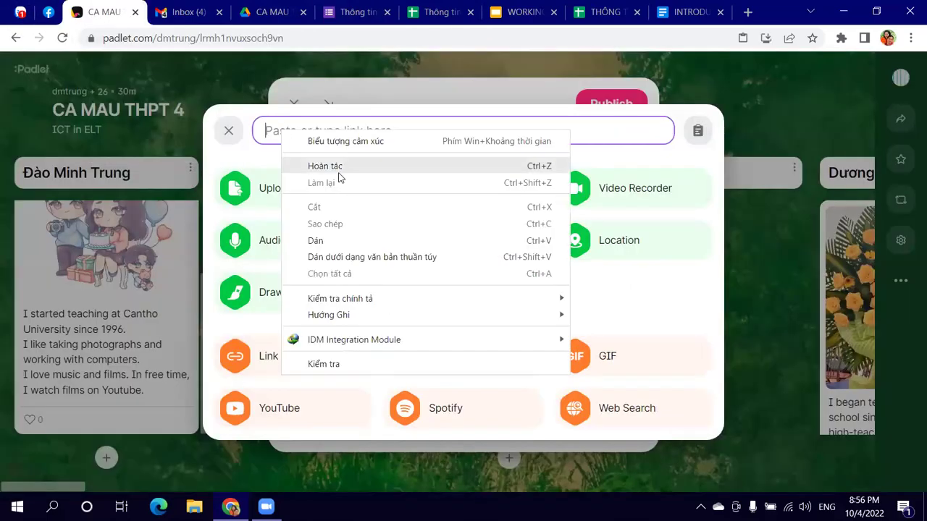
click(231, 131)
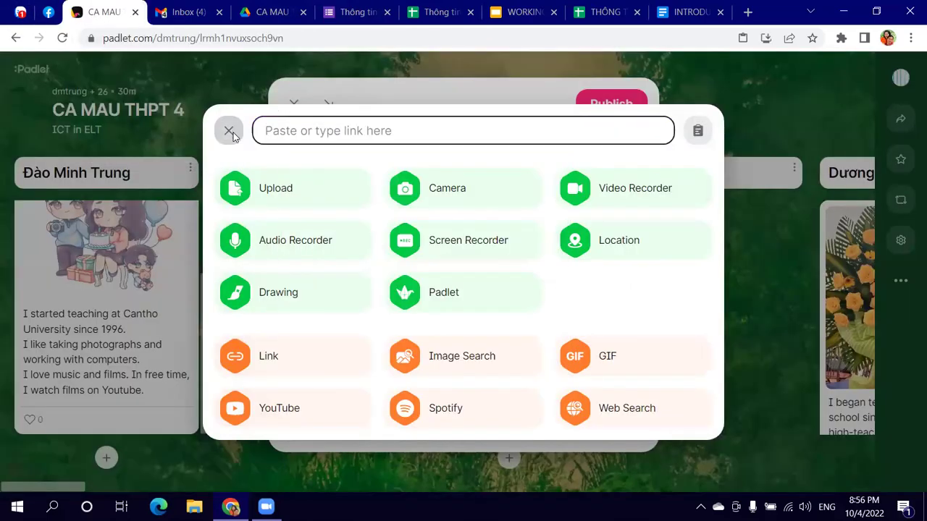
click(229, 131)
click(293, 107)
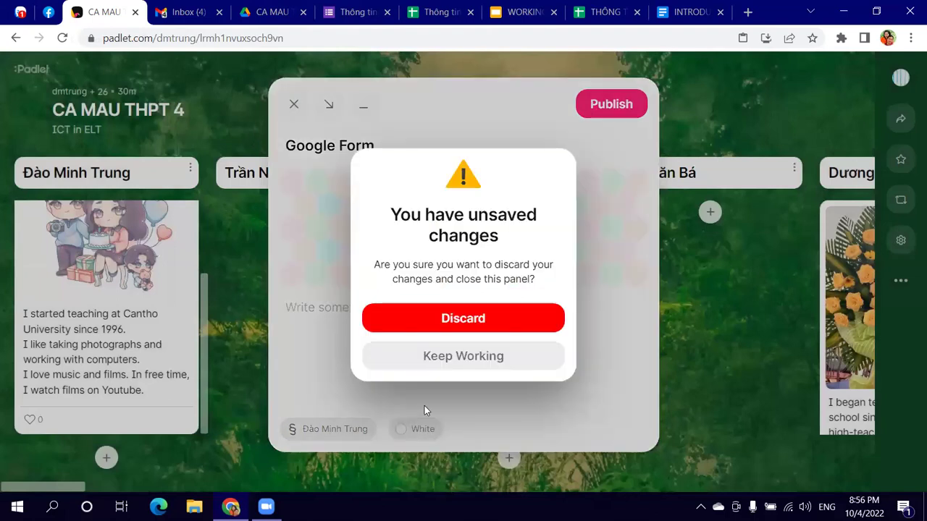
click(482, 324)
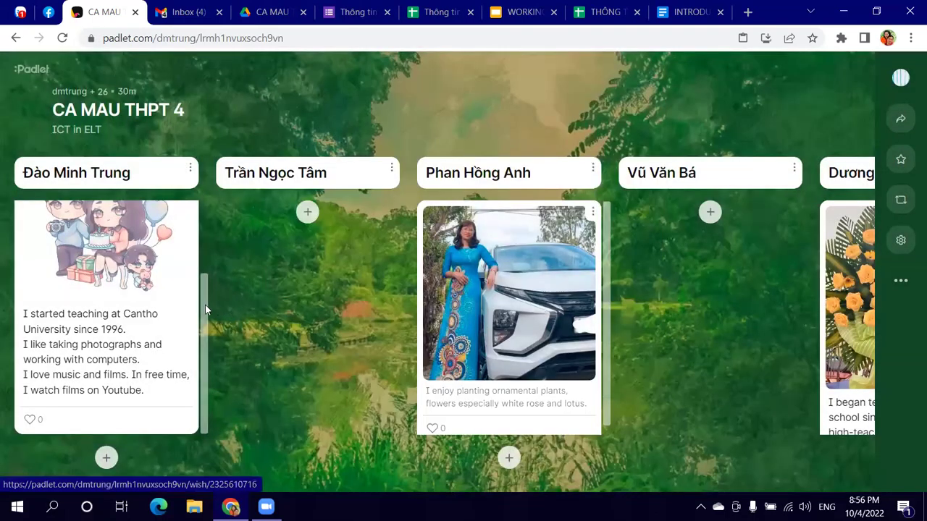
Step: Copy a fresh shortened forms.gle link for 'Thông tin học sinh' and return to Padlet
click(360, 12)
click(812, 75)
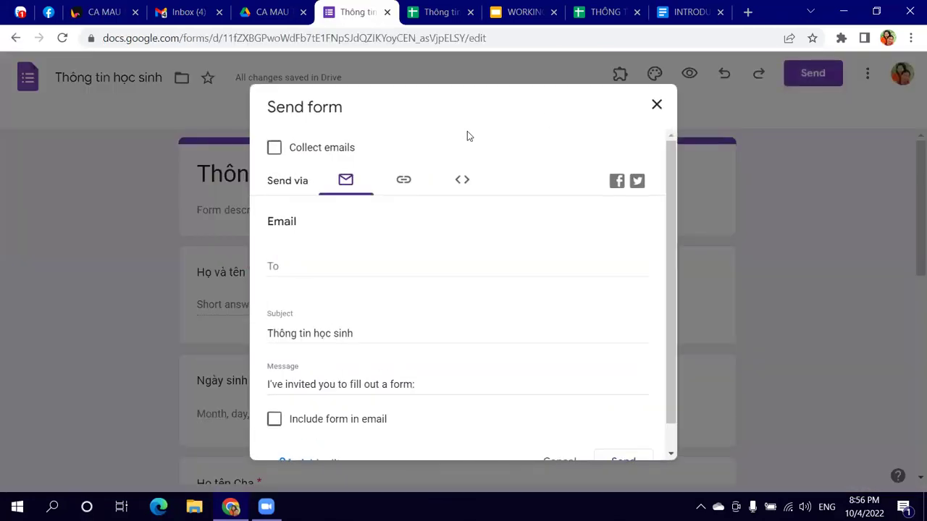
click(405, 180)
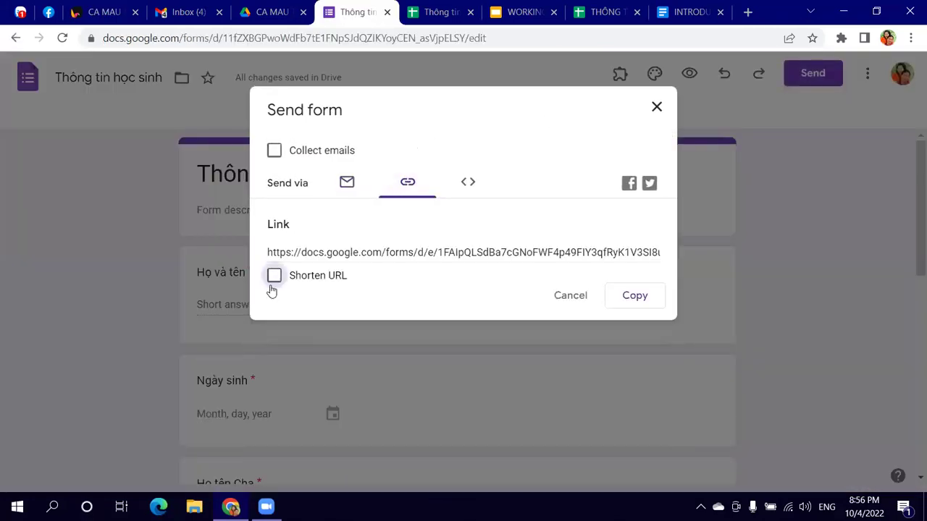
click(273, 276)
click(635, 300)
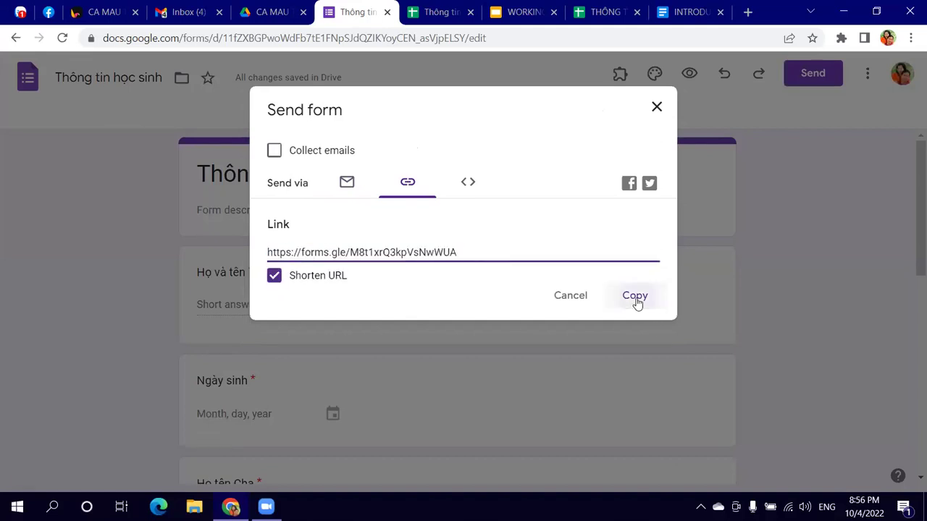
click(656, 107)
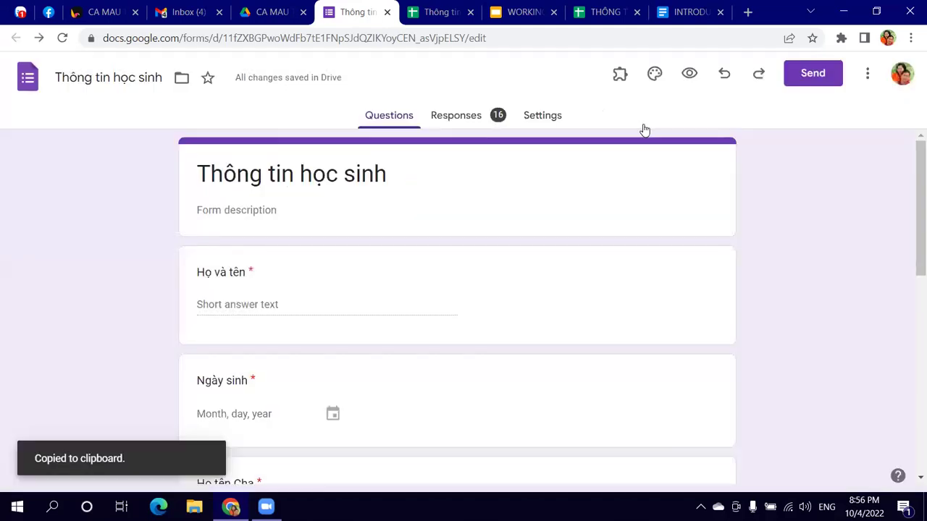
click(99, 11)
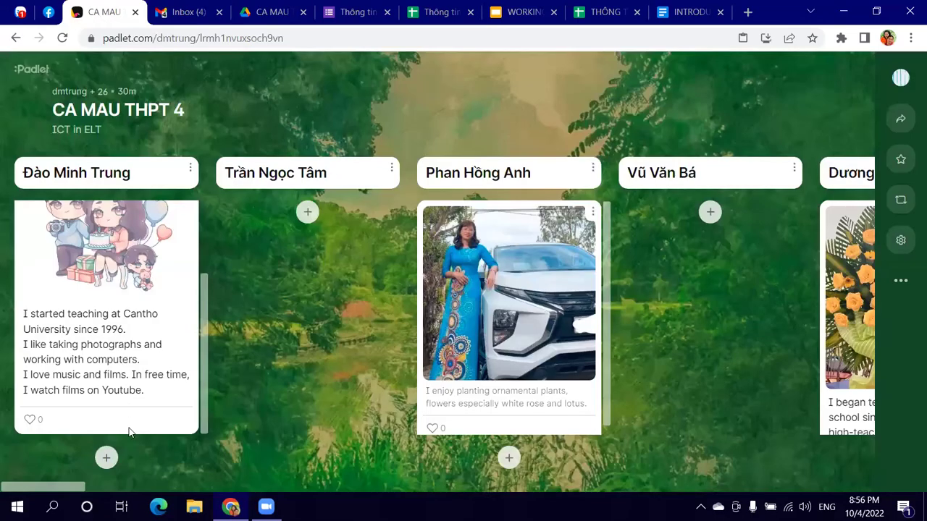
Step: Start a first-column Padlet post titled 'Google Form' and paste the forms.gle link into its link field
click(113, 467)
text(Gool)
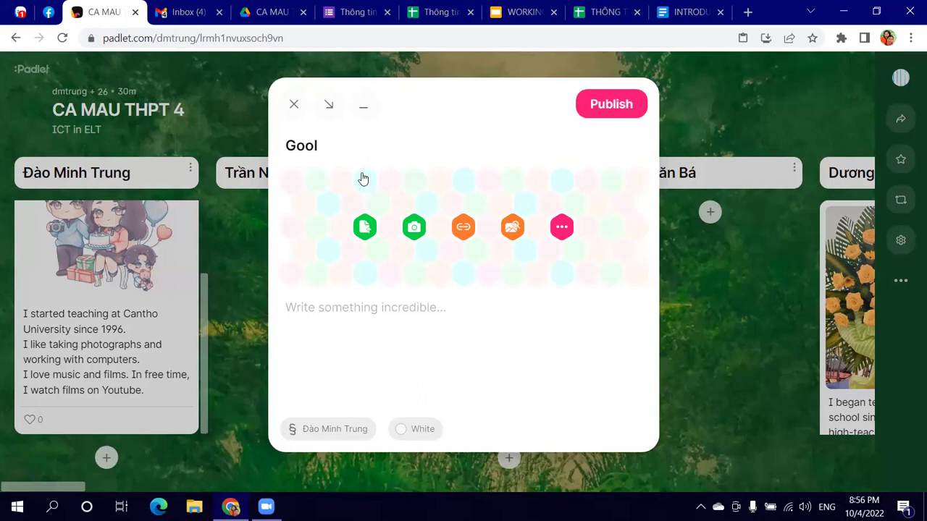
key(BackSpace)
text(gle Form)
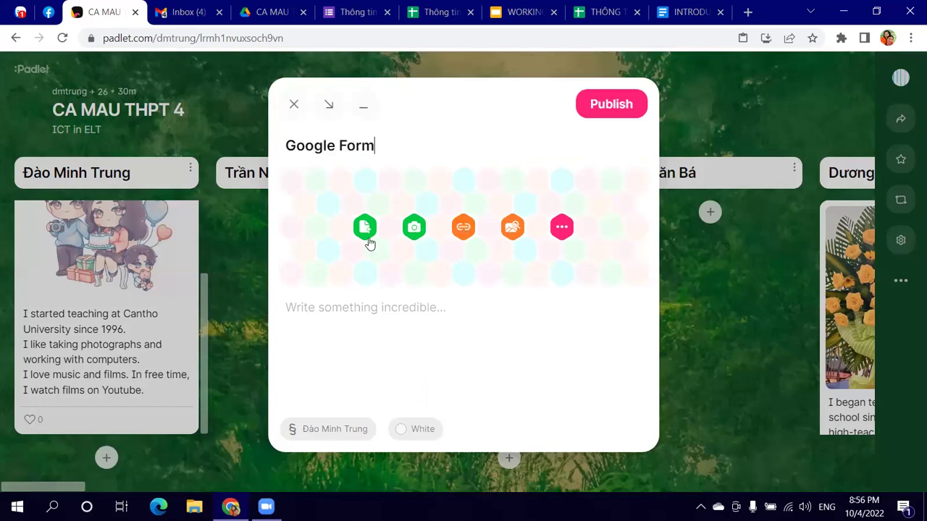
click(462, 228)
right_click(275, 132)
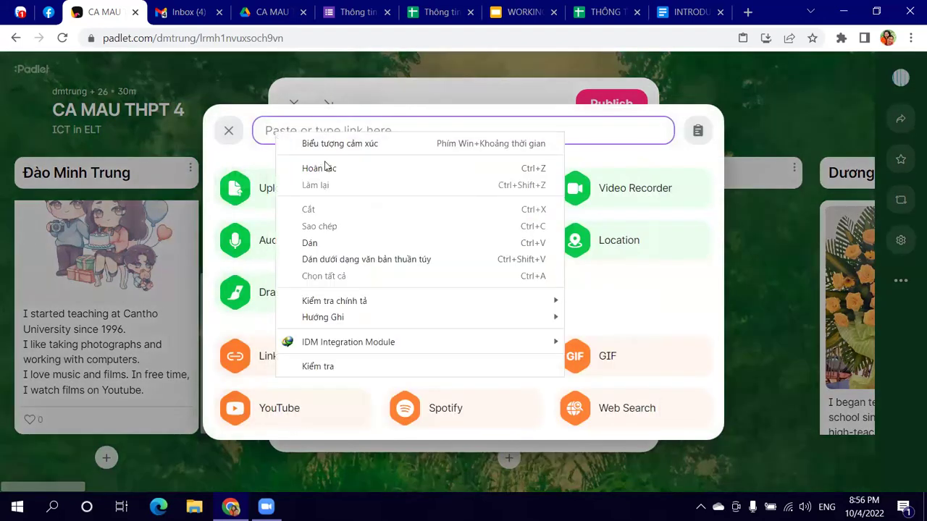
click(310, 243)
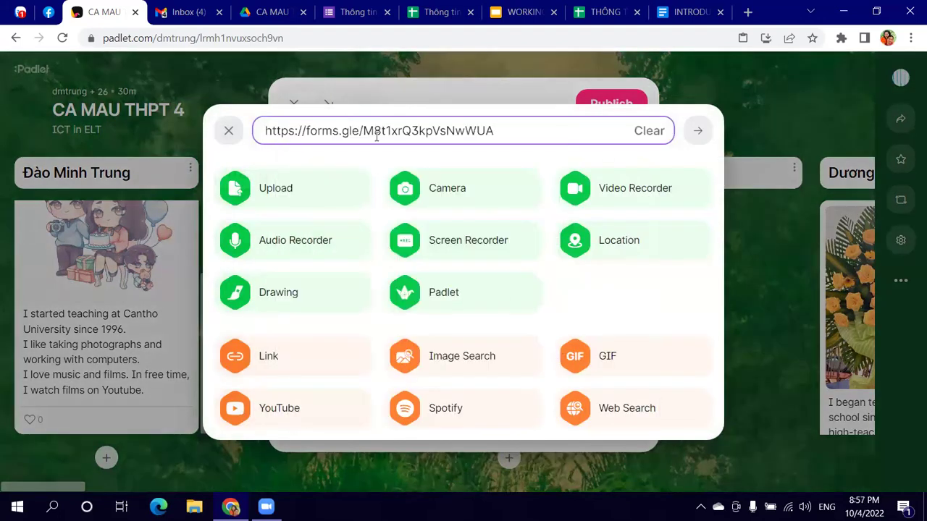